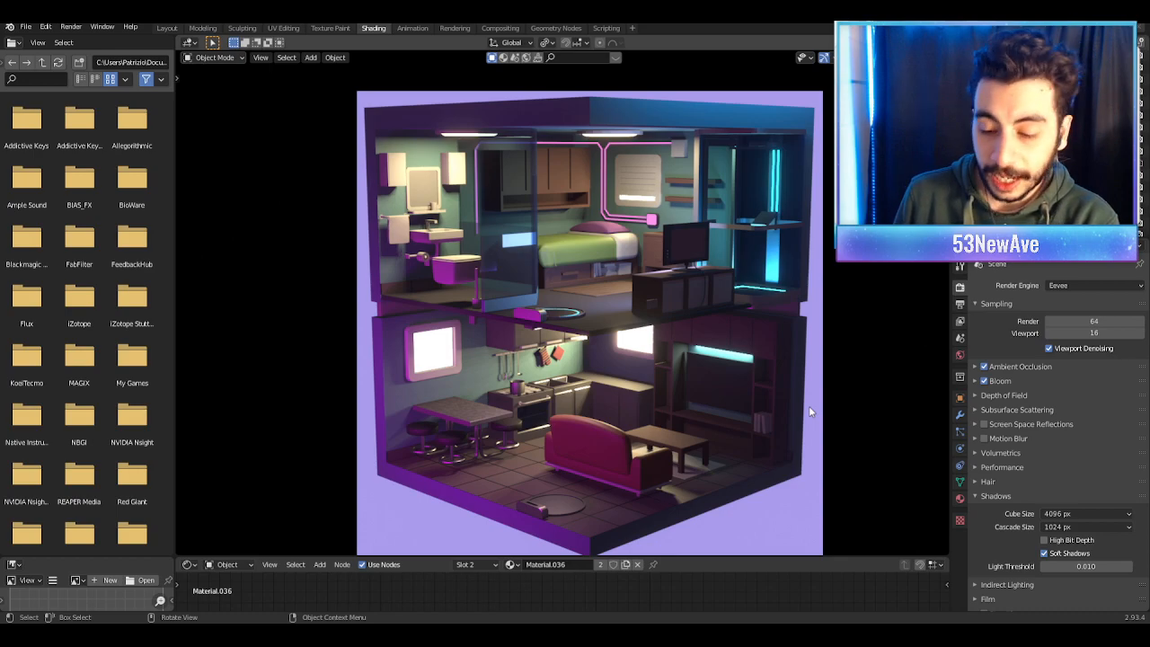
Step: Enlarge the 3D viewport slightly by shrinking the shader node area beneath it
scroll(781, 295, "up", 1)
scroll(781, 295, "down", 1)
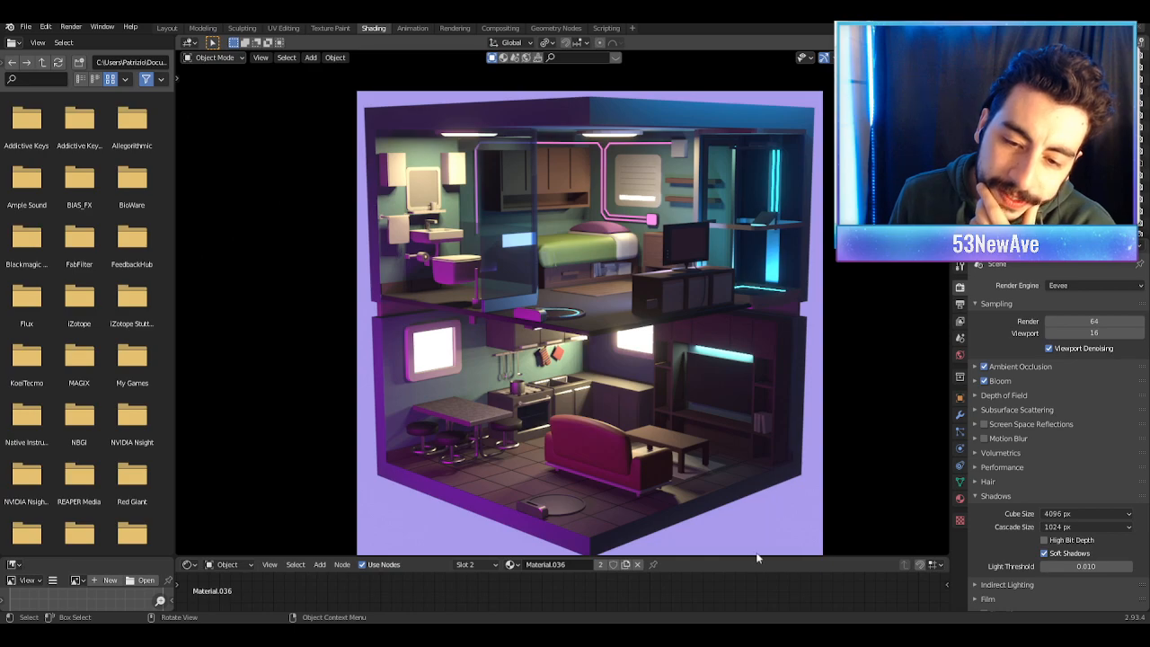
left_click_drag(748, 557, 738, 577)
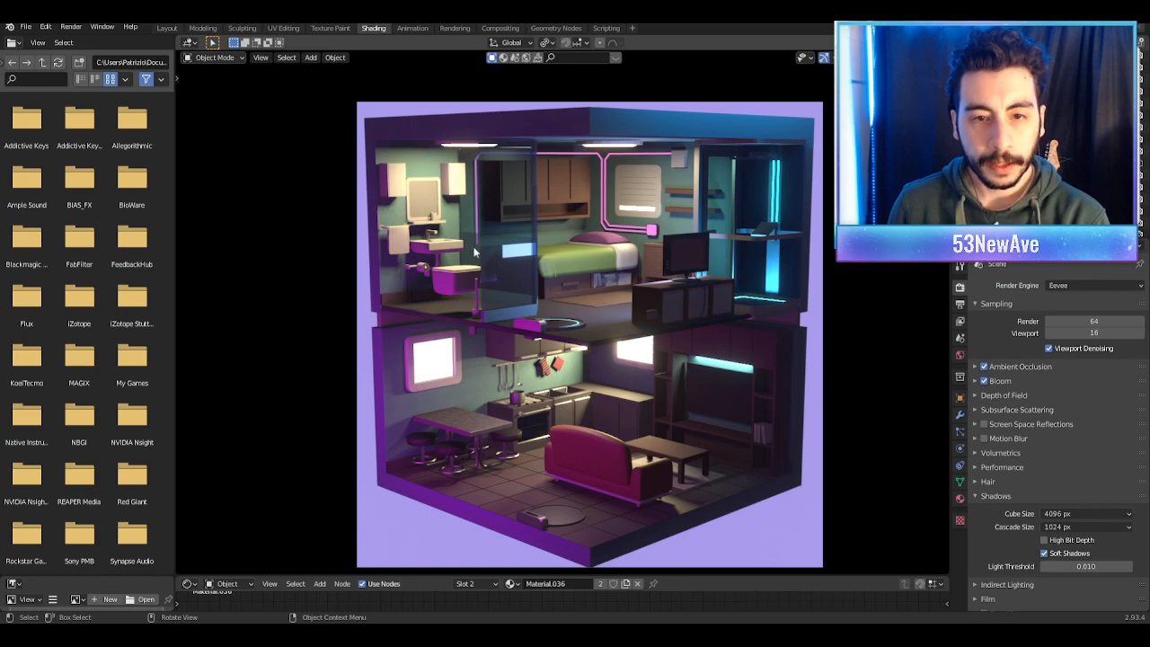
Step: Examine the lighting and composition of the two-storey room through the camera and from a free view close to the living room
scroll(745, 219, "up", 2)
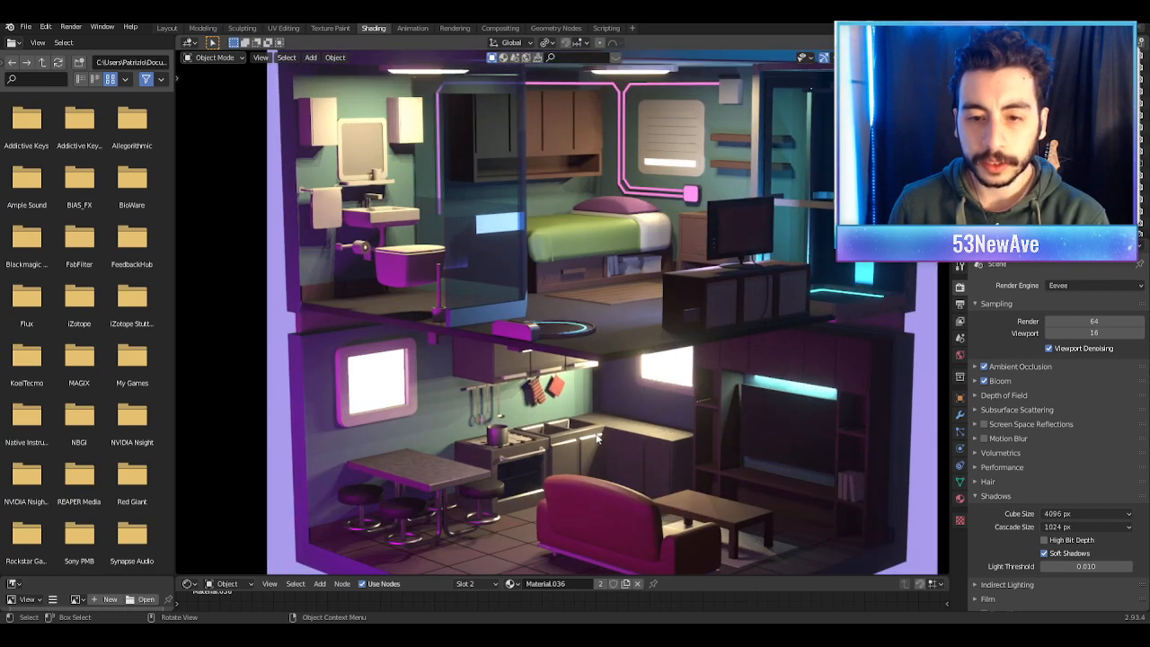
scroll(745, 220, "down", 1)
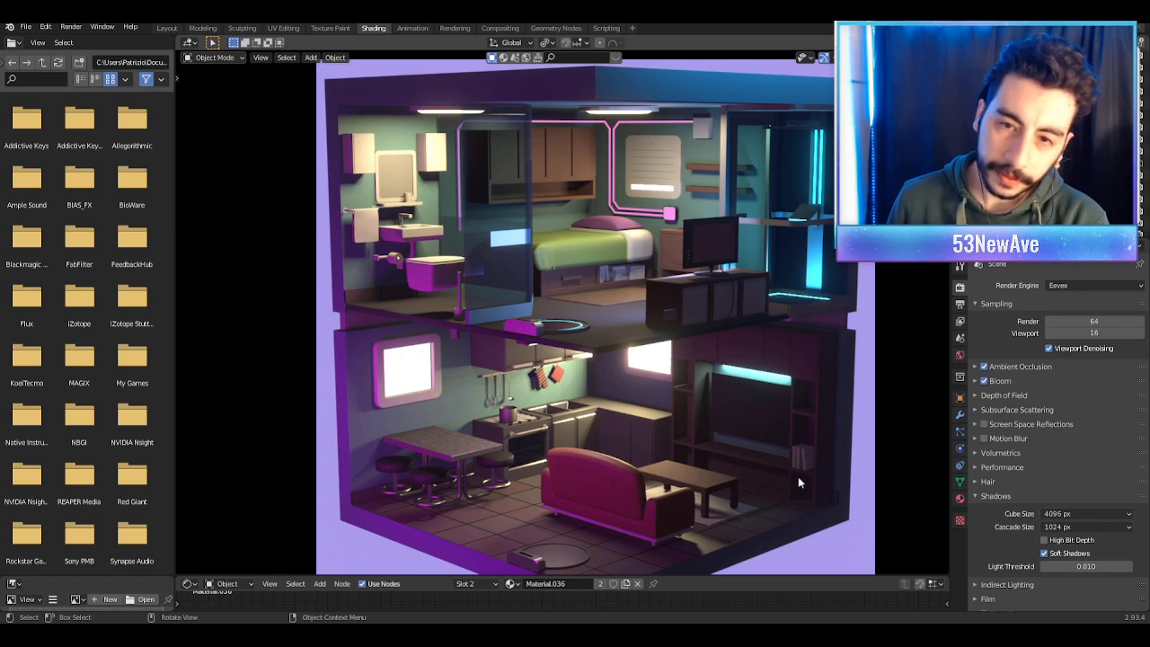
scroll(832, 281, "down", 1)
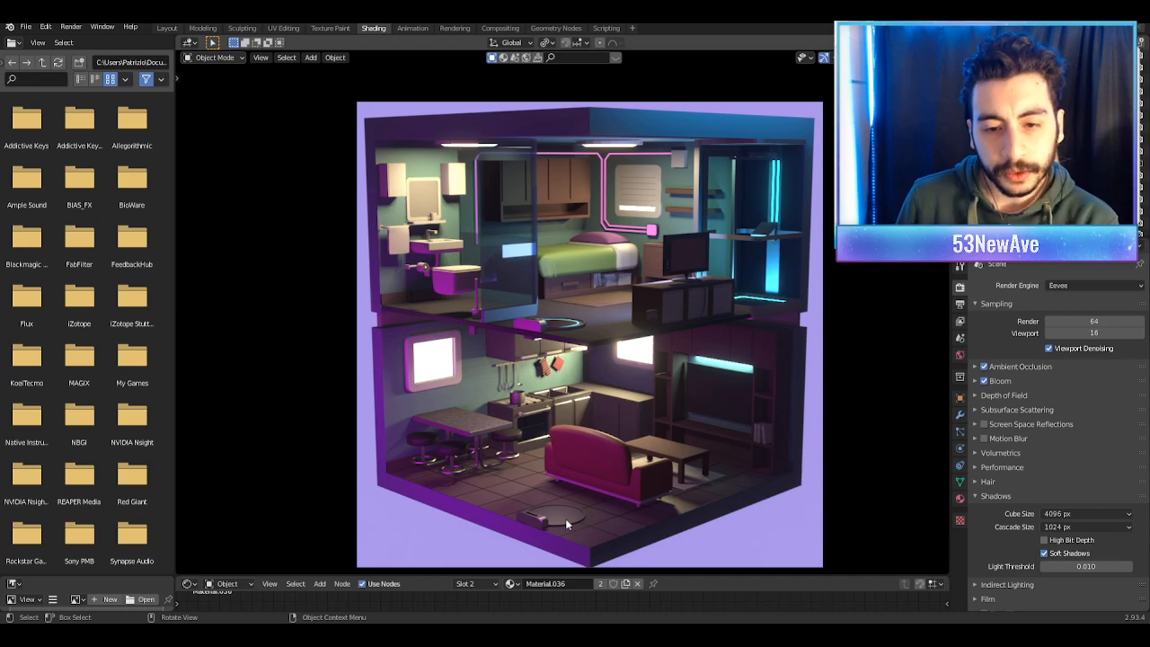
key("KP_0")
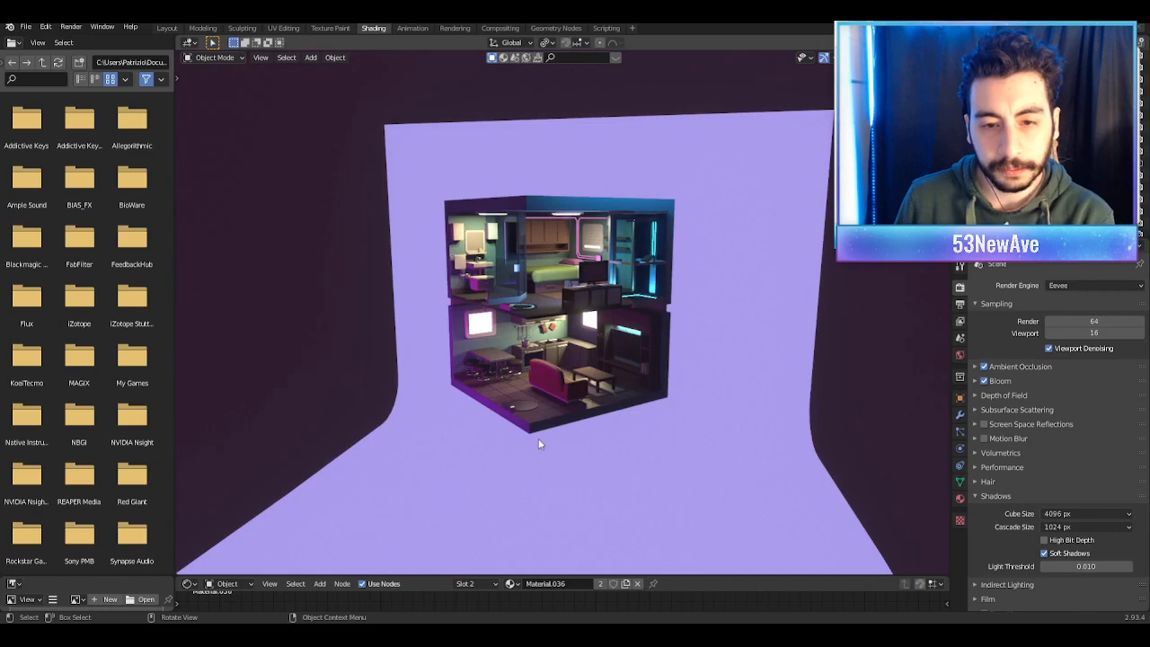
scroll(538, 444, "up", 8)
middle_click_drag(539, 438, 563, 428)
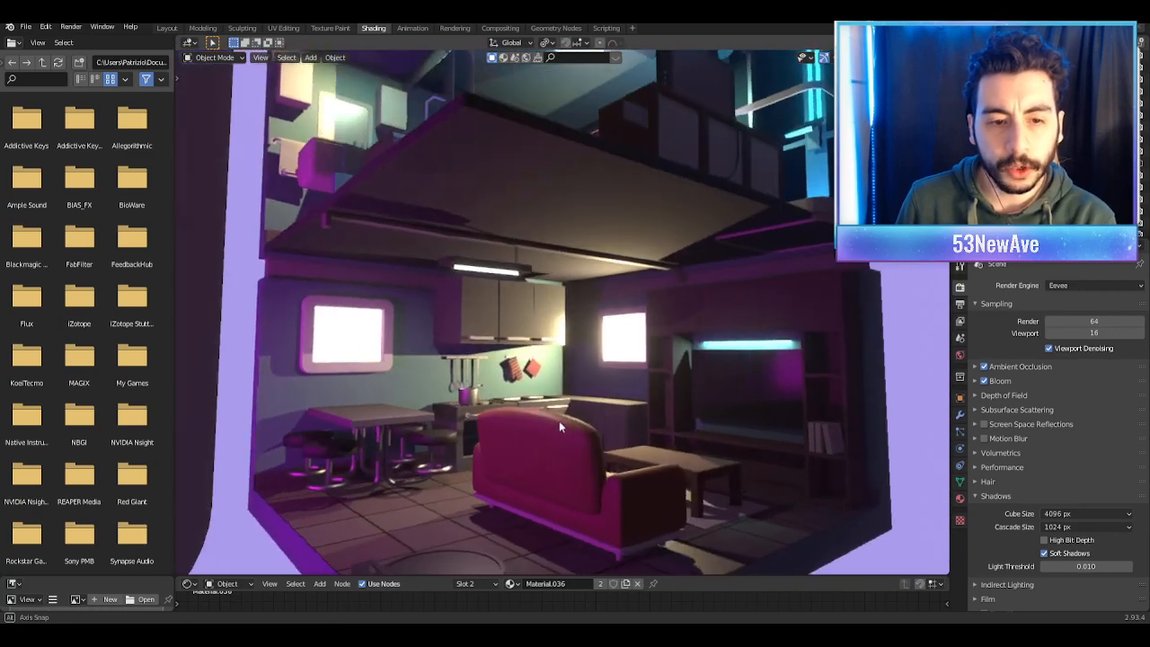
scroll(561, 428, "down", 8)
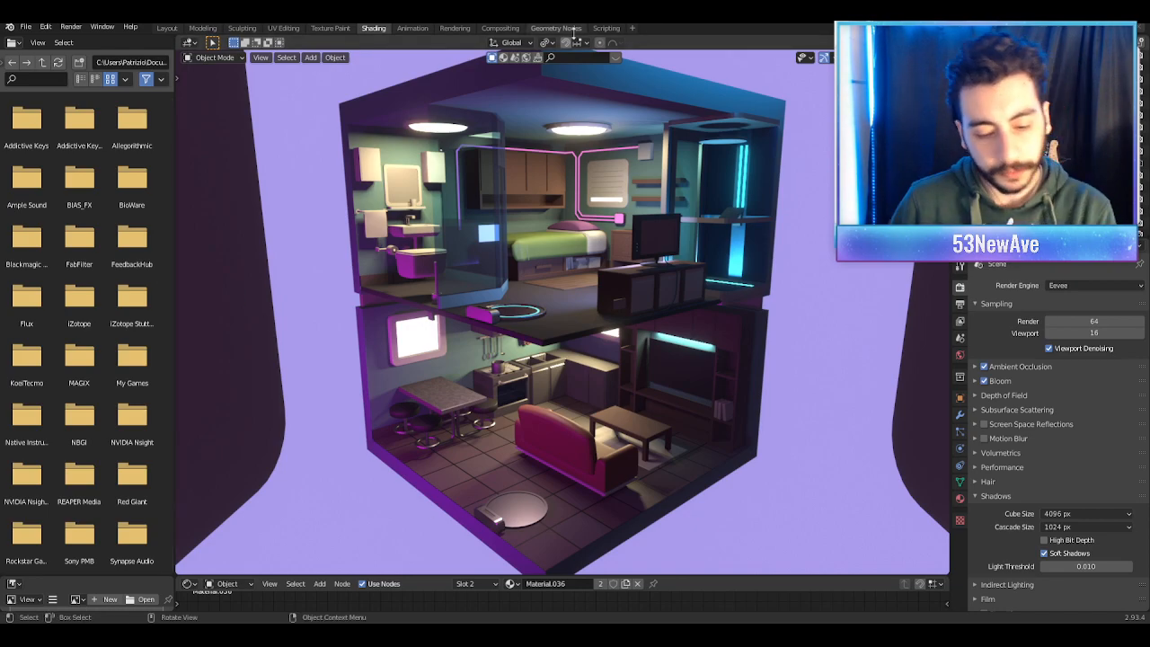
key("super+Left")
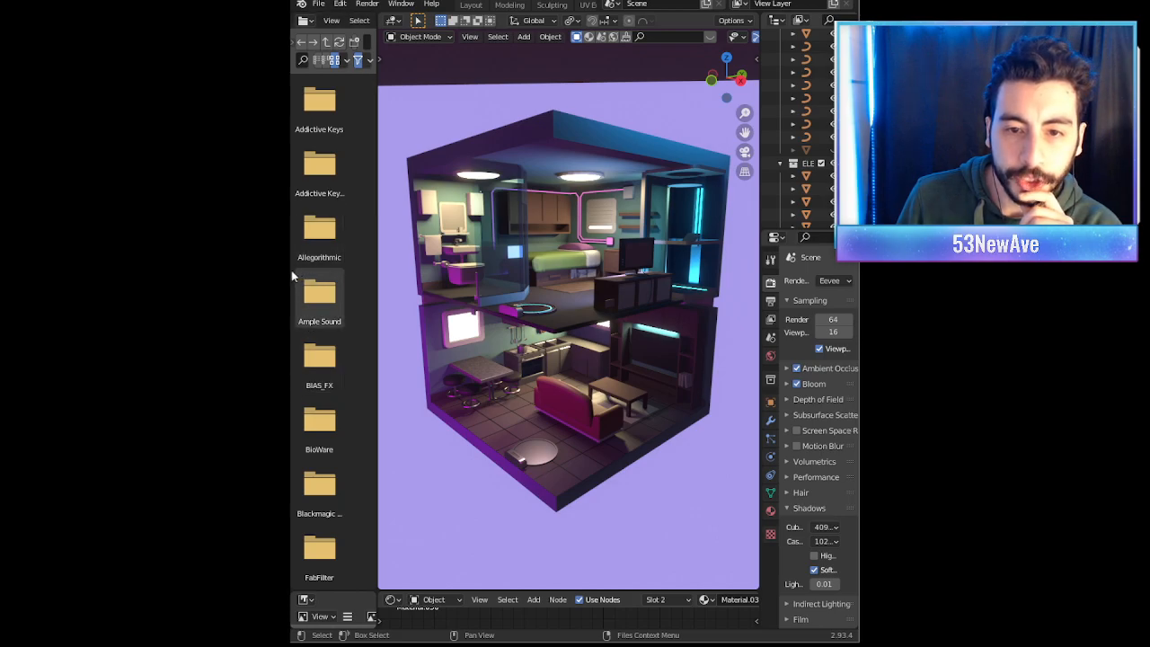
left_click_drag(292, 270, 0, 270)
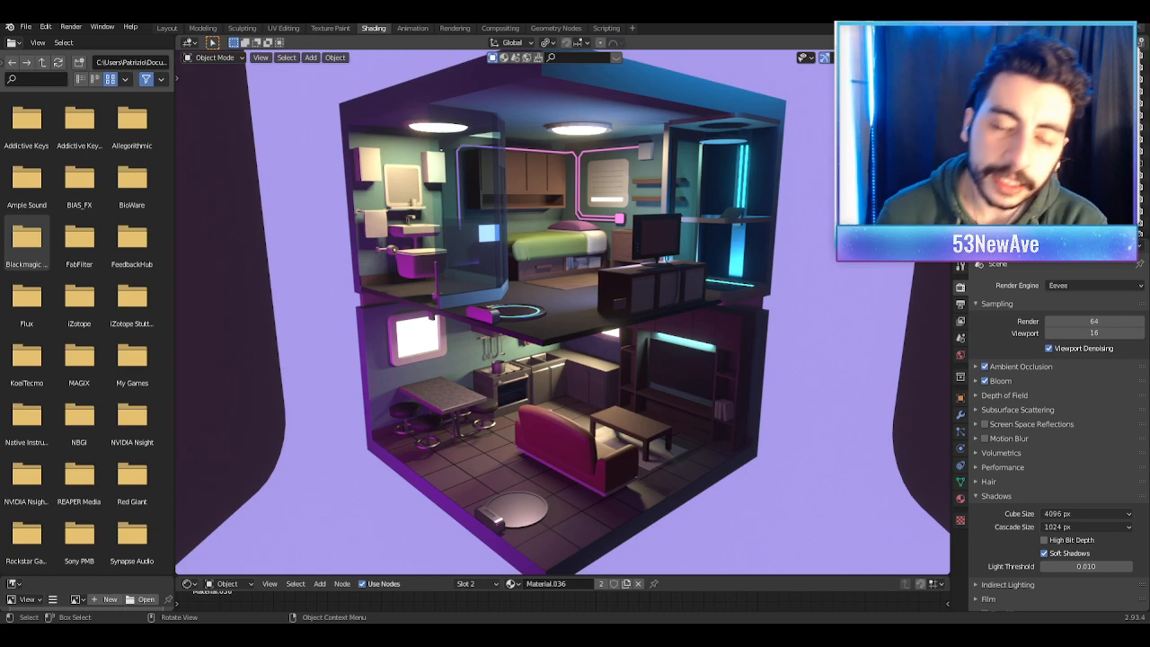
scroll(692, 256, "down", 4)
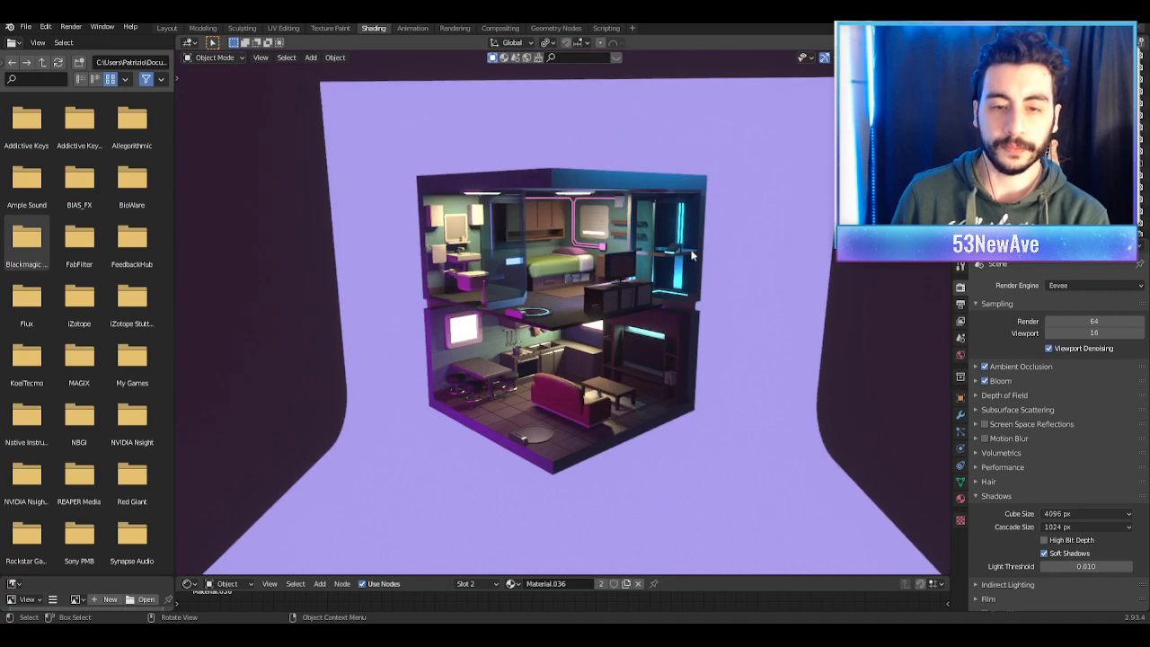
scroll(692, 256, "up", 2)
key("KP_0")
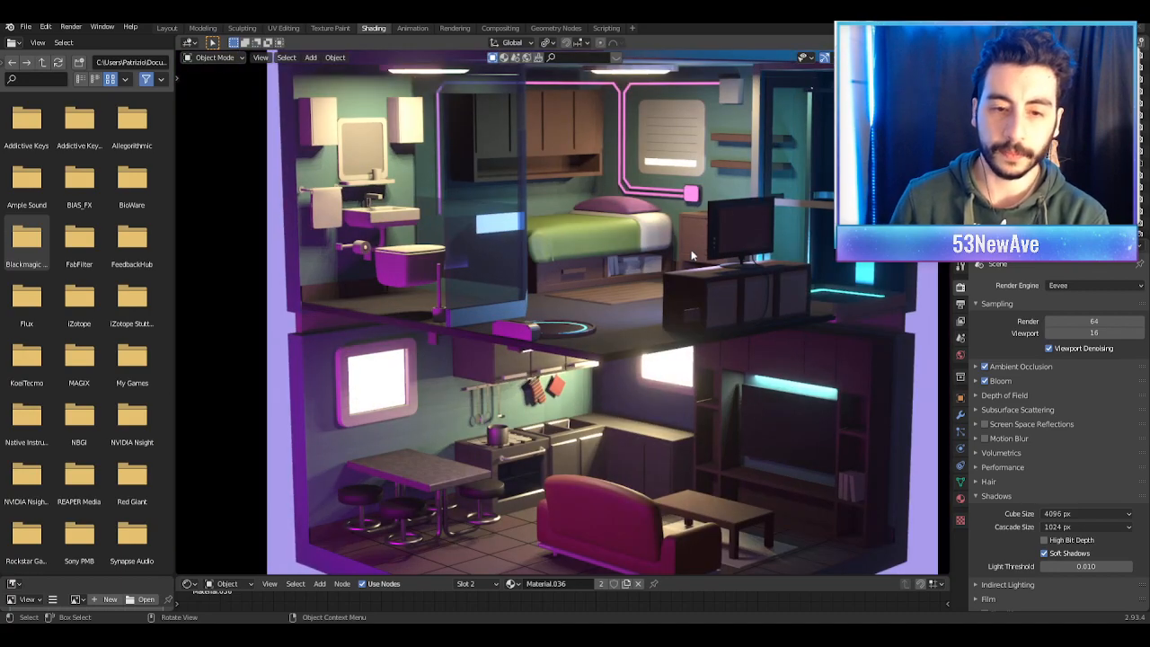
scroll(692, 256, "down", 2)
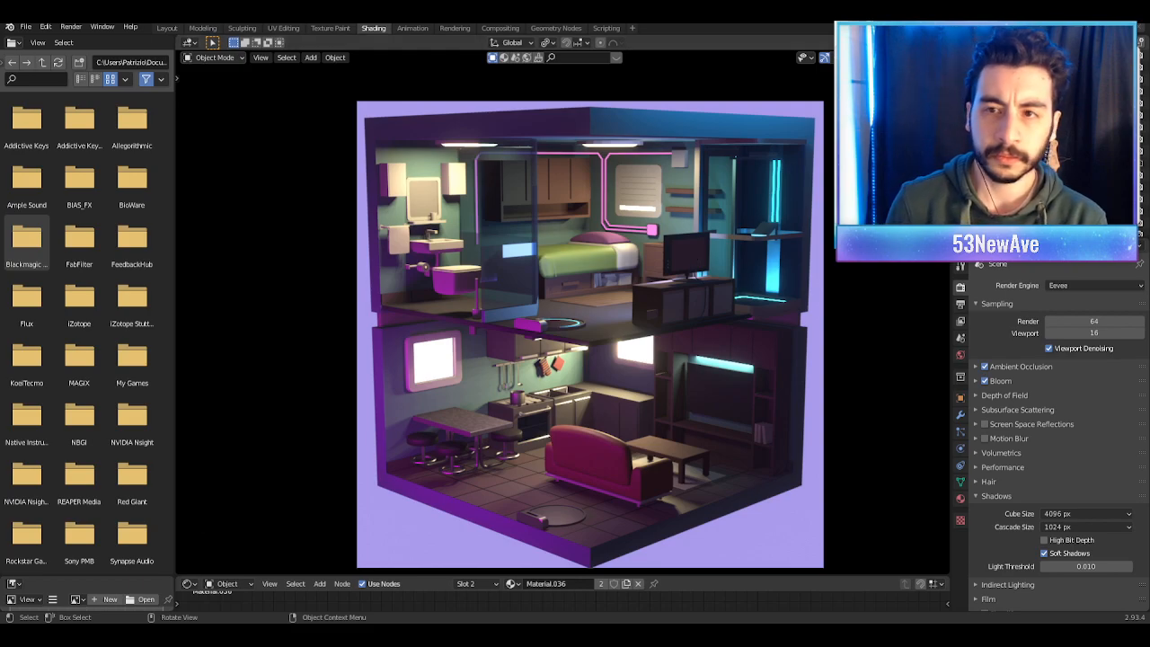
Step: Select the red sofa with the viewport overlays shown temporarily, then hide the overlays again
key("shift+alt+z")
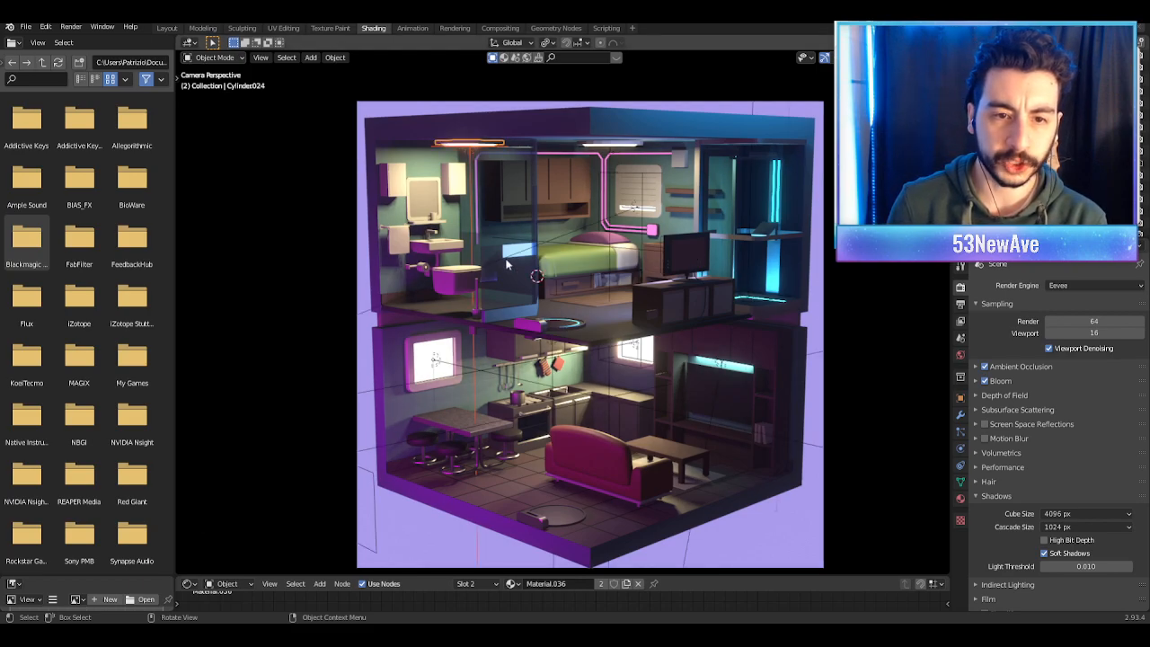
scroll(528, 286, "up", 1)
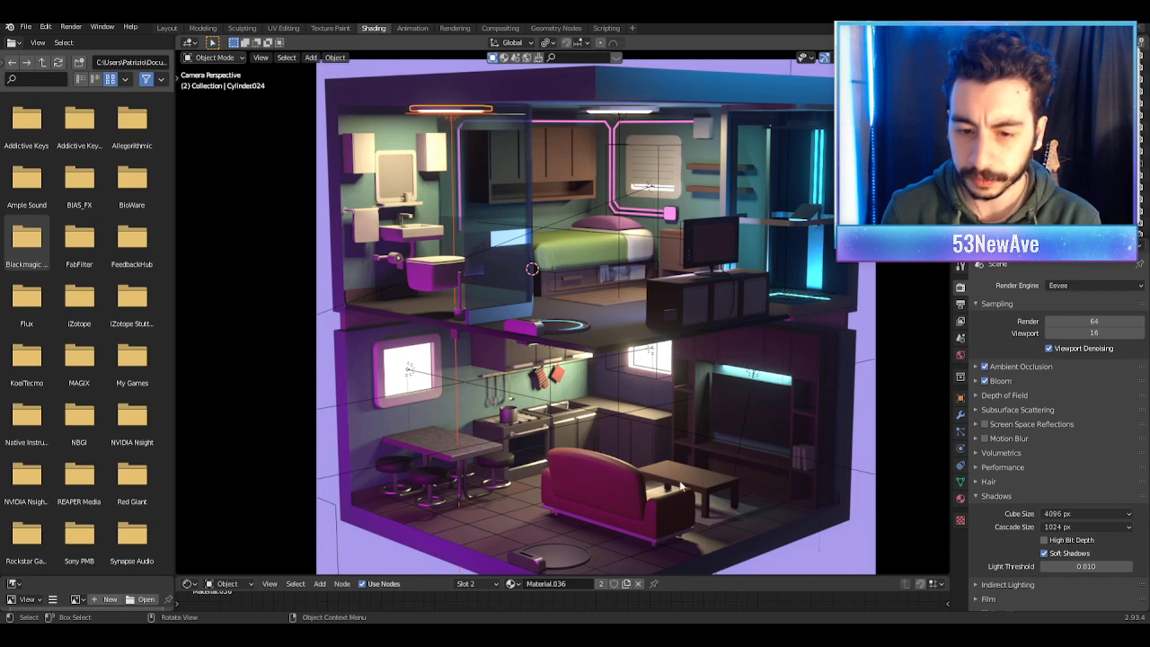
left_click(665, 519)
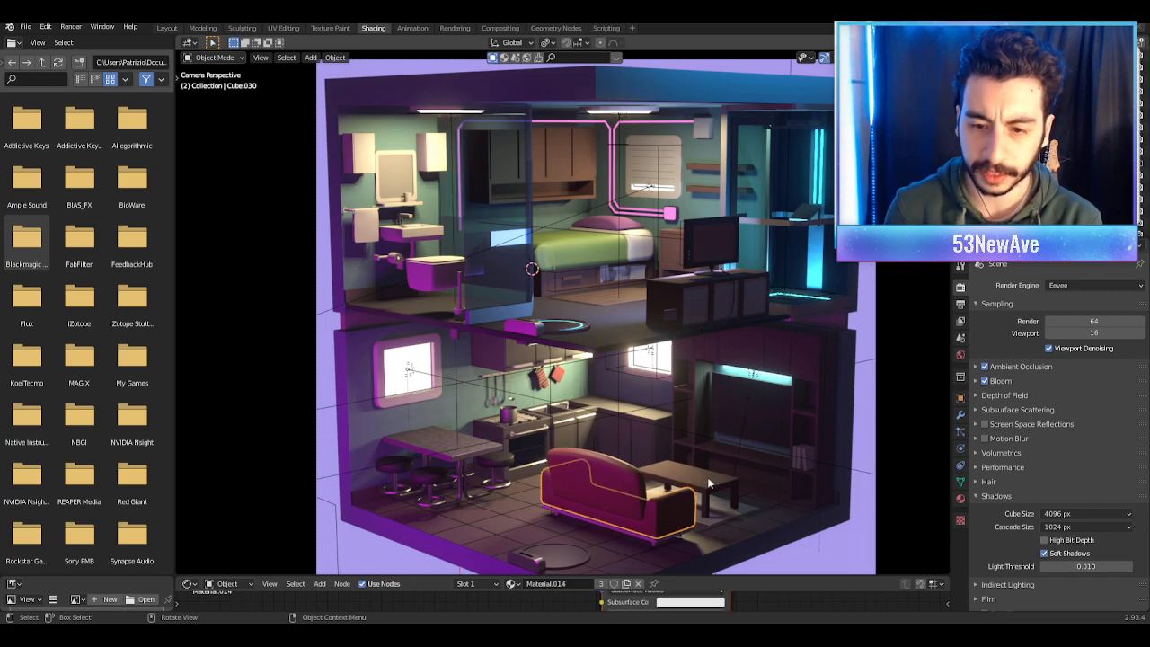
key("shift+alt+z")
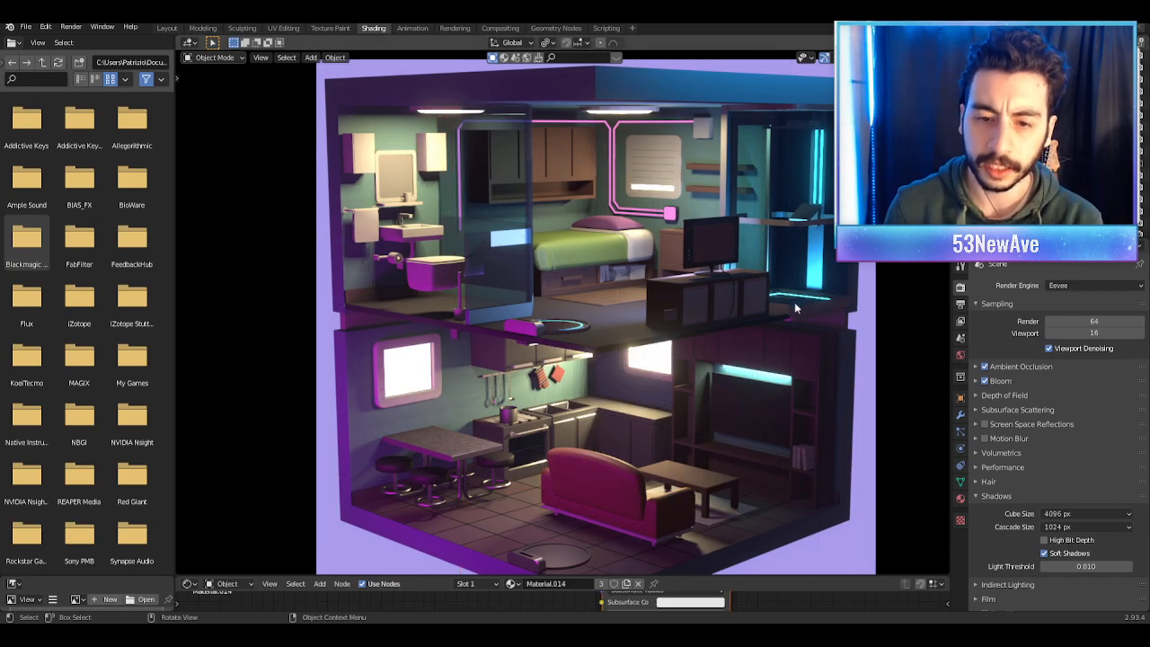
scroll(801, 300, "down", 2)
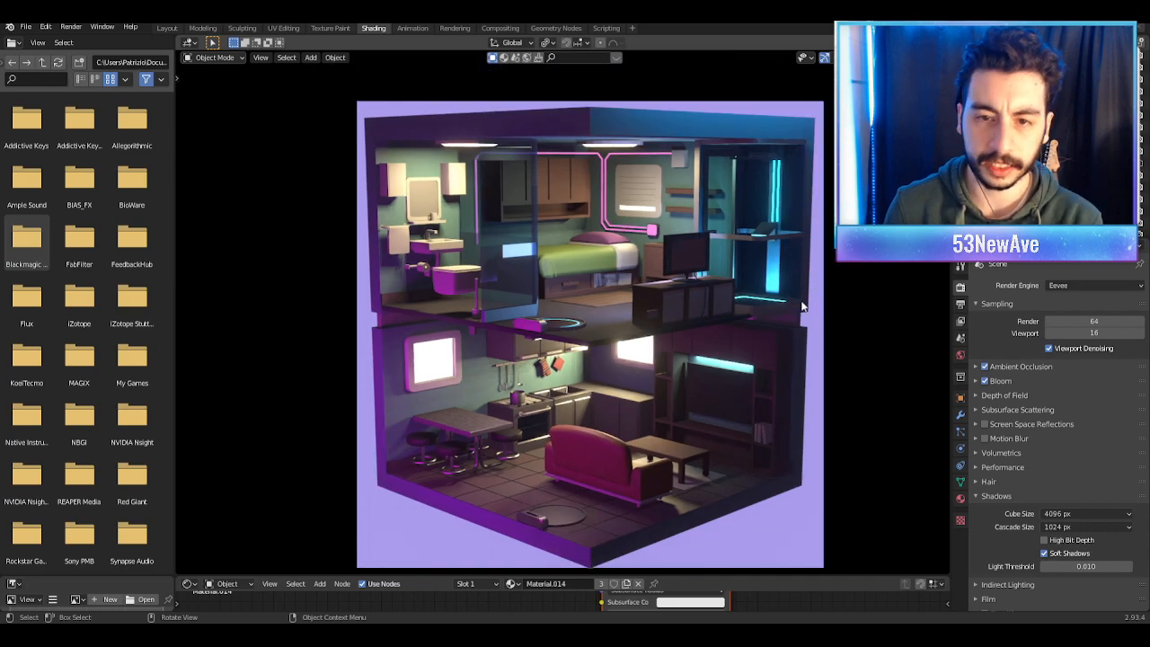
scroll(794, 301, "up", 2)
scroll(792, 300, "down", 1)
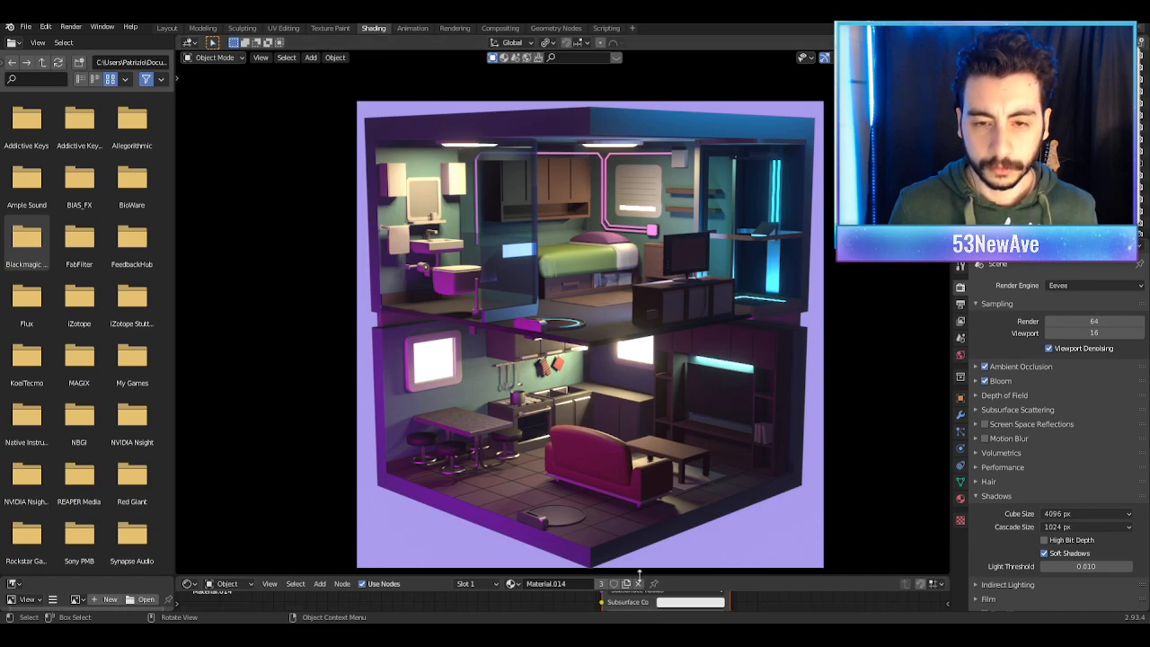
scroll(666, 389, "down", 1)
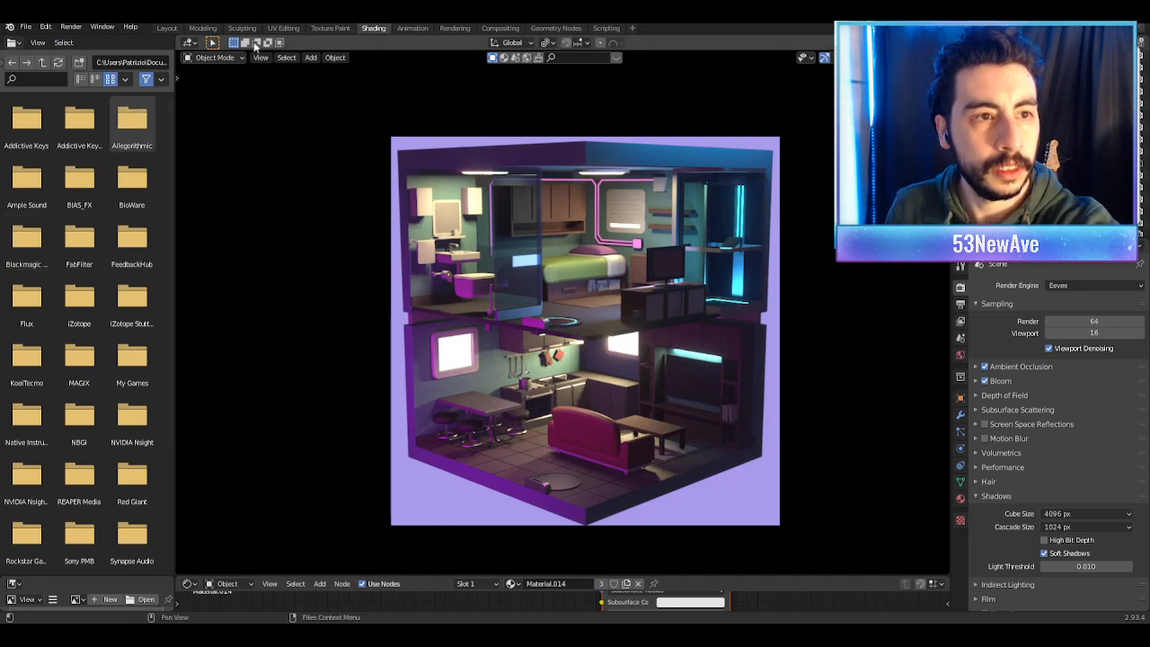
Step: Switch to the Layout workspace and split the 3D viewport vertically into two side-by-side views
left_click(168, 28)
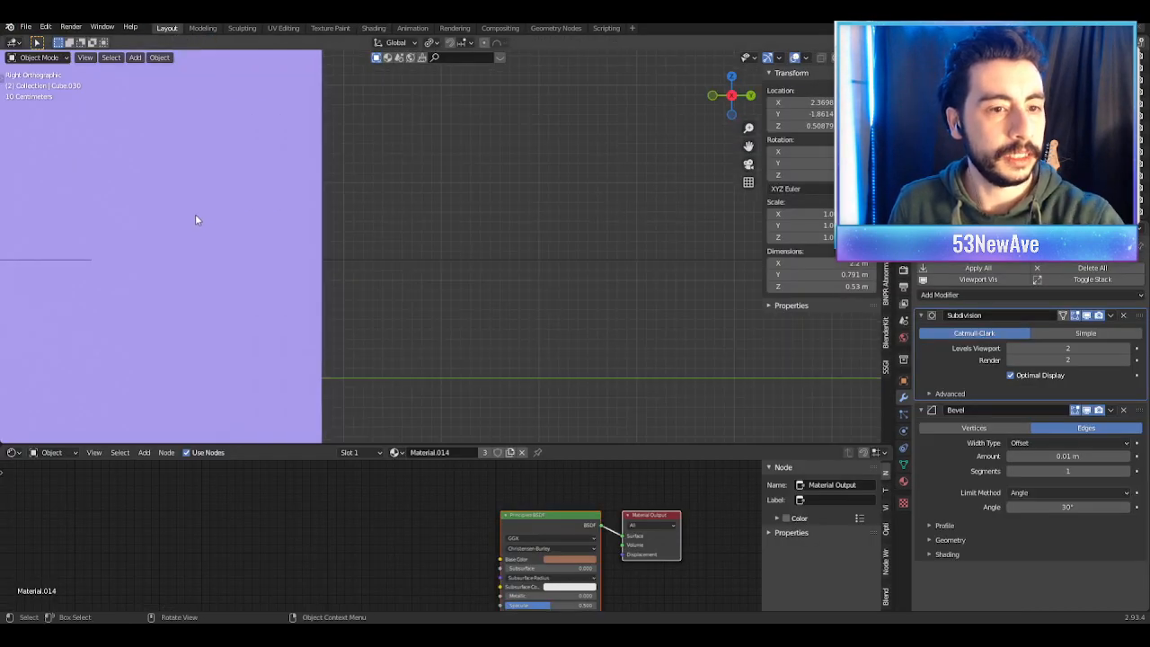
scroll(195, 214, "down", 6)
scroll(341, 239, "up", 3)
middle_click_drag(336, 246, 837, 289, "shift")
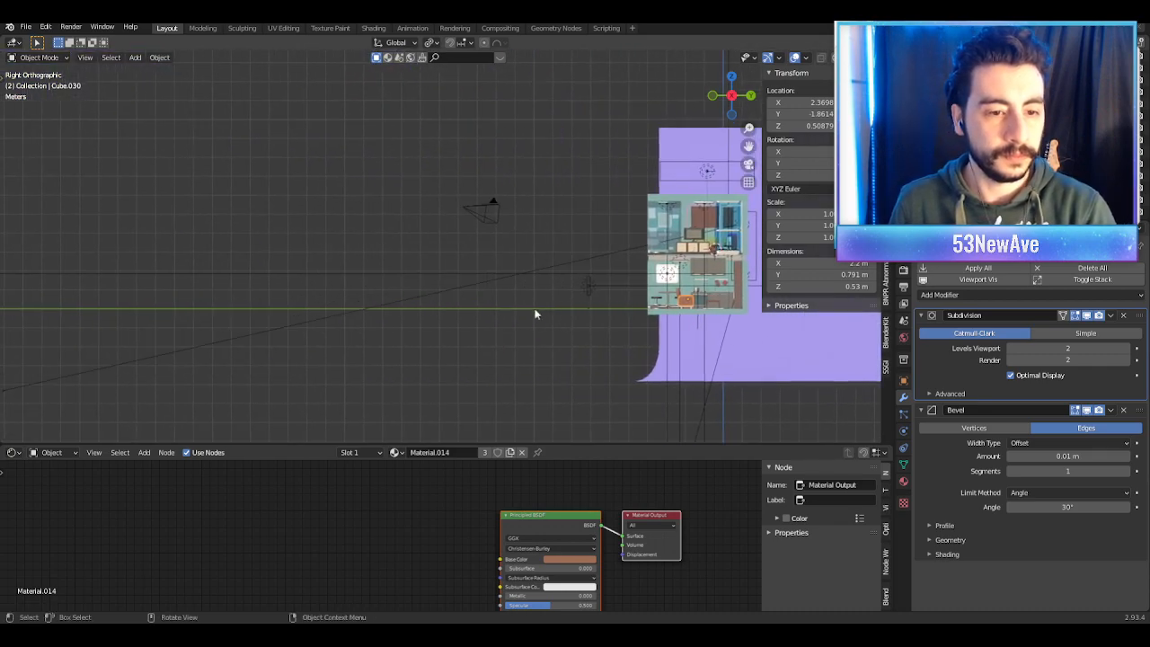
right_click(243, 445)
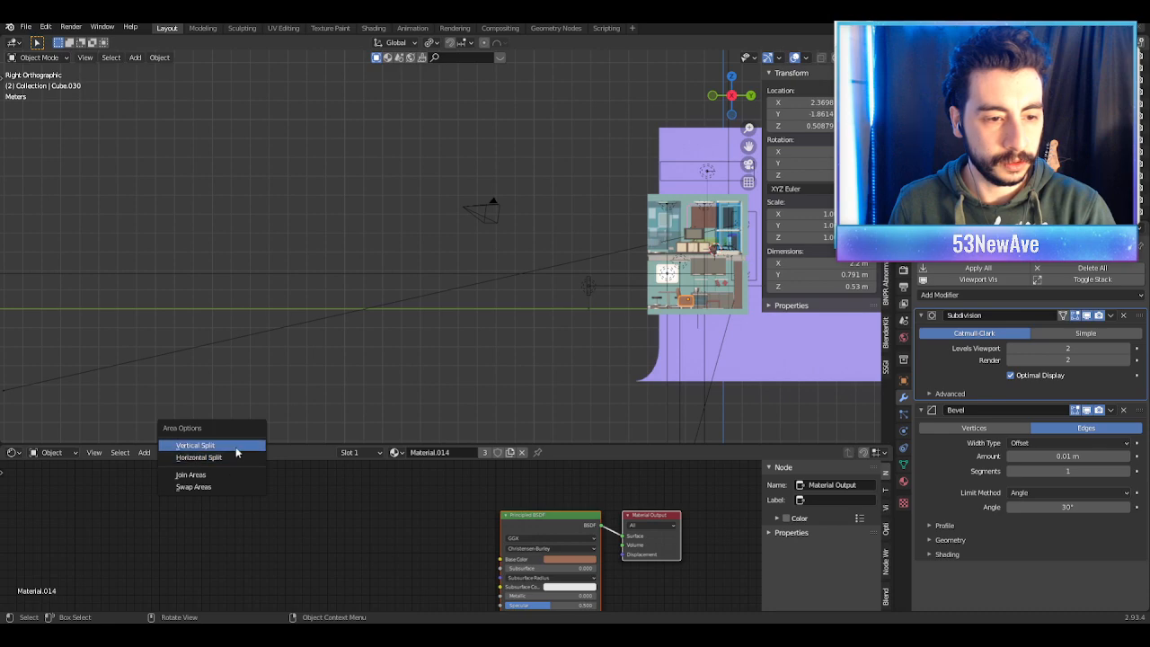
left_click(242, 446)
left_click(316, 419)
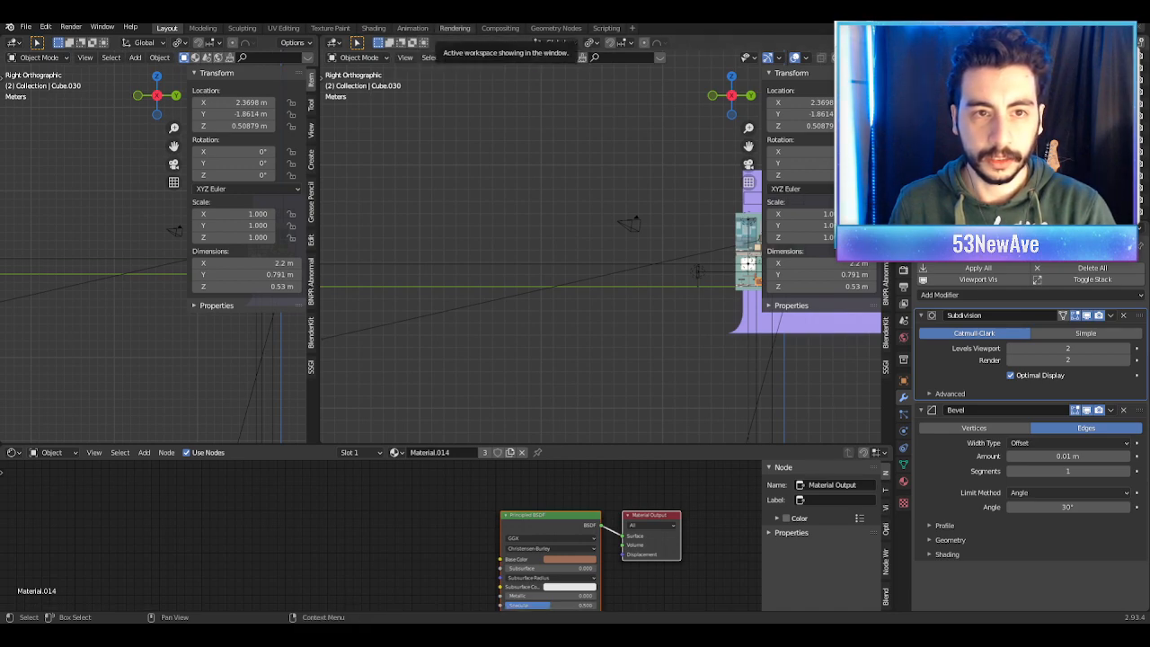
Step: Select the neon street reference image and set the narrower viewport to the front orthographic view
left_click_drag(455, 28, 83, 233)
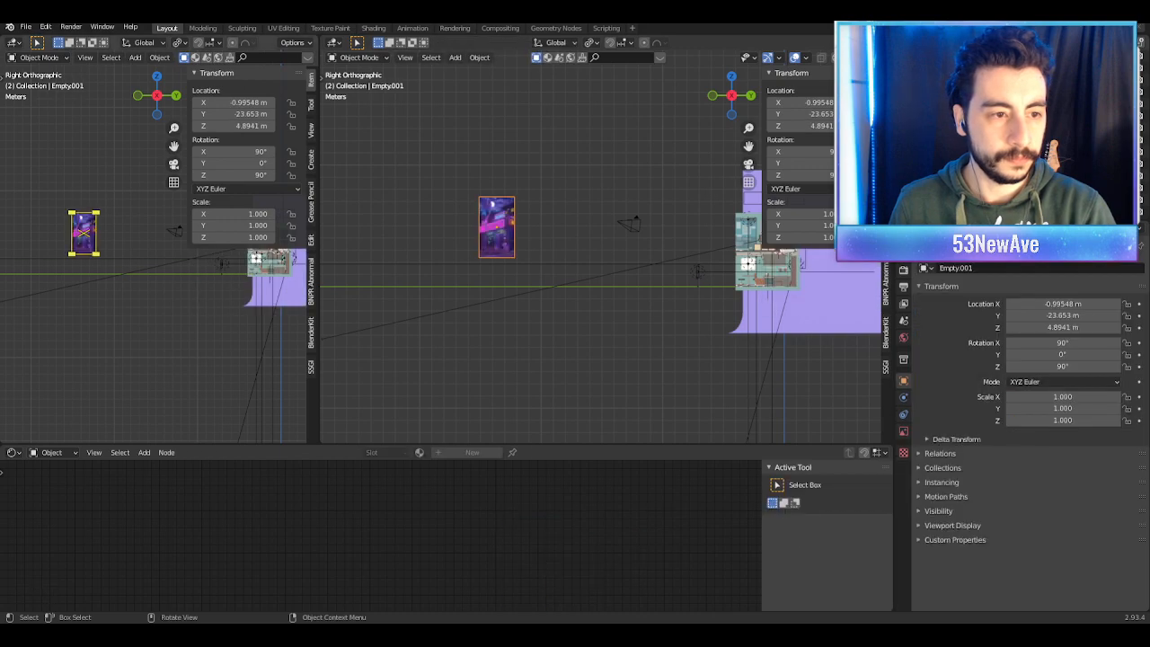
middle_click_drag(83, 233, 269, 326)
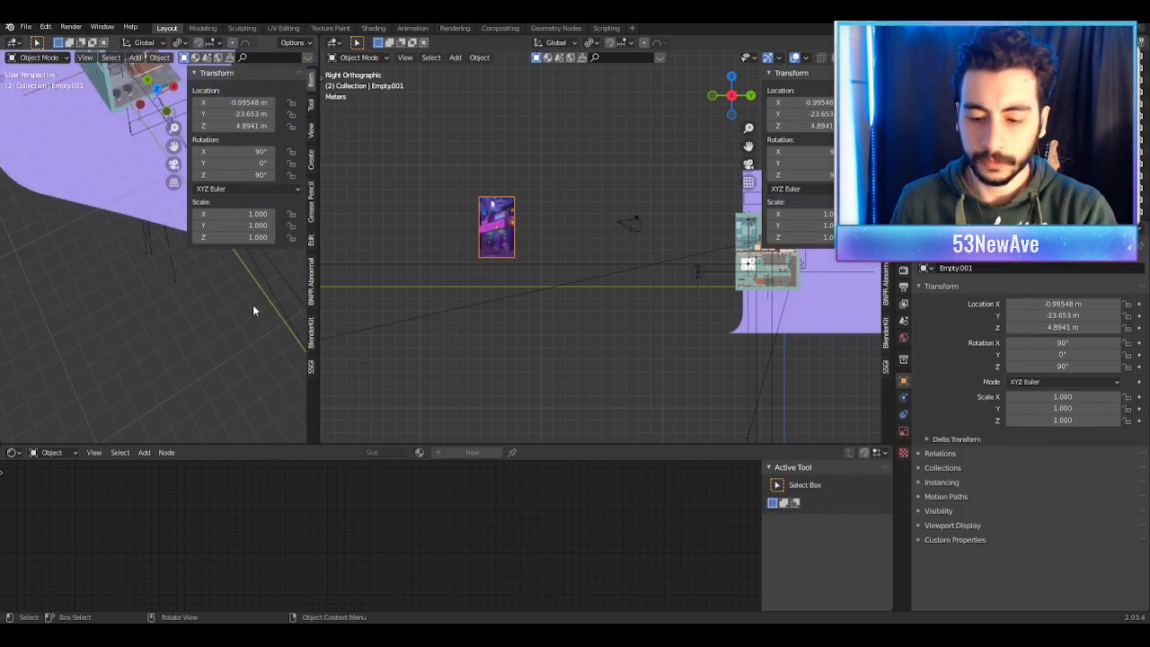
key("KP_1")
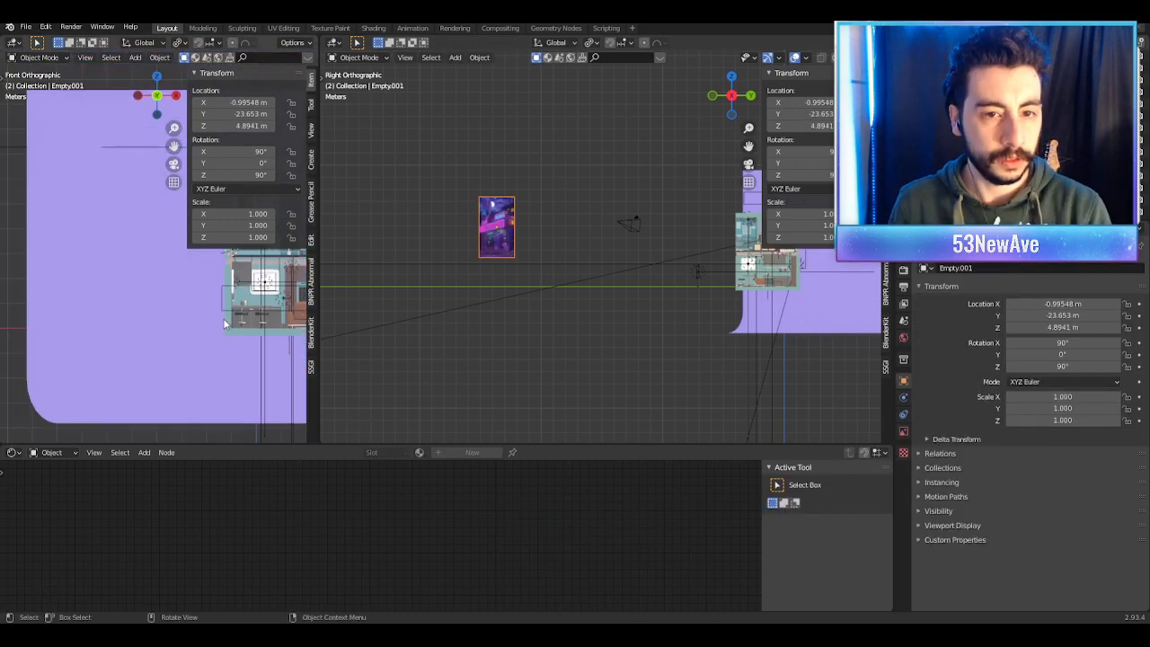
middle_click_drag(112, 299, 395, 344, "shift")
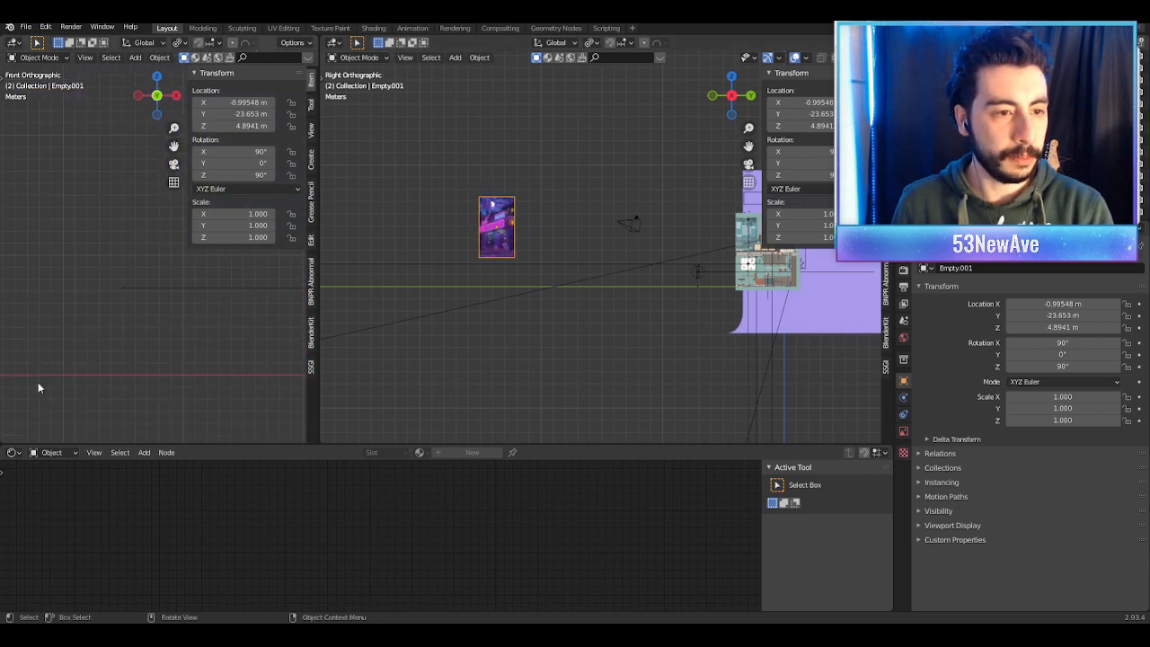
scroll(111, 378, "down", 10)
scroll(160, 320, "up", 6)
middle_click_drag(243, 286, 234, 321, "shift")
scroll(219, 314, "up", 3)
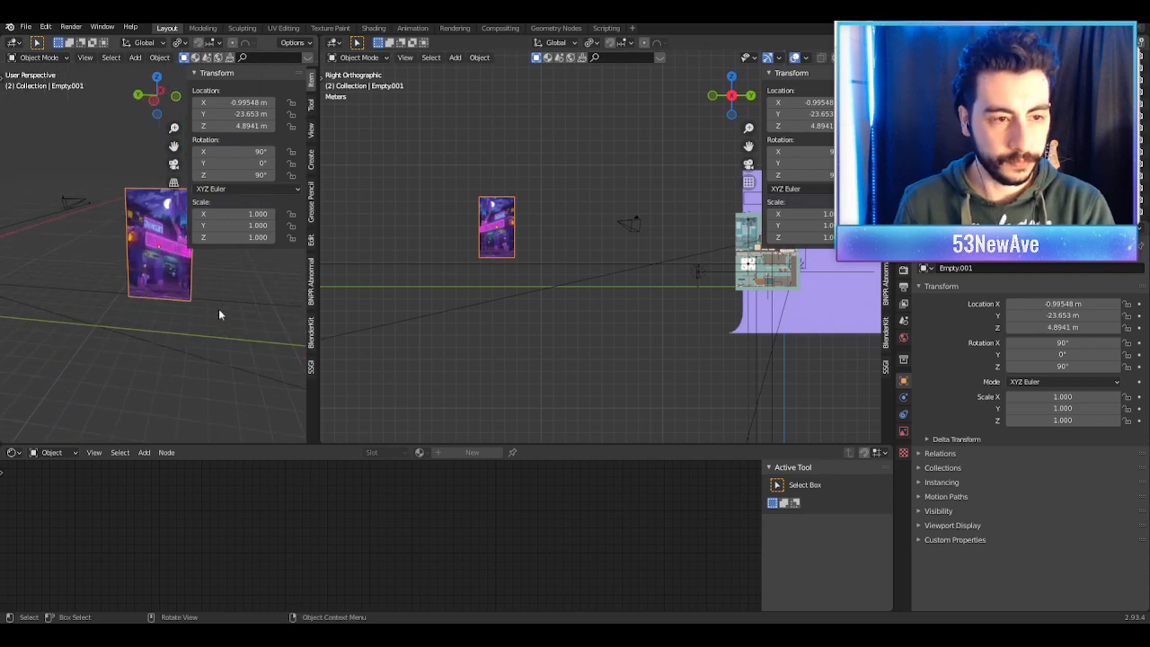
middle_click_drag(192, 315, 132, 316)
key("KP_1")
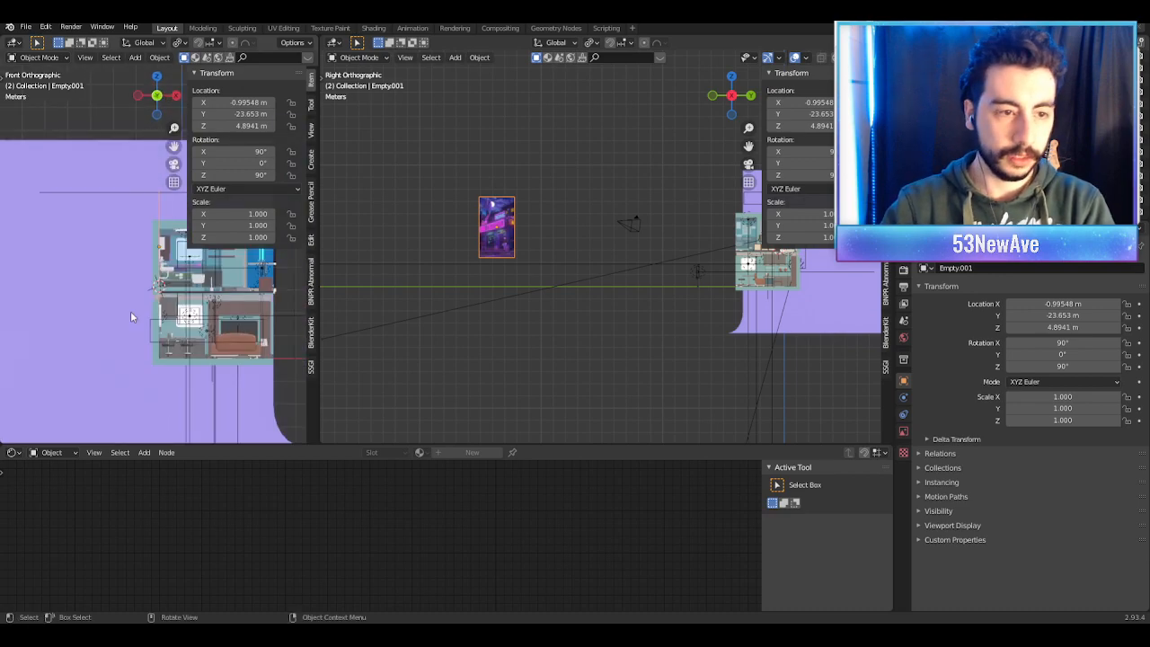
Step: Rotate the neon street reference image -90° about the global Z axis so it faces the front view
type("r")
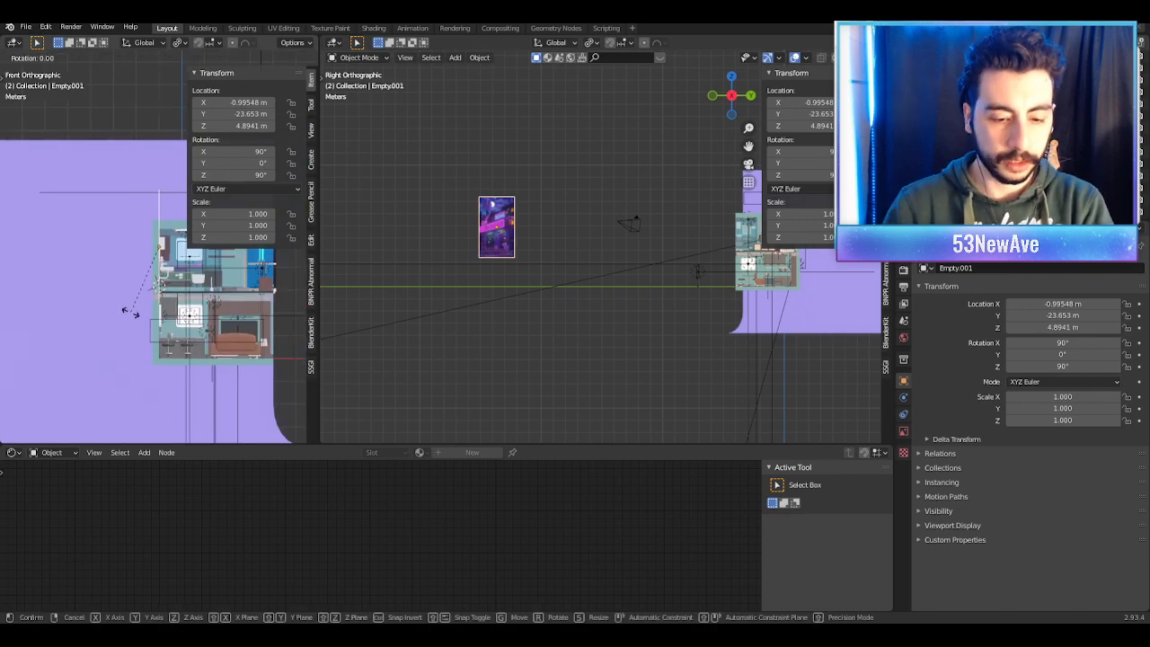
type("z")
type("-90")
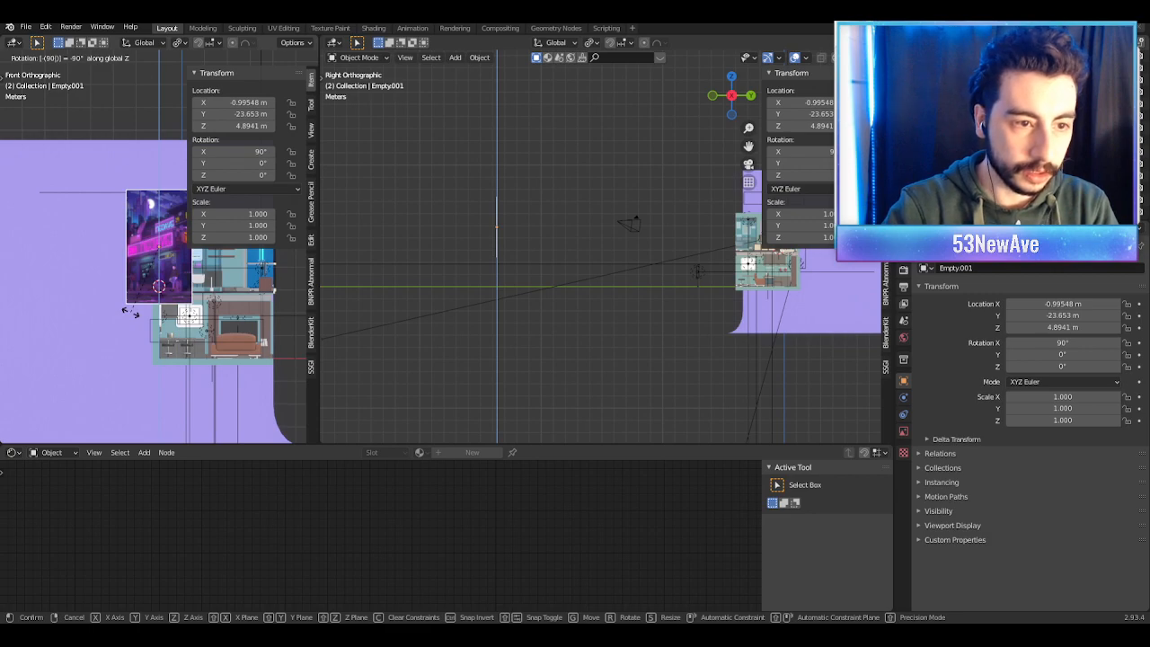
key("Return")
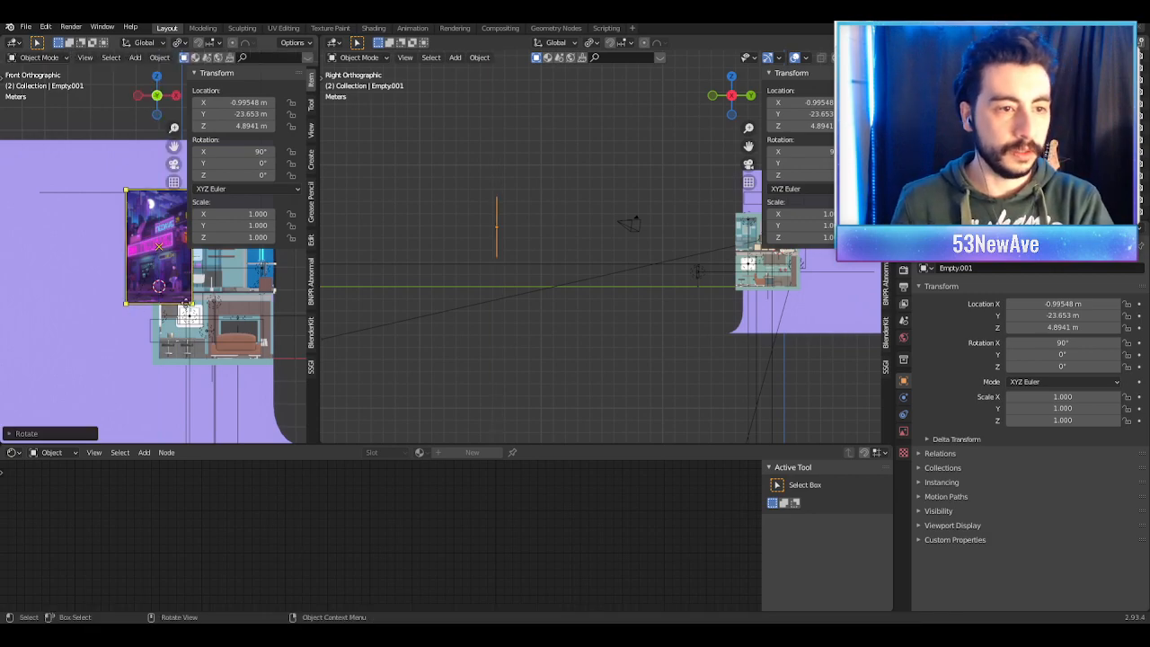
Step: Move the reference image along the X axis to about -11.66 m, clear of the room model
scroll(130, 312, "down", 2)
key("g")
key("x")
left_click(84, 322)
Step: Frame the whole reference image in the narrower viewport and hide that viewport's sidebar
scroll(121, 198, "up", 5)
middle_click_drag(119, 198, 208, 268, "shift")
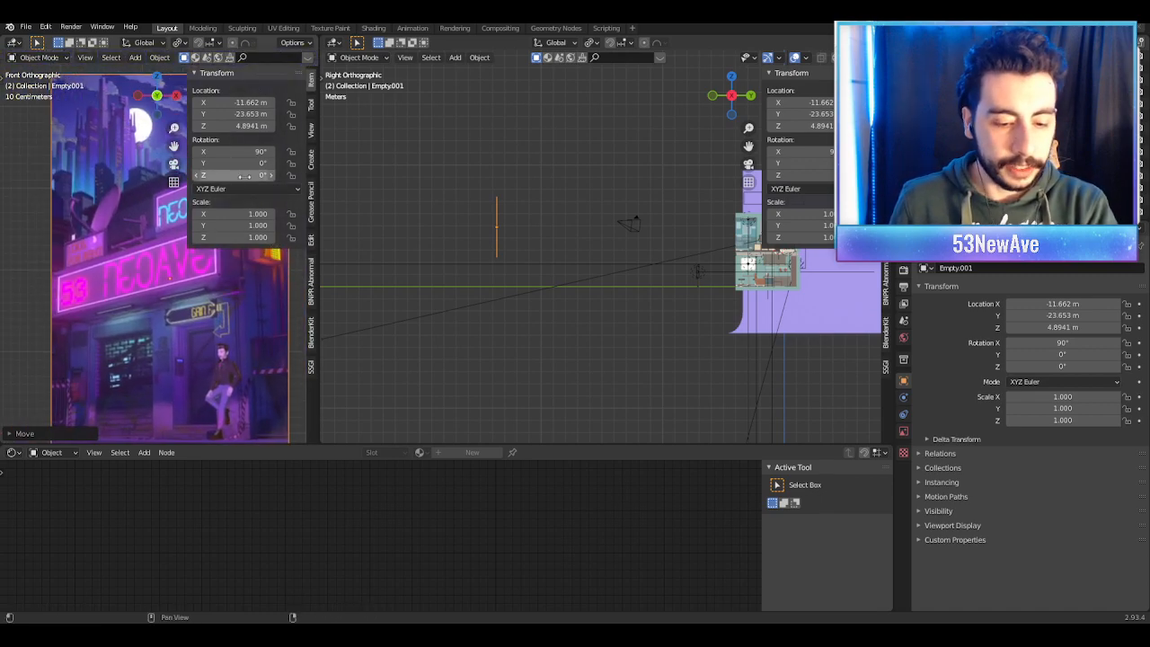
key("n")
scroll(231, 306, "down", 1)
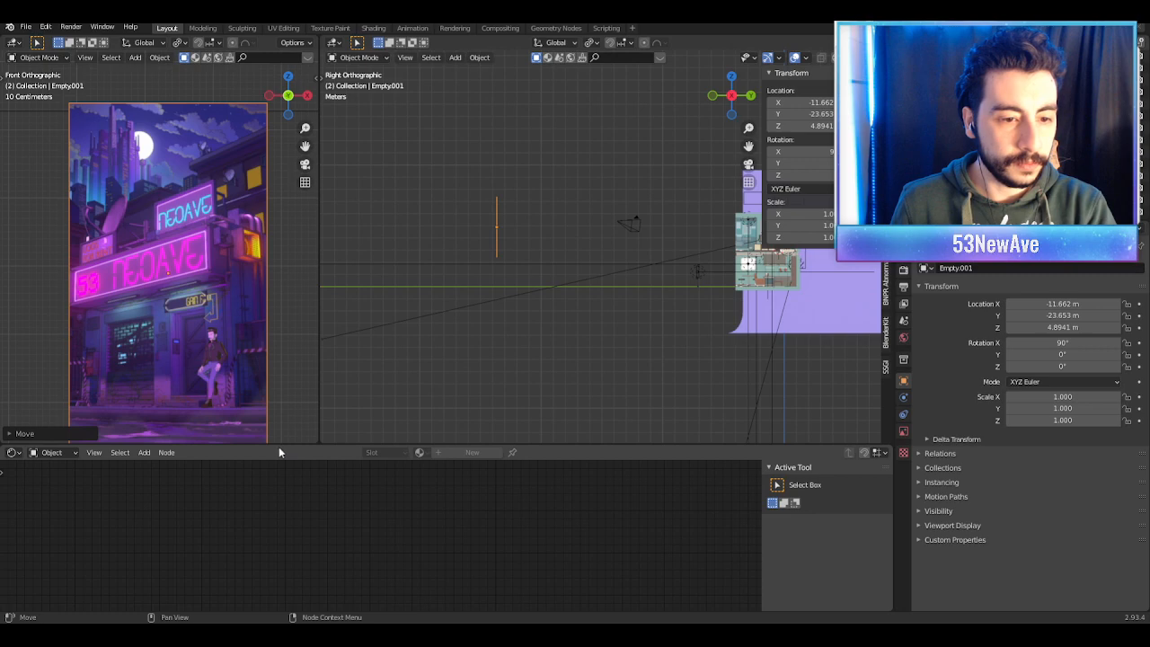
Step: Shrink the node editor to a thin strip, widen the reference viewport and frame the neon street image in it
left_click(275, 439)
left_click_drag(276, 452, 287, 587)
middle_click_drag(276, 501, 271, 458, "shift")
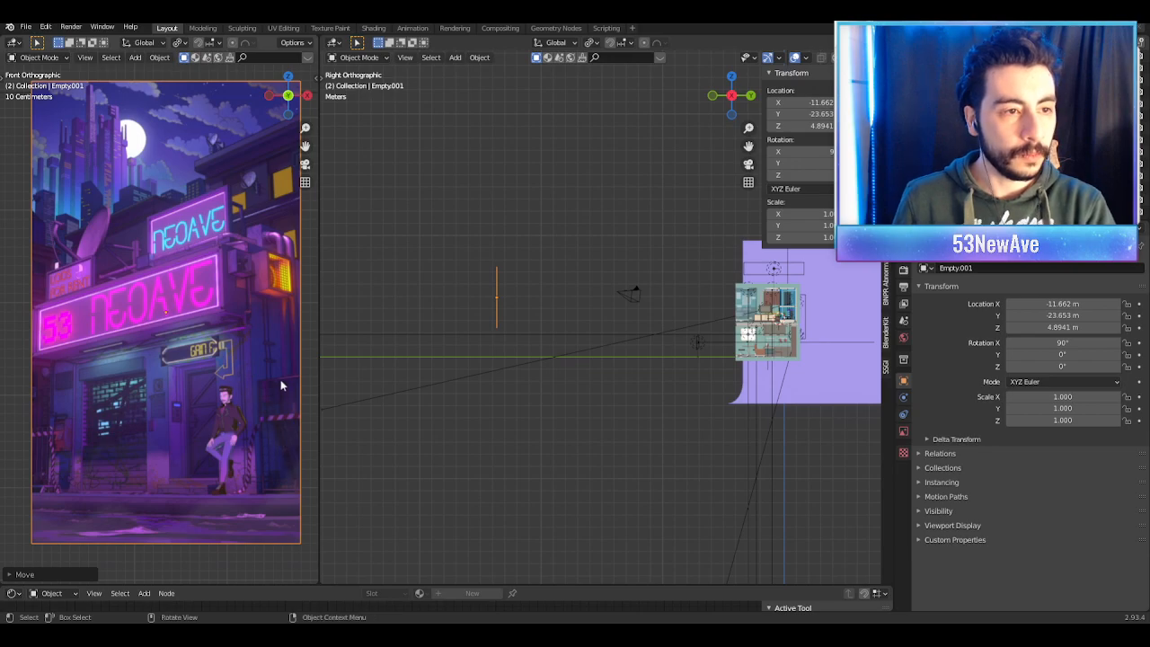
left_click_drag(319, 395, 363, 402)
scroll(346, 400, "up", 1)
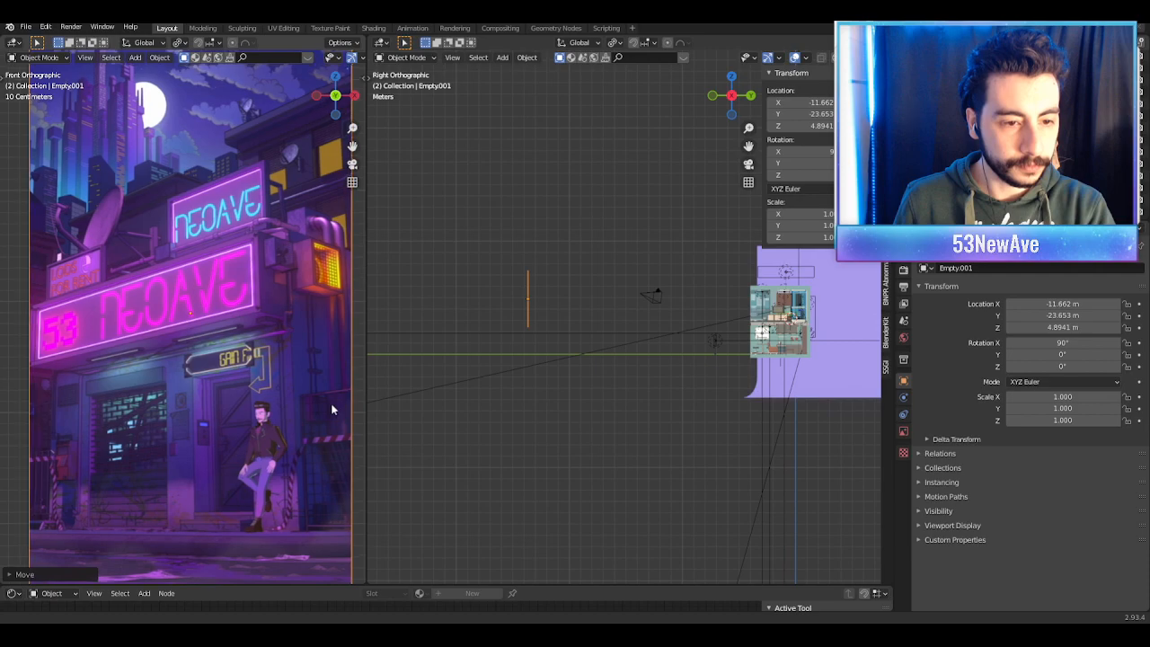
scroll(331, 404, "down", 2)
scroll(330, 404, "up", 2)
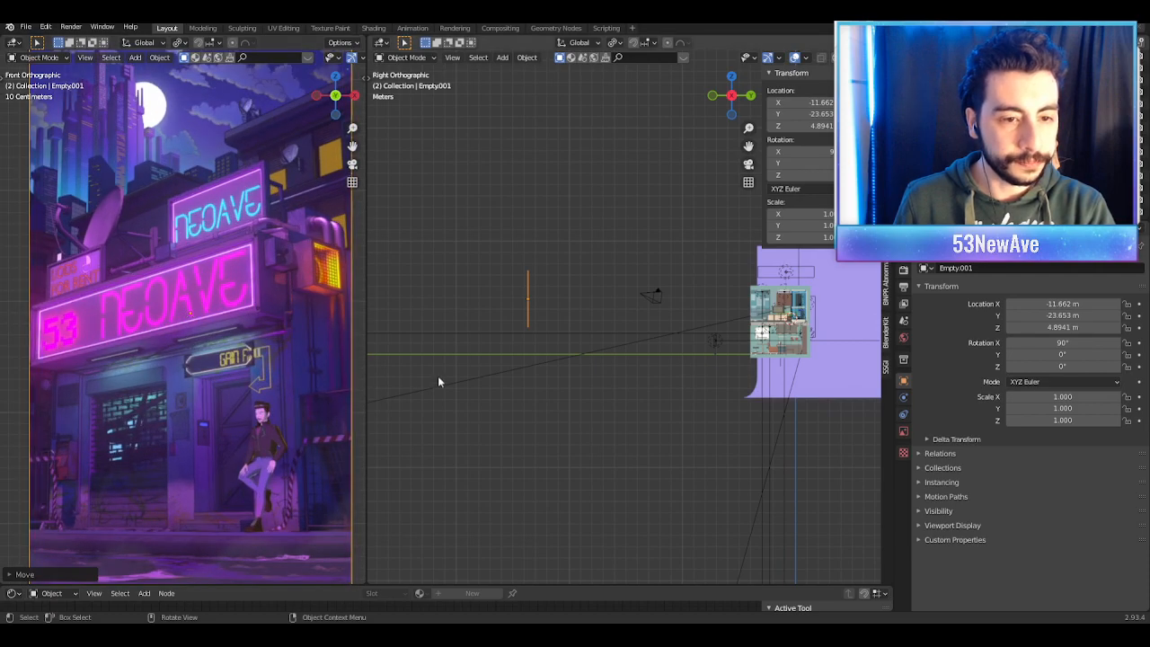
Step: Set the wider viewport to look through the scene camera and show the room in rendered shading
middle_click_drag(711, 362, 728, 371)
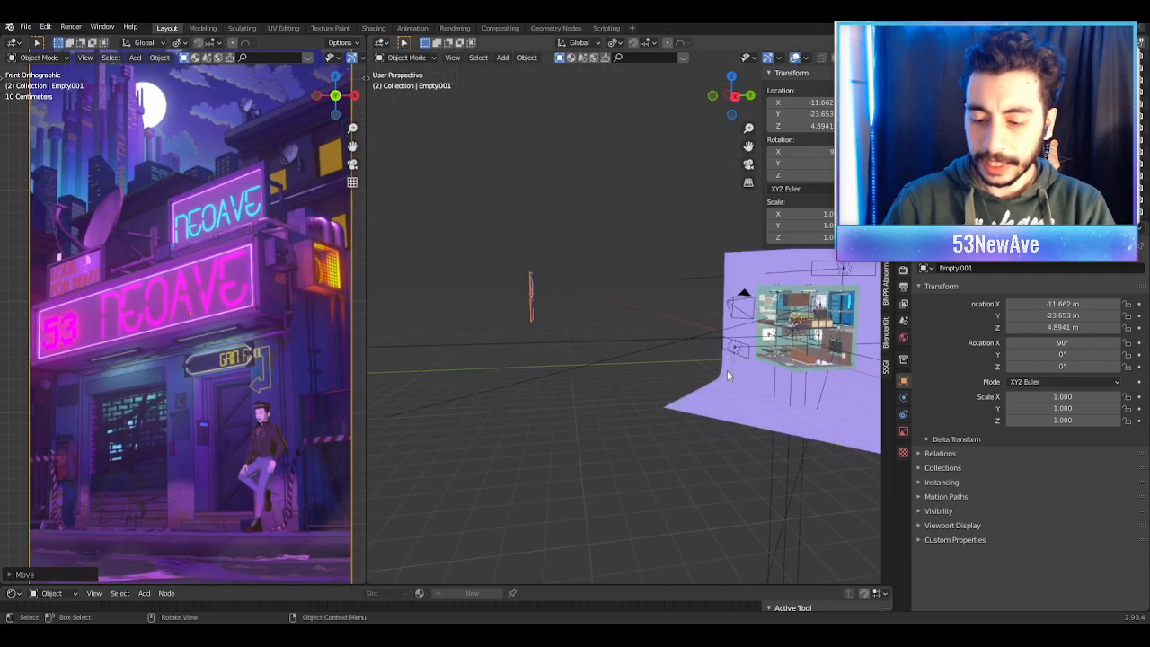
key("KP_Decimal")
scroll(735, 369, "down", 5)
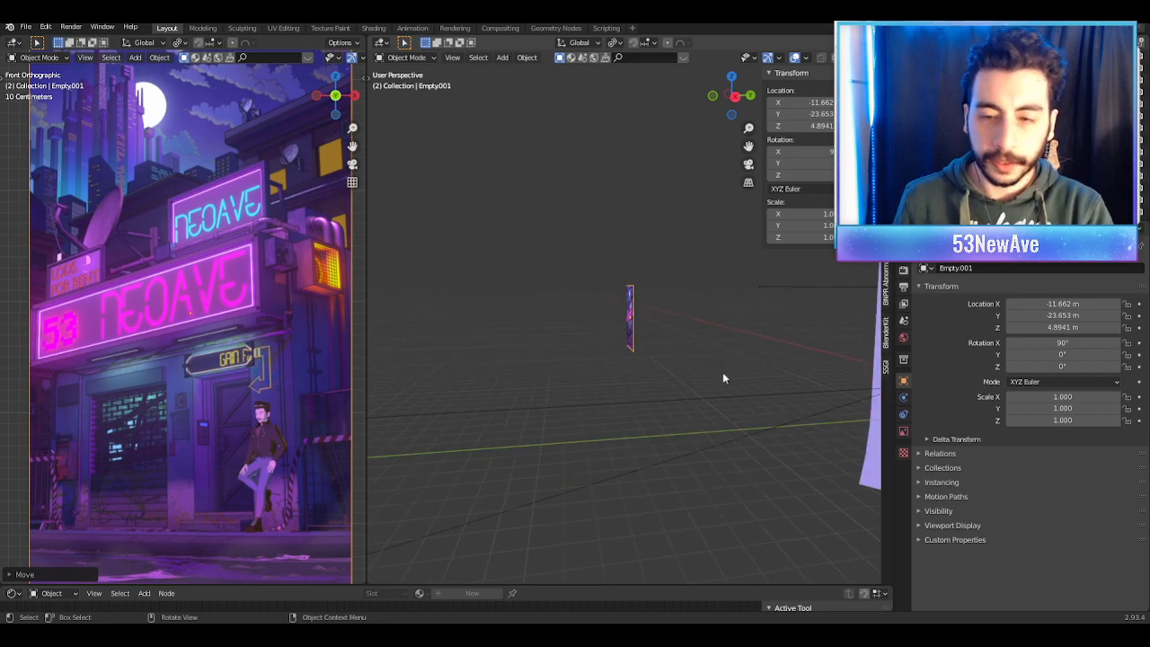
scroll(655, 368, "up", 3)
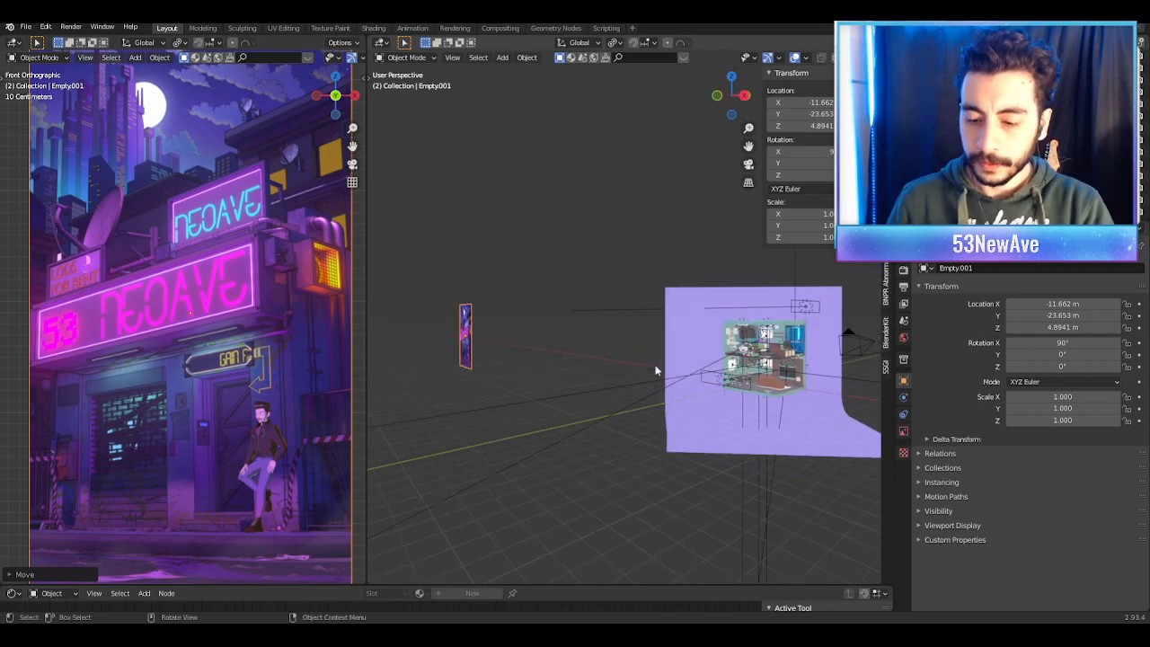
scroll(655, 368, "up", 4)
key("KP_0")
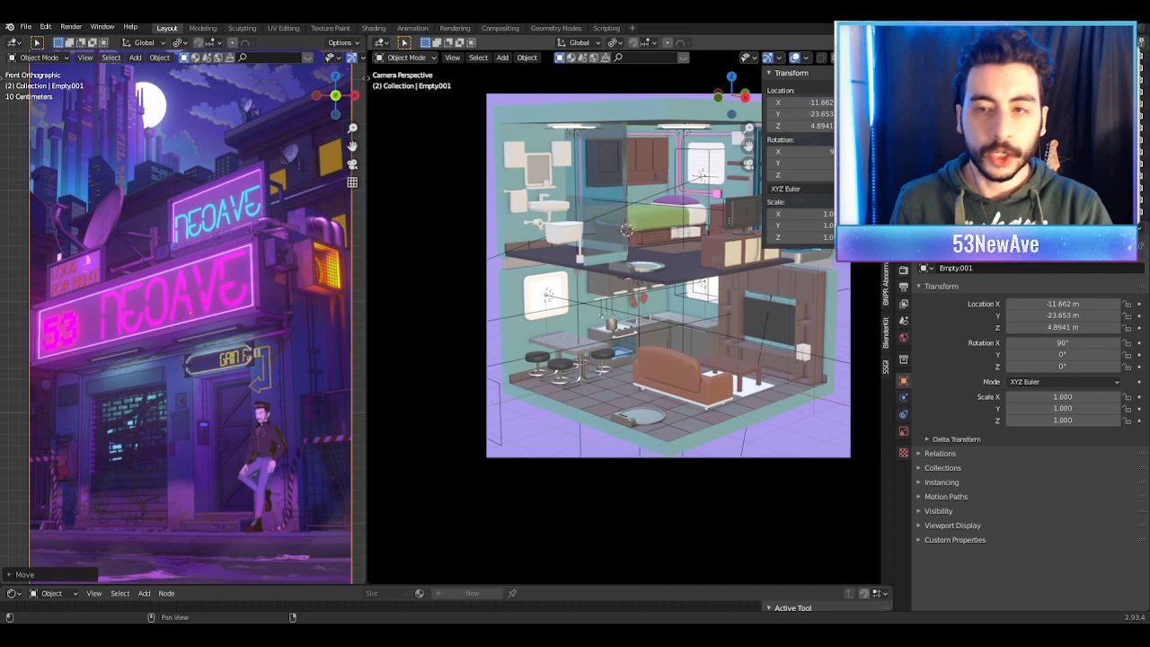
left_click(871, 58)
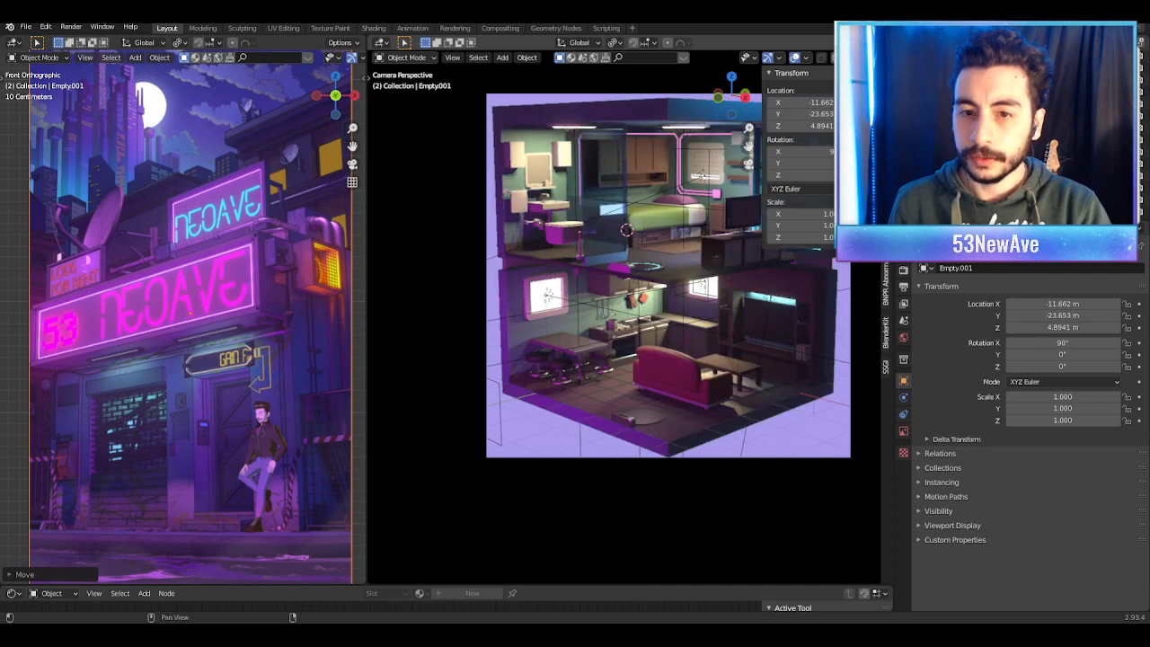
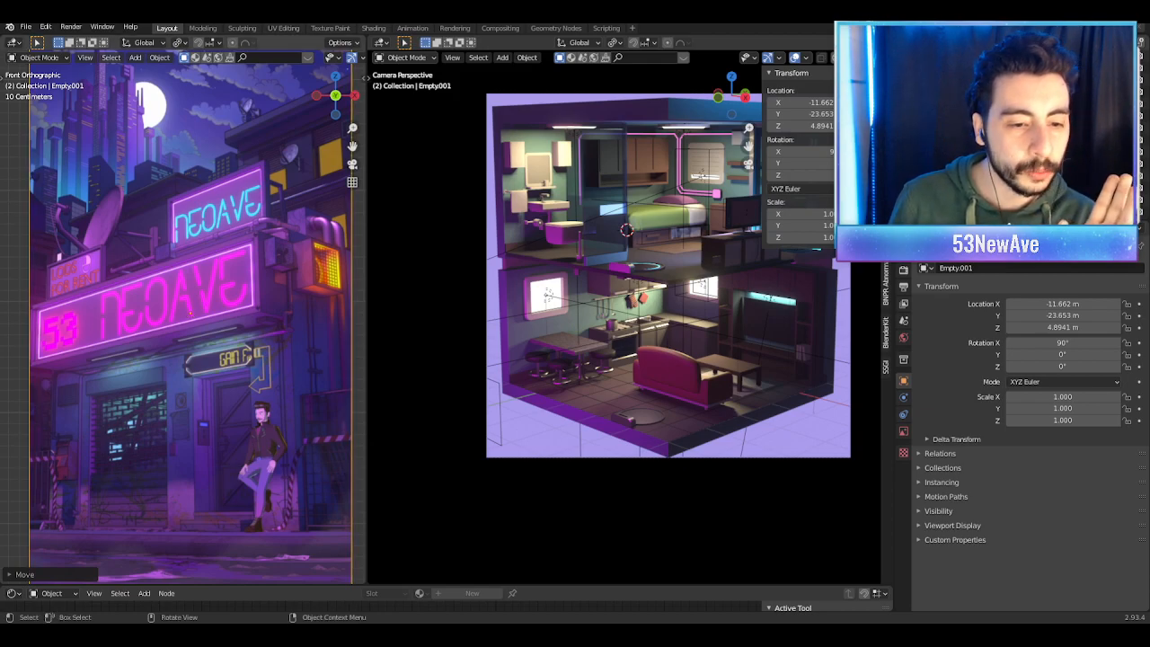
Step: Add the cyberpunk desk image as a second reference beside the neon street image in the front view
scroll(185, 315, "down", 4)
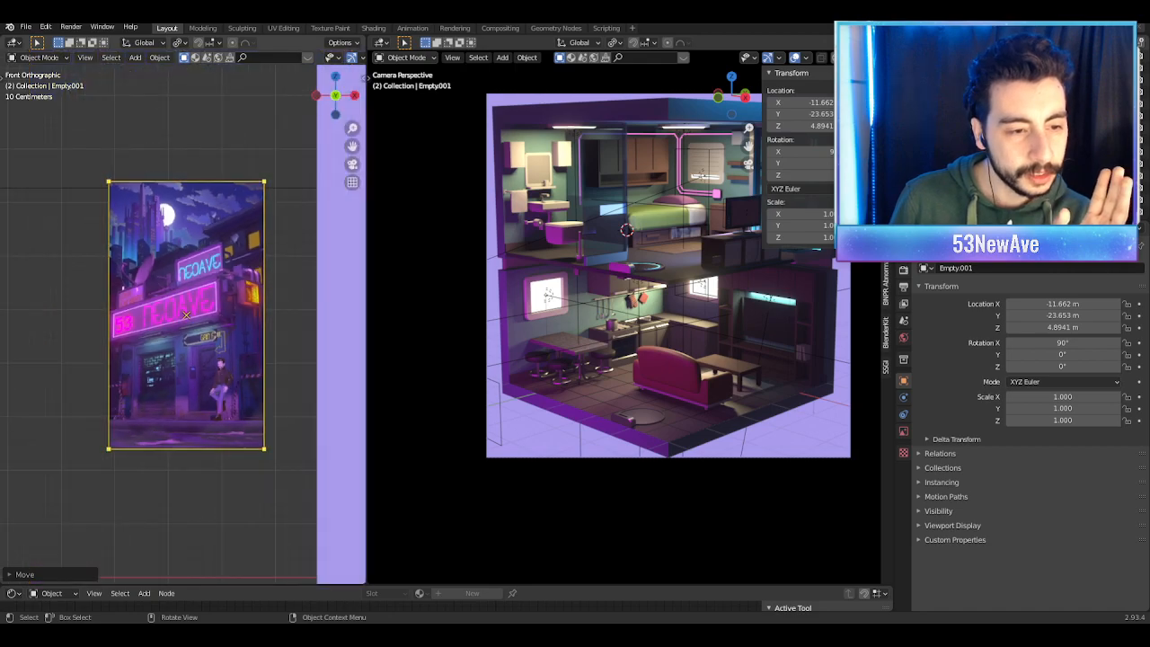
scroll(184, 316, "down", 2)
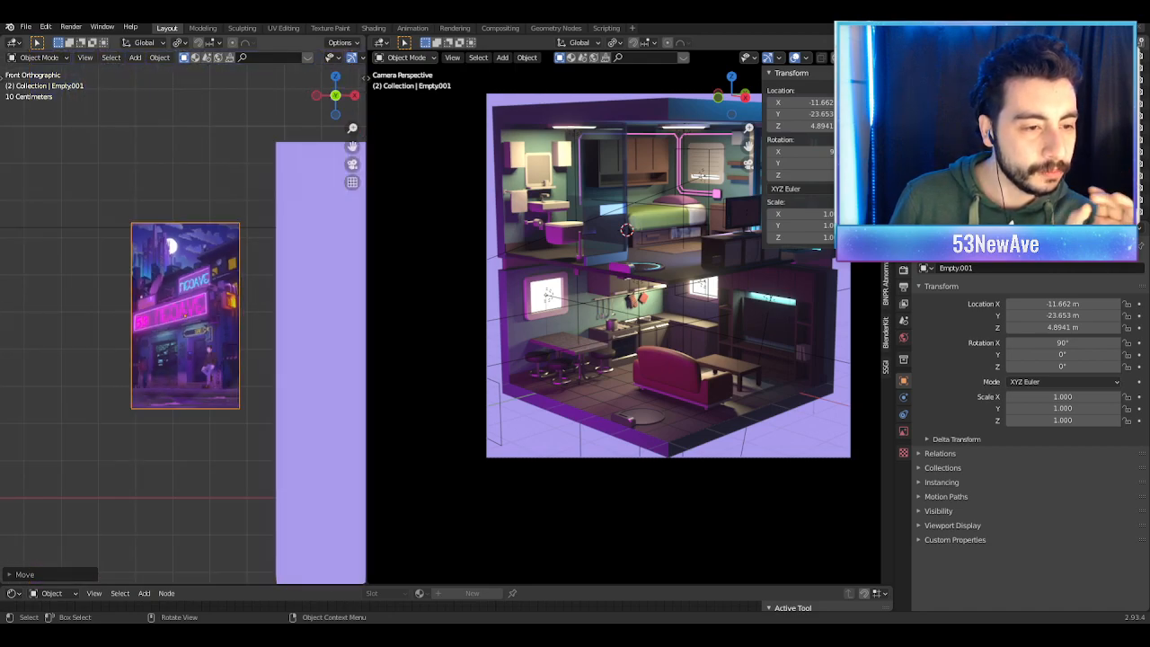
left_click_drag(0, 350, 66, 349)
scroll(179, 317, "down", 1)
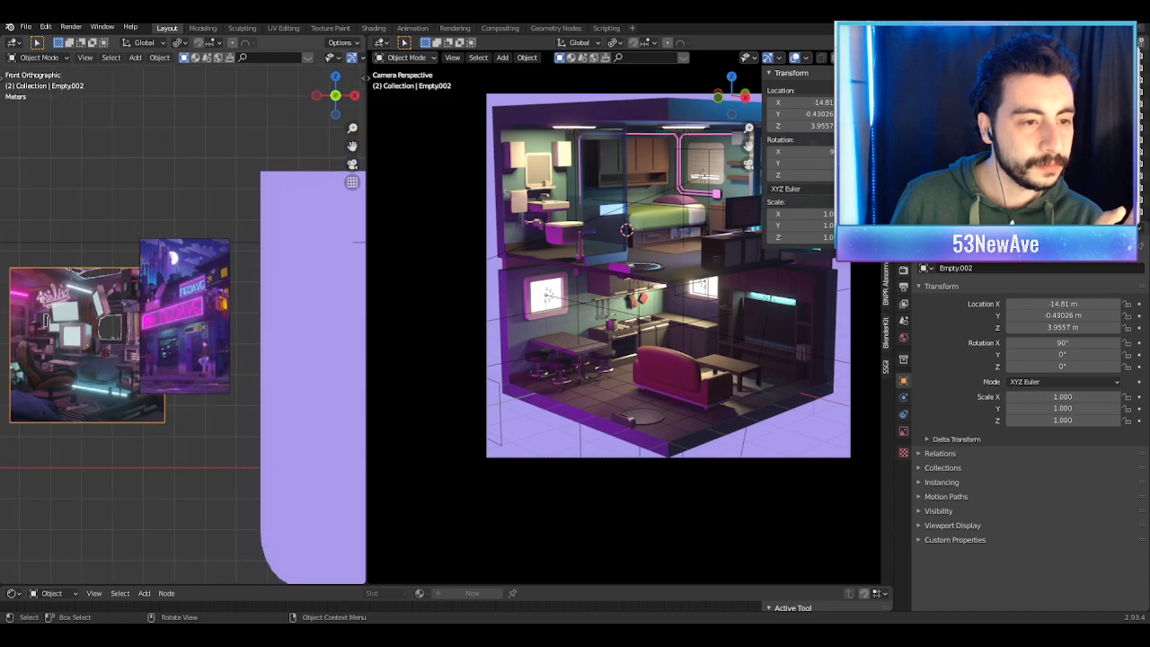
scroll(184, 320, "down", 1)
left_click_drag(117, 338, 97, 326)
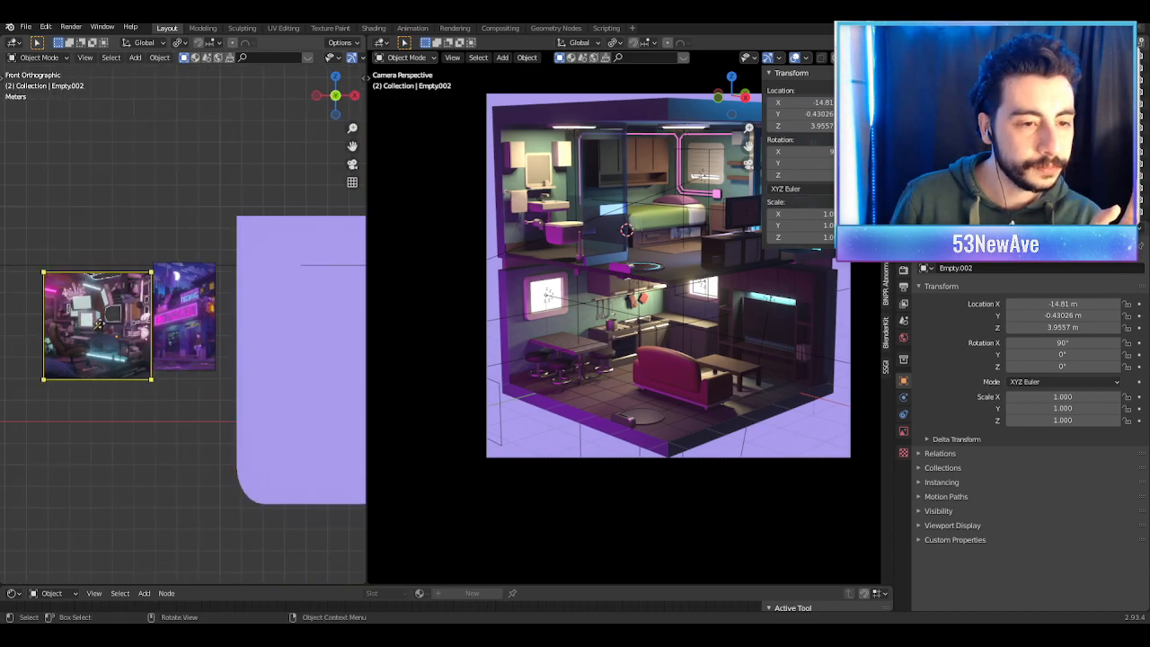
middle_click_drag(99, 324, 164, 334)
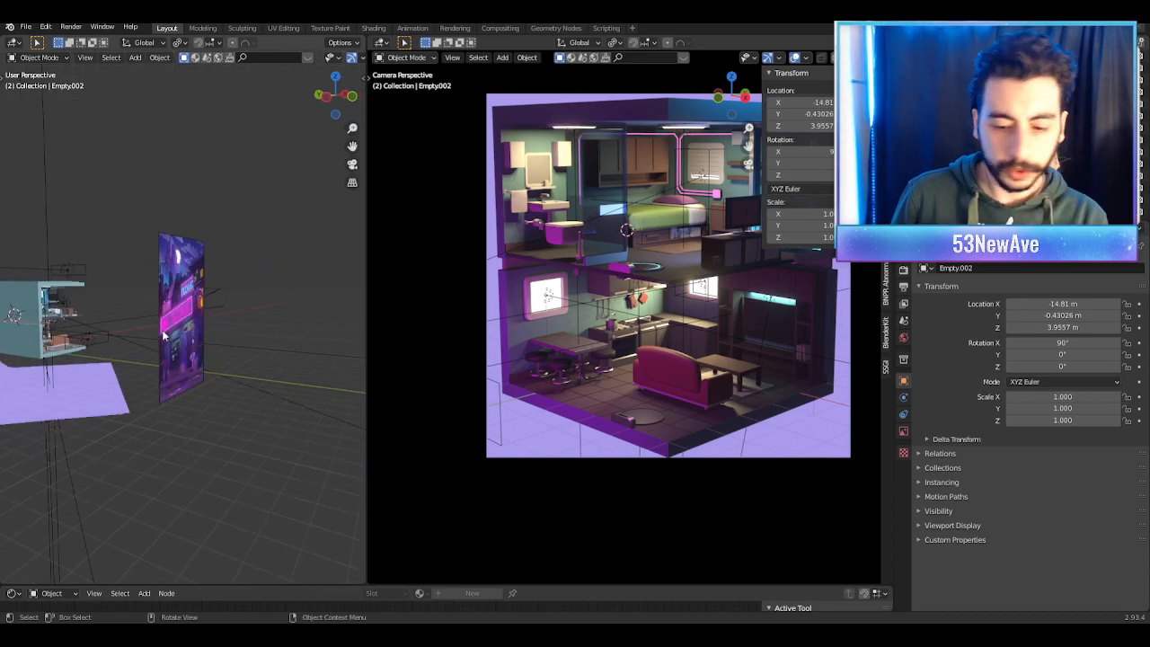
key("KP_1")
scroll(113, 333, "up", 3)
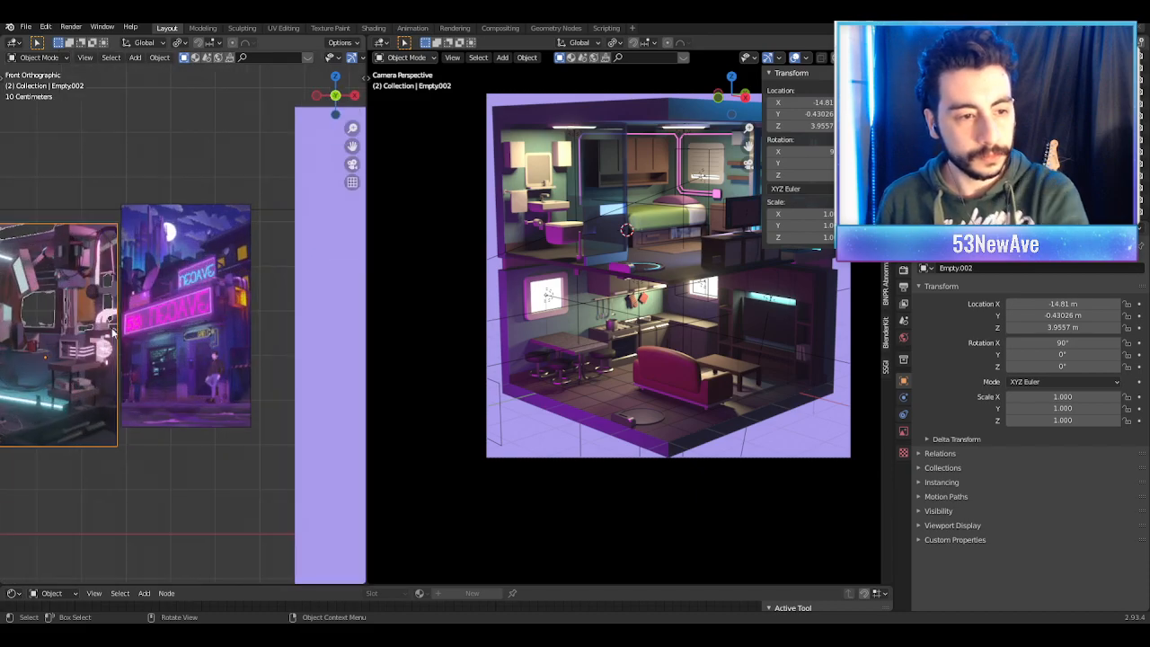
Step: Examine the cyberpunk desk reference image up close in the front view and select it
left_click(375, 29)
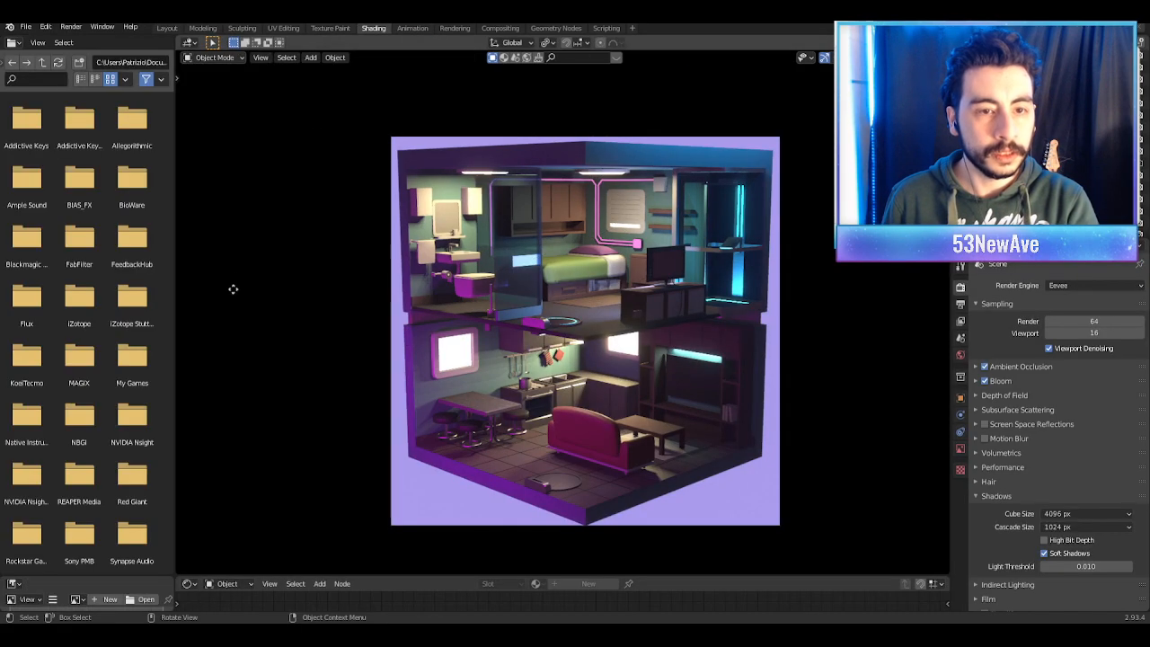
left_click(166, 29)
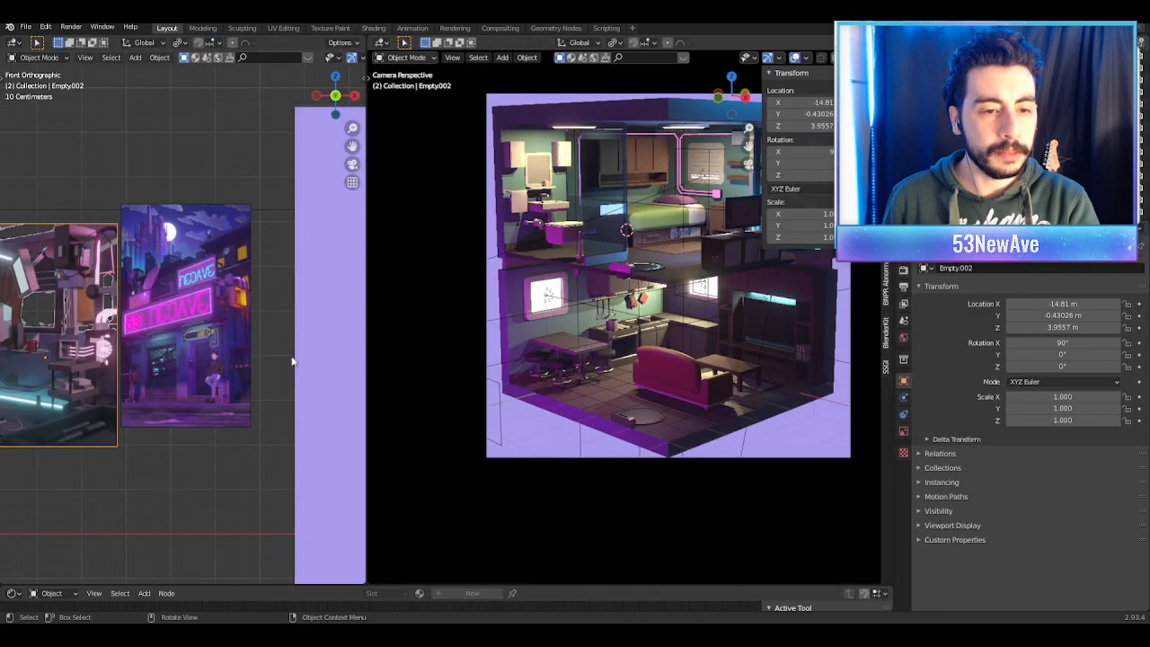
left_click(356, 395)
middle_click_drag(135, 360, 230, 360, "shift")
middle_click_drag(165, 309, 167, 314, "shift")
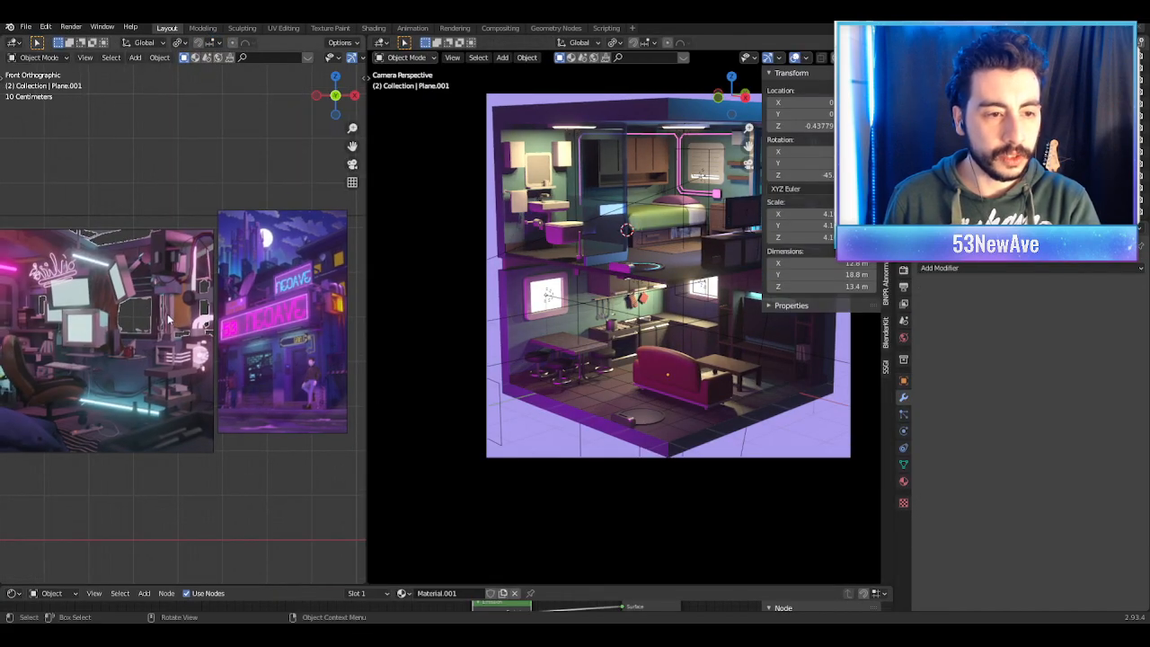
scroll(167, 314, "down", 2)
scroll(263, 351, "up", 3)
middle_click_drag(202, 350, 284, 354, "shift")
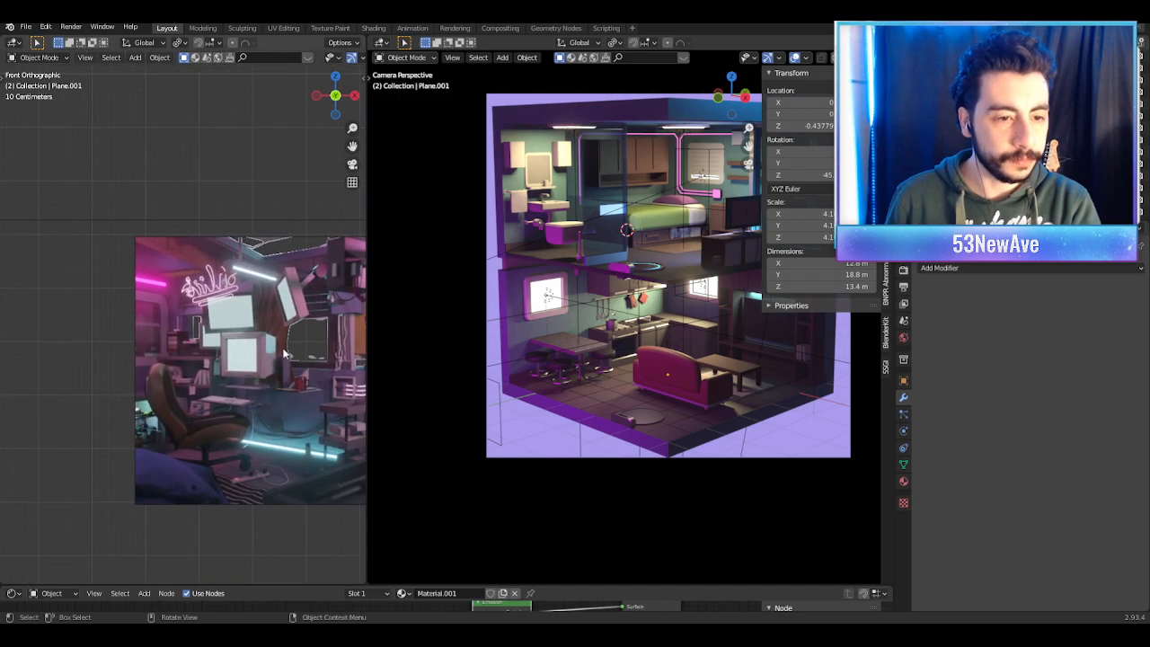
left_click(284, 353)
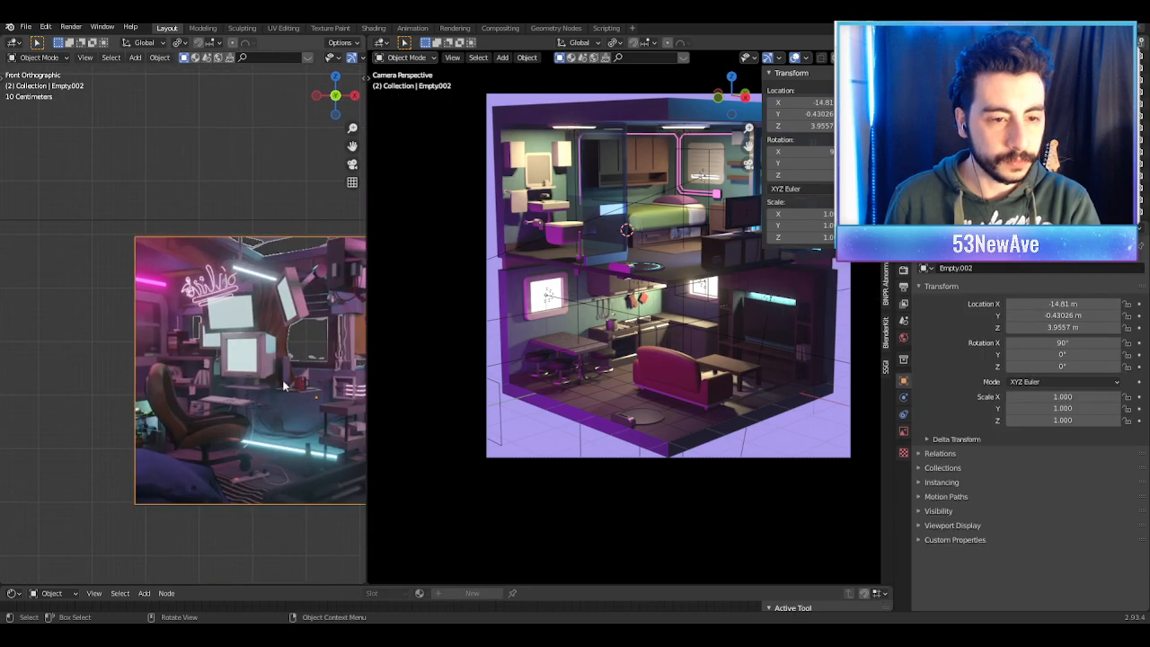
Step: Switch to the Shading workspace, turn on overlays in the front orthographic view and frame both reference images
left_click(374, 28)
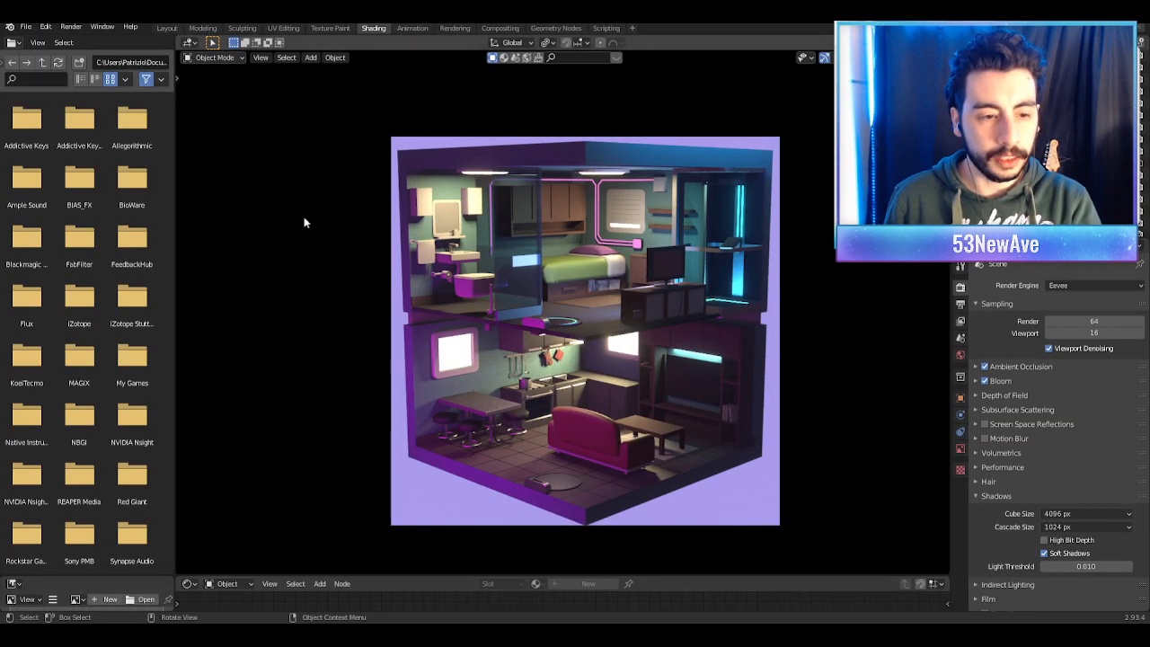
scroll(367, 168, "down", 1)
middle_click_drag(368, 168, 345, 170)
scroll(343, 187, "down", 2)
key("KP_1")
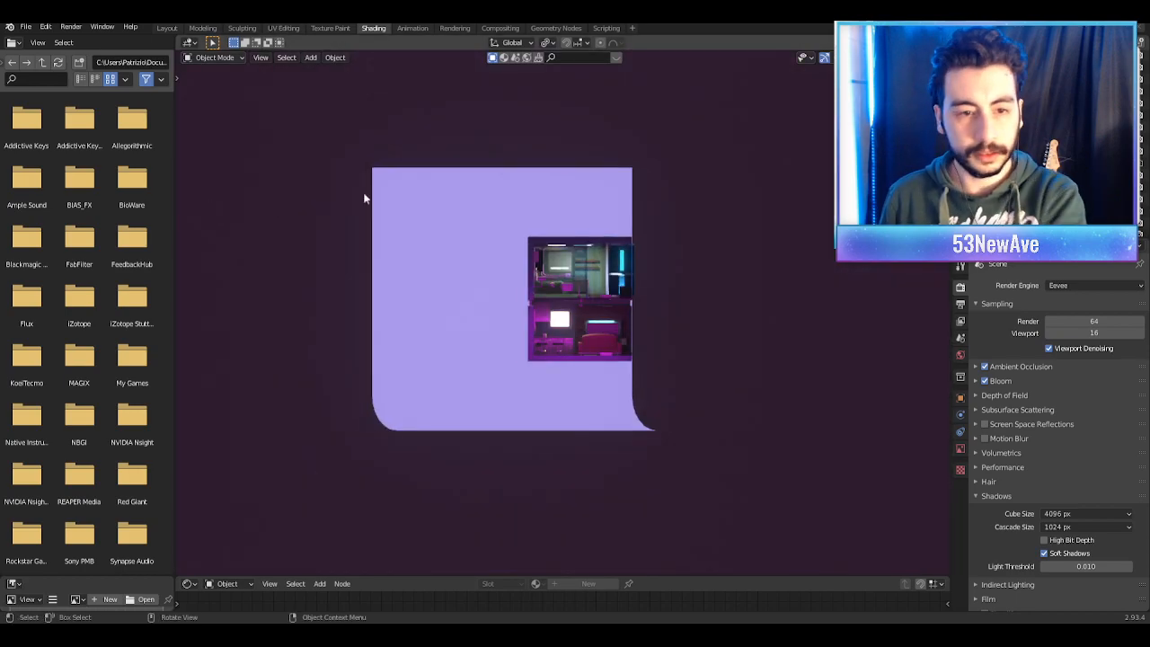
scroll(368, 193, "down", 4)
key("shift+alt+z")
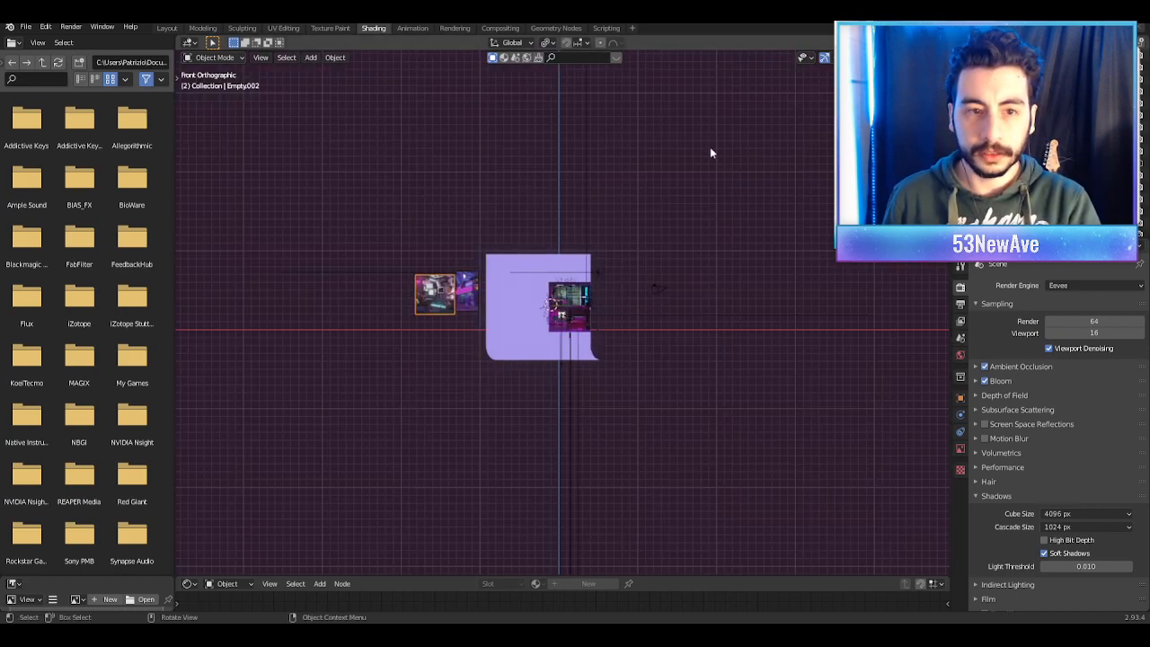
middle_click_drag(508, 223, 592, 240, "shift")
scroll(593, 240, "up", 8)
middle_click_drag(463, 420, 532, 432, "shift")
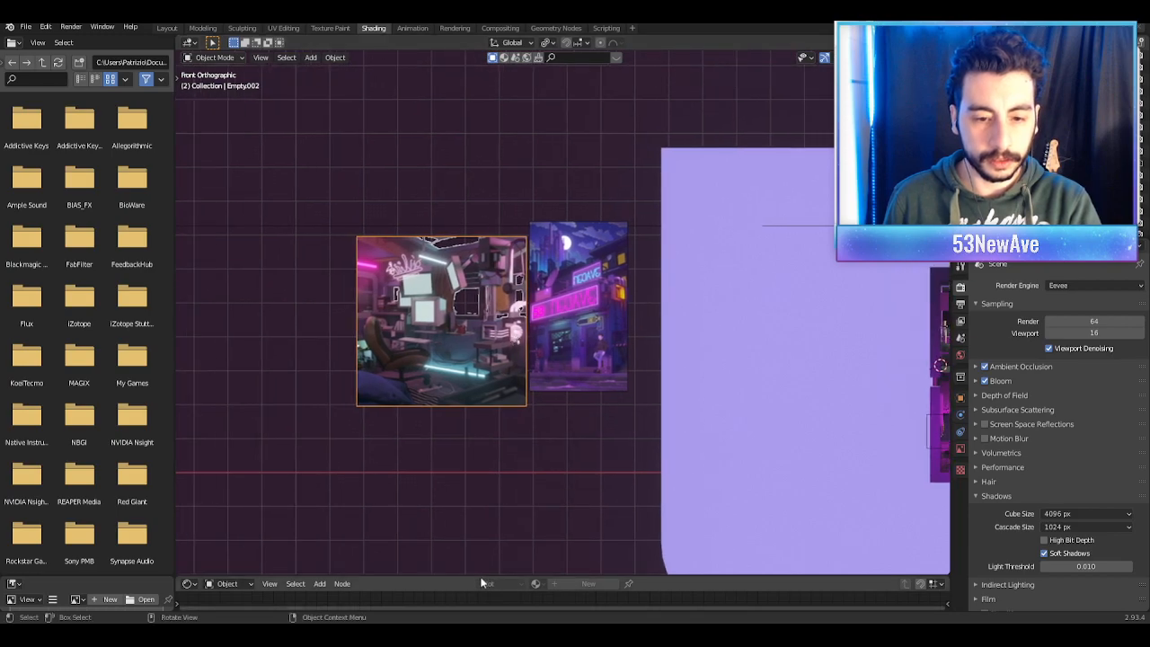
Step: Add a fresh copy of the cyberpunk desk reference image to the front view and delete the earlier one
left_click_drag(457, 576, 467, 406)
left_click(455, 232)
left_click(456, 232)
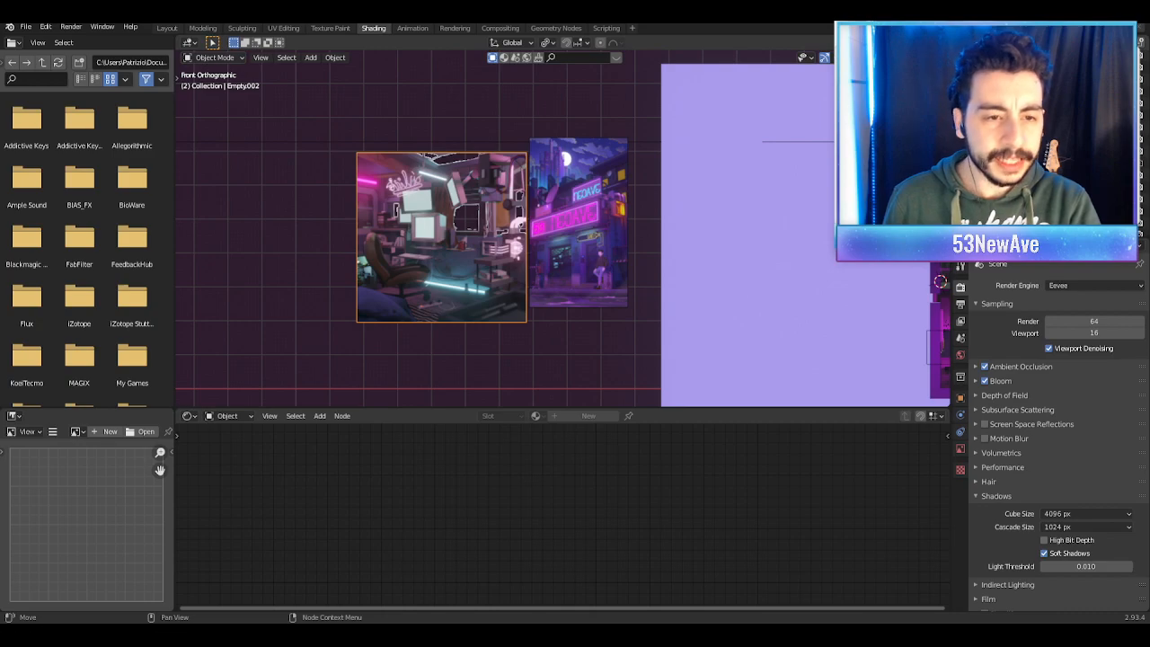
left_click_drag(0, 243, 274, 244)
left_click(433, 209)
key("Delete")
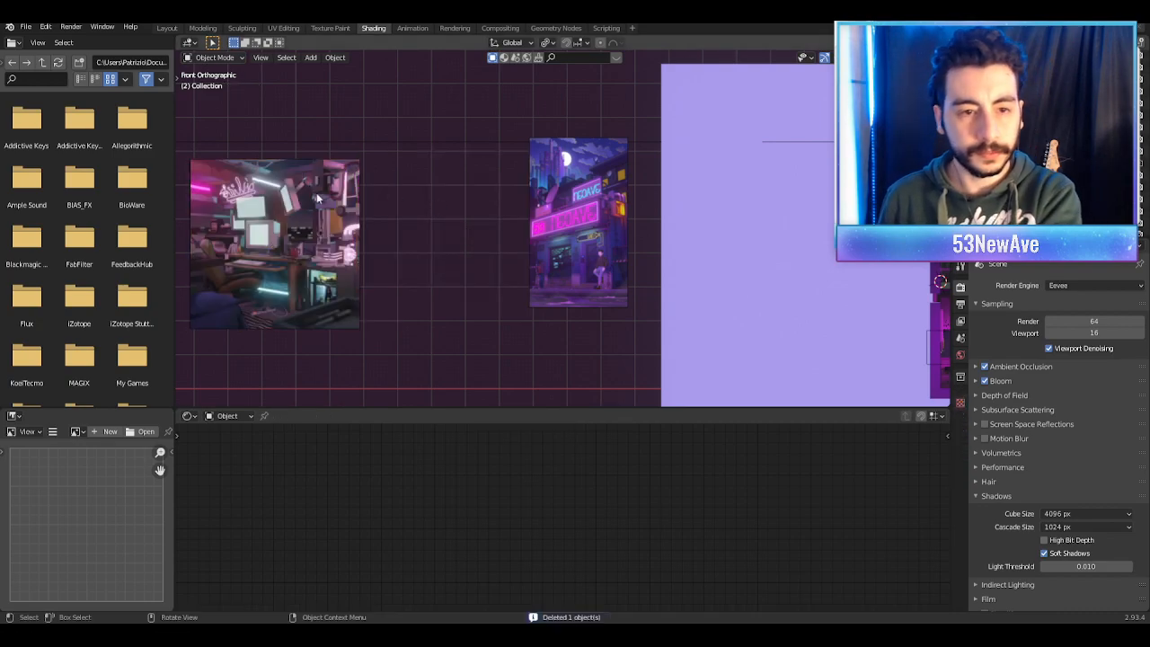
Step: Frame the new cyberpunk desk reference image and enlarge its viewport by shrinking the node editor
scroll(325, 222, "up", 3)
middle_click_drag(302, 249, 688, 265, "shift")
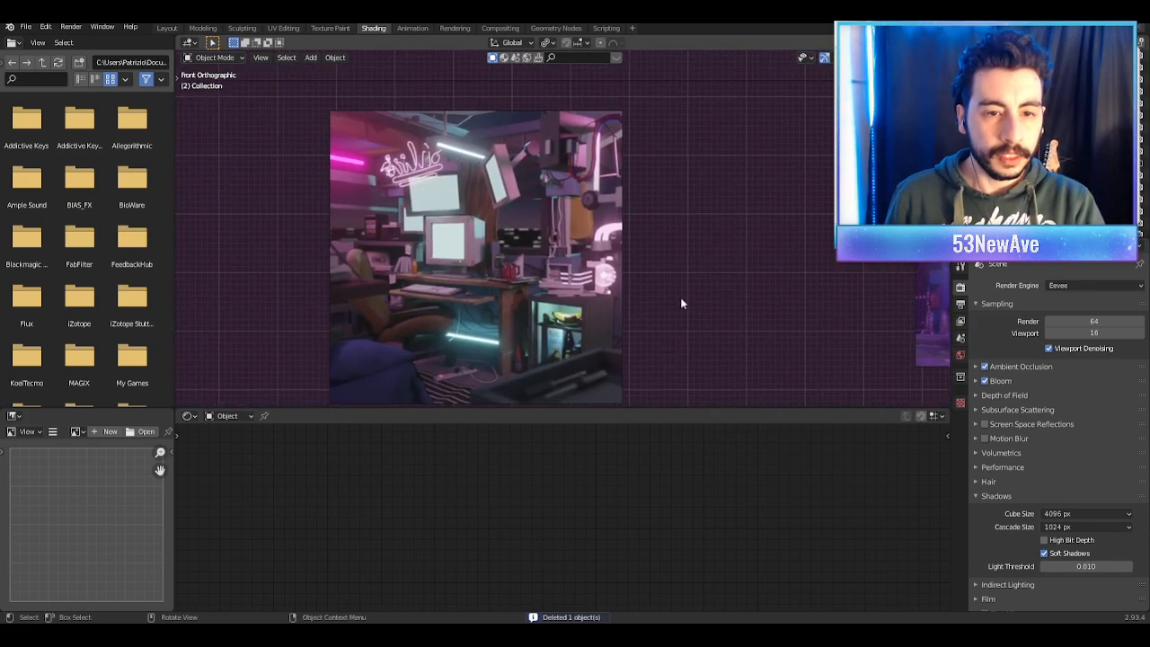
left_click_drag(669, 410, 671, 550)
scroll(652, 466, "up", 1)
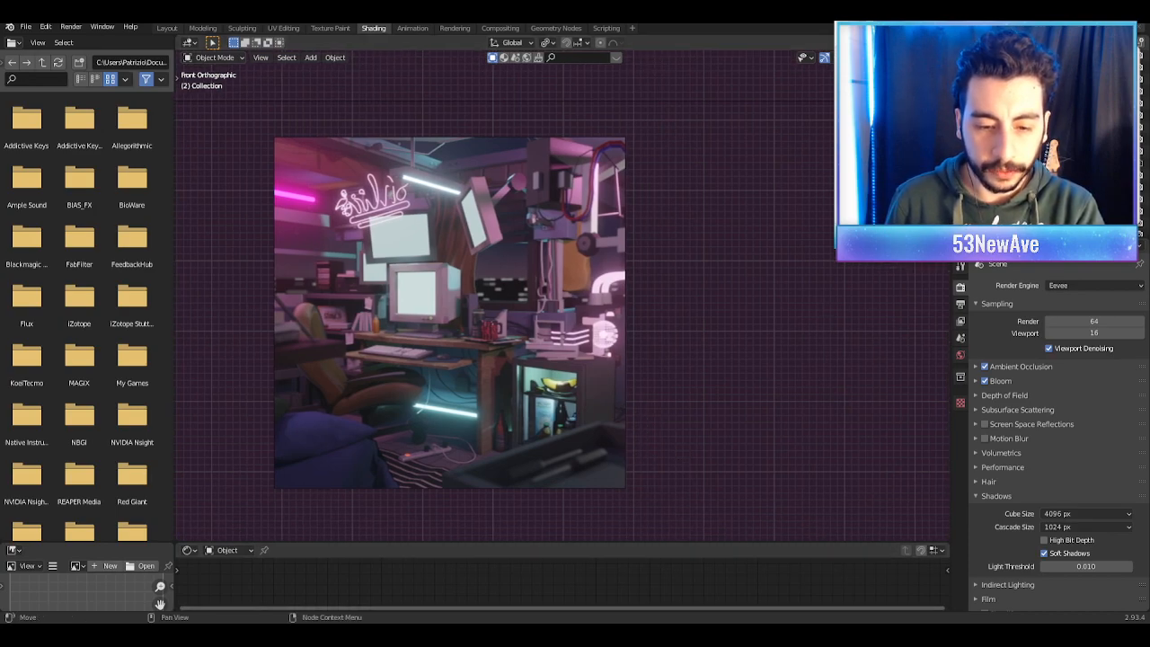
Step: Compare the neon street and cyberpunk desk reference images, examining the desk scene's lighting, colours and props up close
scroll(769, 348, "down", 3)
middle_click_drag(768, 348, 404, 350, "shift")
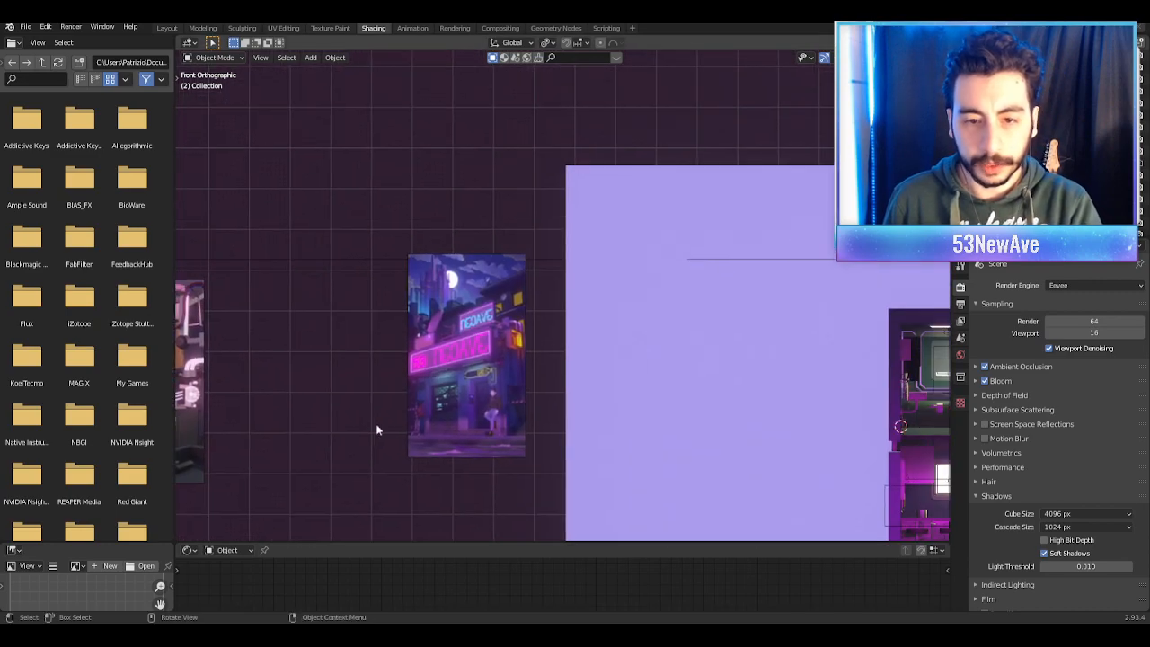
scroll(529, 358, "up", 2)
scroll(528, 358, "up", 1)
scroll(295, 329, "down", 2)
middle_click_drag(296, 329, 632, 346, "shift")
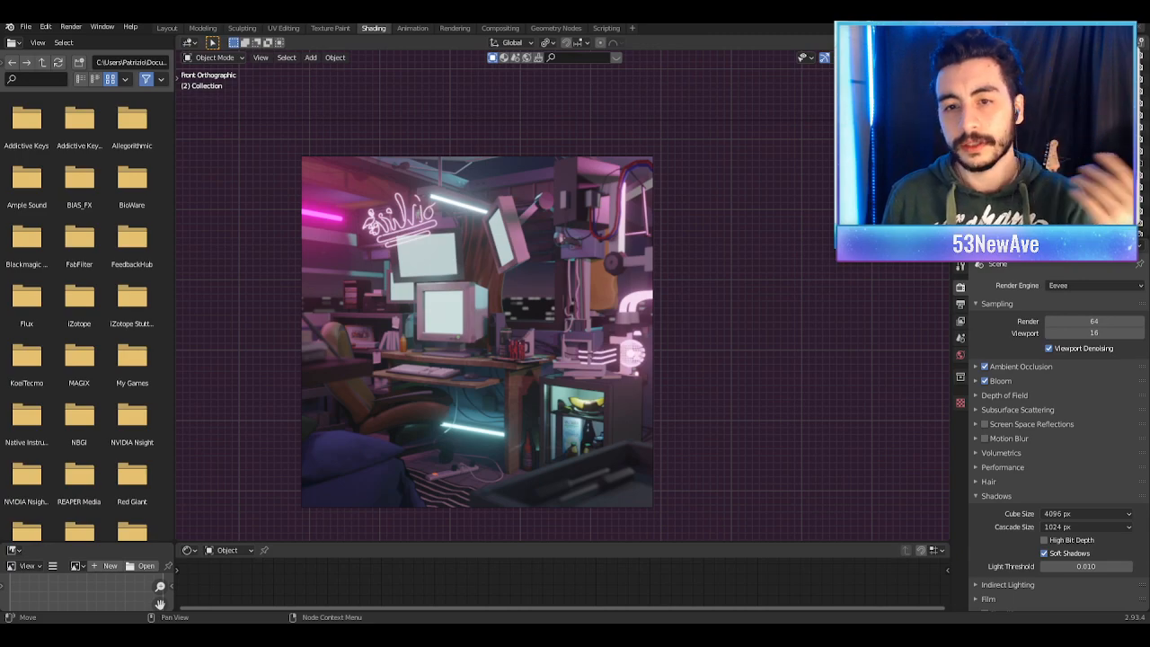
scroll(562, 296, "up", 2)
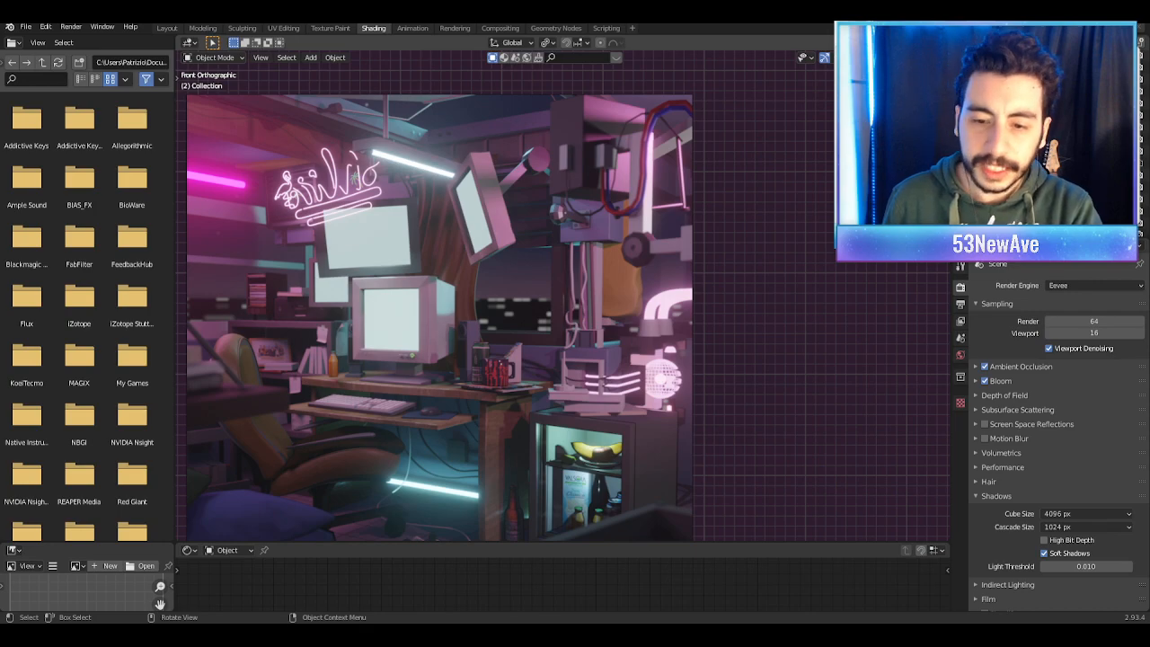
scroll(564, 299, "down", 1)
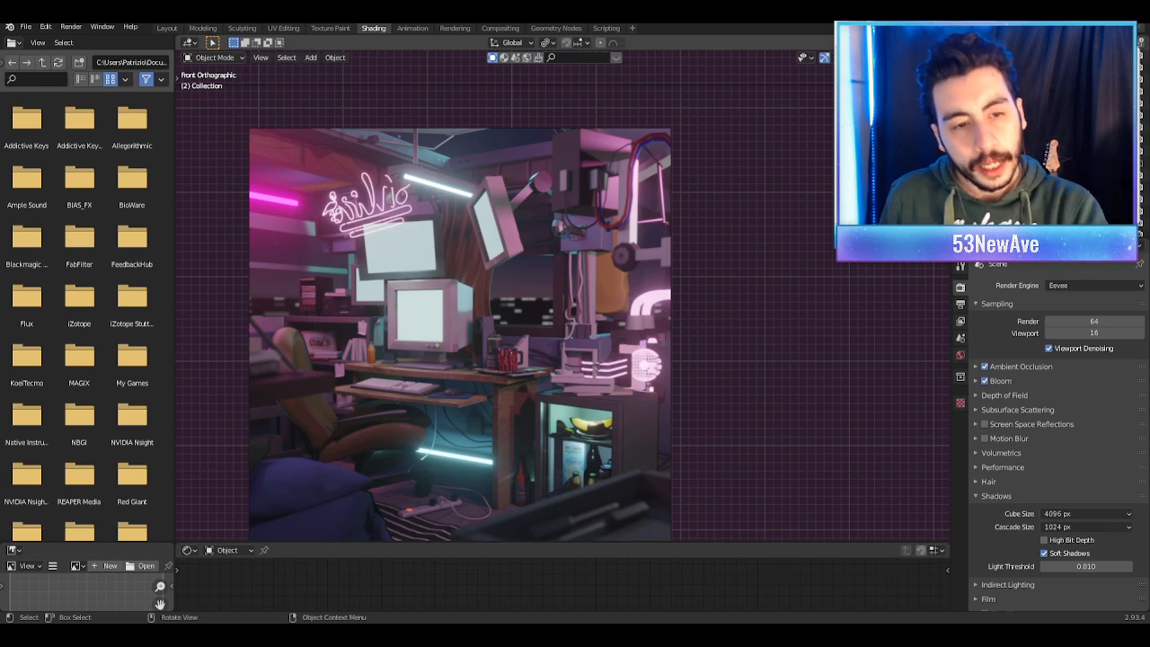
scroll(562, 296, "up", 2)
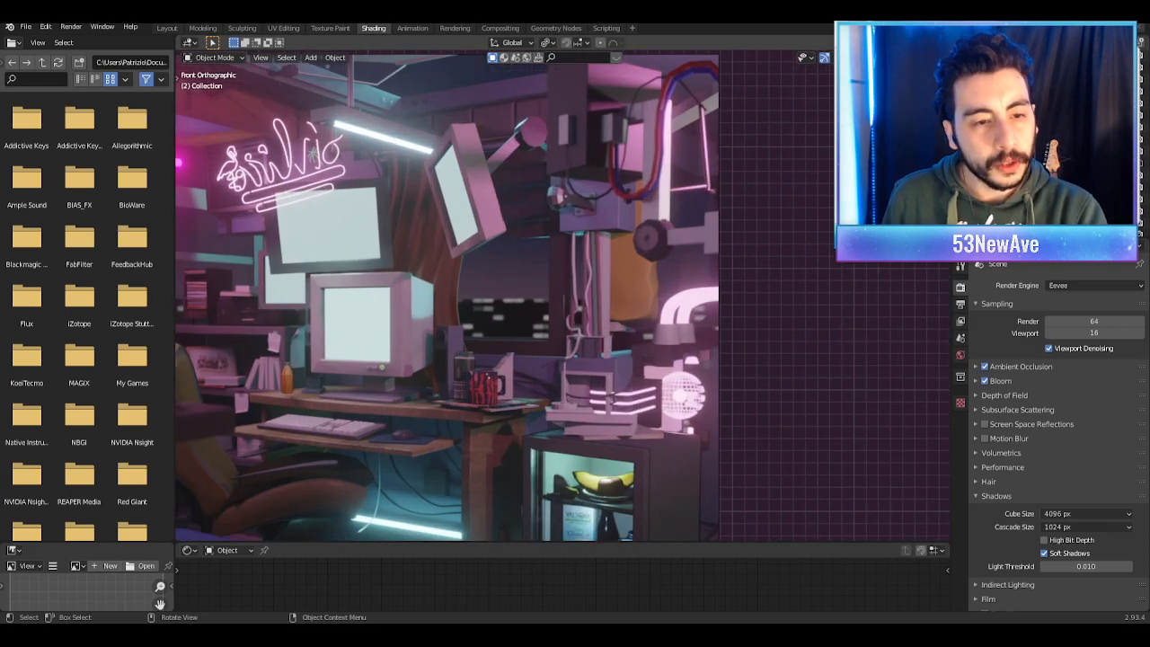
middle_click_drag(431, 423, 286, 423)
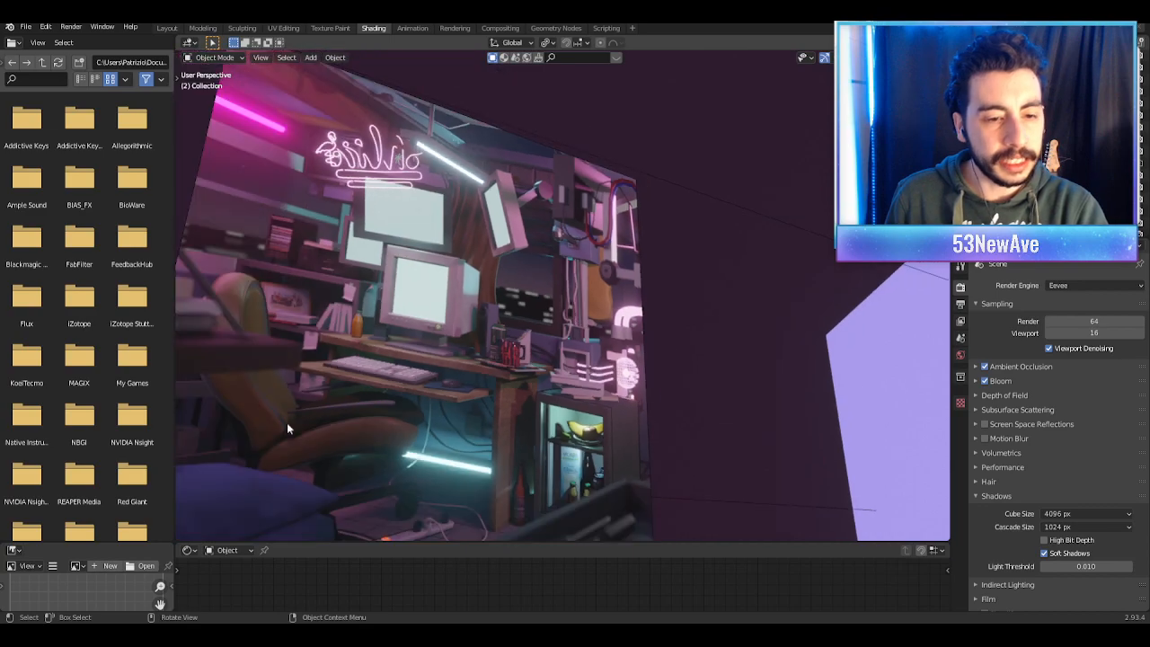
key("KP_1")
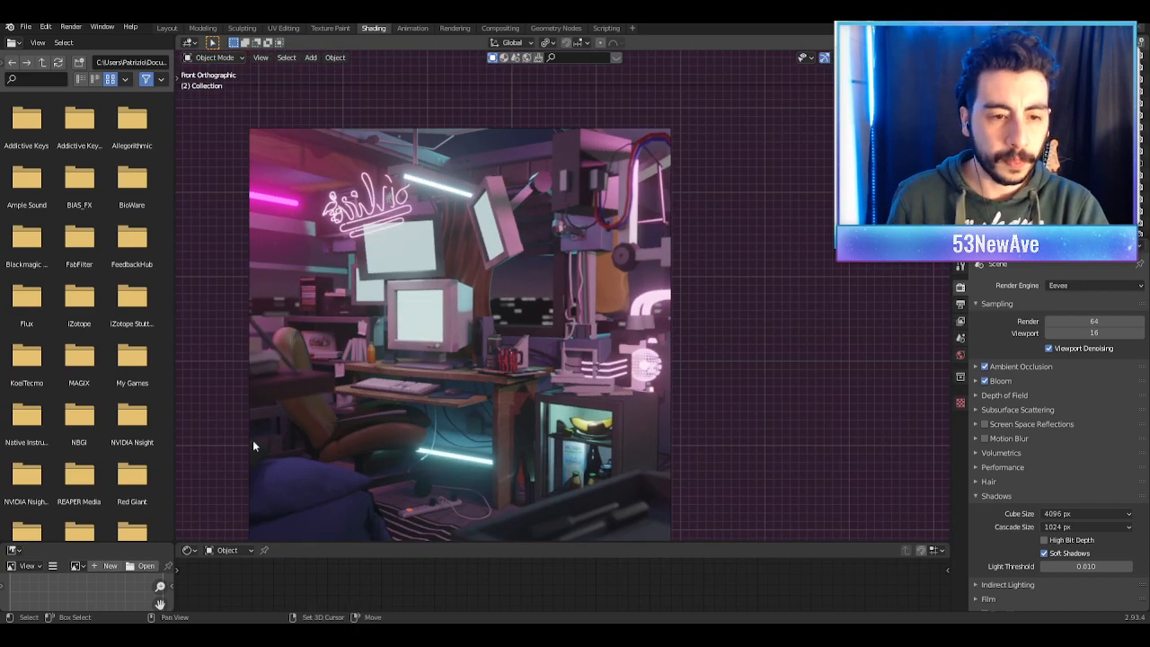
Step: Examine the cyberpunk desk reference image, from the keyboard, chair and lit fridge up close to the overall neon lighting and composition
scroll(253, 439, "up", 5)
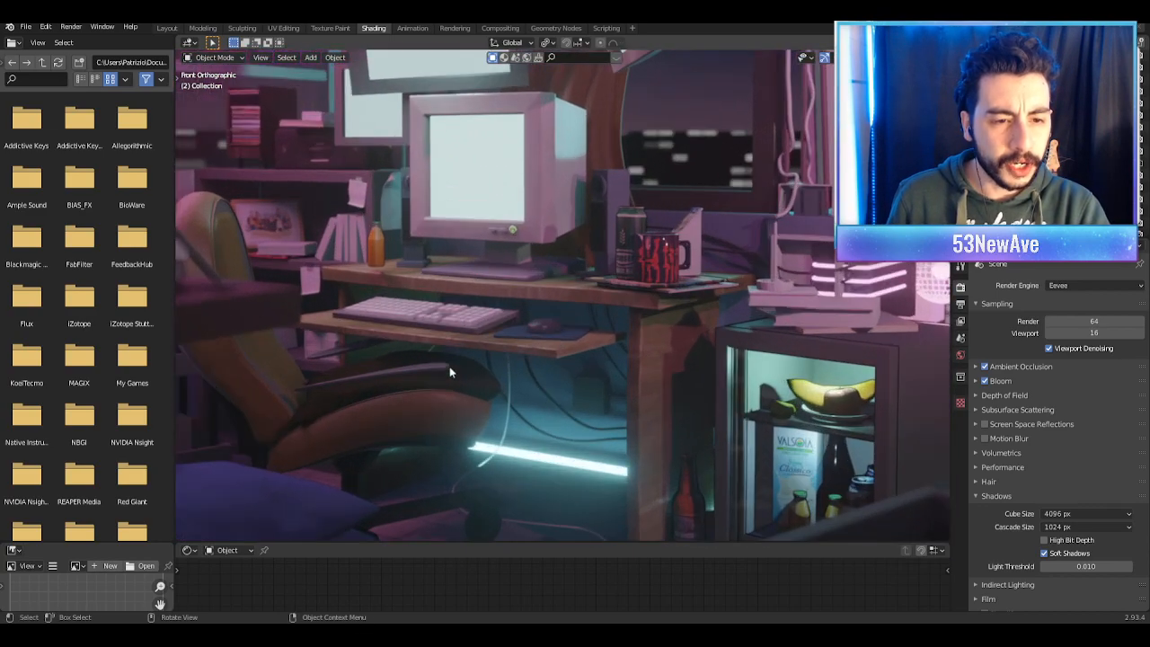
scroll(615, 481, "down", 4)
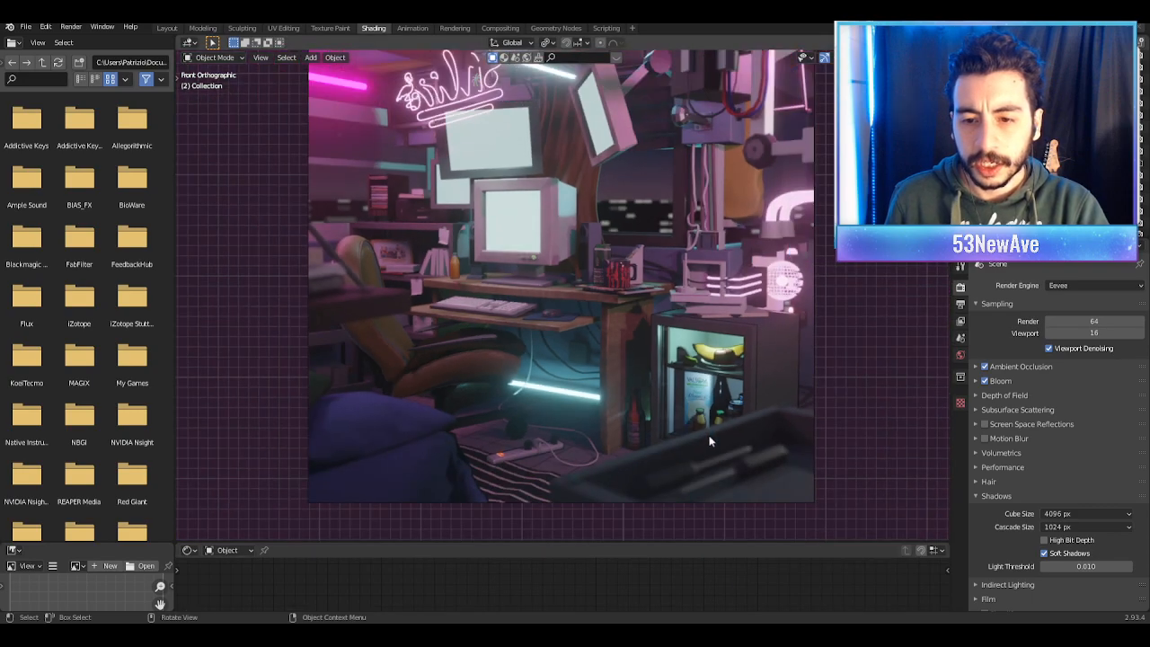
middle_click_drag(744, 376, 710, 400, "shift")
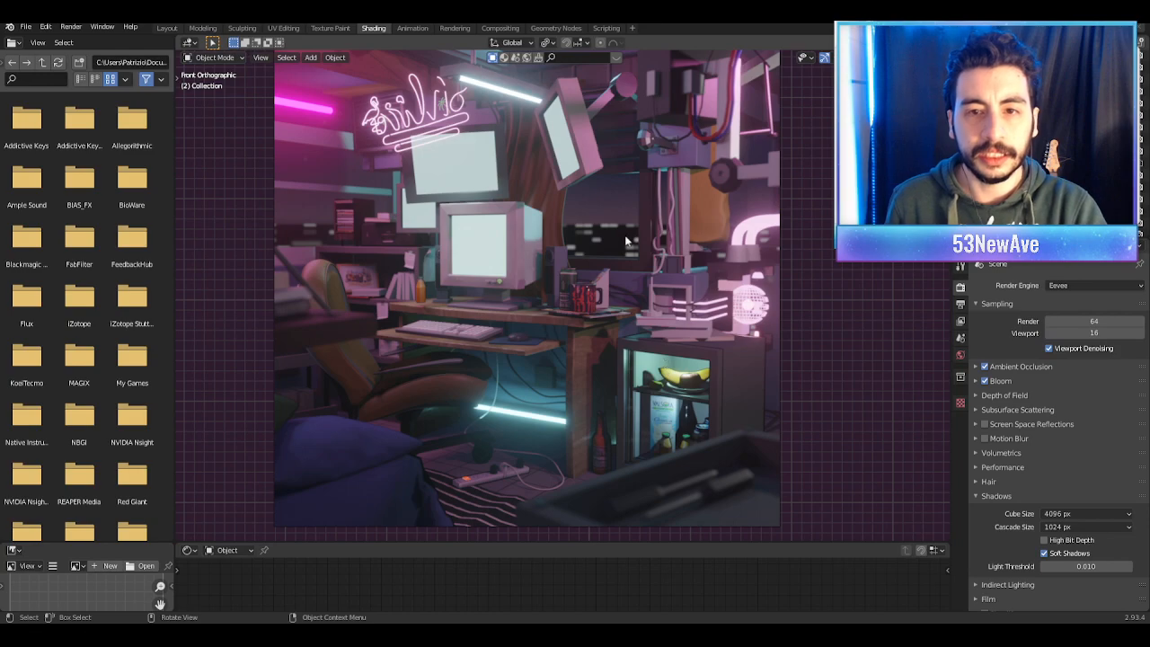
middle_click_drag(629, 242, 667, 310, "shift")
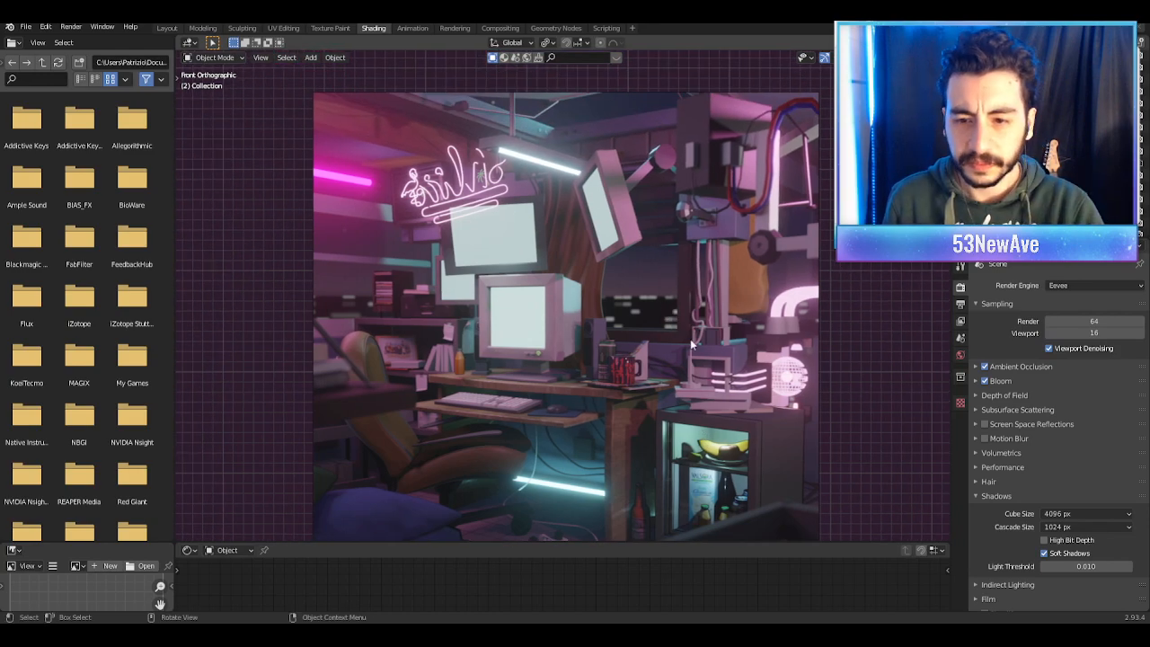
scroll(692, 346, "down", 2)
middle_click_drag(800, 328, 748, 328, "shift")
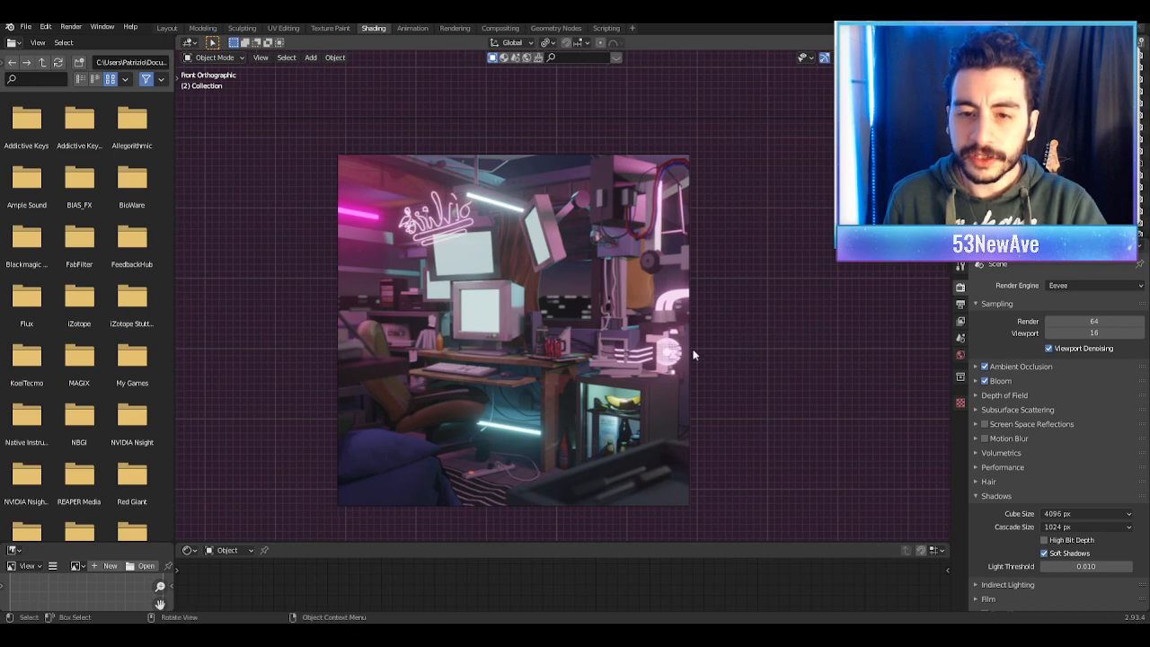
scroll(672, 355, "up", 1)
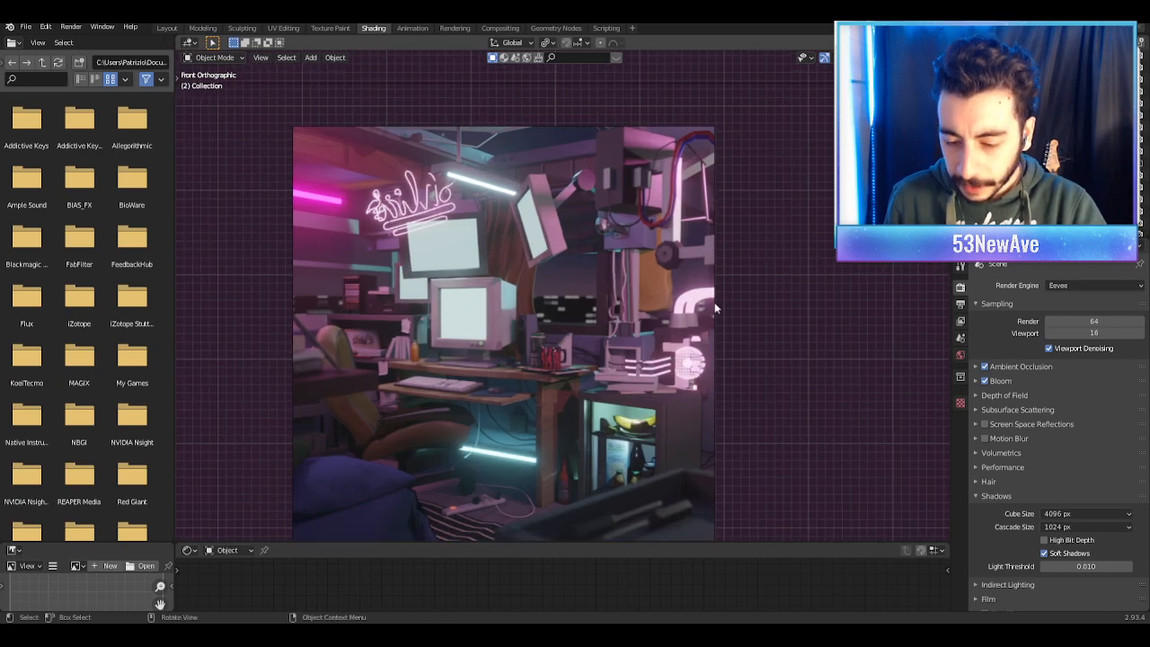
middle_click_drag(728, 333, 553, 306, "shift")
scroll(580, 326, "up", 1)
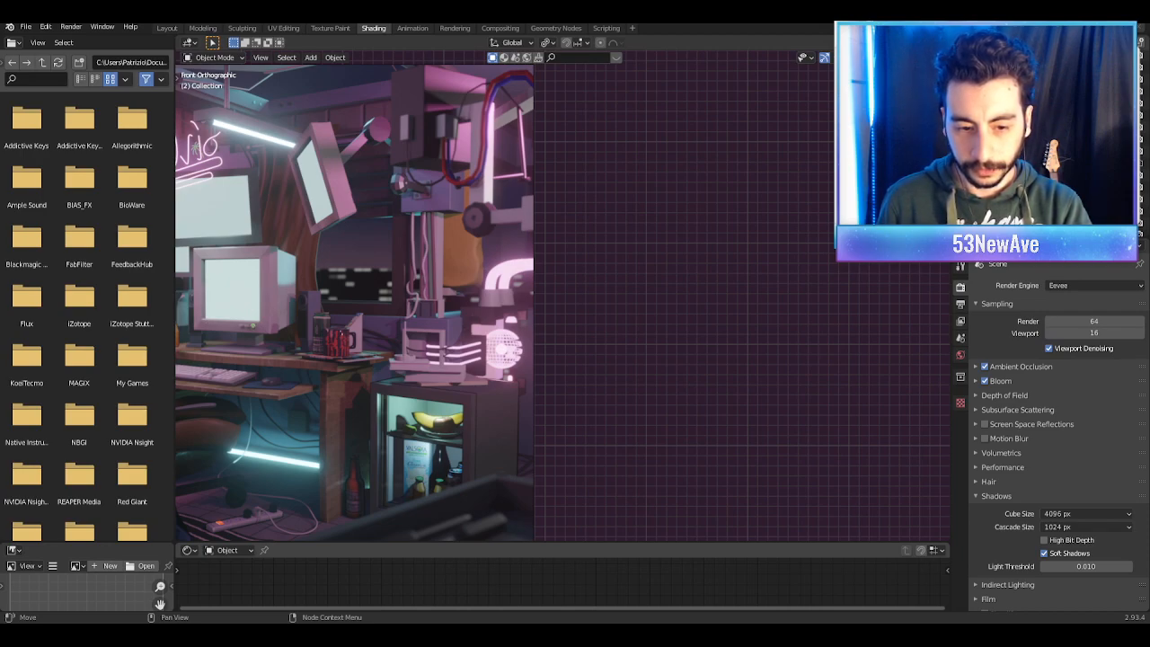
Step: Quit the Stanzetta1.5.blend file without saving its changes
key("ctrl+q")
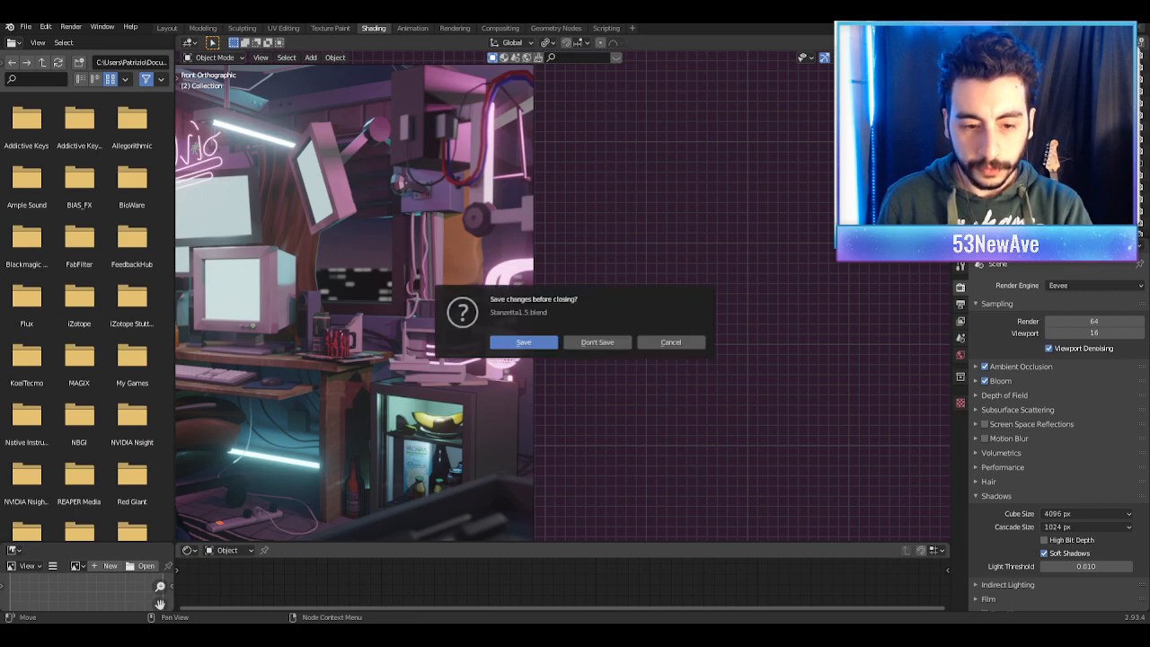
left_click(610, 342)
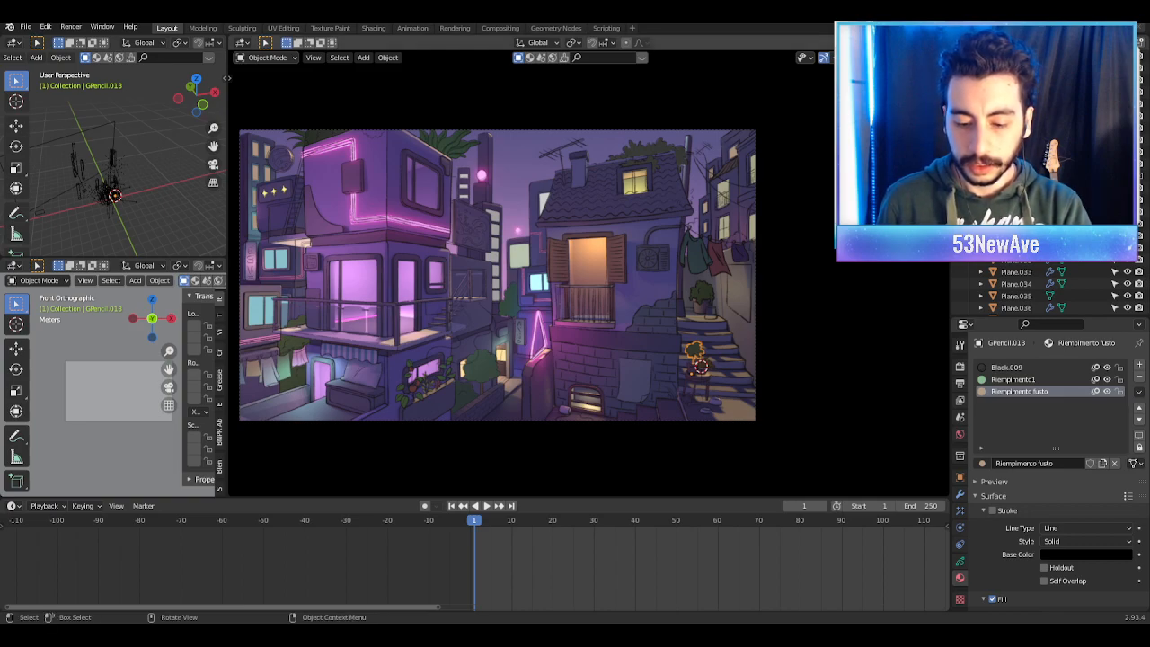
Step: Enlarge the neon street scene's camera viewport by narrowing the side viewports, and centre the camera frame in it
scroll(588, 274, "down", 2)
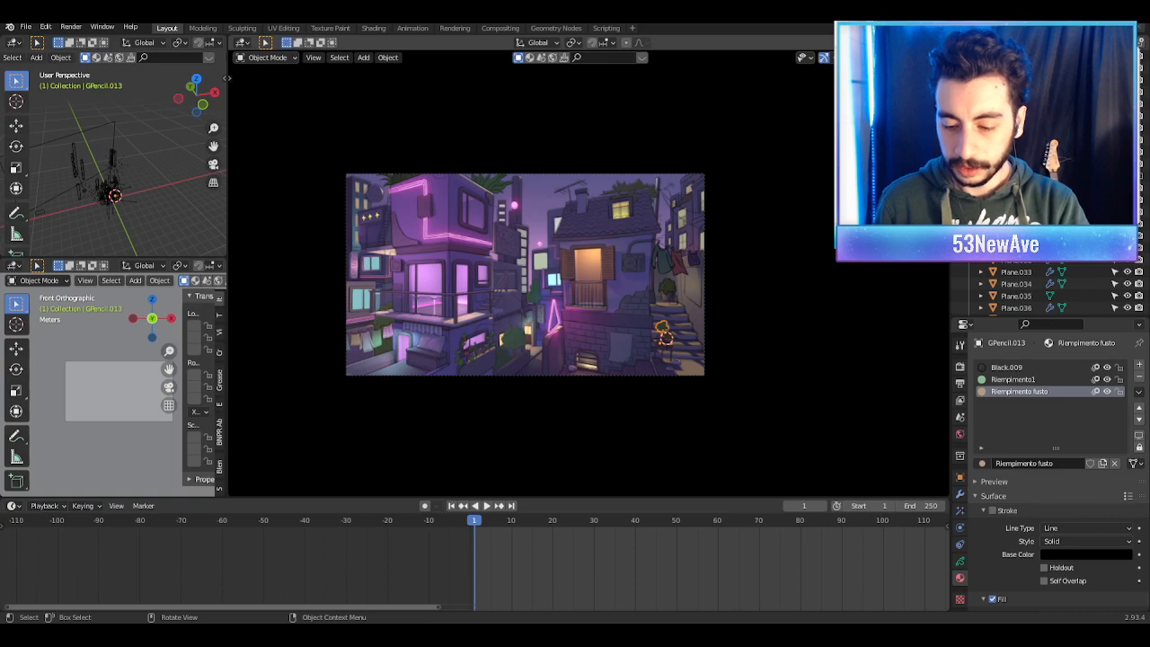
scroll(588, 274, "up", 2)
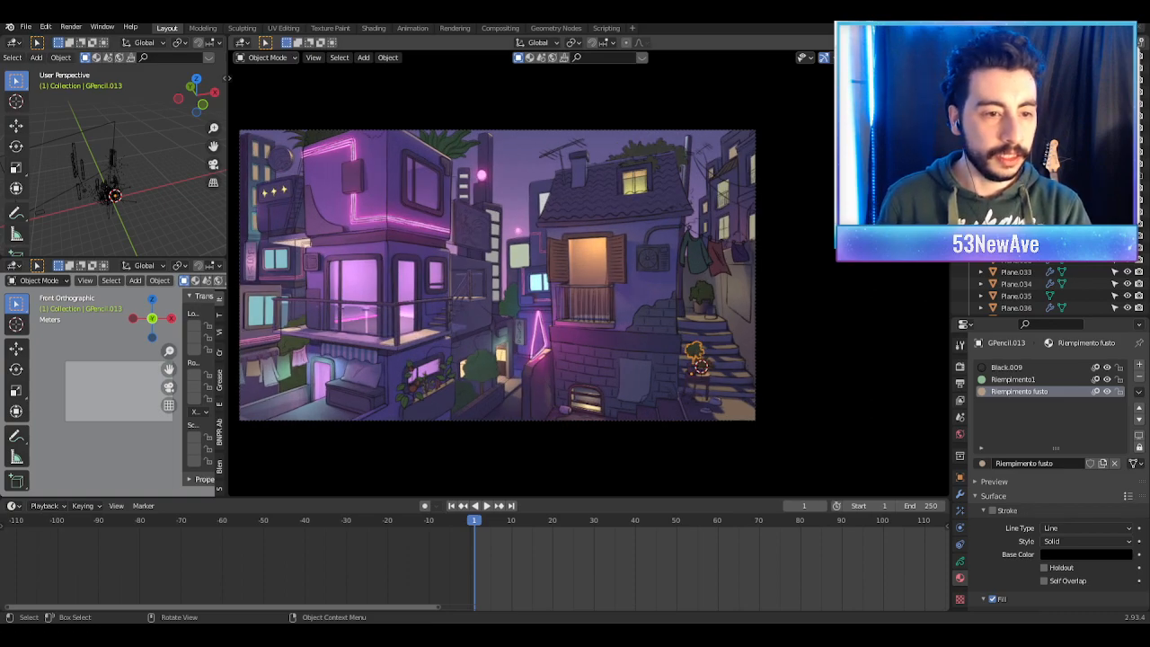
left_click(219, 314)
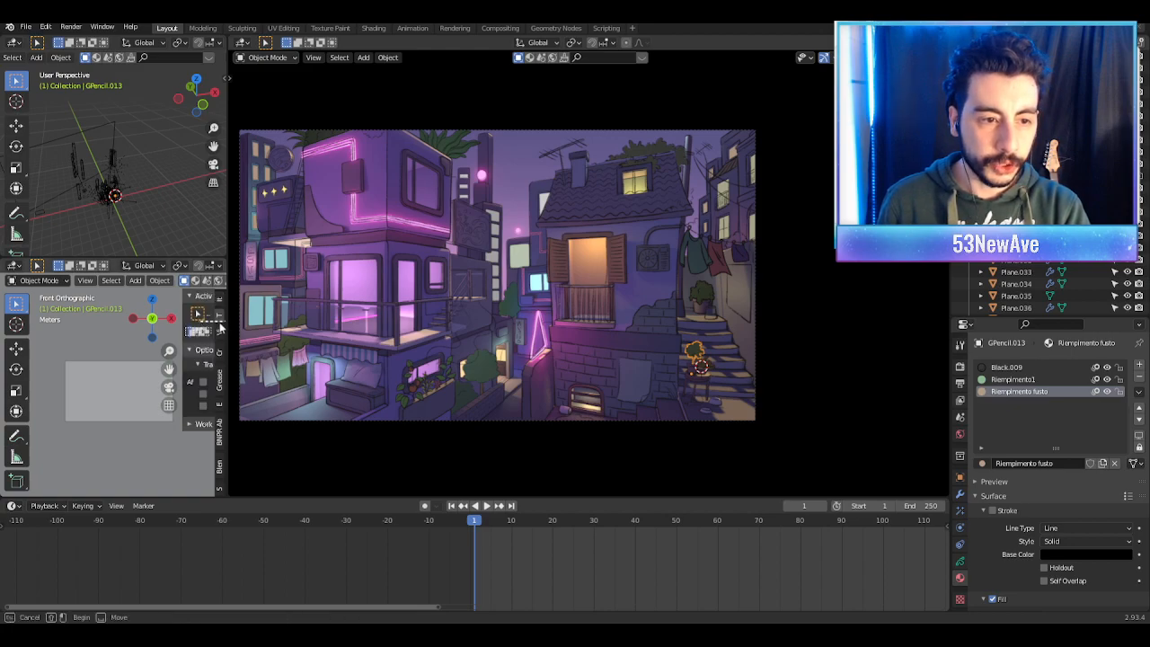
left_click_drag(228, 330, 205, 331)
mouse_move(509, 300)
middle_mouse_down("shift")
mouse_move(496, 292)
mouse_move(523, 315)
middle_mouse_up("shift")
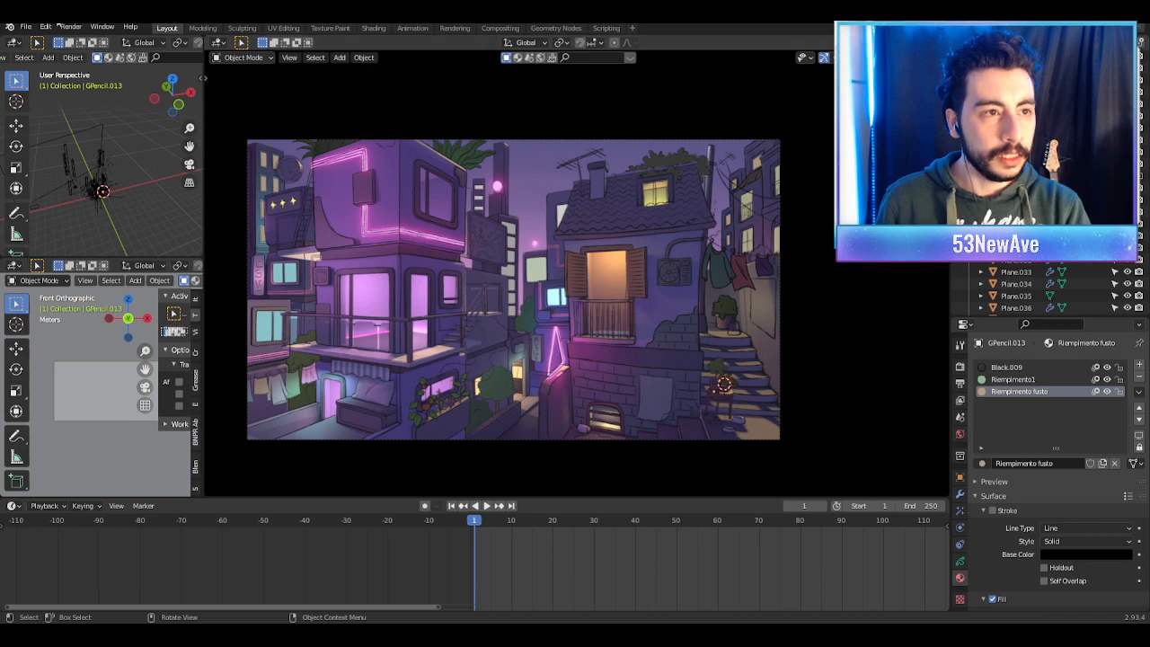
left_click(26, 27)
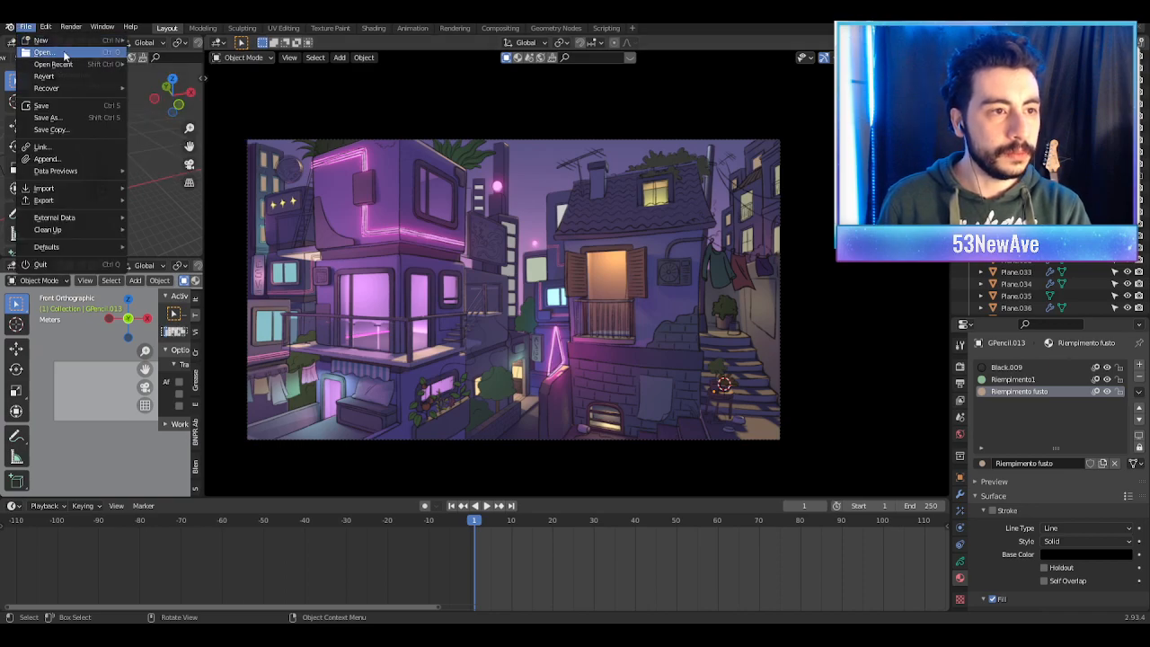
left_click(64, 52)
left_click(598, 343)
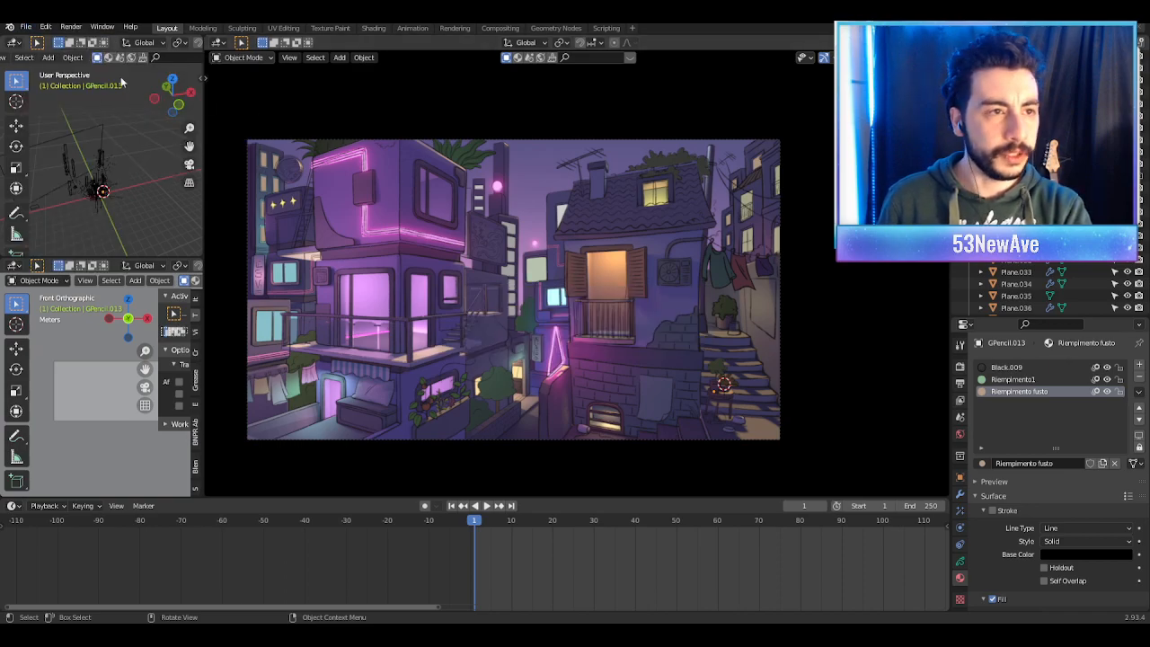
Step: Open the version of the neon street scene with furnished interiors, discarding changes to the current file
left_click(26, 27)
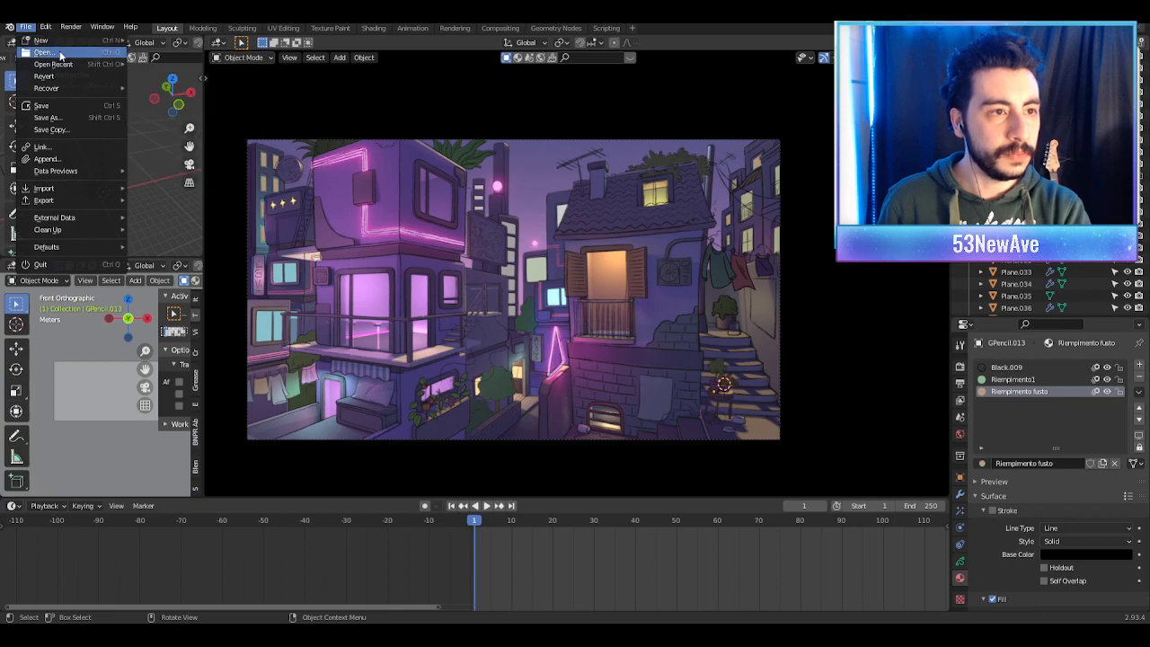
left_click(63, 52)
left_click(598, 346)
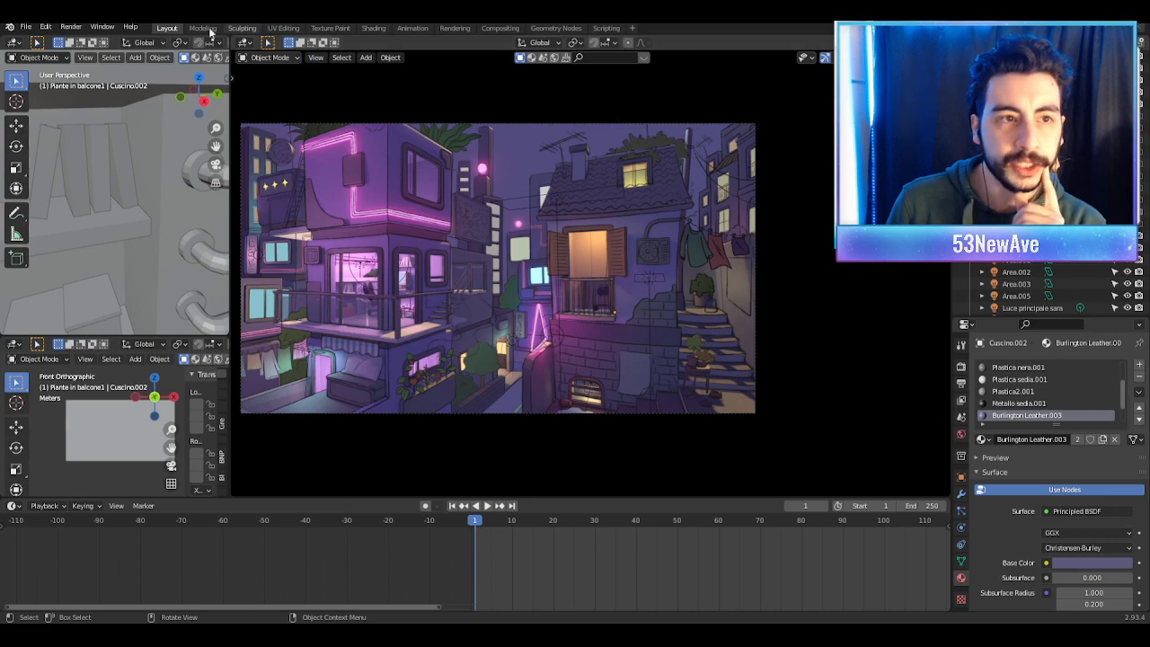
Step: Turn off the Extras overlay in the camera viewport, widen that viewport against the side views and centre the scene
left_click(811, 58)
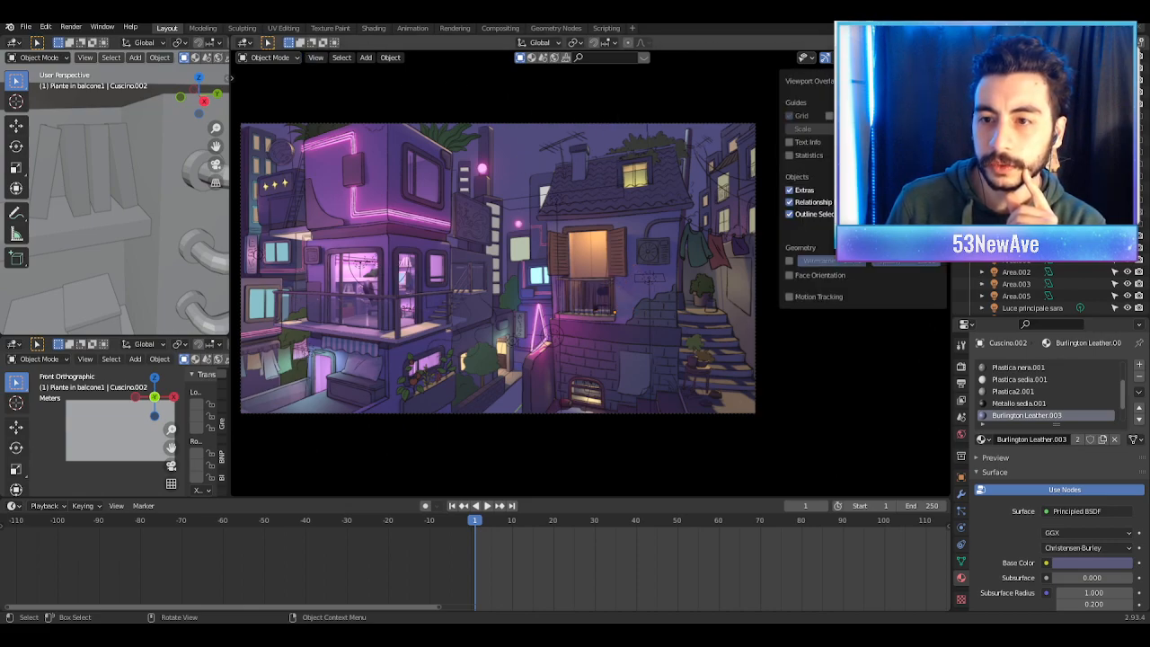
left_click(791, 190)
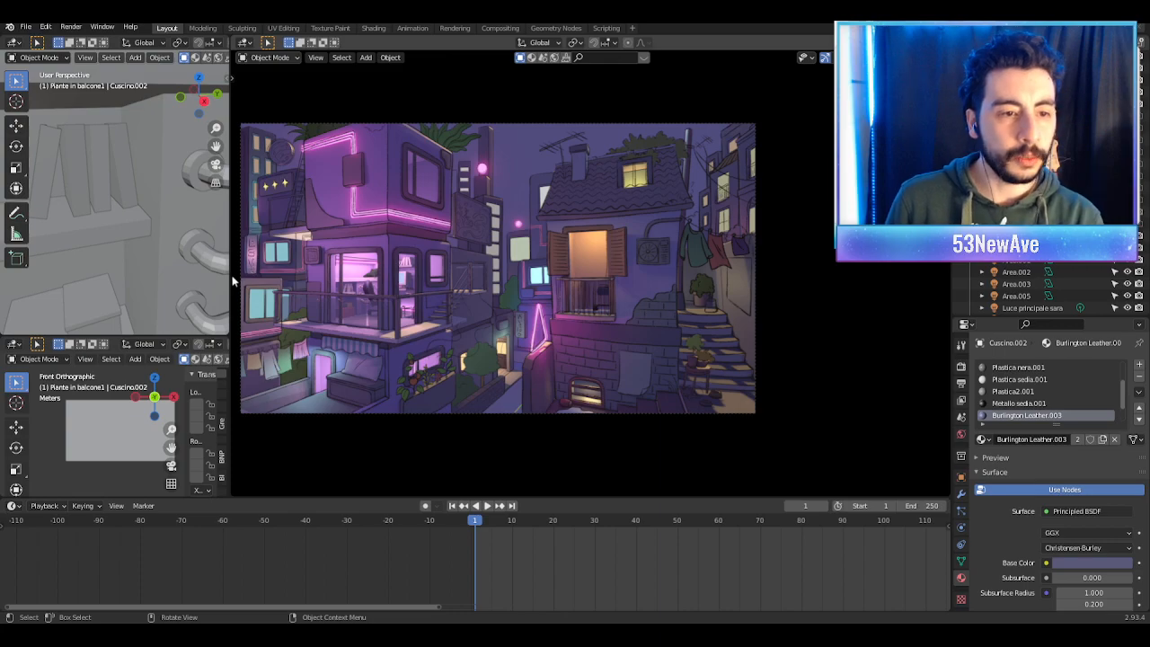
left_click_drag(232, 293, 199, 294)
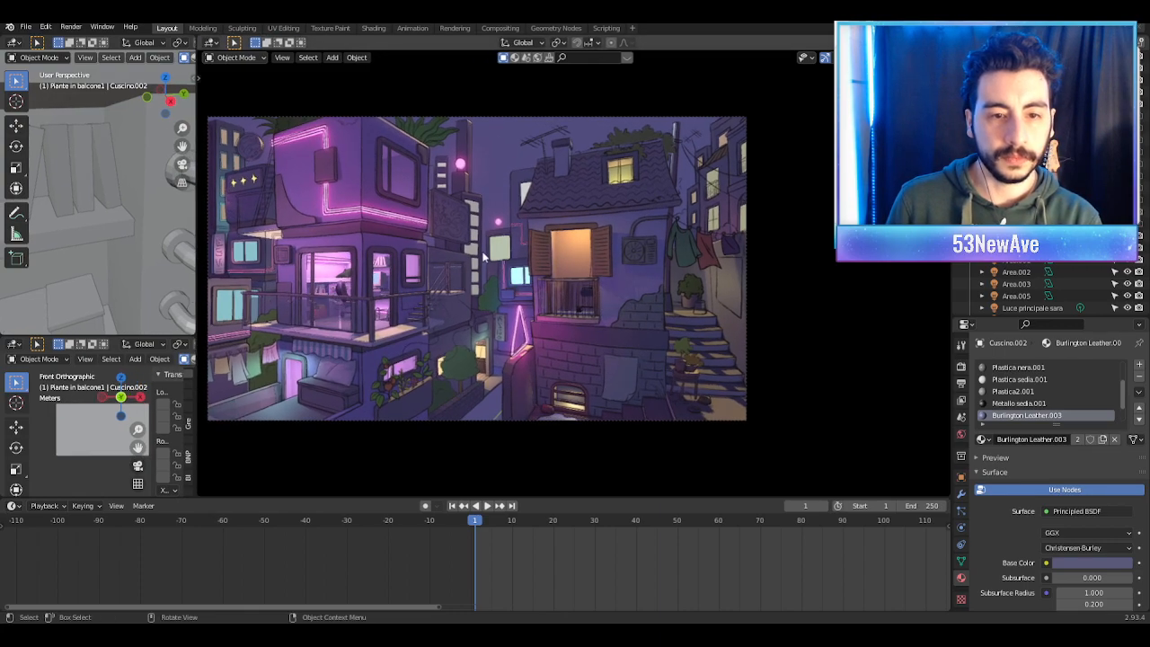
middle_click_drag(507, 252, 556, 260, "shift")
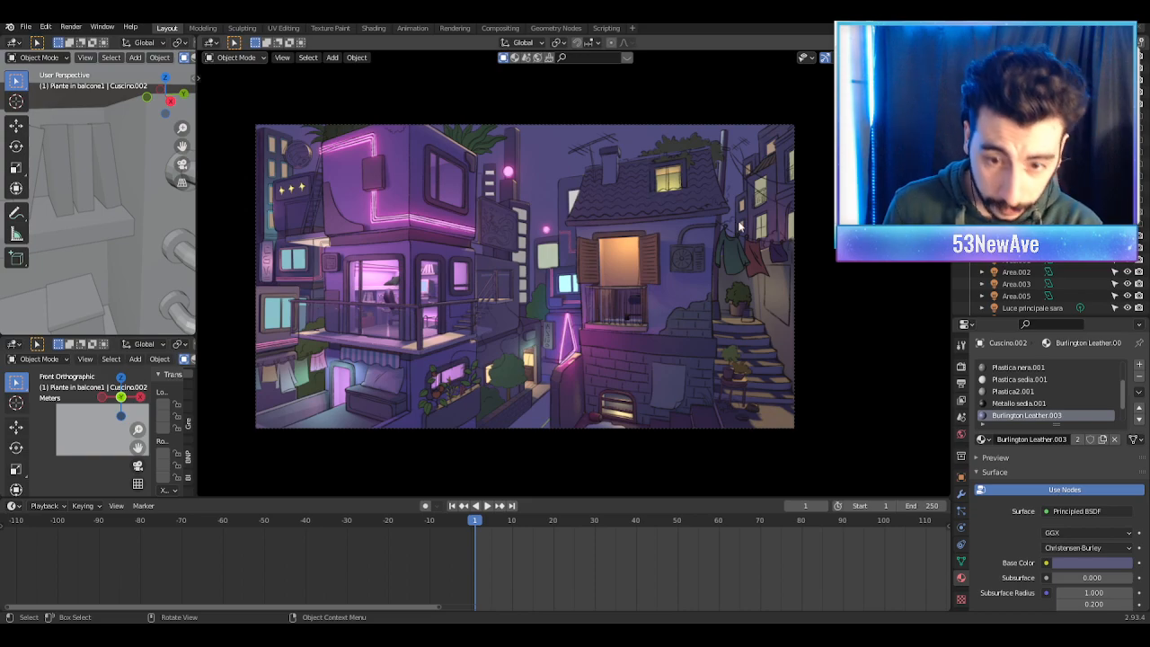
Step: Examine the street scene's line art and lighting up close, including the pink-lit room, the orange-lit balcony window and the whole composition
scroll(610, 272, "up", 3)
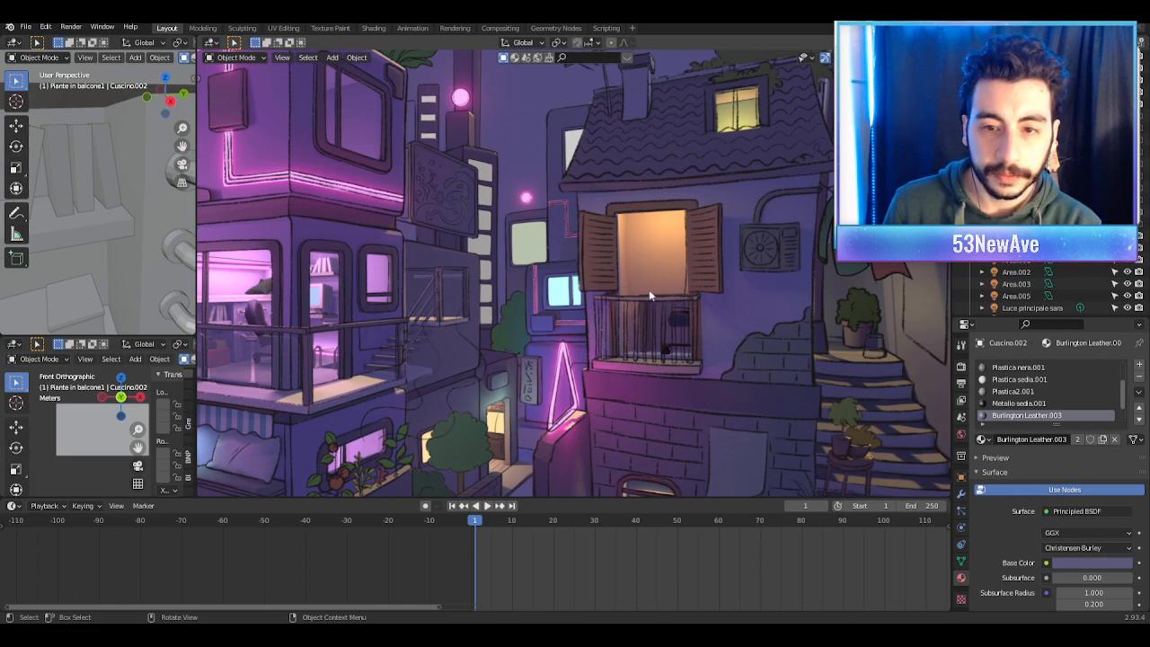
middle_click_drag(658, 294, 731, 295, "shift")
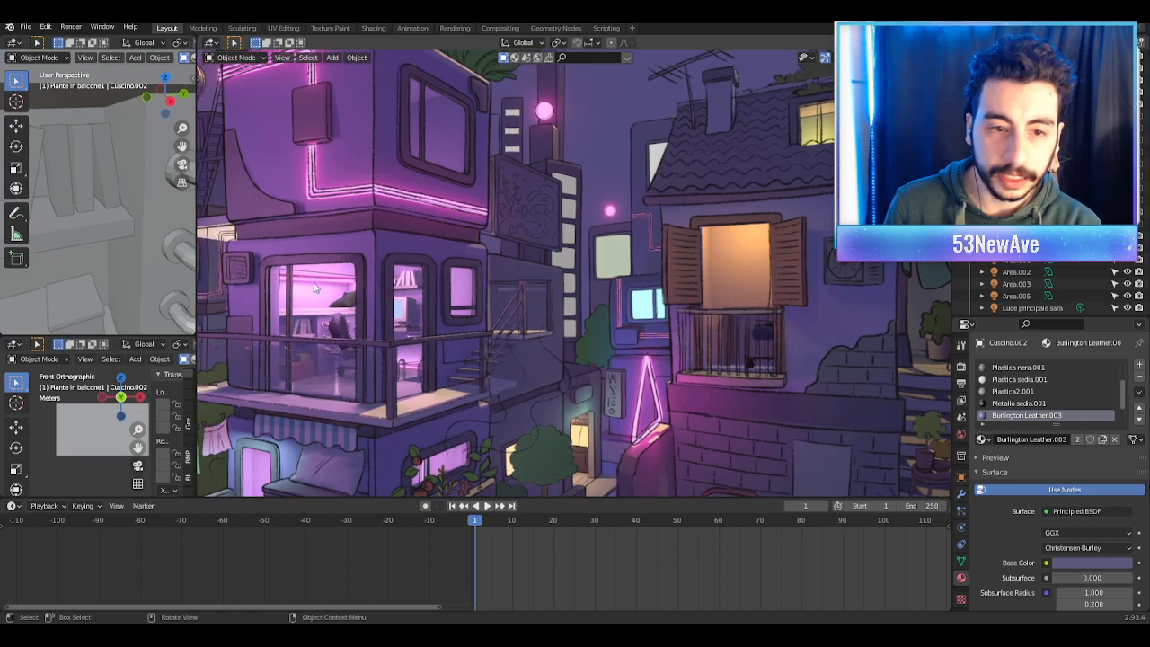
key("Home")
middle_click_drag(672, 323, 653, 325, "shift")
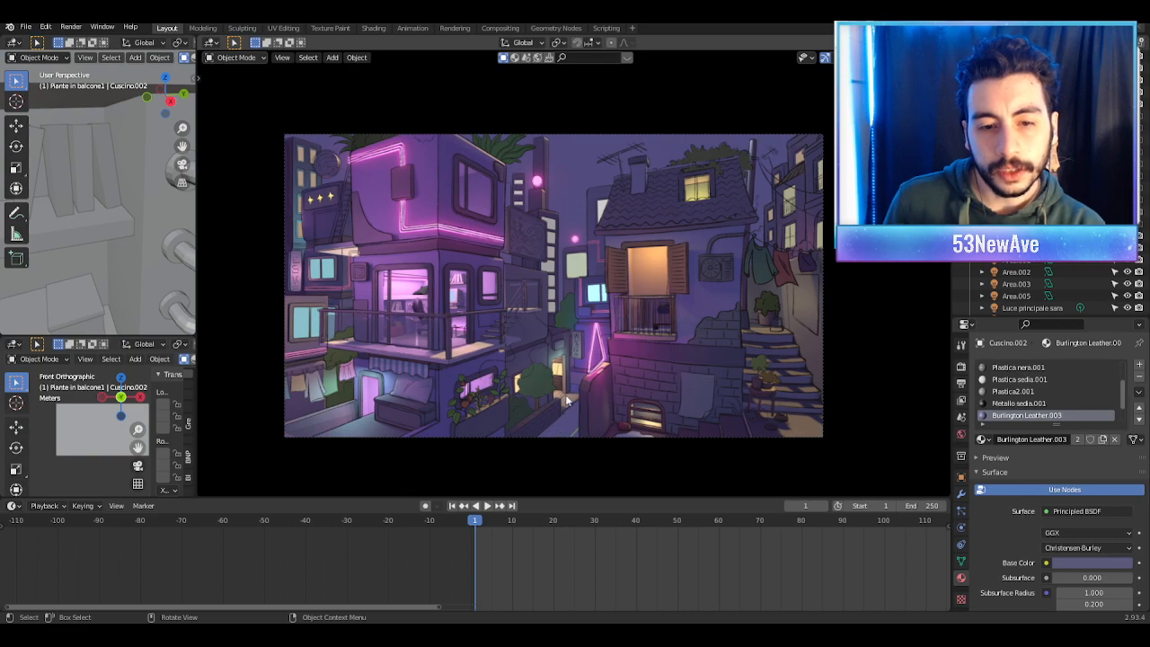
scroll(557, 427, "up", 2)
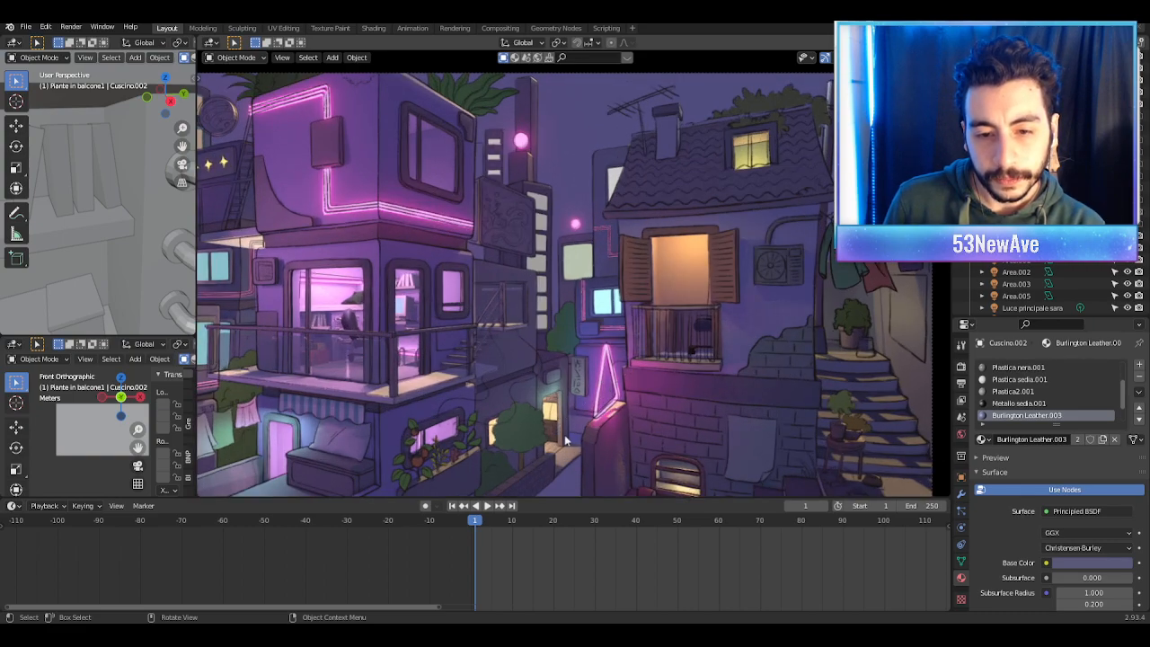
scroll(566, 441, "down", 3)
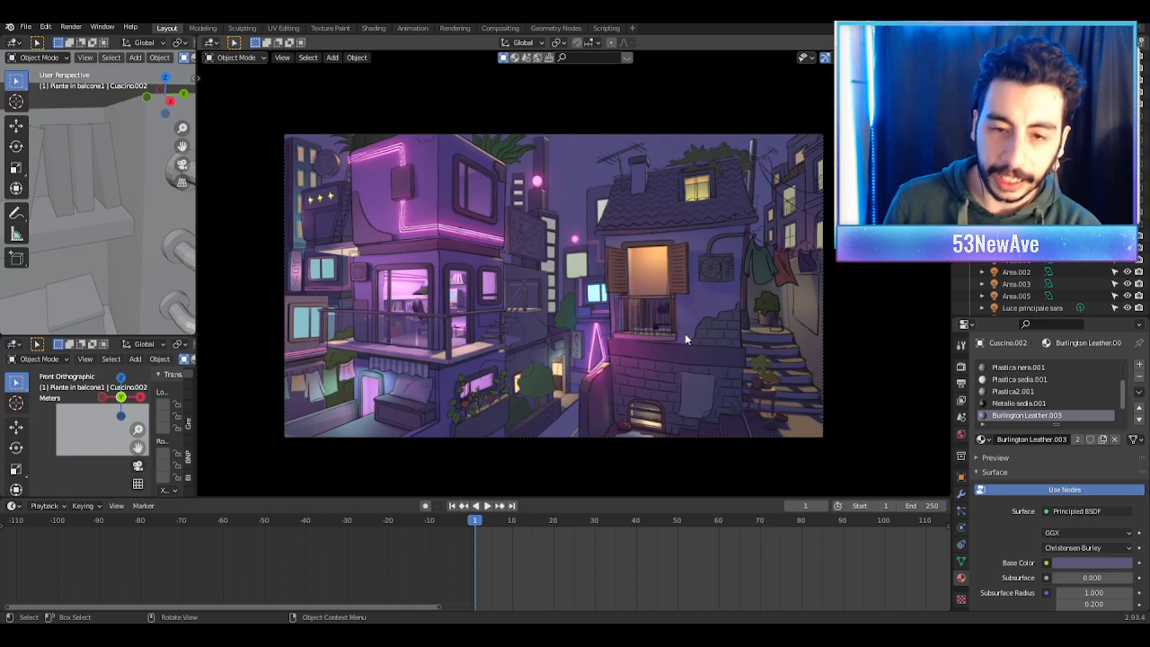
scroll(677, 357, "up", 1)
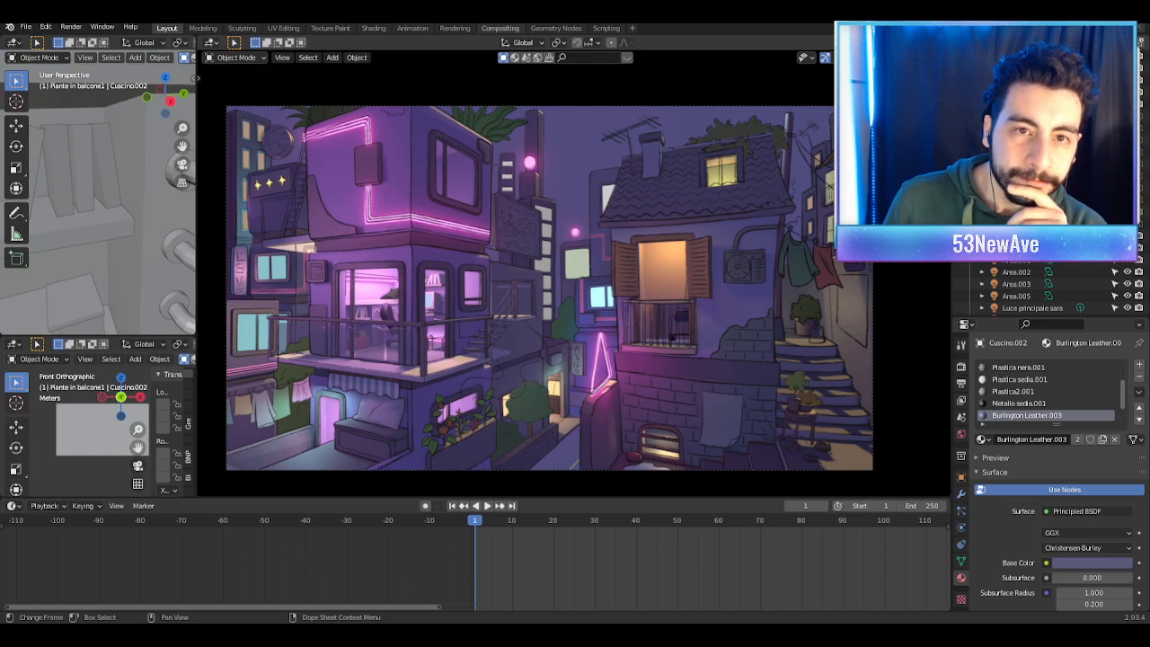
scroll(772, 266, "down", 2)
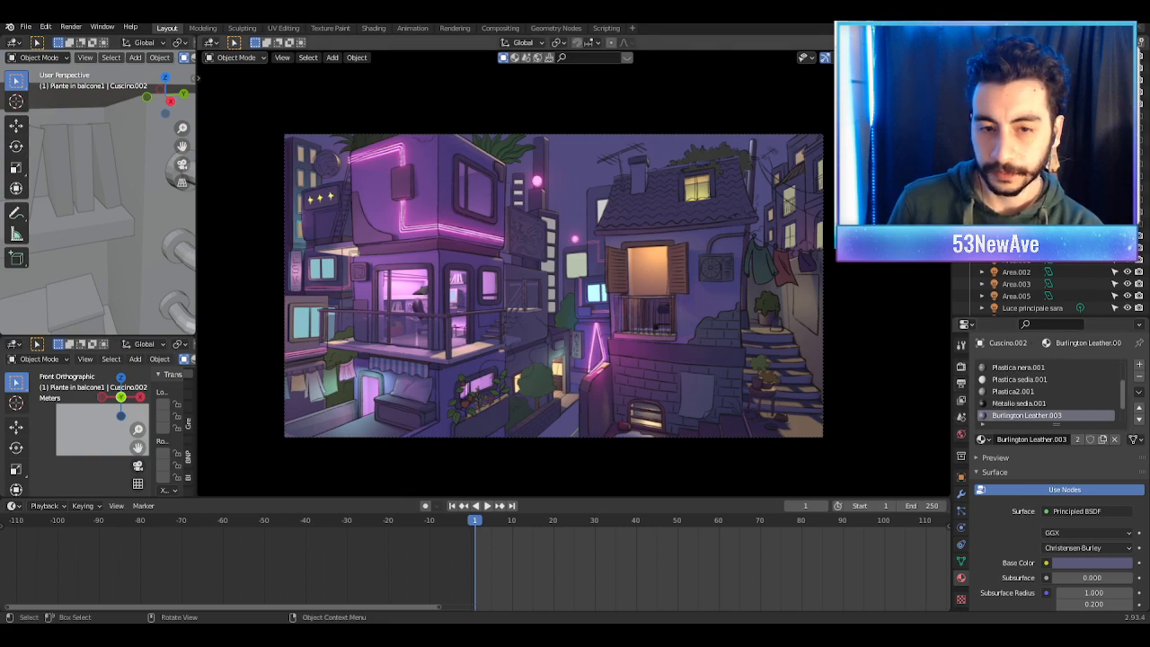
Step: Hide the line-art strokes, inspect the street's 3D buildings from outside the camera framing and return to the camera view
key("alt+shift+z")
key("alt+shift+z")
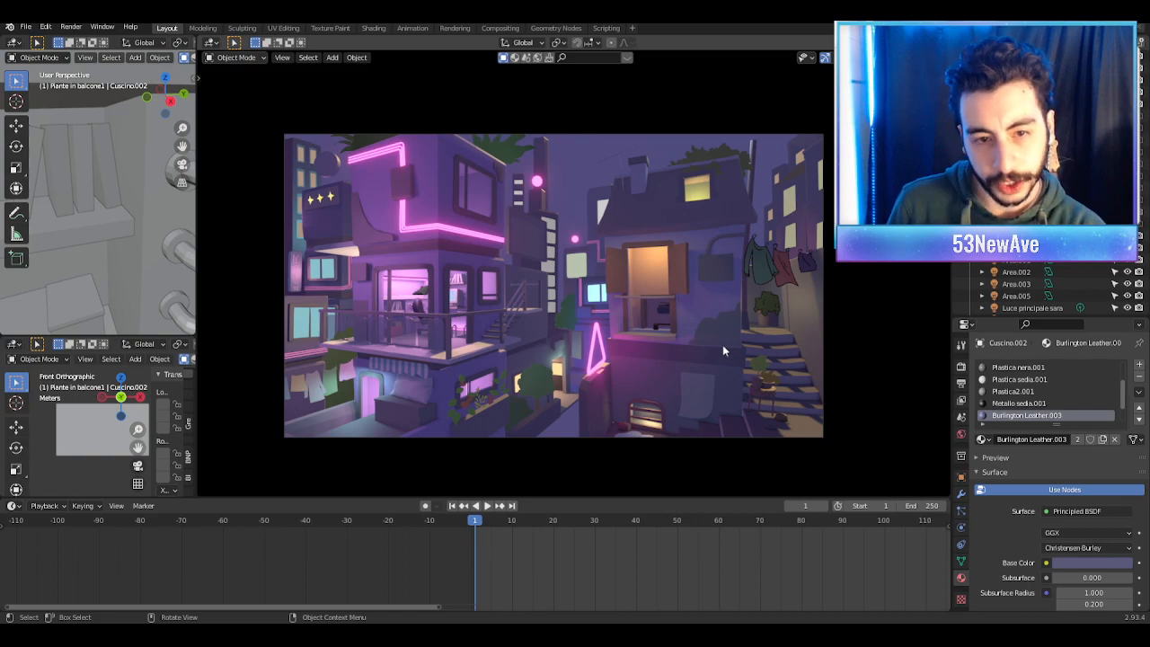
scroll(722, 344, "down", 1)
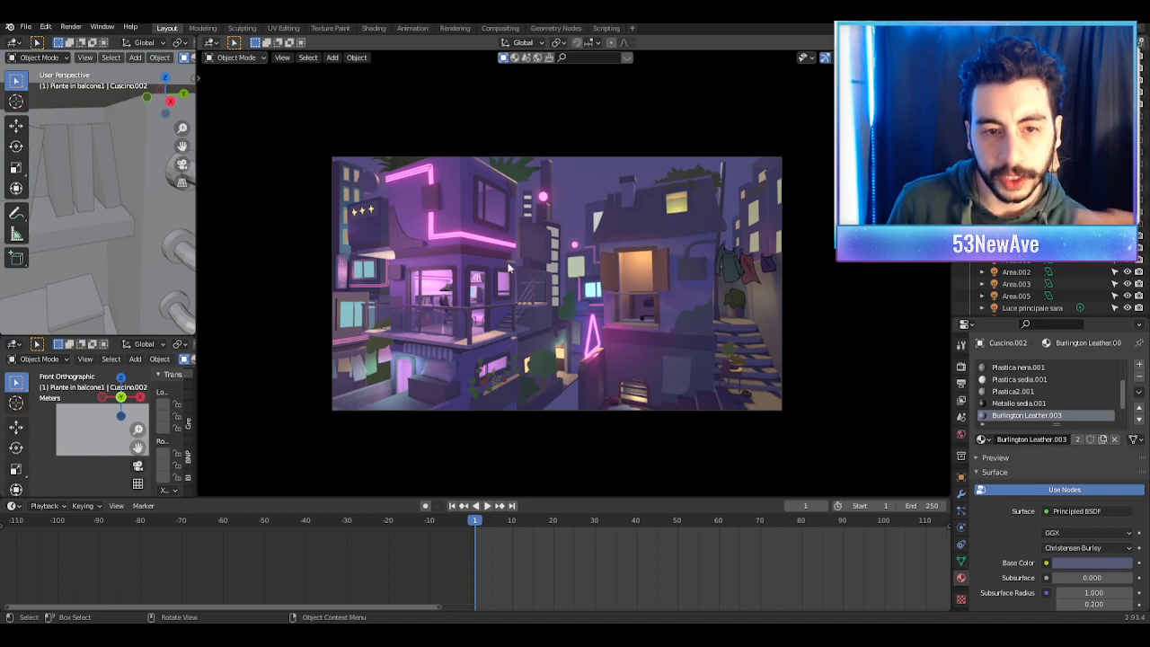
mouse_move(648, 371)
middle_mouse_down()
mouse_move(624, 354)
mouse_move(656, 382)
middle_mouse_up()
scroll(656, 382, "down", 4)
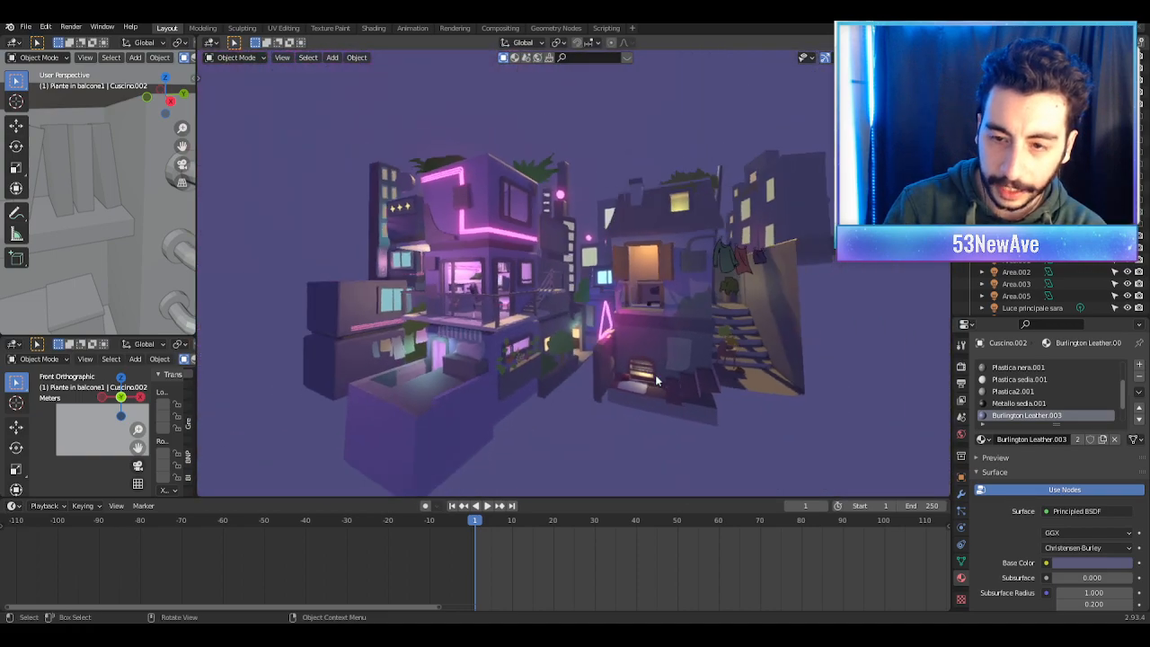
key("KP_0")
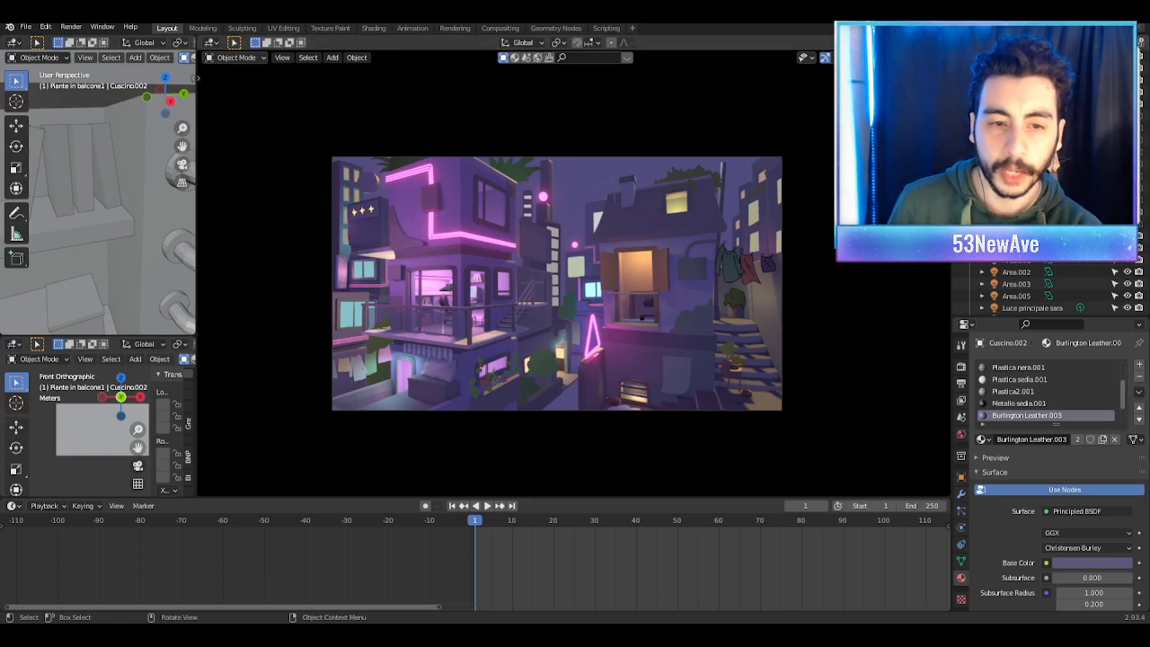
Step: Inspect the spacing and scale of the street's buildings in front view and locate the small street image set apart from them
scroll(508, 225, "down", 3)
key("KP_1")
scroll(509, 225, "down", 5)
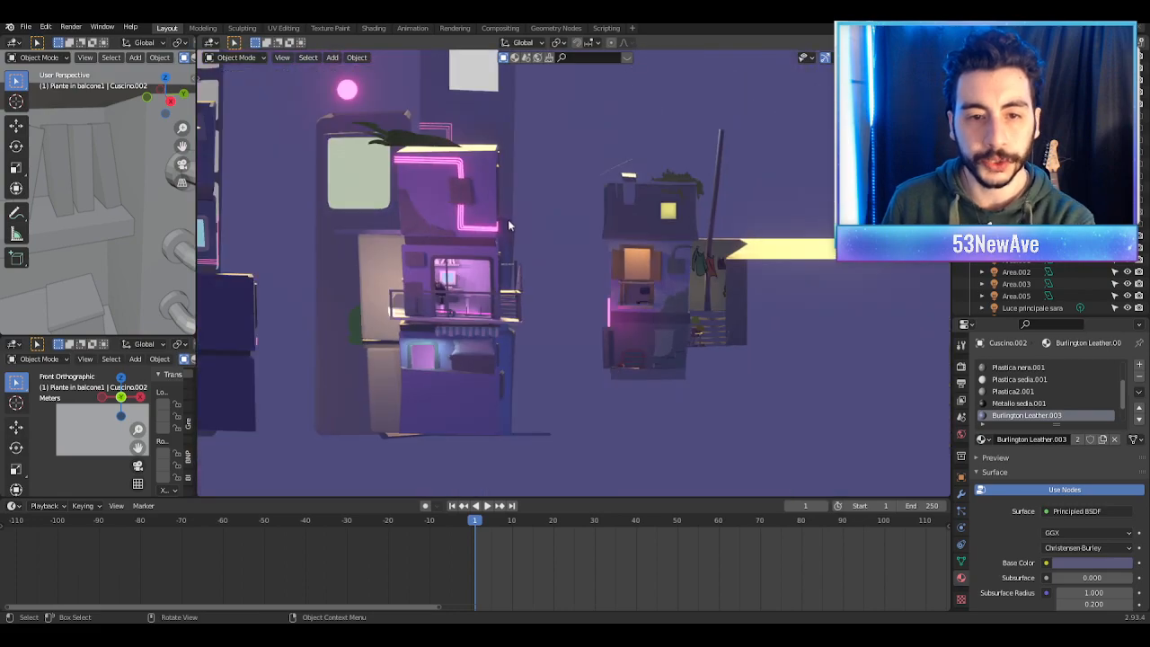
scroll(509, 226, "down", 6)
middle_click_drag(469, 252, 671, 294, "shift")
scroll(629, 269, "down", 5)
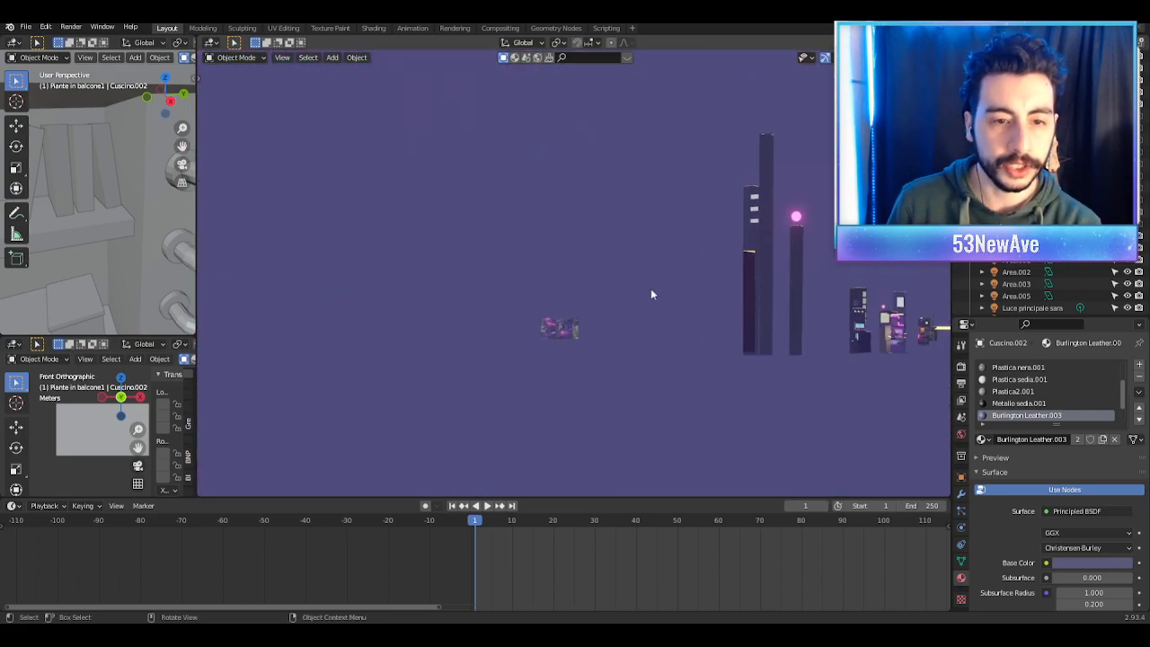
scroll(672, 294, "up", 4)
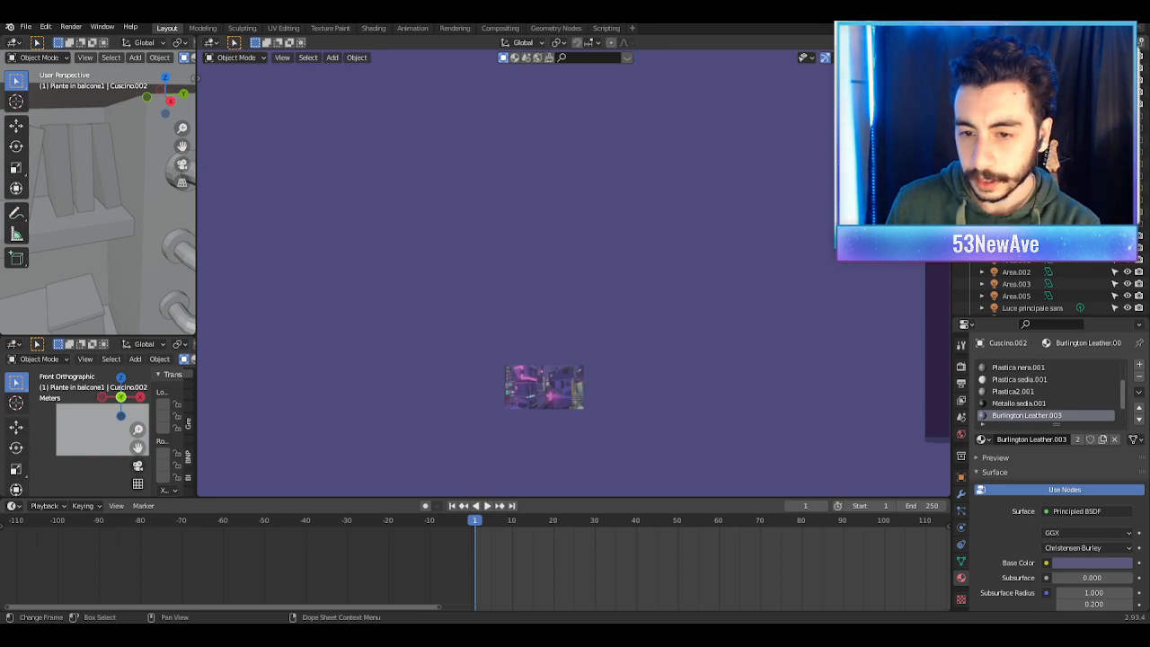
Step: Find the hidden image empties beside the small street picture and turn the Extras overlay back on
left_click(454, 319)
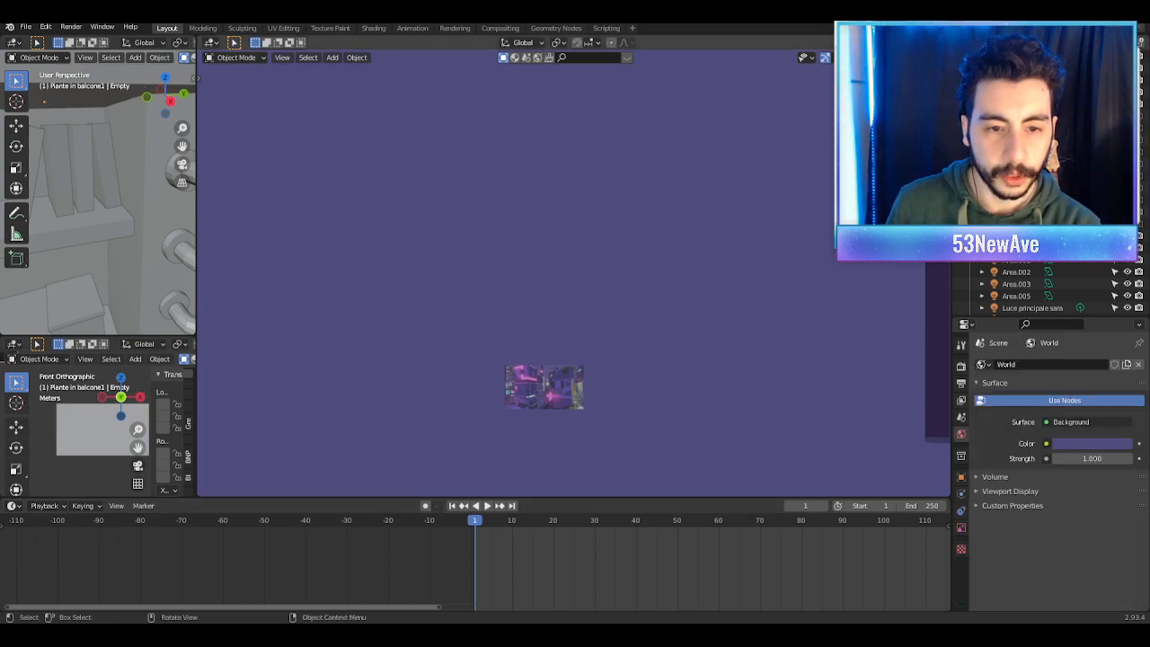
scroll(574, 273, "up", 1)
scroll(573, 274, "up", 1)
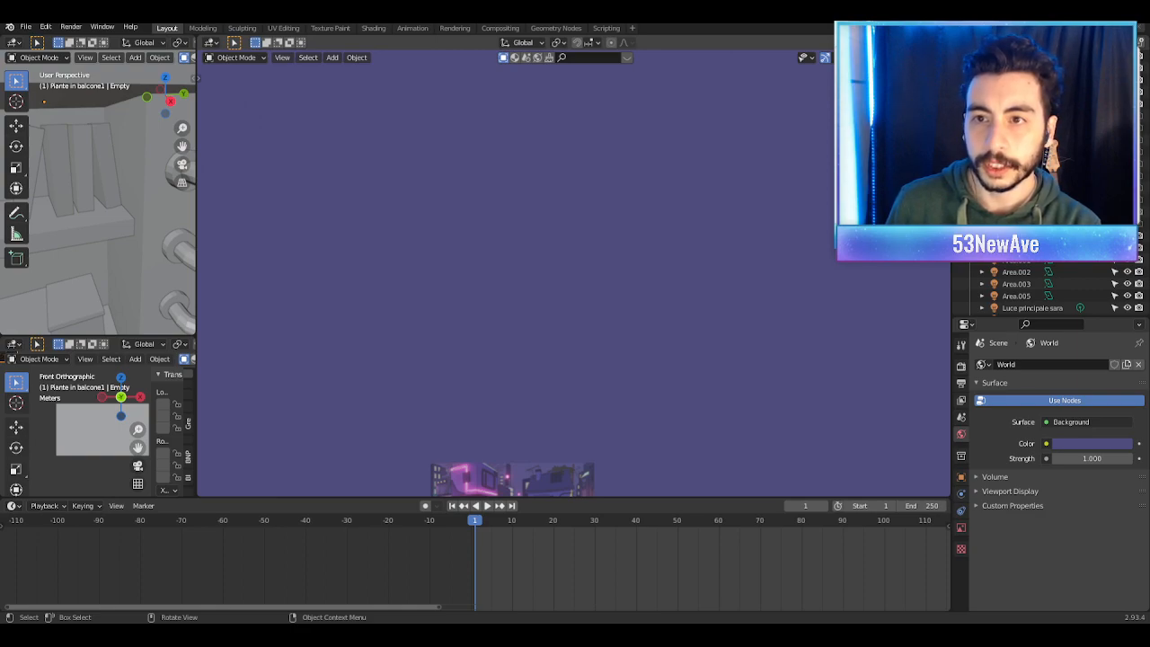
scroll(533, 355, "down", 3)
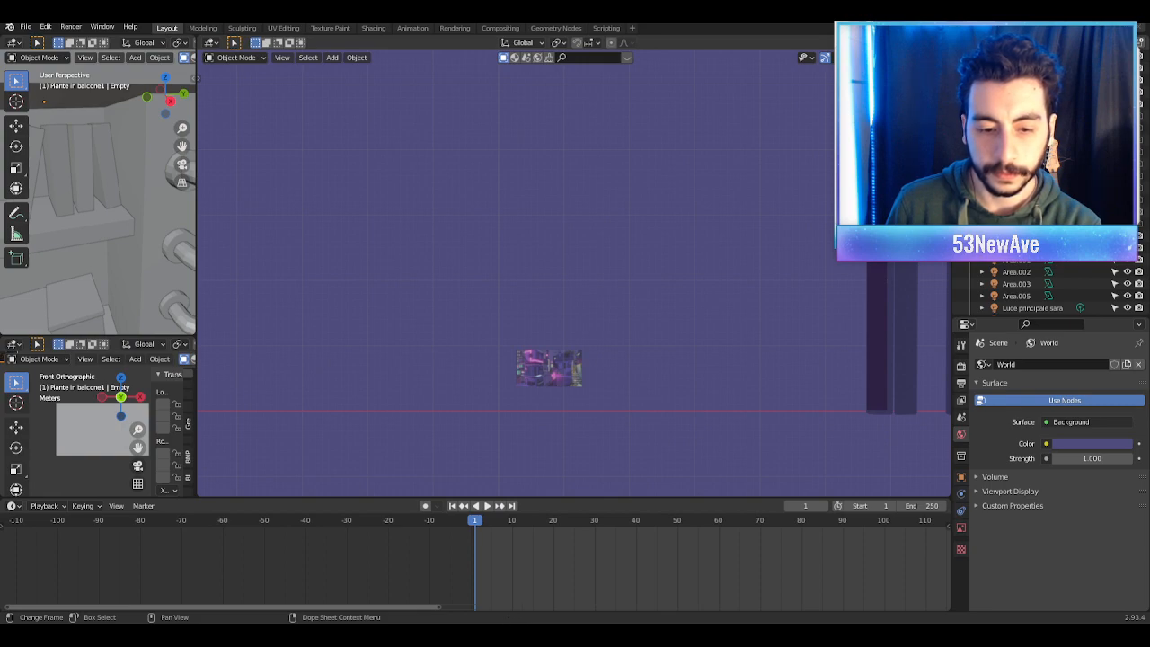
left_click(565, 367)
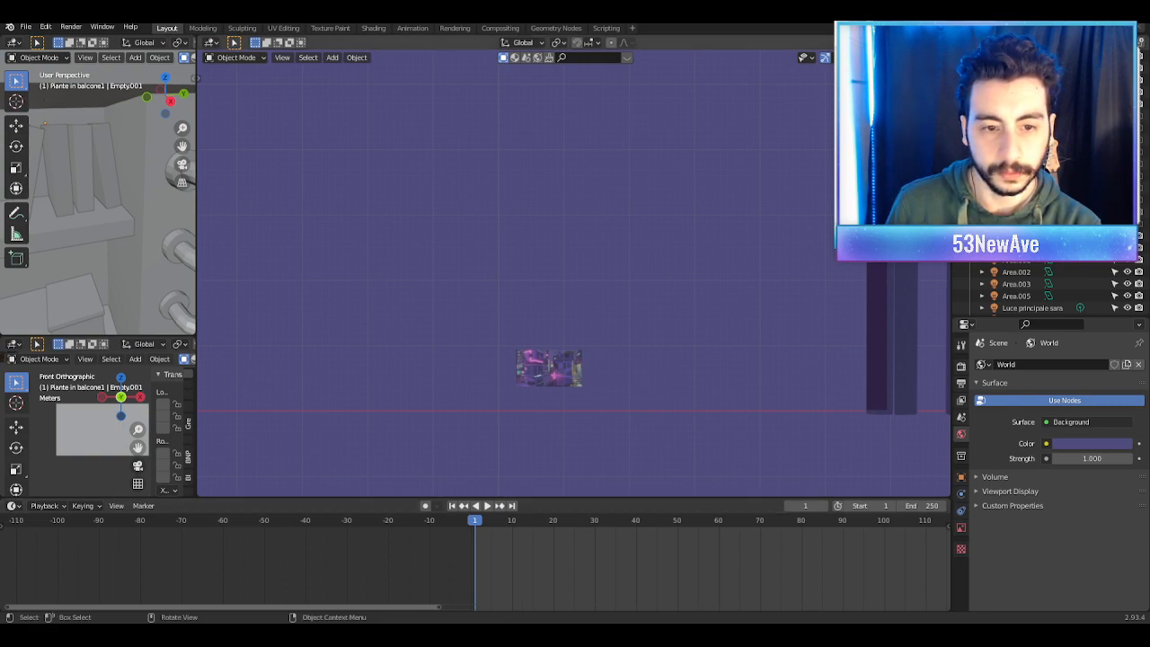
left_click(388, 329)
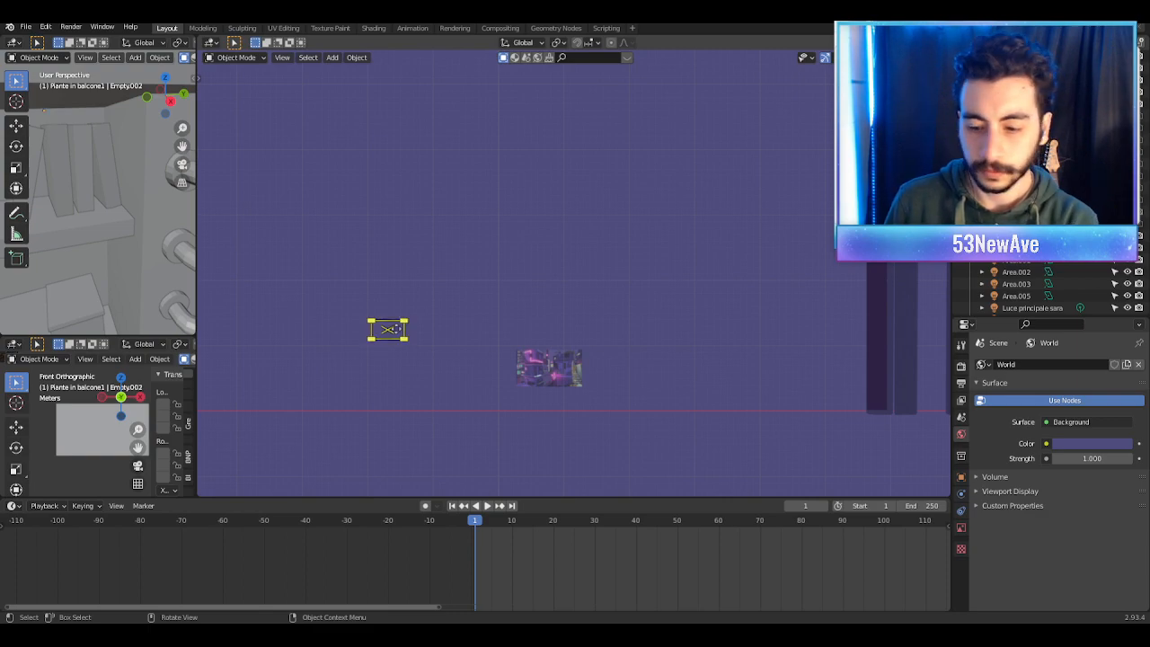
key("Delete")
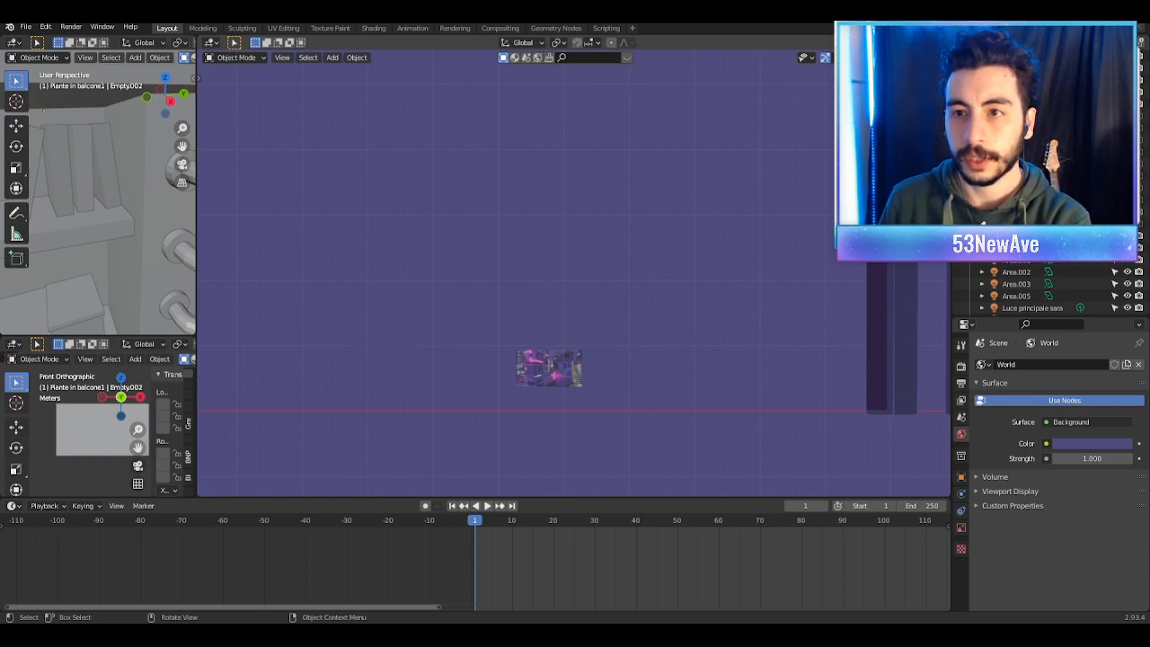
left_click(811, 58)
left_click(791, 191)
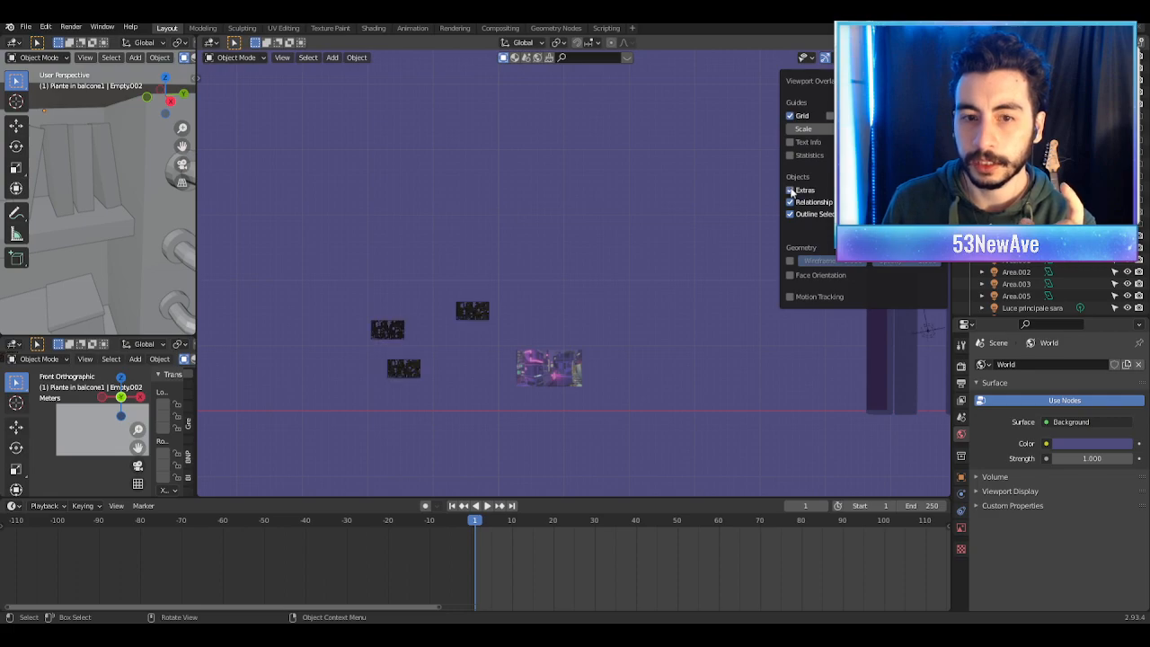
Step: Frame the outermost outline image and examine its street line art up close and as a whole
left_click(388, 329)
scroll(399, 365, "up", 5)
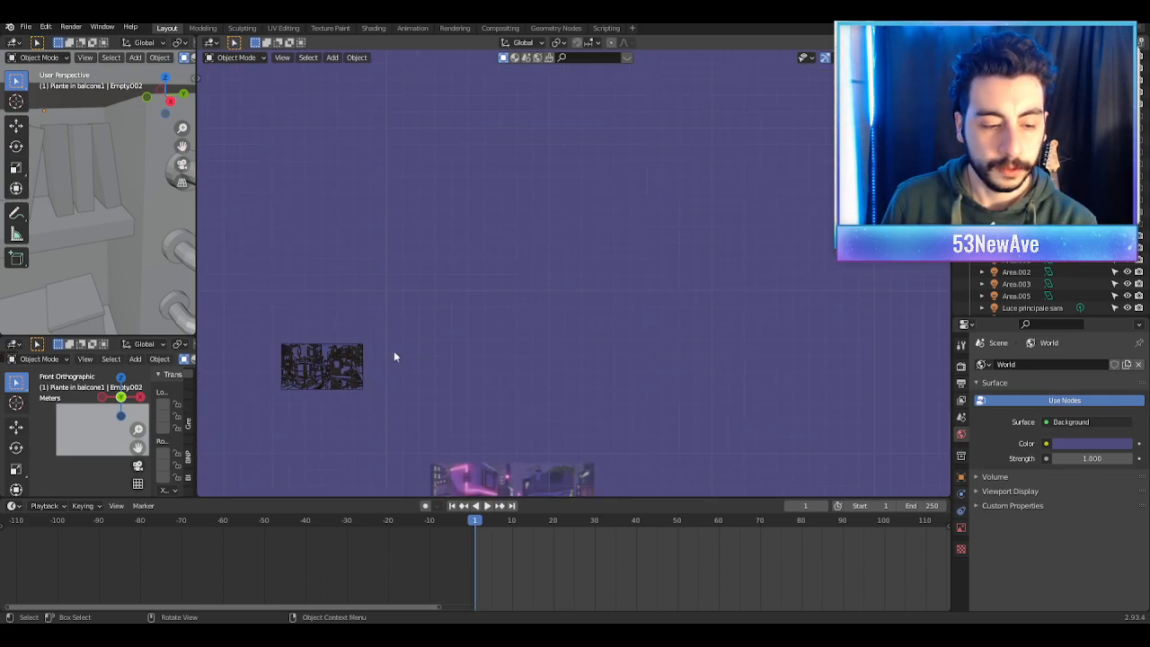
key("KP_Decimal")
key("shift+alt+z")
key("shift+alt+z")
scroll(859, 262, "up", 4)
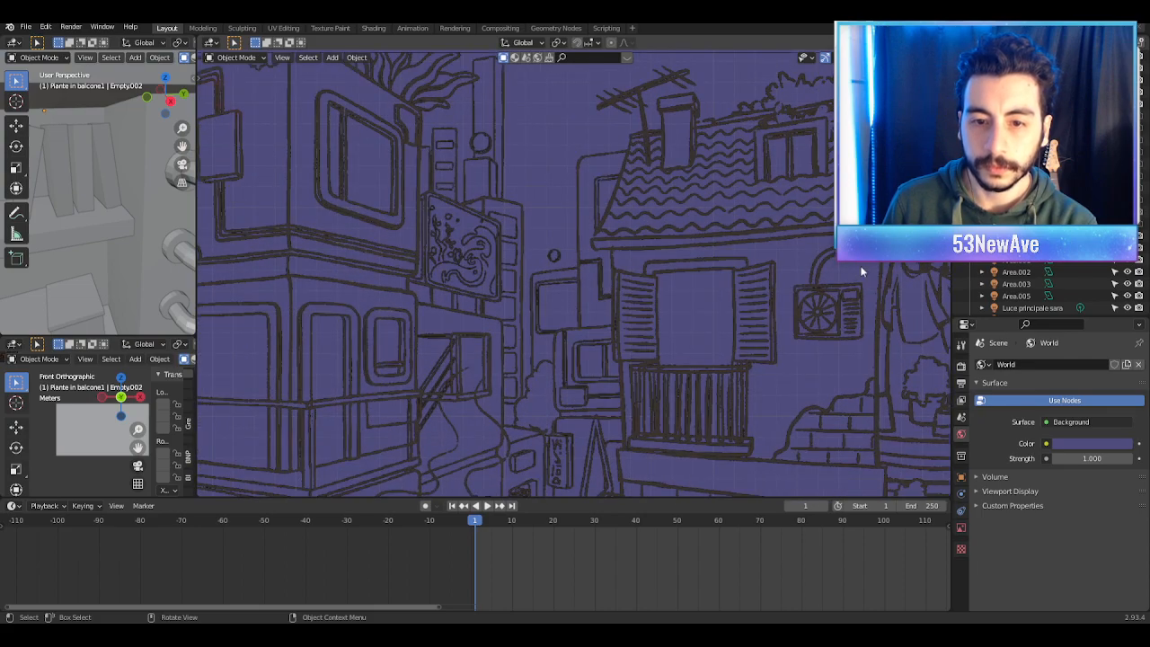
scroll(835, 266, "down", 5)
scroll(835, 266, "up", 1)
Step: Check the image settings of the overlapping IMG_5999 (2).PNG and outline ok.png references and examine their line art
left_click(711, 321)
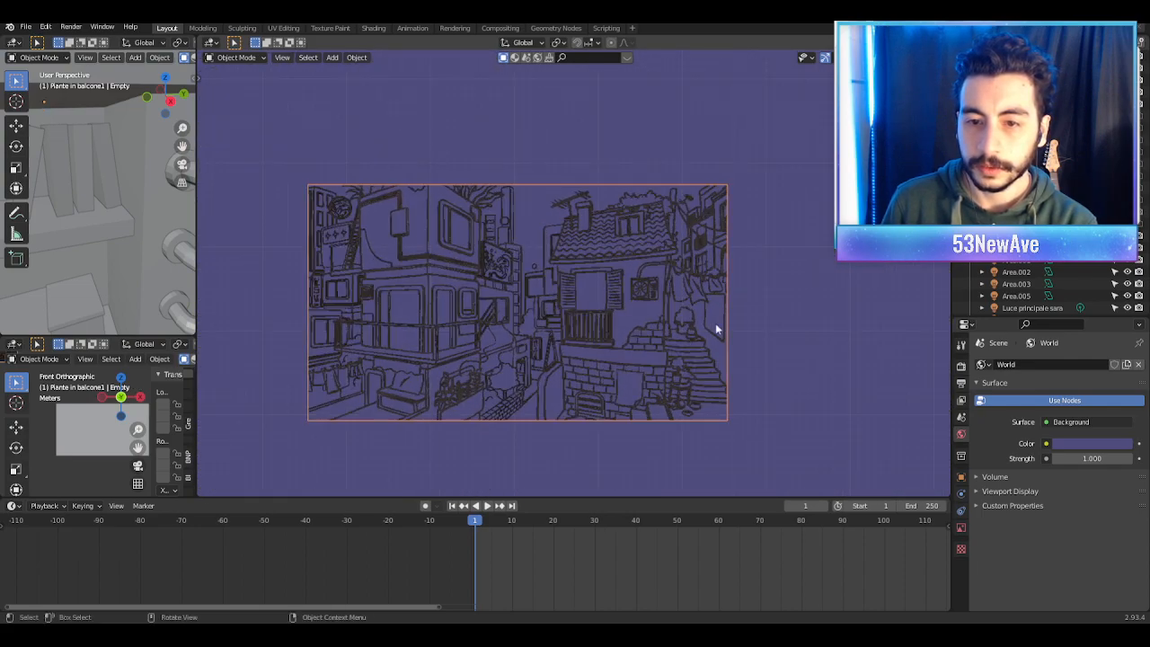
left_click(961, 528)
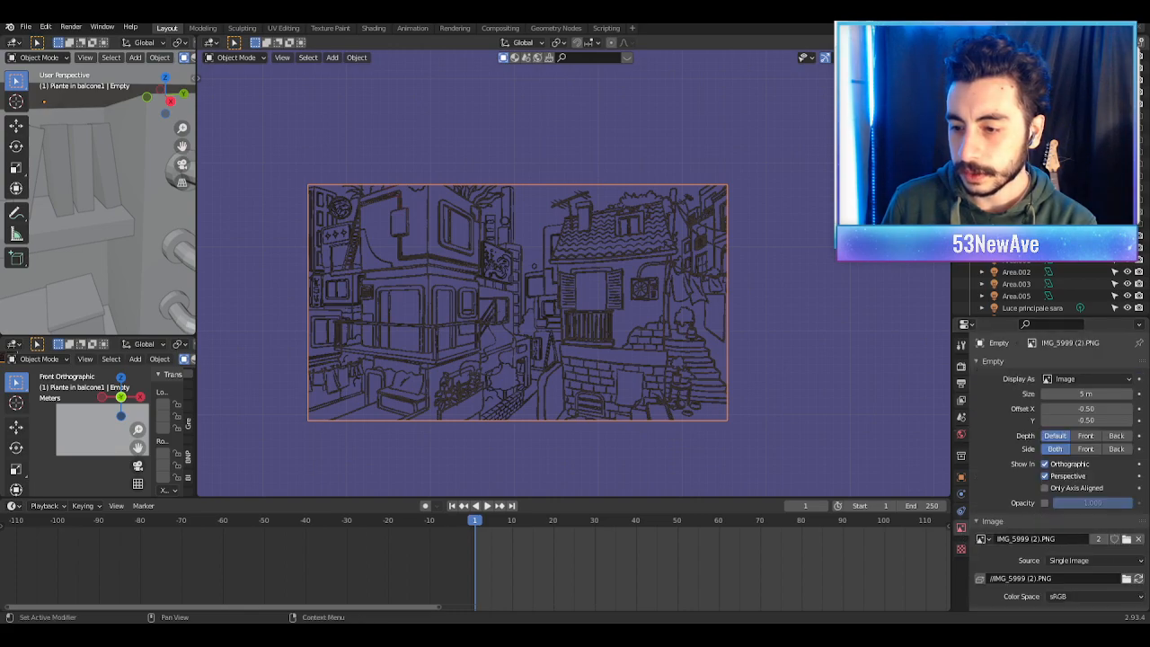
left_click(1139, 538)
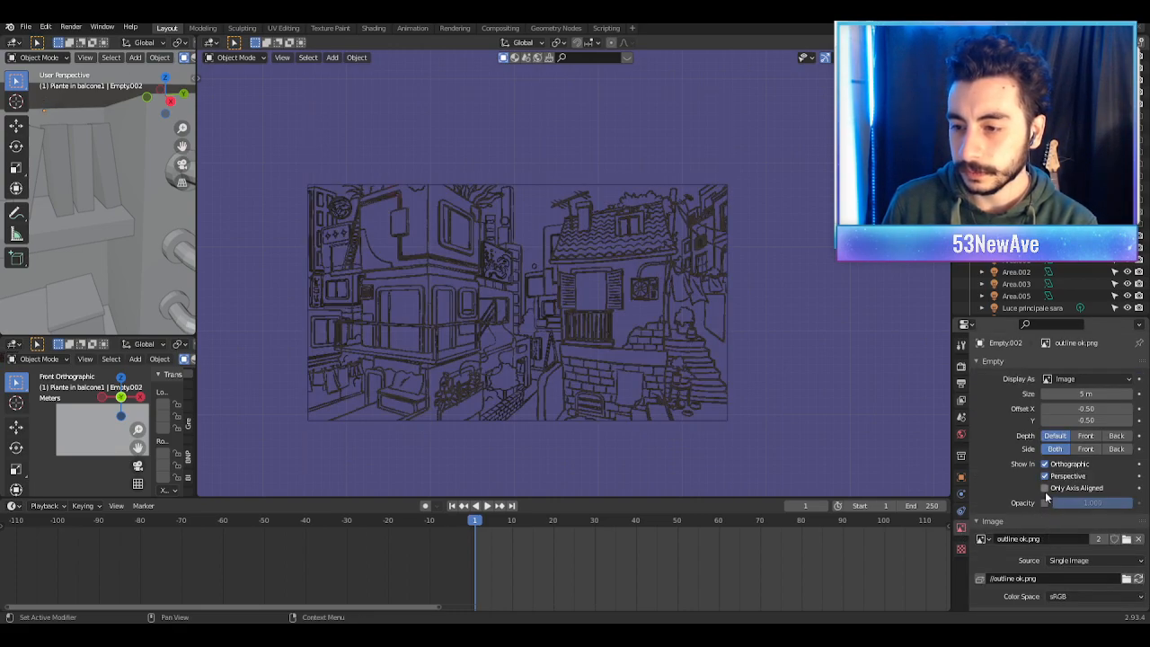
left_click(1044, 488)
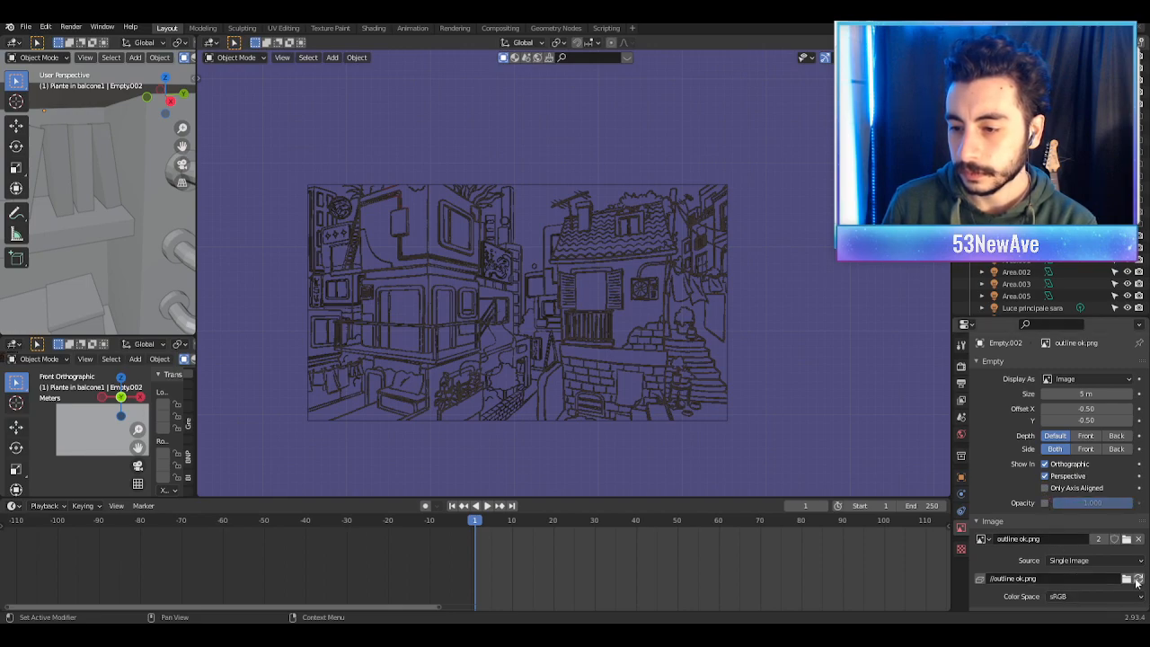
scroll(608, 368, "up", 6)
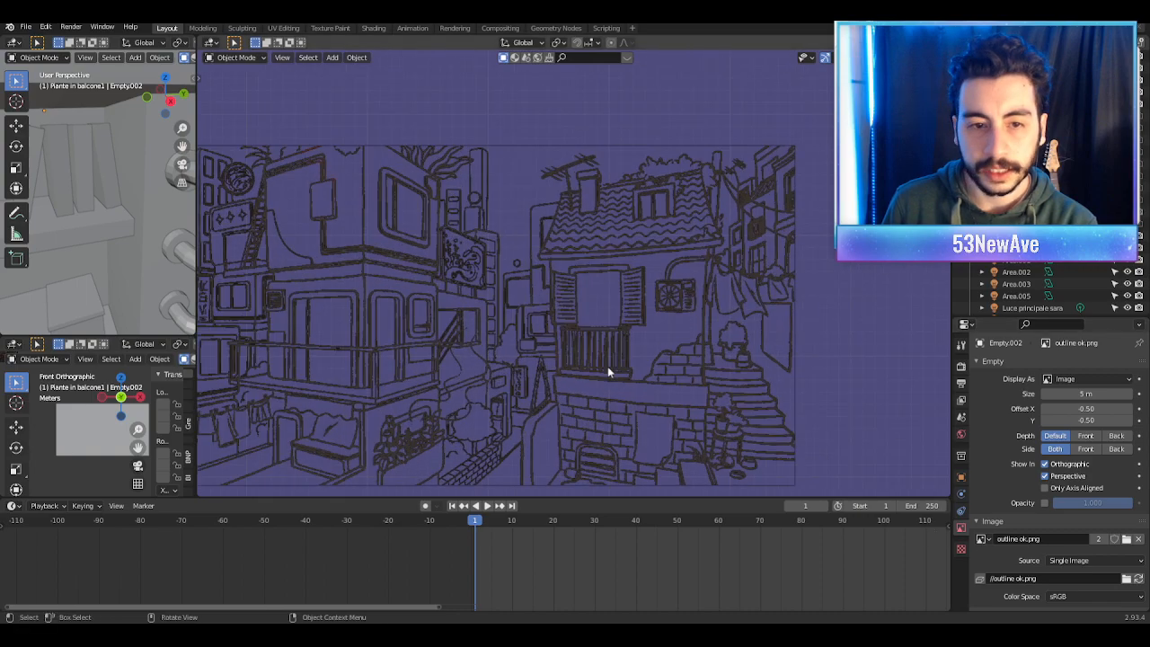
scroll(607, 366, "up", 2)
scroll(608, 366, "down", 8)
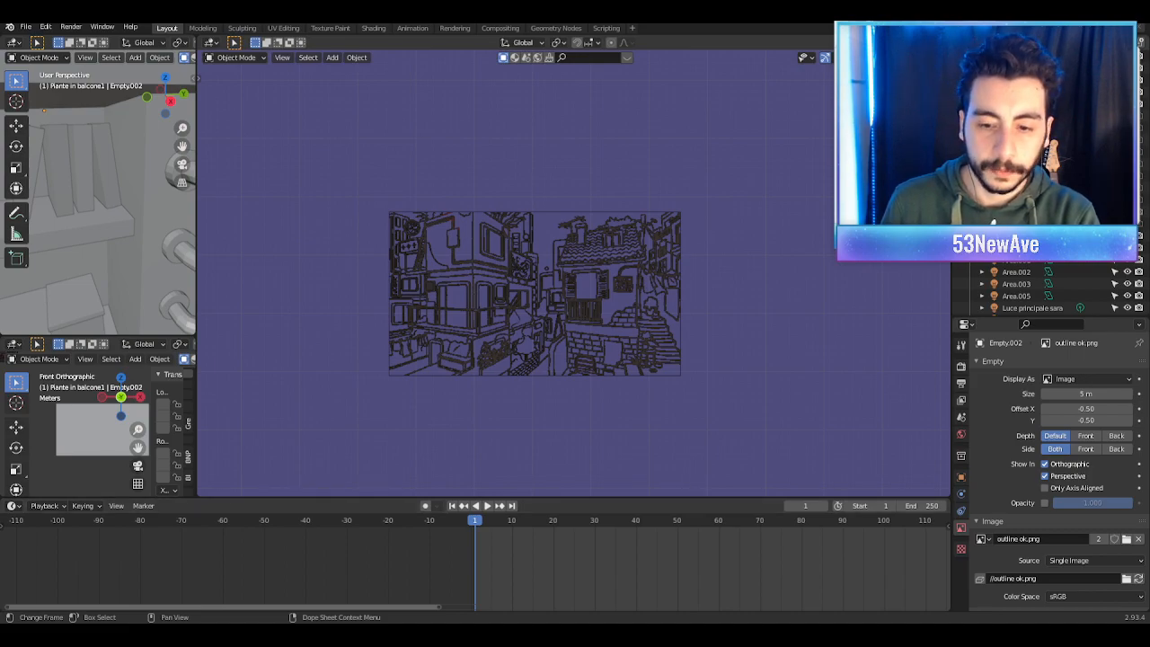
Step: Return to the camera view and examine the finished neon street composition again
scroll(494, 378, "down", 3)
middle_click_drag(544, 339, 598, 263)
key("KP_0")
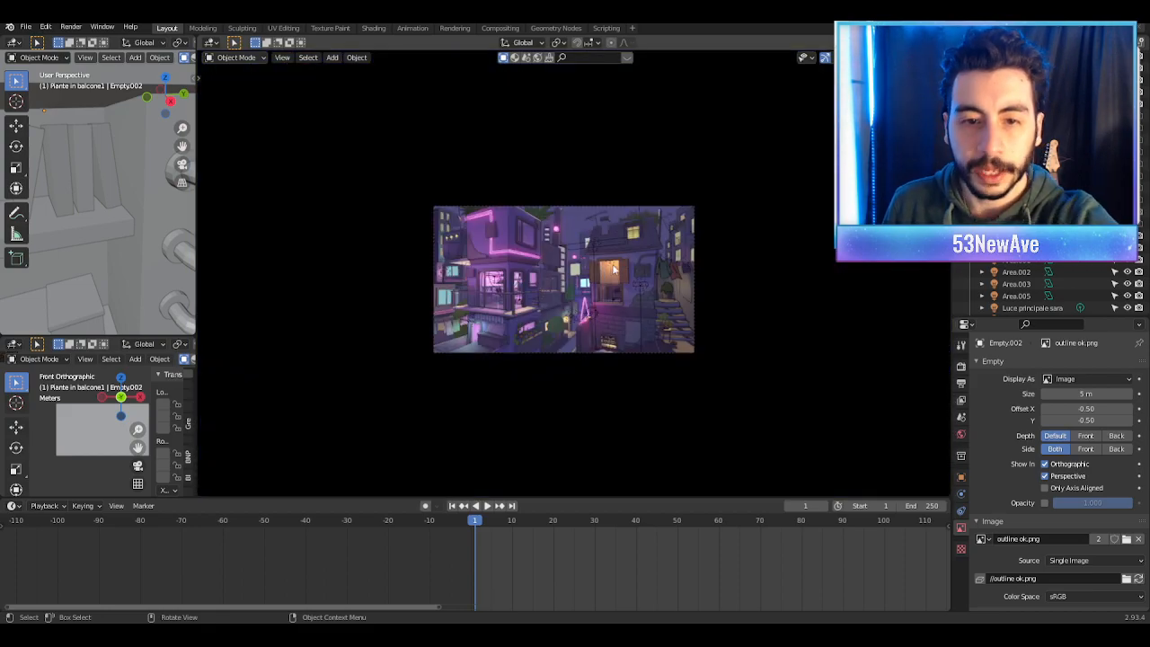
scroll(484, 278, "up", 4)
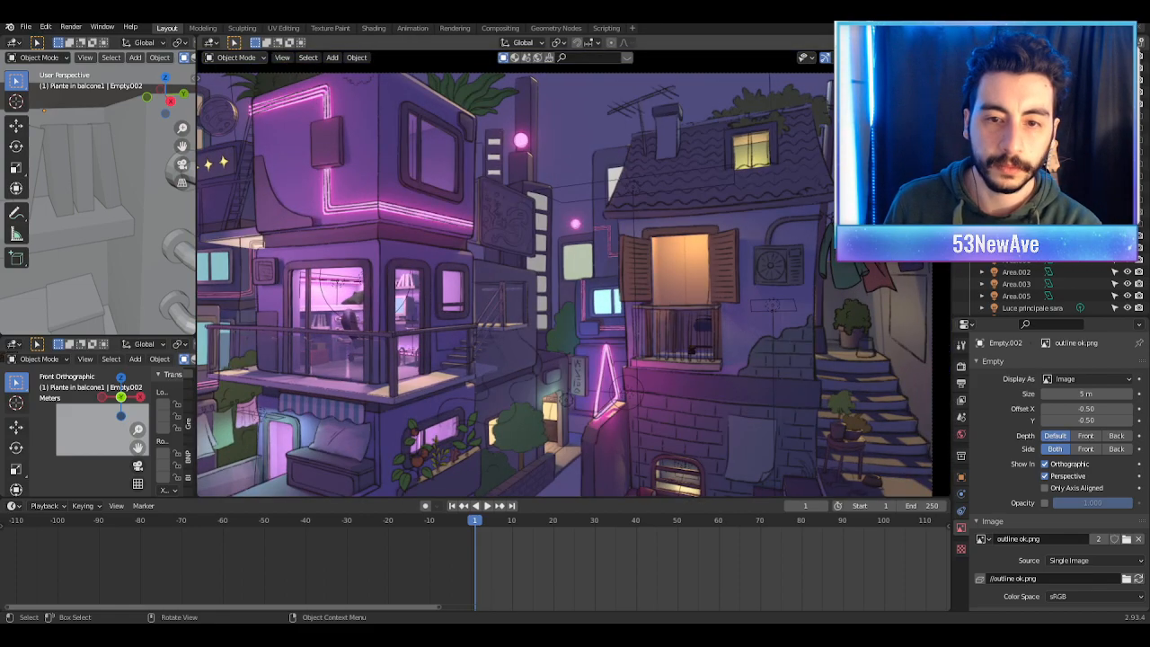
scroll(553, 285, "down", 3)
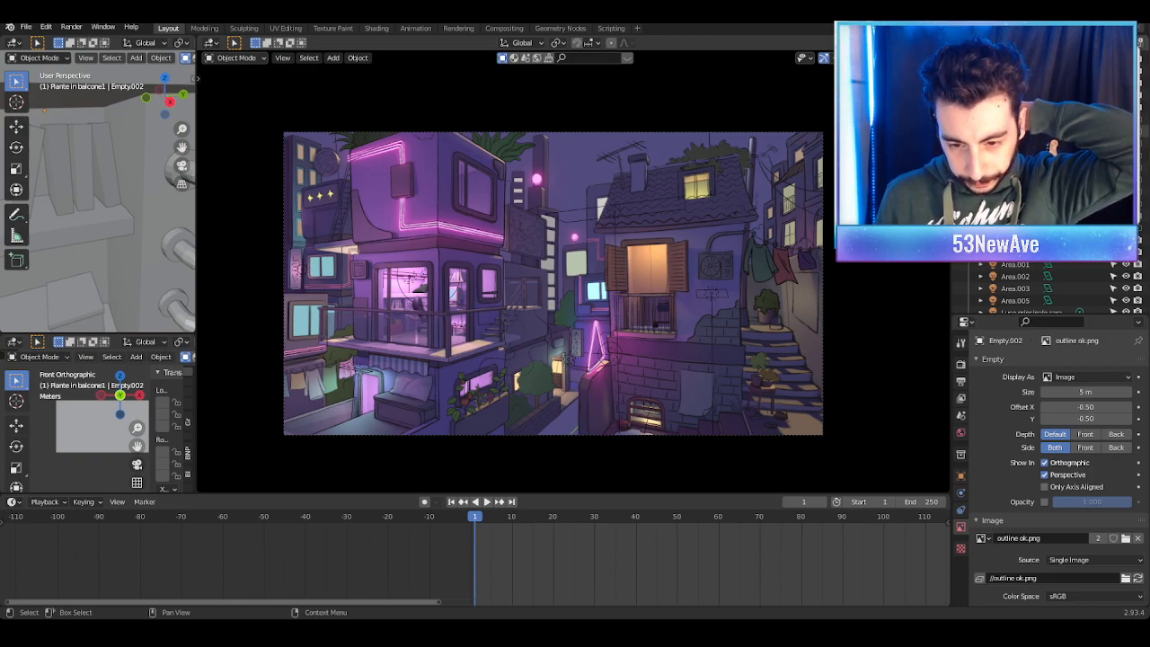
Step: Leave the camera view and delete the outline images set beside the small street picture
middle_click_drag(270, 180, 290, 205)
scroll(290, 205, "up", 3)
middle_click_drag(316, 291, 770, 290, "shift")
middle_click_drag(376, 188, 601, 203, "shift")
left_click_drag(526, 165, 464, 332)
key("Delete")
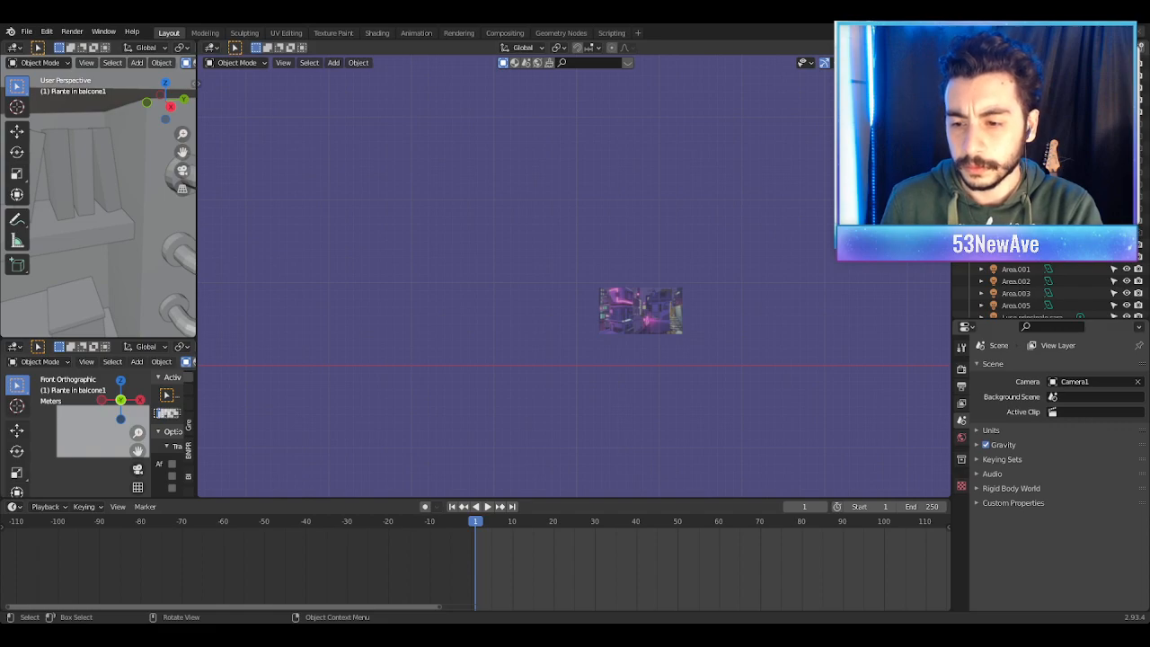
Step: Add outline ok.png as a reference image beside the street picture, examine it and delete it
left_click_drag(0, 280, 411, 280)
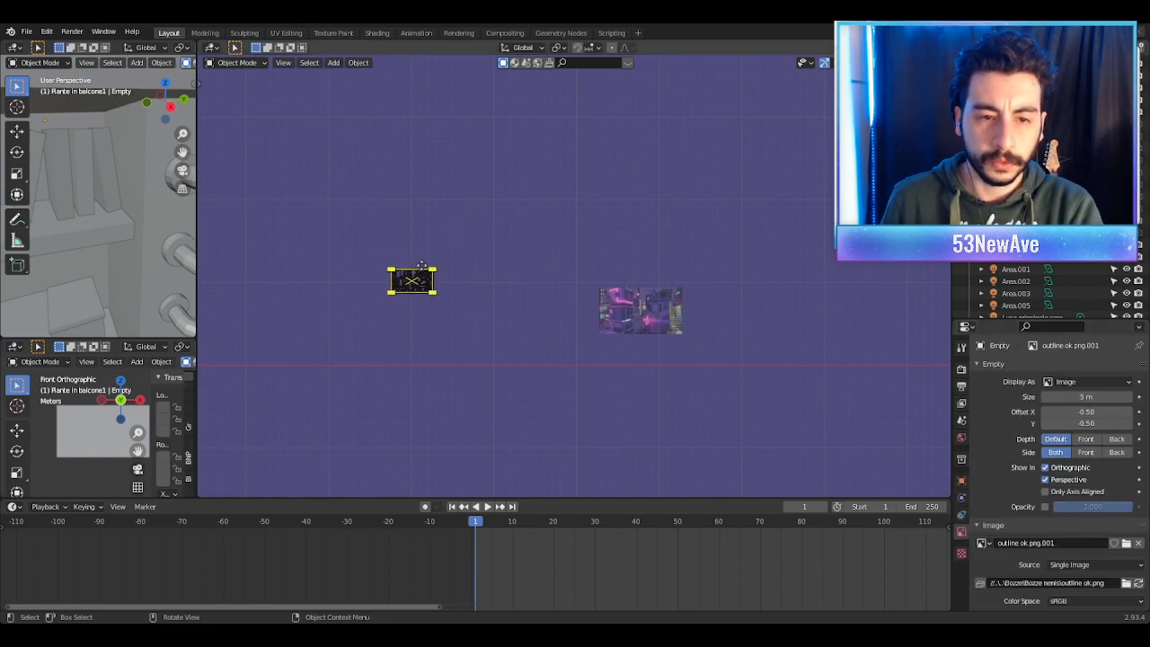
scroll(560, 410, "up", 3)
middle_click_drag(419, 335, 693, 346, "shift")
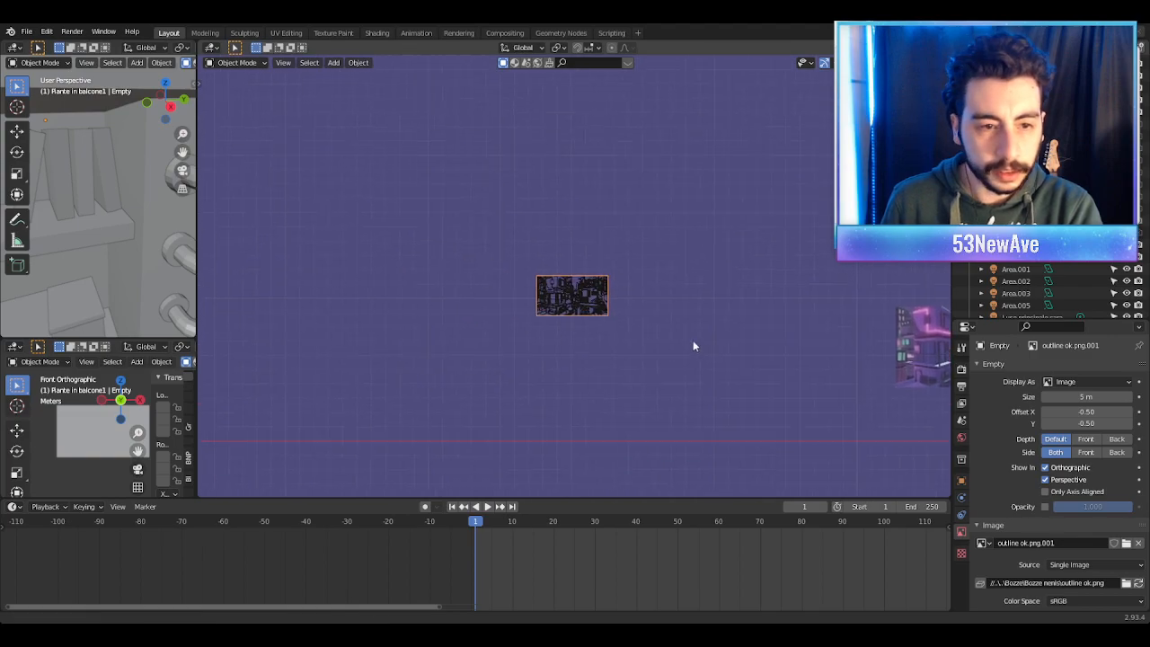
scroll(692, 346, "up", 9)
scroll(657, 342, "down", 3)
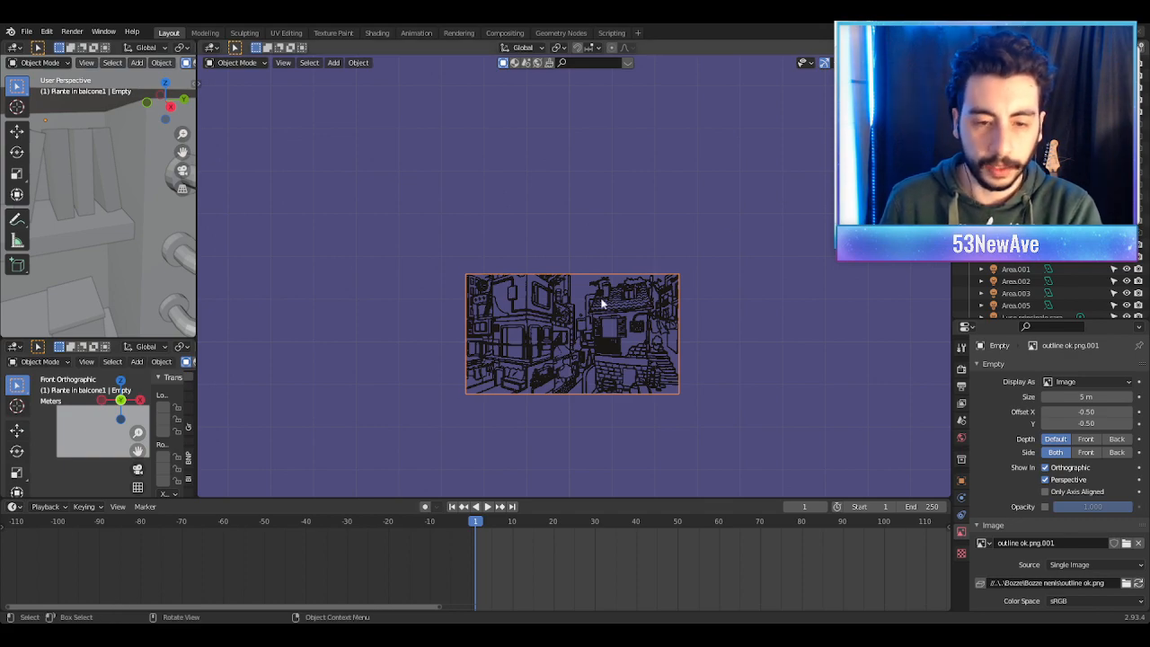
key("Delete")
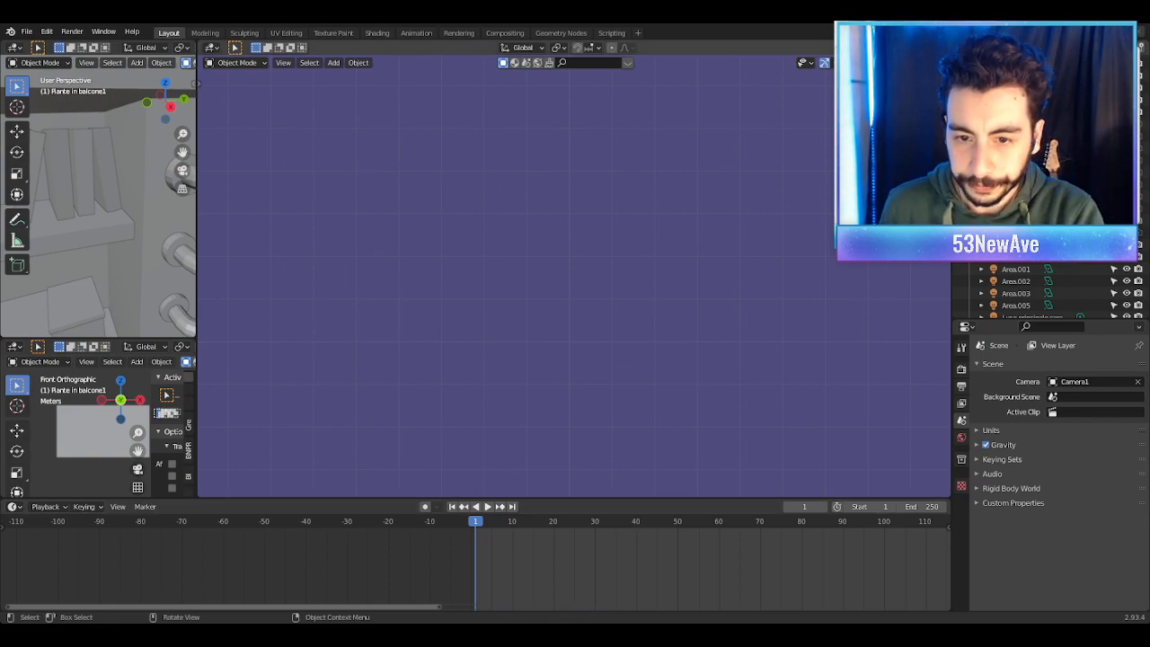
Step: Add ima.png as a reference image beside the street picture and centre the white-background drawing in the view
key("ctrl+z")
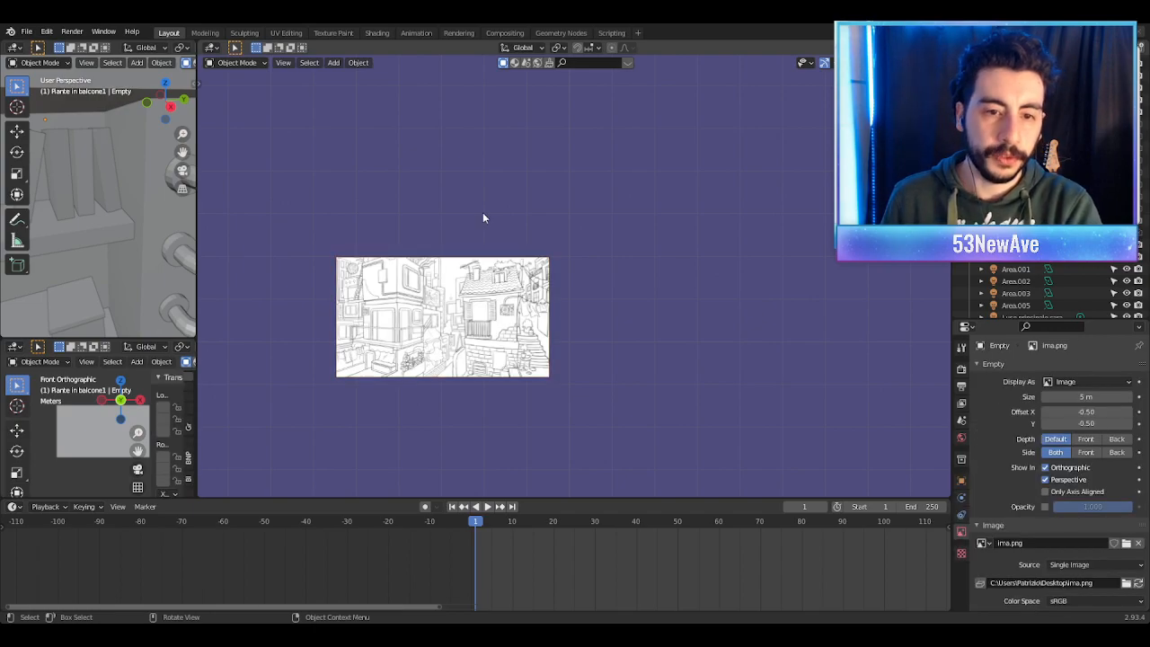
scroll(483, 213, "up", 2)
middle_click_drag(461, 278, 685, 287, "shift")
scroll(685, 287, "up", 3)
middle_click_drag(773, 350, 682, 228, "shift")
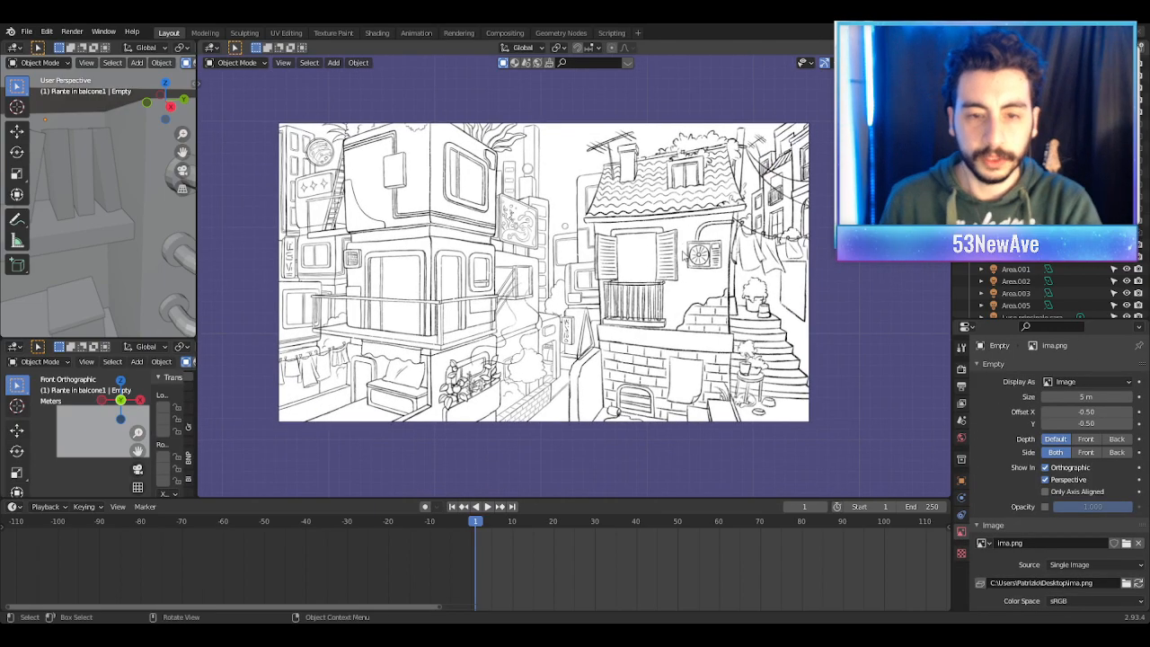
scroll(693, 373, "up", 1)
middle_click_drag(693, 373, 708, 402, "shift")
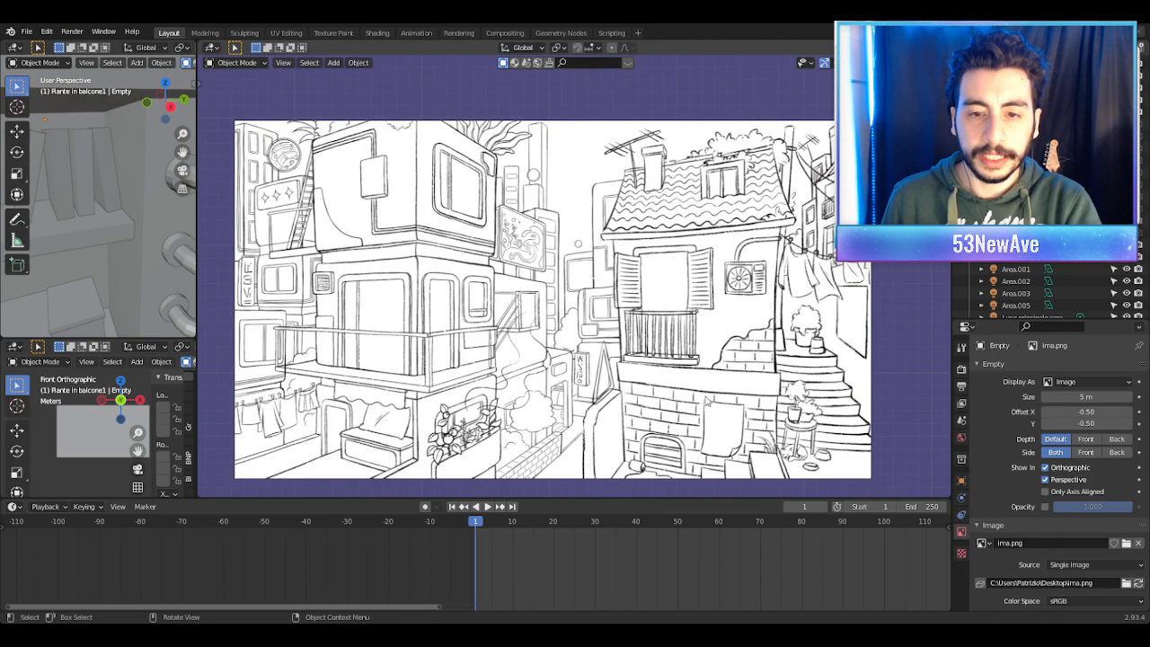
Step: Enlarge the main viewport by reducing the timeline's height so the whole street drawing fits
left_click_drag(678, 498, 680, 557)
scroll(680, 517, "up", 1)
scroll(680, 516, "down", 1)
left_click(688, 509)
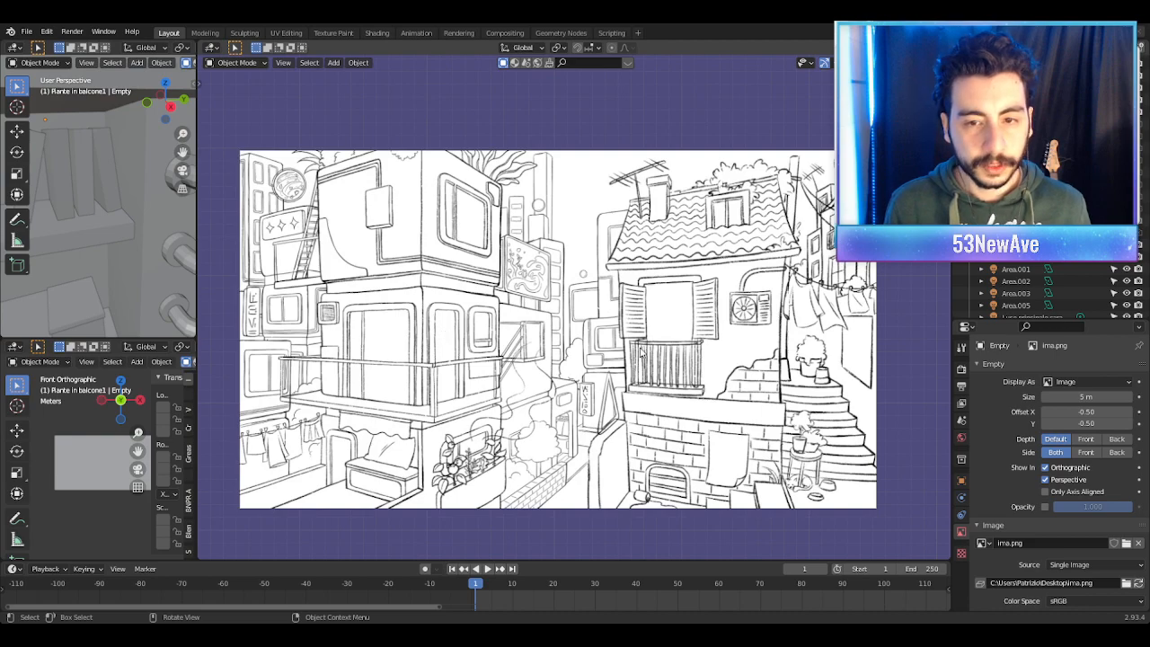
Step: Examine the drawn house up close, including its tiled roof, shuttered balcony window and air-conditioning unit
scroll(603, 354, "up", 2)
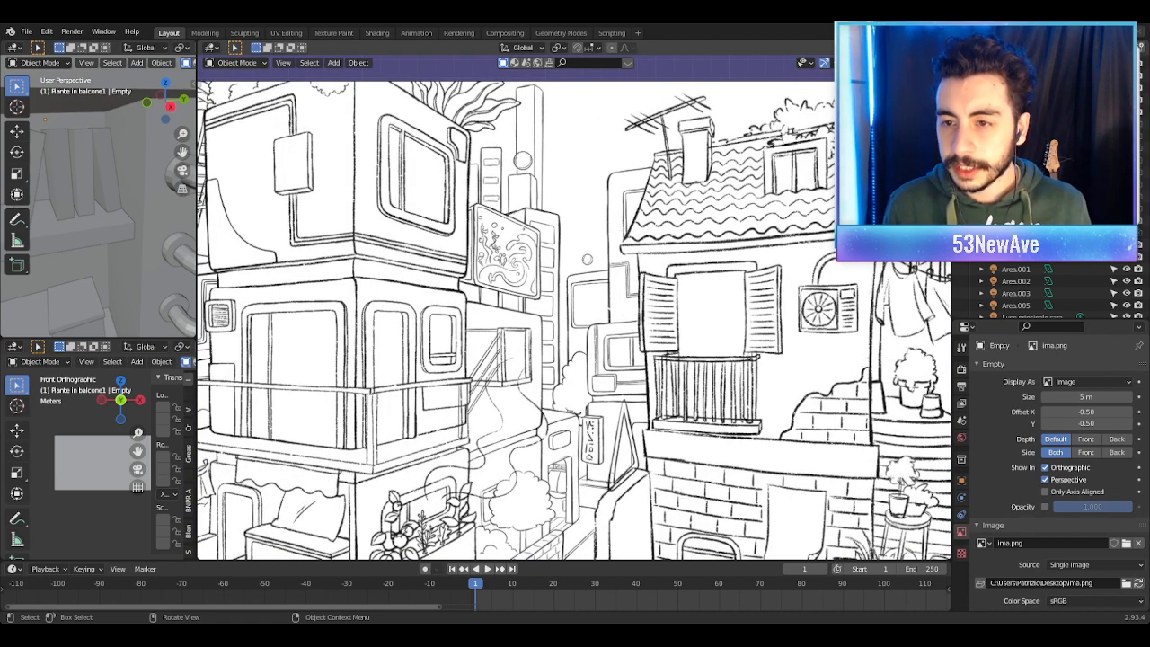
scroll(710, 257, "up", 2)
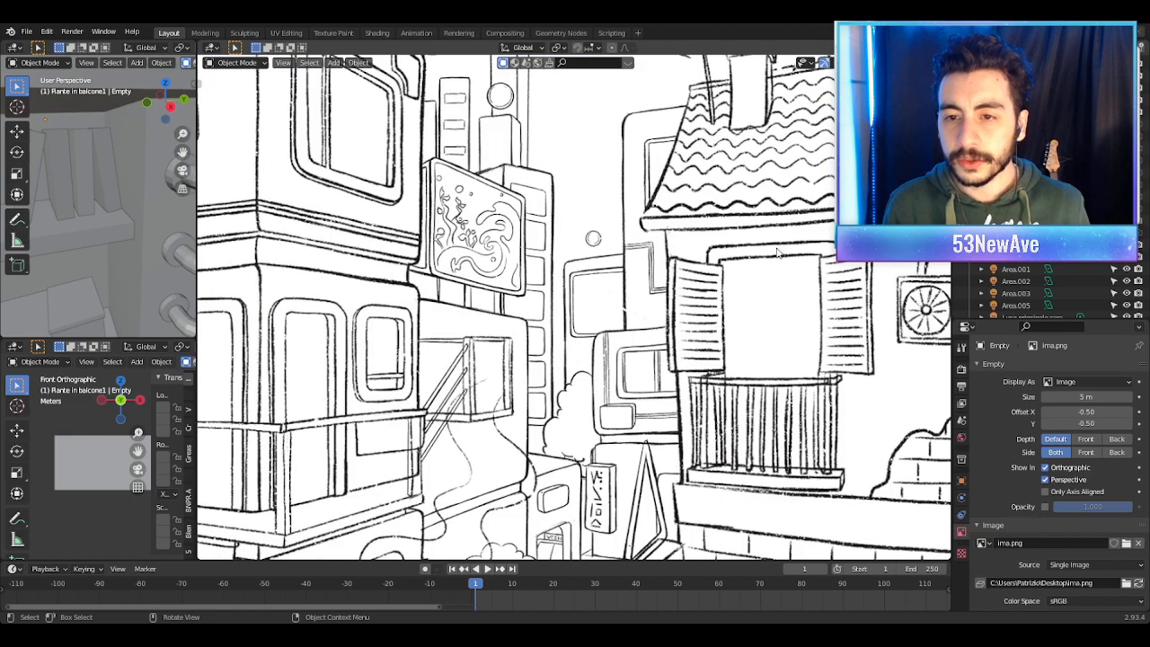
mouse_move(782, 253)
middle_mouse_down("shift")
mouse_move(502, 269)
mouse_move(582, 364)
middle_mouse_up("shift")
scroll(495, 180, "up", 1)
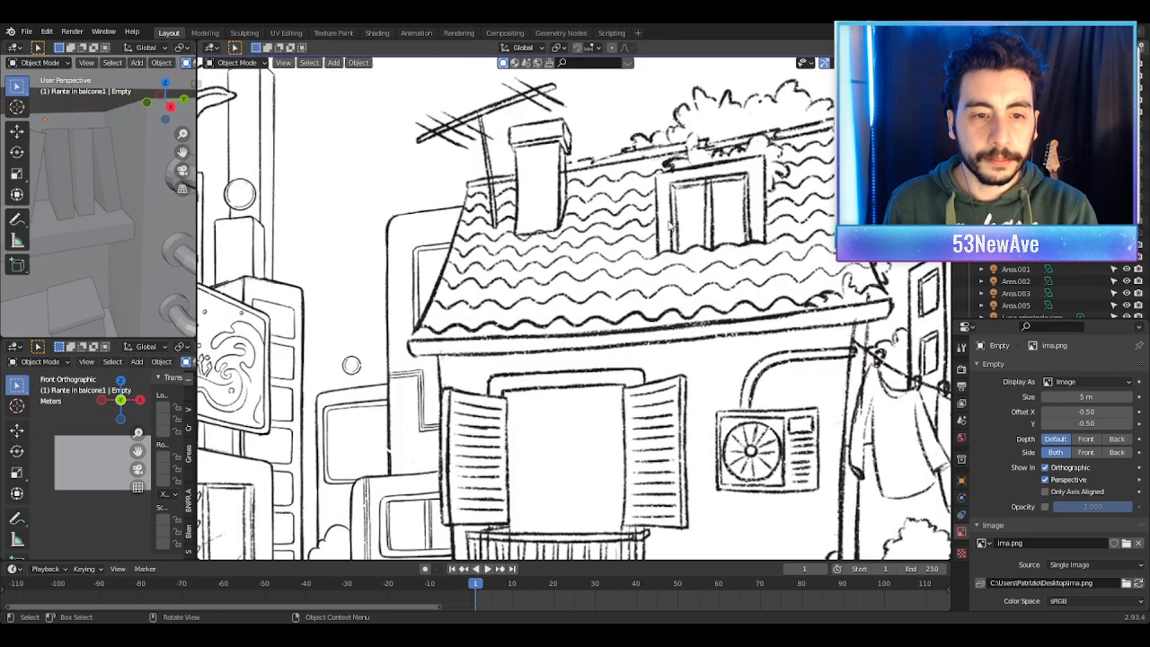
mouse_move(394, 285)
middle_mouse_down("shift")
mouse_move(490, 281)
mouse_move(635, 186)
middle_mouse_up("shift")
scroll(656, 269, "down", 3)
Step: Examine the corner building's balcony, bench and planter, the alley with the tree, and the whole street drawing
mouse_move(675, 345)
middle_mouse_down("shift")
mouse_move(581, 260)
mouse_move(539, 246)
middle_mouse_up("shift")
middle_click_drag(622, 429, 857, 401, "shift")
middle_click_drag(504, 353, 607, 381, "shift")
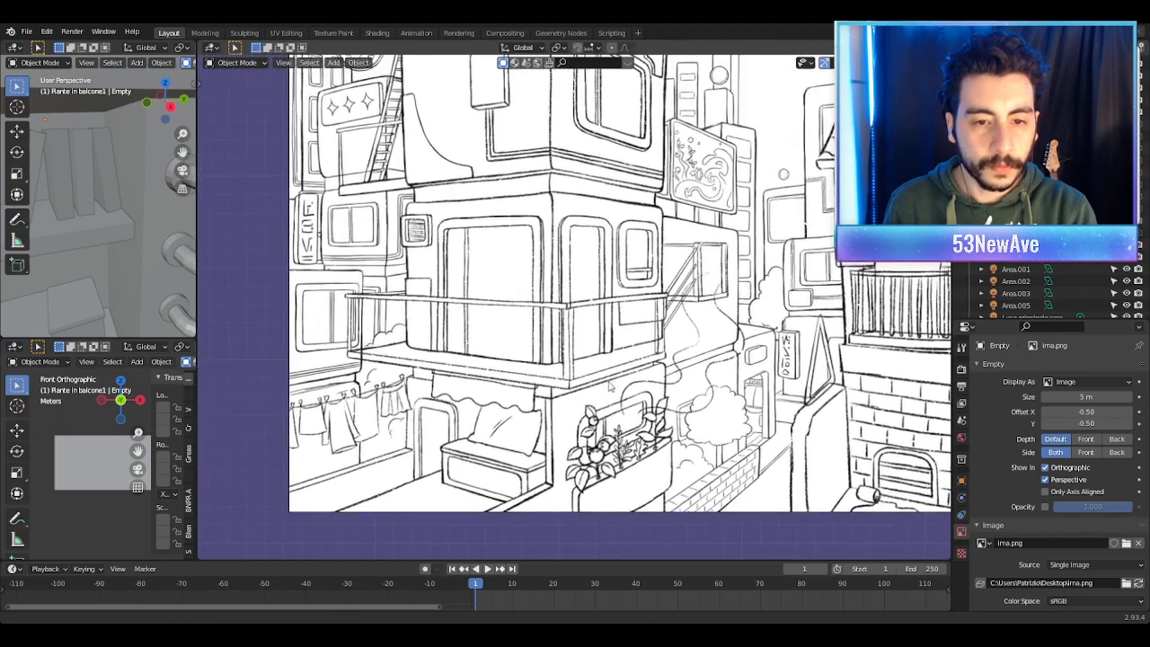
scroll(606, 385, "up", 2)
middle_click_drag(595, 421, 552, 360, "shift")
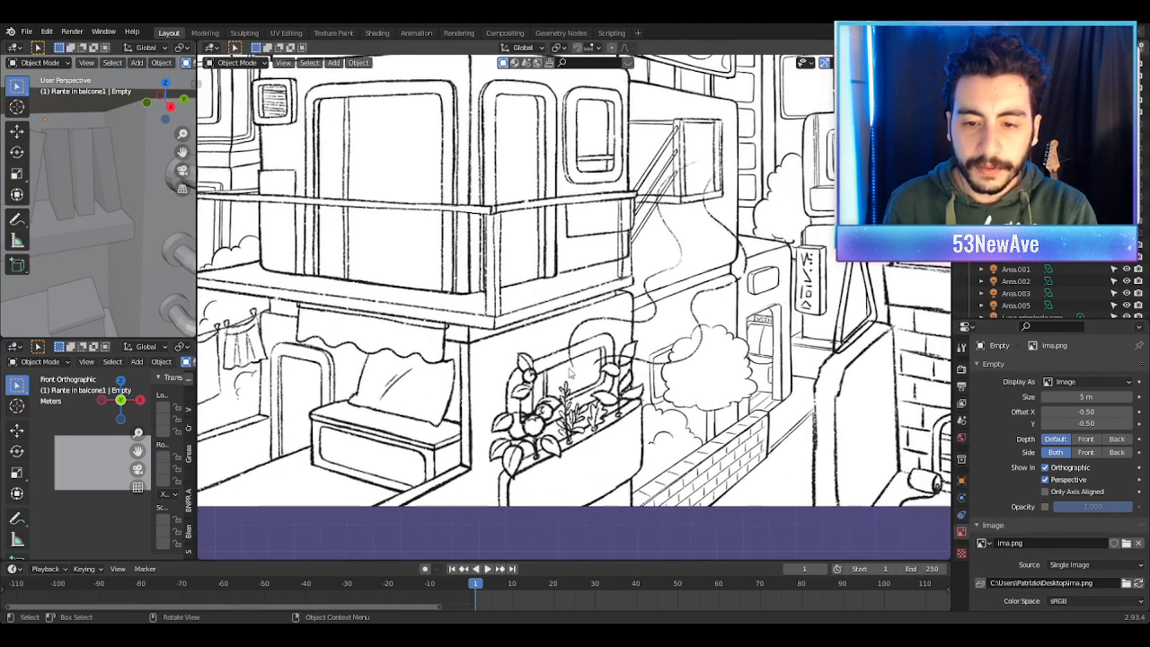
middle_click_drag(720, 457, 568, 392, "shift")
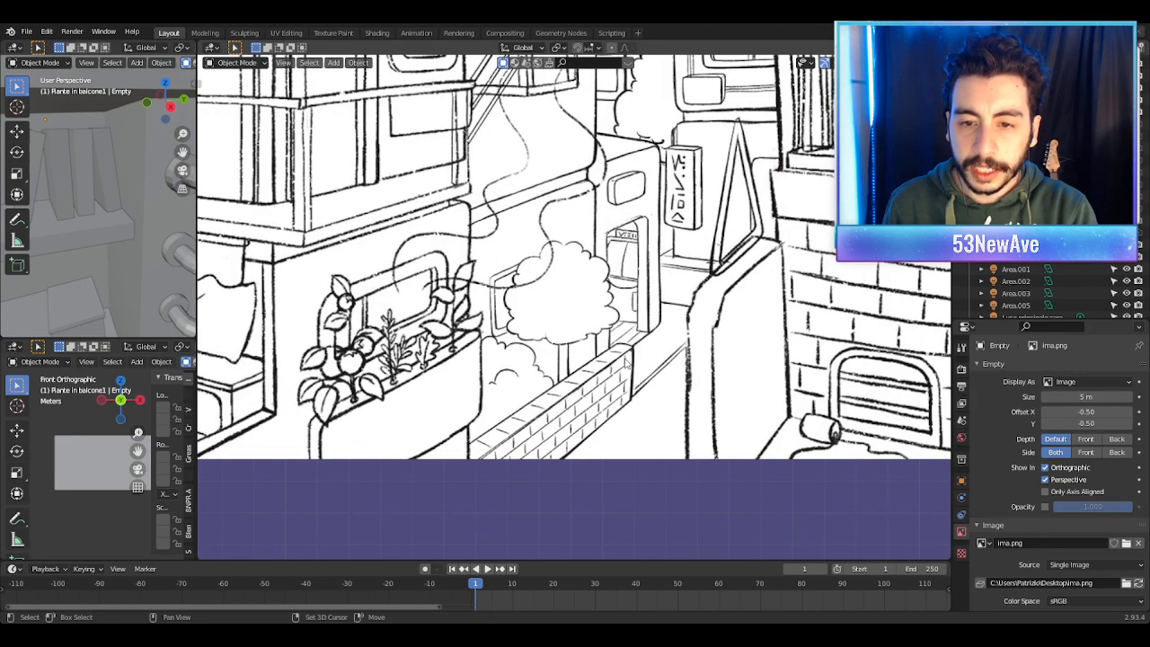
scroll(622, 226, "down", 2)
scroll(674, 290, "down", 3)
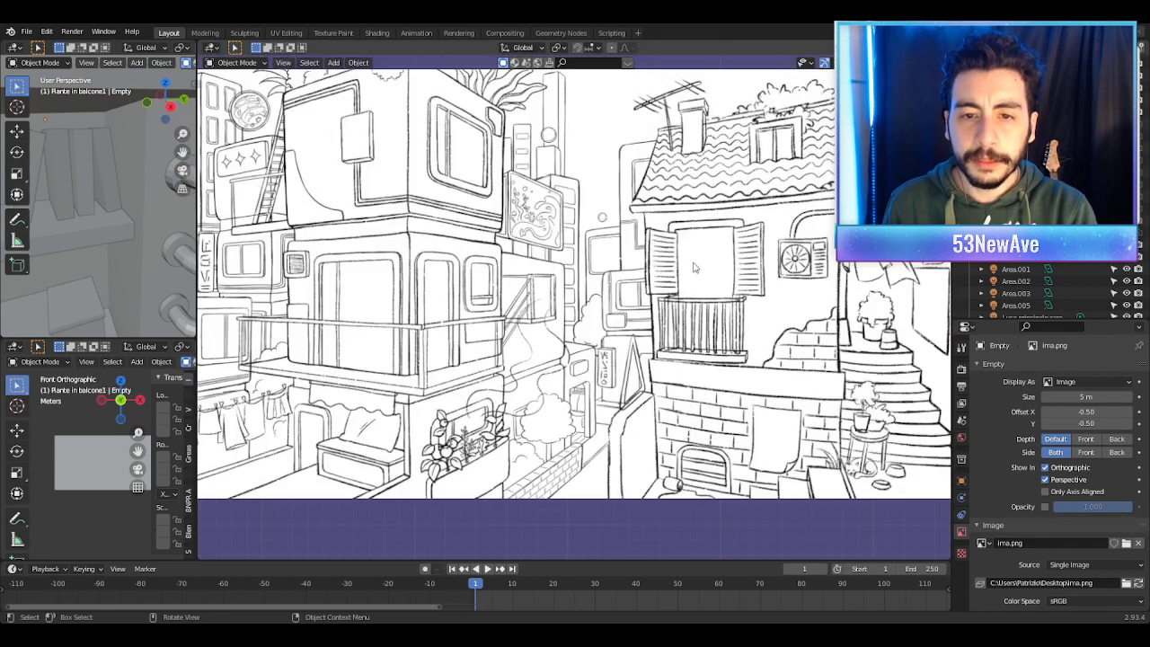
scroll(686, 274, "down", 3)
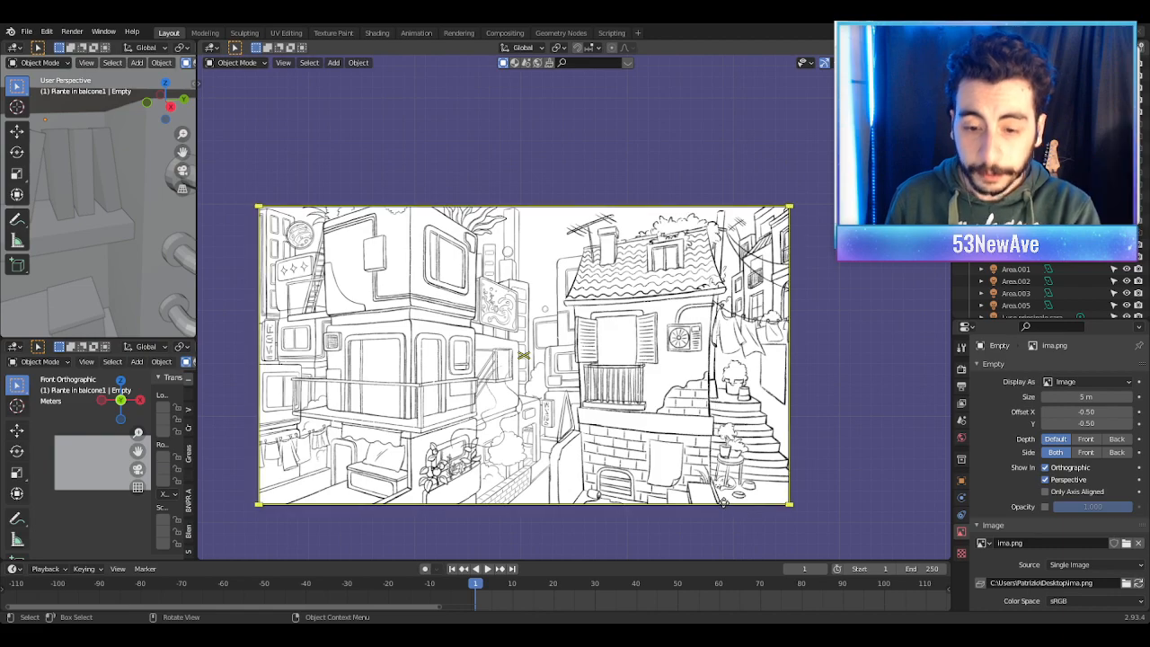
Step: Show the coloured street through the camera and hide the overlaid ima.png line drawing
scroll(697, 430, "up", 2)
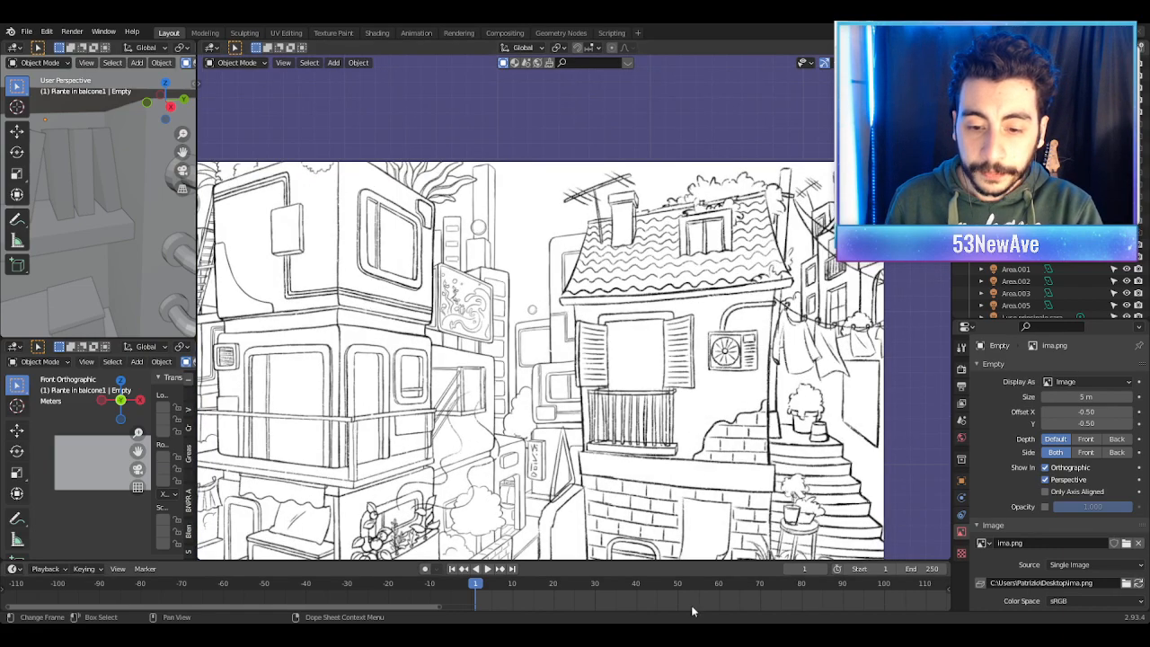
scroll(724, 256, "down", 6)
key("KP_0")
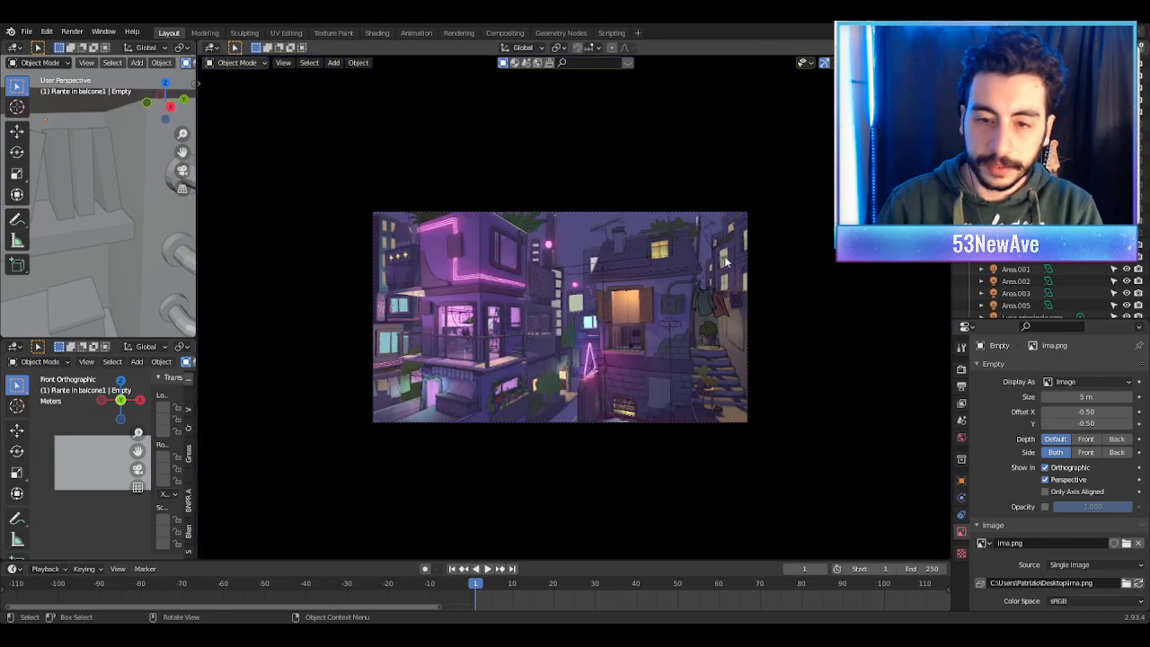
scroll(725, 256, "up", 3)
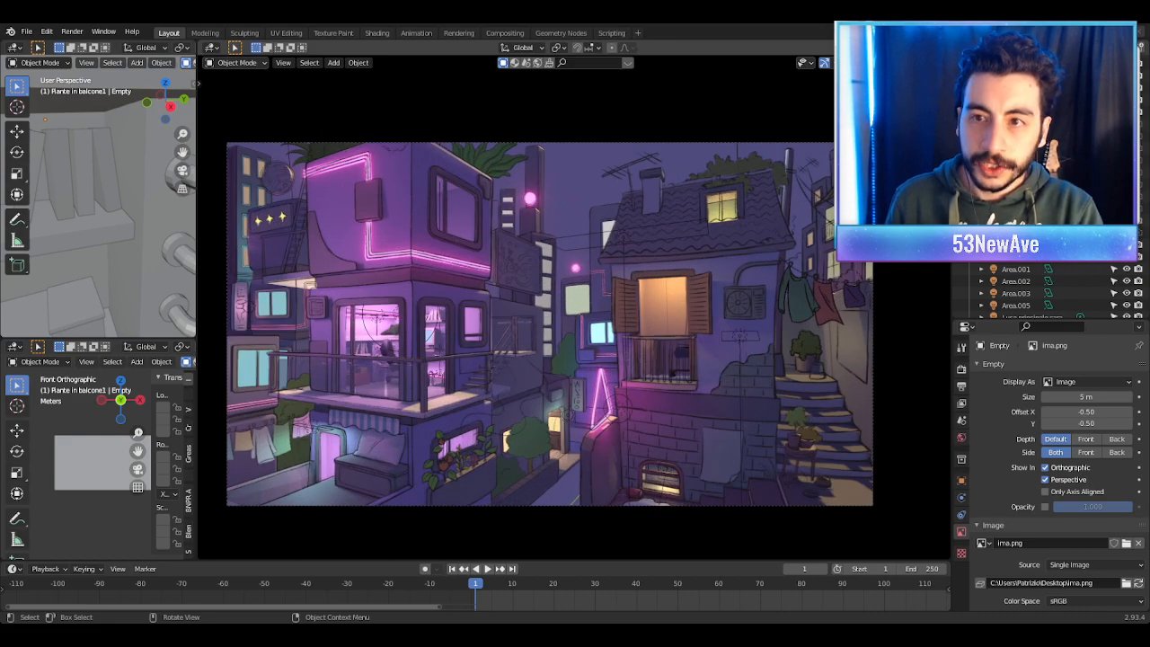
key("h")
scroll(793, 362, "up", 2)
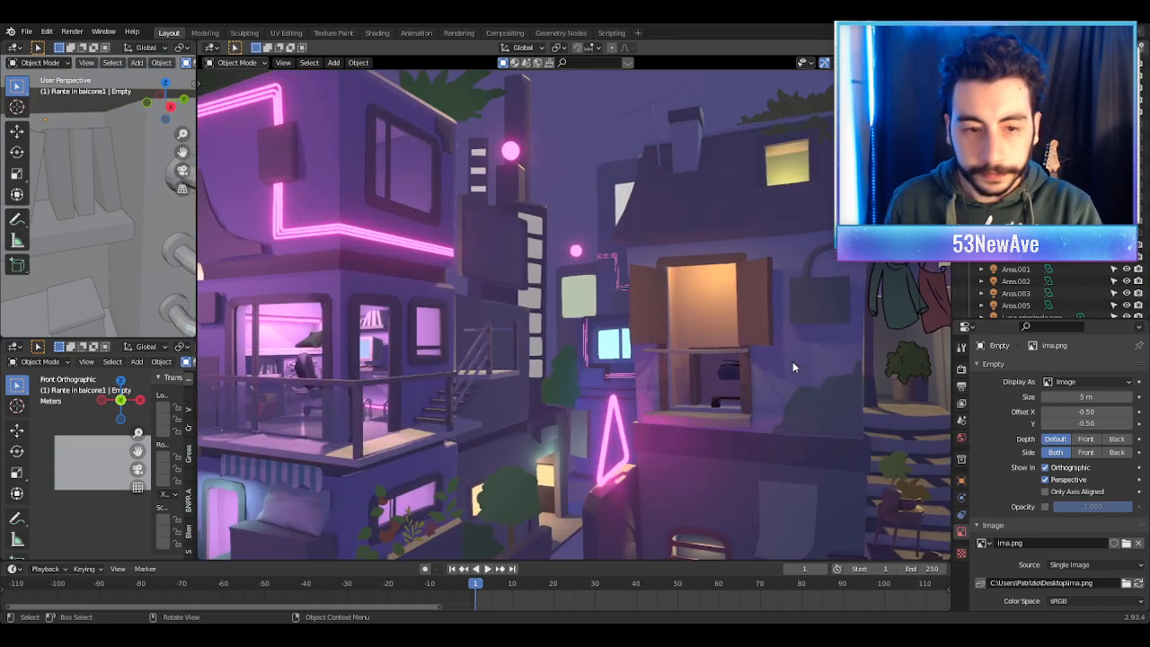
scroll(792, 361, "down", 1)
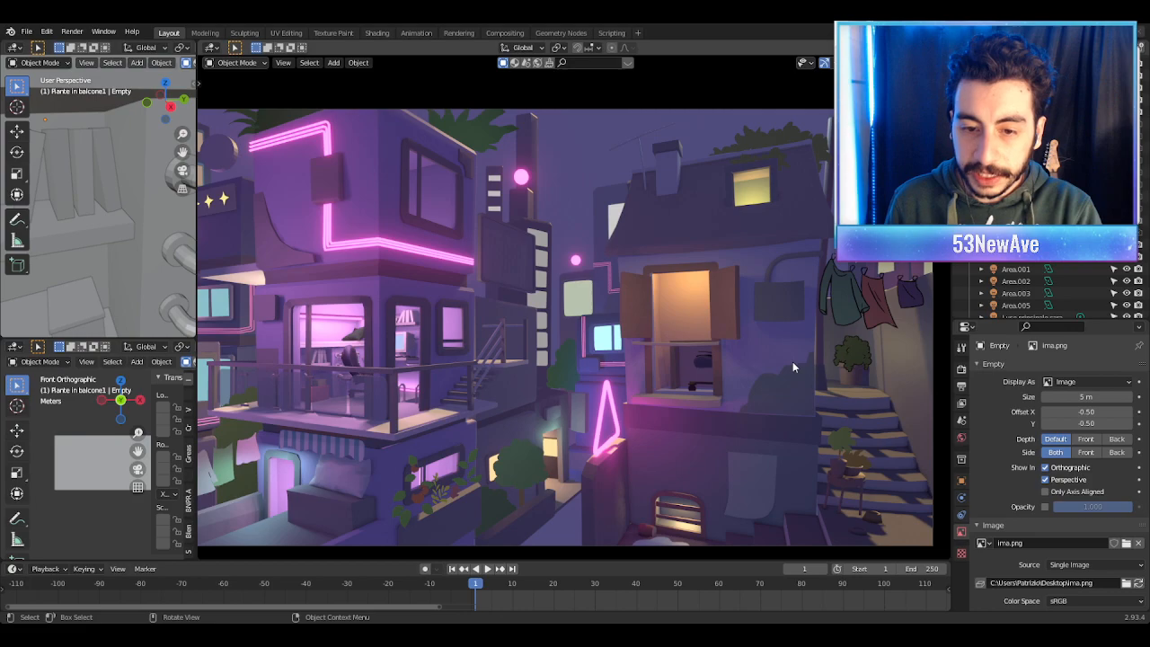
scroll(793, 361, "down", 1)
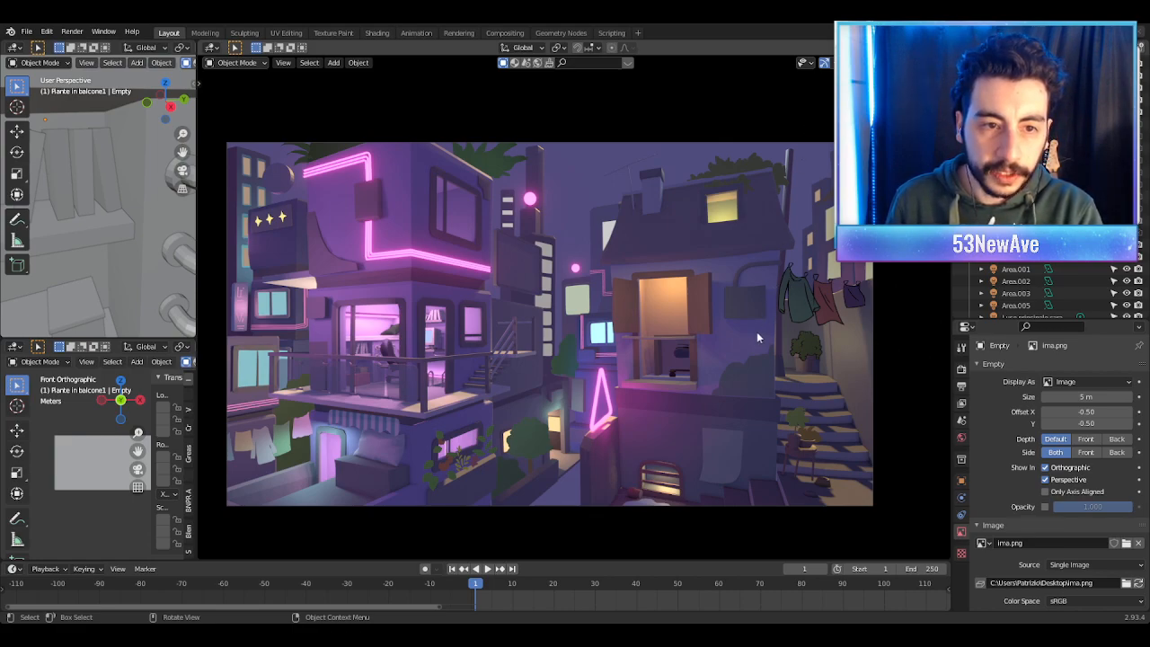
Step: Examine the house up close in the camera view, including the shuttered window, lower wall, neon triangle, side stairs and hanging clothes
scroll(790, 377, "up", 2)
scroll(817, 376, "up", 2)
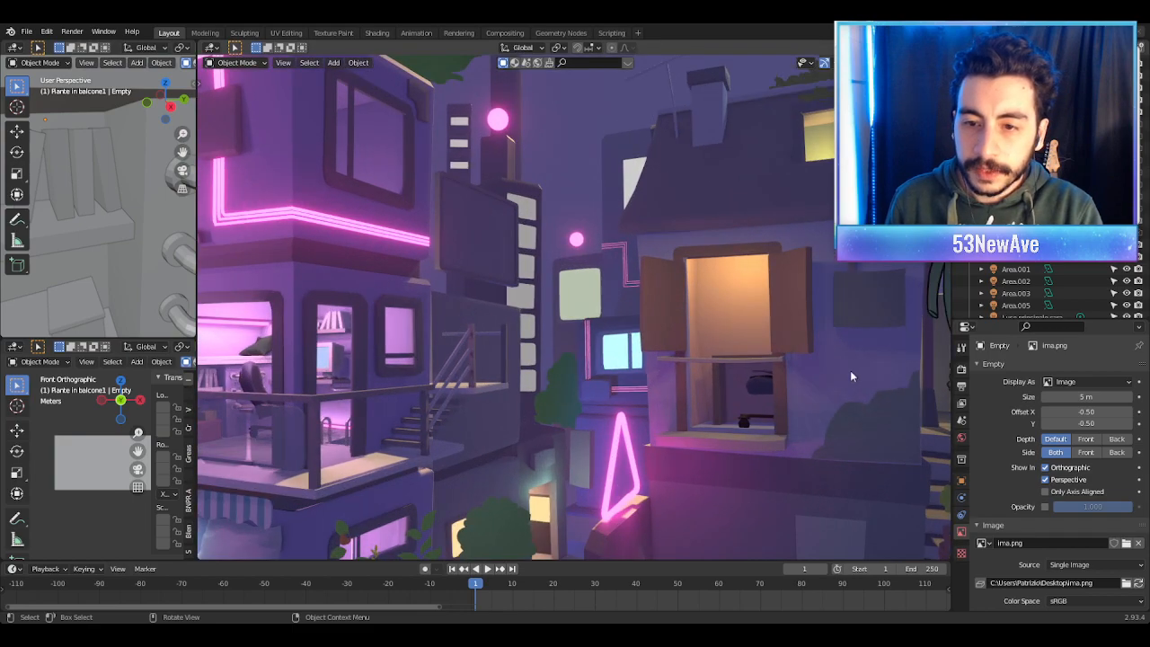
middle_click_drag(845, 376, 674, 326, "shift")
scroll(683, 328, "up", 1)
middle_click_drag(762, 349, 745, 275, "shift")
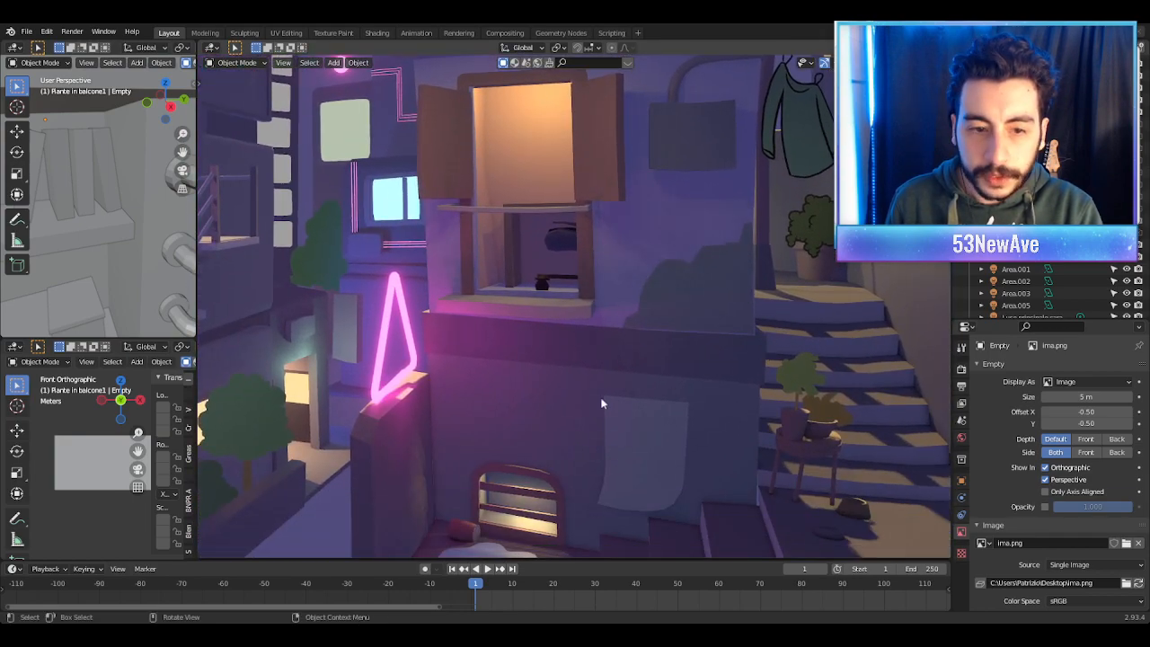
middle_click_drag(613, 404, 590, 350, "shift")
middle_click_drag(786, 387, 745, 437, "shift")
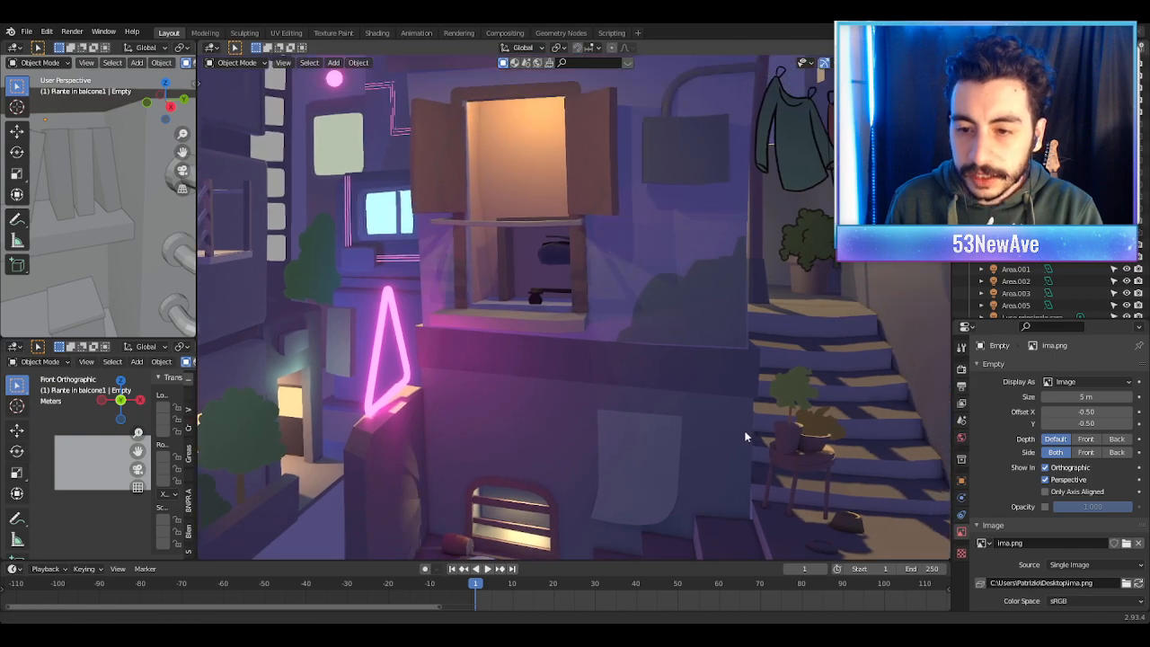
middle_click_drag(765, 270, 769, 401, "shift")
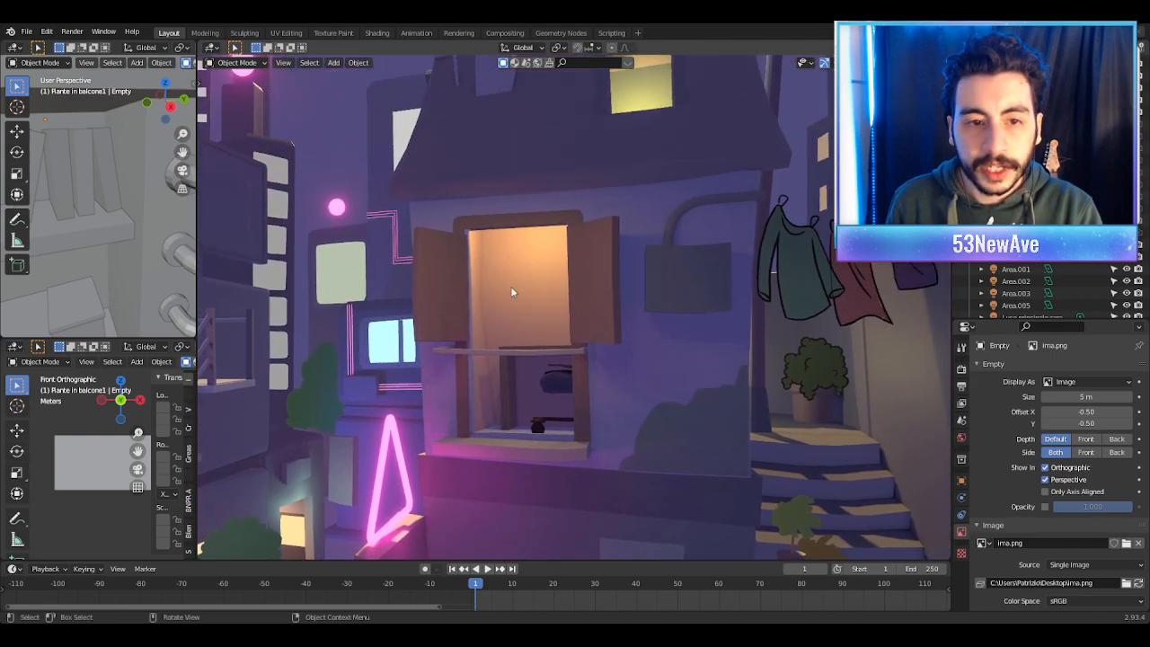
middle_click_drag(518, 295, 570, 283, "shift")
middle_click_drag(822, 186, 761, 295, "shift")
Step: Focus on the house's roof window, examine the facade and stairs from above, and return to the full camera view
scroll(761, 295, "down", 10)
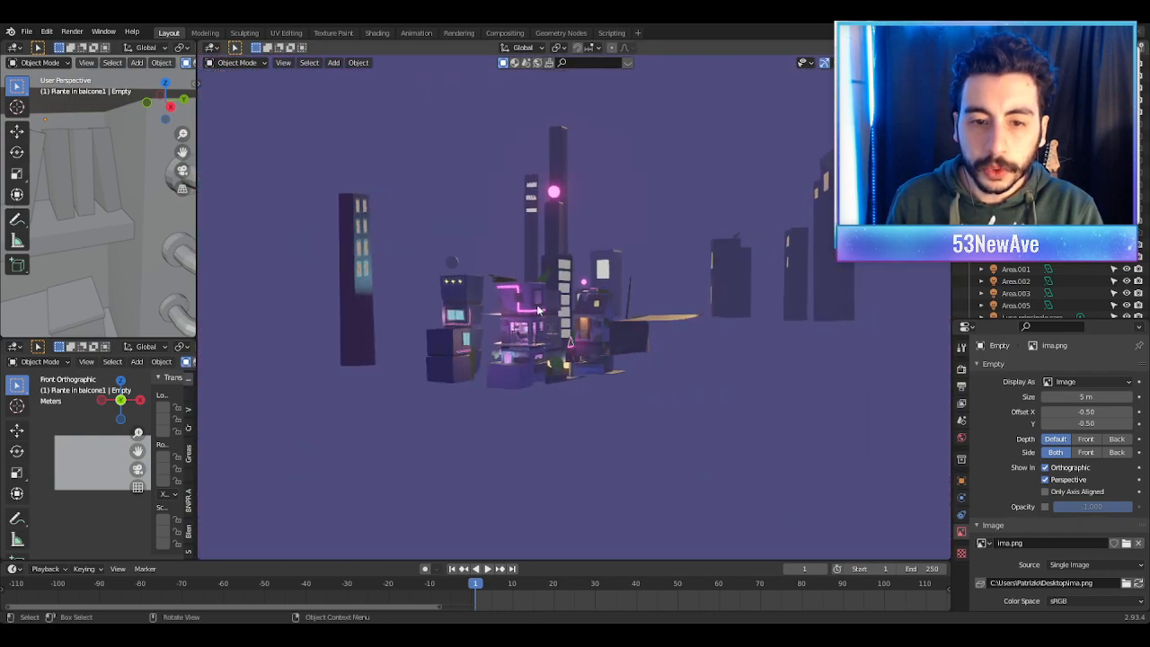
left_click(583, 311)
key("KP_Decimal")
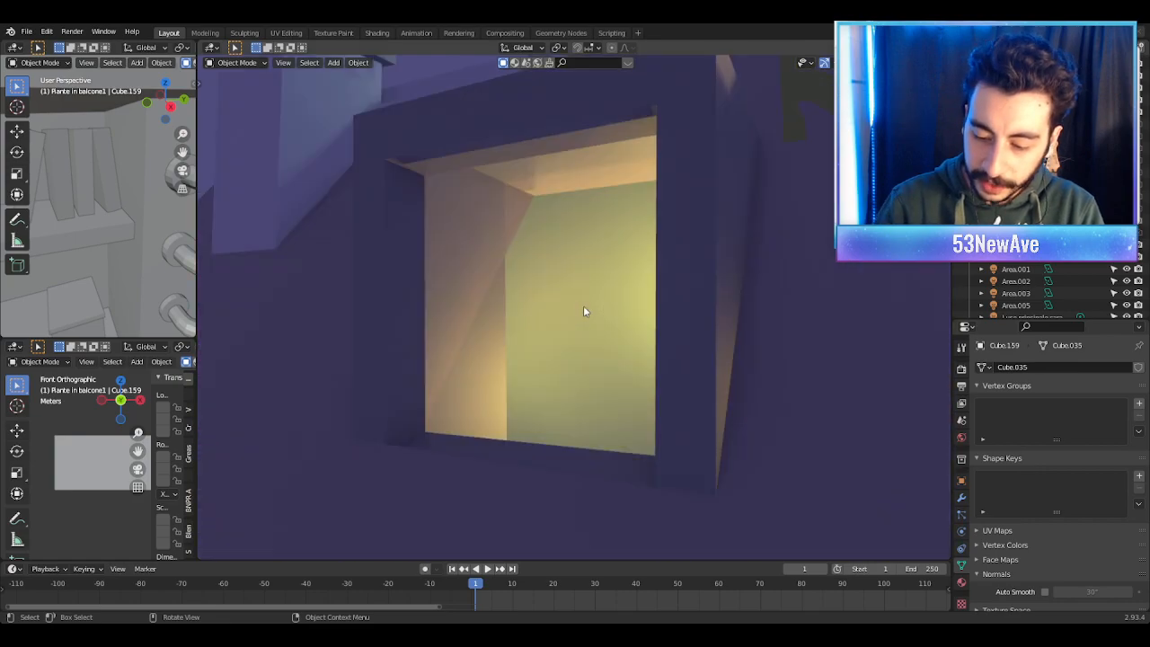
scroll(583, 311, "down", 8)
middle_click_drag(552, 297, 561, 329)
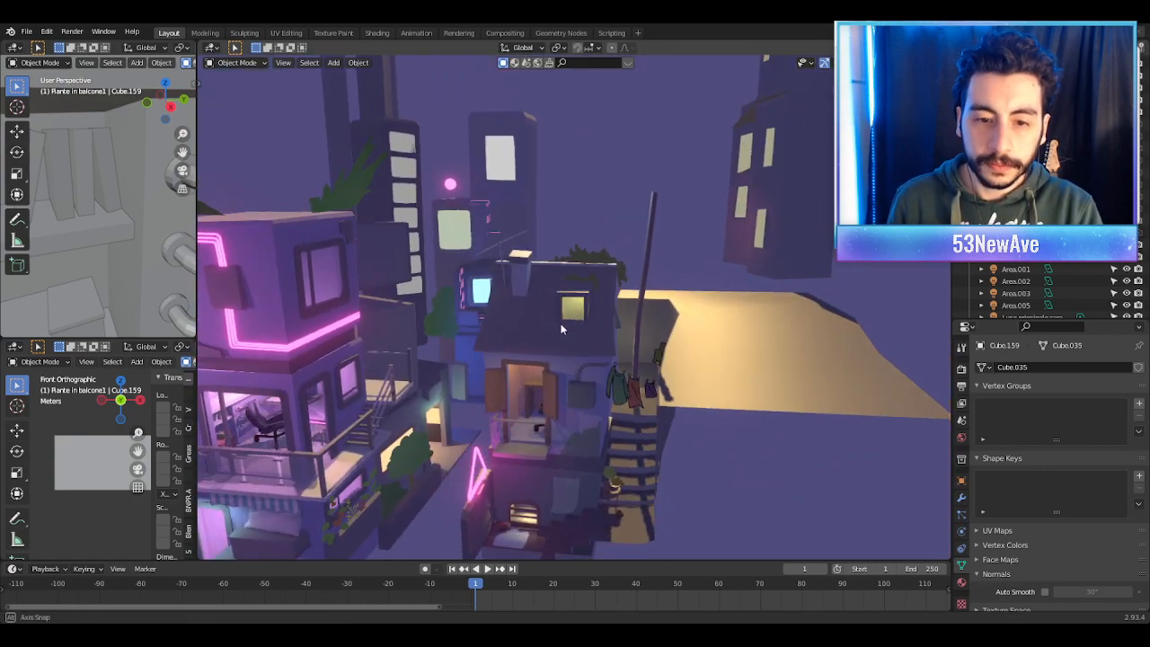
scroll(561, 329, "up", 8)
middle_click_drag(662, 281, 695, 467)
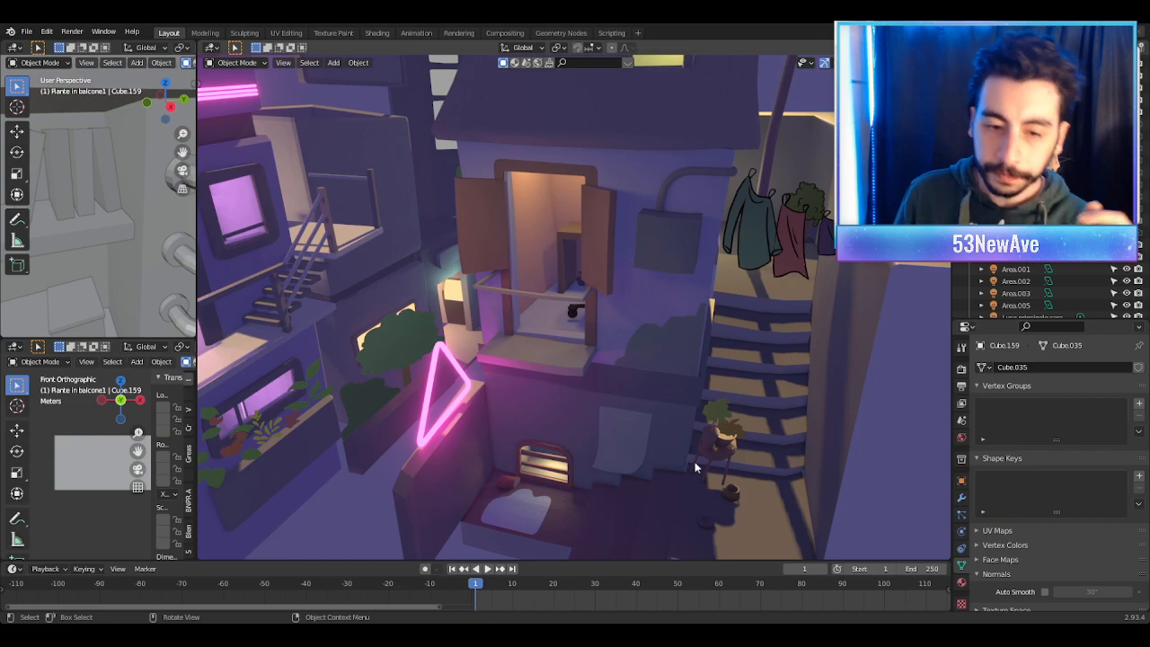
scroll(694, 467, "up", 5)
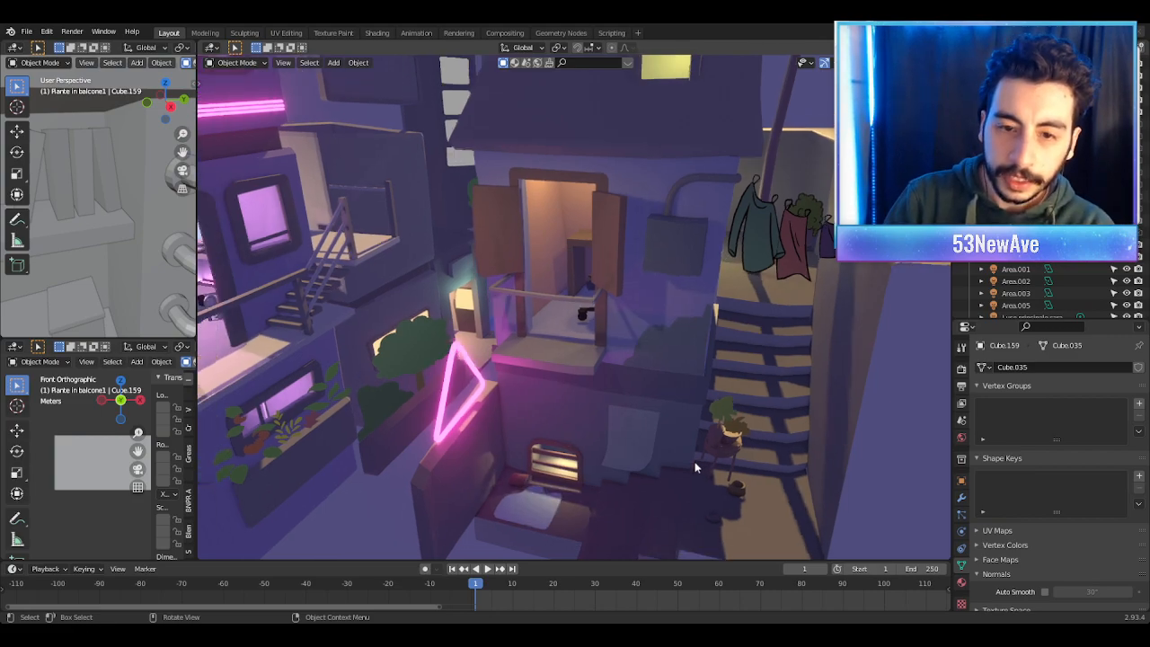
scroll(695, 468, "down", 6)
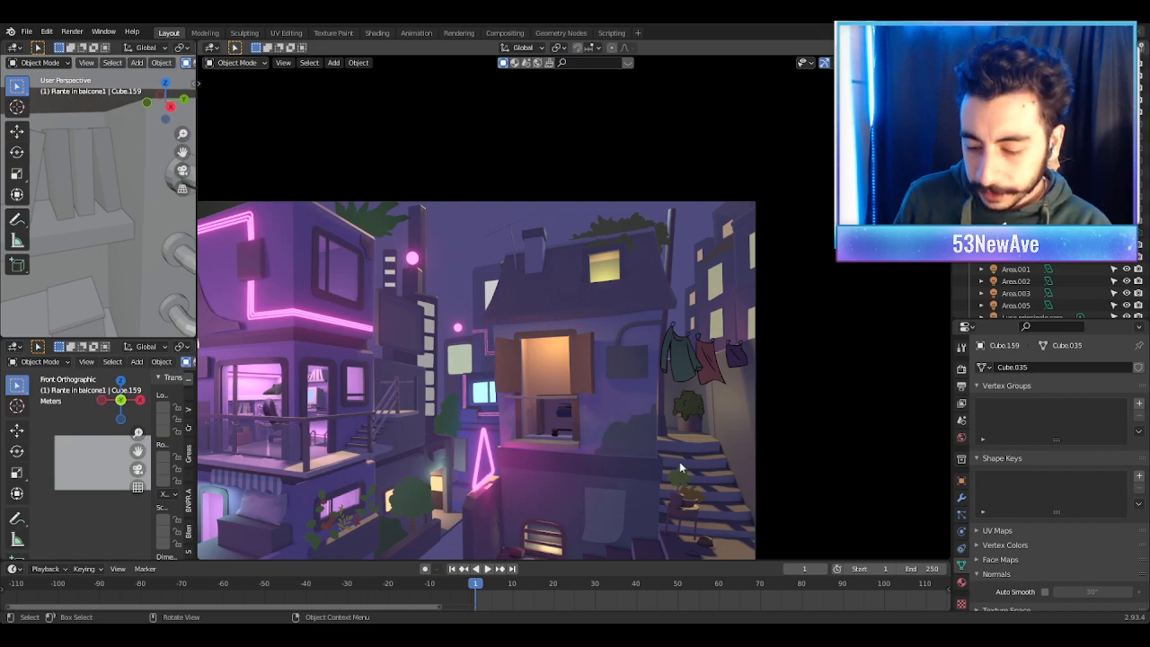
scroll(599, 361, "down", 2)
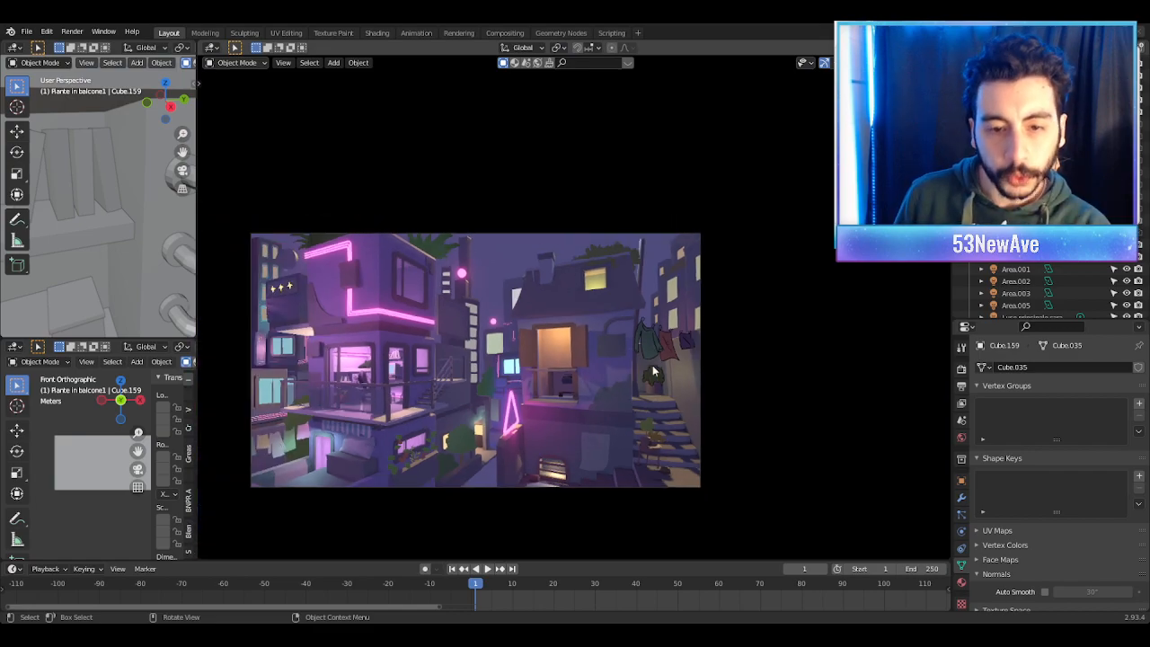
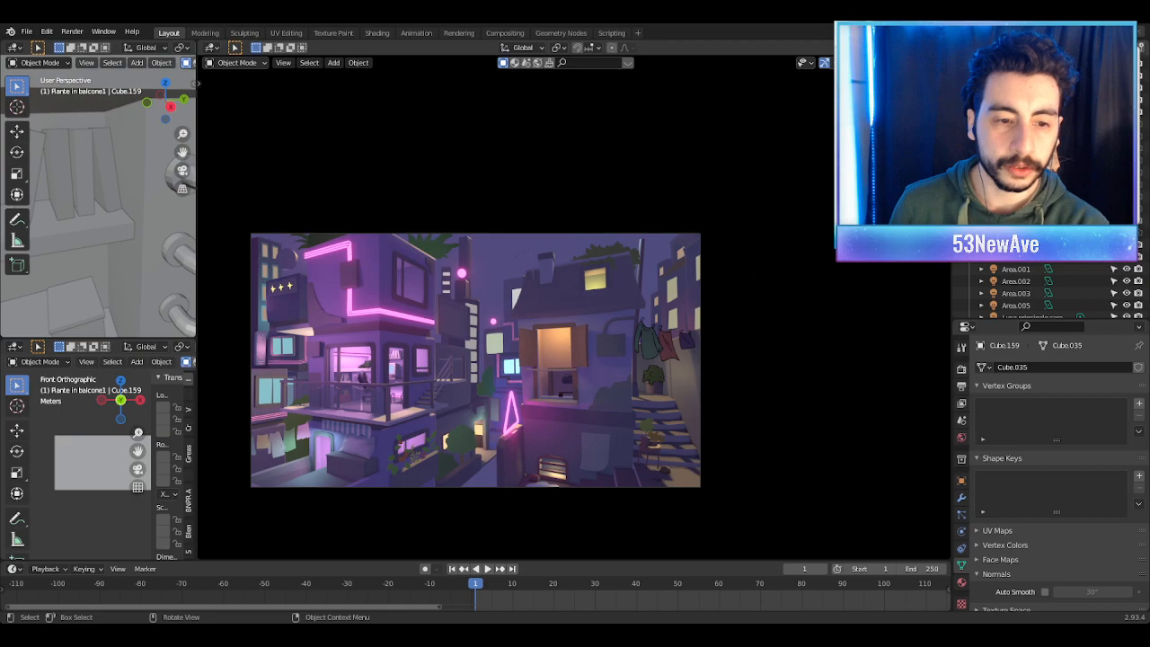
Step: Examine both buildings and the alley between them from several angles around the street scene
middle_click_drag(377, 438, 612, 436)
scroll(559, 426, "down", 2)
scroll(650, 430, "up", 4)
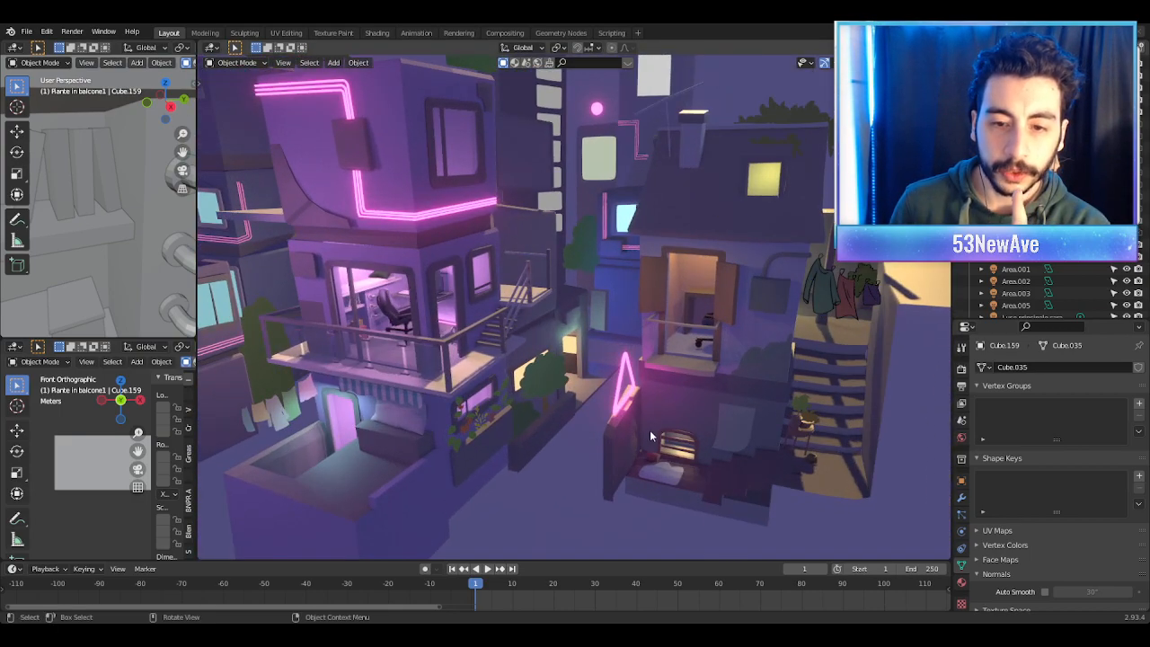
mouse_move(695, 415)
middle_mouse_down()
mouse_move(683, 404)
mouse_move(699, 398)
middle_mouse_up()
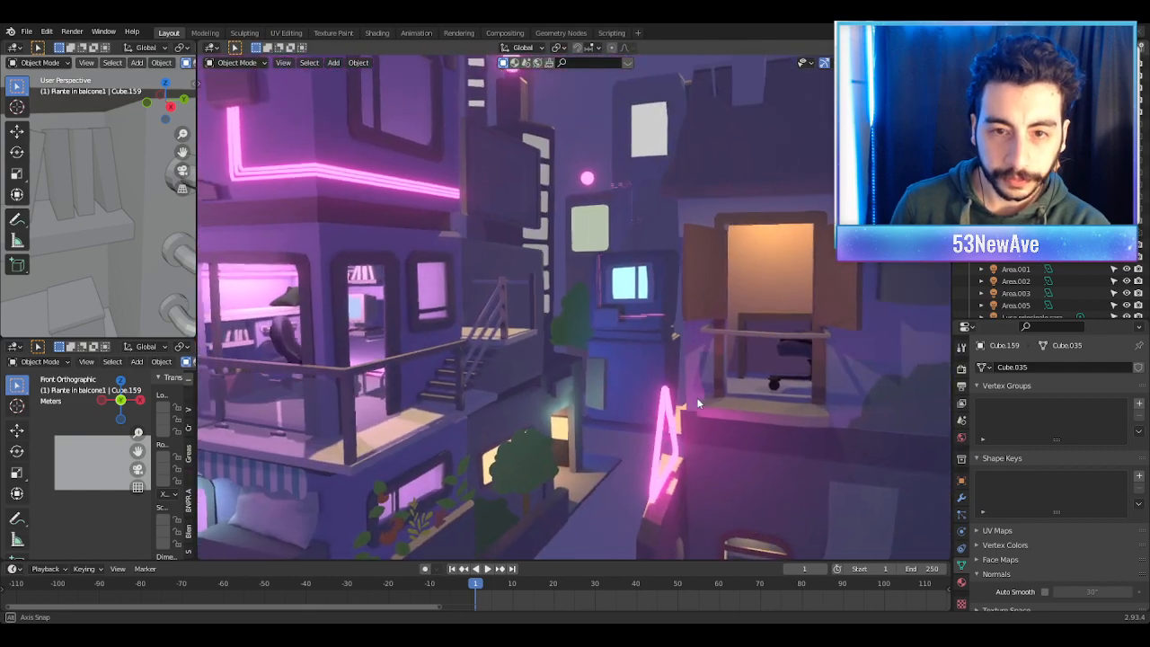
scroll(698, 398, "down", 2)
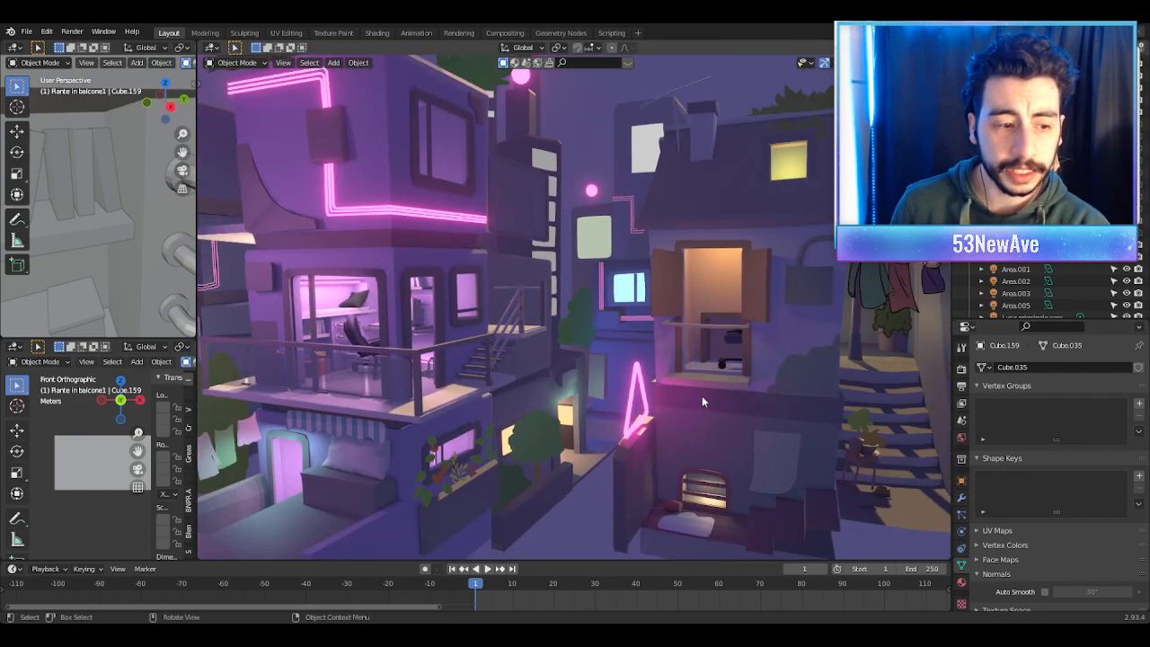
scroll(702, 396, "down", 3)
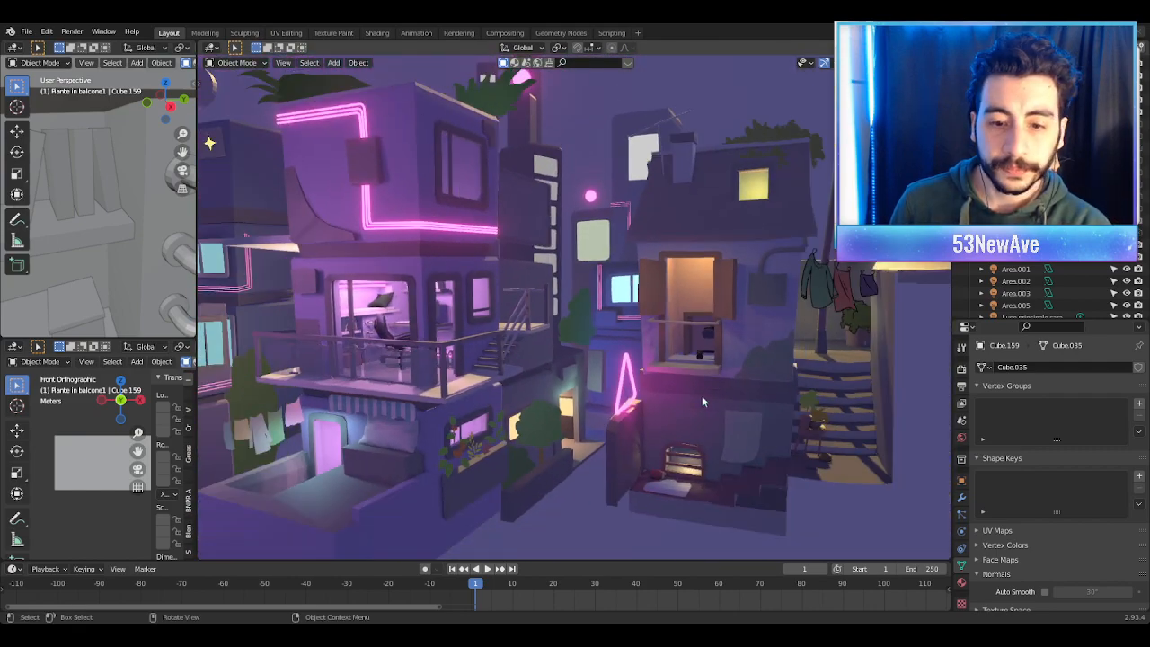
mouse_move(740, 402)
middle_mouse_down()
mouse_move(691, 407)
mouse_move(759, 407)
mouse_move(747, 401)
middle_mouse_up()
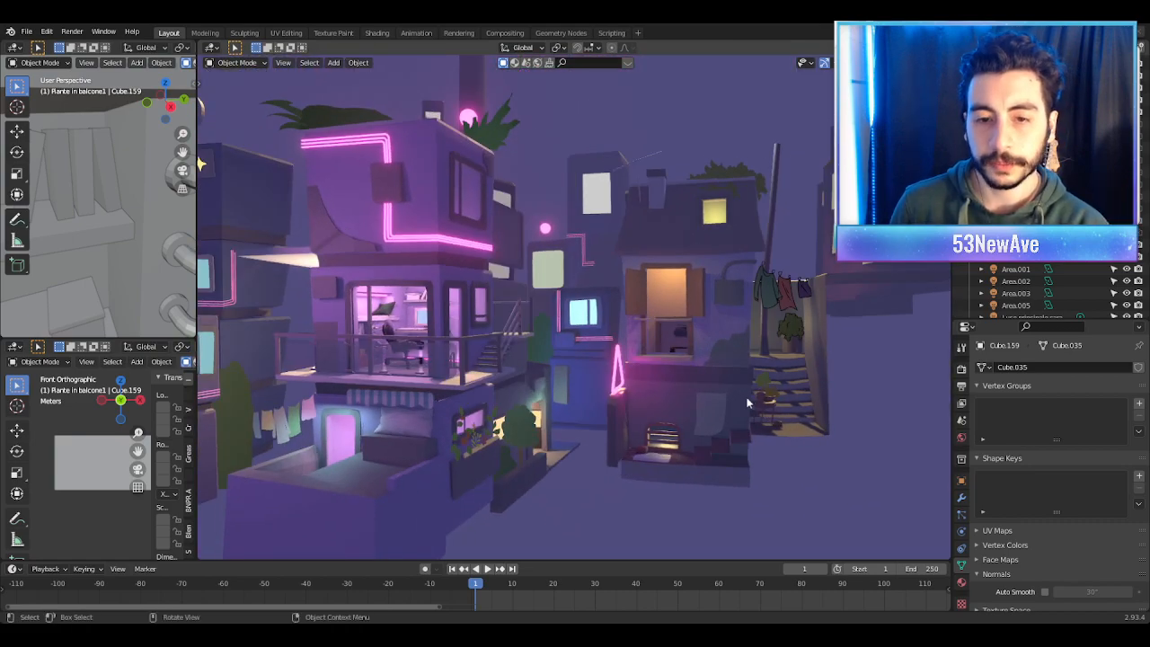
middle_click_drag(573, 397, 599, 389)
scroll(575, 377, "up", 3)
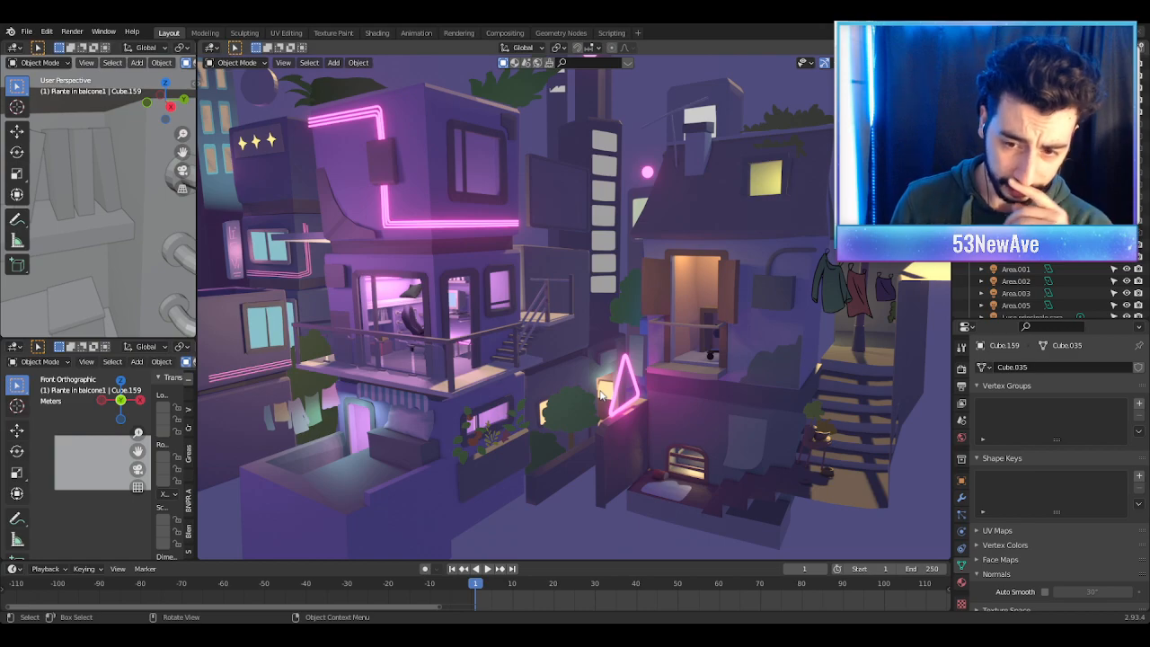
Step: Examine the side staircase and the potted plants on the stool up close, and return to the full camera view
middle_click_drag(901, 421, 519, 358, "shift")
scroll(644, 292, "up", 5)
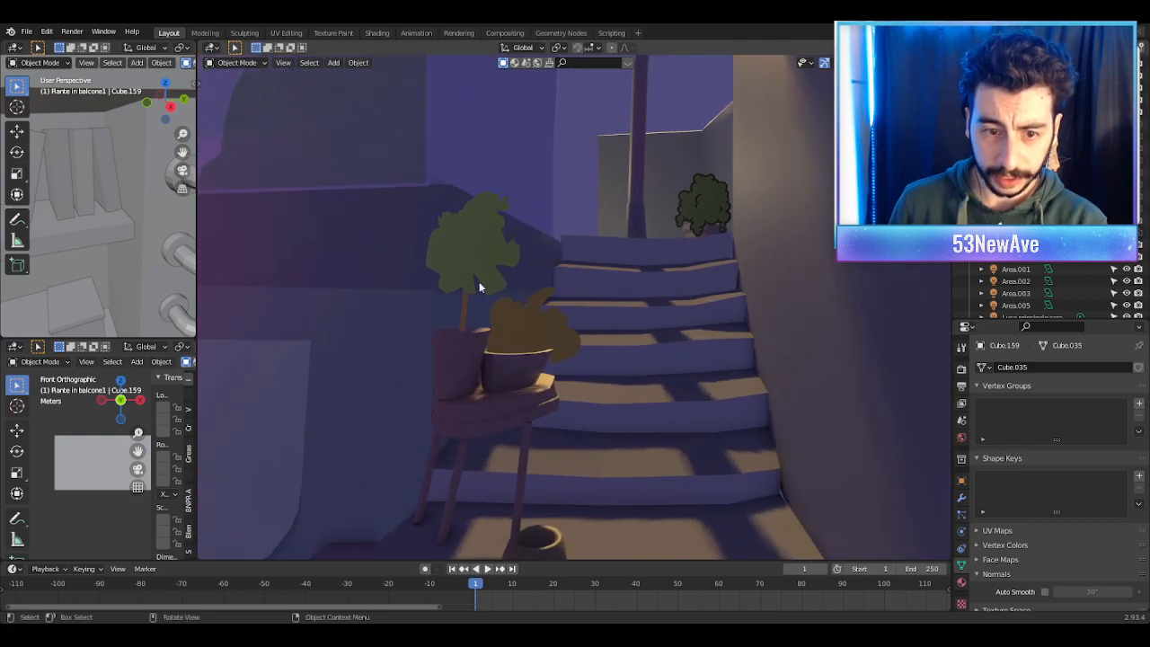
middle_click_drag(444, 356, 652, 385)
scroll(650, 391, "up", 6)
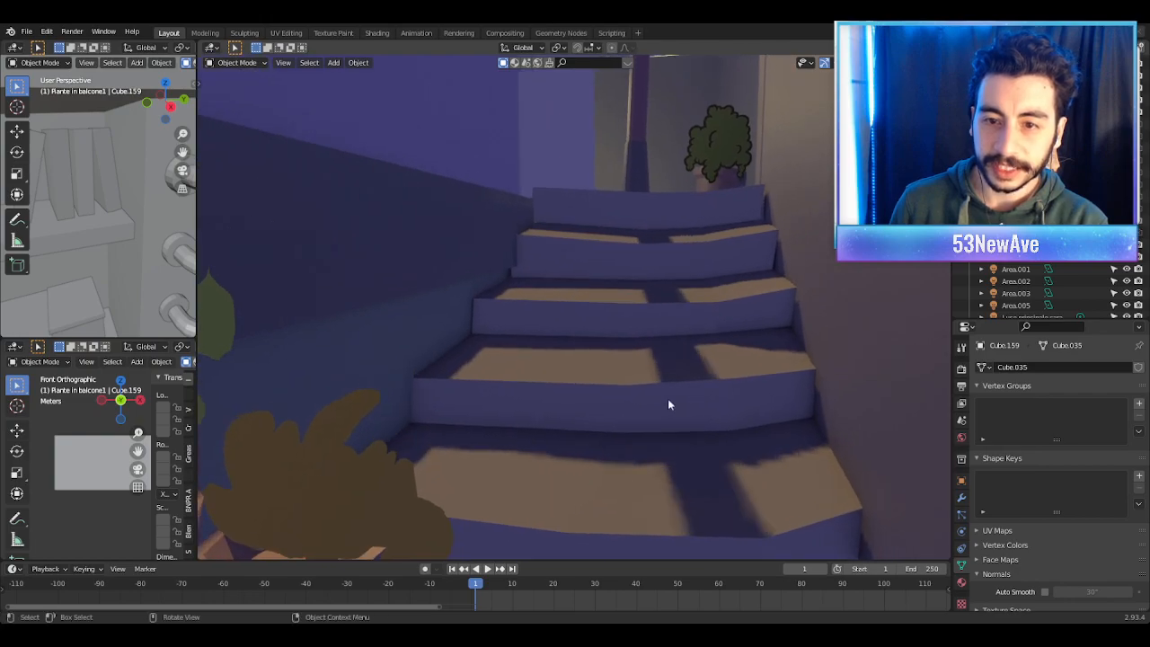
scroll(732, 333, "up", 4)
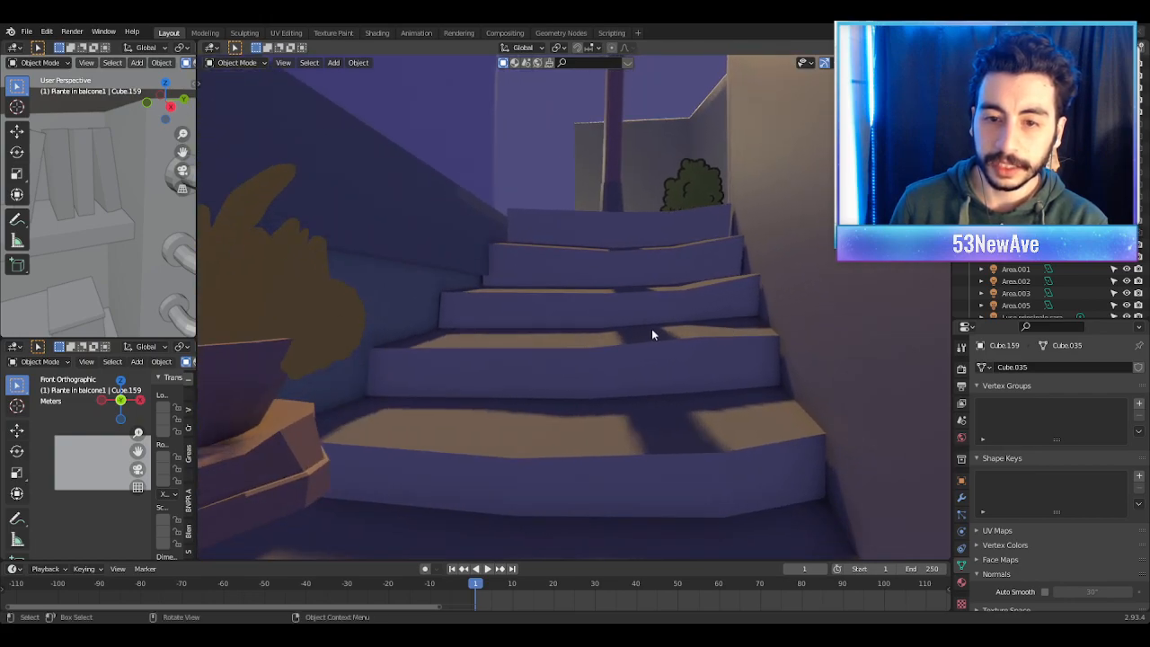
scroll(651, 335, "down", 5)
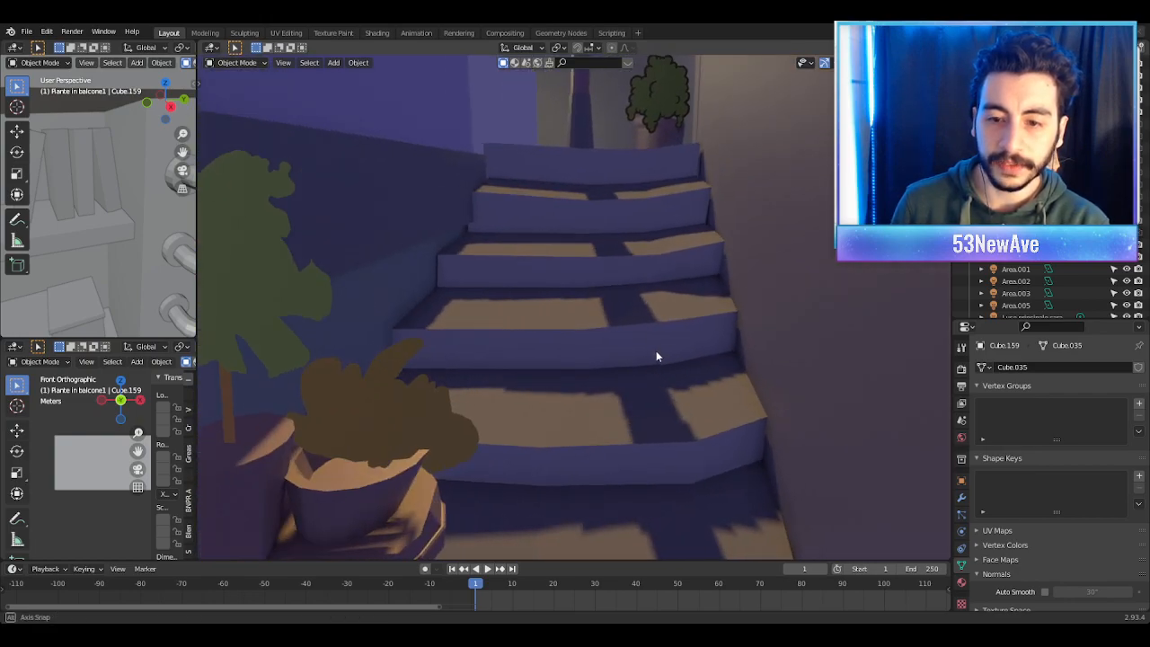
scroll(657, 355, "down", 2)
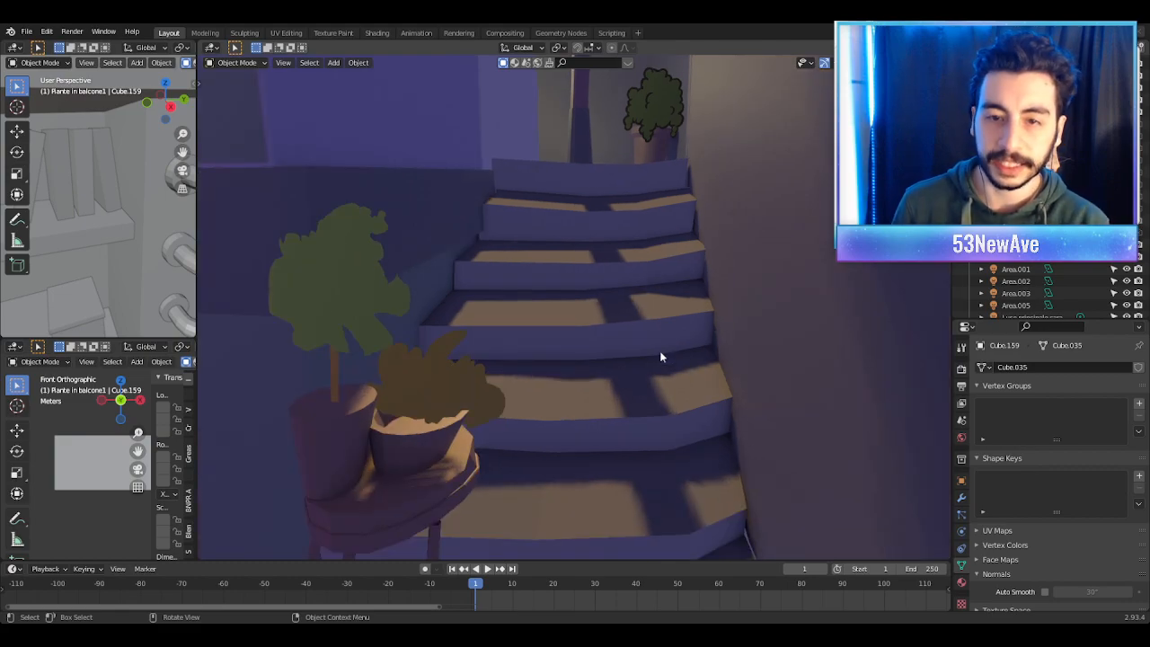
middle_click_drag(653, 268, 634, 225)
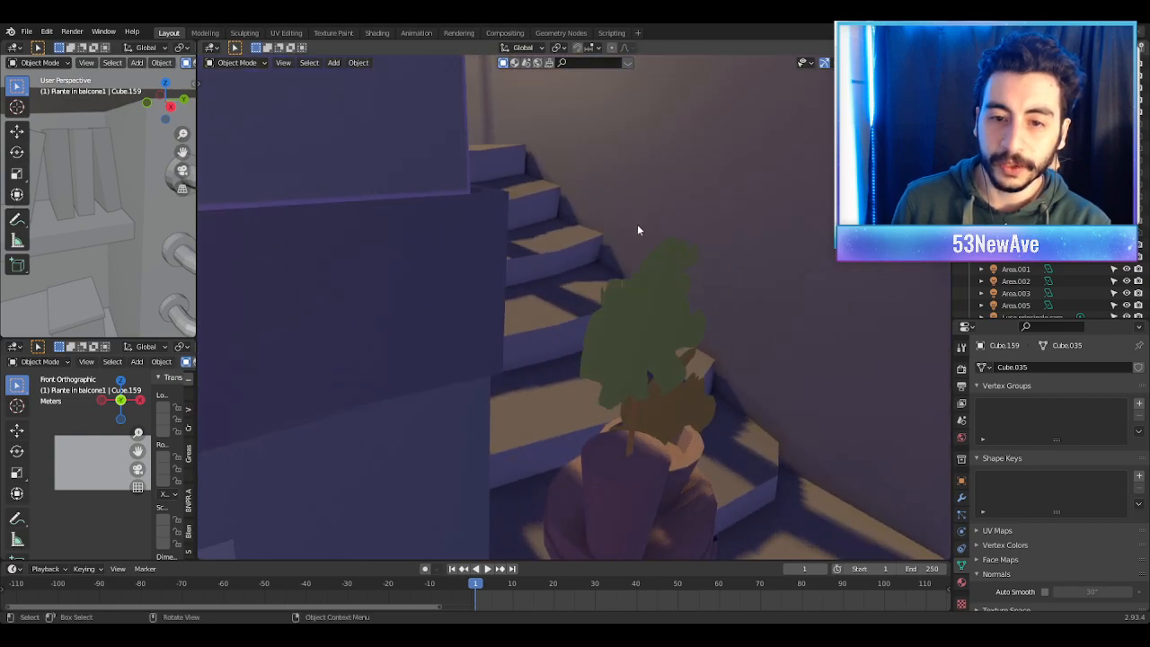
scroll(637, 225, "down", 4)
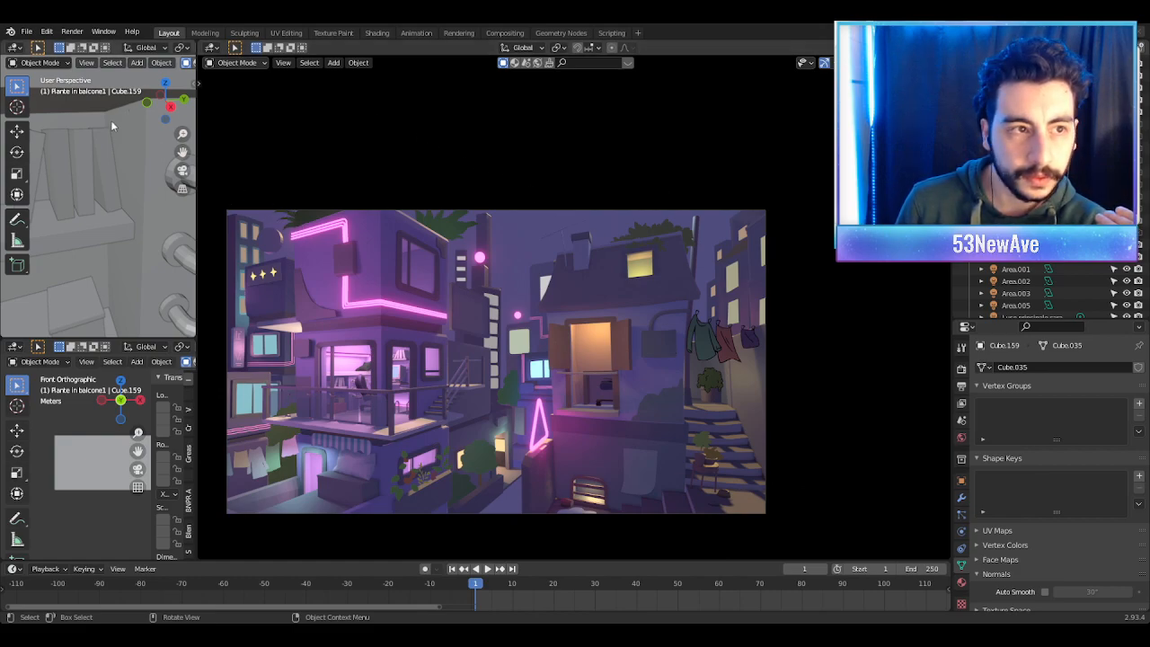
Step: Open the recent file Banner NEW1.9.1.blend without saving the current scene, and turn on the main viewport's overlays
left_click(22, 34)
mouse_move(101, 70)
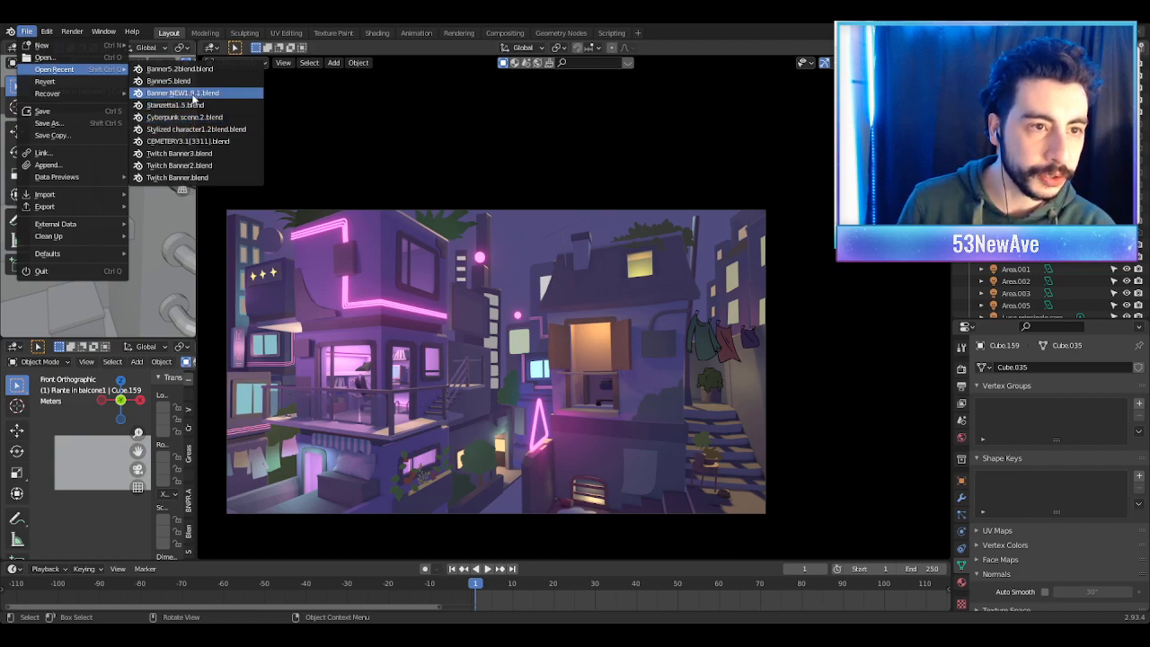
left_click(189, 94)
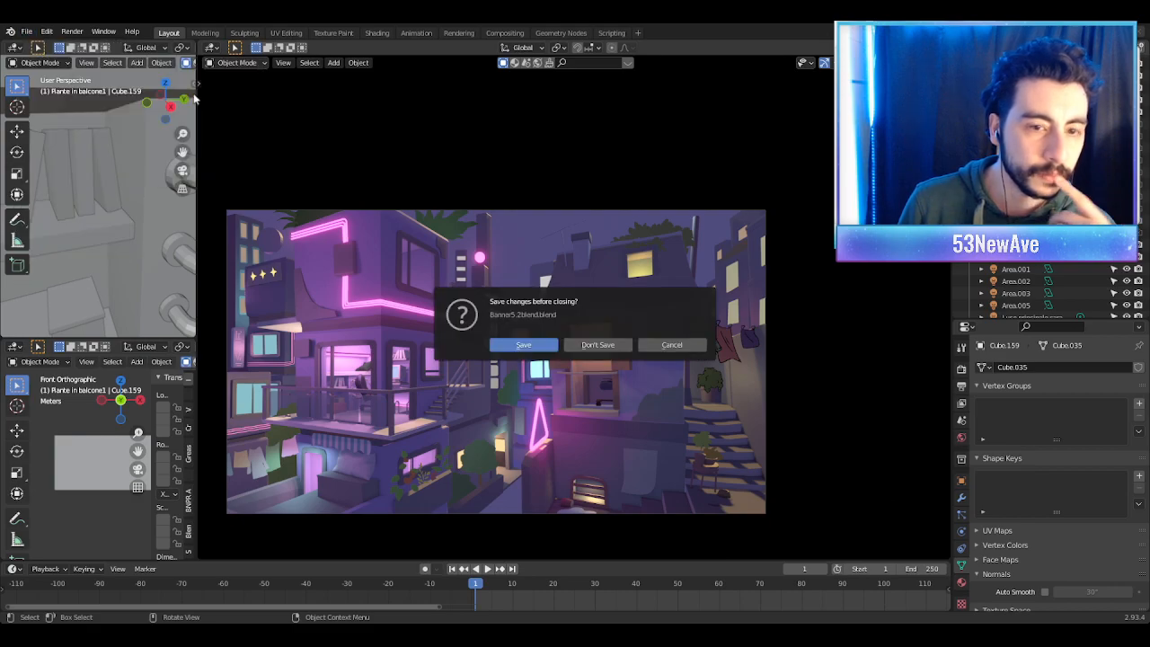
left_click(595, 348)
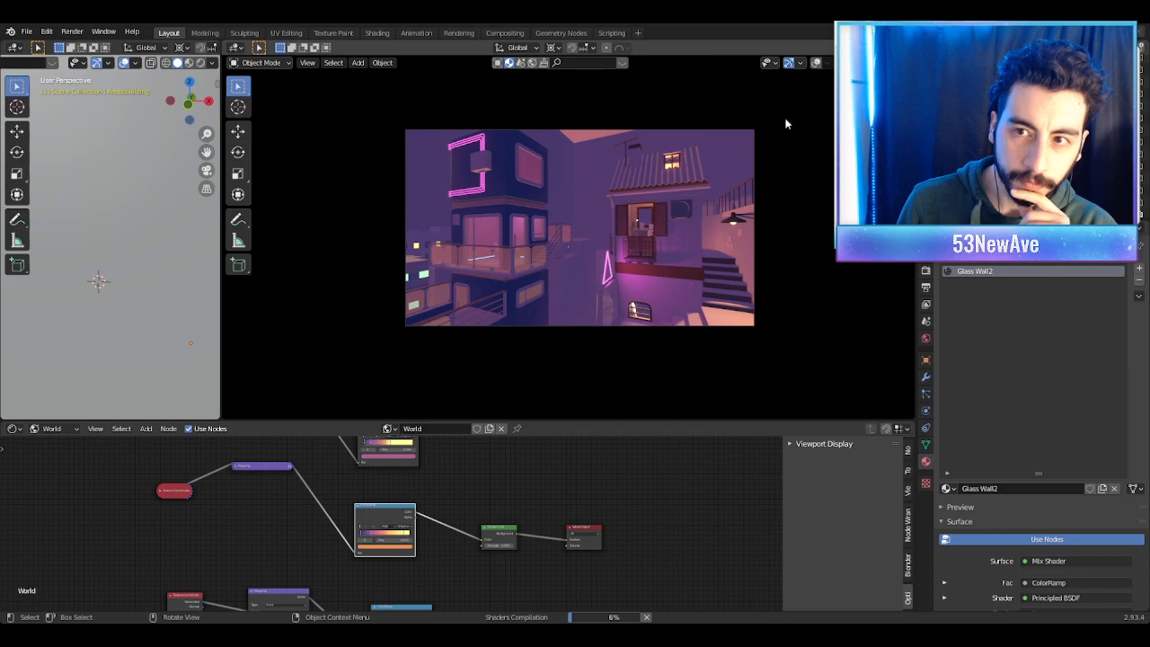
left_click(816, 64)
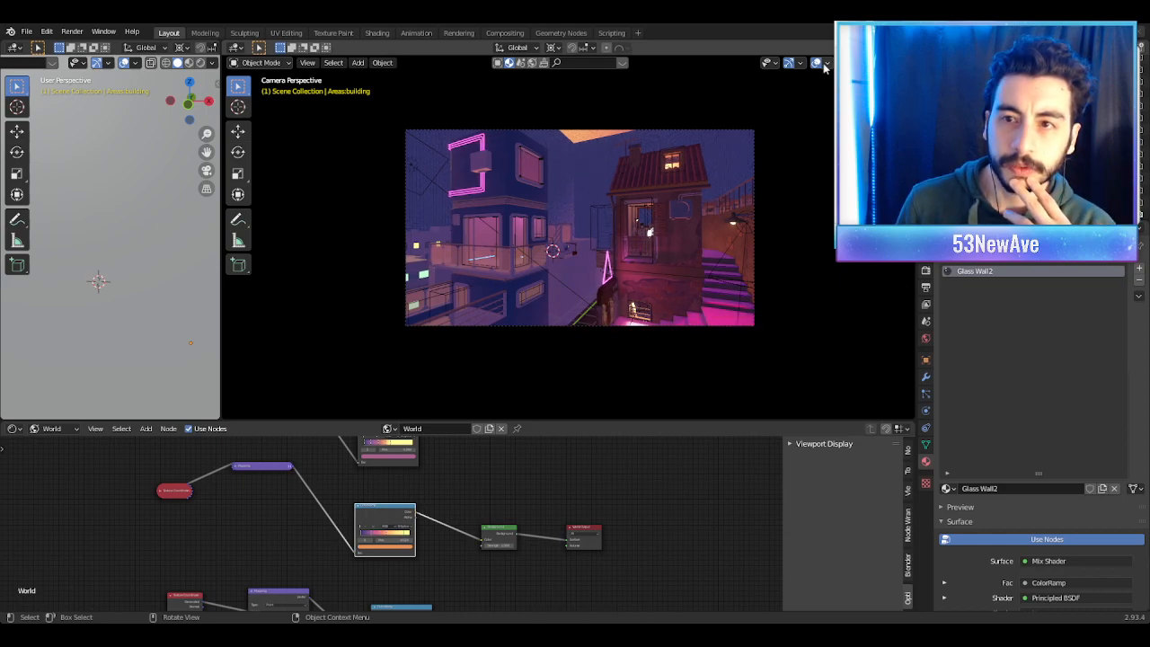
Step: Delete the large background dome enclosing the city, return to the camera view, and turn off the main viewport's overlays
scroll(616, 138, "up", 3)
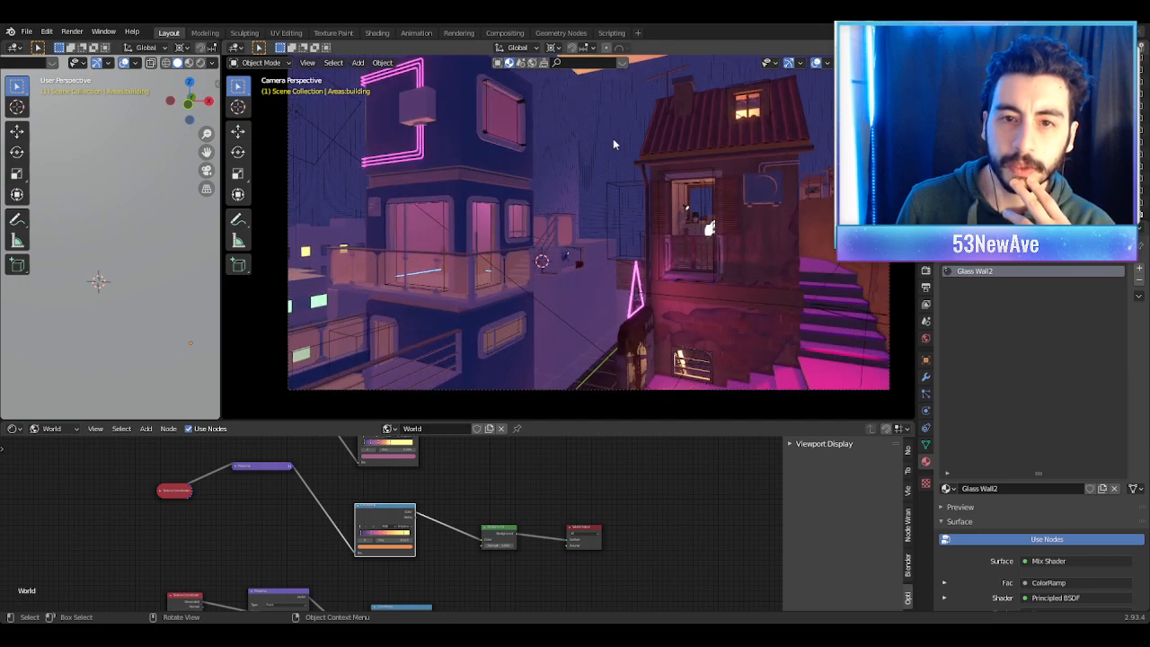
scroll(611, 141, "up", 5)
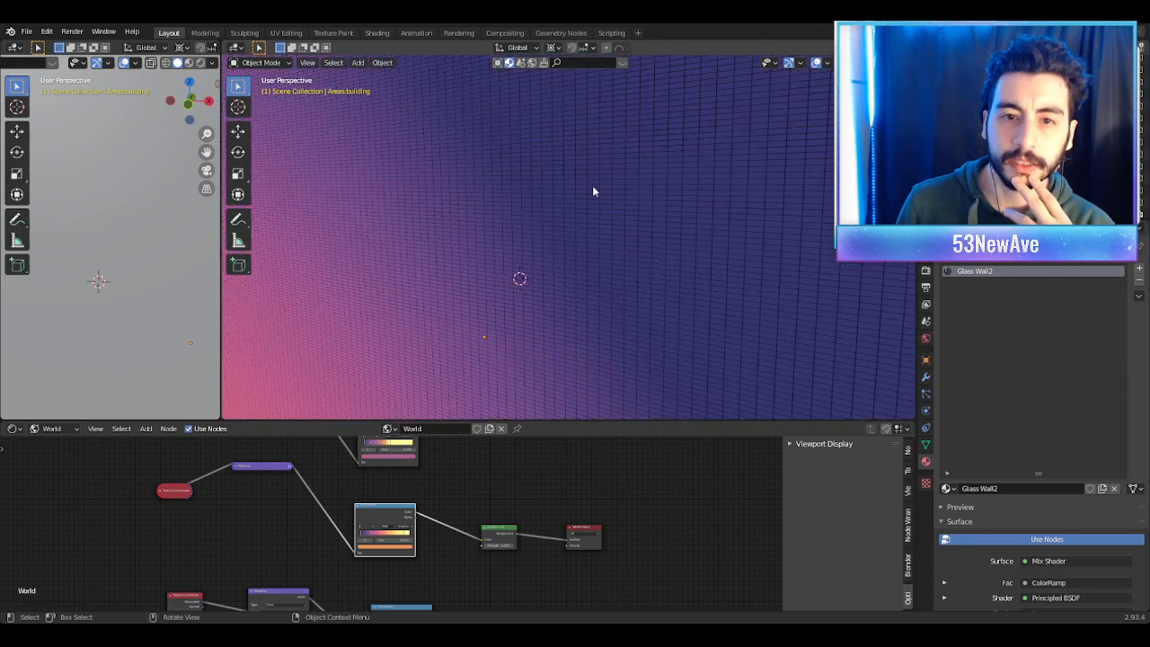
middle_click_drag(801, 93, 635, 193)
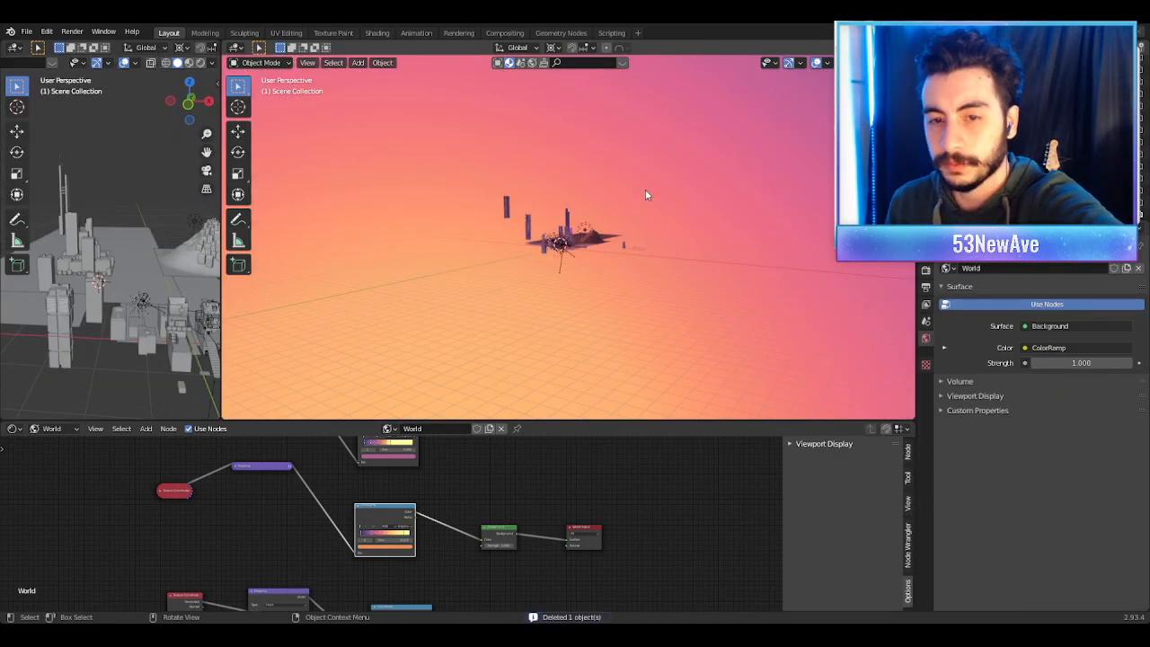
key("KP_0")
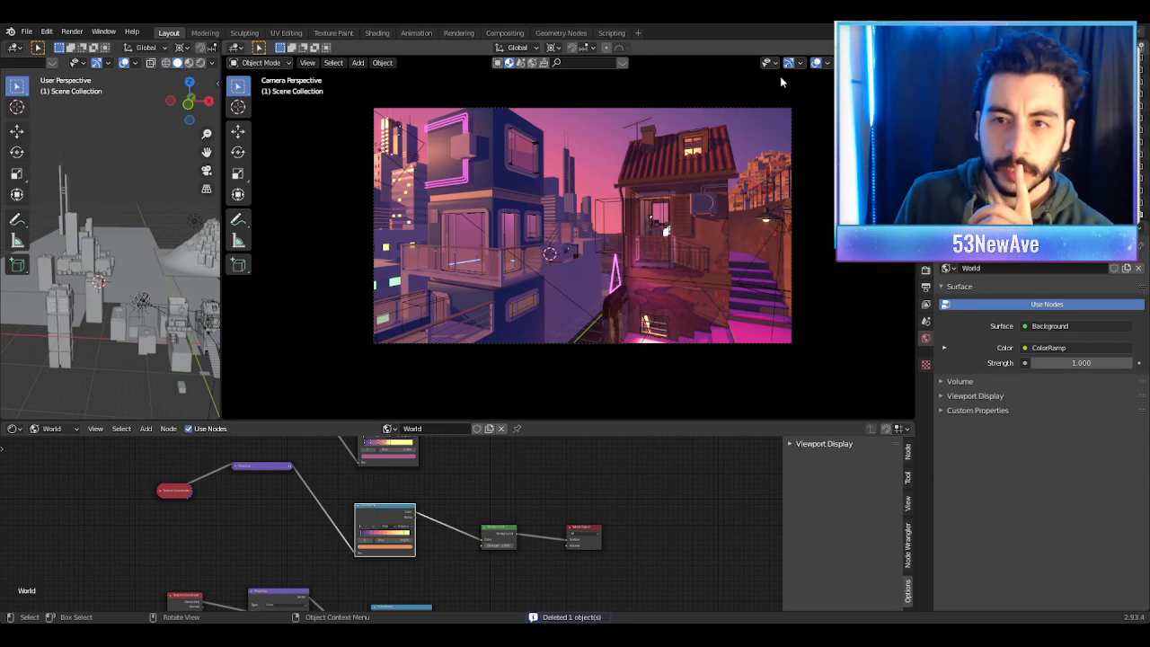
left_click(818, 62)
scroll(720, 168, "up", 1)
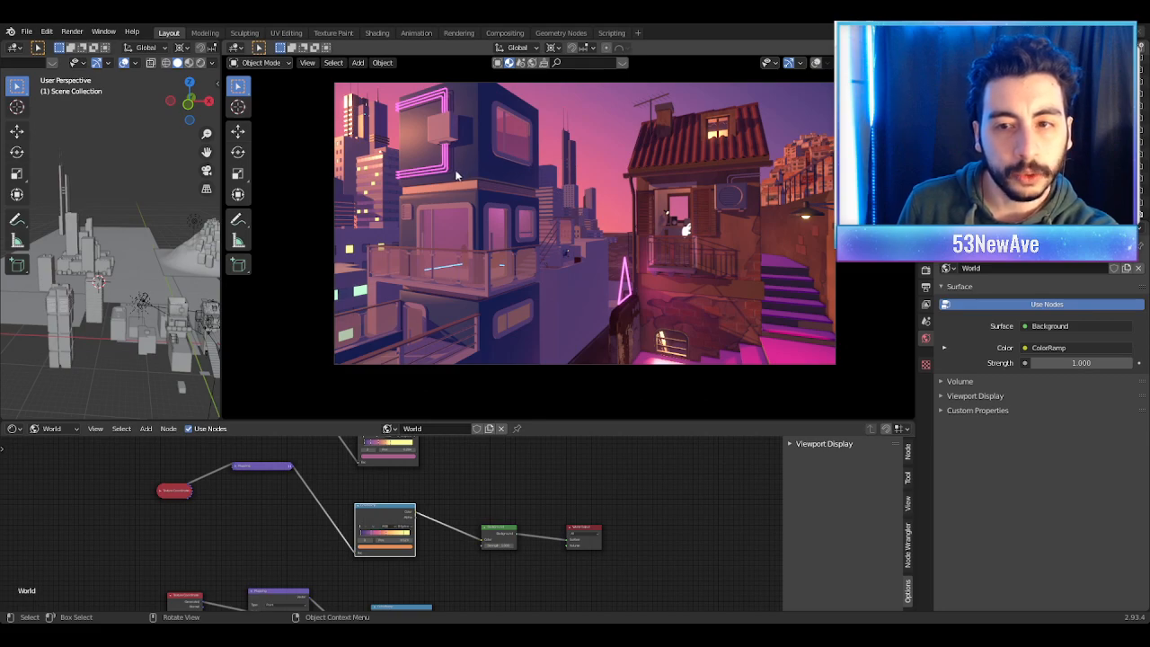
Step: Examine the blue neon building and the skyline behind it up close, and return to the full camera view
left_click(818, 154)
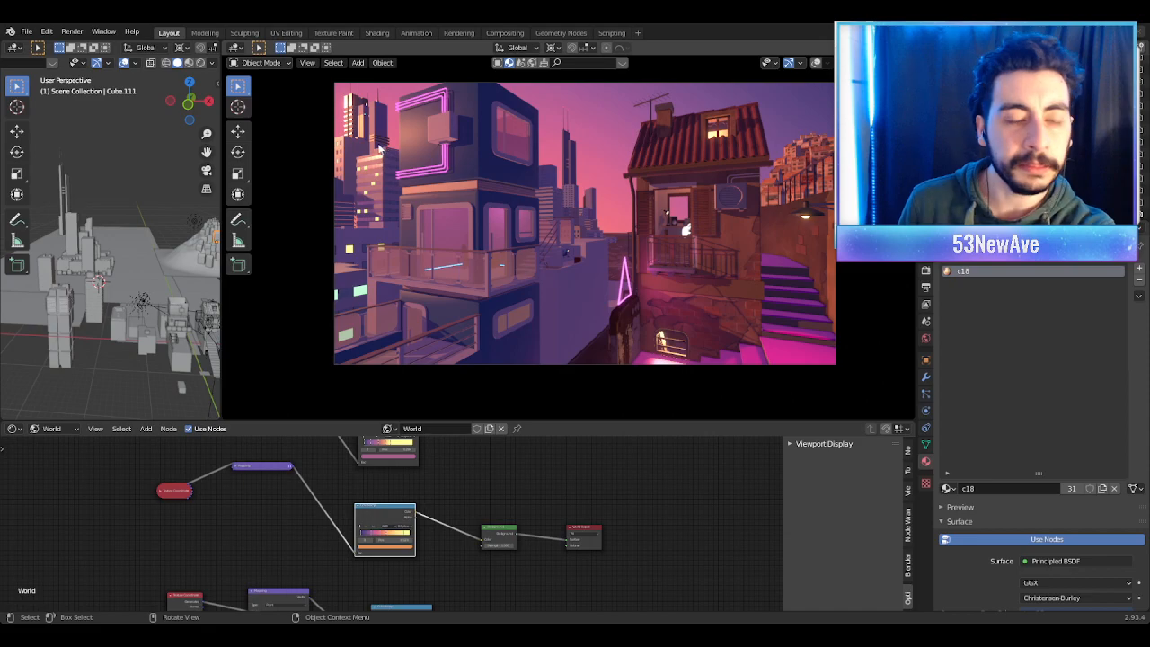
scroll(366, 142, "up", 1)
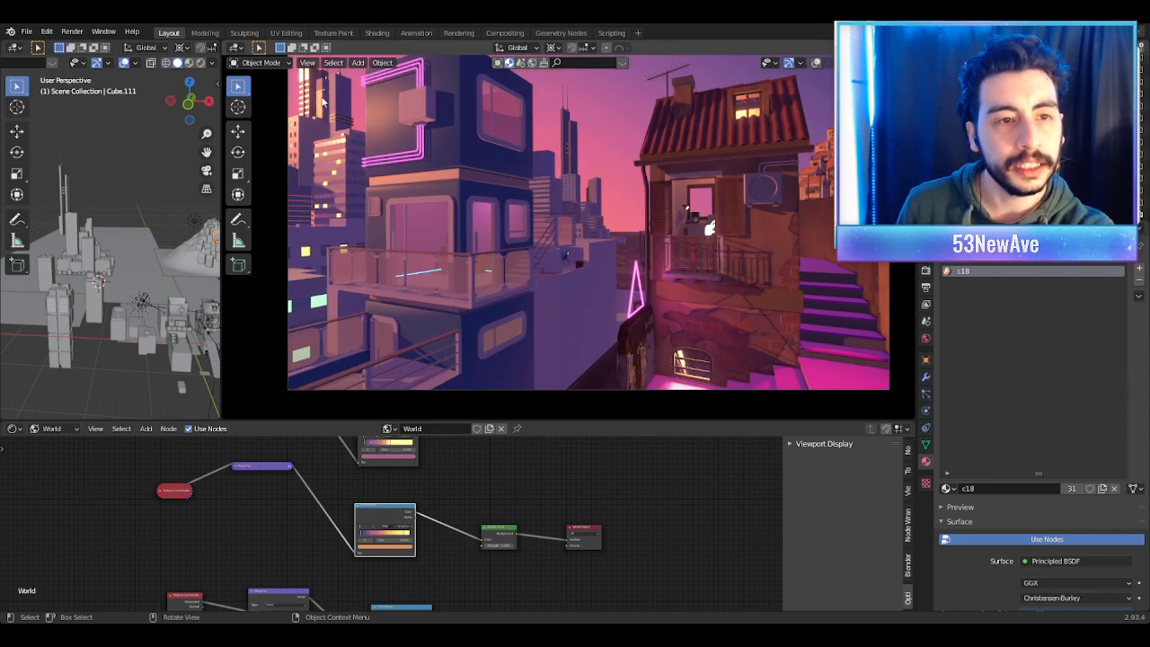
scroll(340, 115, "up", 1)
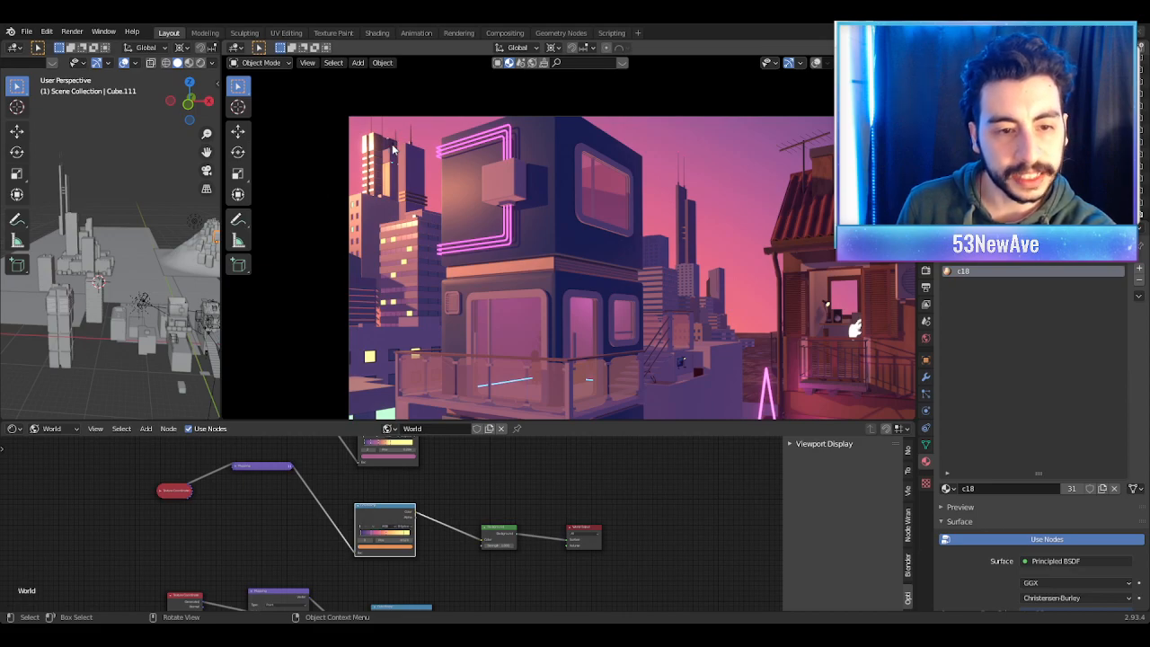
scroll(393, 149, "down", 2)
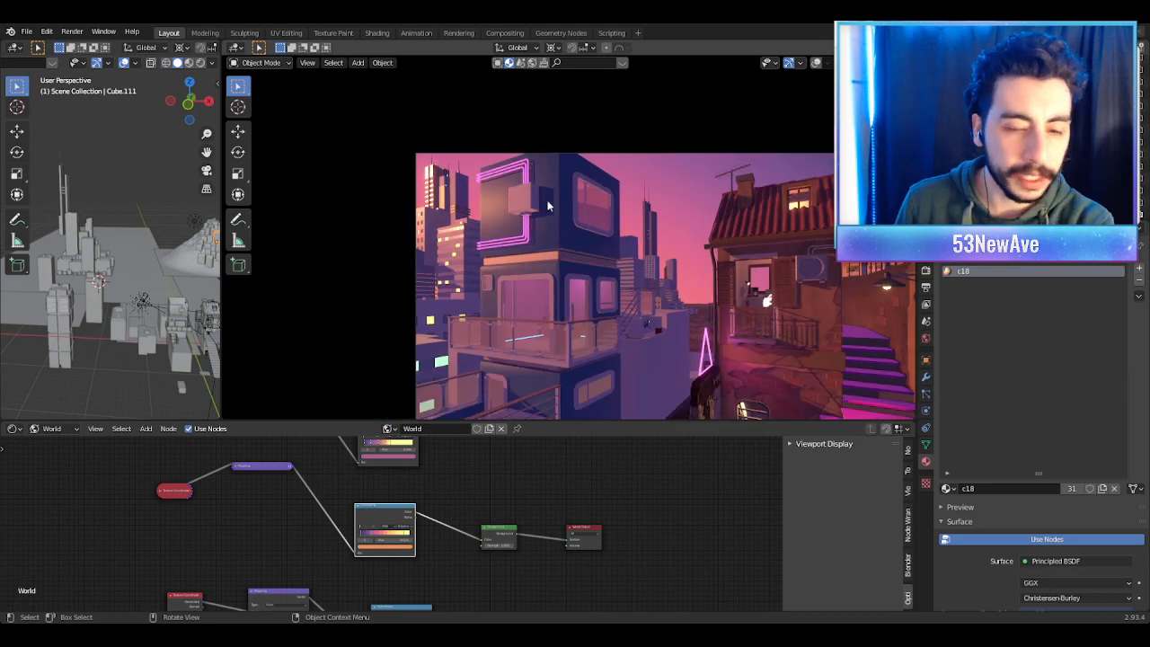
key("Home")
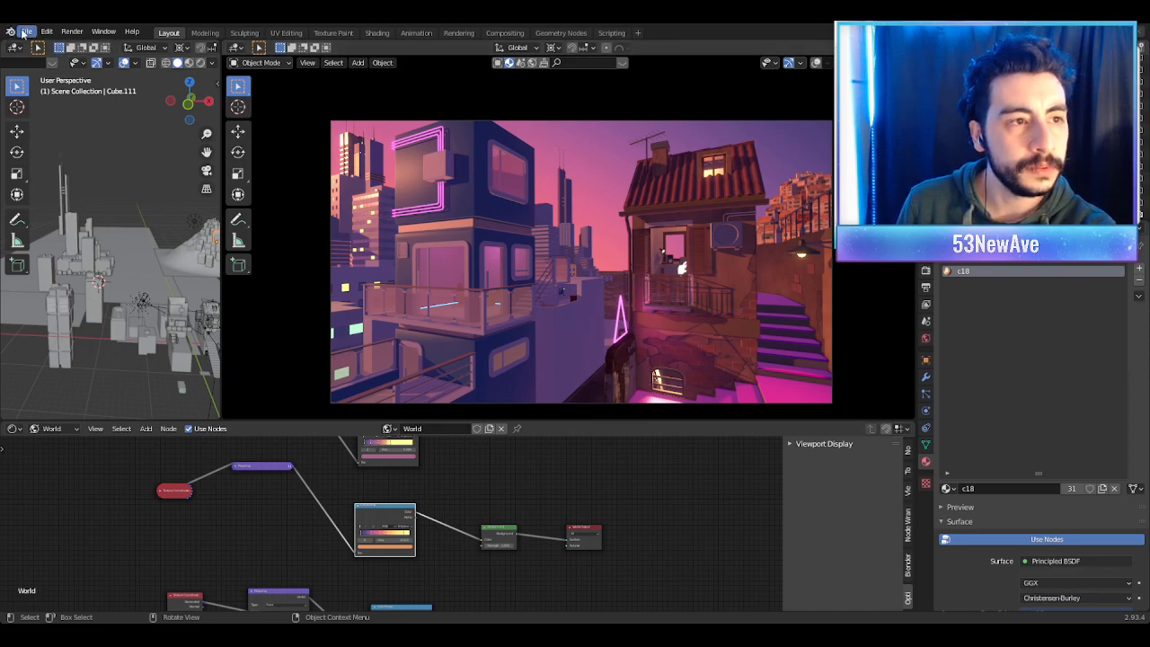
Step: Examine the brick house's balcony, air conditioner, barred basement window and side stairs up close
scroll(665, 226, "up", 4)
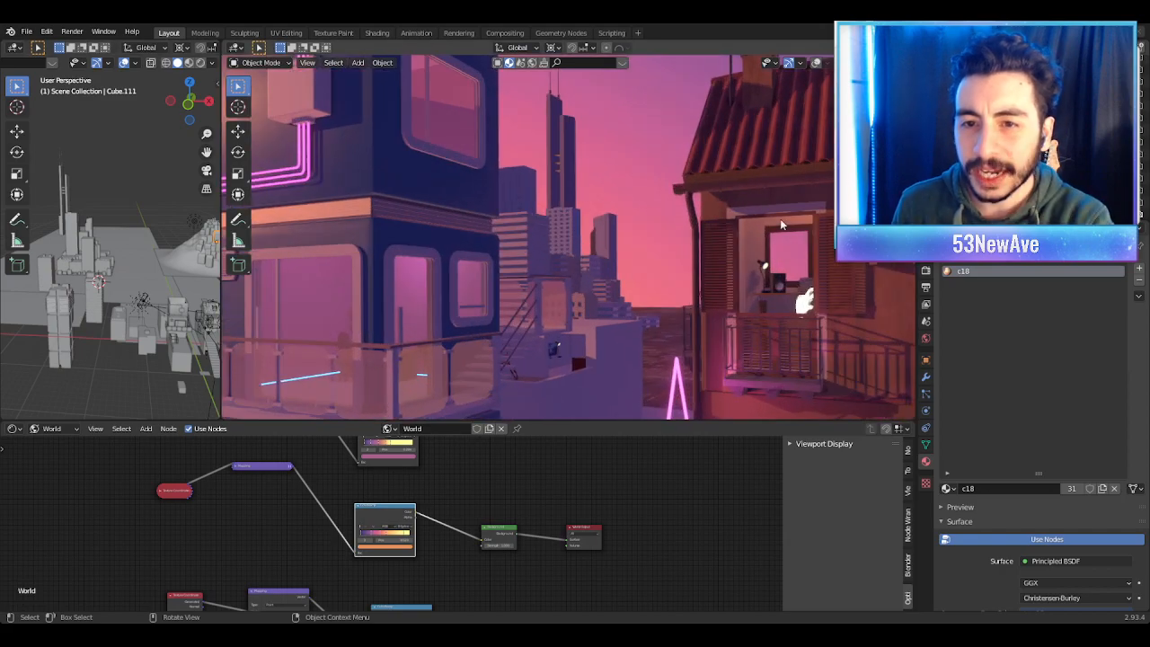
middle_click_drag(771, 217, 464, 169, "shift")
scroll(686, 228, "up", 2)
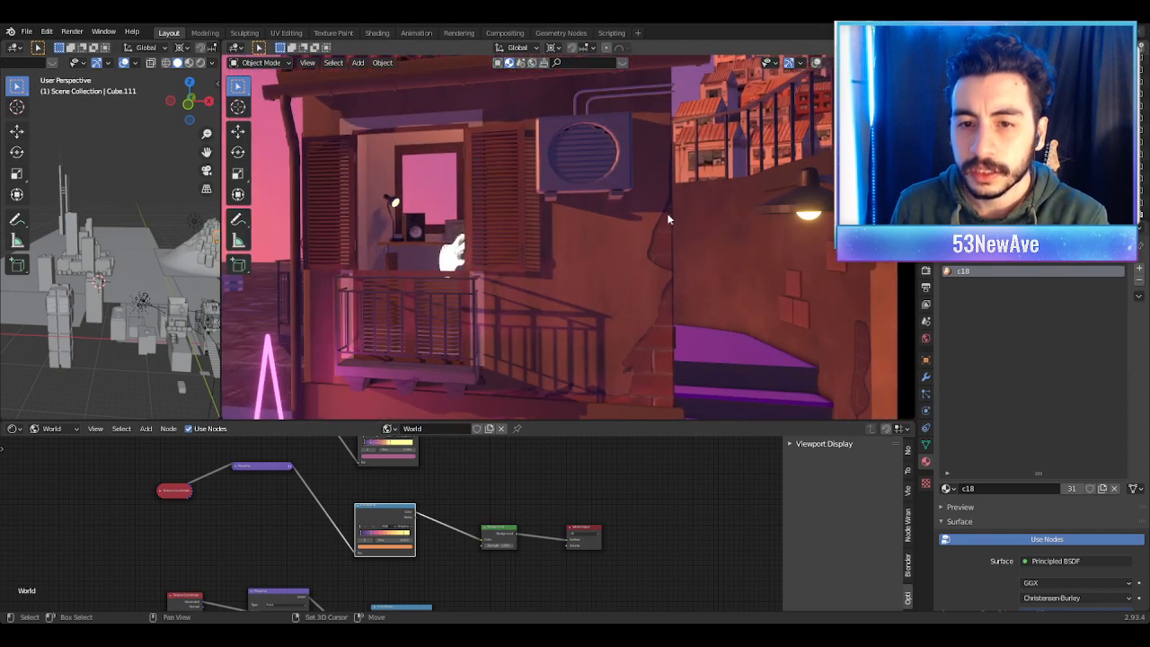
middle_click_drag(667, 213, 675, 70, "shift")
middle_click_drag(699, 339, 699, 257, "shift")
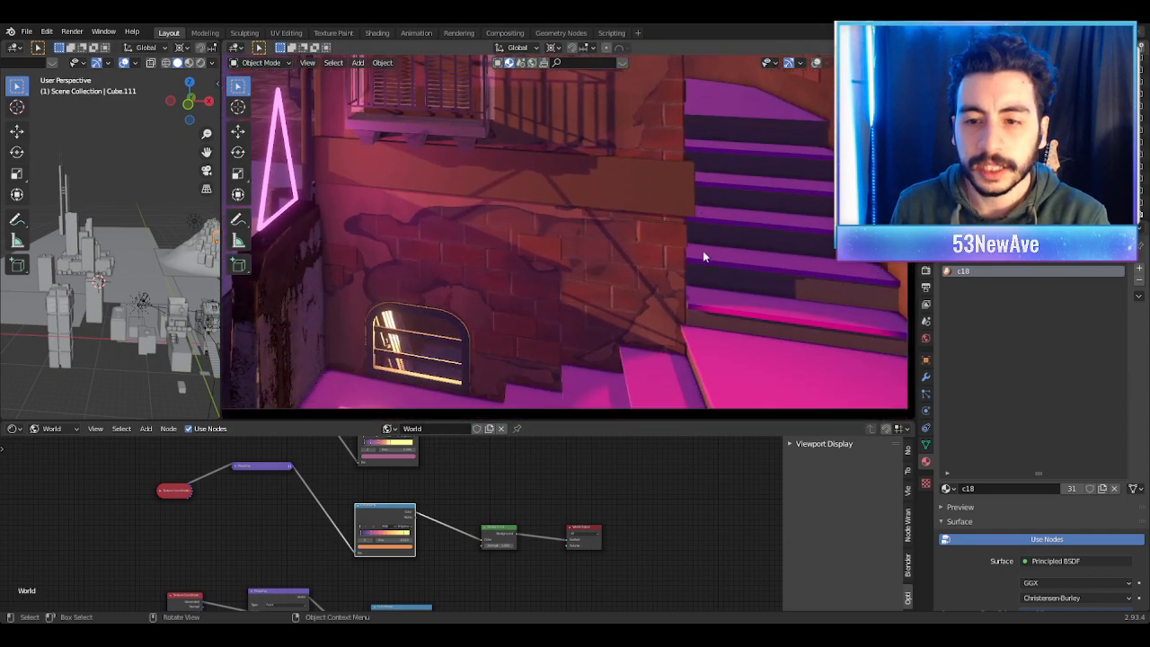
scroll(647, 258, "down", 1)
middle_click_drag(588, 260, 753, 305, "shift")
scroll(705, 277, "down", 3)
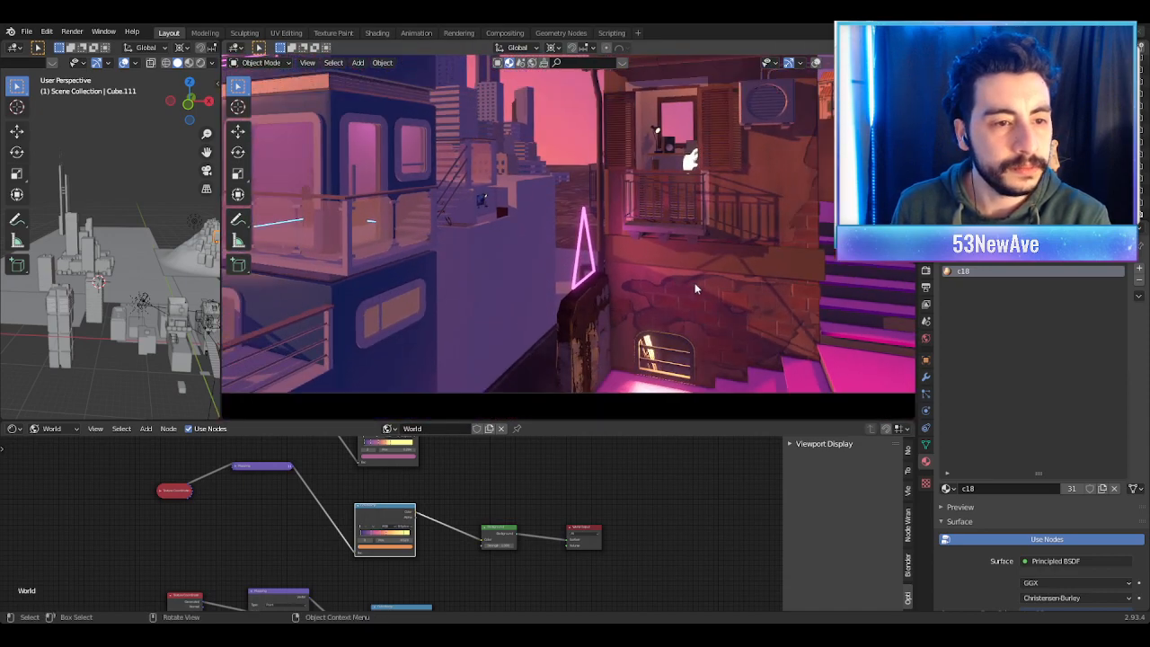
Step: Focus on the white guitar inside the house's room, and examine the furnished room and the whole building set from outside
middle_click_drag(533, 150, 423, 205, "shift")
left_click(616, 254)
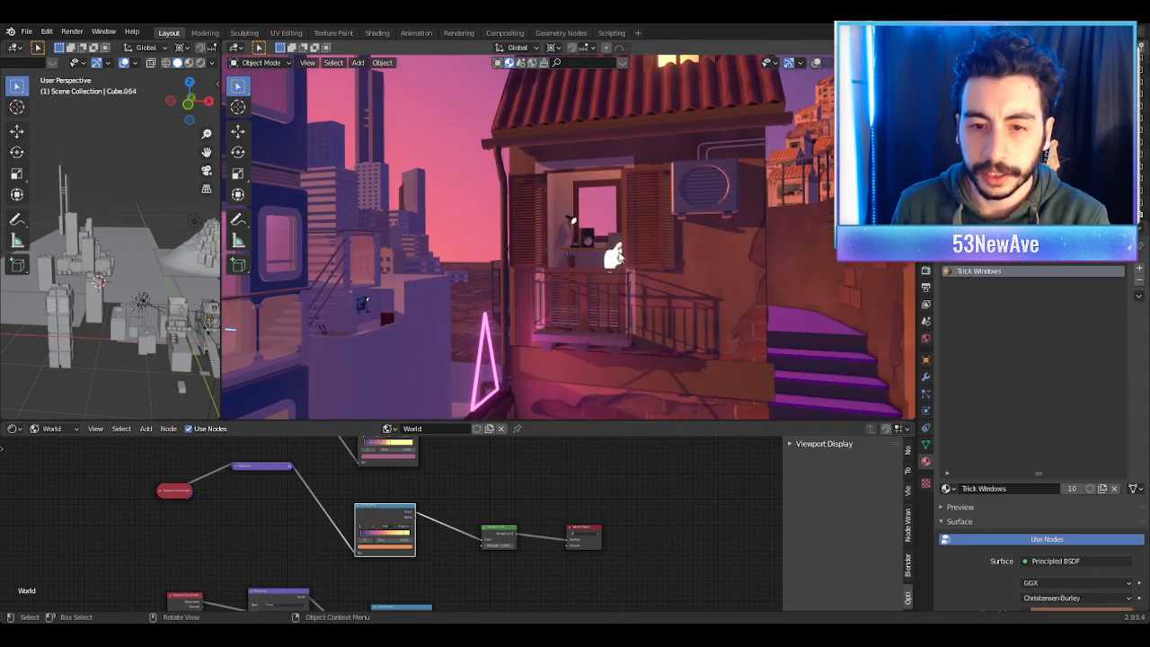
left_click(615, 255)
key("KP_Decimal")
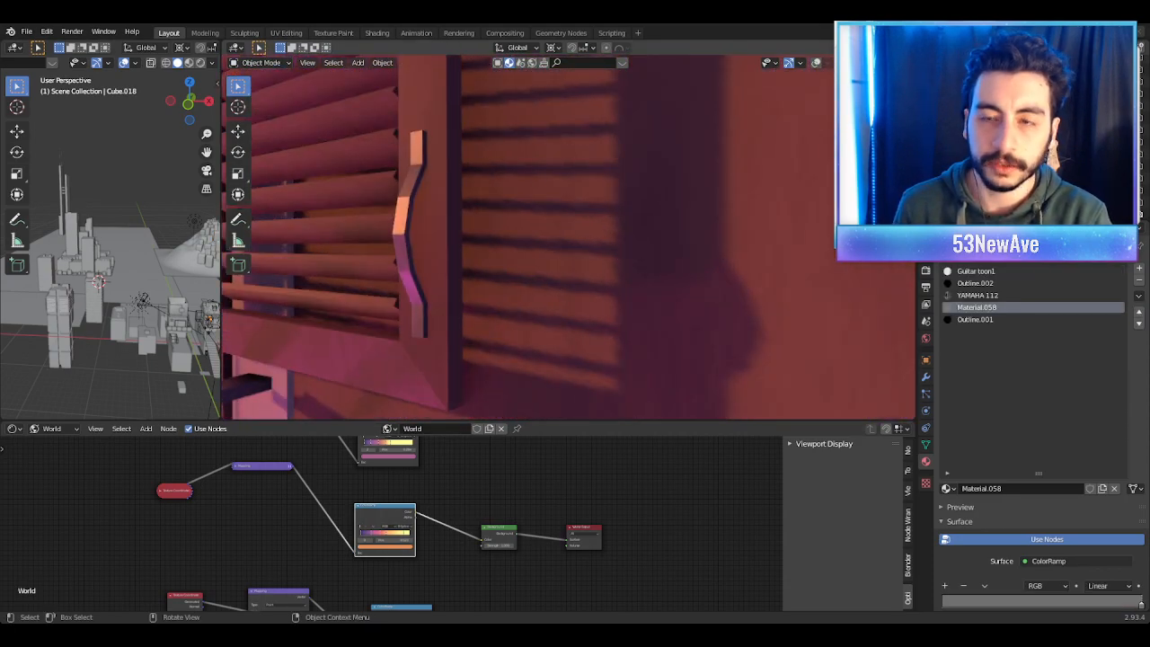
middle_click_drag(620, 310, 812, 101)
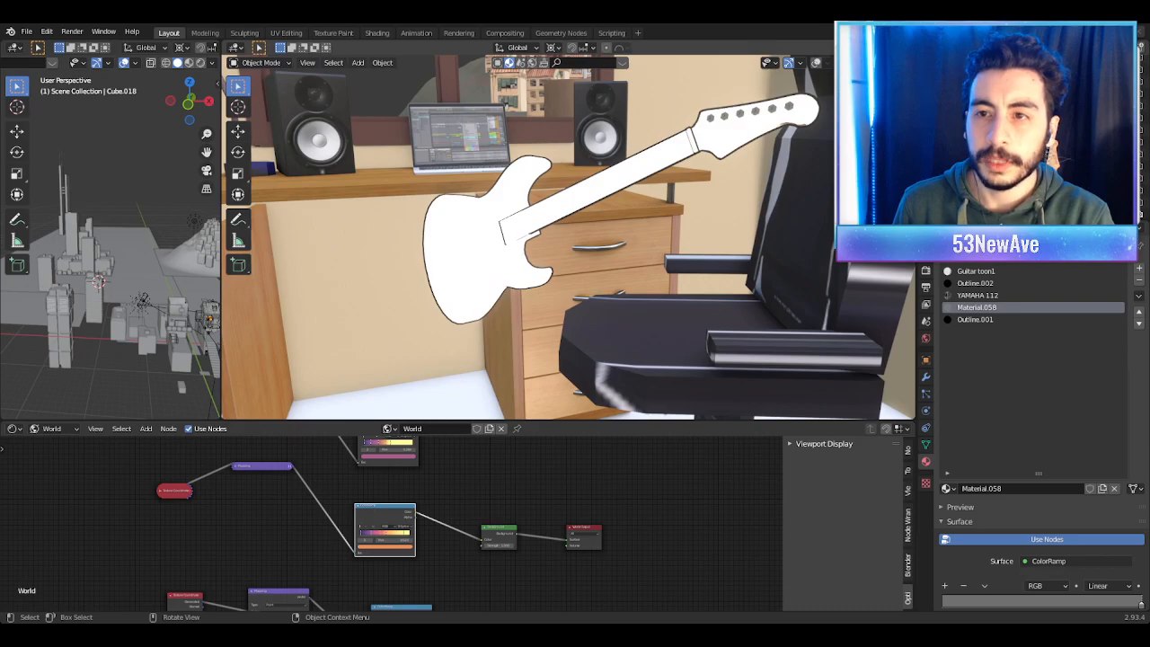
key("z")
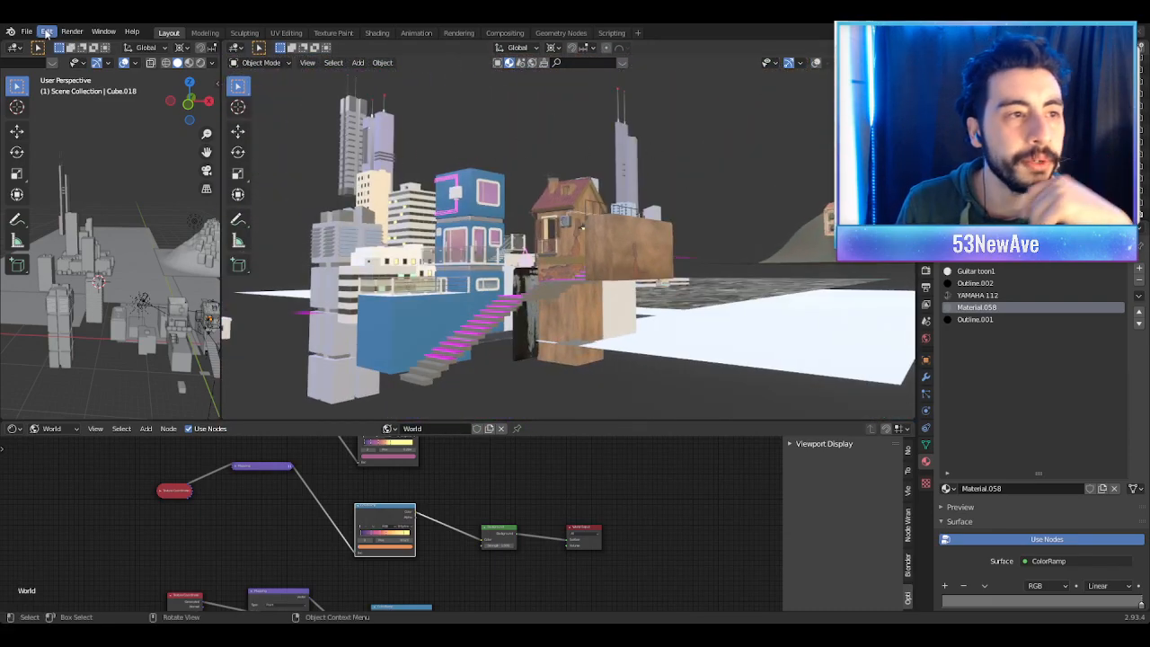
Step: Open the recent file Banner5.2blend.blend without saving the current scene
left_click(27, 32)
mouse_move(77, 70)
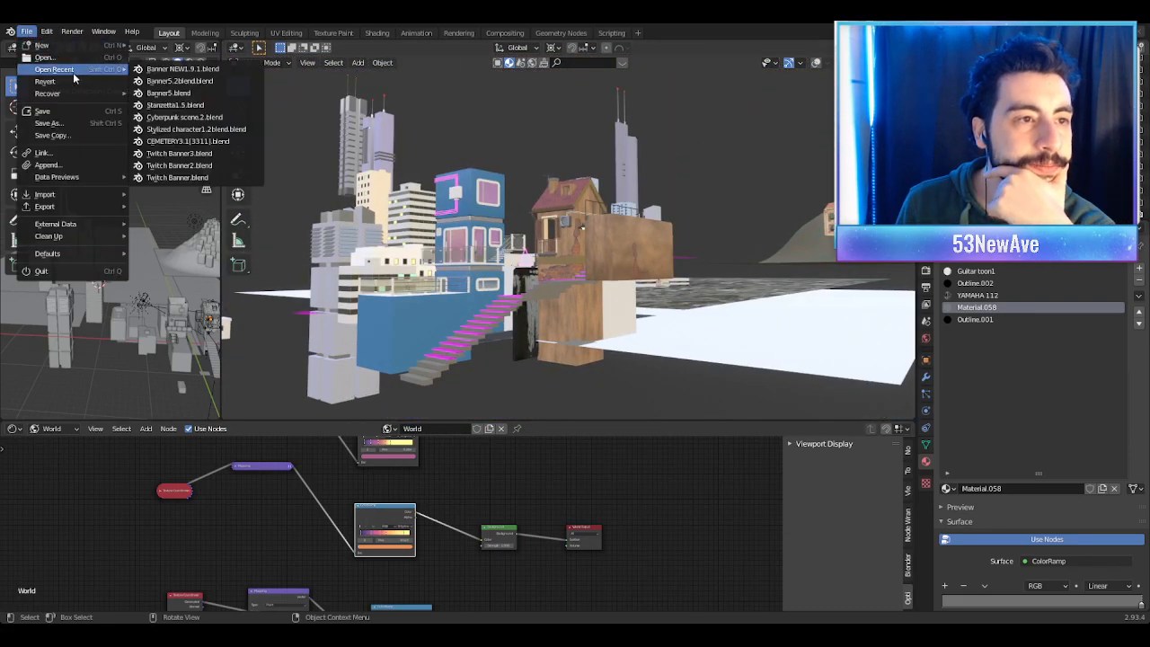
left_click(200, 82)
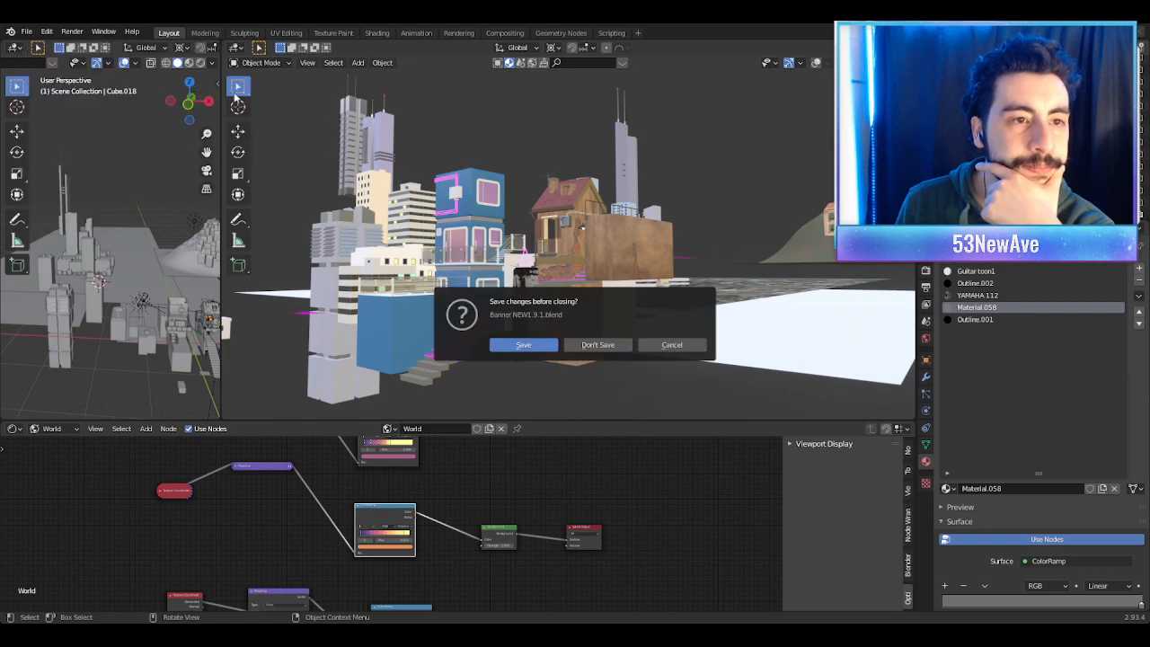
left_click(599, 345)
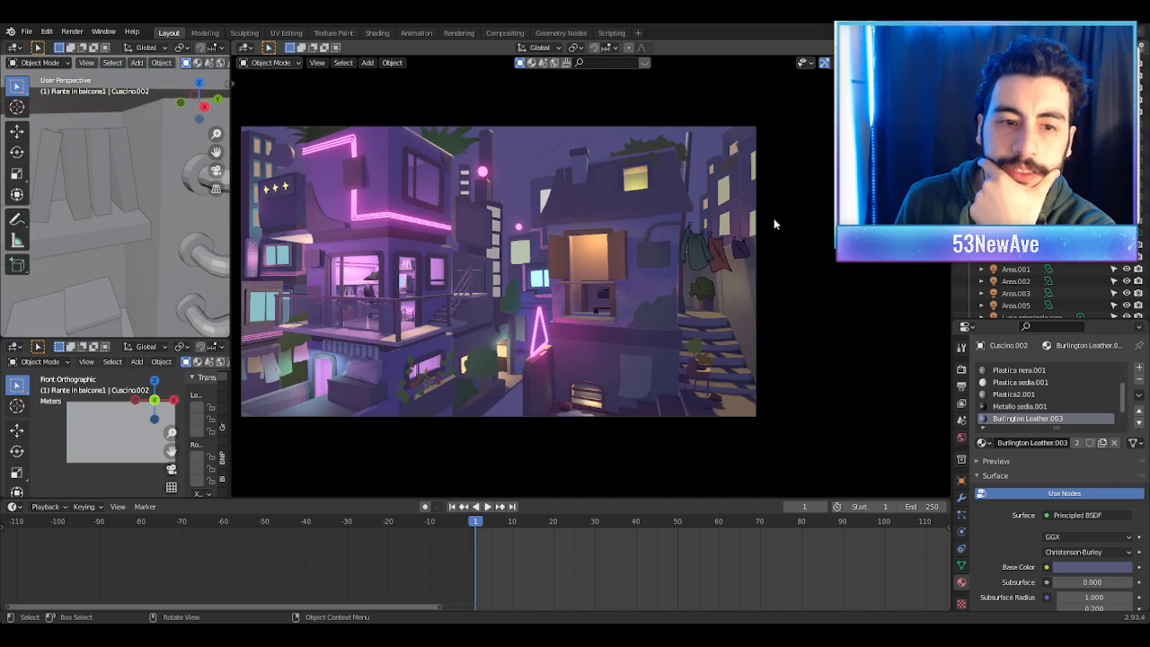
Step: Center the camera view with the line art shown, and hide the Extras in the viewport overlays
middle_click_drag(754, 252, 799, 262, "shift")
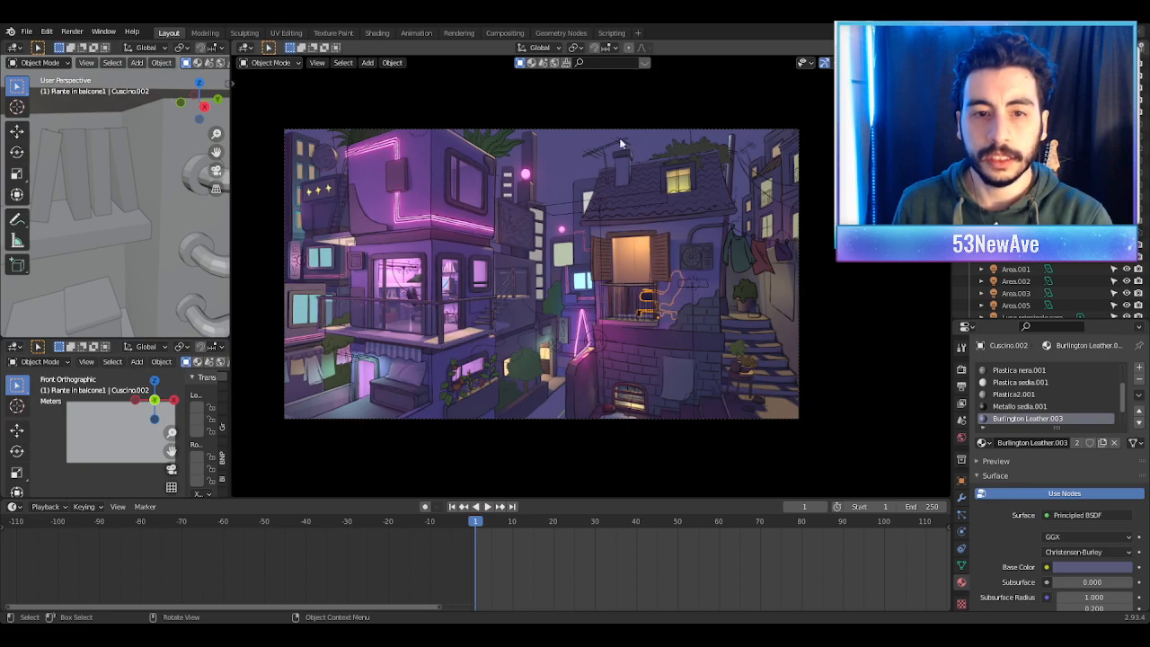
scroll(627, 204, "up", 2)
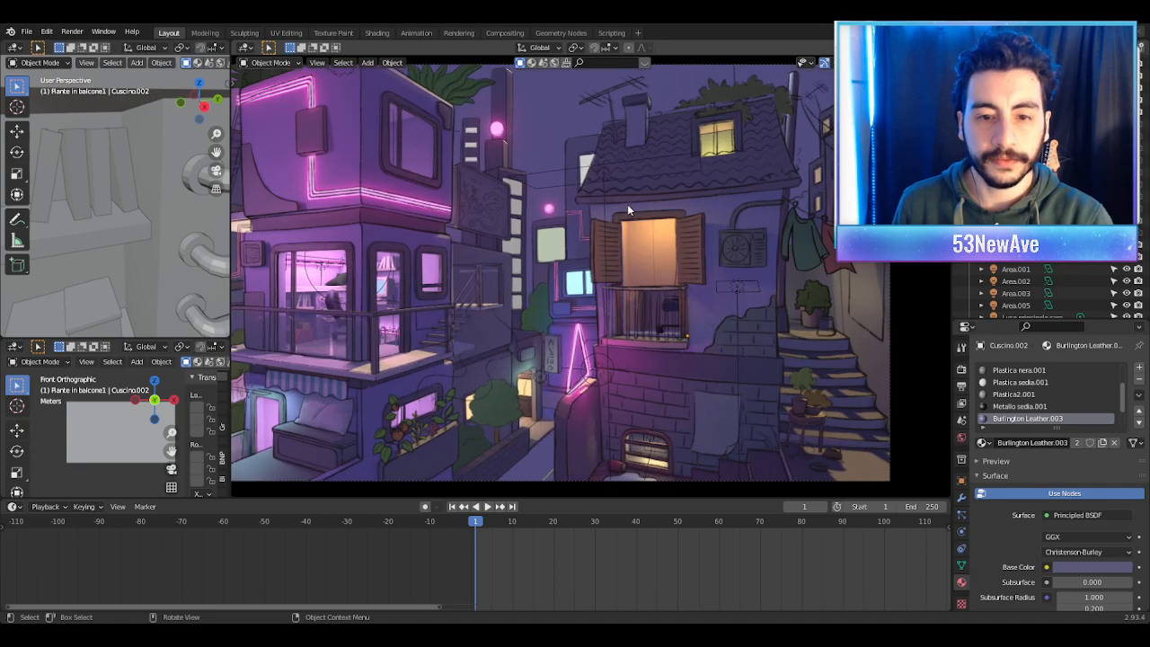
scroll(590, 277, "down", 1)
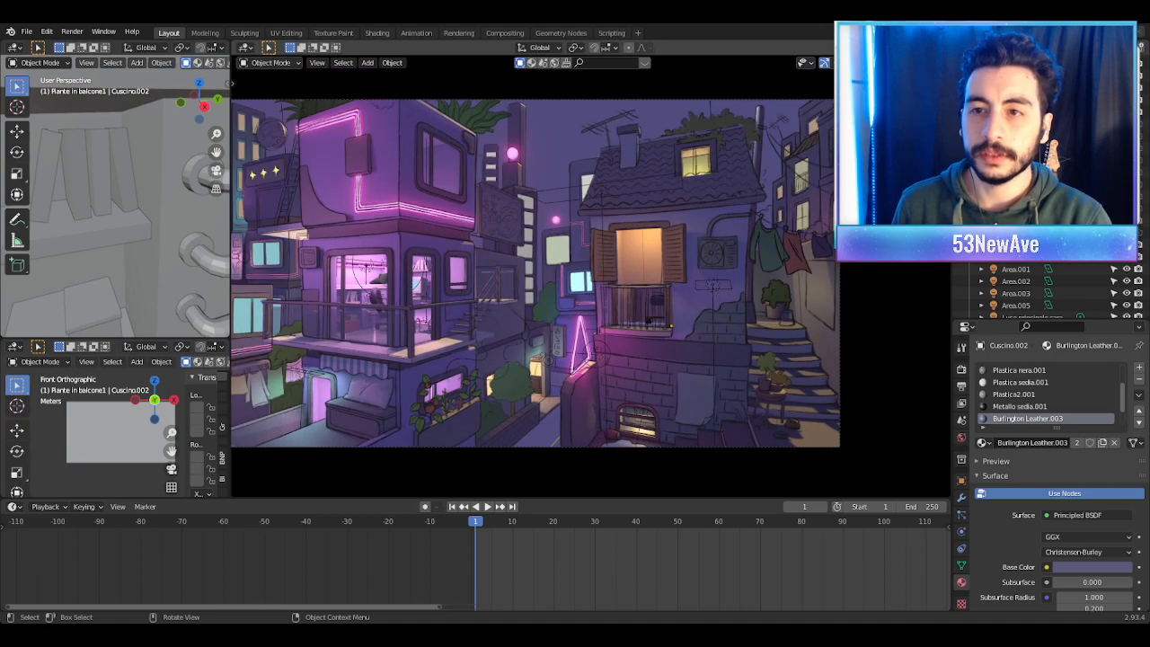
left_click(864, 62)
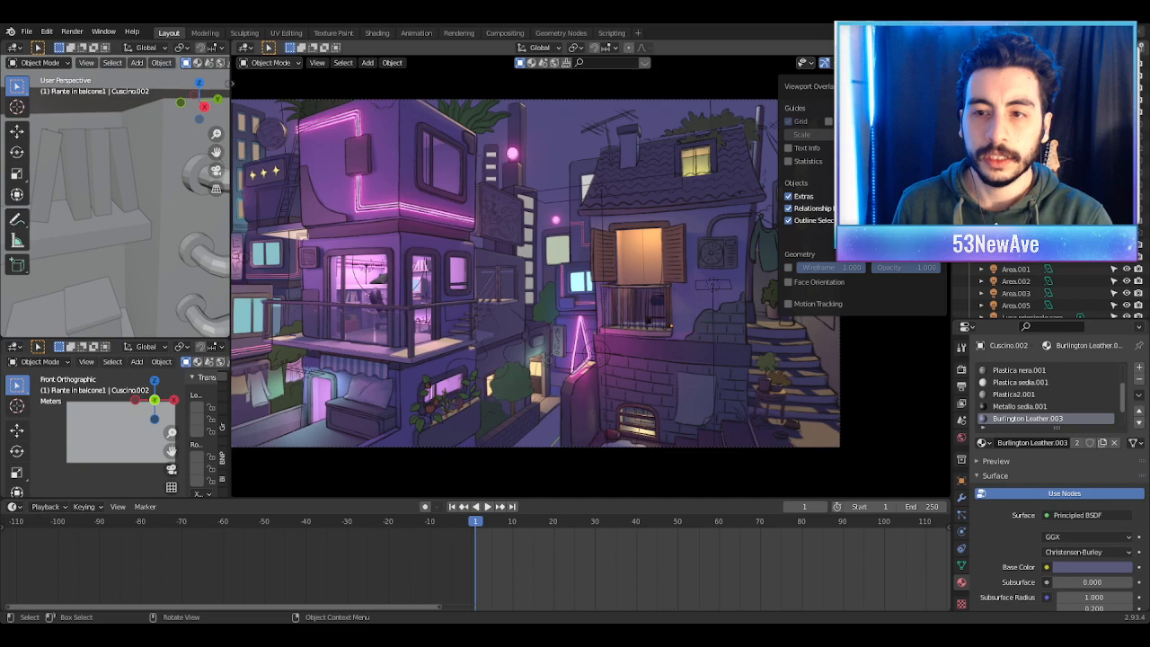
left_click(791, 198)
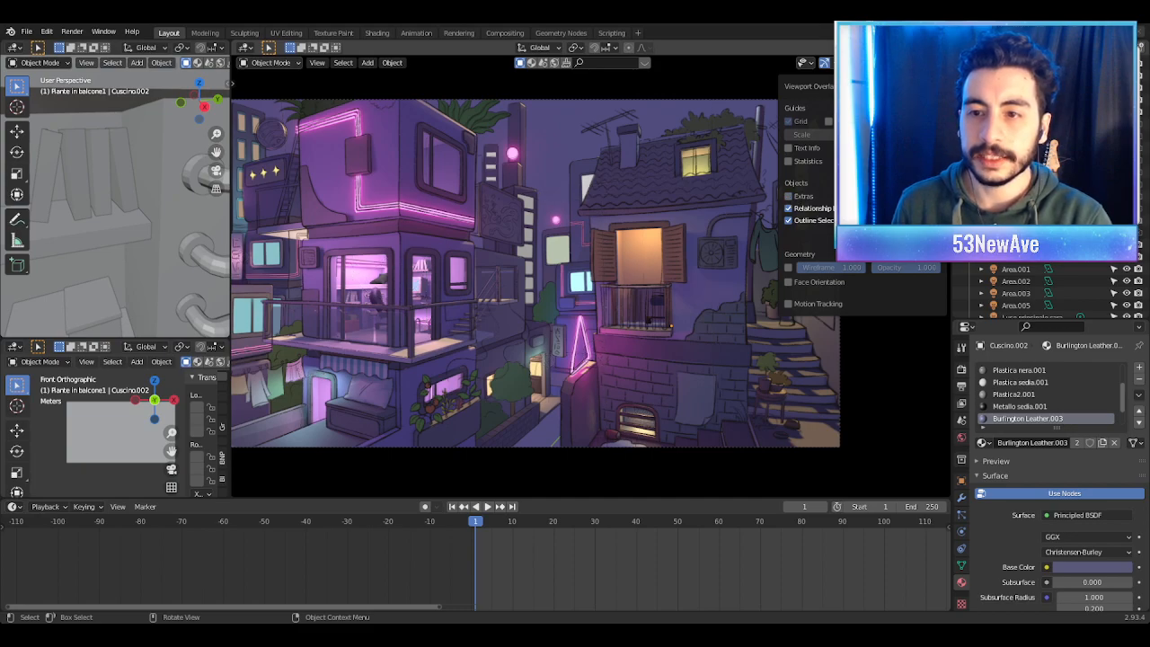
scroll(564, 135, "up", 1)
scroll(564, 135, "down", 1)
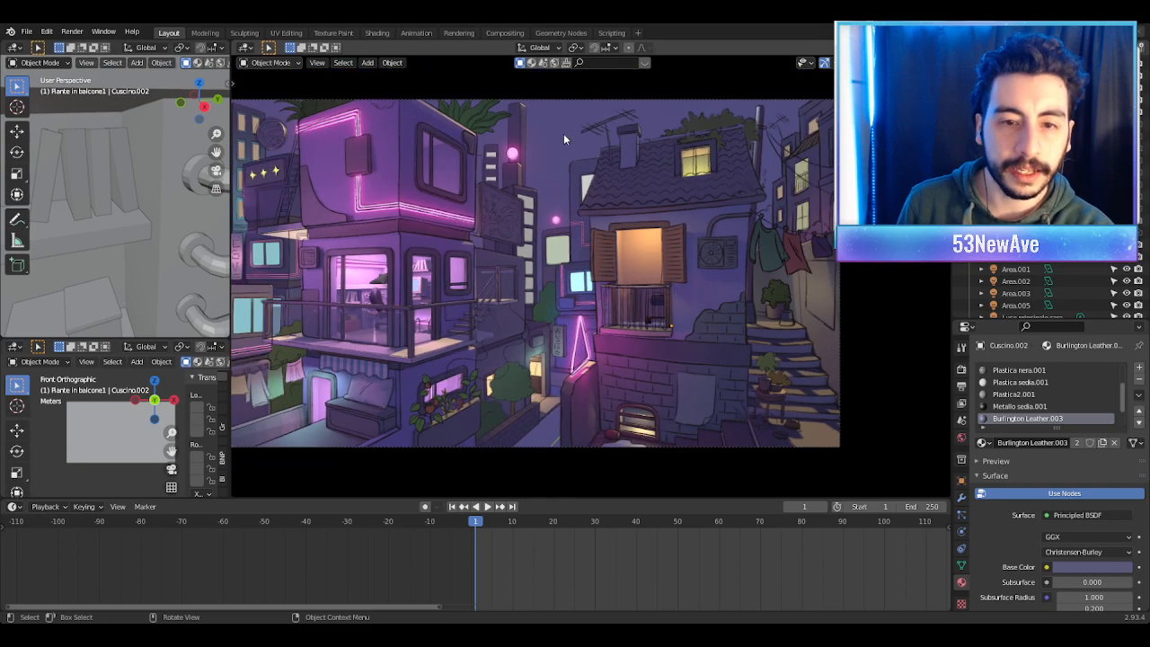
scroll(564, 133, "down", 1)
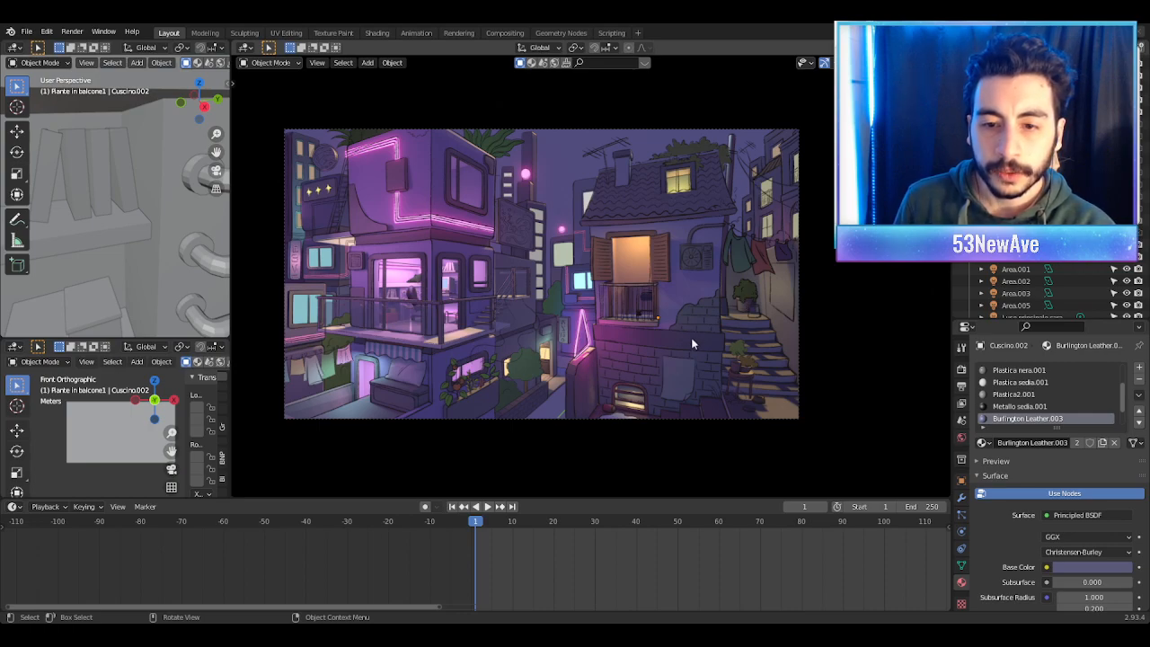
Step: Examine the neon building's balcony, cushioned bench, planter and hanging laundry up close, and return to the full camera view
scroll(690, 343, "up", 1)
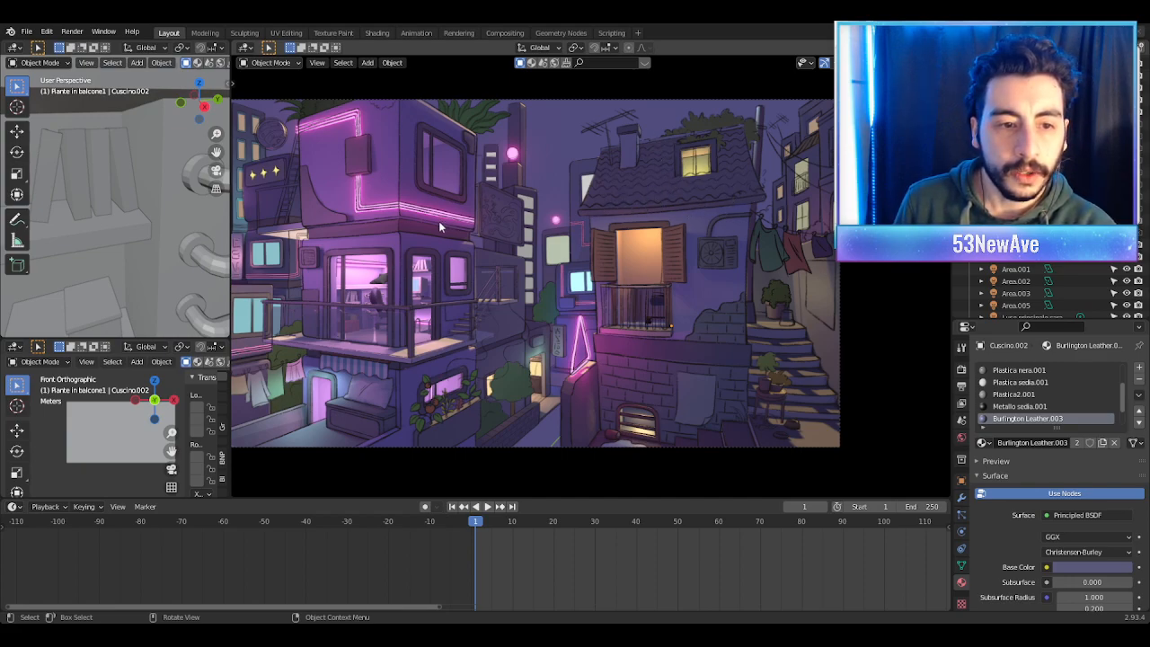
middle_click_drag(429, 228, 480, 207, "shift")
scroll(496, 270, "up", 1)
middle_click_drag(494, 328, 529, 244, "shift")
scroll(527, 270, "up", 1)
middle_click_drag(524, 304, 462, 317, "shift")
scroll(465, 317, "up", 1)
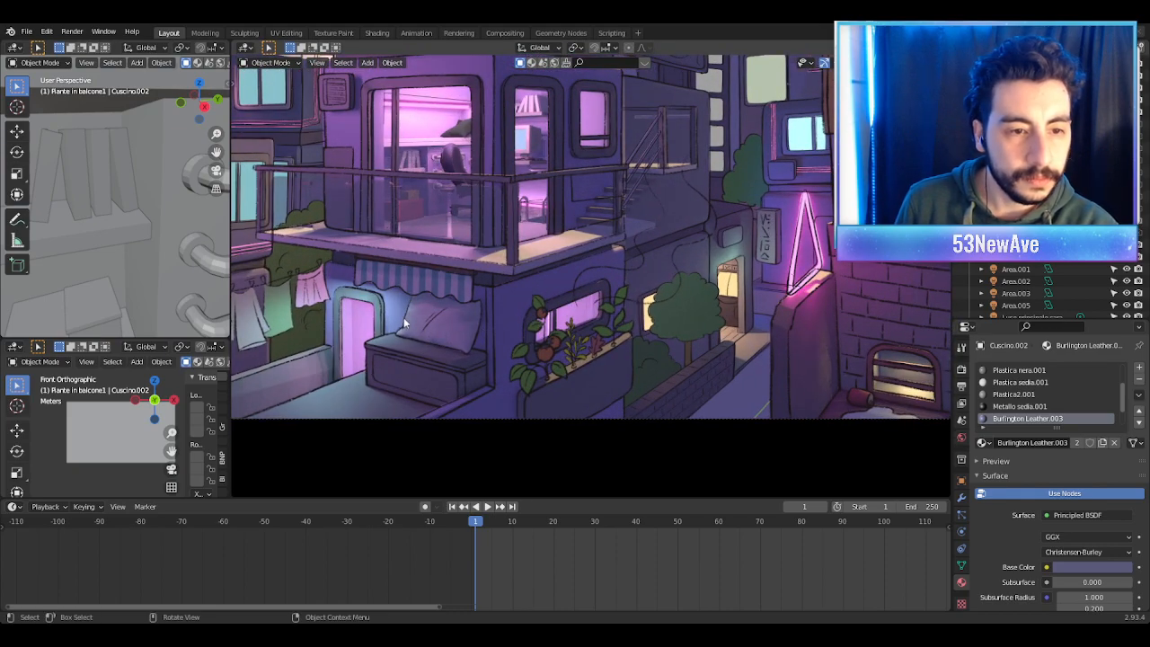
middle_click_drag(353, 317, 631, 321, "shift")
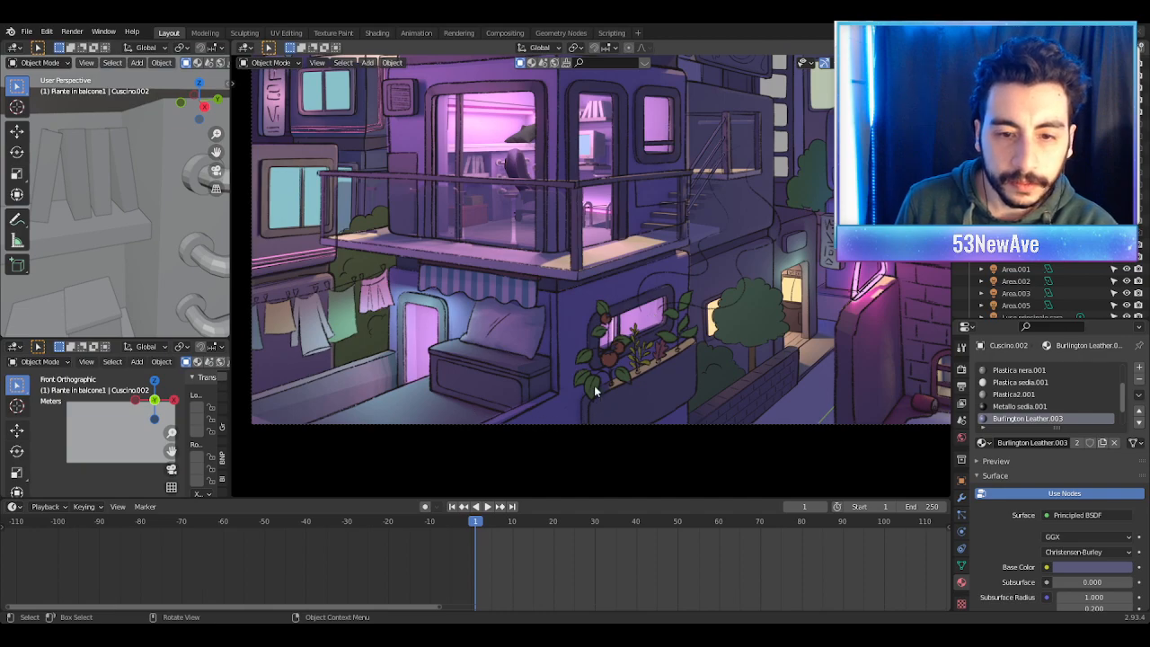
key("Home")
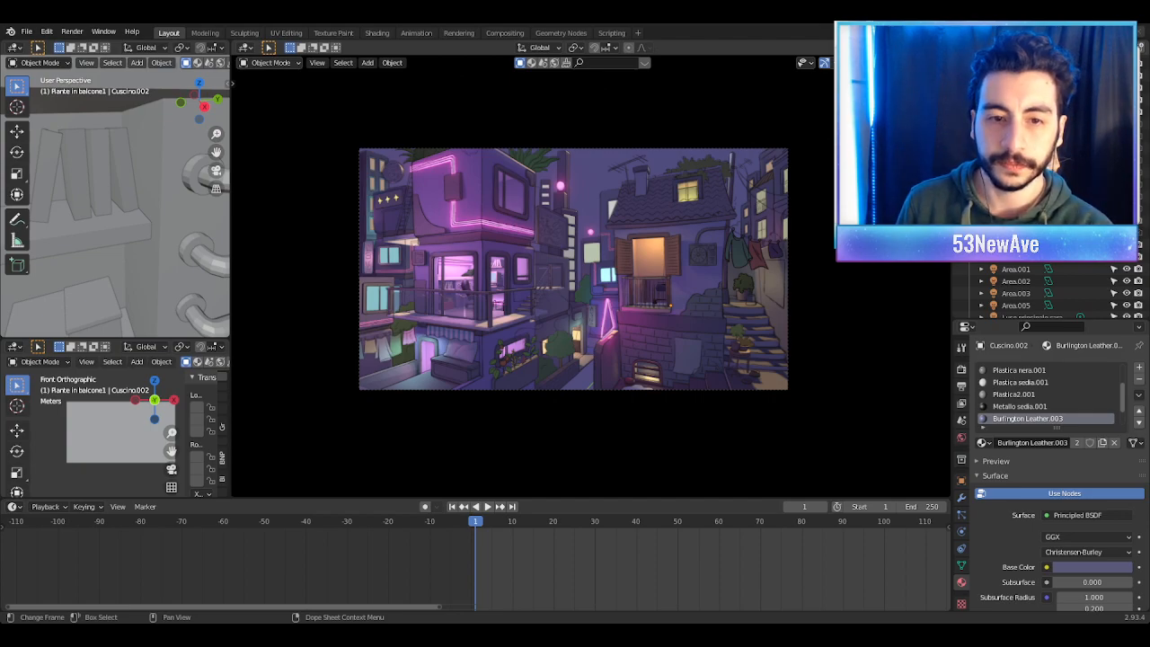
left_click(27, 31)
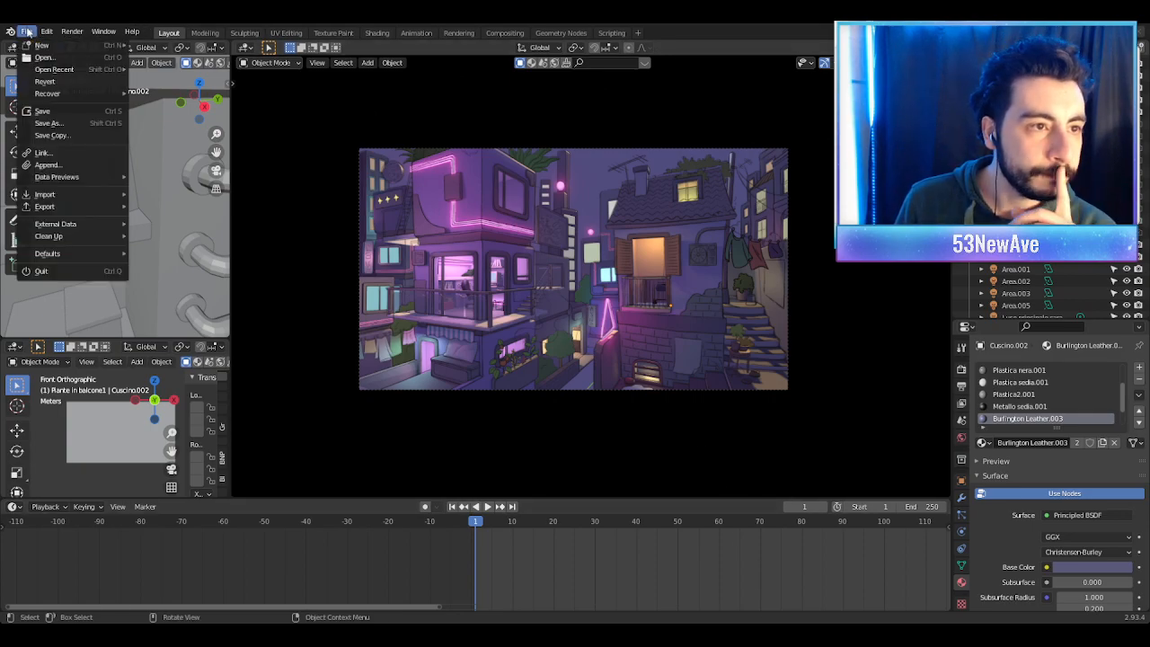
mouse_move(56, 72)
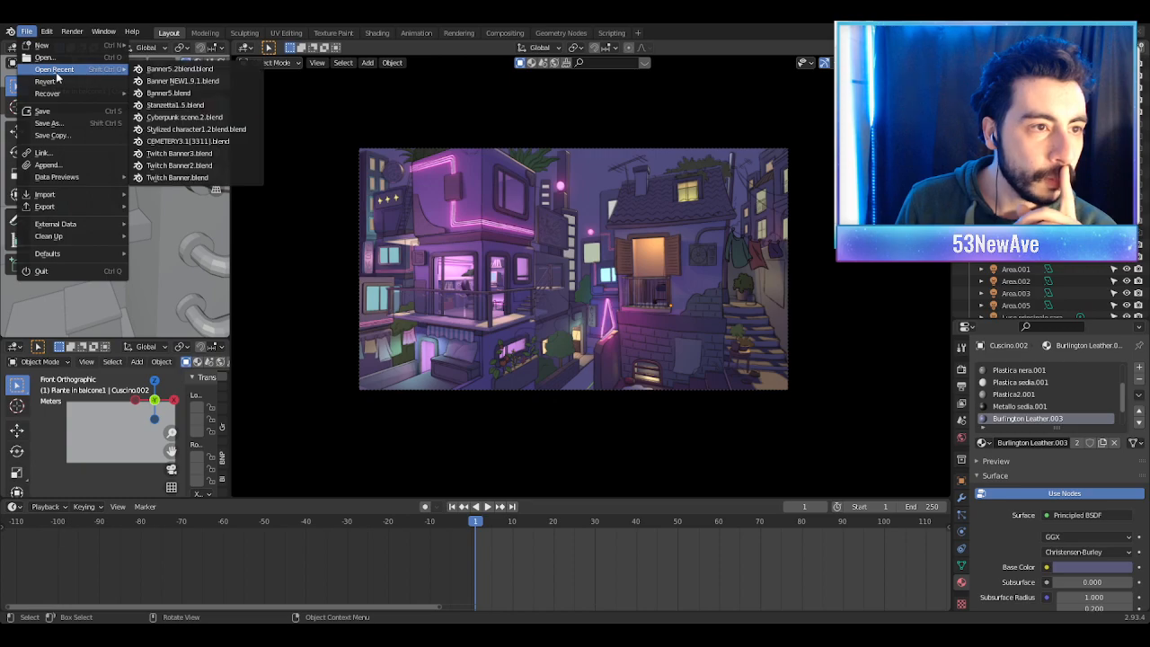
left_click(201, 116)
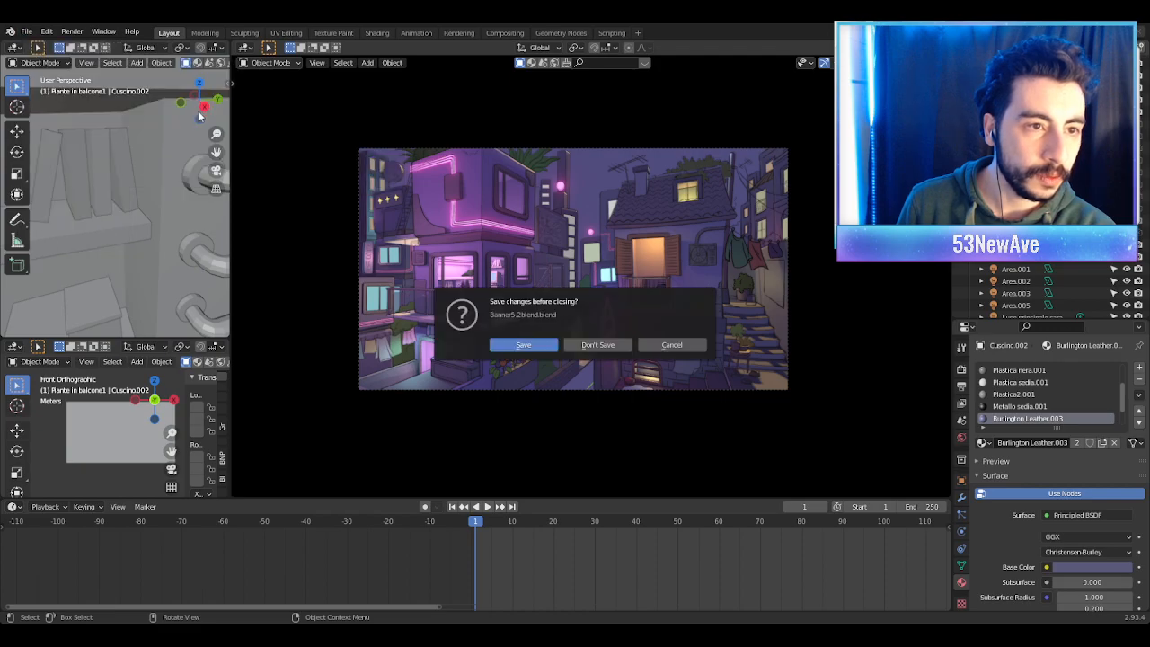
left_click(589, 344)
Step: Open the recent file Stanzetta1.5.blend without saving the current scene, and fill the view with the two-storey room
left_click(27, 32)
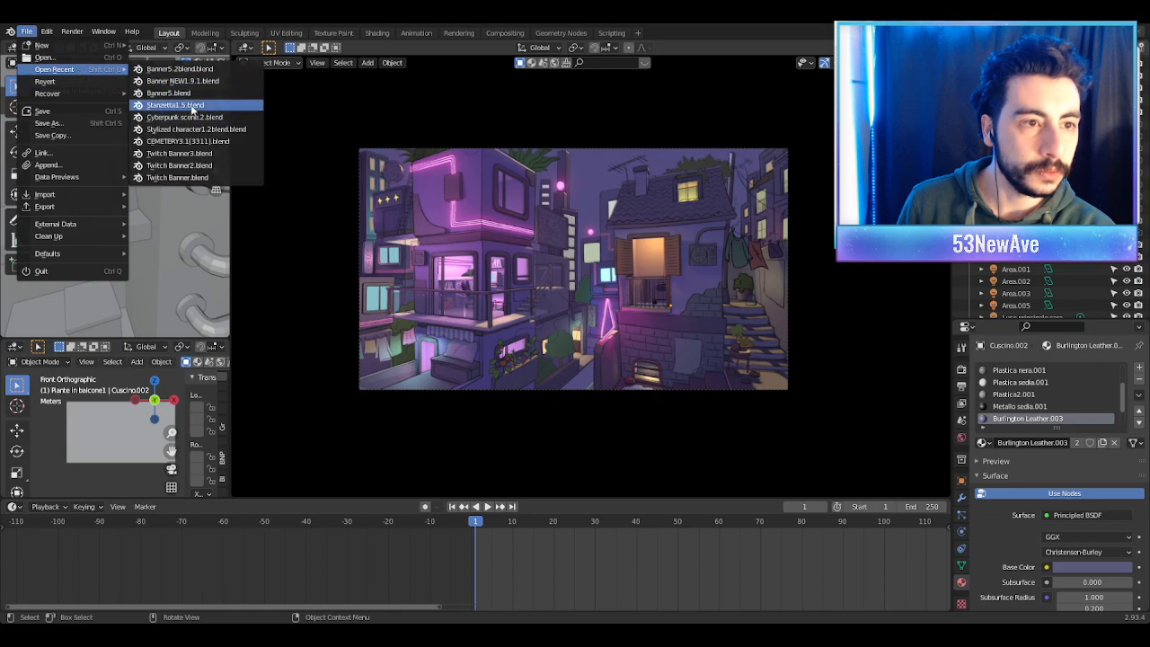
left_click(176, 105)
left_click(593, 345)
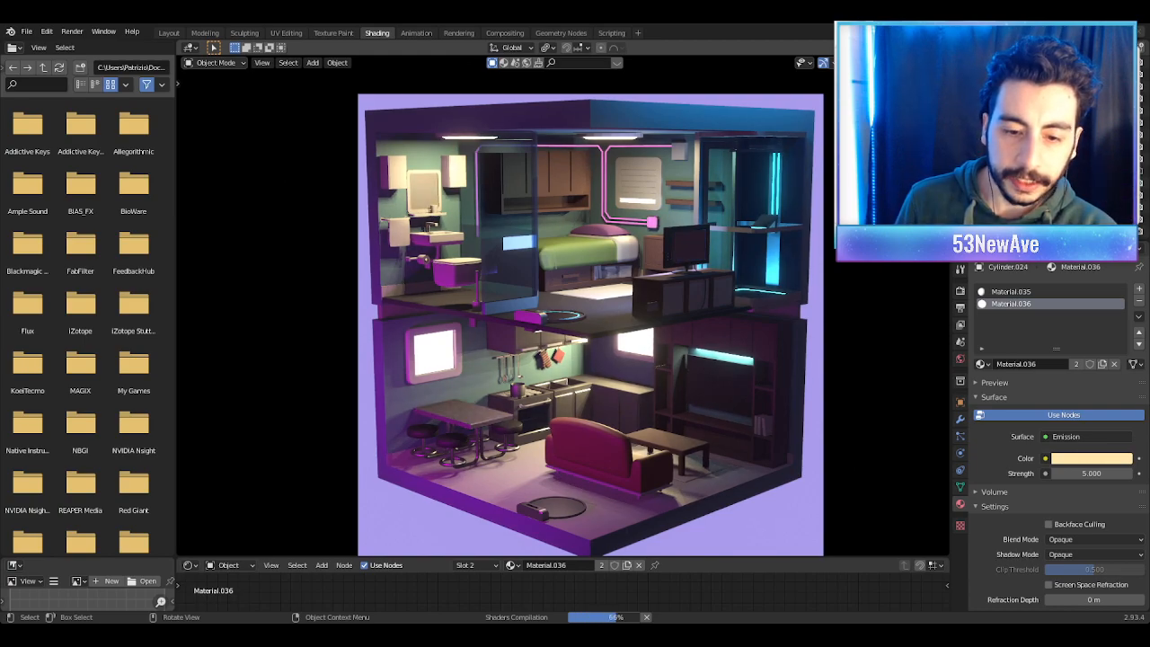
scroll(834, 189, "down", 2)
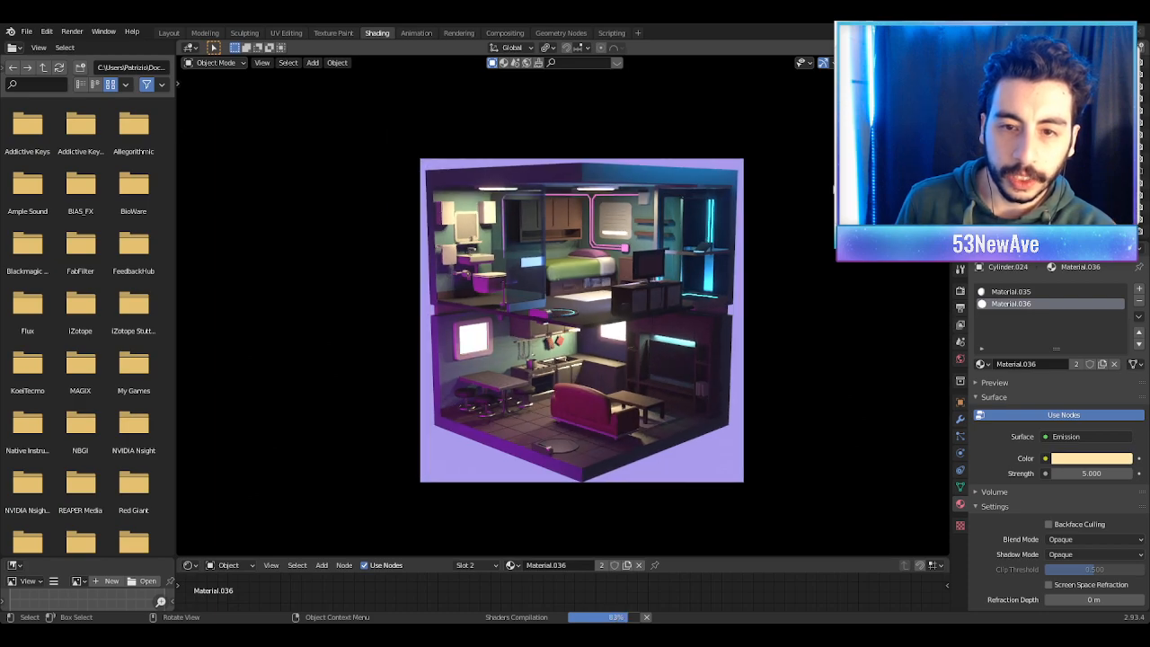
scroll(475, 346, "up", 3)
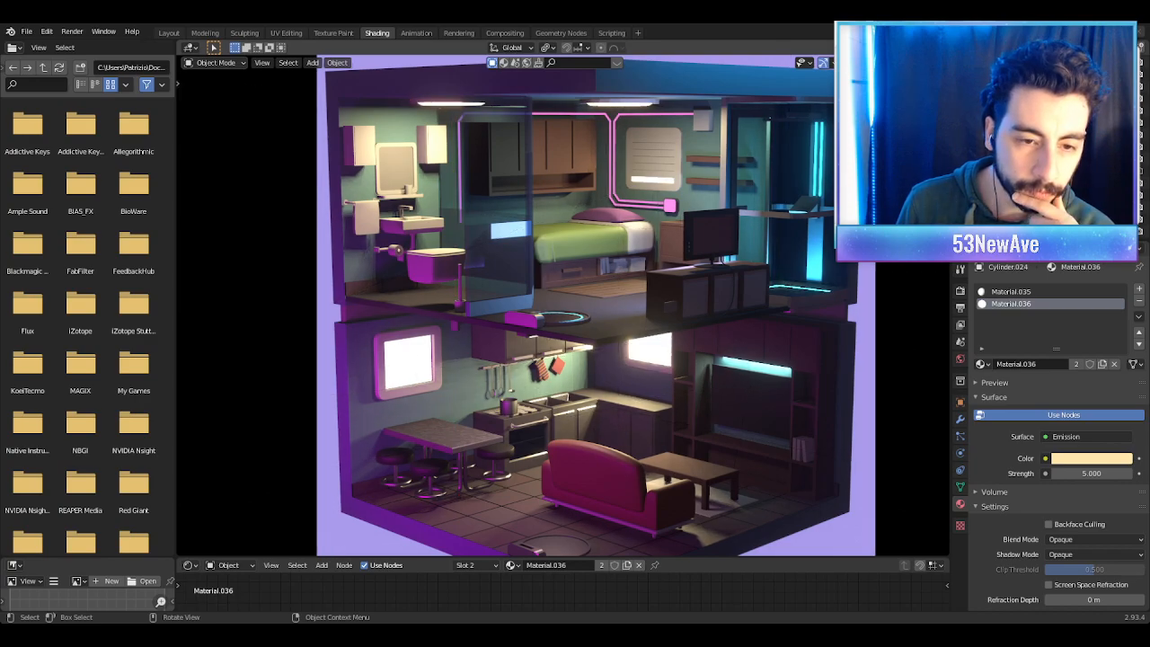
Step: Show the viewport overlays, place the 3D cursor in the empty area beside the room's backdrop, and add a 2 m cube there
left_click(553, 284)
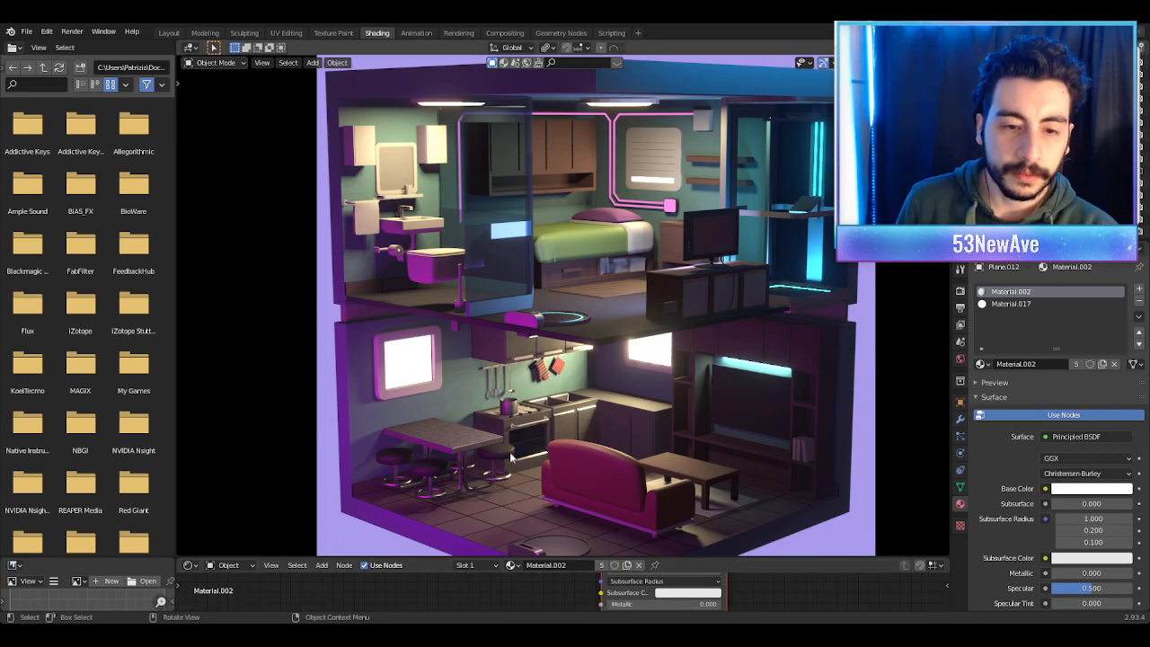
scroll(659, 236, "down", 2)
scroll(624, 242, "down", 3)
middle_click_drag(657, 233, 834, 272)
key("alt+shift+z")
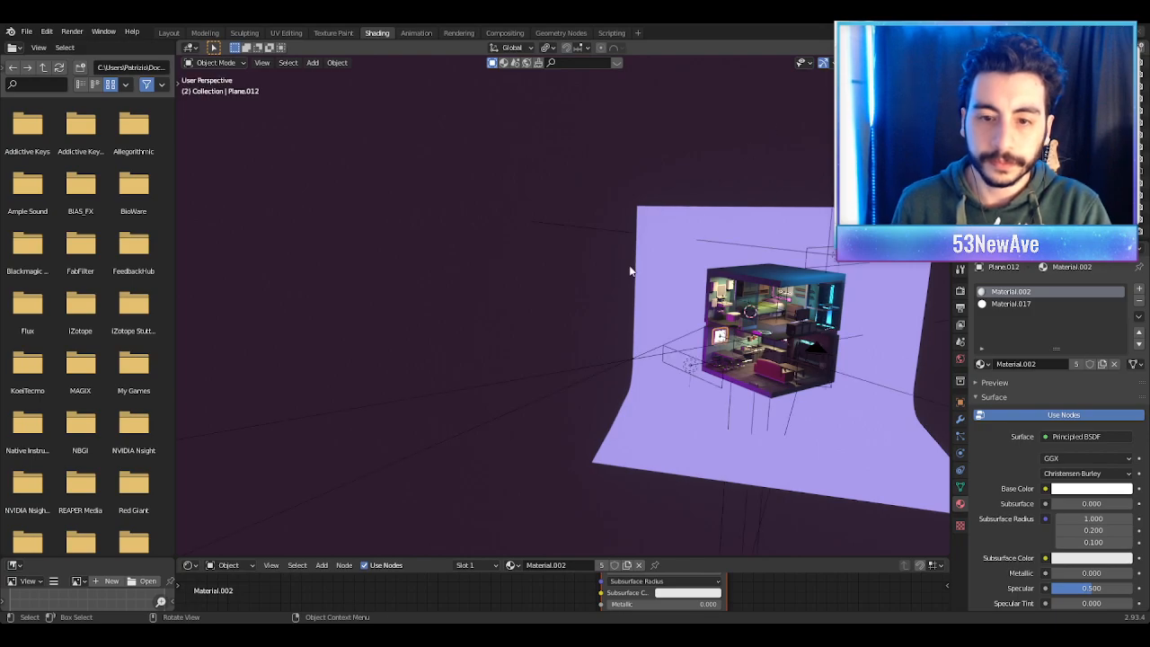
middle_click_drag(629, 268, 648, 269, "shift")
scroll(649, 269, "up", 1)
right_click(498, 374, "shift")
key("shift+a")
key("Escape")
key("shift+a")
mouse_move(542, 305)
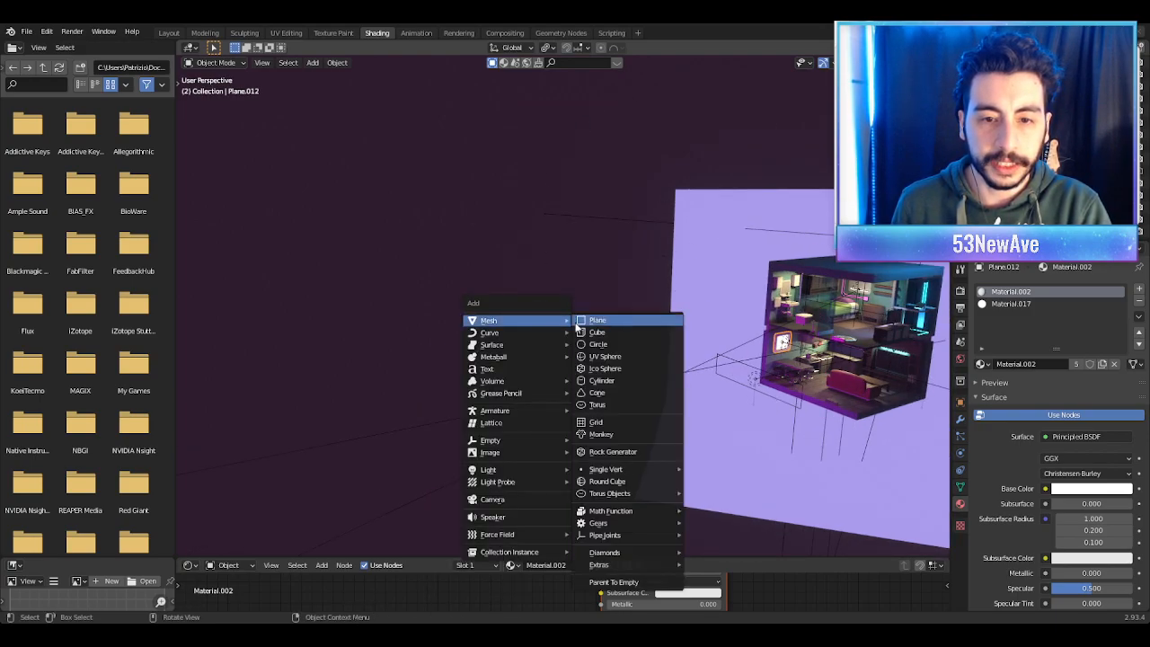
left_click(611, 333)
key("KP_Decimal")
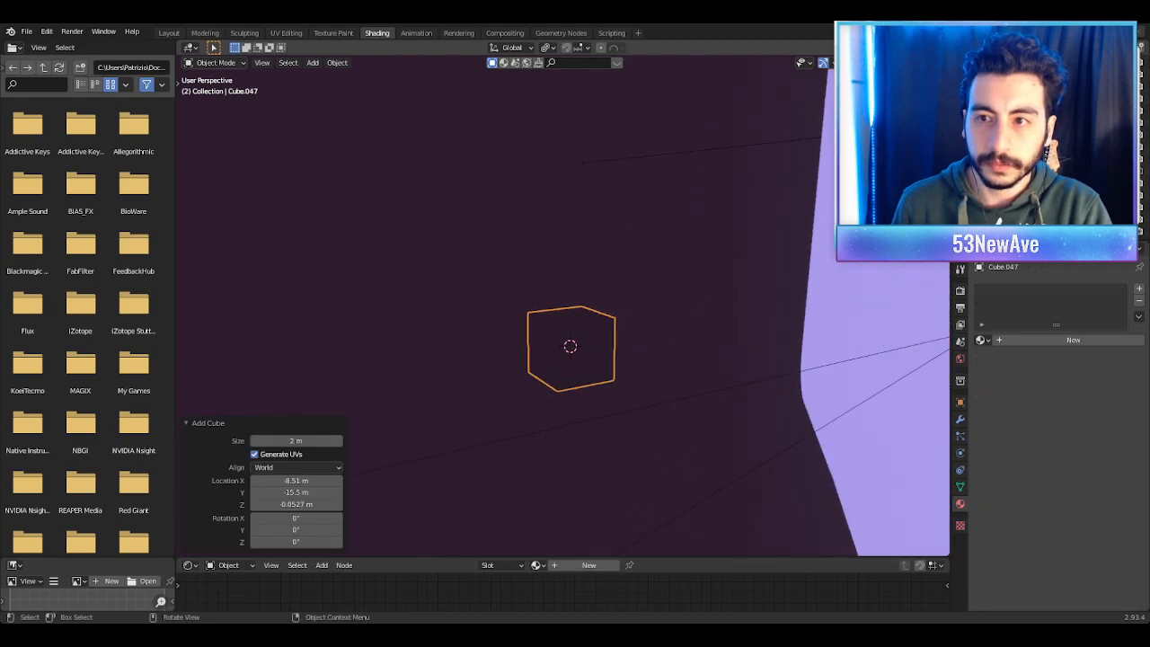
Step: Switch the viewport to Material Preview shading with the new cube seen up close
key("z")
key("2")
middle_click_drag(629, 233, 654, 277)
scroll(623, 320, "up", 2)
scroll(623, 320, "up", 2)
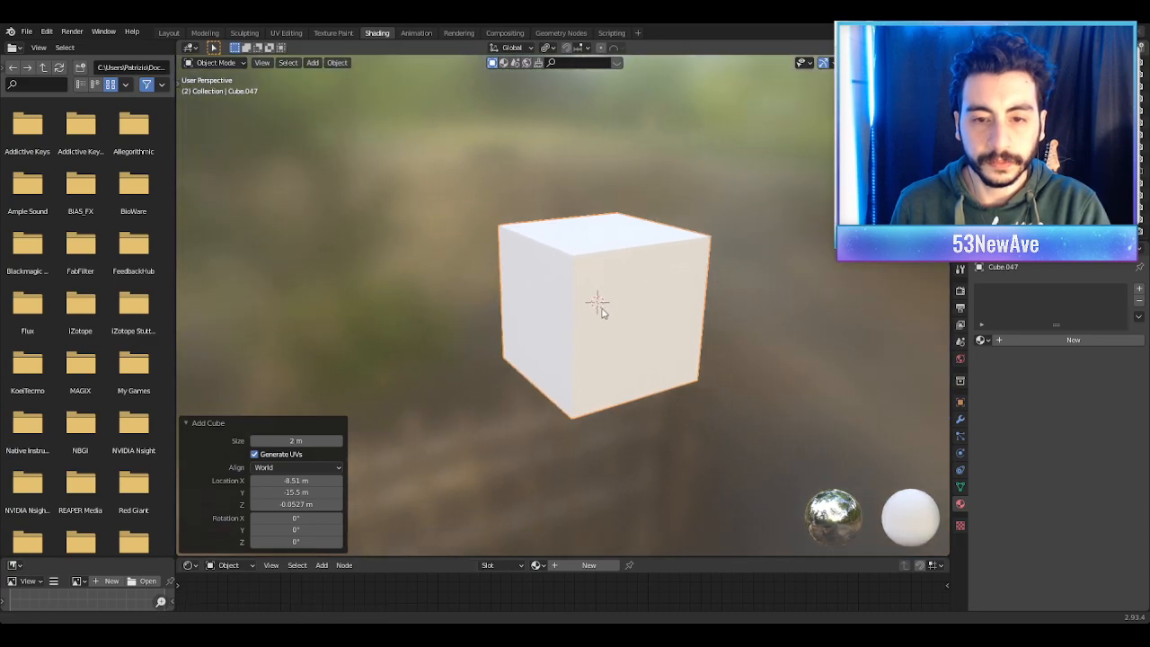
Step: Duplicate the cube in the horizontal plane, about -1.76 m along X and -2.33 m along Y from the original
key("shift+d")
key("shift+z")
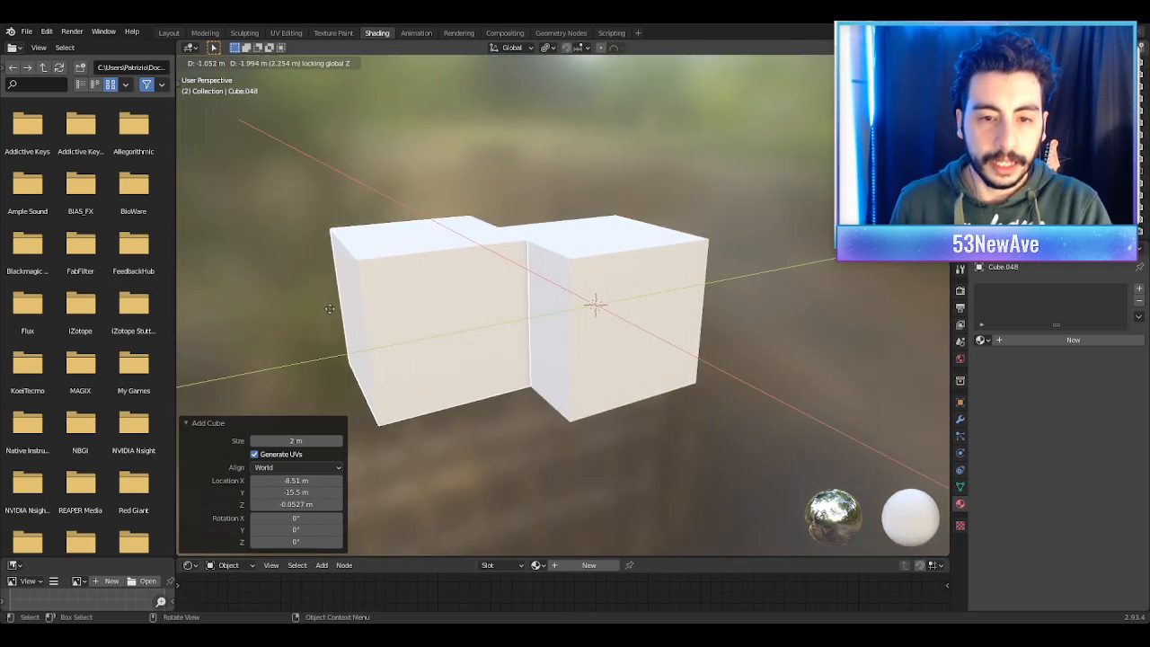
left_click(286, 301)
middle_click_drag(395, 297, 527, 233)
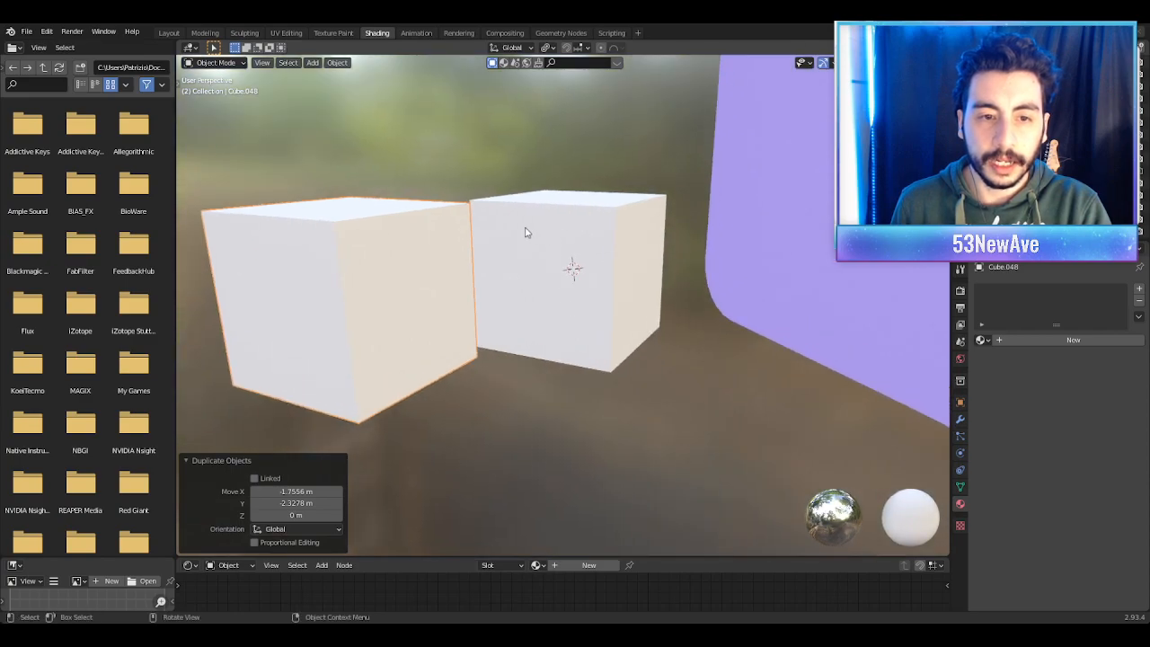
left_click(607, 242)
middle_click_drag(620, 261, 531, 289)
Step: Scale the duplicate cube to about 0.51 along X and 0.56 along Z
left_click(429, 288)
key("s")
key("x")
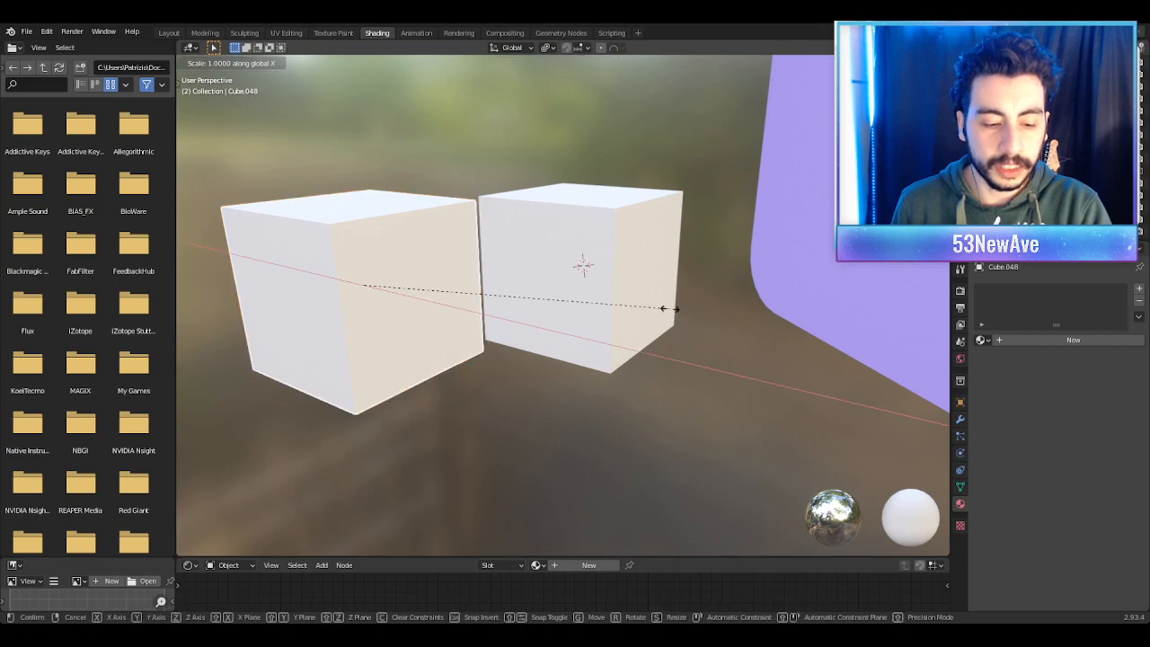
left_click(519, 285)
key("s")
key("z")
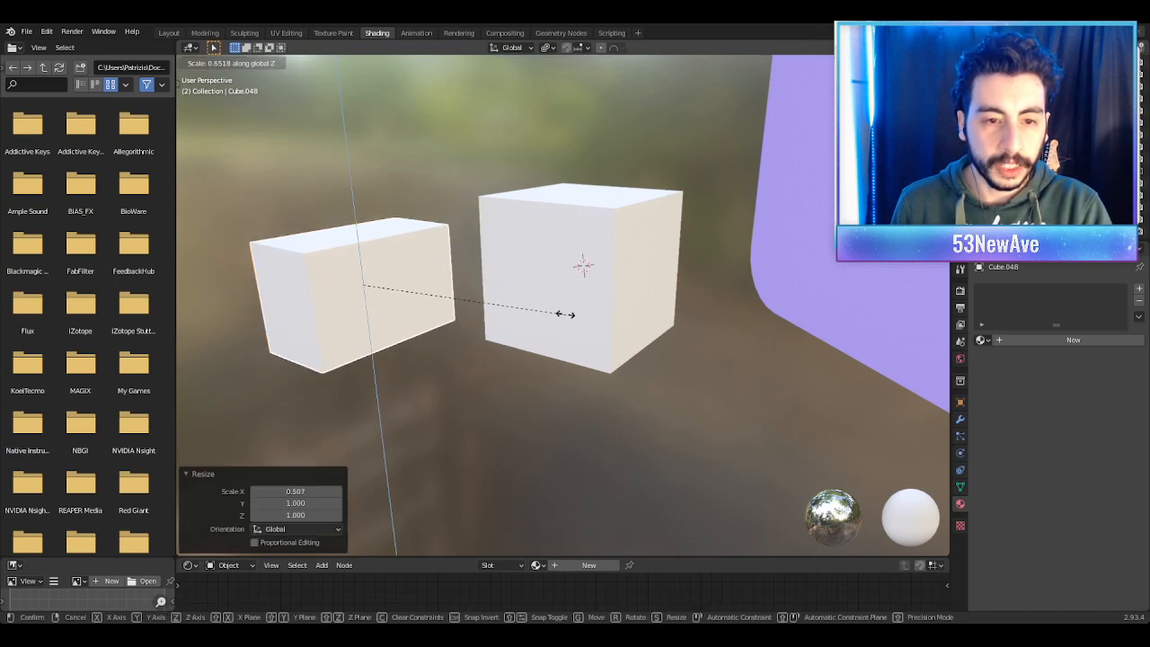
left_click(538, 312)
Step: Move the smaller block horizontally so that it overlaps the side of the large cube
middle_click_drag(538, 311, 542, 350)
key("g")
key("shift+z")
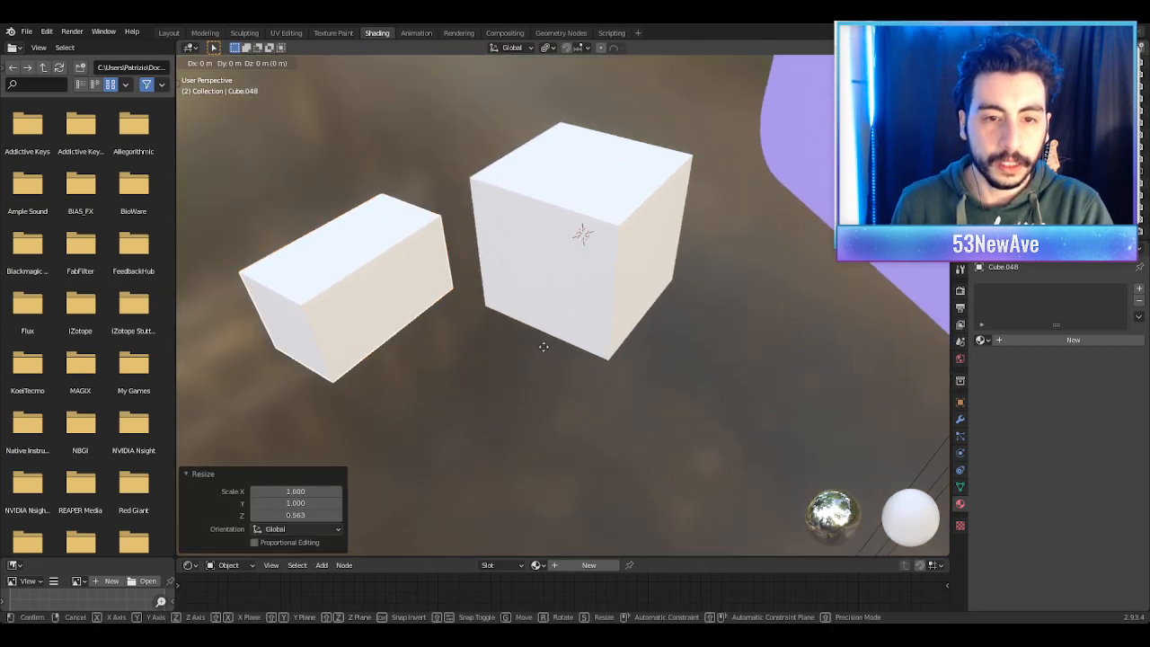
left_click(750, 335)
Step: Subtract the smaller block from the large cube with a Boolean difference to cut a window-like opening
left_click(523, 227, "shift")
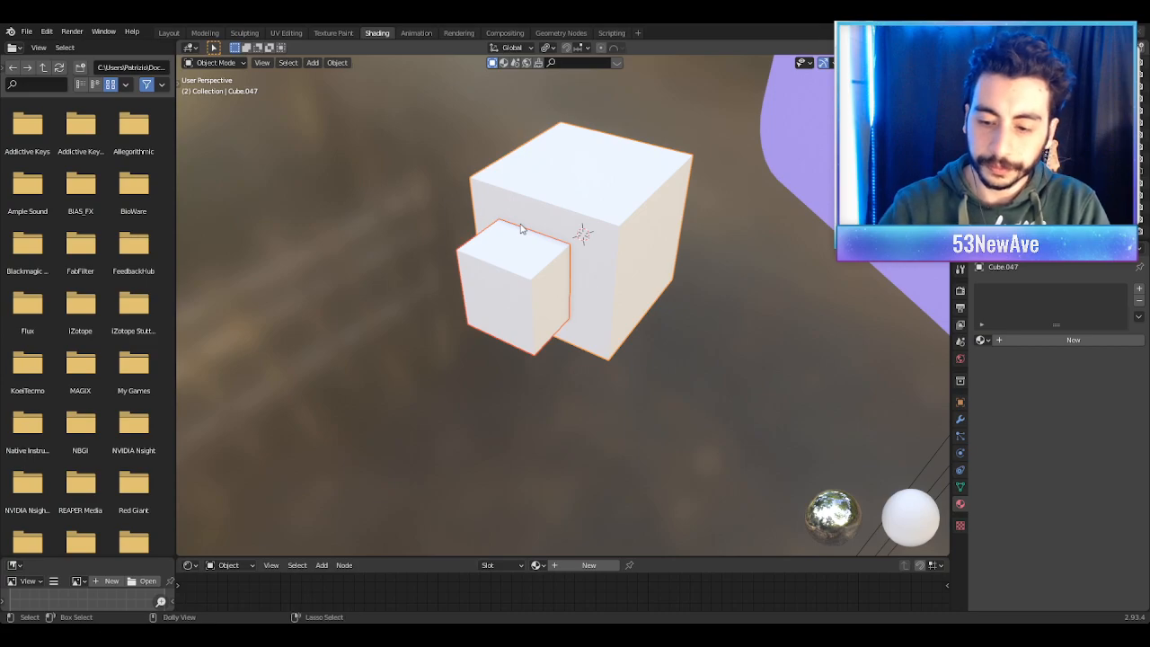
key("ctrl+KP_Subtract")
scroll(585, 223, "up", 5)
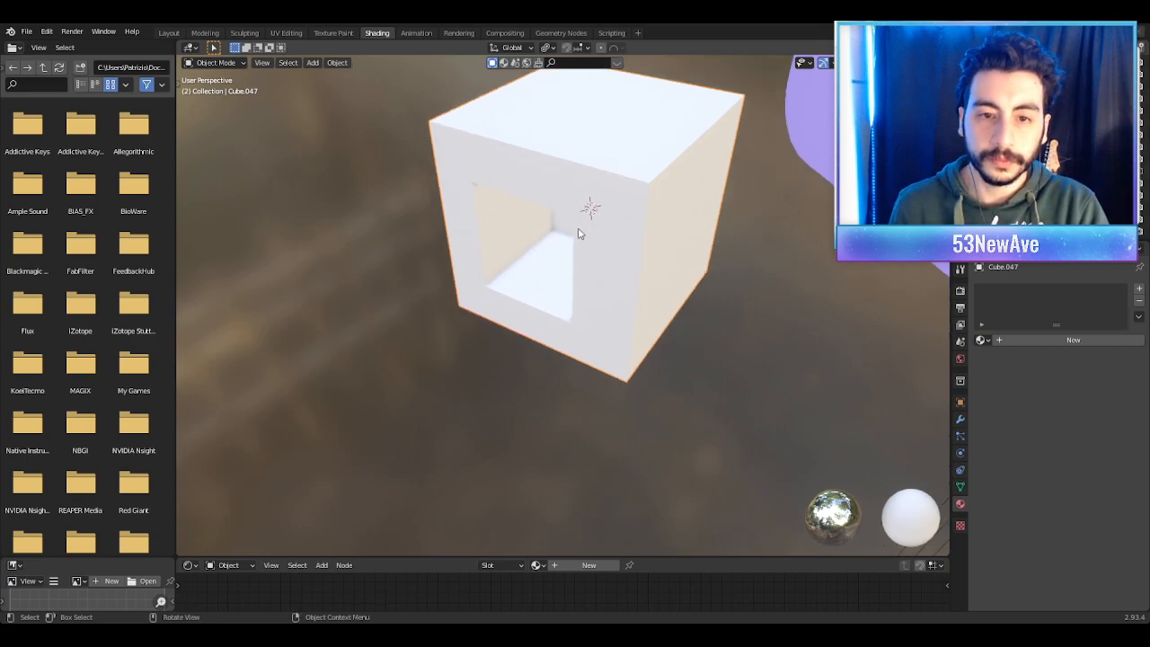
middle_click_drag(629, 195, 596, 205)
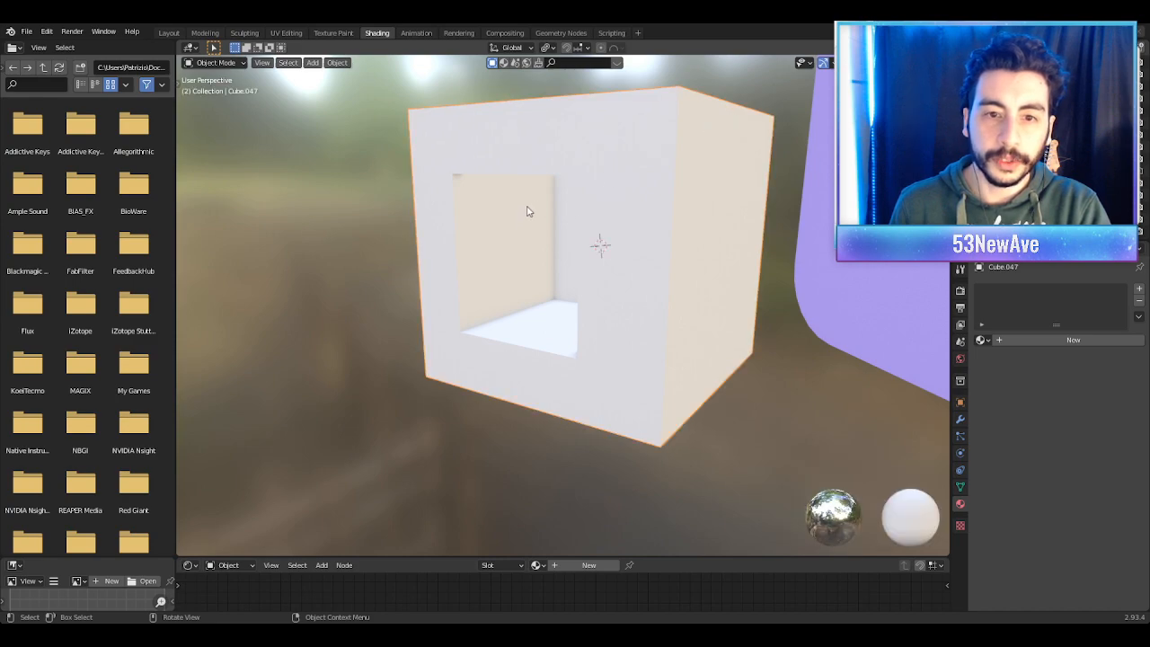
Step: Delete the demonstration cube with the cut opening, and return to the camera view of the room
left_click(833, 62)
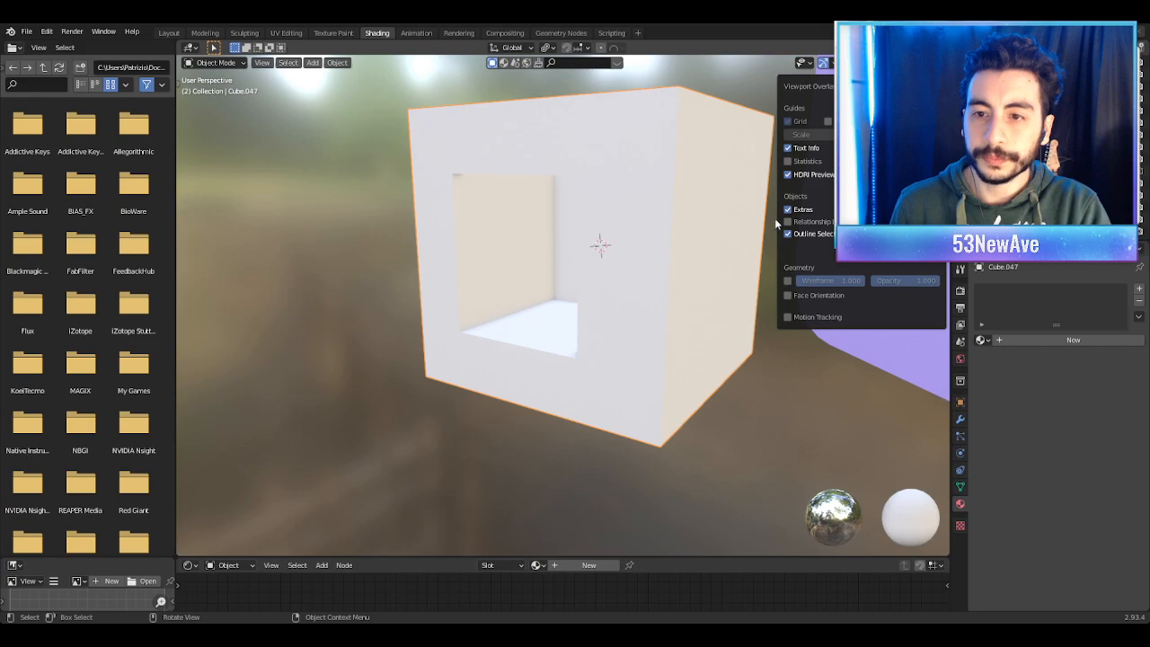
middle_click_drag(810, 89, 430, 249)
middle_click_drag(558, 223, 606, 252)
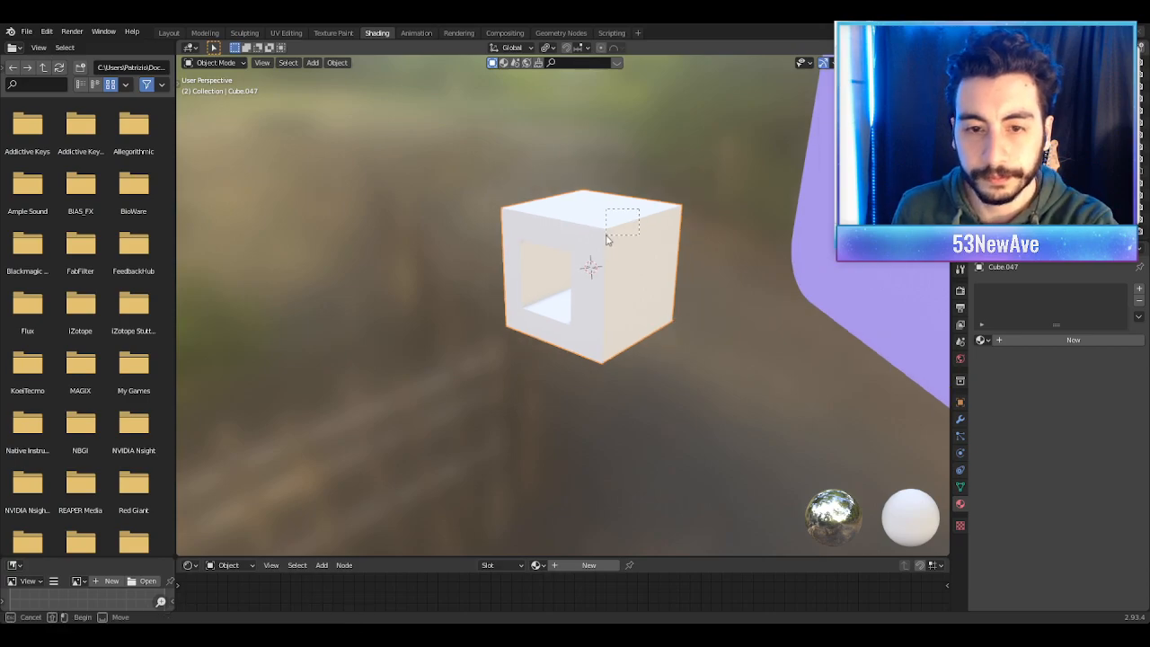
key("Delete")
middle_click_drag(537, 282, 729, 241)
key("KP_0")
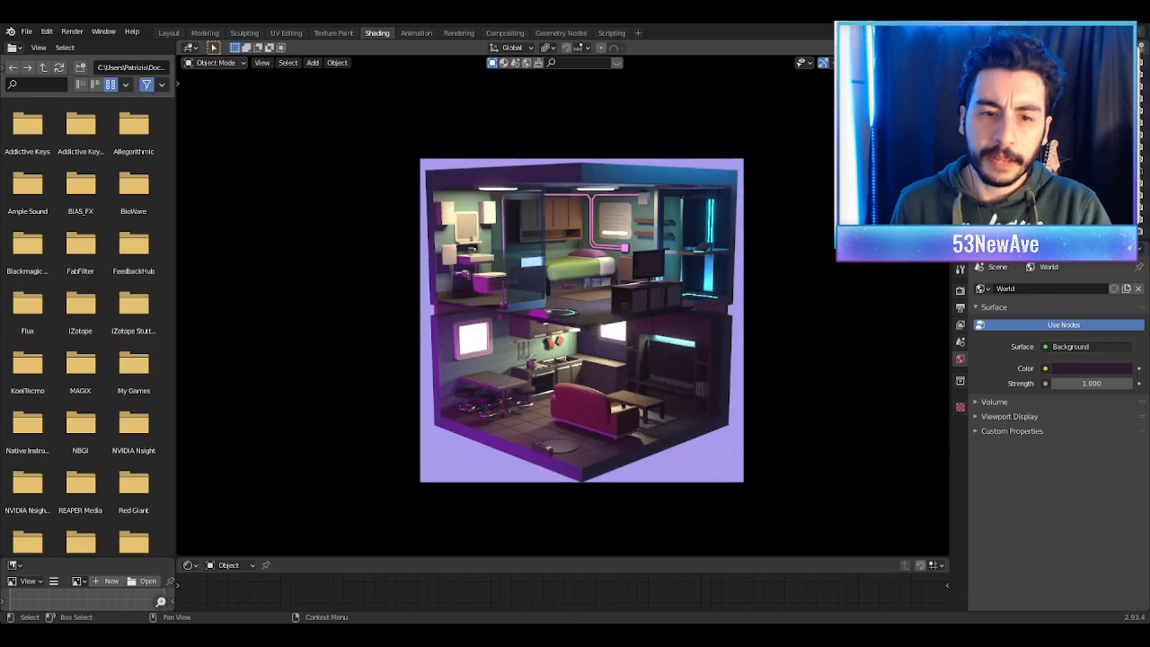
Step: Examine the two-storey room from the camera, then from free angles up close around the kitchen, bathroom and bedroom
key("Home")
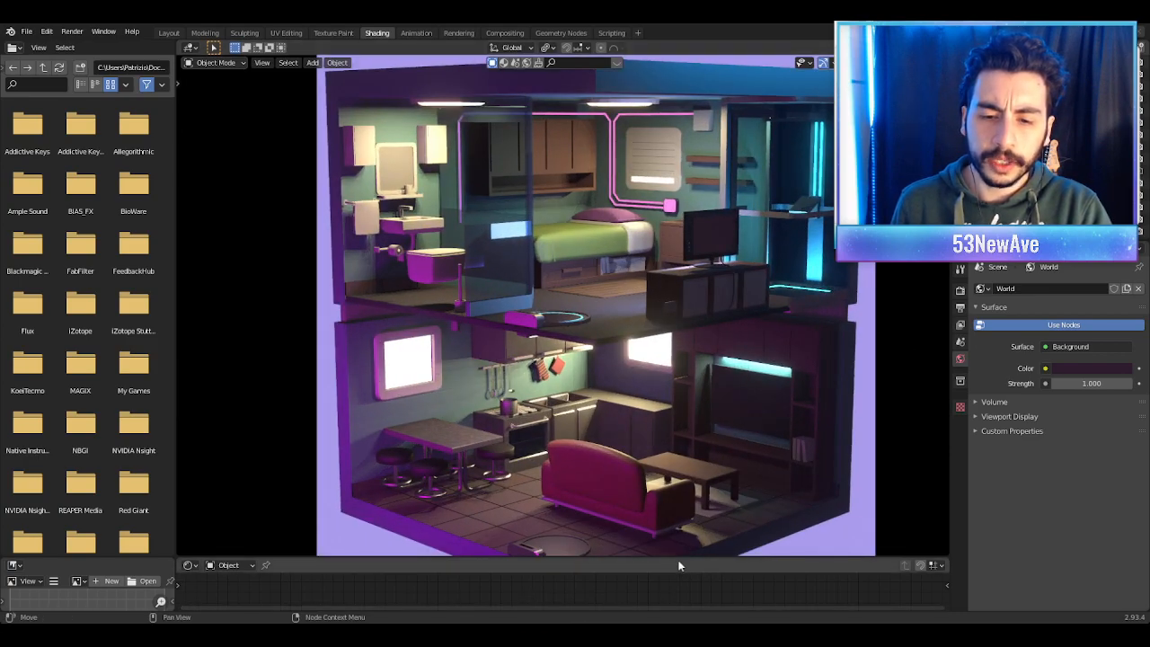
middle_click_drag(669, 544, 649, 497, "shift")
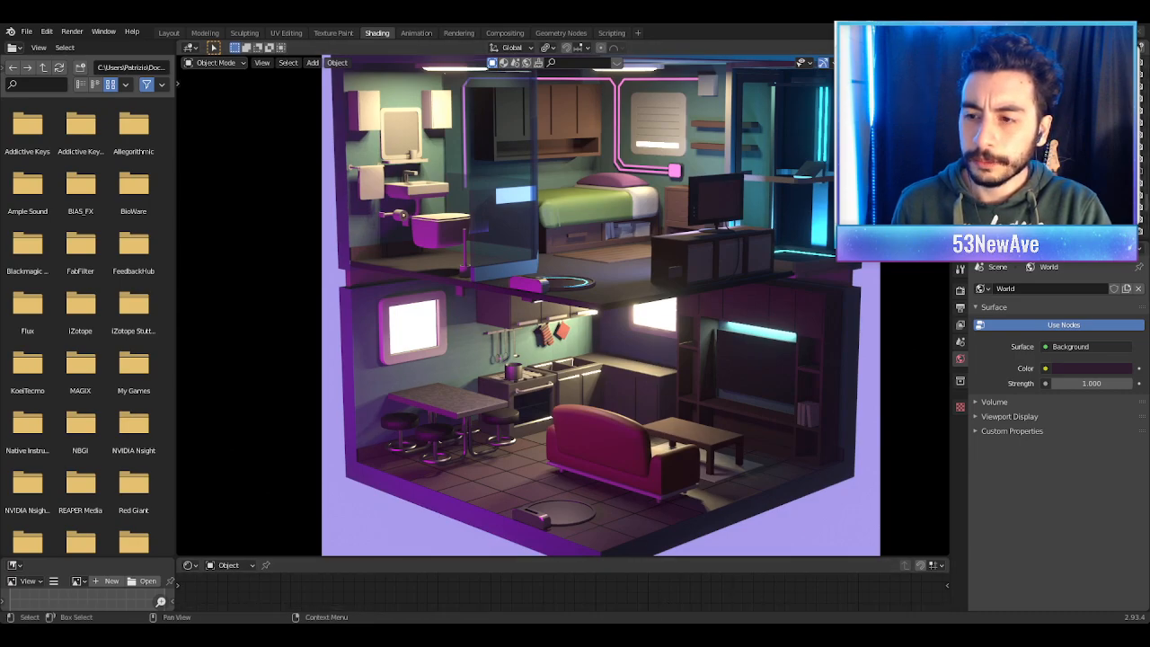
scroll(818, 259, "down", 2)
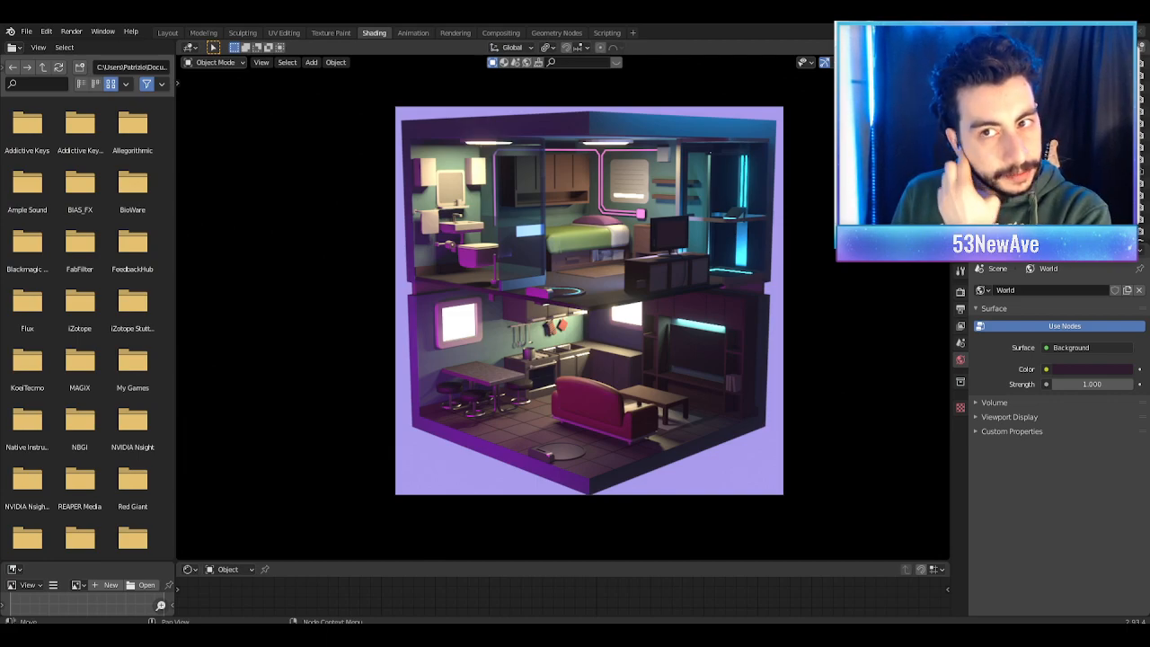
scroll(623, 226, "up", 2)
key("KP_0")
scroll(622, 227, "up", 3)
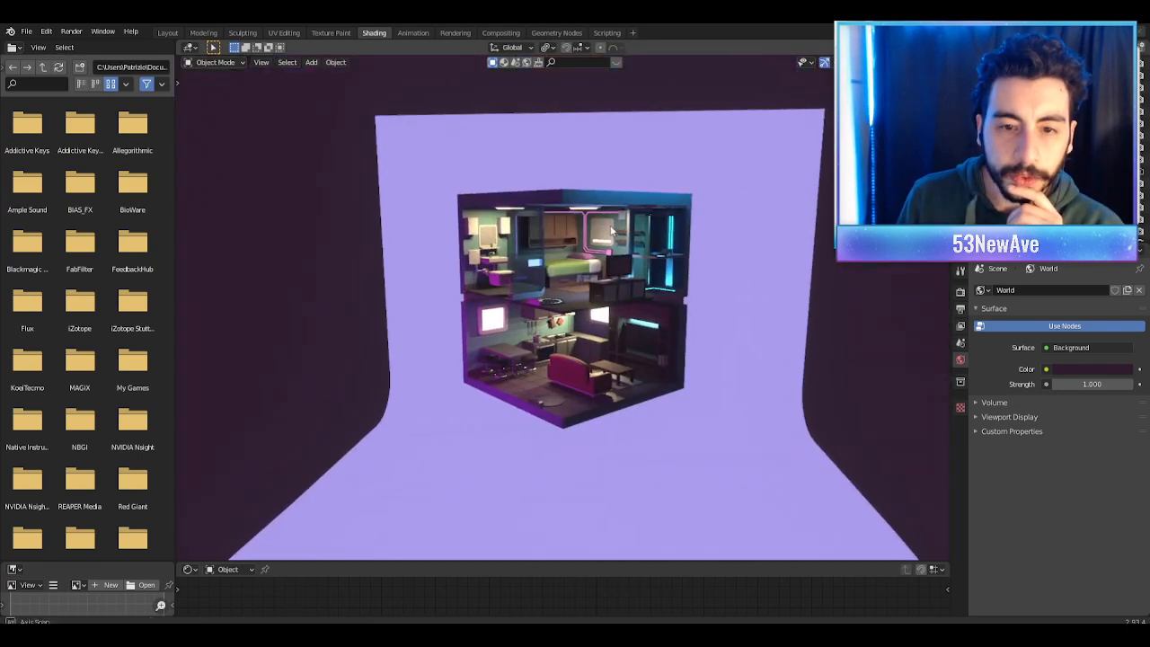
scroll(620, 229, "up", 3)
scroll(614, 225, "down", 5)
middle_click_drag(613, 226, 620, 296)
scroll(624, 331, "up", 5)
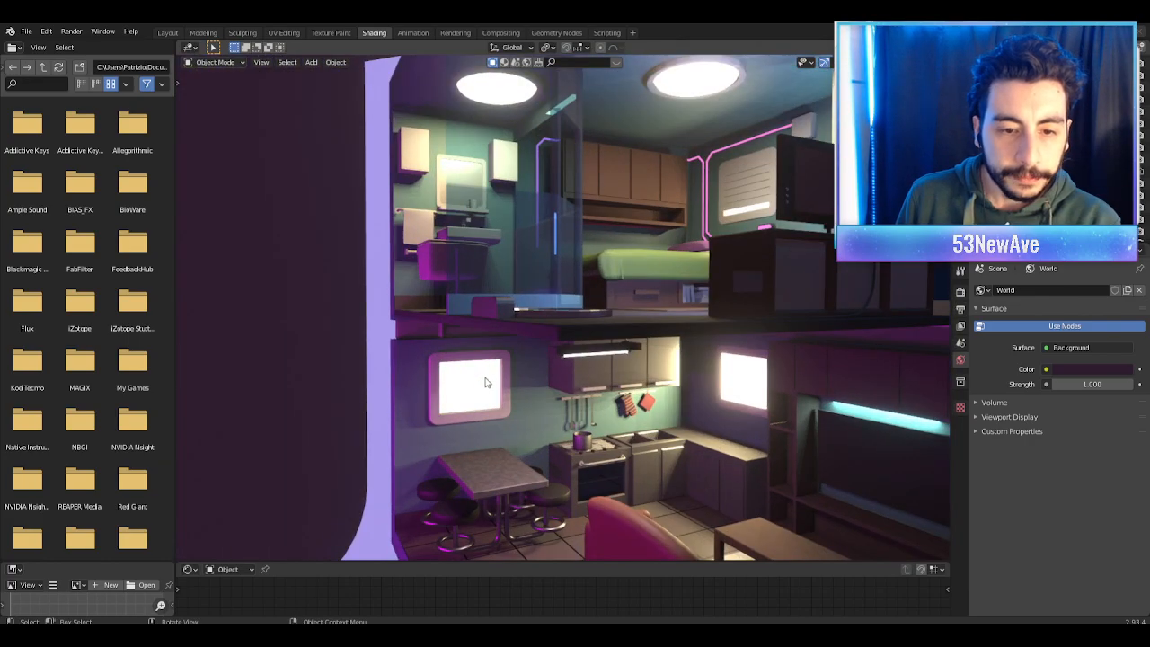
scroll(623, 331, "down", 4)
scroll(623, 331, "up", 2)
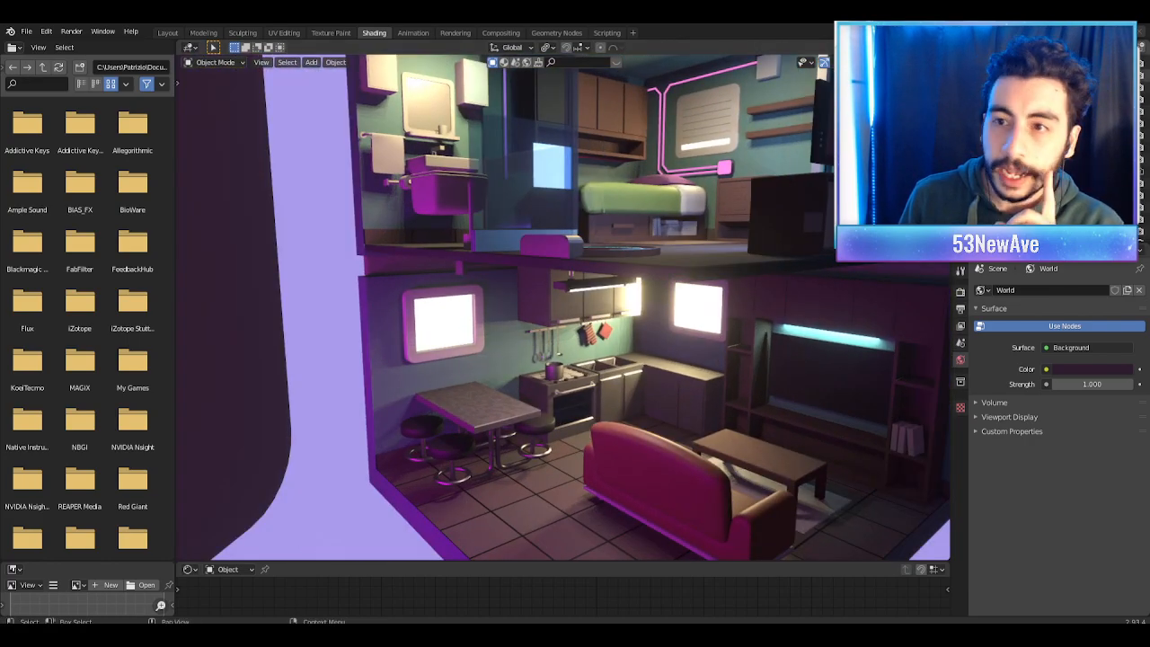
Step: Show the viewport overlays, and select and focus on the kitchen window frame above the dining table
key("shift+alt+z")
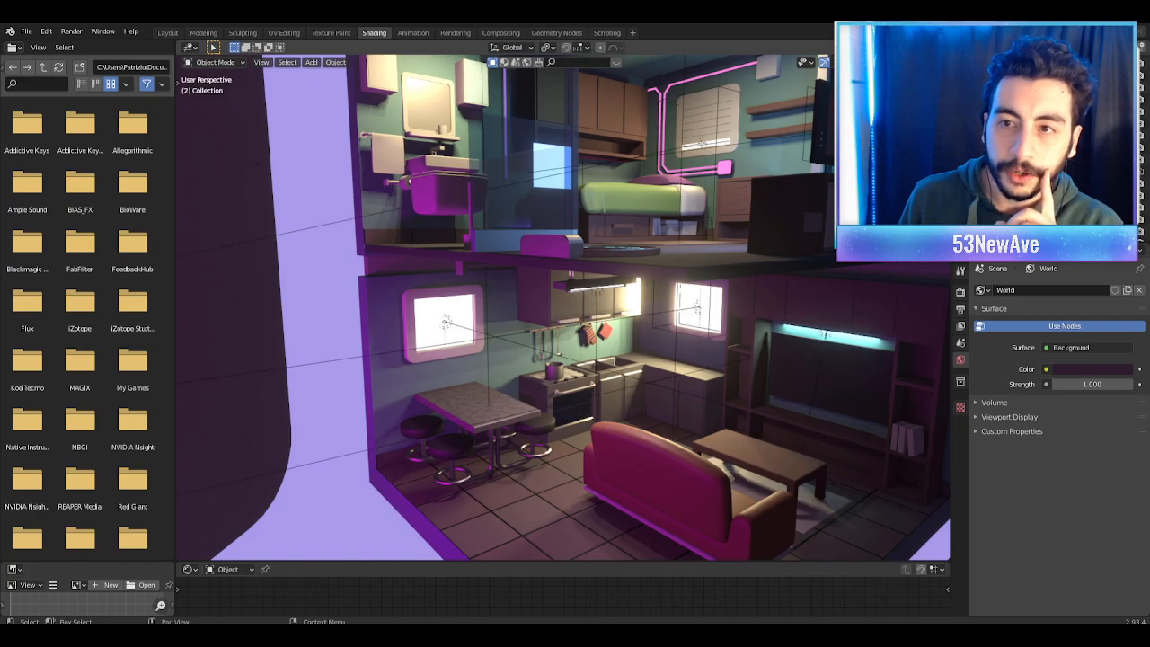
left_click(480, 307)
key("KP_Decimal")
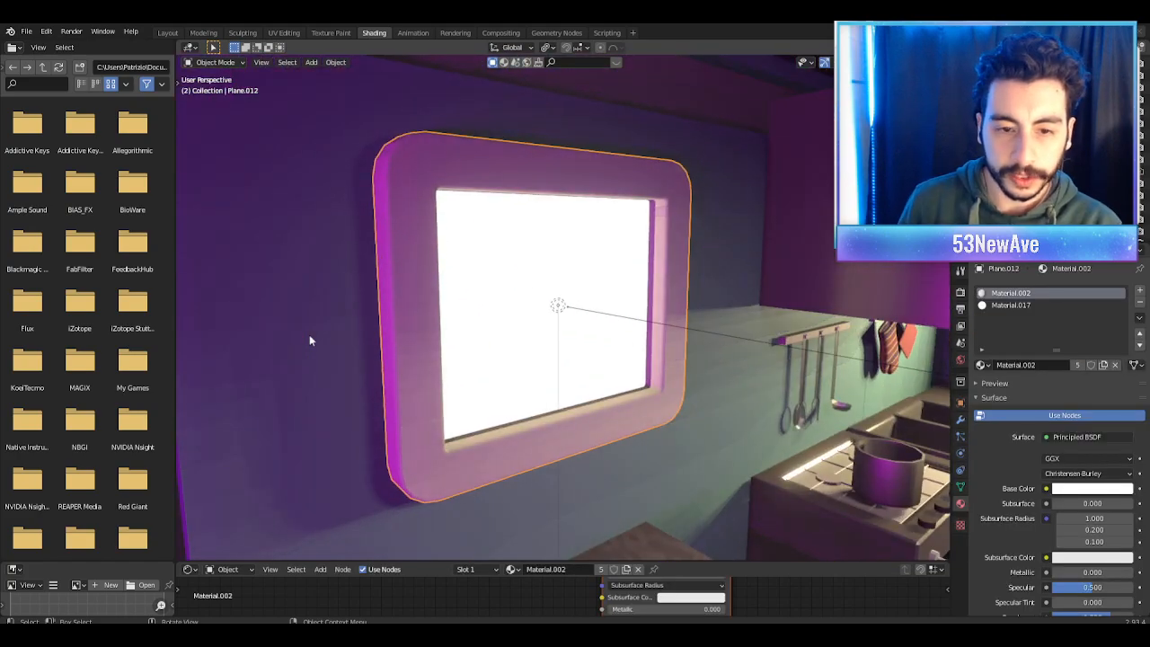
scroll(305, 302, "down", 6)
middle_click_drag(653, 321, 634, 314, "shift")
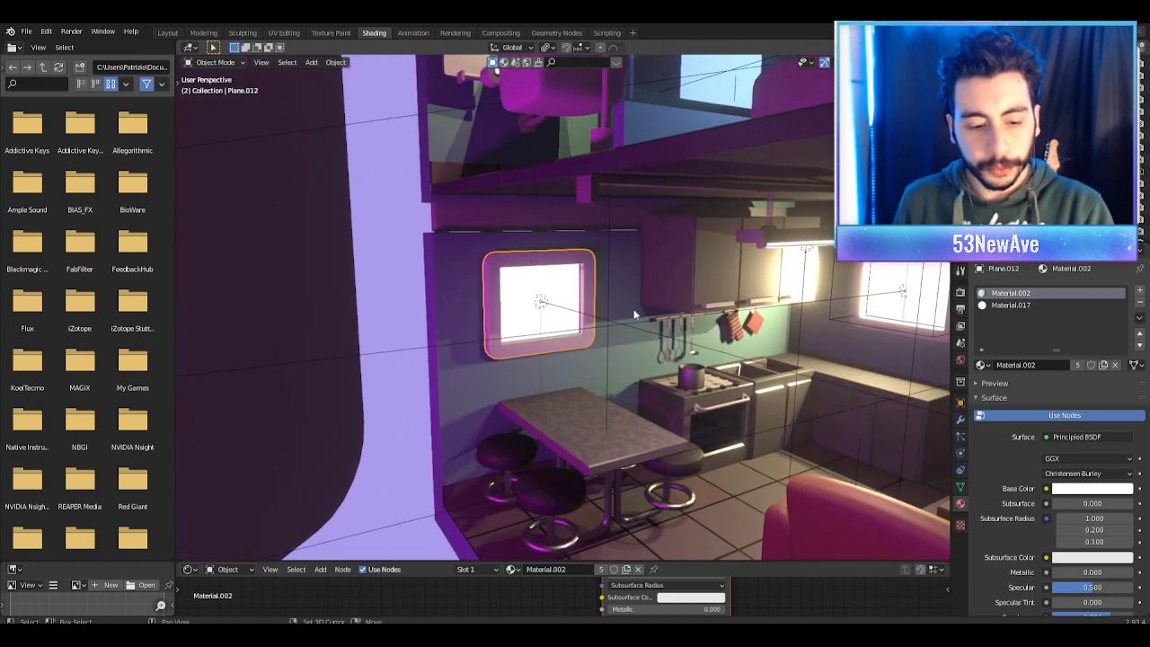
Step: Try to slide the kitchen window frame vertically along the wall
key("g")
key("z")
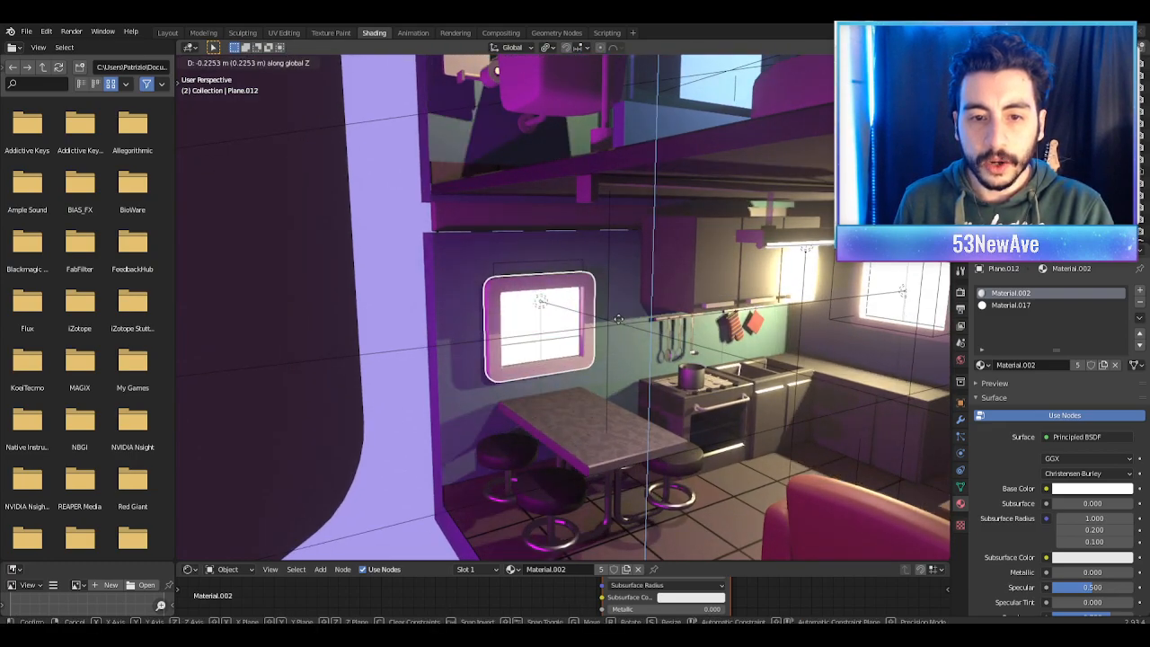
right_click(545, 318)
mouse_move(542, 321)
middle_mouse_down()
mouse_move(581, 318)
mouse_move(545, 321)
middle_mouse_up()
key("g")
key("z")
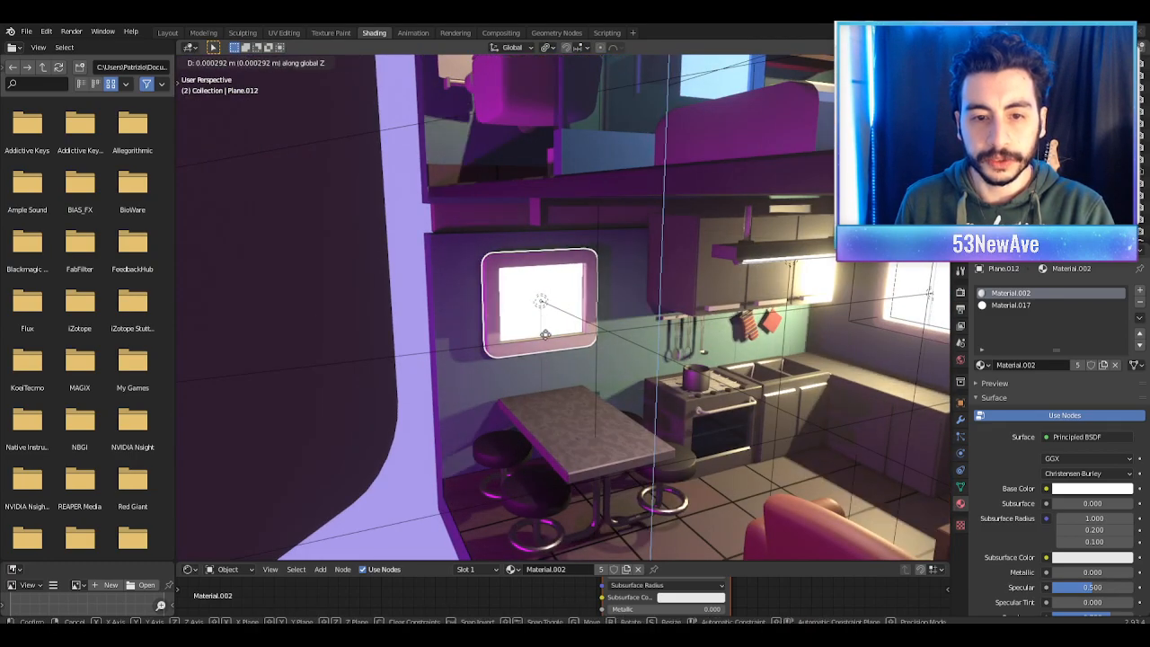
right_click(605, 321)
Step: Hide the viewport overlays and view the kitchen corner with both of its windows
middle_click_drag(605, 320, 573, 323)
key("alt+shift+z")
middle_click_drag(806, 243, 743, 270)
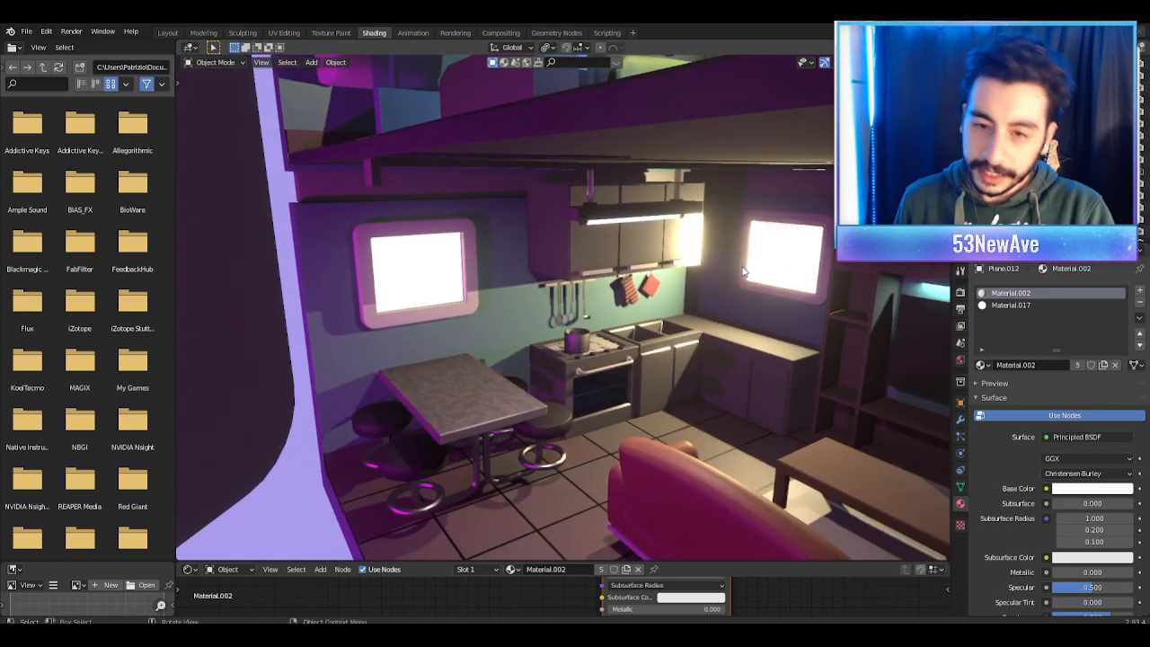
Step: Try to lower the kitchen window frame above the dining table along the global Z axis
scroll(743, 269, "down", 5)
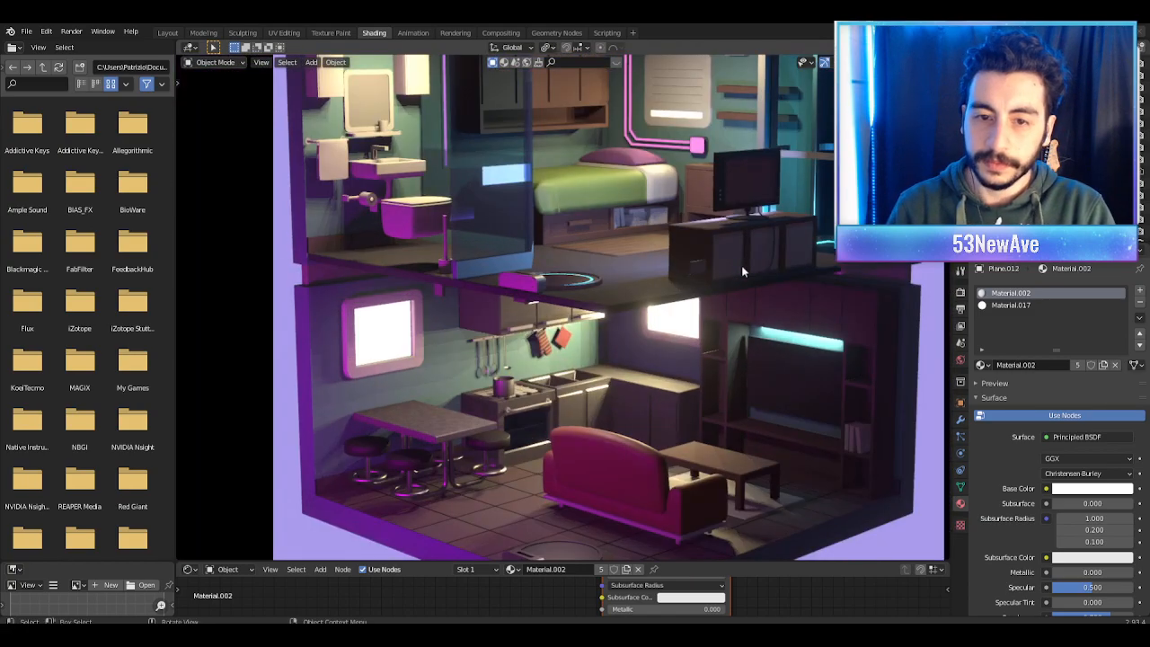
scroll(716, 236, "up", 3)
scroll(715, 238, "up", 4)
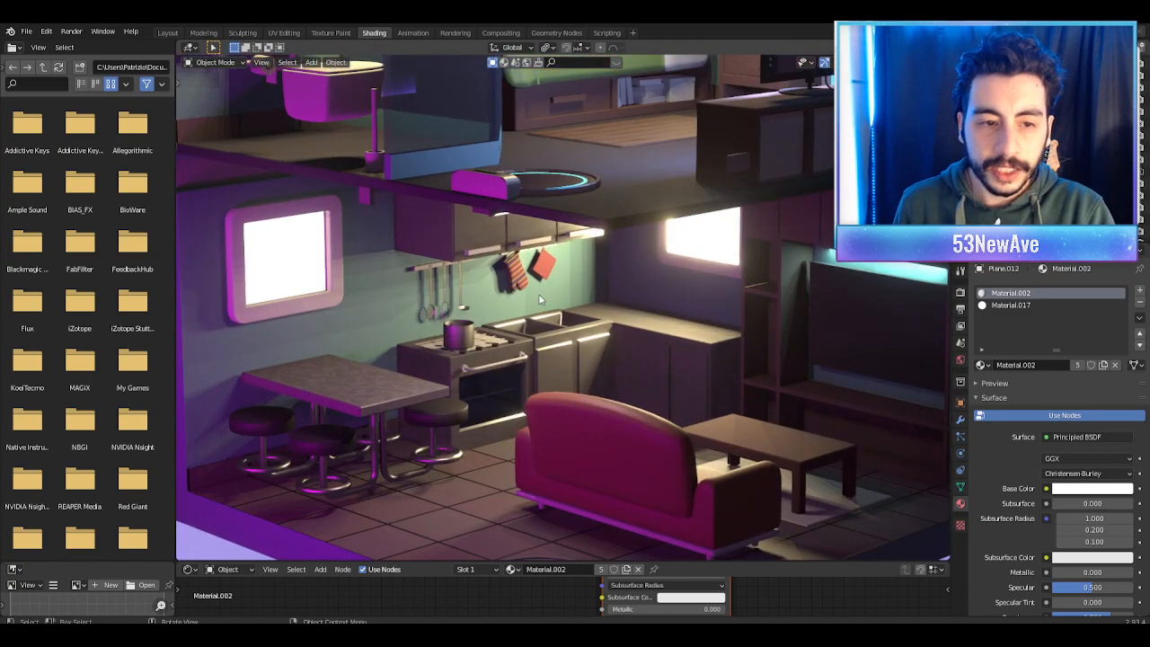
scroll(192, 244, "down", 2)
key("g")
key("z")
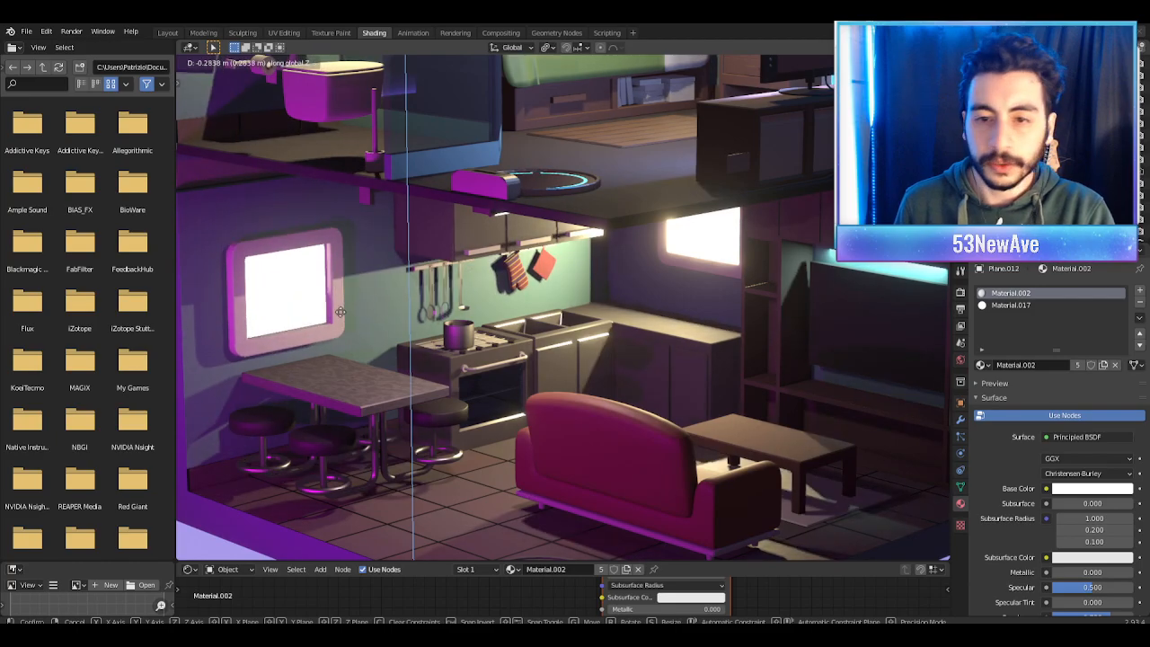
right_click(343, 306)
Step: Select the second kitchen window frame, beside the TV shelving, and try to slide it along the global Z axis
scroll(755, 318, "down", 5)
middle_click_drag(755, 318, 739, 274)
scroll(613, 359, "up", 5)
middle_click_drag(614, 359, 619, 368)
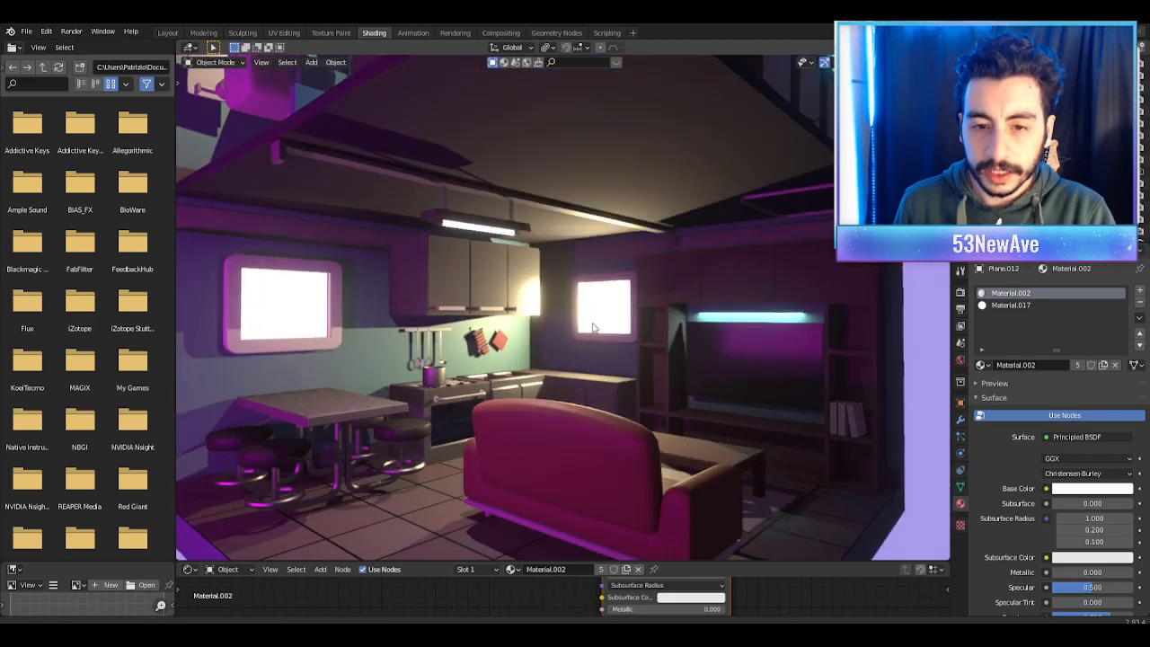
scroll(622, 348, "up", 3)
left_click(621, 348)
key("g")
key("z")
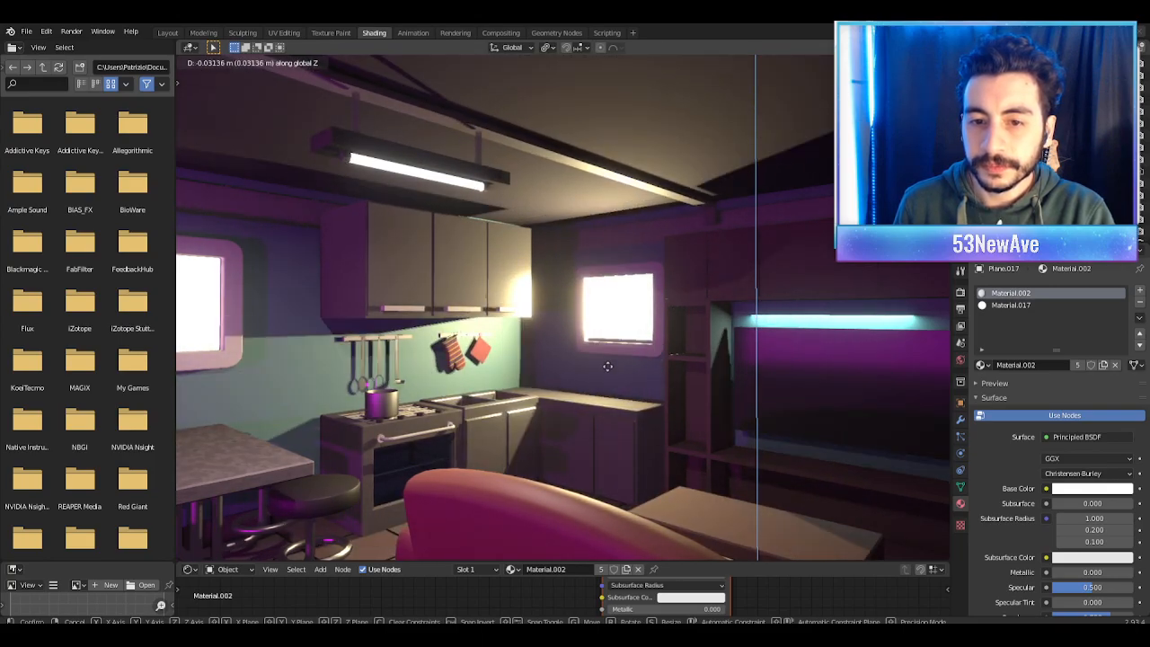
key("Escape")
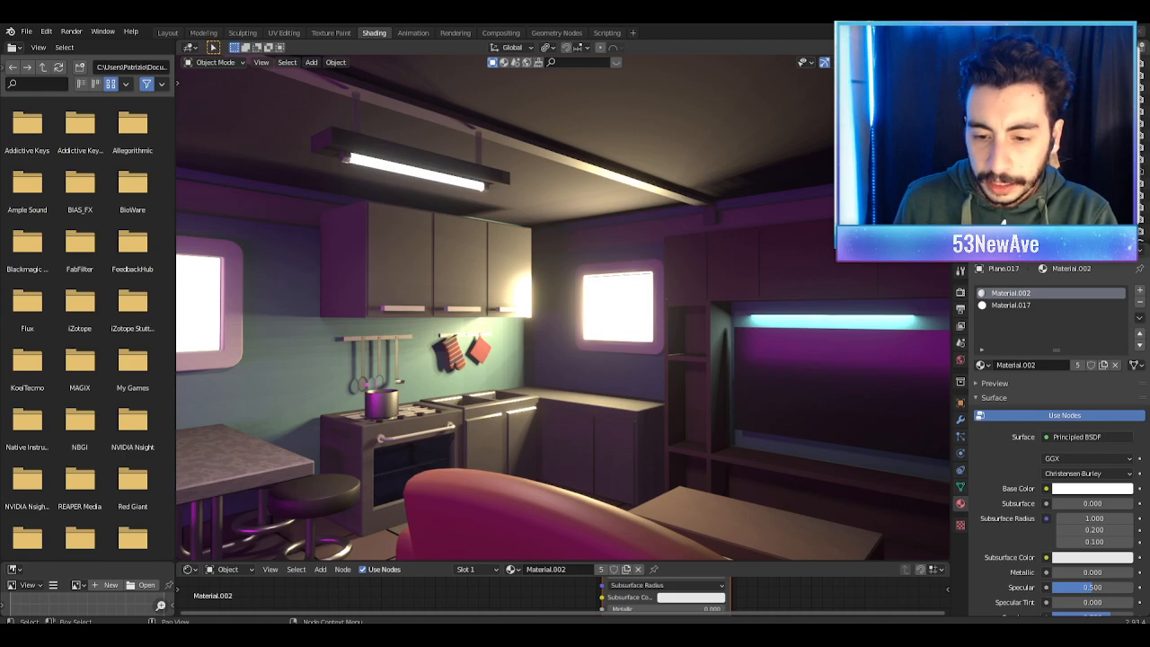
Step: Show the viewport overlays and select the area light in the window above the dining table
middle_click_drag(685, 366, 637, 240)
scroll(593, 279, "up", 6)
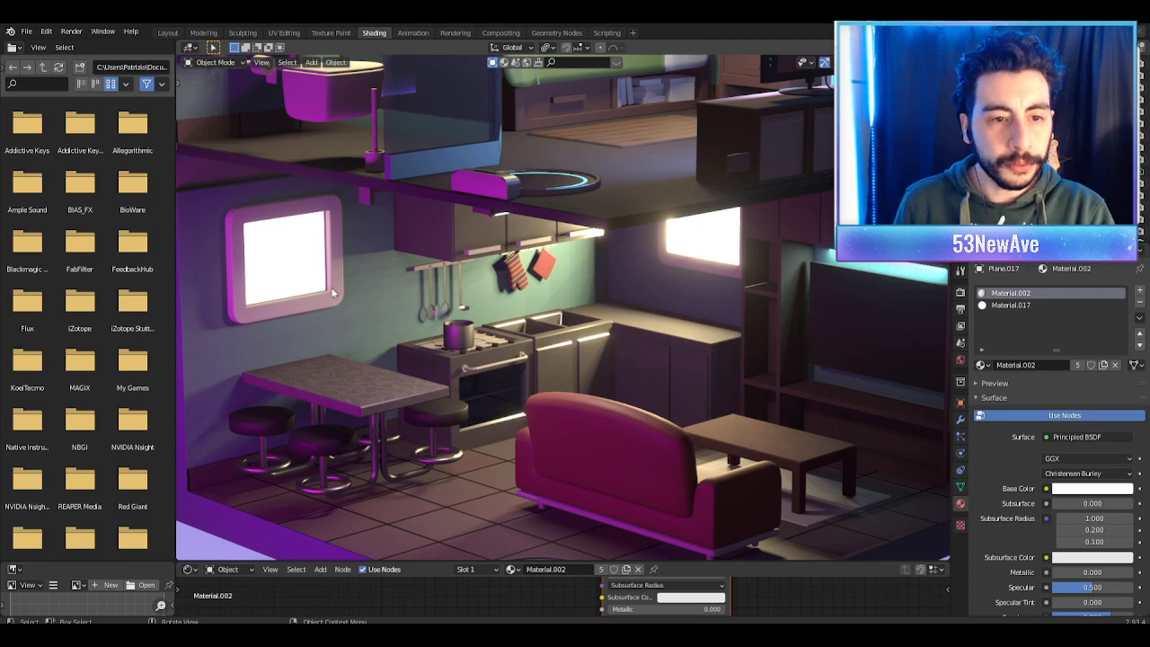
left_click(332, 248)
key("shift+alt+z")
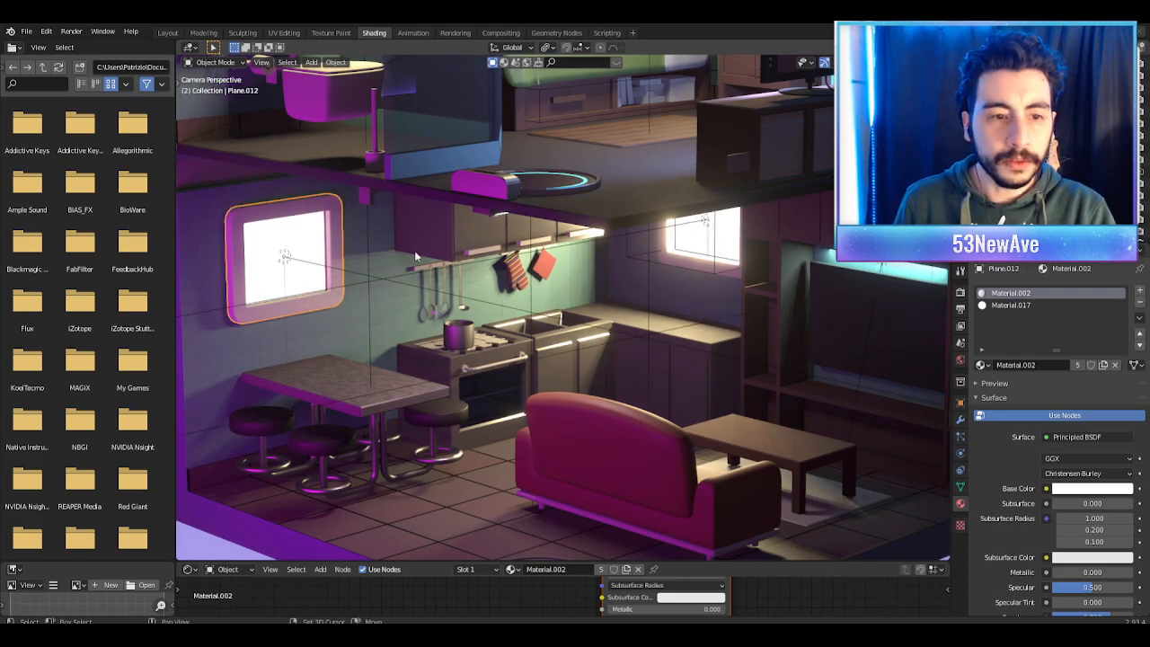
scroll(414, 251, "up", 2)
left_click(237, 232)
middle_click_drag(236, 233, 657, 234, "shift")
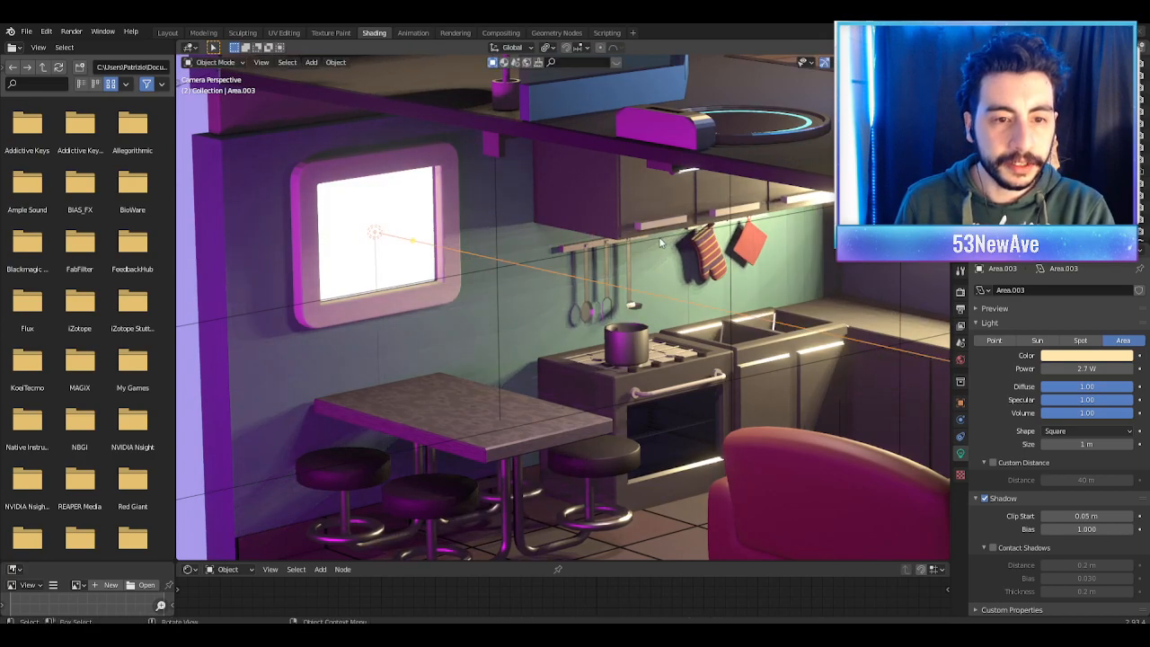
Step: Set the window area light's power to 11.2 W and try to move the light along the global Y axis
left_click_drag(1065, 369, 881, 369)
scroll(880, 369, "down", 3)
key("g")
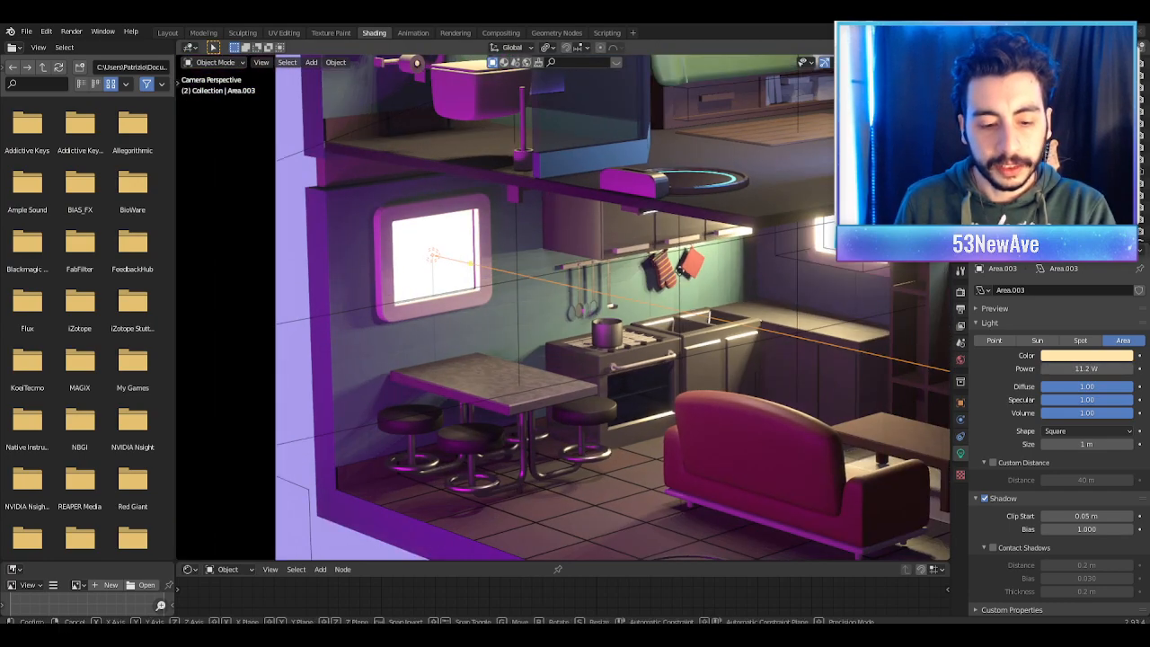
key("y")
left_click(710, 278)
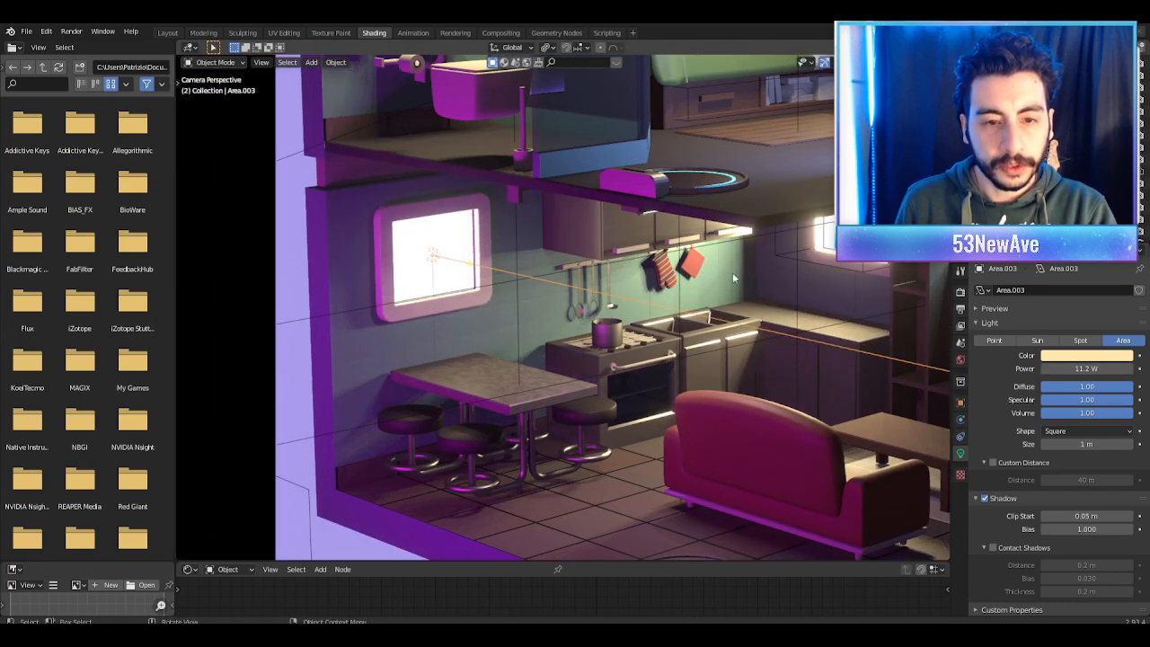
Step: Hide the viewport overlays and set the window area light's power to 5.5 W
mouse_move(1087, 370)
left_mouse_down()
mouse_move(1114, 370)
mouse_move(1075, 368)
left_mouse_up()
key("shift+alt+z")
scroll(782, 350, "down", 3)
middle_click_drag(781, 349, 729, 338, "shift")
left_click_drag(1087, 369, 1061, 369)
key("g")
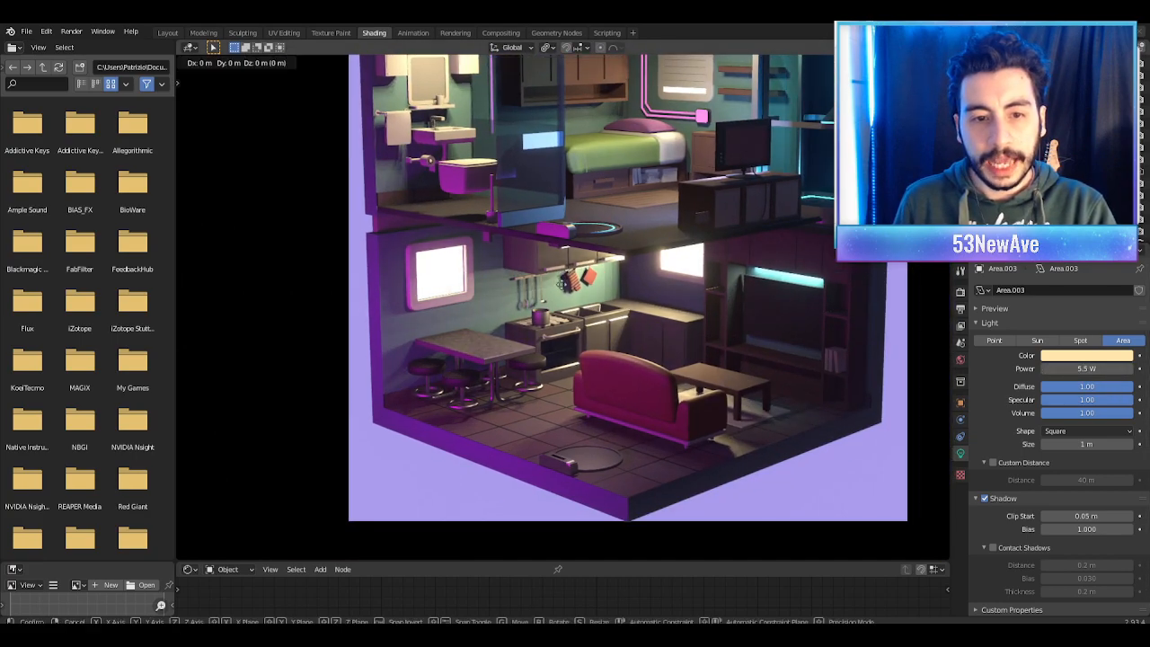
left_click(610, 307)
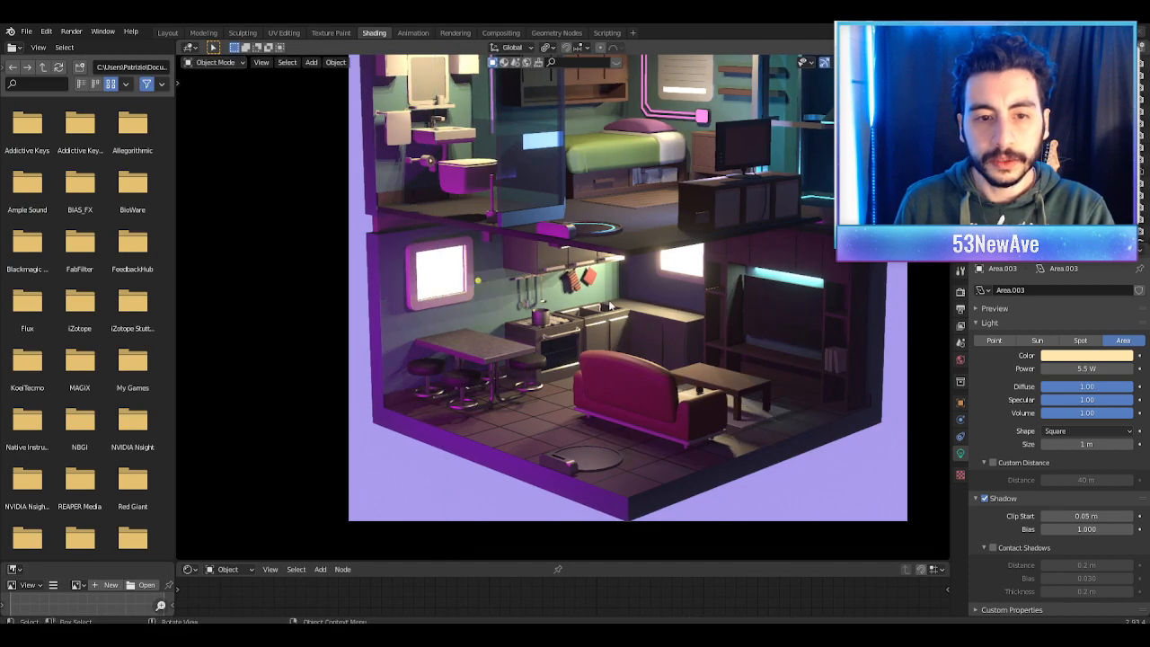
Step: Try to move the window frame above the dining table freely and along the global Y axis
left_click(466, 297)
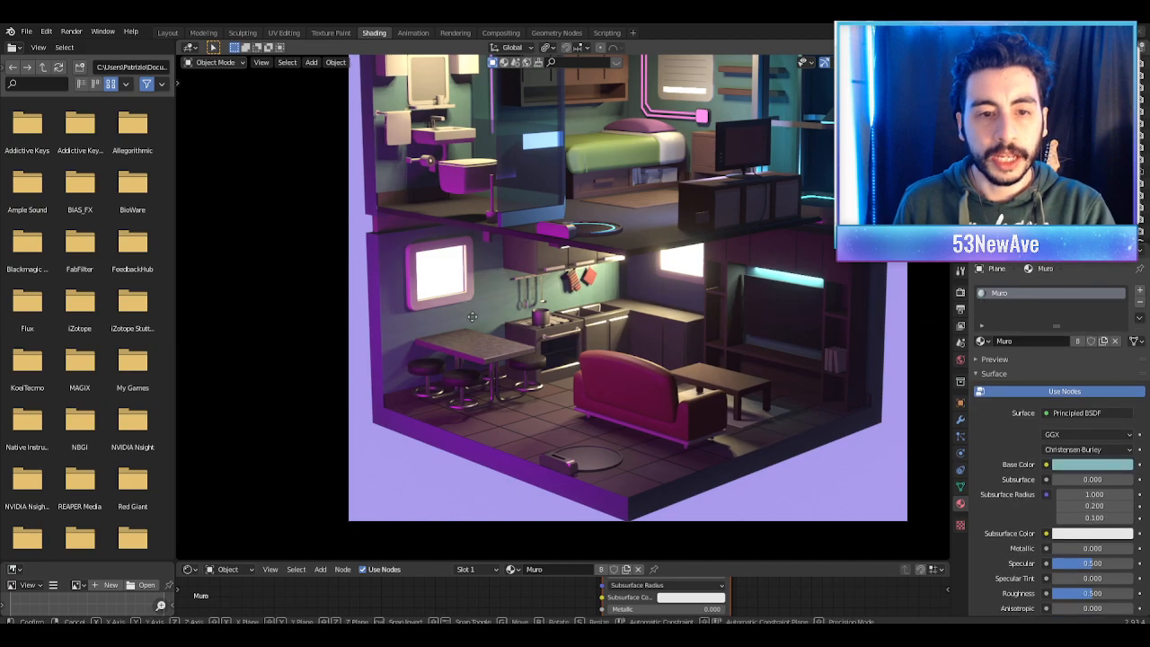
left_click(460, 297)
key("g")
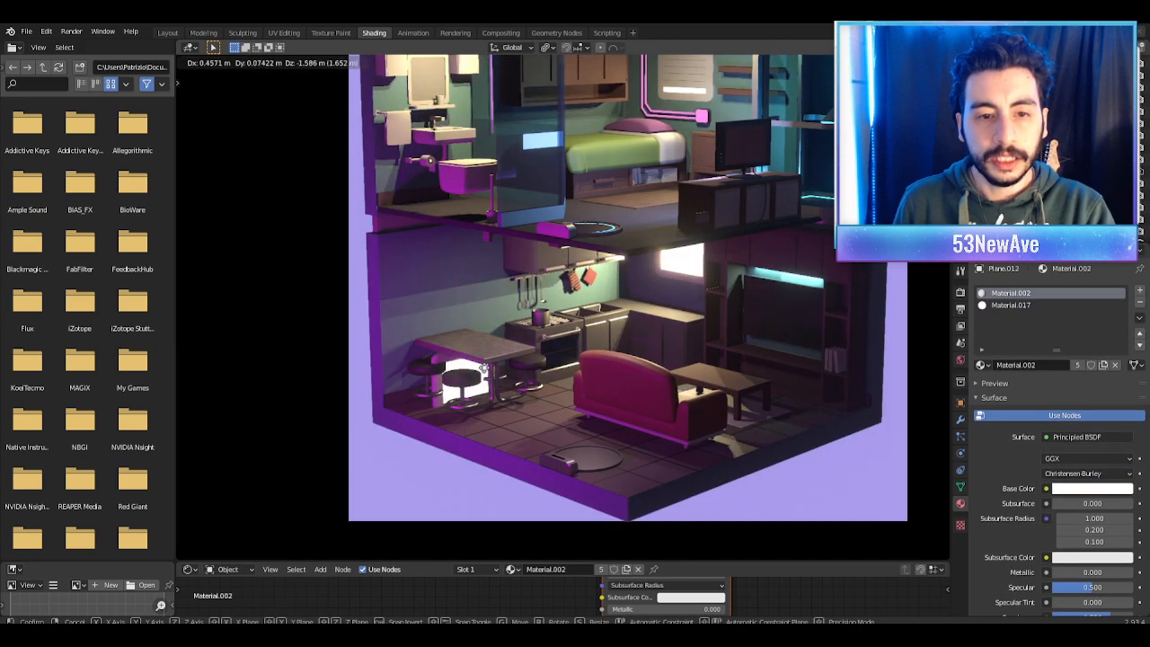
right_click(468, 305)
key("g")
key("y")
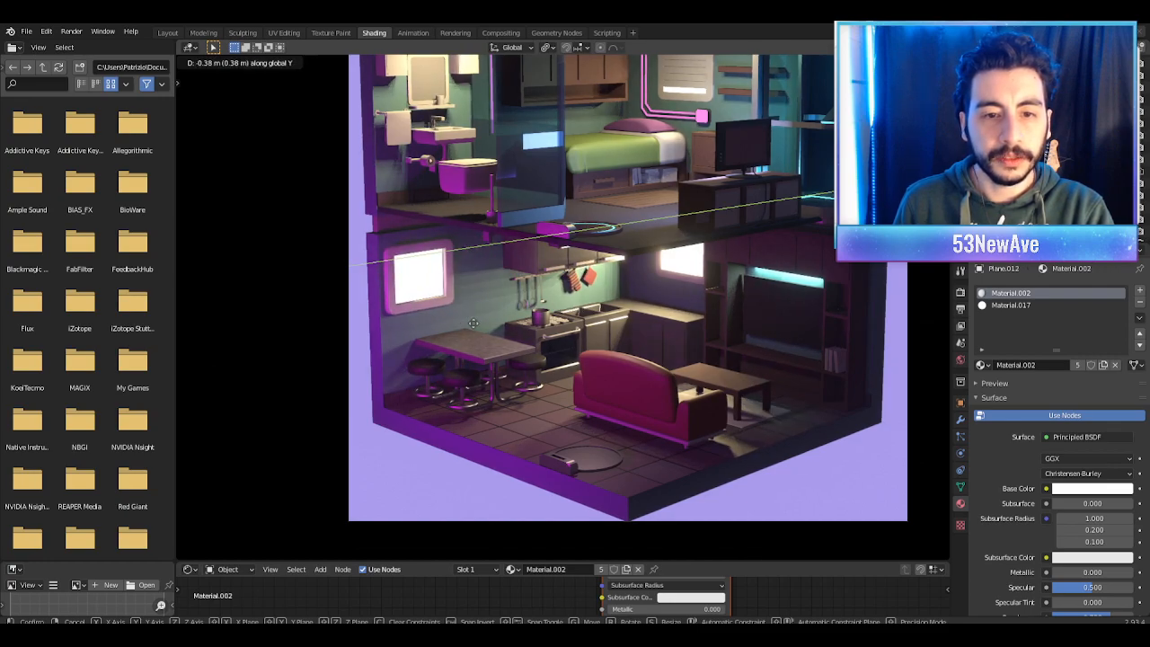
right_click(492, 323)
Step: Examine both storeys from the camera and the living room and kitchen from a free angle
scroll(702, 195, "up", 5)
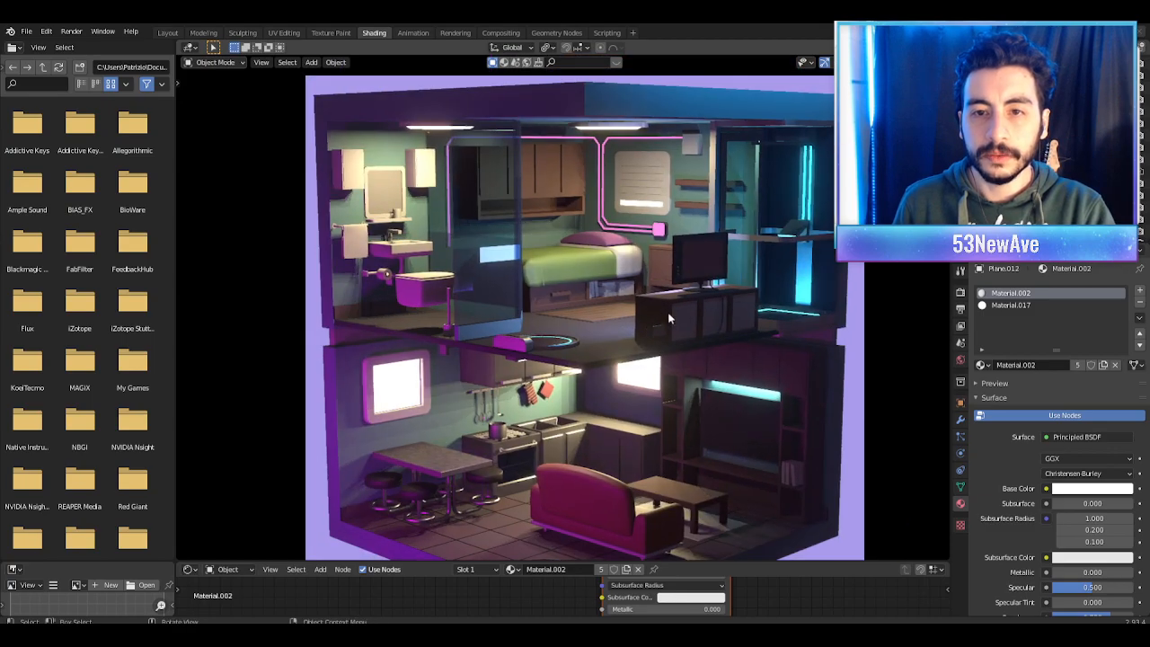
scroll(723, 175, "down", 6)
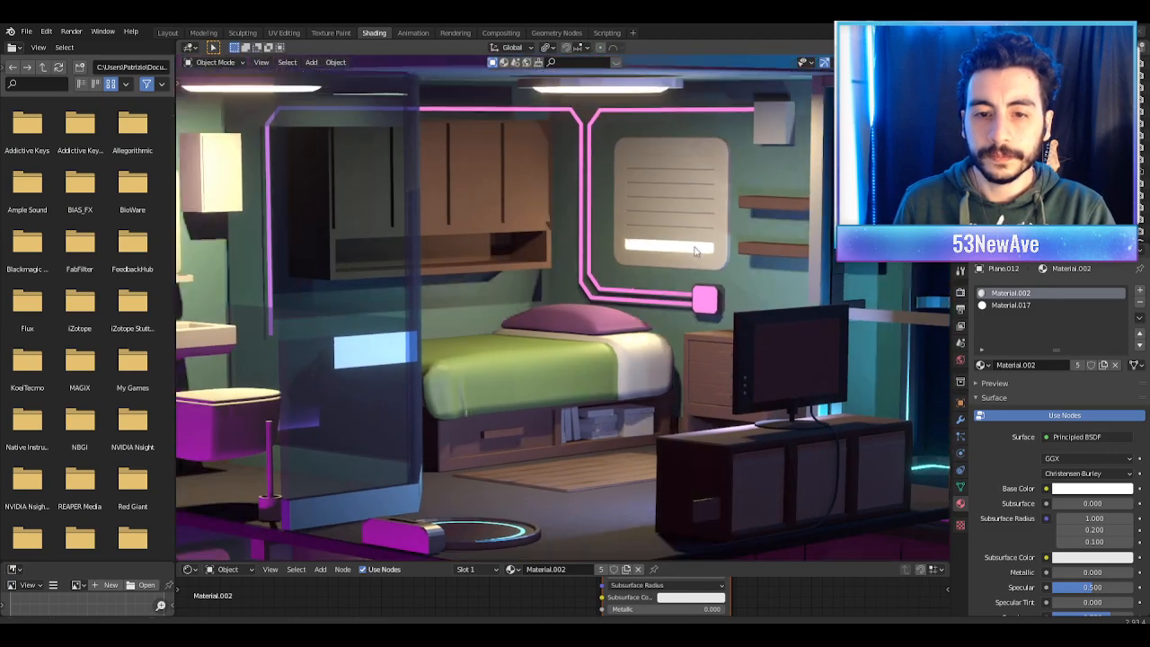
scroll(659, 276, "up", 3)
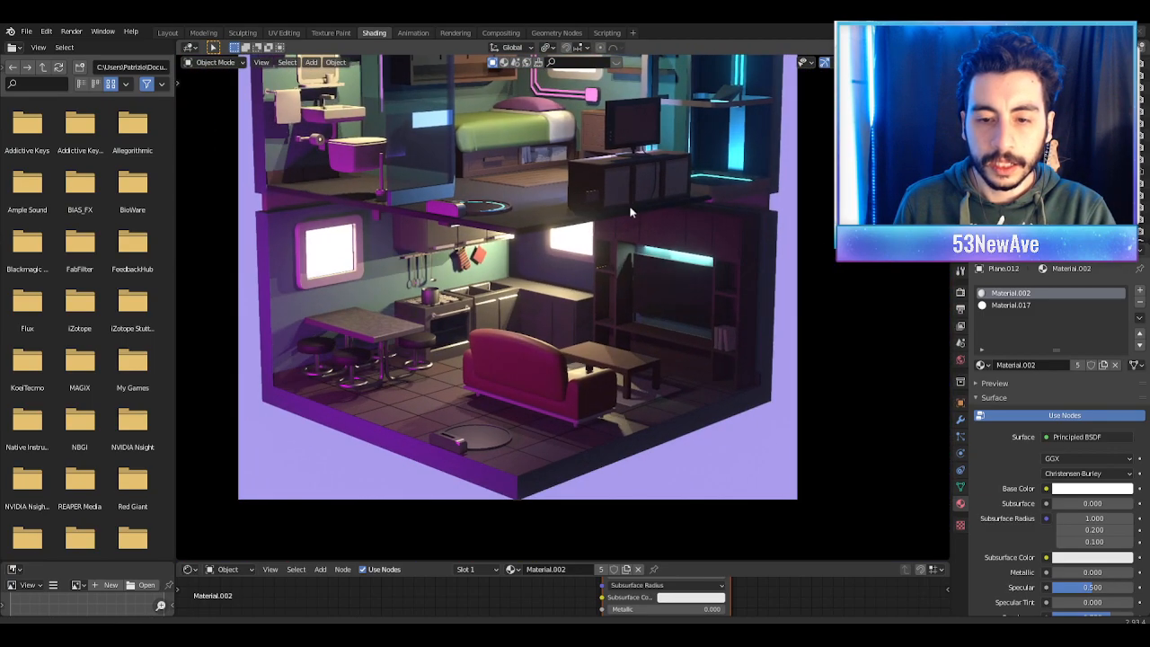
scroll(664, 320, "down", 6)
scroll(565, 320, "up", 8)
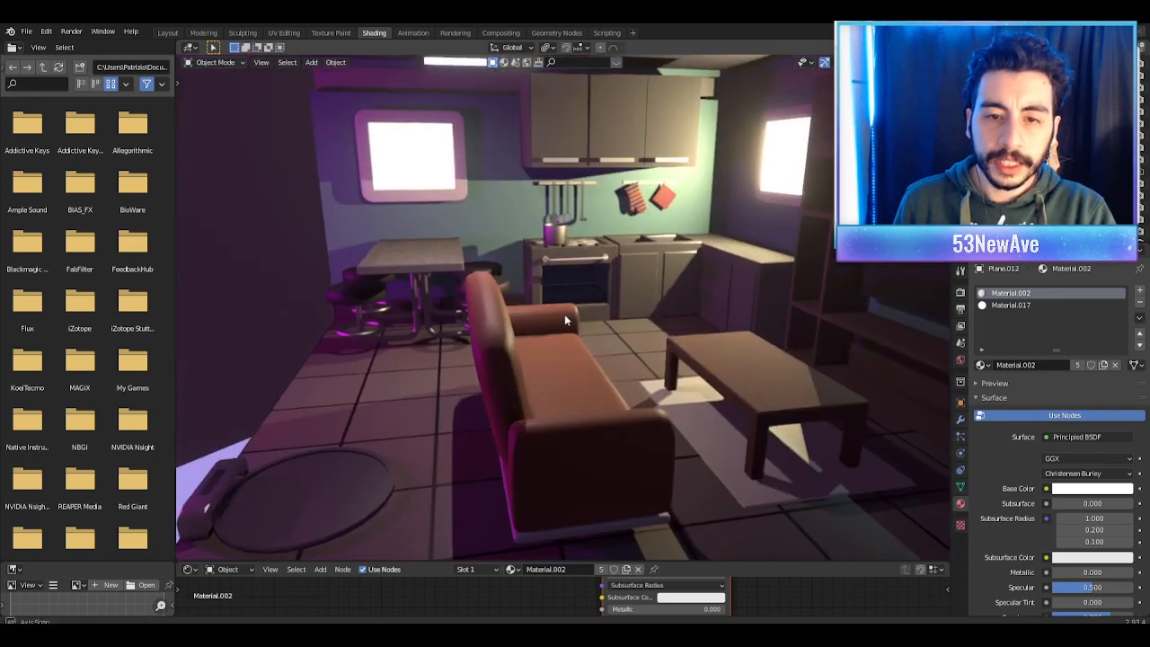
middle_click_drag(564, 320, 602, 331)
scroll(568, 328, "down", 4)
scroll(564, 321, "up", 2)
Step: Select the sofa's backrest, inspect its mesh in Edit Mode with overlays shown, and display its modifiers
left_click(557, 322)
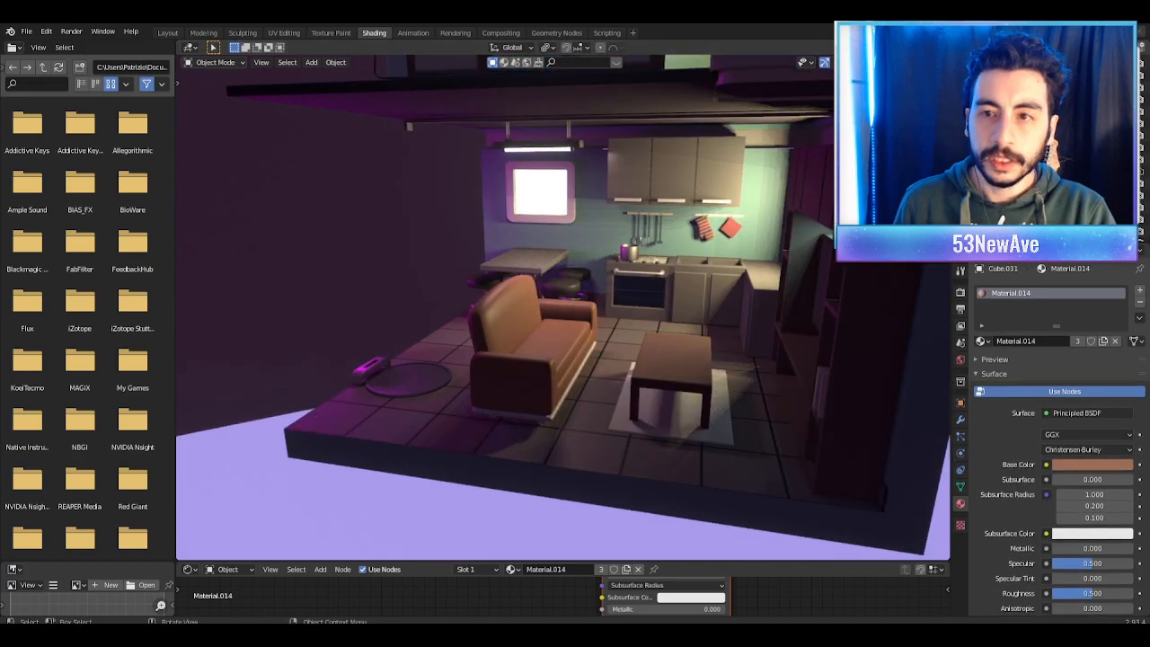
scroll(612, 254, "up", 3)
key("alt+shift+z")
key("Tab")
middle_click_drag(510, 323, 593, 308)
scroll(593, 309, "up", 2)
key("Tab")
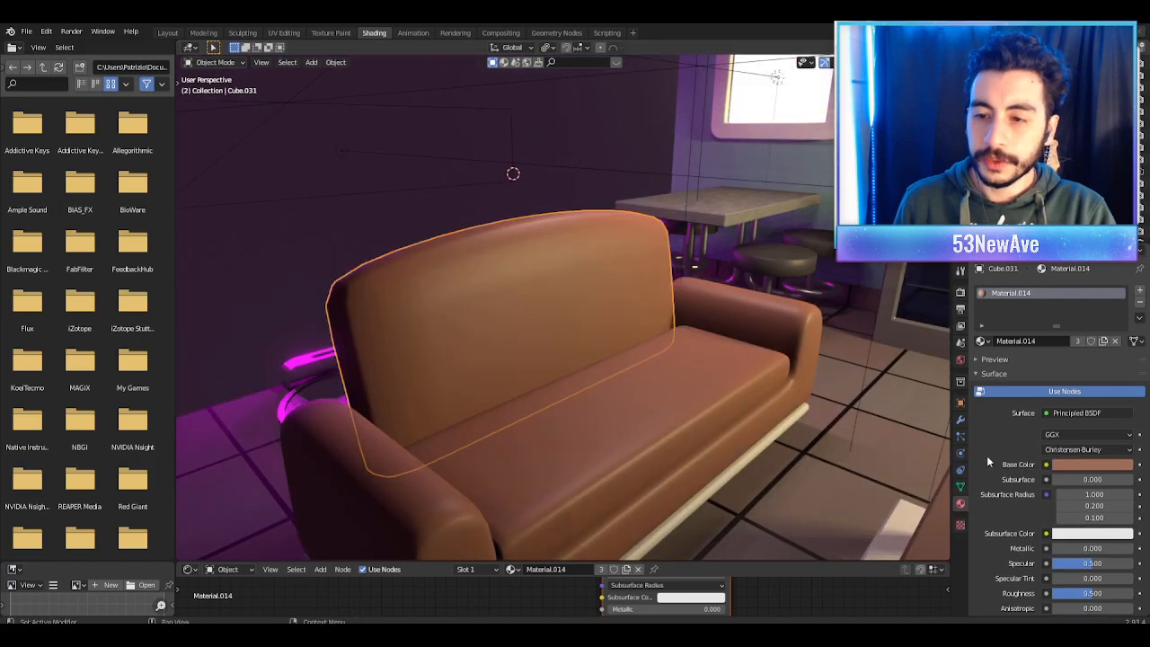
left_click(961, 418)
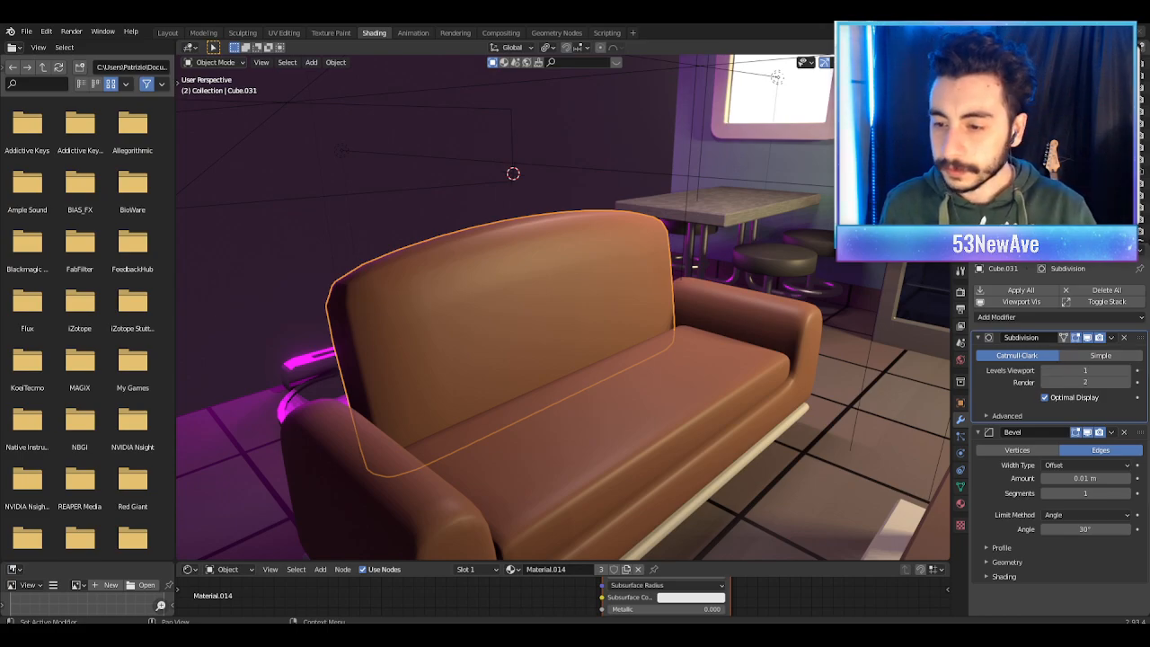
Step: Hide the viewport overlays and examine the room from the camera and from free angles around the sofa and teleport pad
middle_click_drag(234, 260, 343, 310)
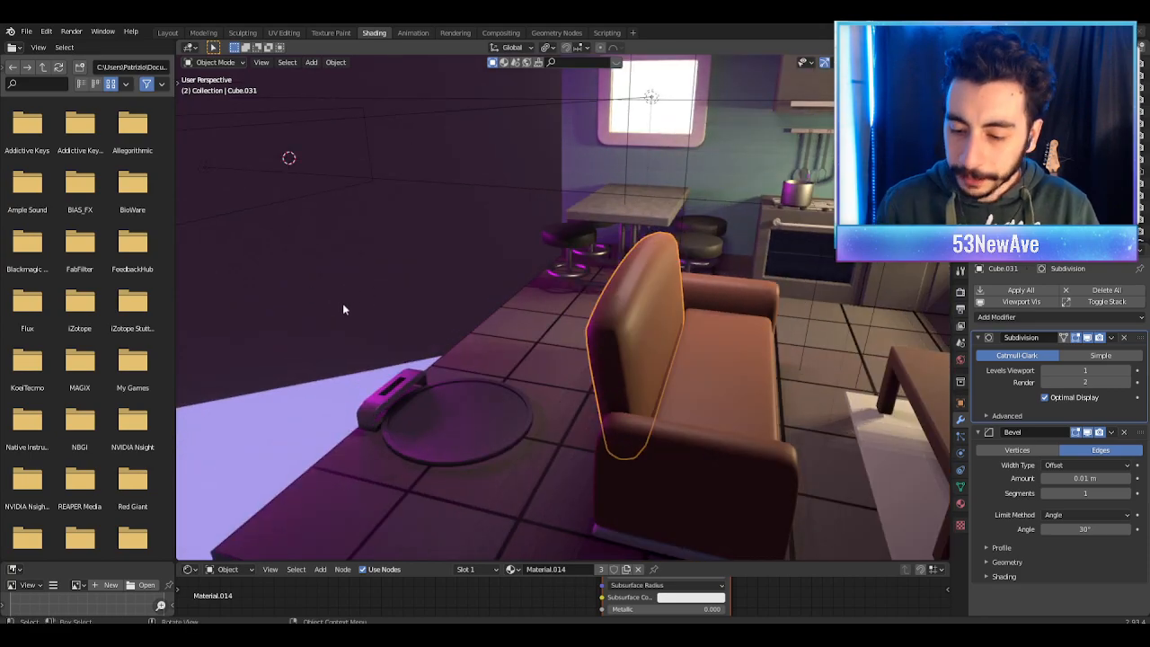
key("KP_0")
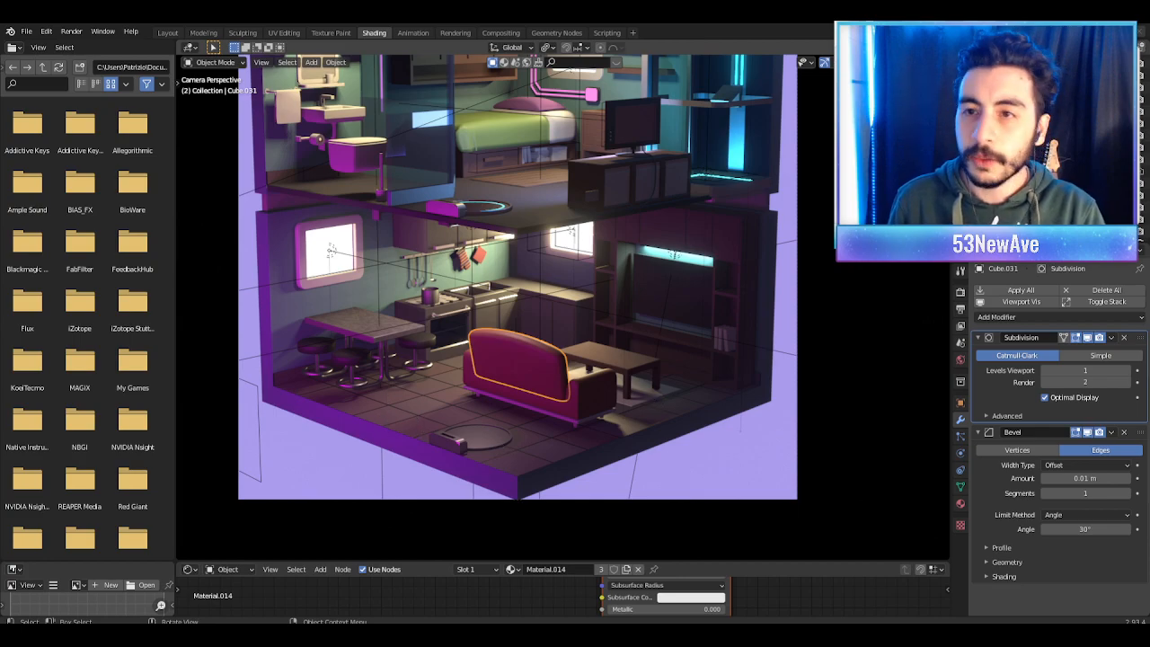
key("shift+alt+z")
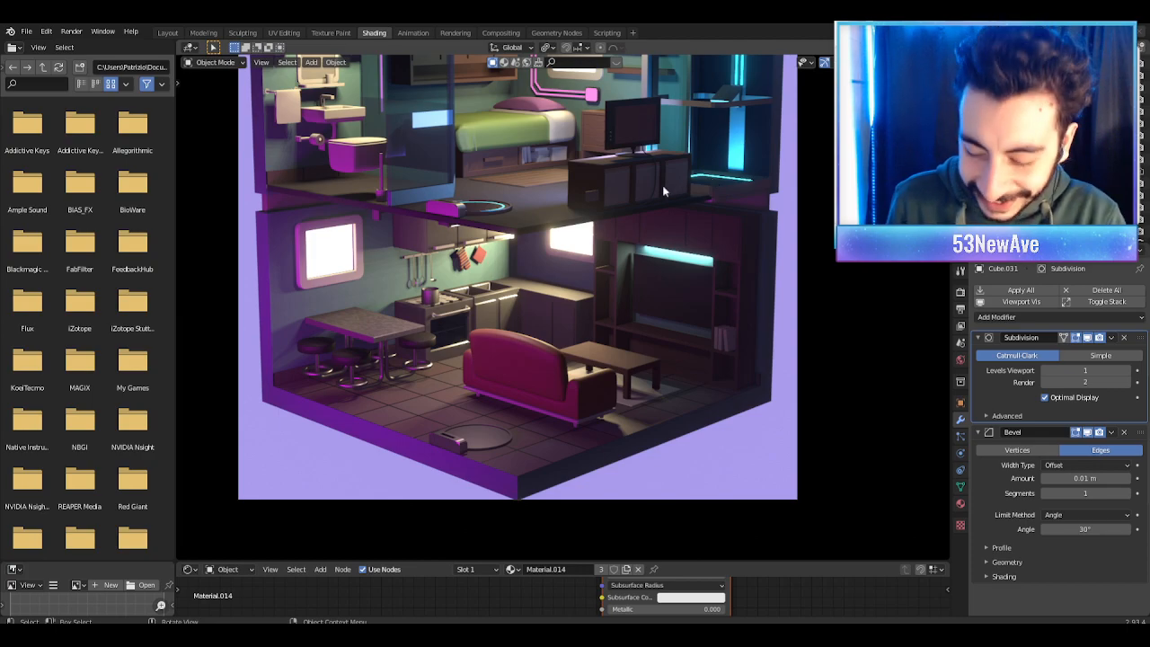
scroll(535, 230, "down", 2)
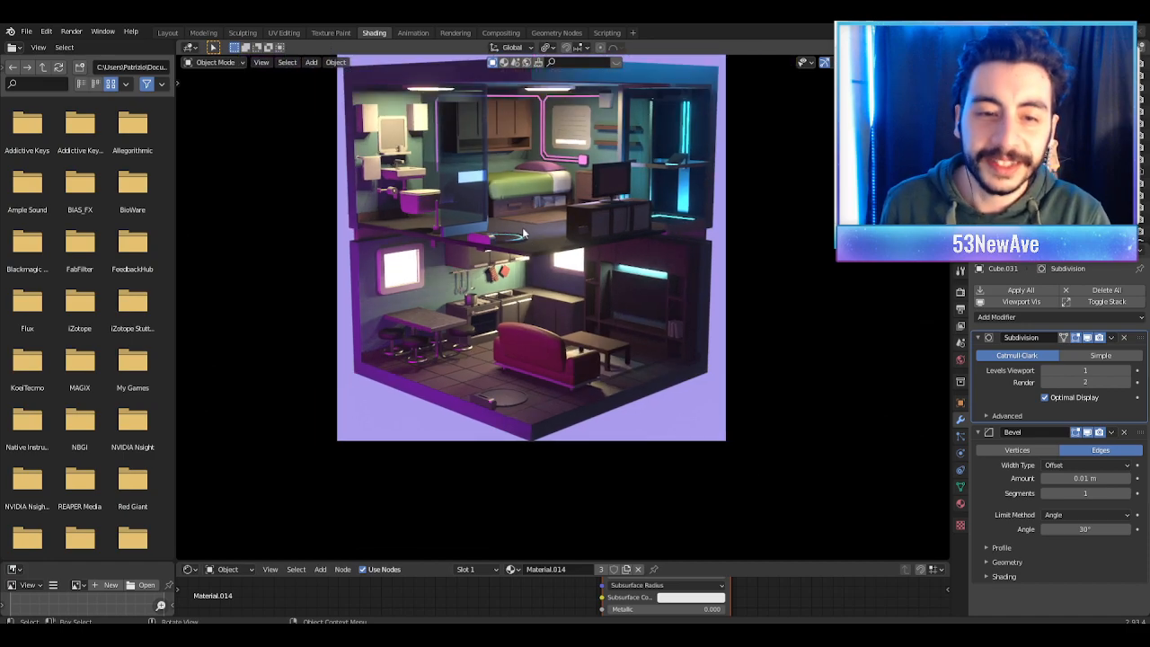
middle_click_drag(530, 239, 554, 256, "shift")
scroll(555, 256, "up", 2)
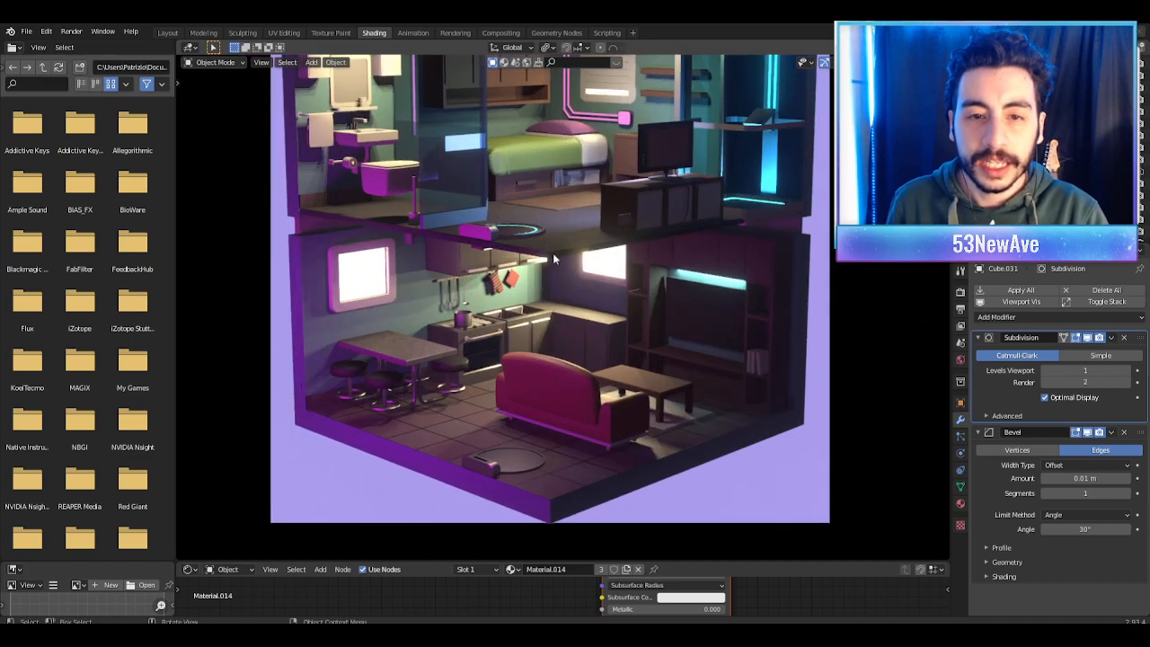
middle_click_drag(689, 398, 629, 258)
scroll(683, 335, "up", 4)
scroll(600, 235, "up", 3)
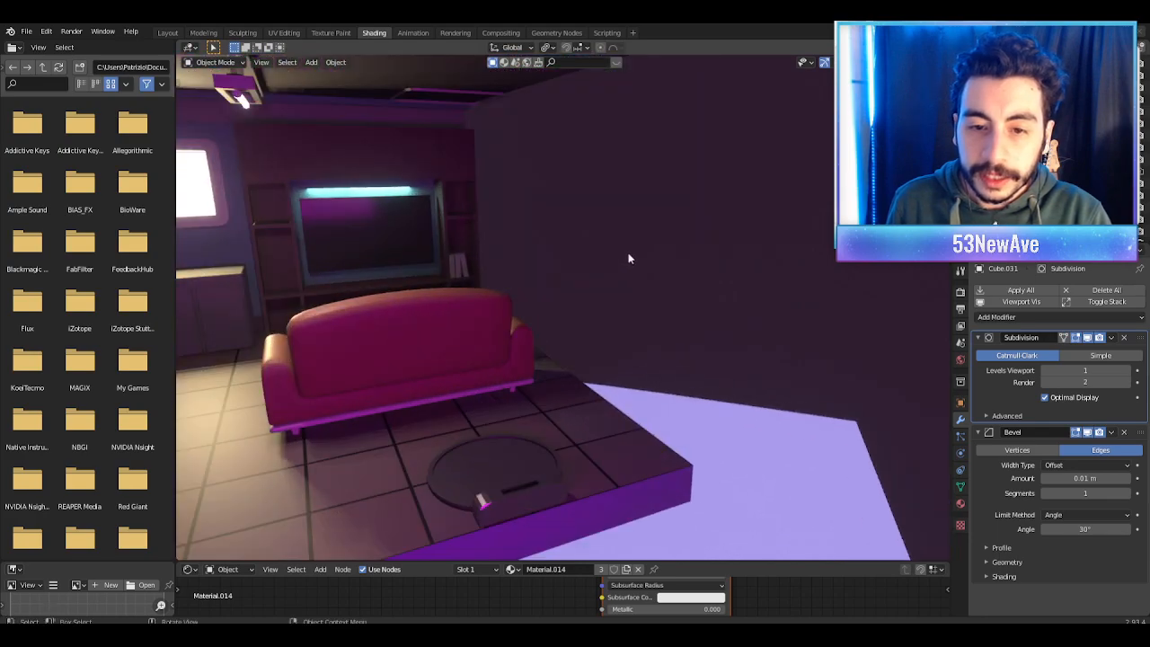
middle_click_drag(644, 167, 534, 187)
scroll(535, 187, "down", 4)
key("KP_0")
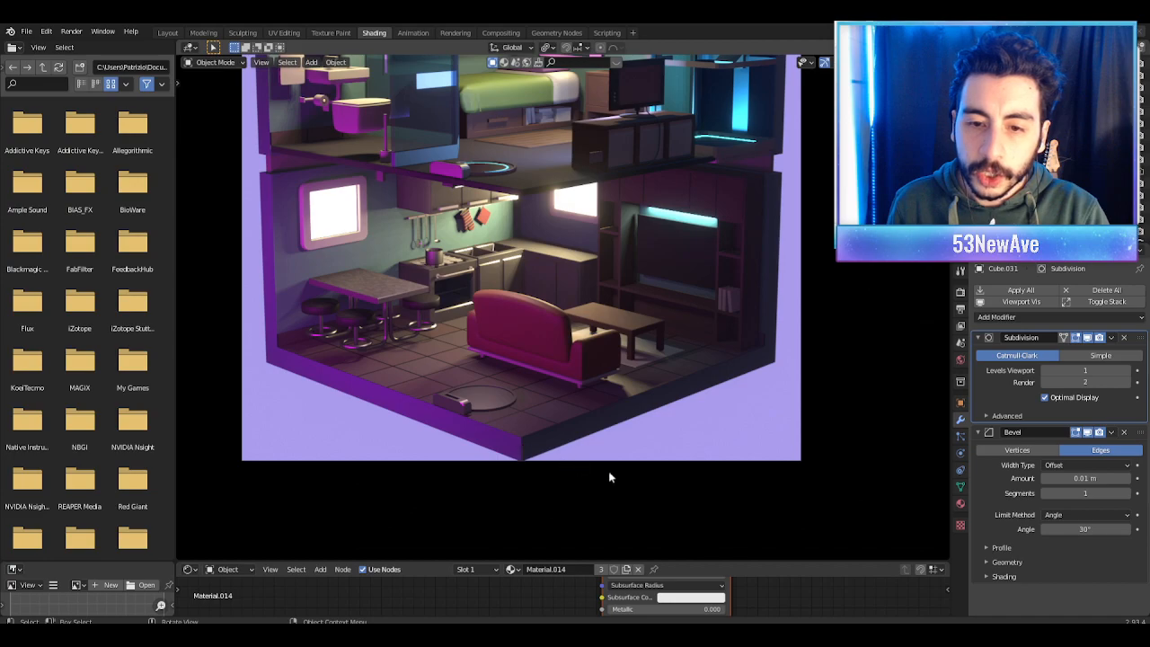
middle_click_drag(687, 405, 618, 357)
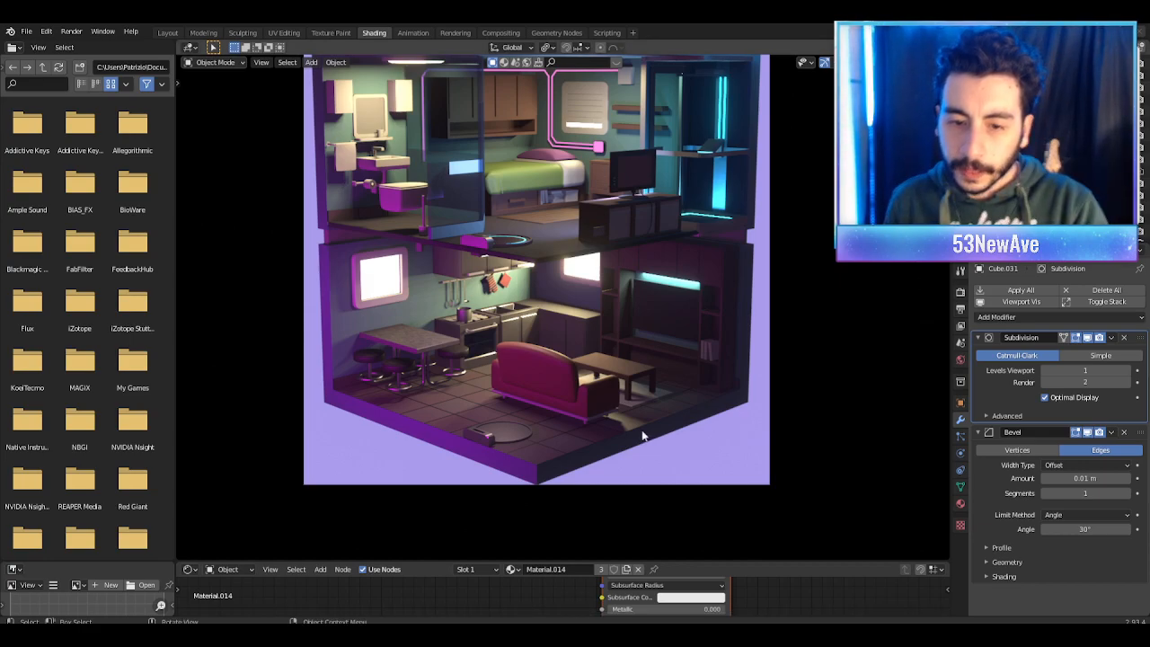
Step: Show the overlays and try to move the front side face of the room's floor slab along the global X axis
left_click(714, 359)
key("shift+alt+z")
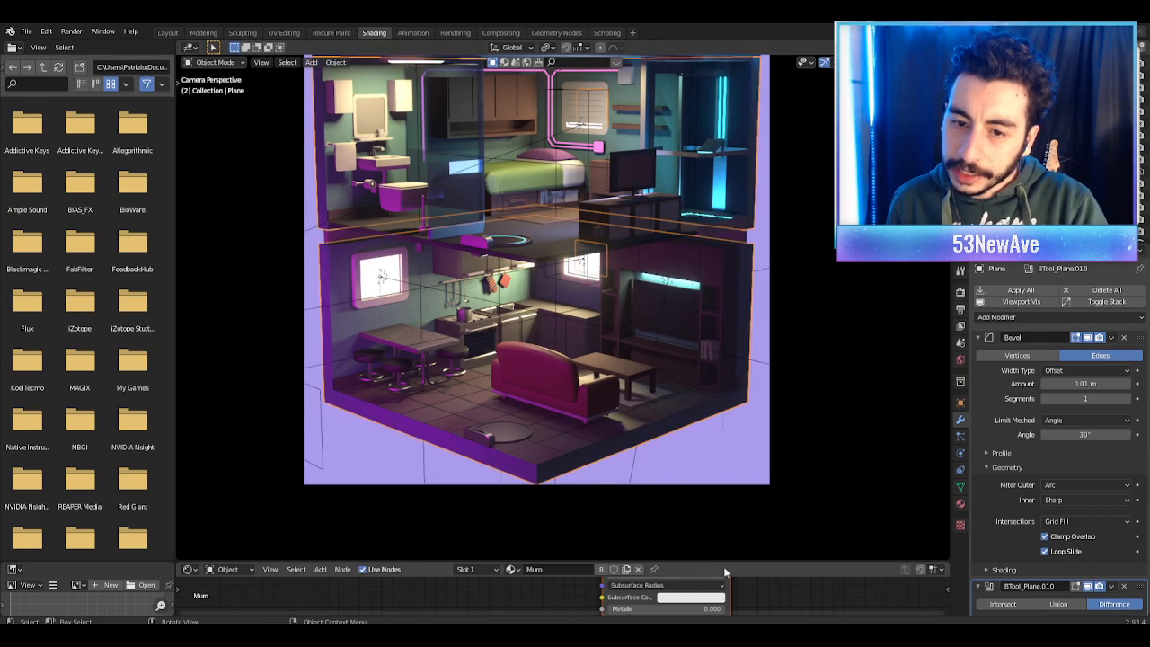
key("Tab")
left_click(642, 435)
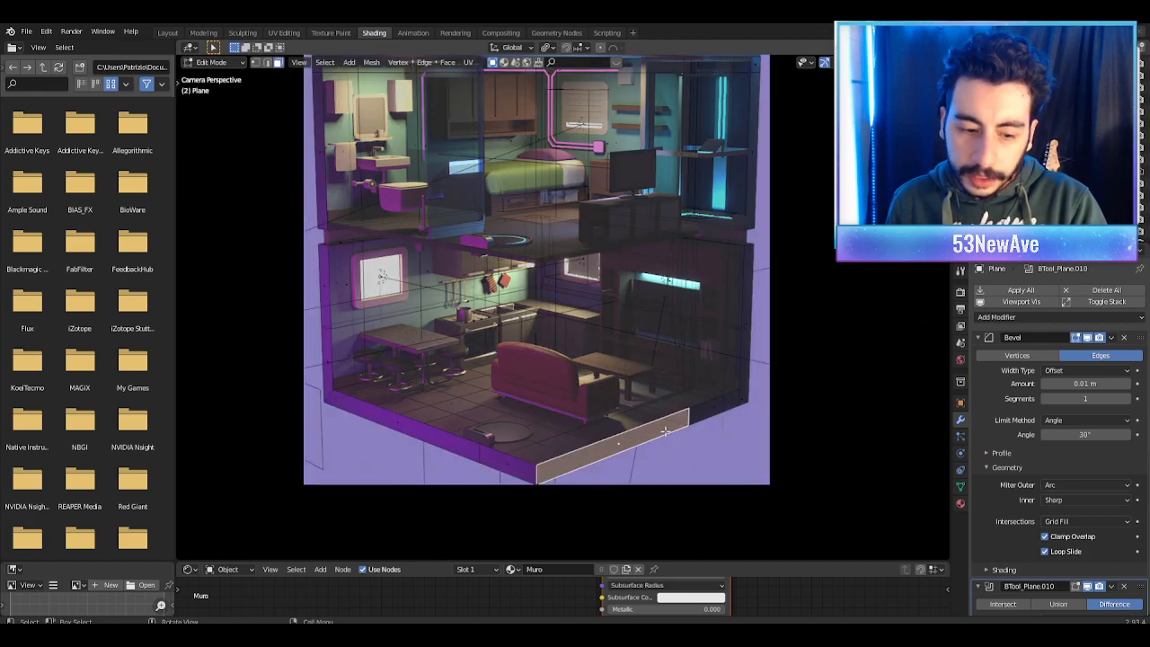
key("g")
key("x")
left_click(668, 425)
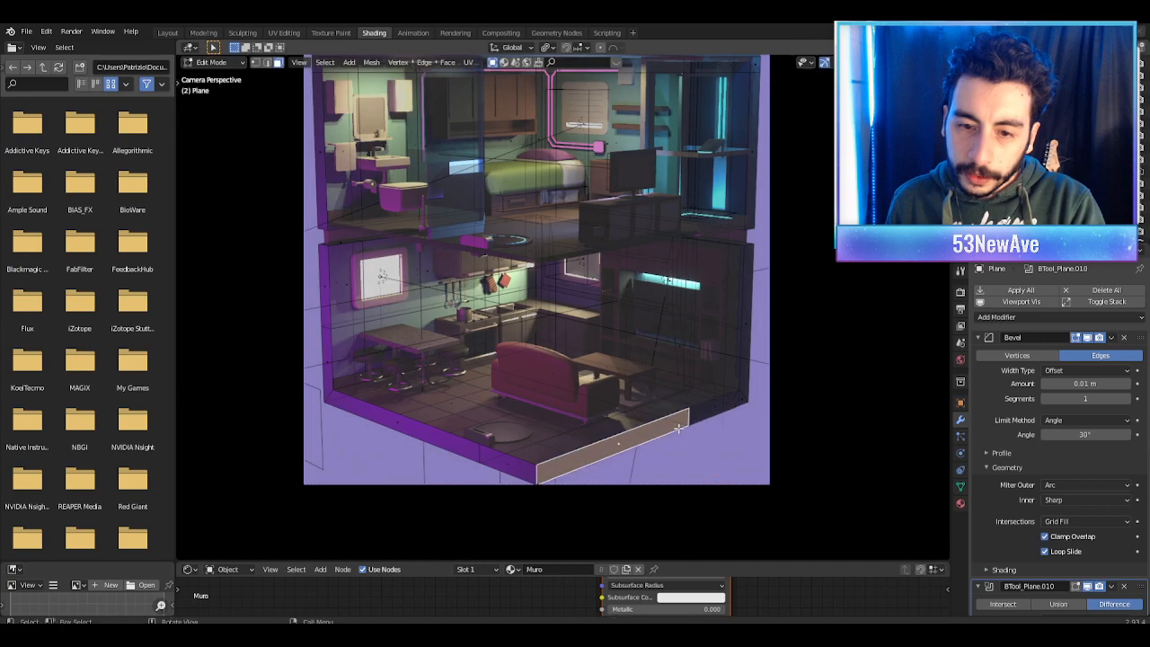
key("Tab")
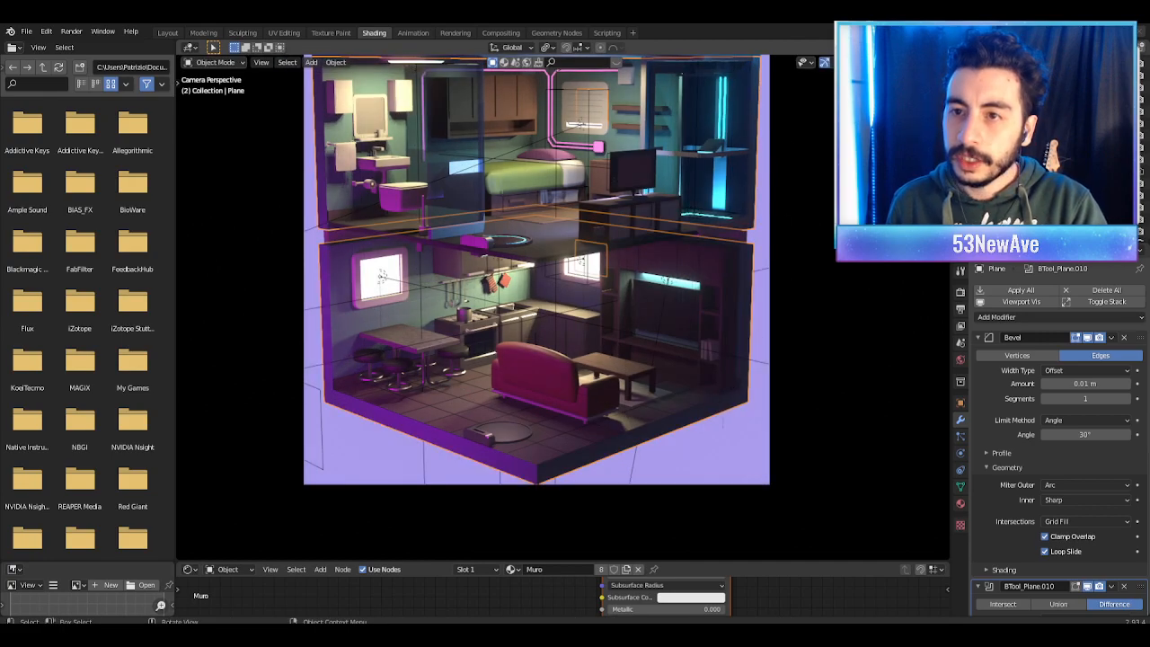
Step: Hide the viewport overlays and examine the whole two-storey room from the camera
key("shift+alt+z")
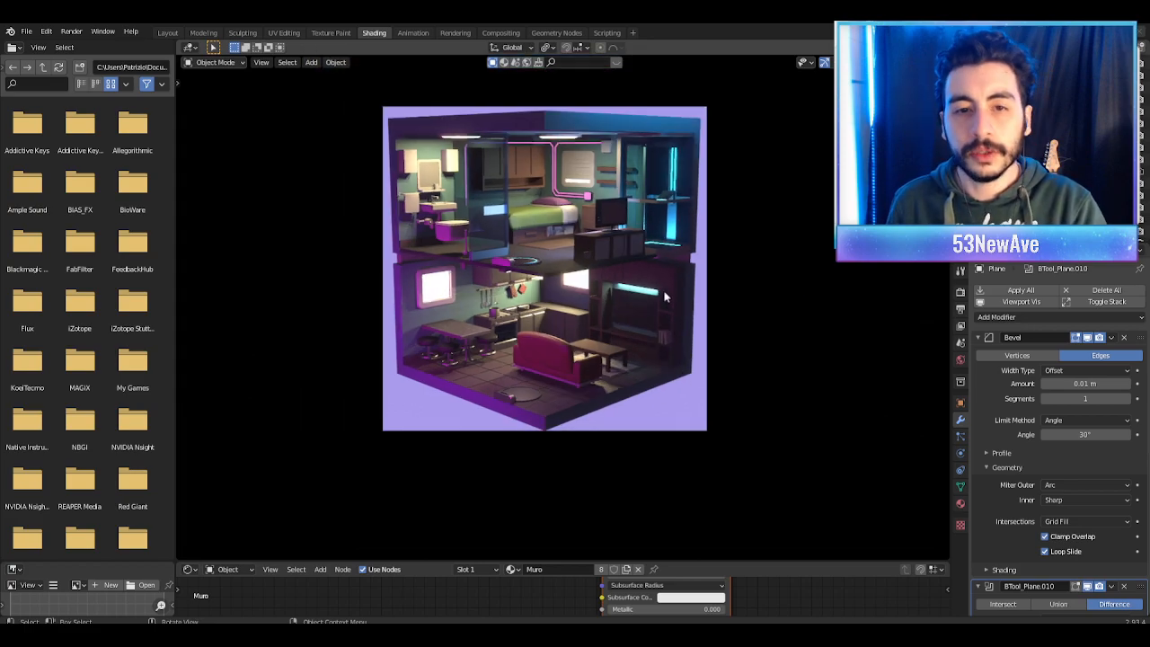
scroll(695, 216, "up", 2)
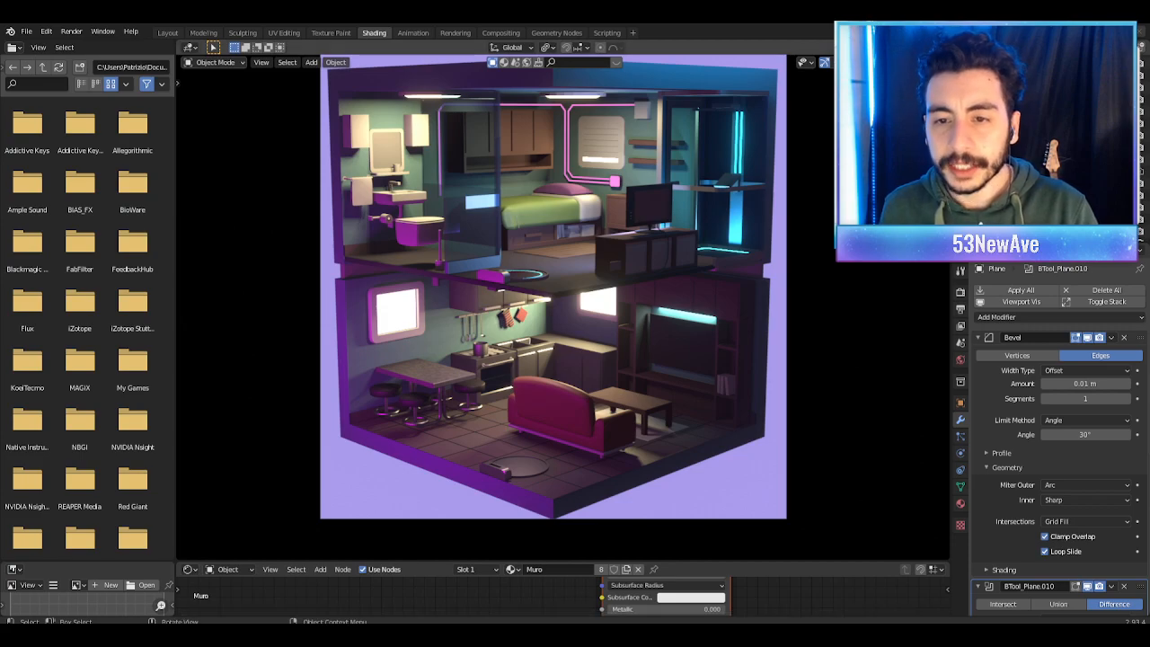
scroll(553, 287, "down", 1)
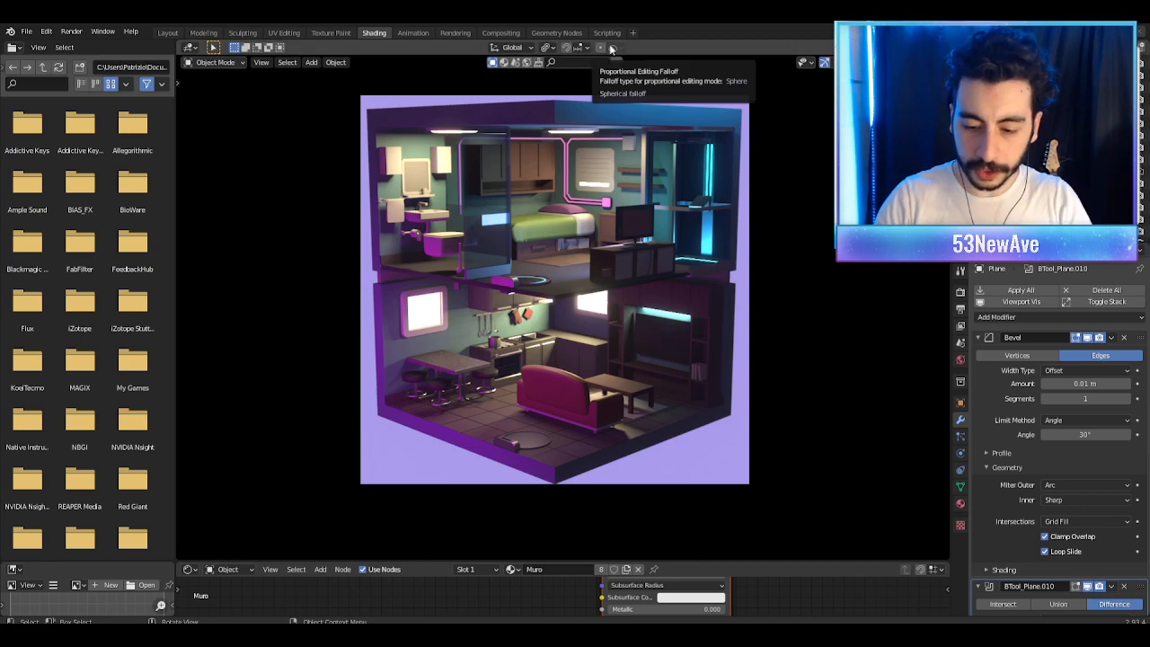
Step: Dock the window to half of the screen, widen it, and view the room from a free angle and through the camera
key("super+Left")
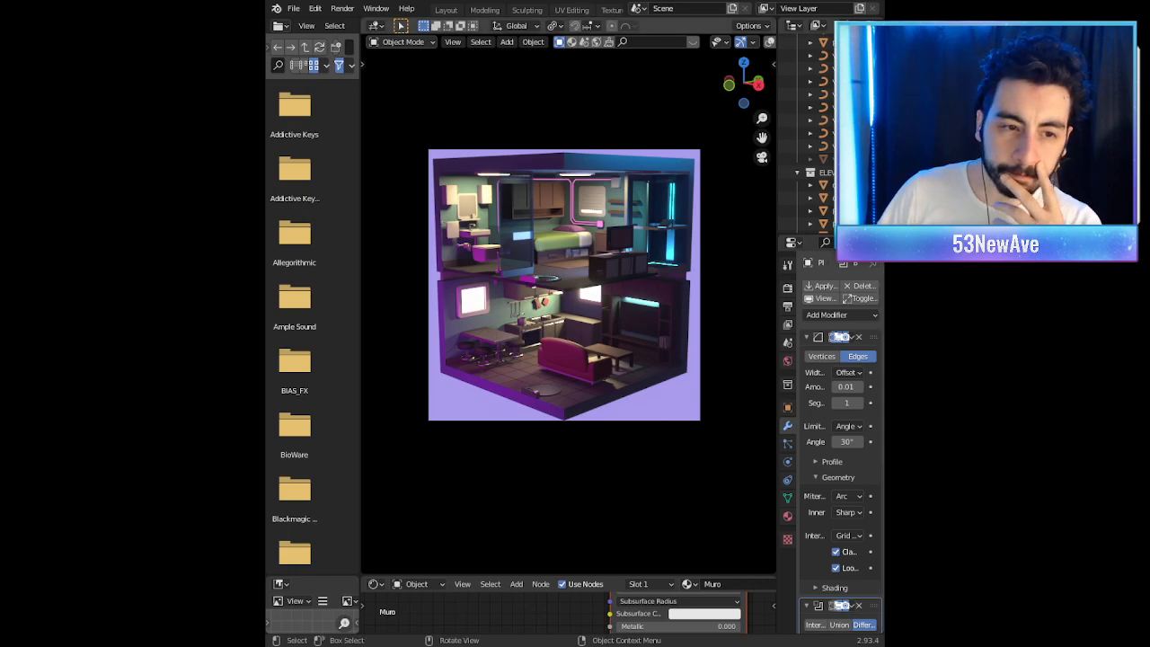
scroll(569, 303, "up", 4)
scroll(569, 304, "down", 2)
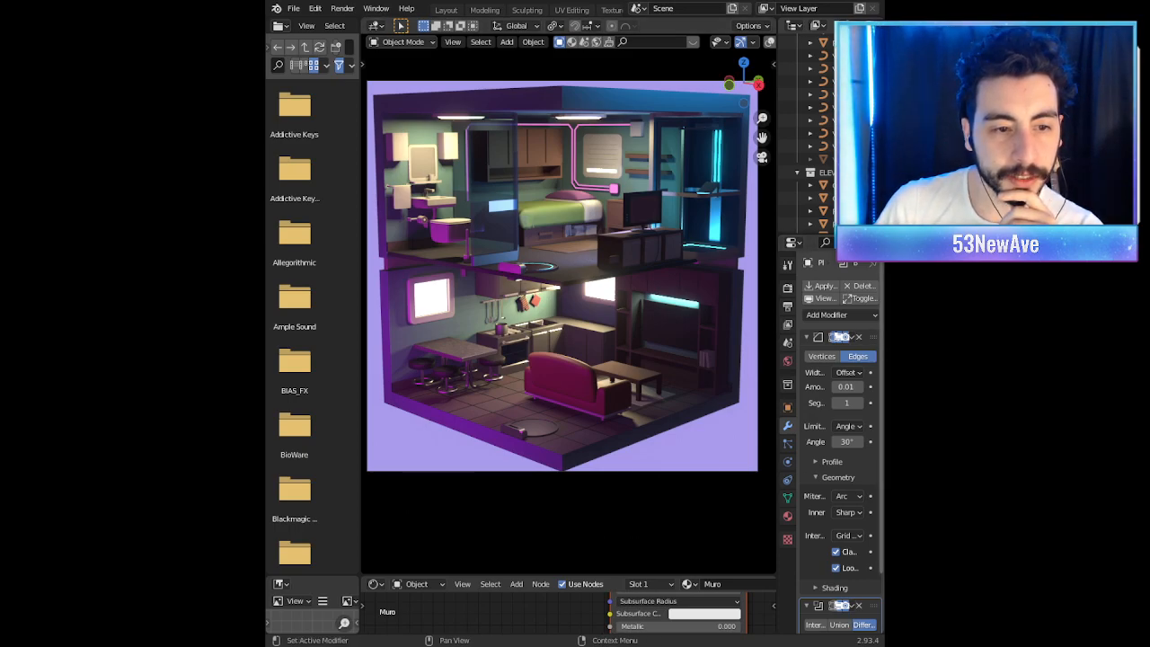
left_click_drag(885, 345, 1017, 344)
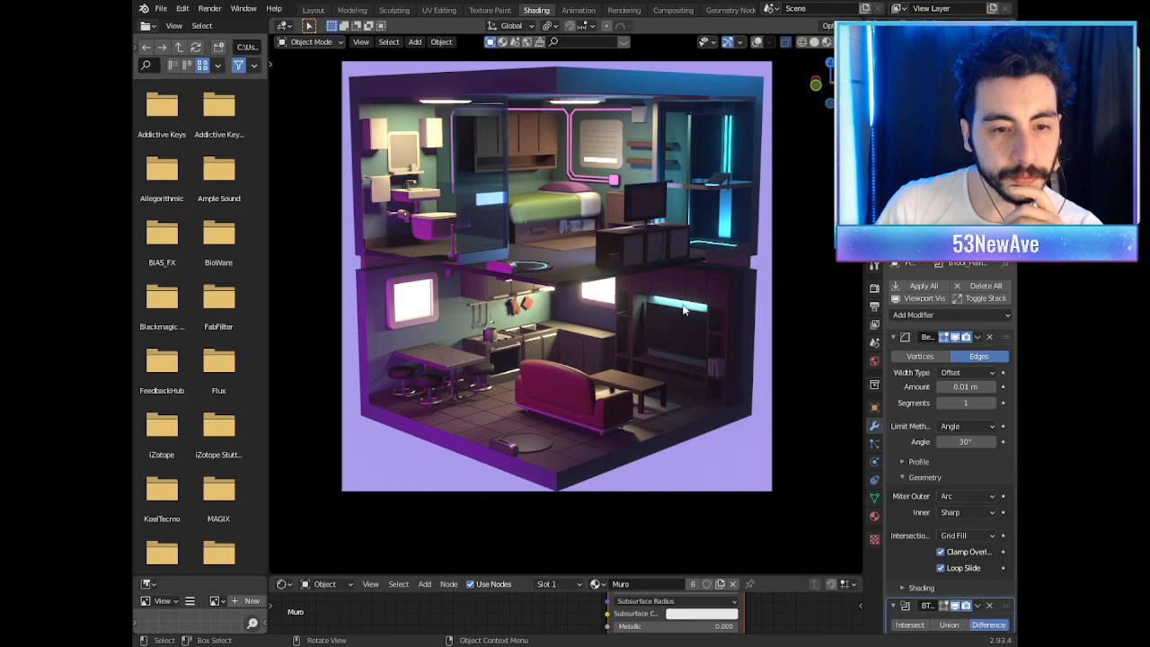
middle_click(709, 293)
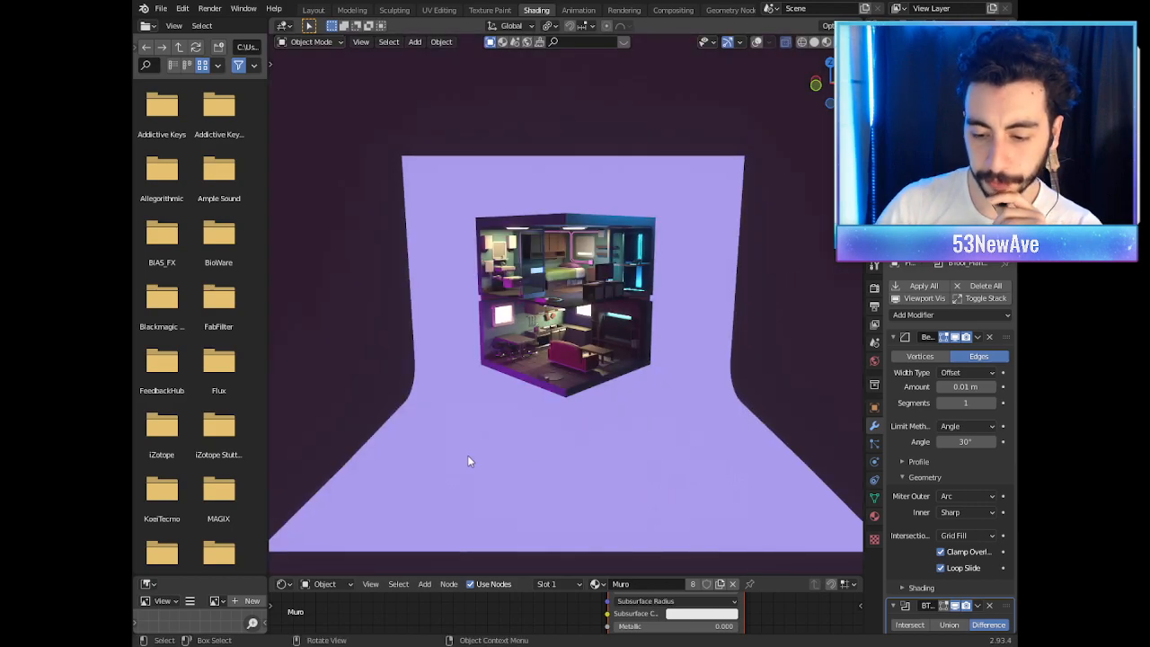
key("KP_0")
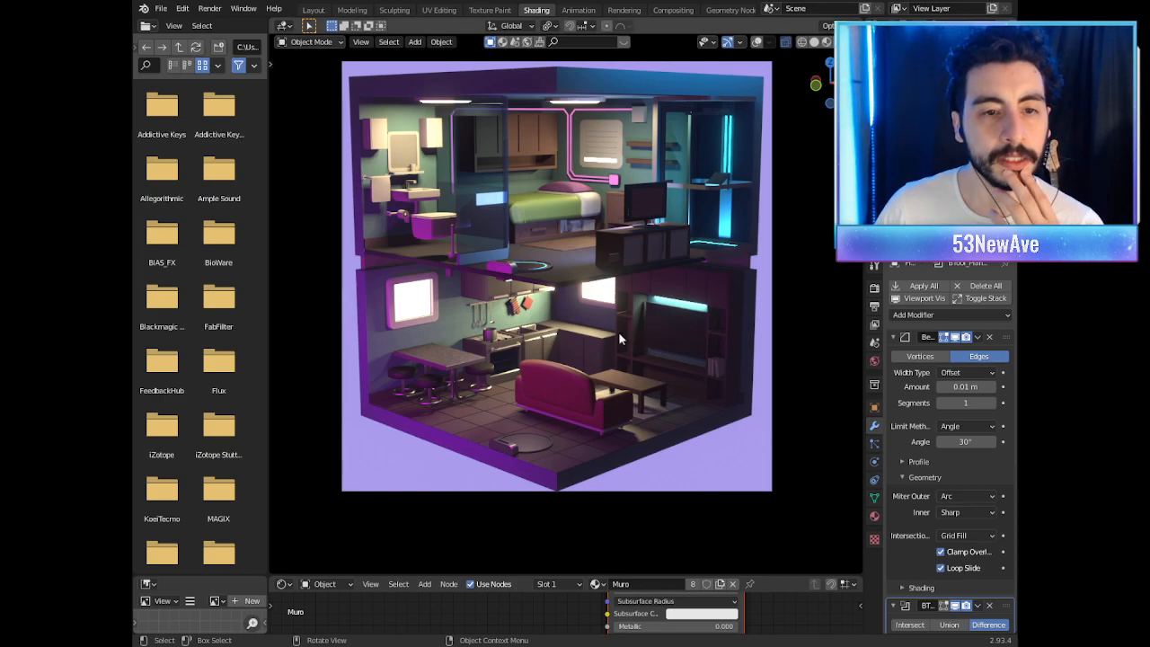
Step: Examine the two-storey room model from several angles, including a close look at the ground-floor living area and TV wall
scroll(625, 342, "up", 1)
scroll(629, 348, "down", 1)
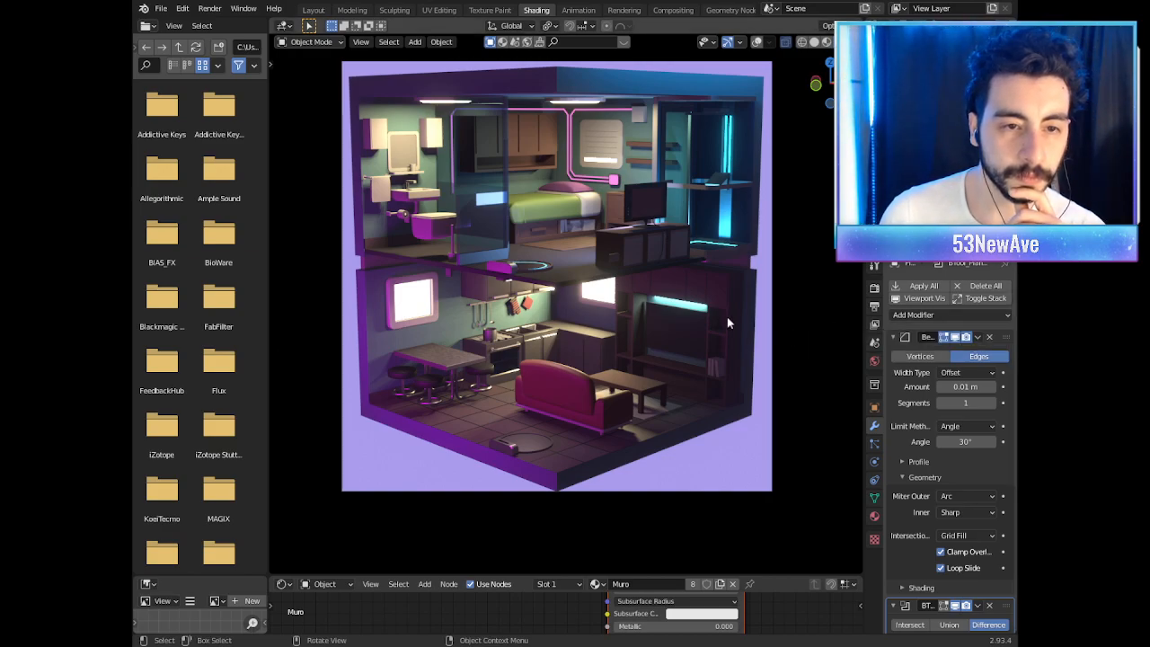
middle_click_drag(670, 301, 644, 330)
scroll(629, 250, "up", 7)
scroll(669, 322, "down", 5)
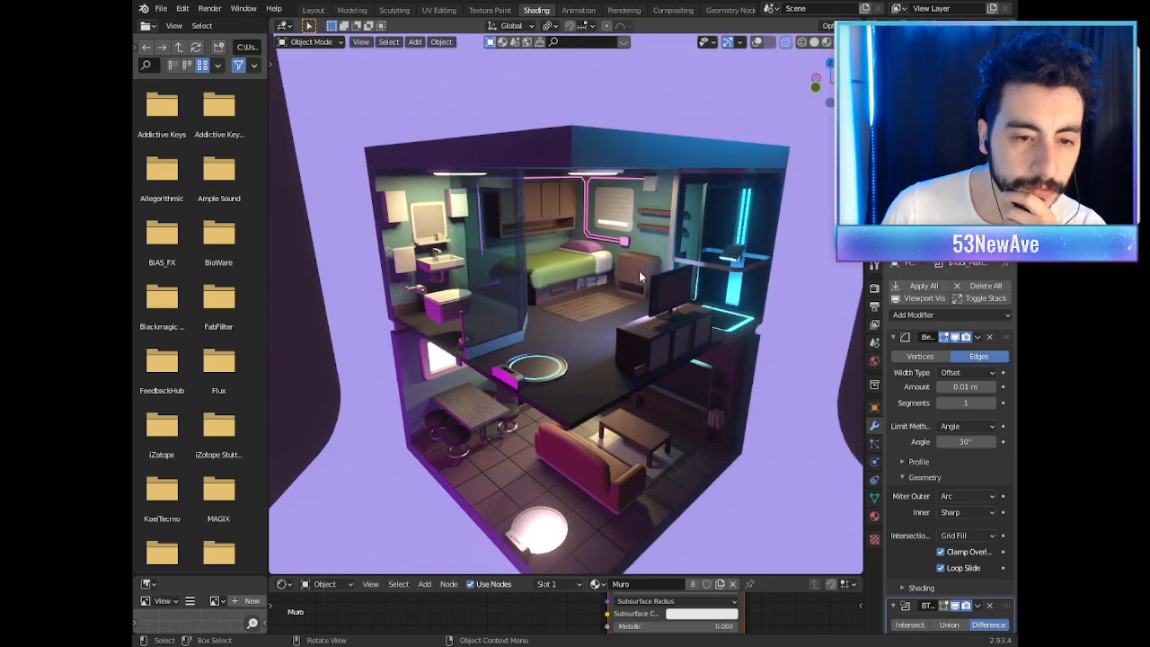
scroll(551, 248, "down", 1)
middle_click_drag(552, 252, 644, 308)
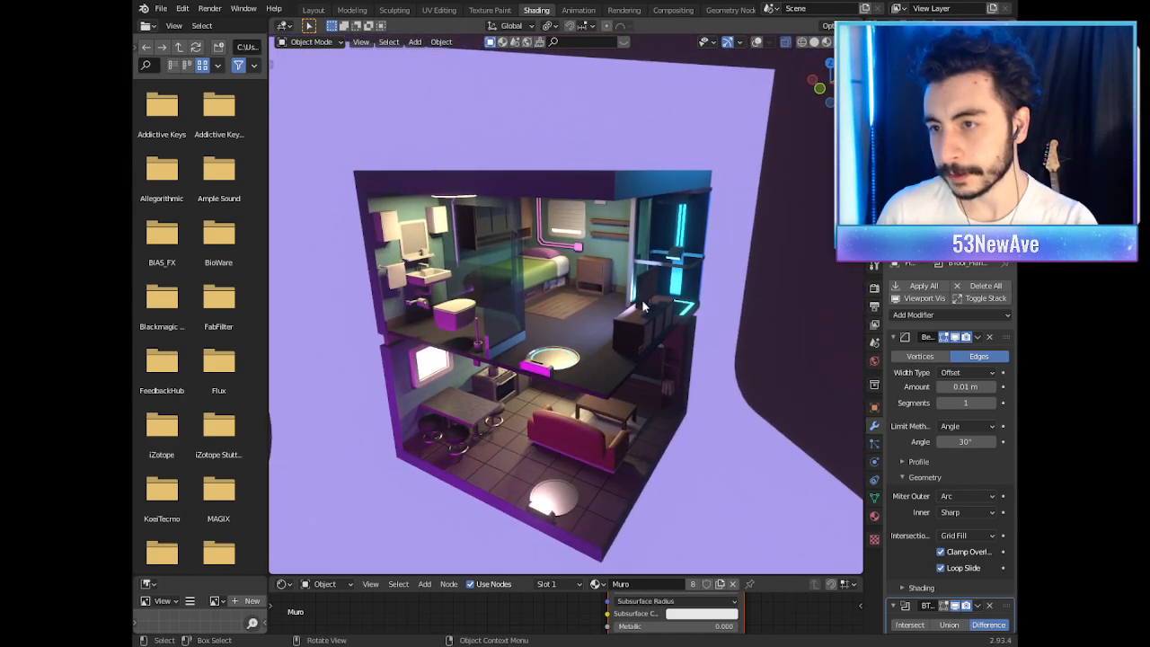
mouse_move(594, 288)
middle_mouse_down()
mouse_move(523, 279)
mouse_move(579, 266)
mouse_move(581, 307)
middle_mouse_up()
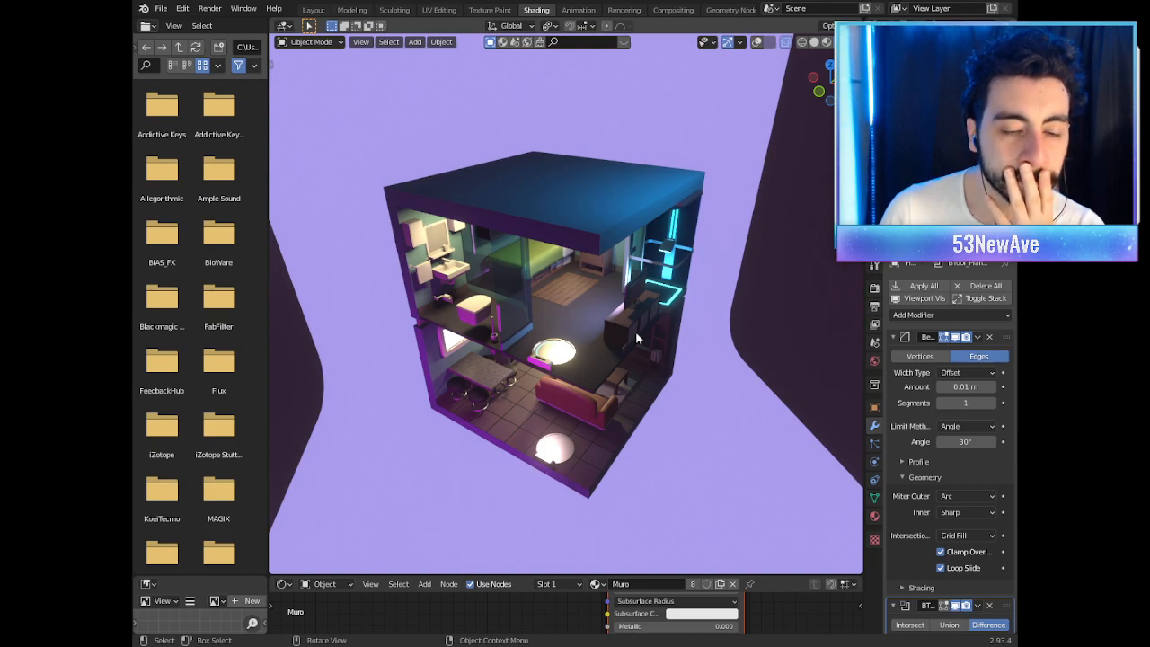
middle_click_drag(632, 334, 611, 304)
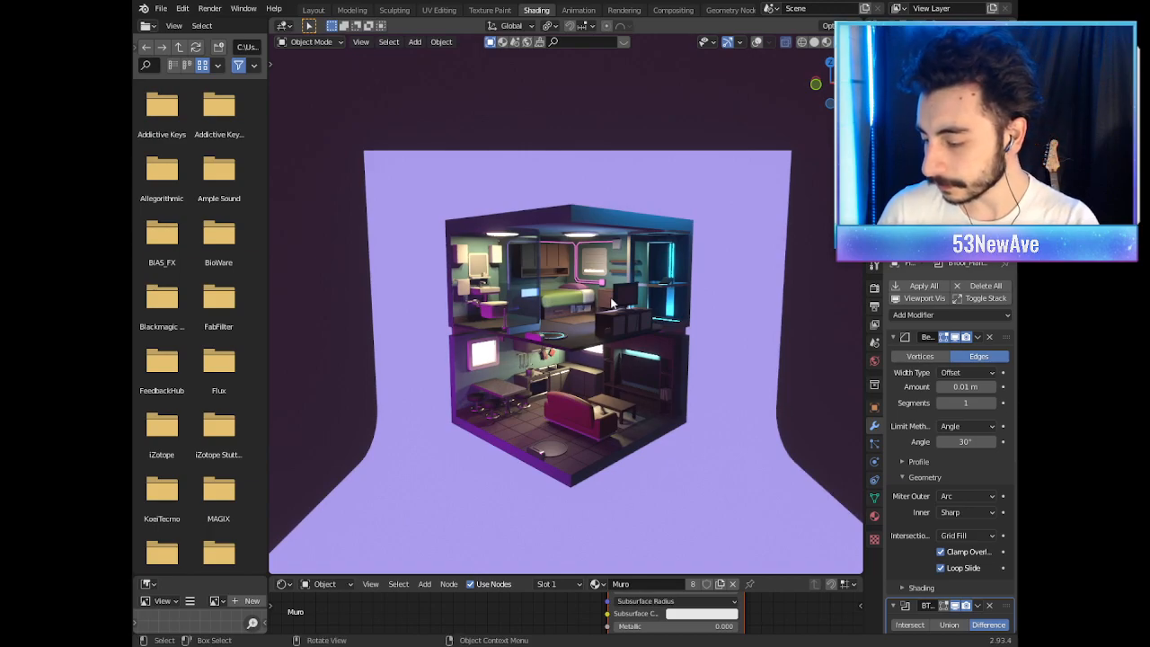
scroll(612, 303, "down", 1)
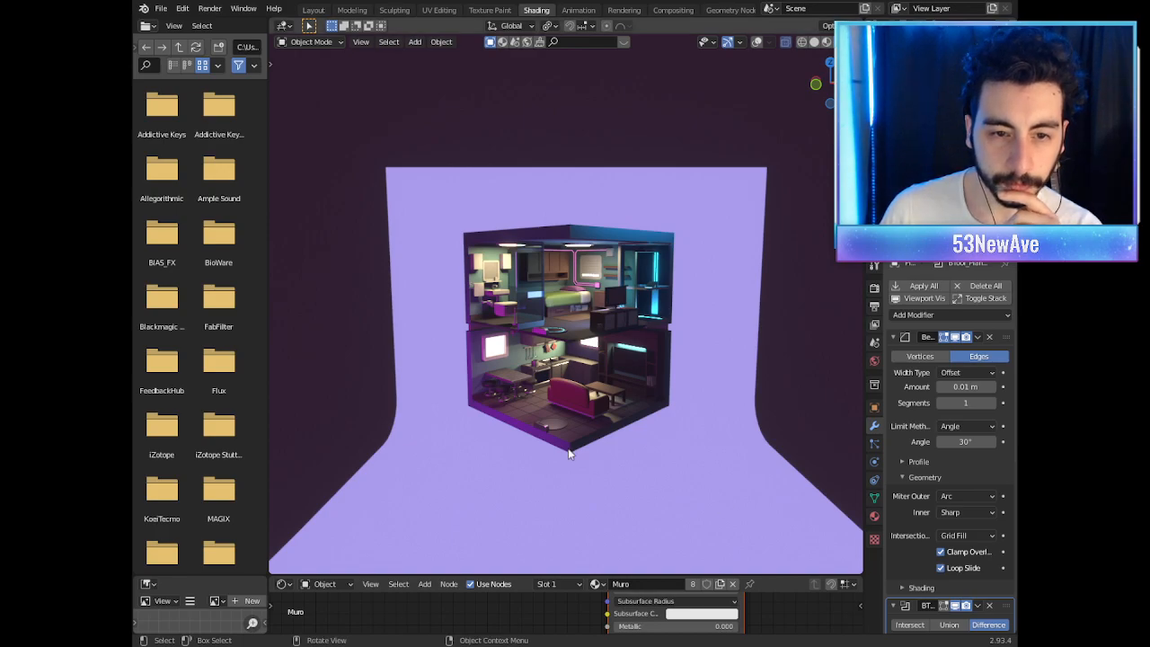
scroll(578, 452, "up", 3)
middle_click_drag(617, 469, 652, 479)
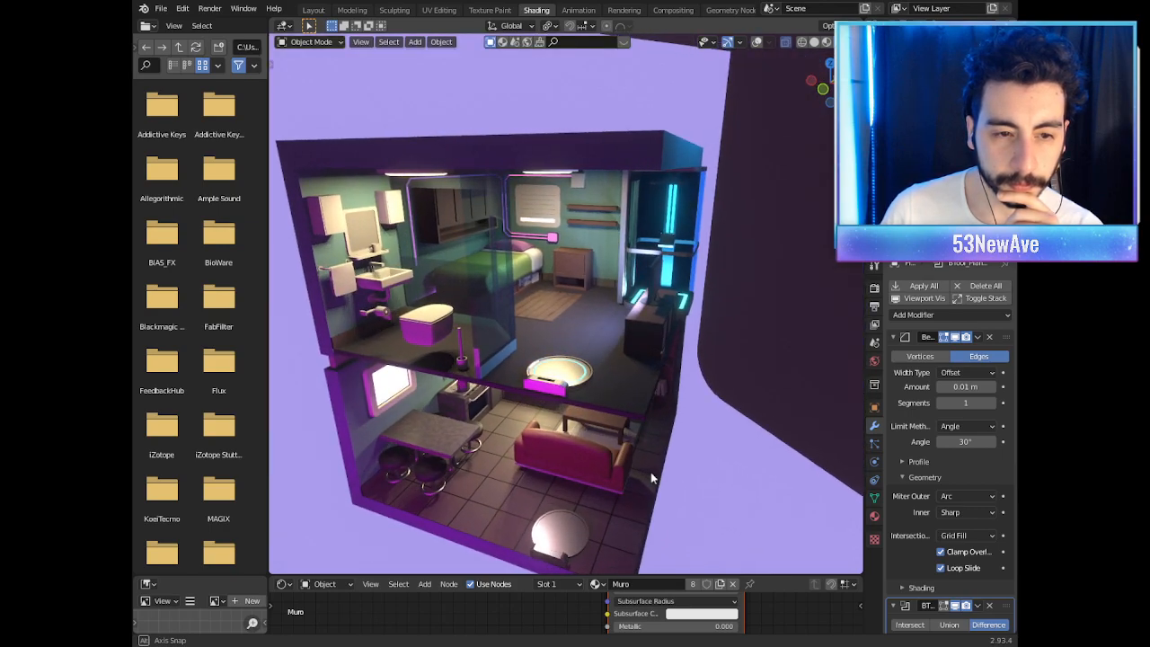
middle_click_drag(651, 472, 618, 461)
scroll(607, 456, "up", 6)
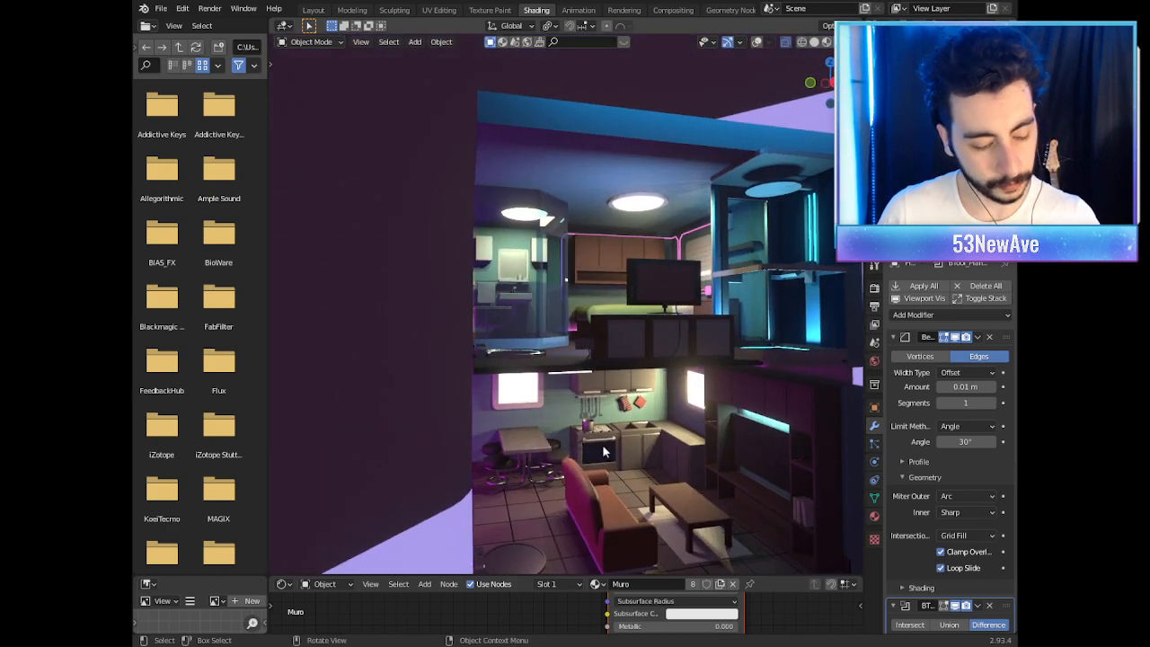
middle_click_drag(665, 490, 752, 424)
scroll(732, 423, "up", 6)
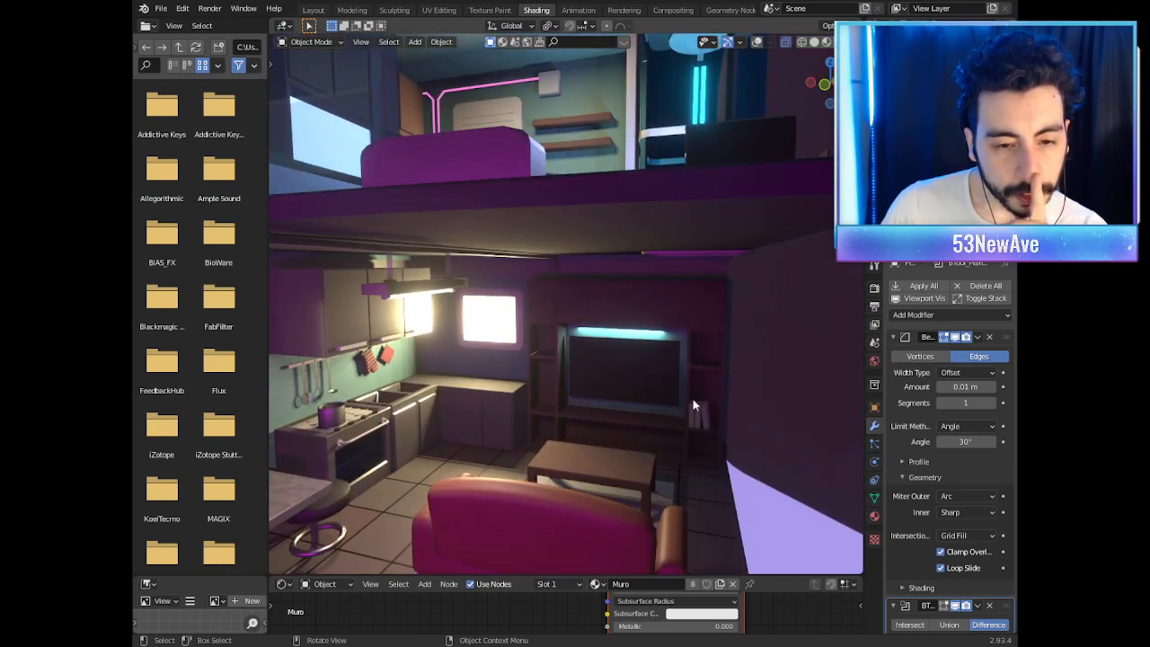
middle_click_drag(670, 400, 675, 321)
scroll(670, 315, "up", 4)
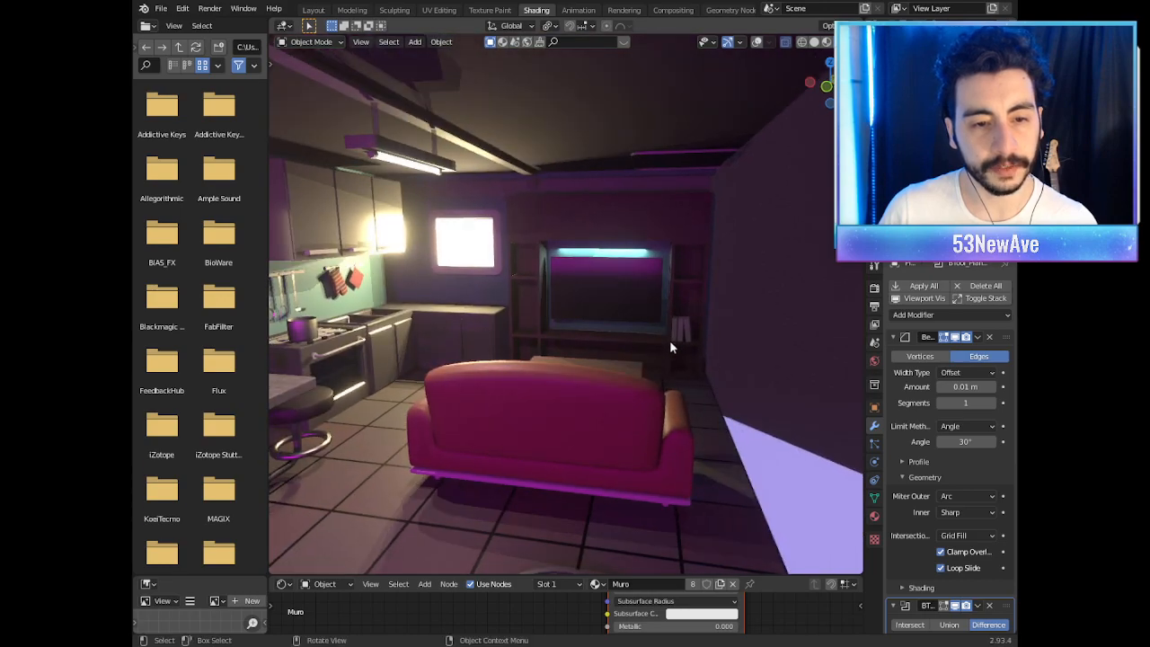
Step: Select the television screen on the living-room wall and turn on the viewport overlays
left_click(668, 312)
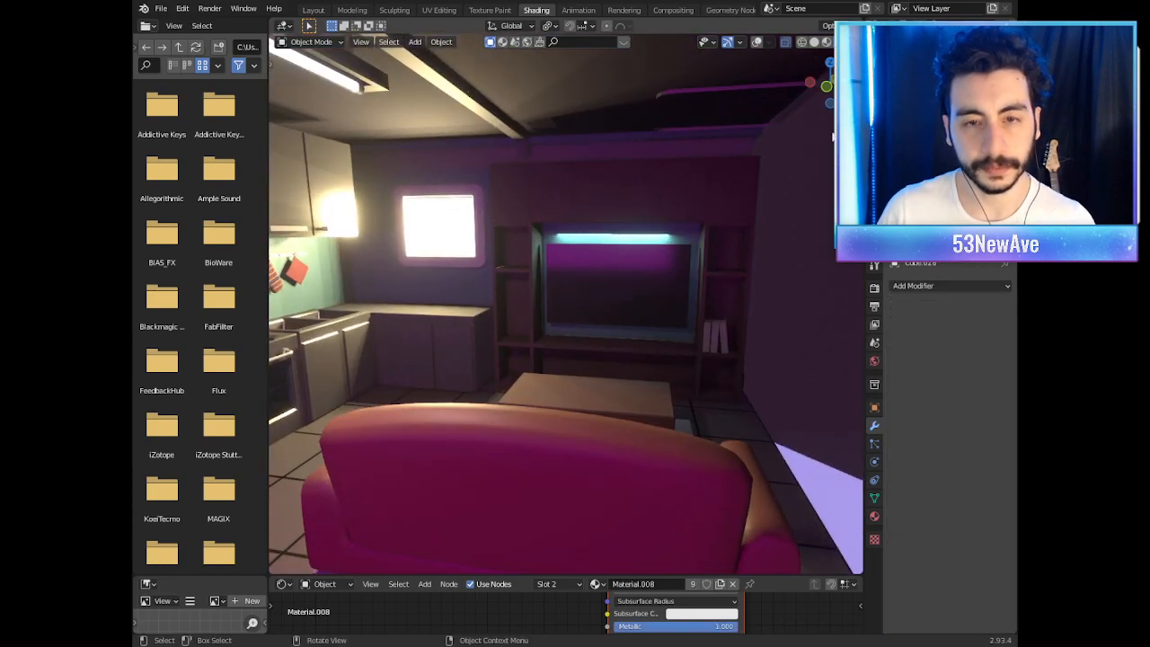
left_click(758, 42)
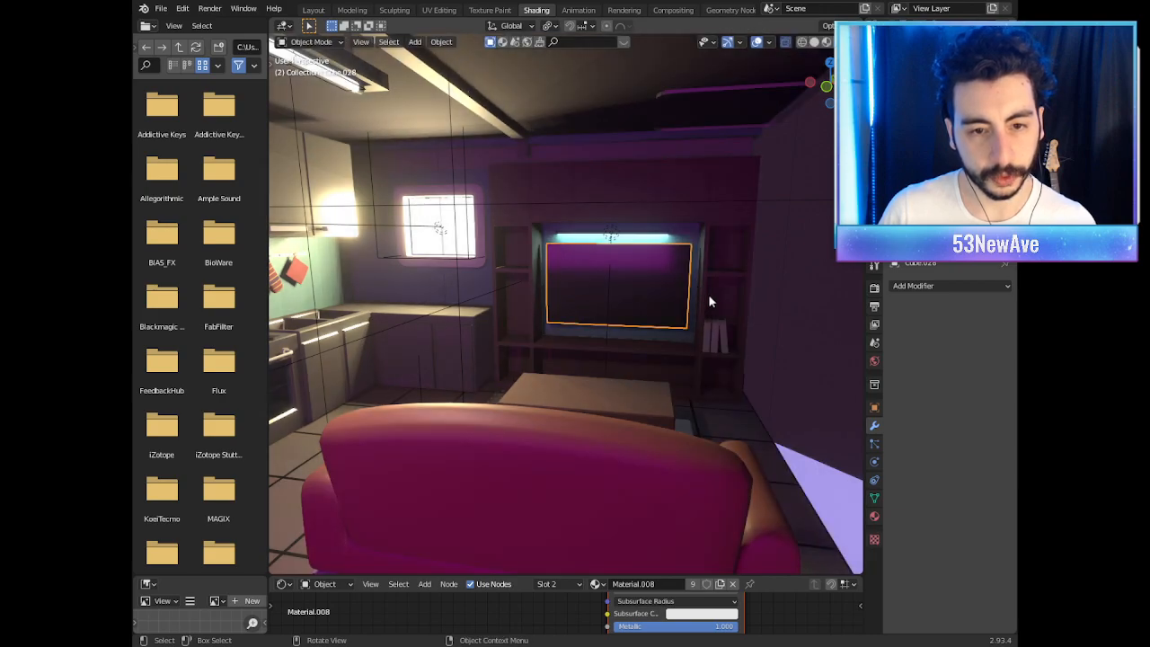
key("Tab")
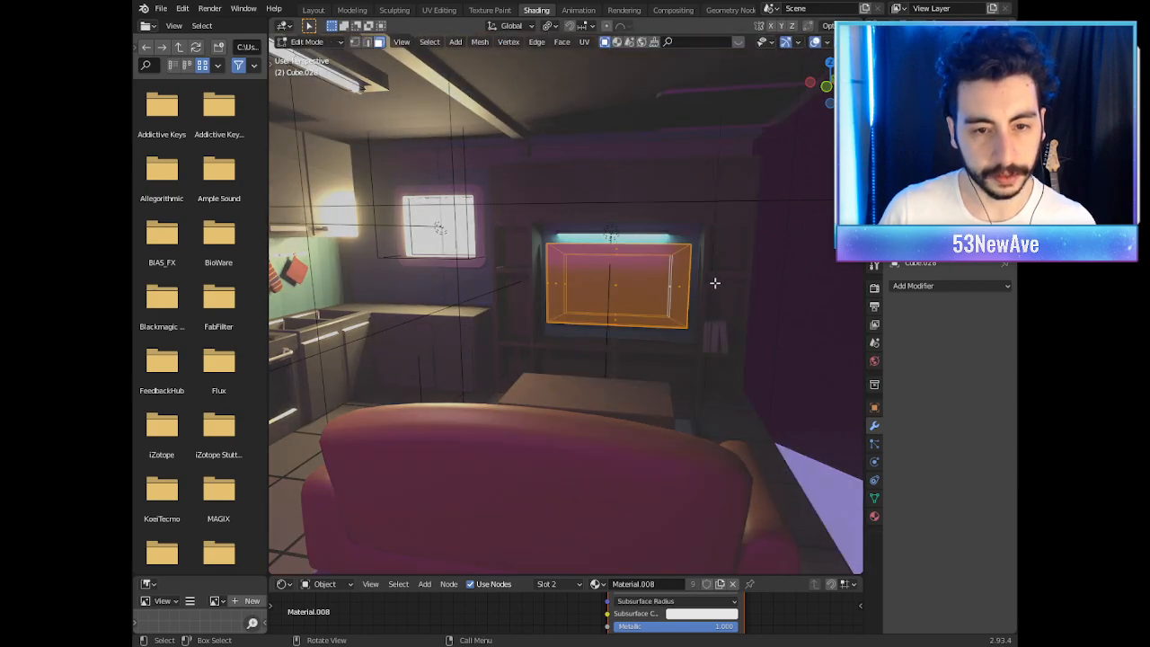
key("Tab")
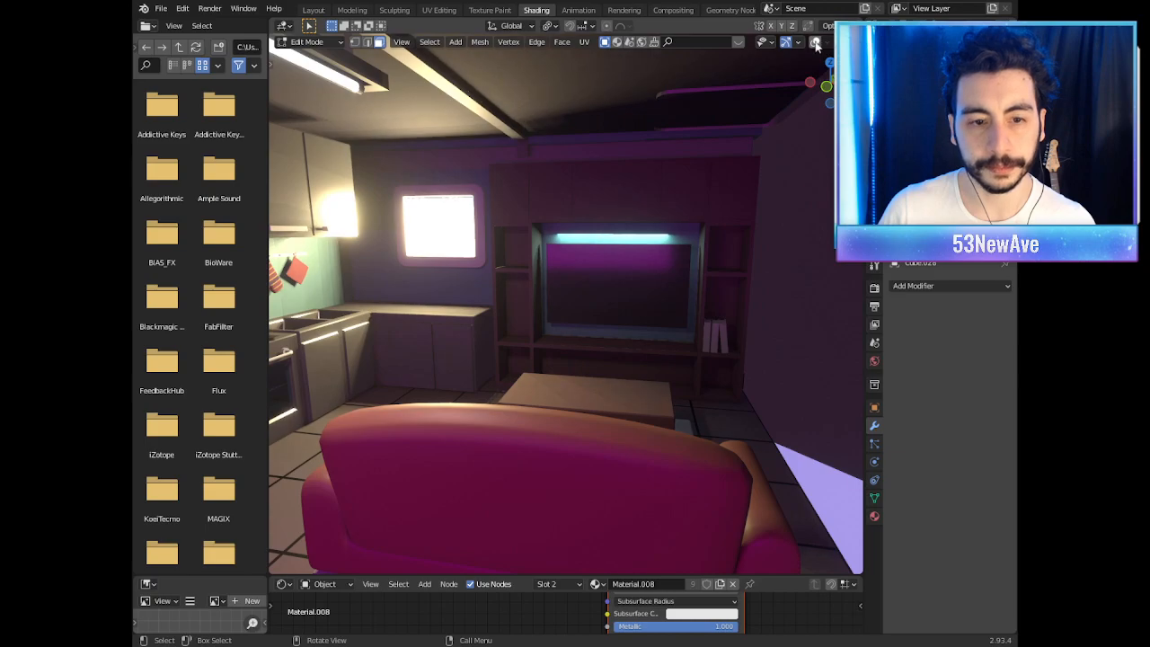
key("s")
key("x")
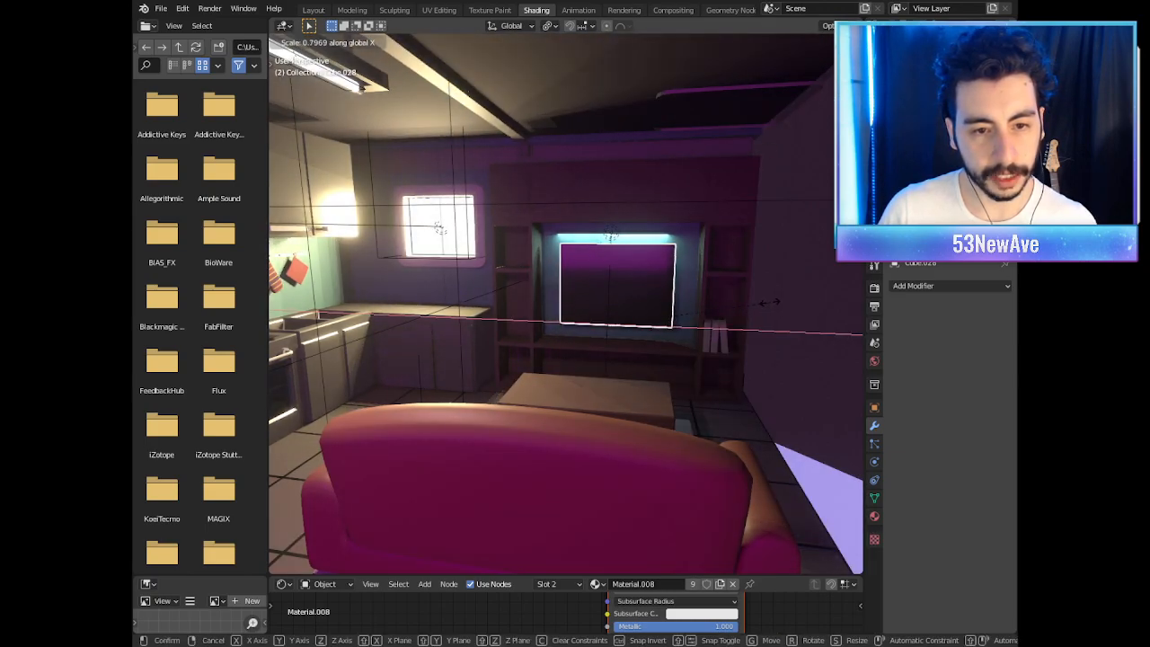
right_click(775, 307)
Step: Scale the television down uniformly twice, by factors of about 0.87 and 0.933
key("s")
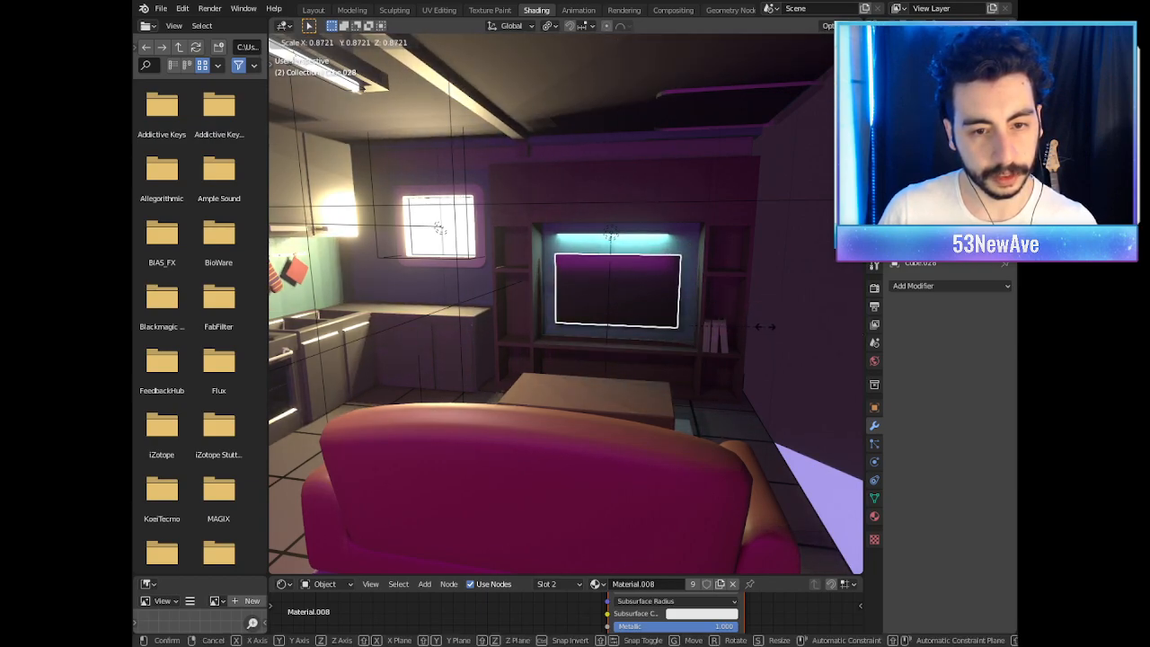
left_click(763, 326)
middle_click_drag(763, 325, 692, 327)
scroll(731, 333, "up", 2)
key("Tab")
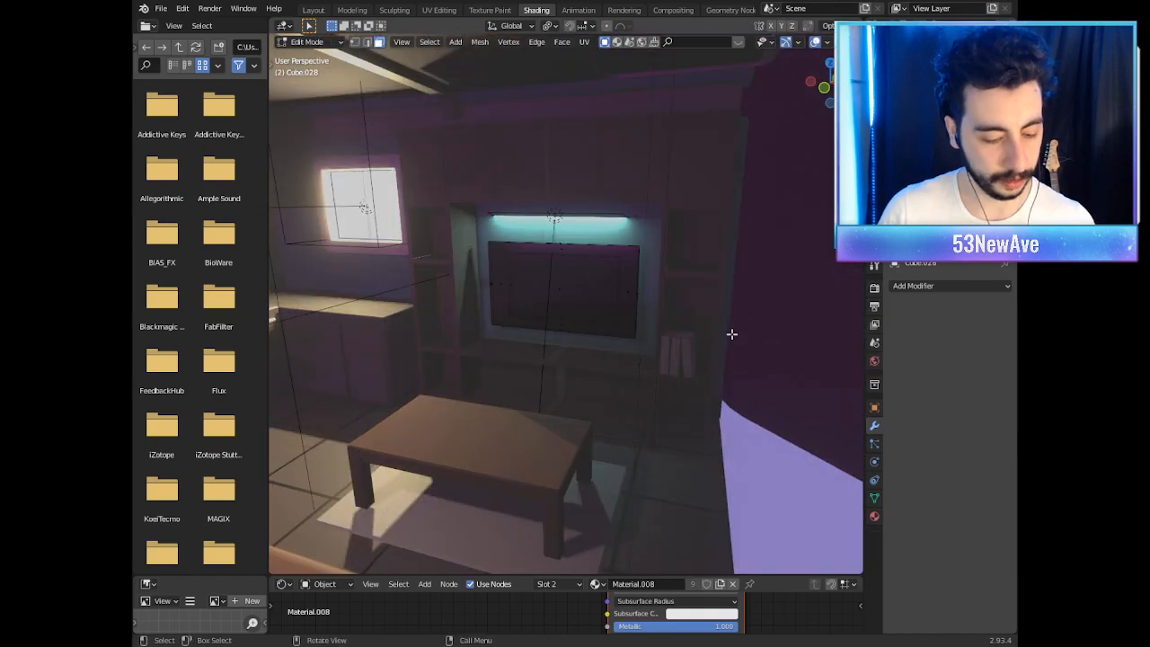
key("Tab")
key("s")
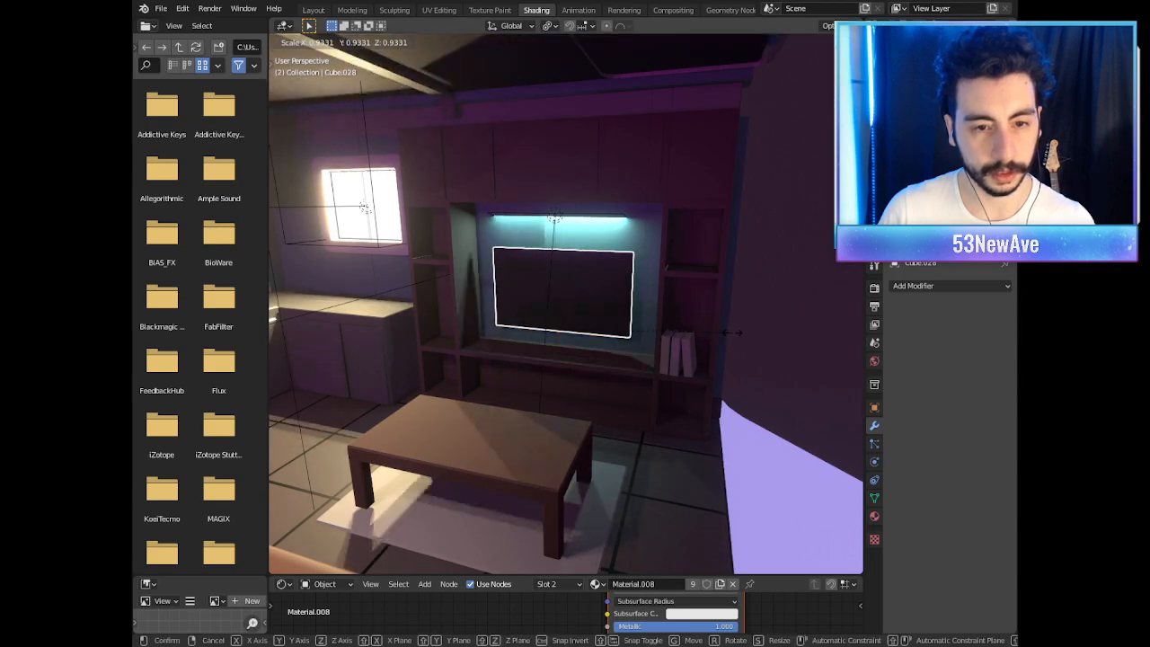
left_click(732, 333)
Step: Snap the 3D cursor to the vertices along the TV cabinet's centre line, and reselect the whole modelled half of its mesh
scroll(637, 324, "down", 6)
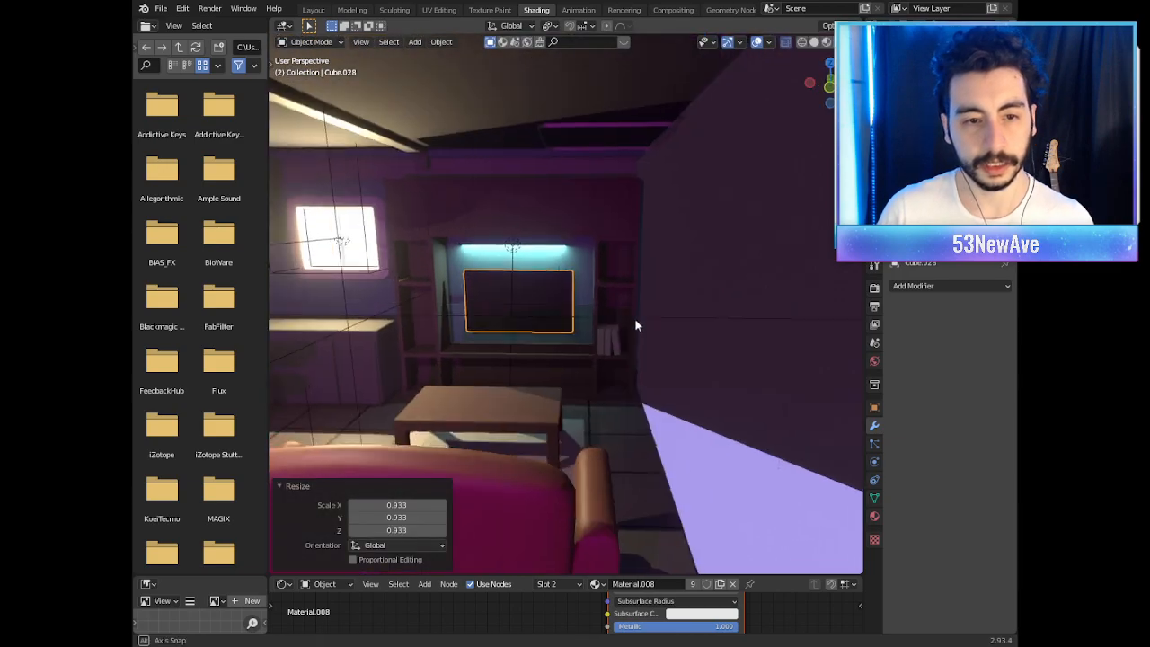
middle_click_drag(623, 320, 624, 325)
scroll(623, 325, "up", 4)
middle_click_drag(483, 347, 602, 364, "shift")
scroll(607, 367, "down", 2)
left_click(622, 219)
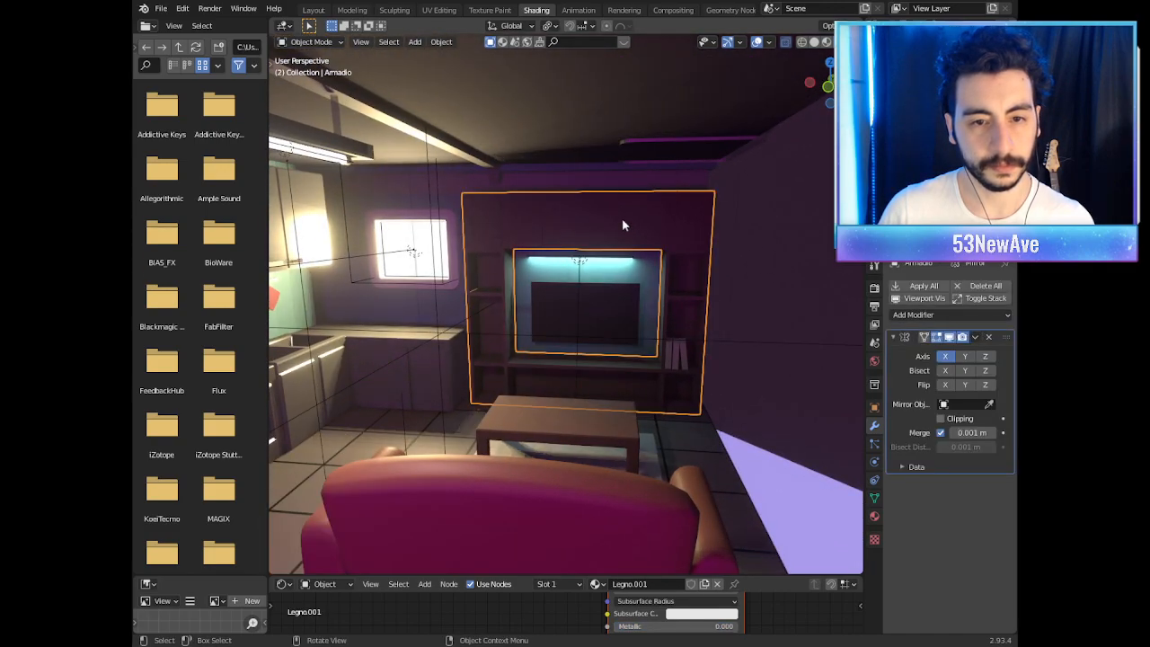
mouse_move(604, 242)
middle_mouse_down()
mouse_move(624, 244)
mouse_move(621, 257)
mouse_move(599, 229)
mouse_move(608, 258)
middle_mouse_up()
key("Tab")
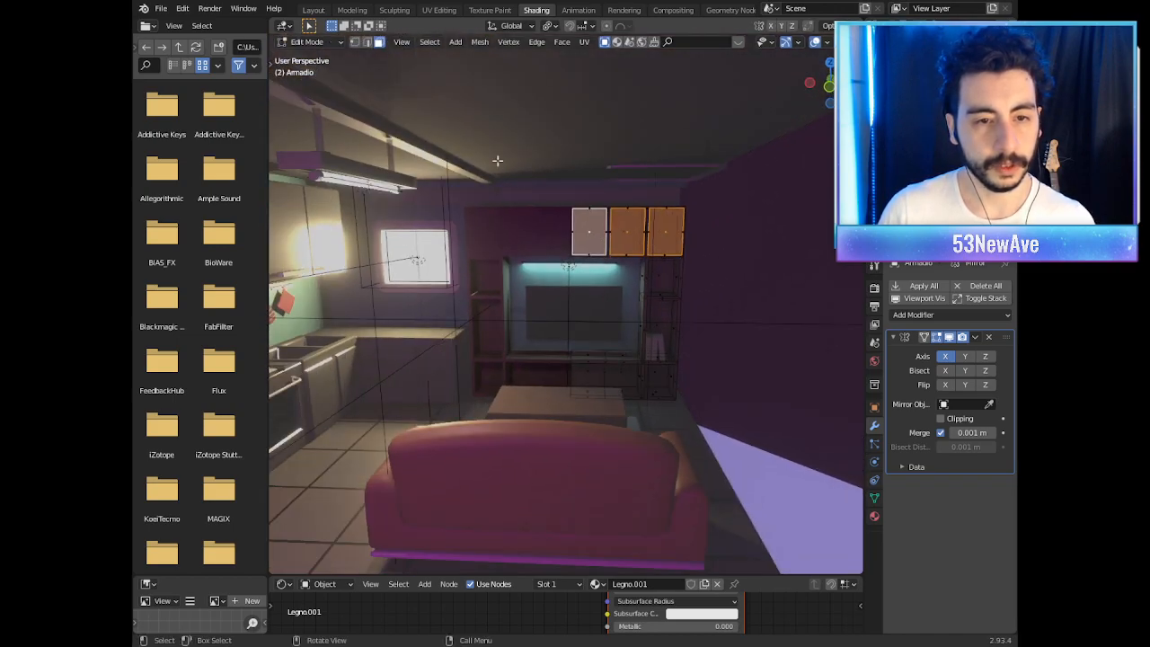
key("1")
left_click_drag(726, 159, 549, 417)
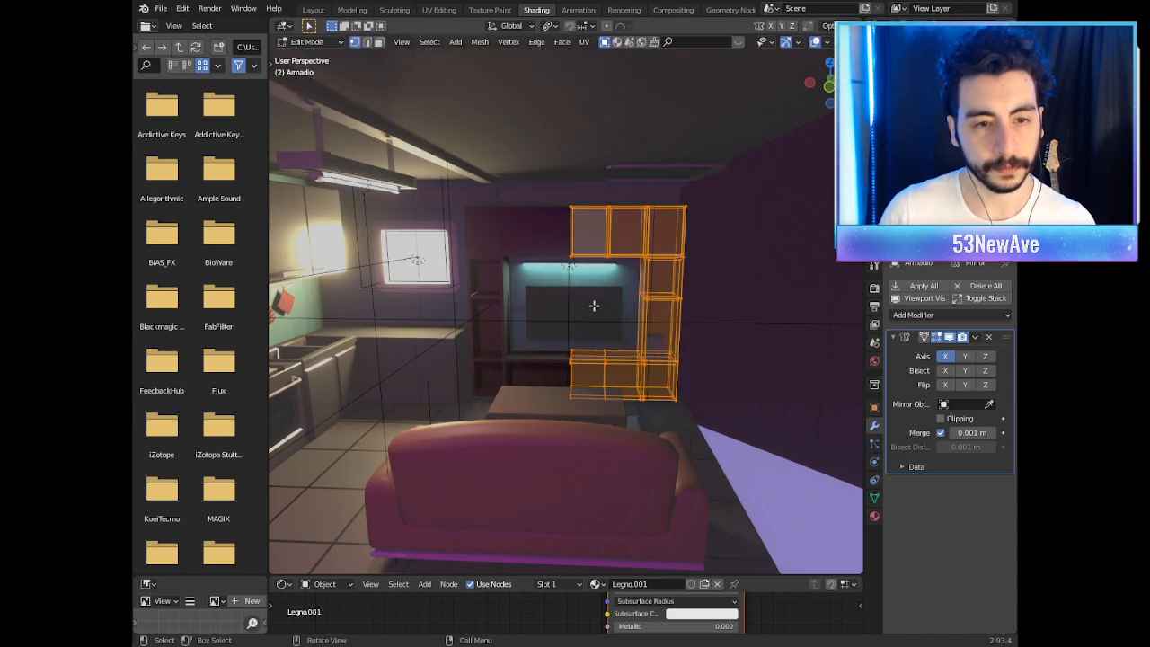
left_click_drag(581, 159, 529, 428)
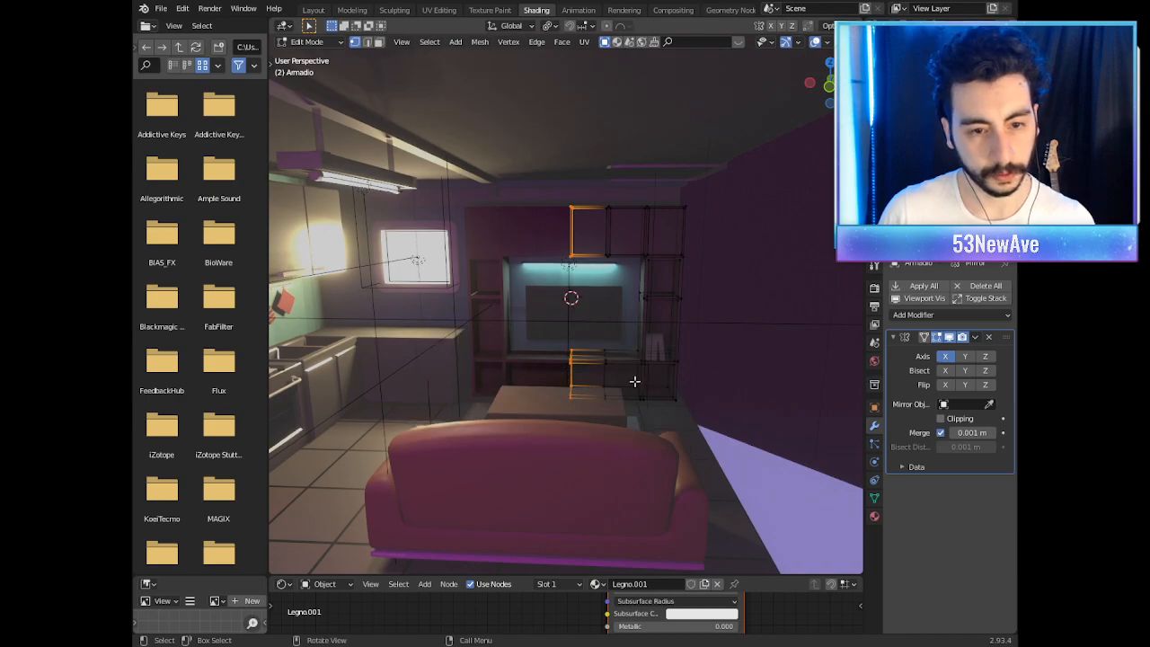
left_click_drag(728, 137, 541, 427)
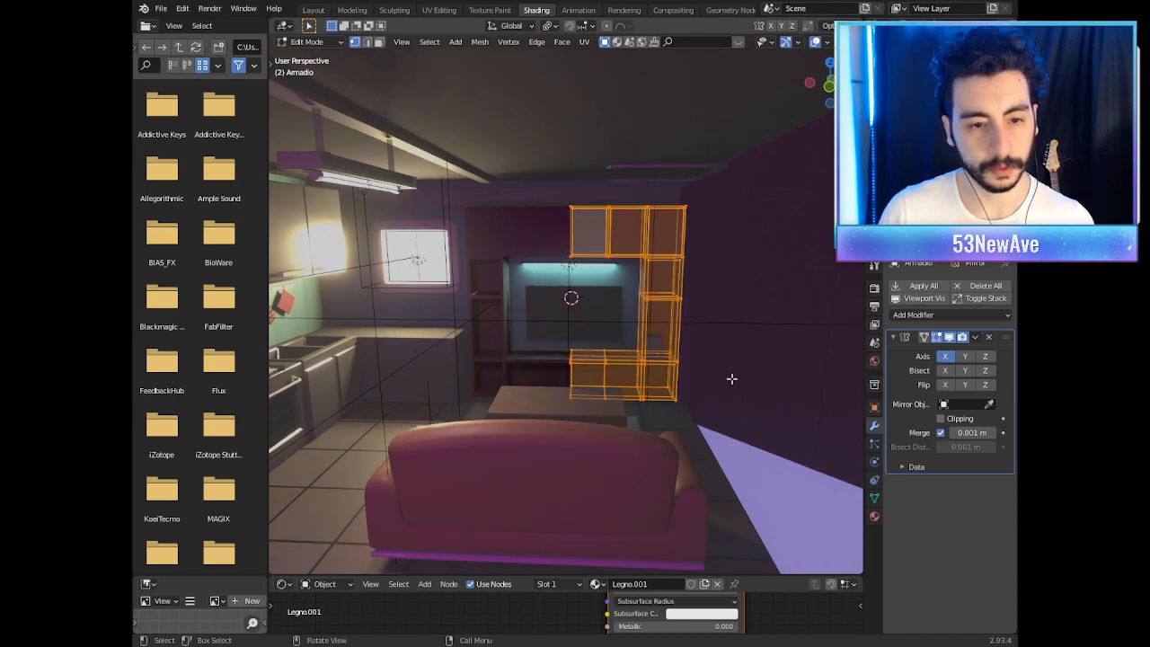
key("s")
key("x")
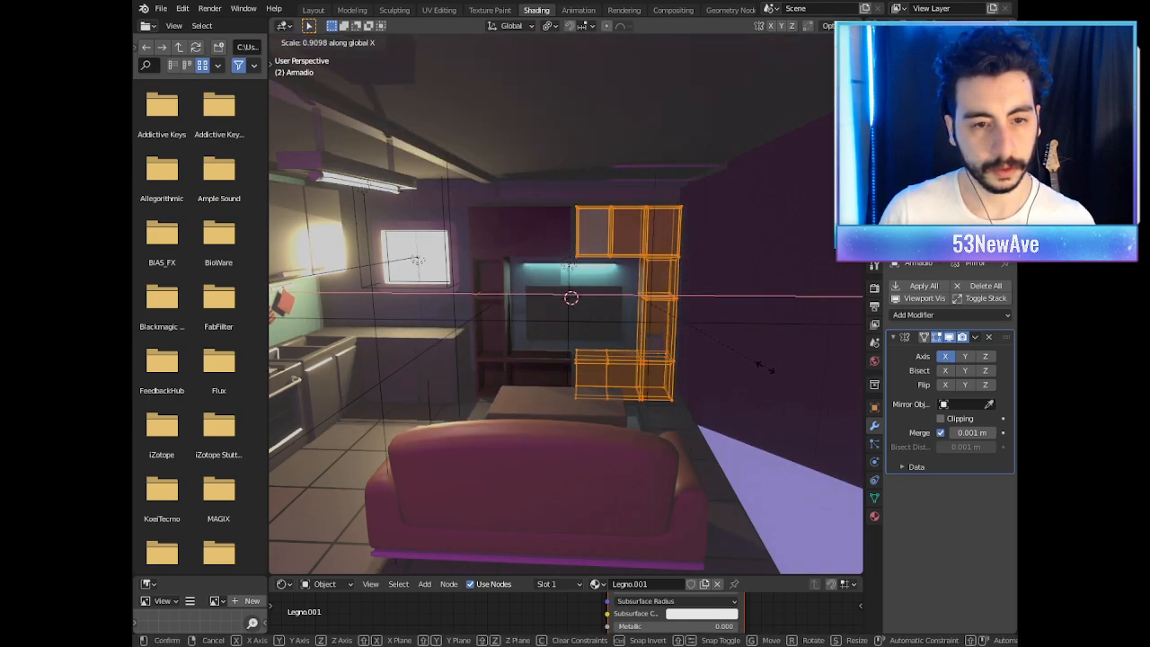
right_click(763, 367)
Step: Enable Clipping on the cabinet's Mirror modifier and try to scale the selected half along X
left_click(941, 418)
key("s")
key("x")
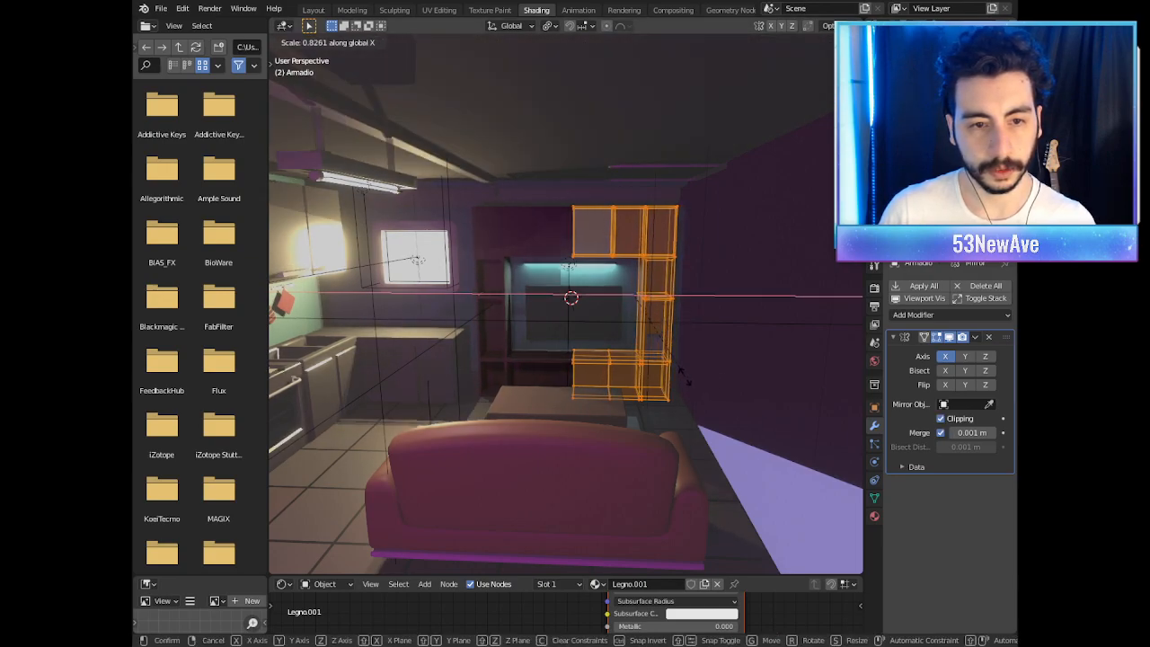
left_click(746, 364)
Step: Set the transform pivot point to the 3D cursor and scale the cabinet half along X by about 0.85
left_click(545, 25)
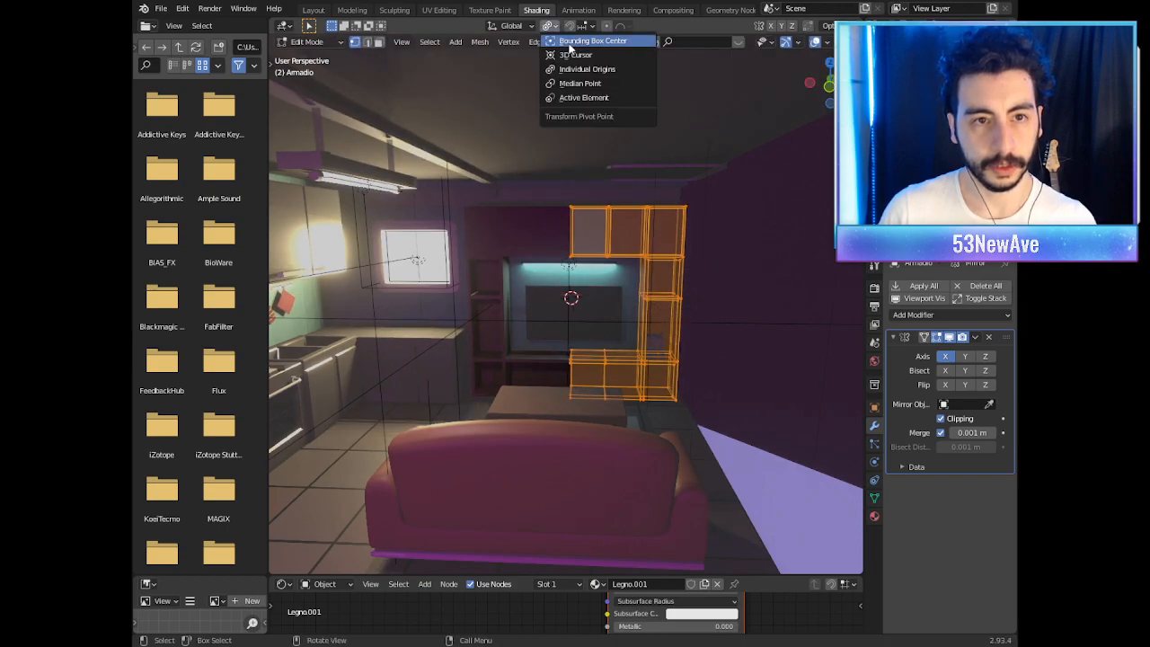
left_click(586, 62)
key("s")
key("x")
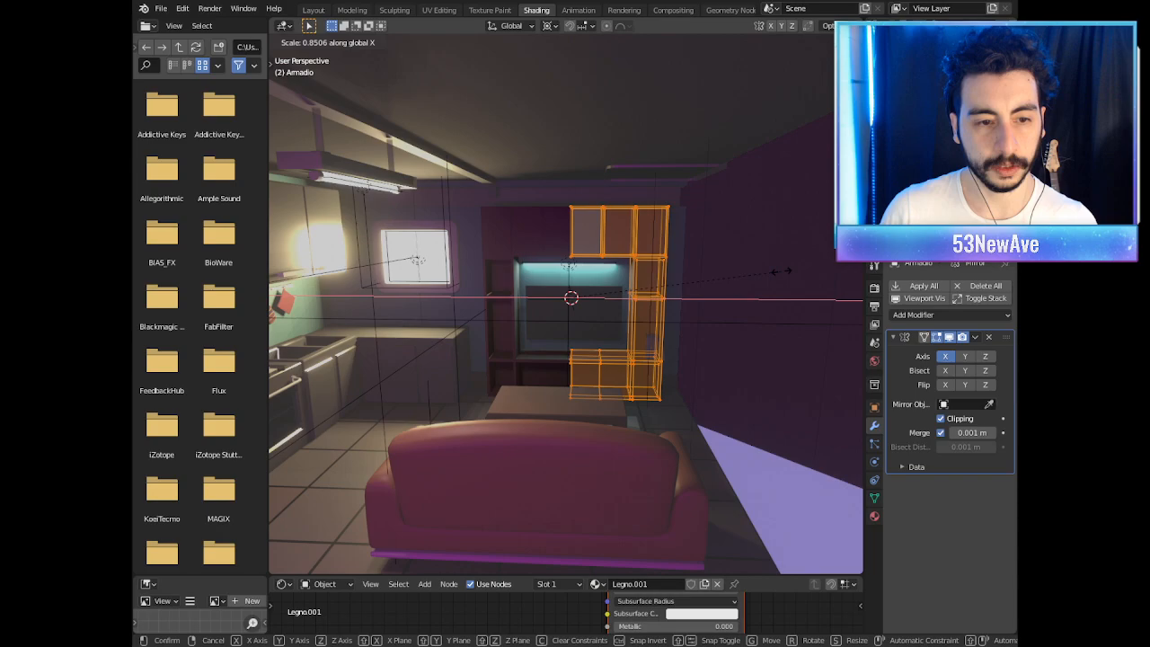
left_click(783, 271)
Step: Select the geometry at the cabinet's bottom centre and snap the 3D cursor to it
middle_click_drag(763, 287, 637, 454)
left_click(607, 418)
scroll(621, 442, "down", 4)
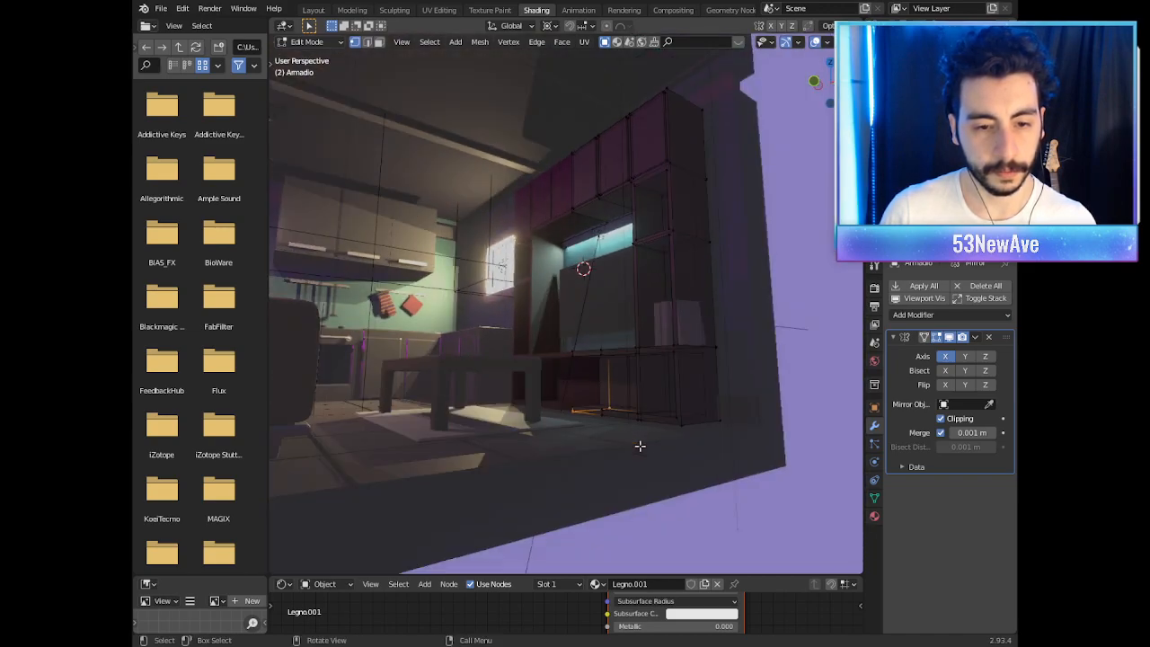
key("shift+s")
left_click(650, 404)
middle_click_drag(650, 404, 685, 425)
Step: Scale the whole cabinet half along Z by about 0.96 from the 3D cursor and return to Object Mode
left_click_drag(668, 404, 407, 190)
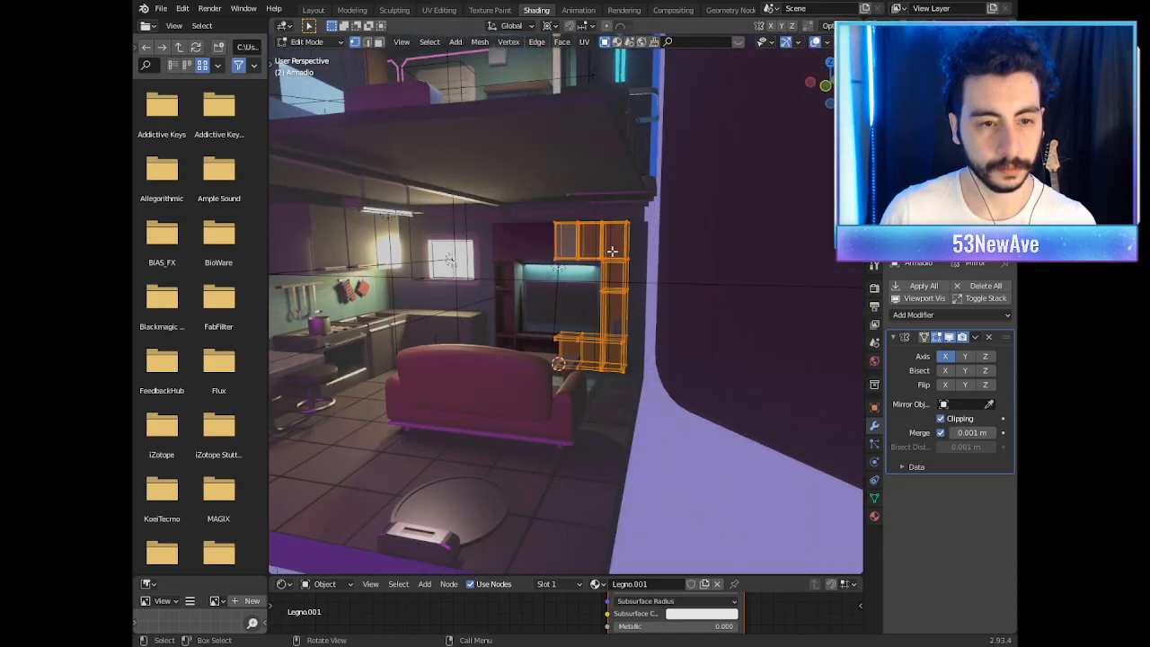
scroll(626, 249, "up", 3)
key("s")
key("z")
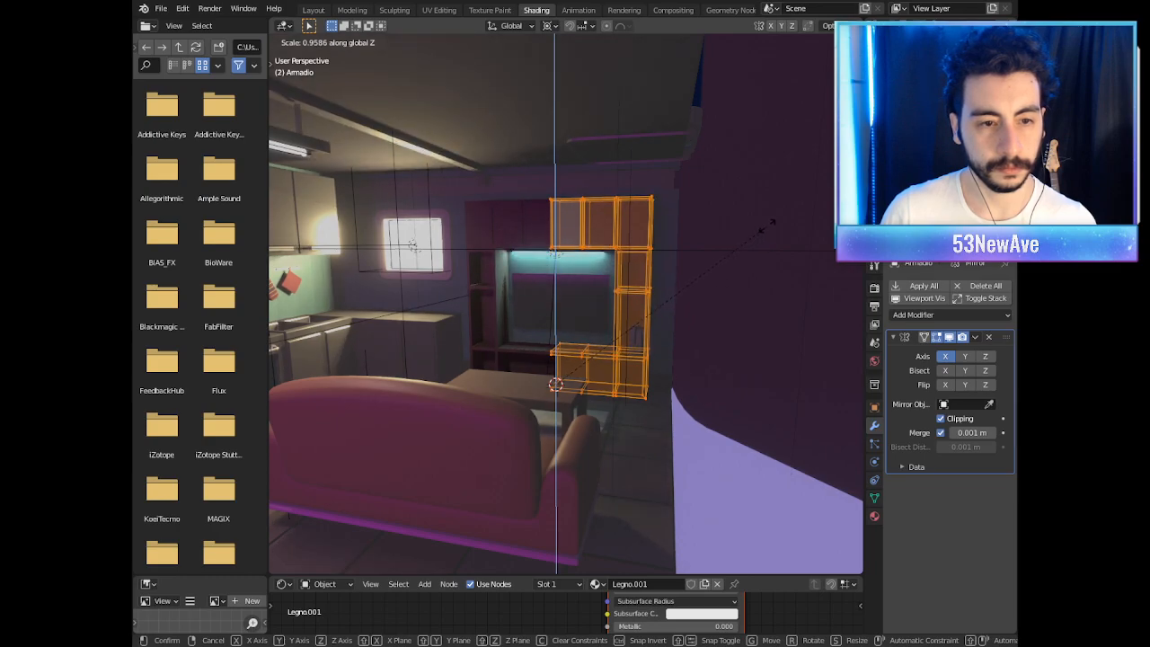
left_click(768, 225)
key("Tab")
Step: Move the arrayed pair of books on the cabinet shelf about -0.093 m along X
middle_click_drag(760, 231, 693, 350)
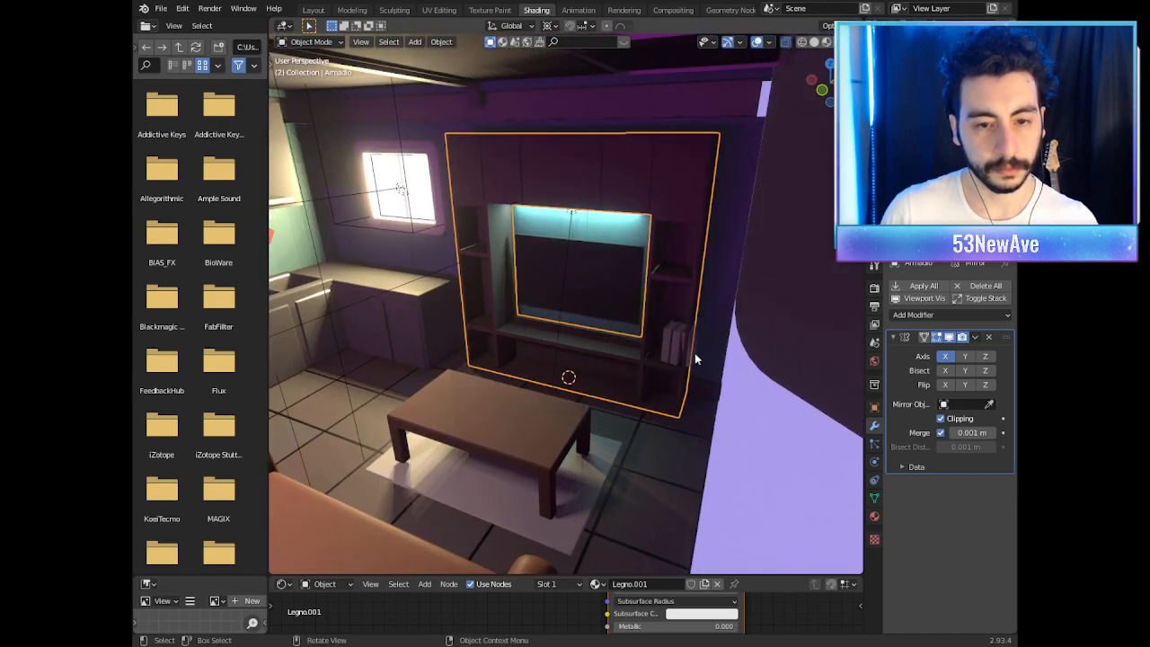
left_click(674, 353, "shift")
left_click(674, 352)
left_click(675, 351)
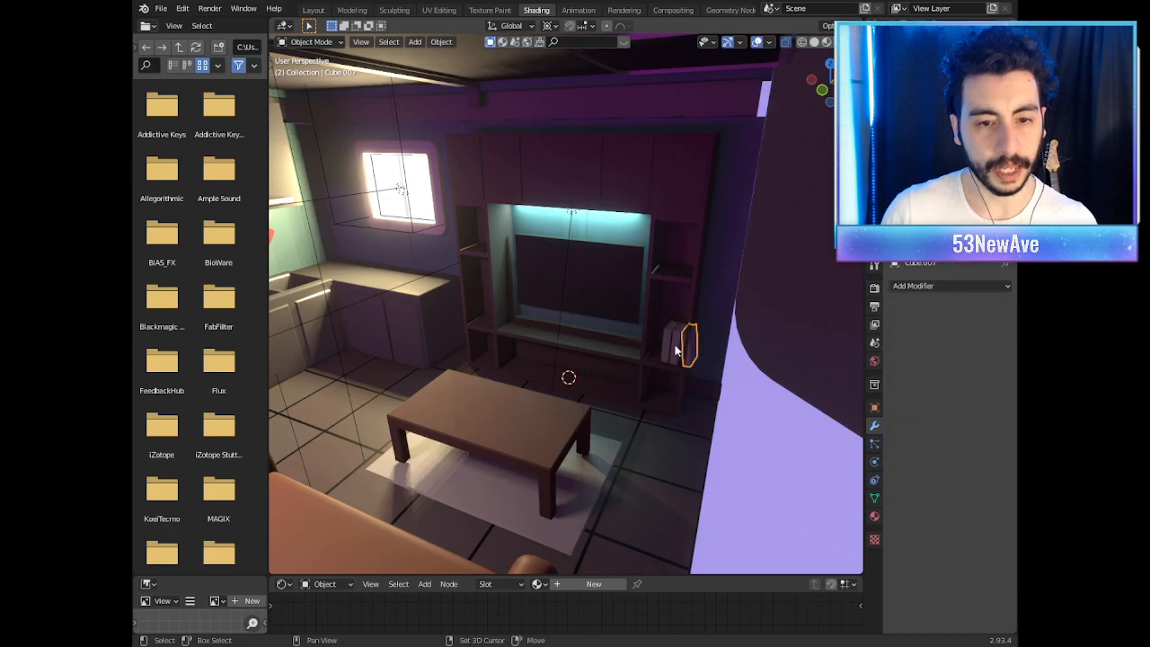
left_click(676, 350)
key("g")
key("x")
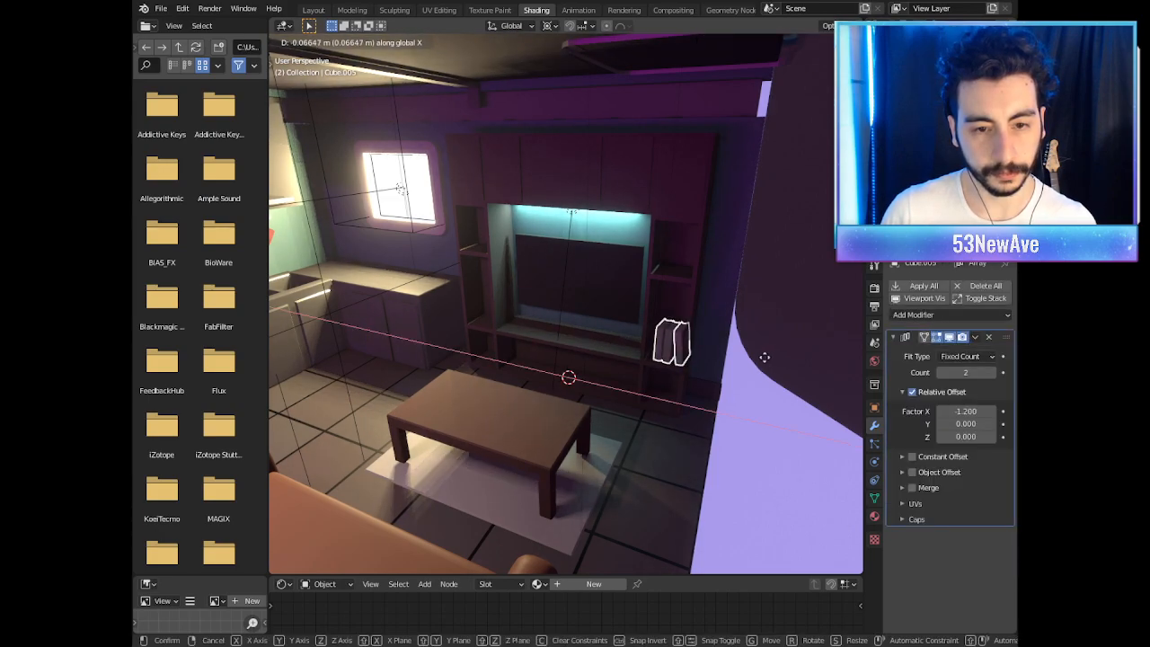
left_click(743, 514)
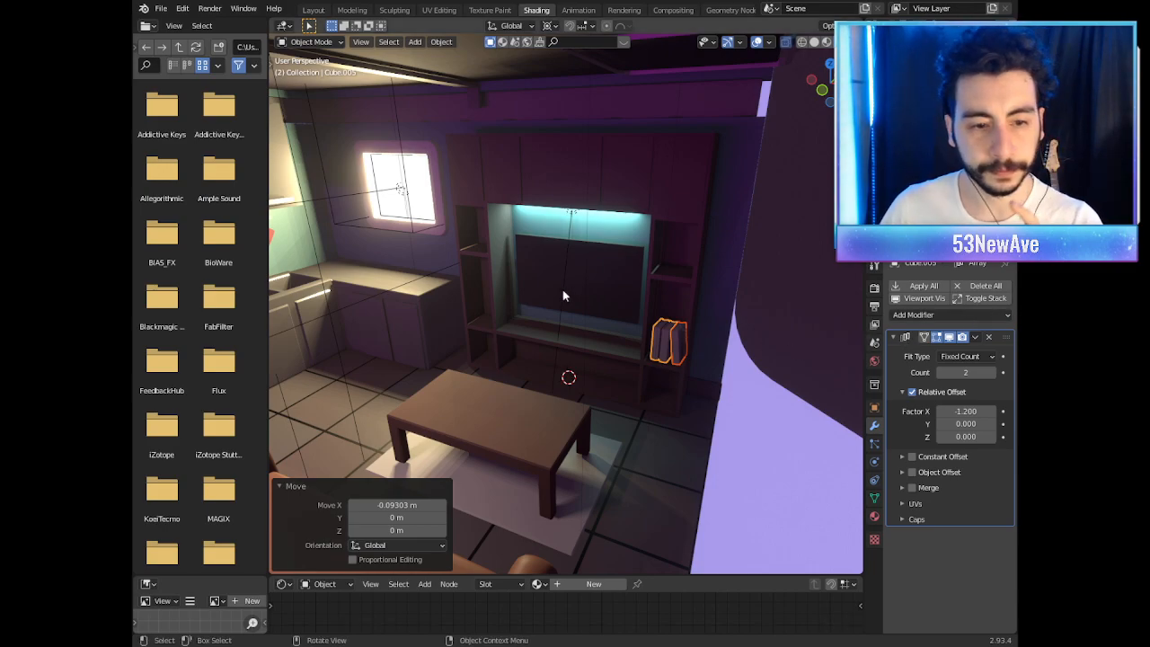
Step: Select the wall cabinet, television, books and teal light, and move them about 0.16 m along X
scroll(561, 287, "down", 1)
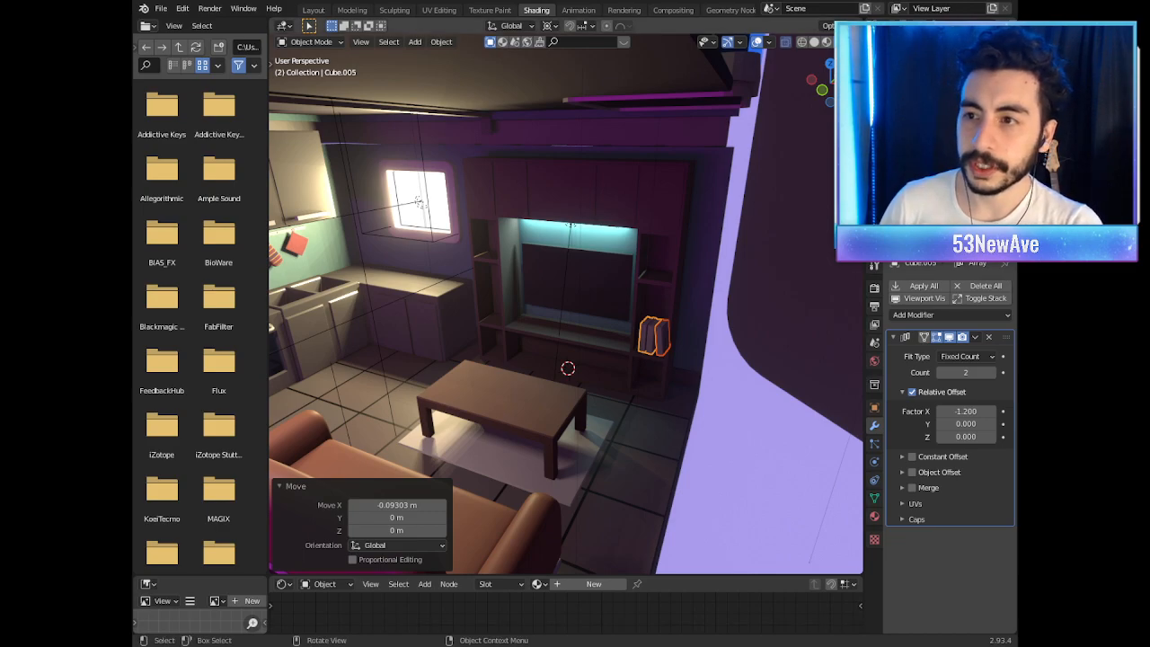
middle_click_drag(575, 392, 643, 362)
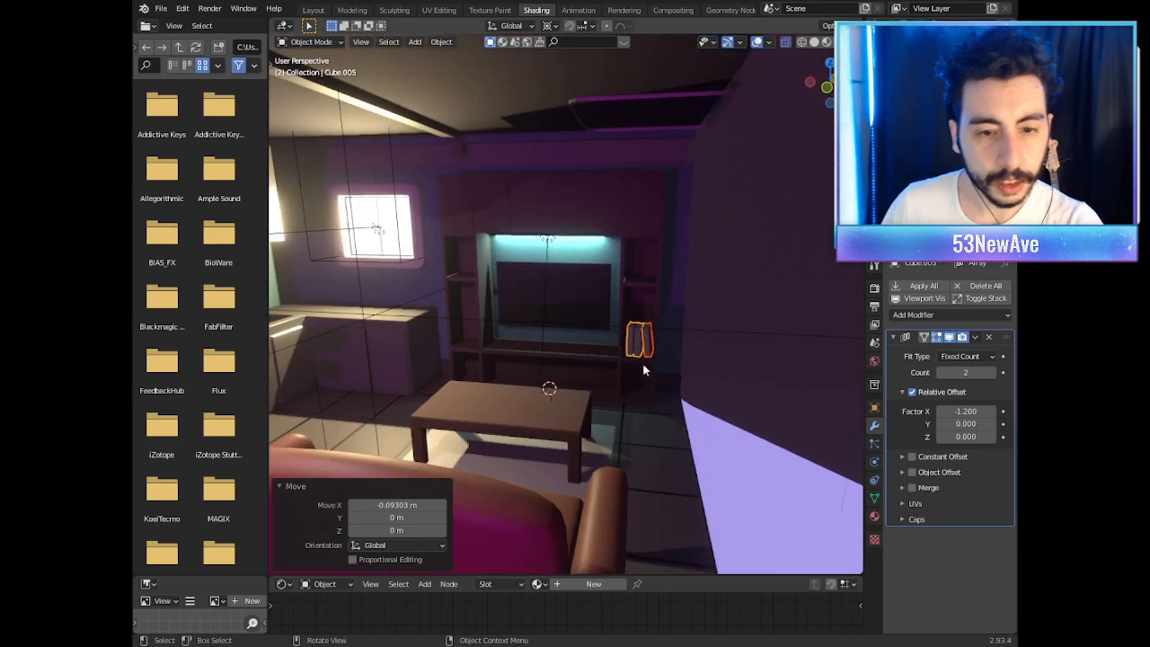
scroll(644, 364, "up", 3)
left_click(610, 244)
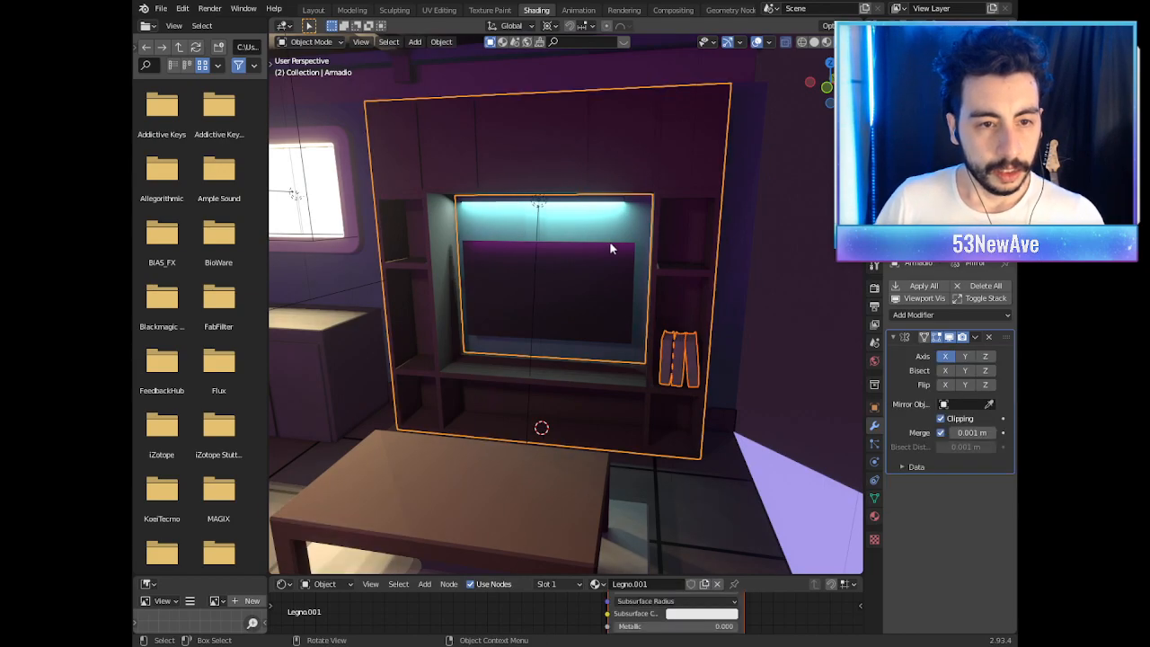
left_click(539, 203, "shift")
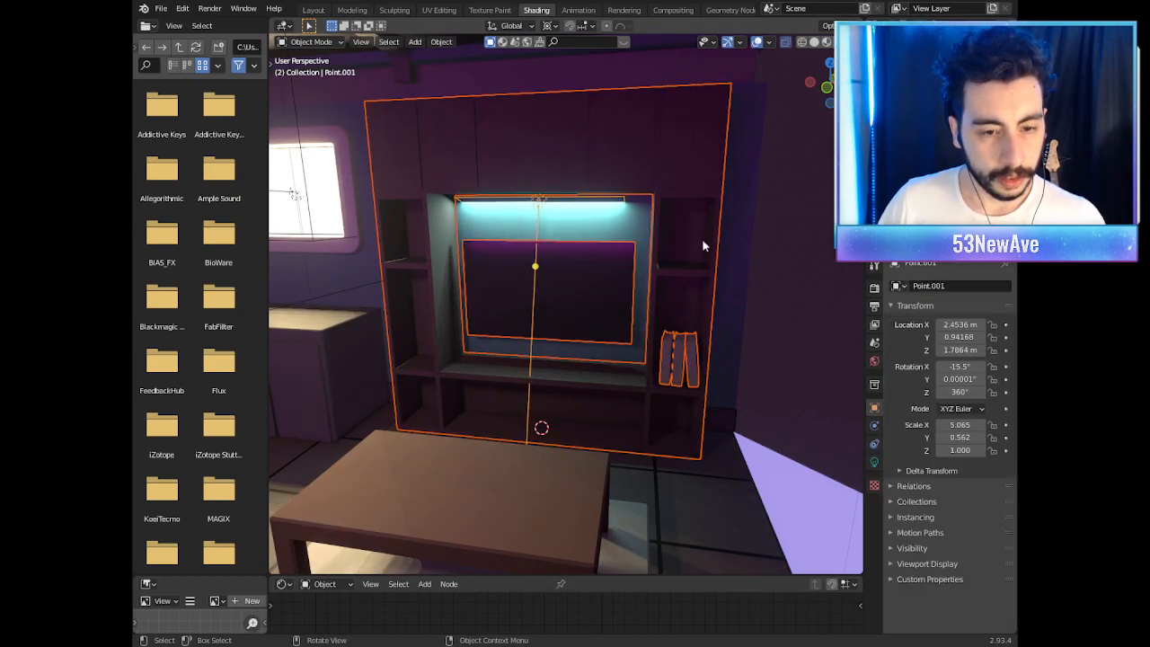
key("g")
key("x")
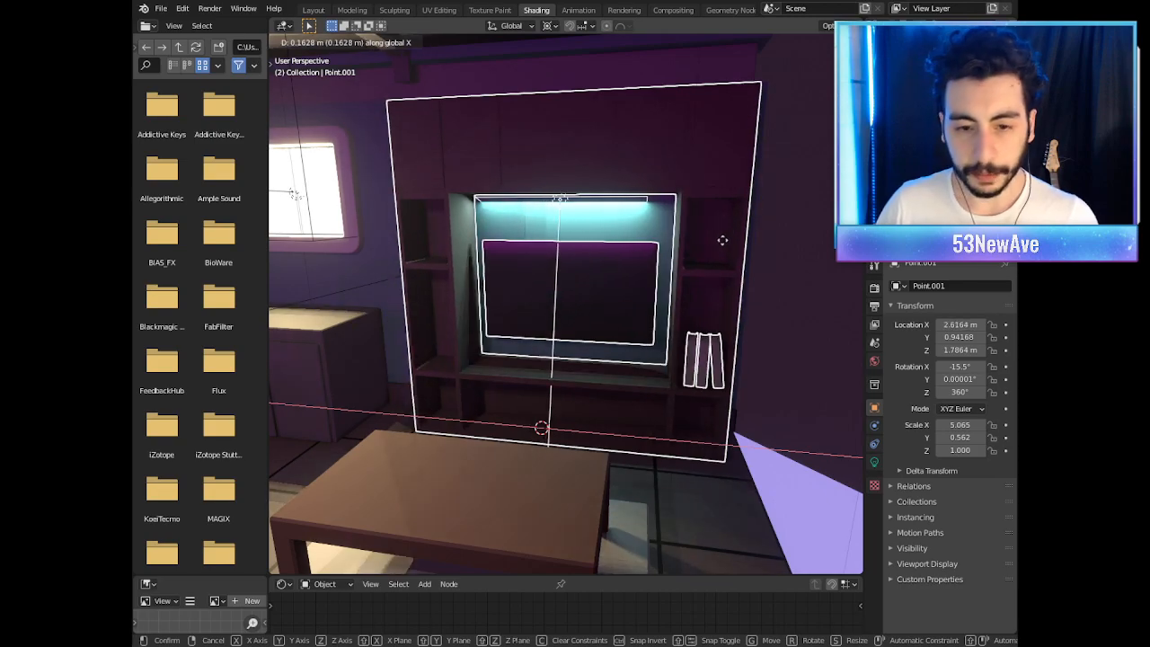
left_click(729, 242)
Step: Raise the television by about 0.044 m along Z inside the cabinet opening
middle_click_drag(729, 241, 450, 284)
left_click(614, 275)
key("g")
key("z")
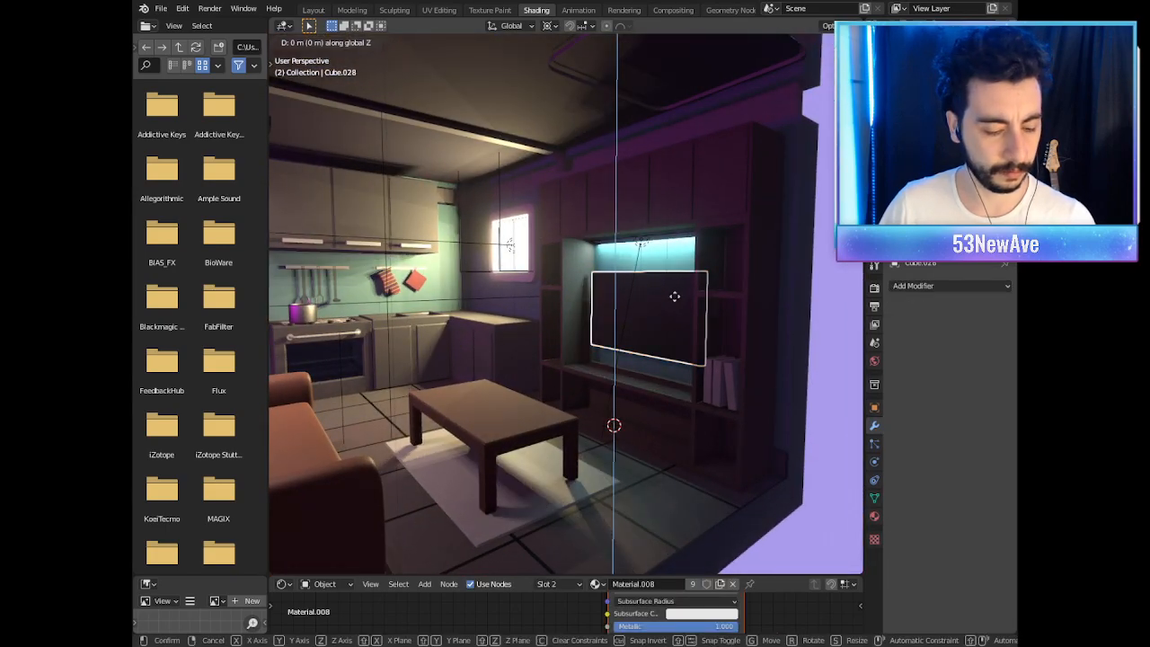
left_click(676, 253)
middle_click_drag(531, 286, 647, 319)
scroll(602, 302, "down", 2)
scroll(607, 299, "up", 1)
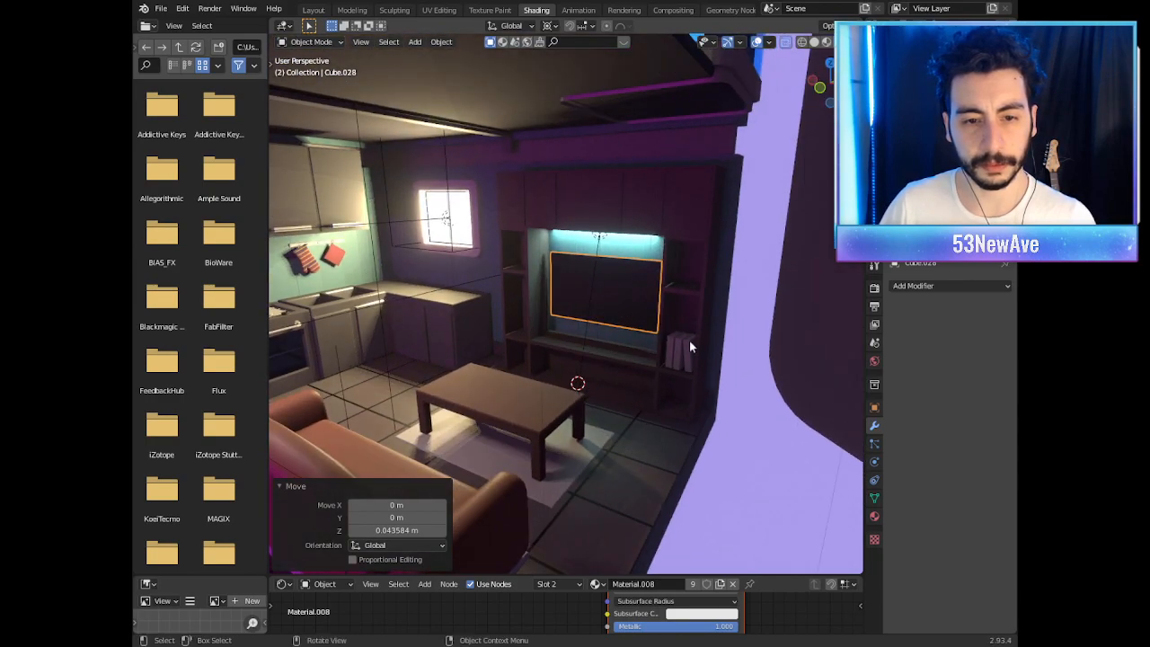
Step: Reselect the books, cabinet, light and television, and move the group about 0.052 m along X
left_click(690, 347)
left_click(683, 288)
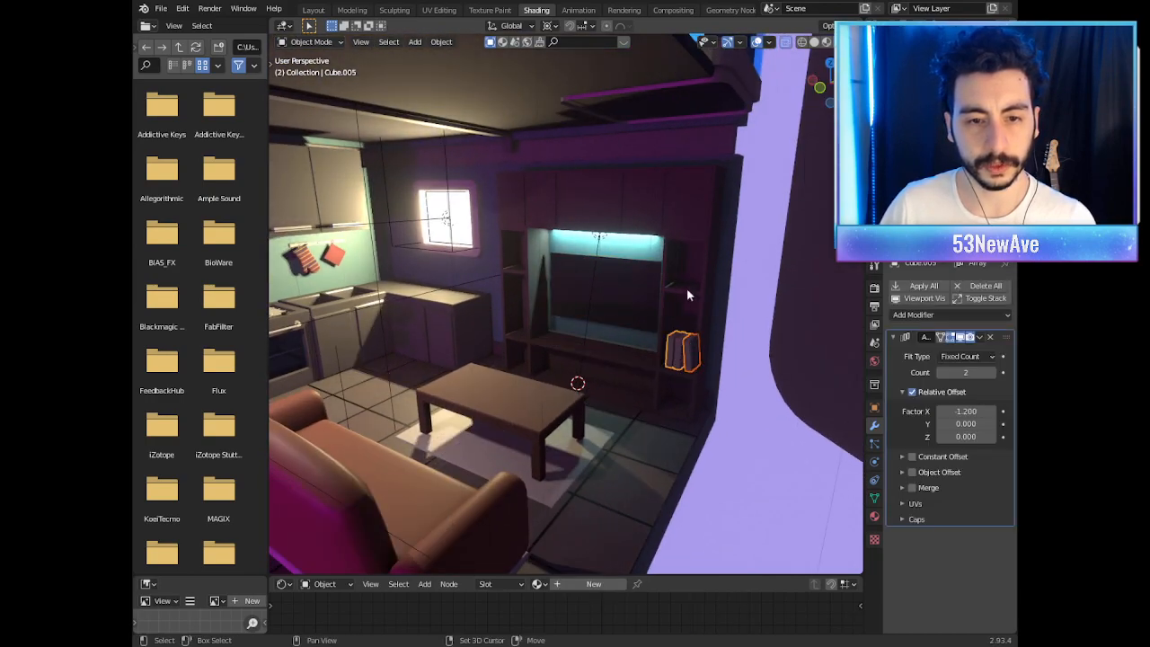
left_click(630, 285)
key("g")
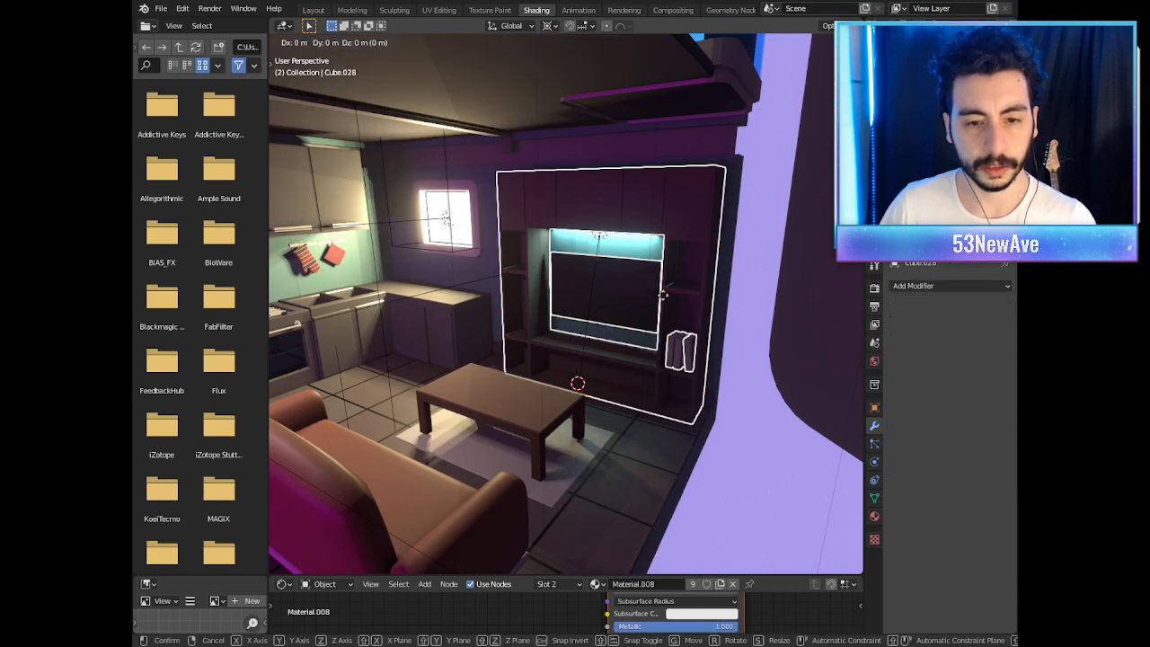
key("x")
left_click(703, 299)
middle_click_drag(703, 299, 547, 336)
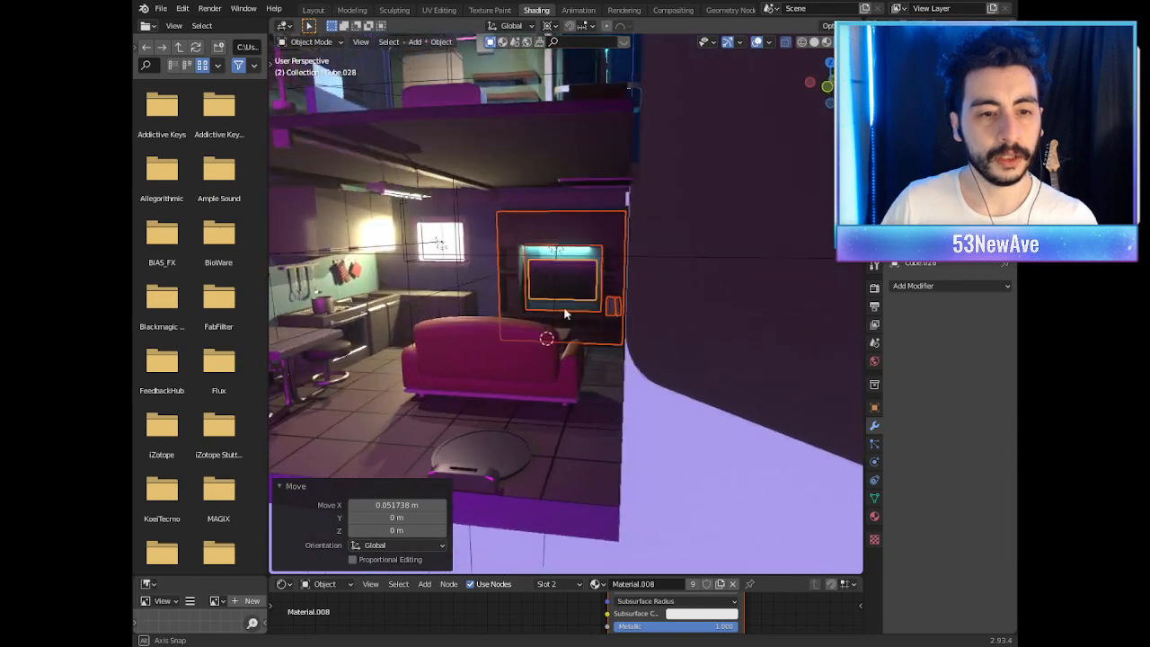
Step: Hide the viewport overlays and examine the cabinet wall from the render camera and from inside the living room
left_click(758, 43)
middle_click_drag(641, 280, 568, 275)
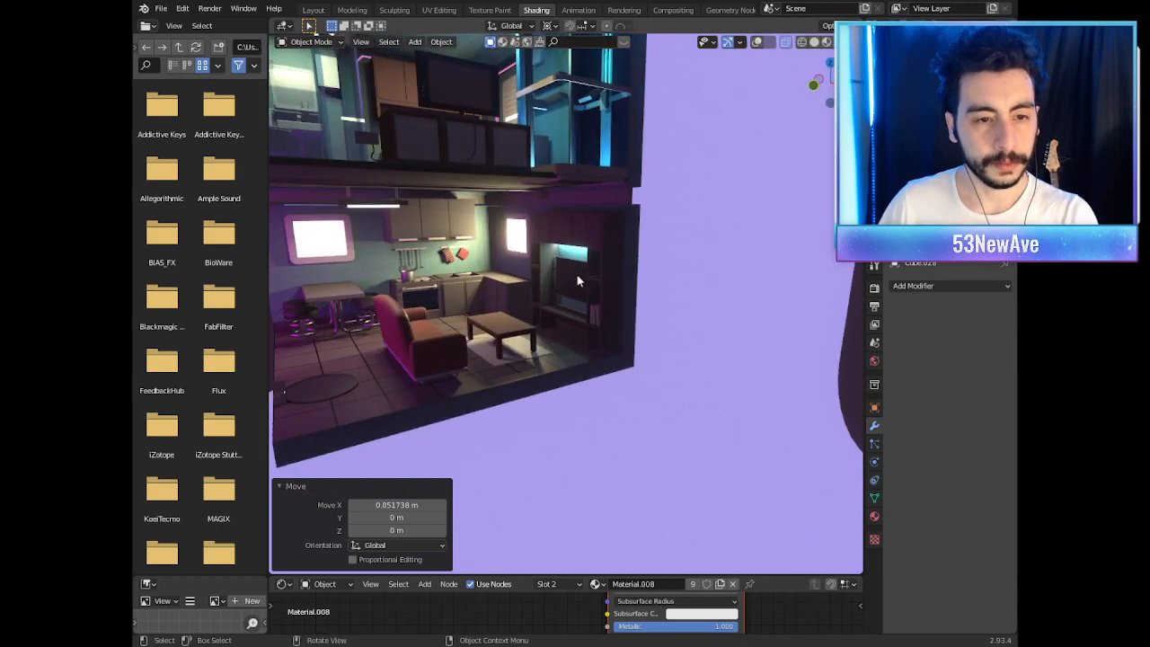
key("KP_0")
scroll(670, 226, "up", 5)
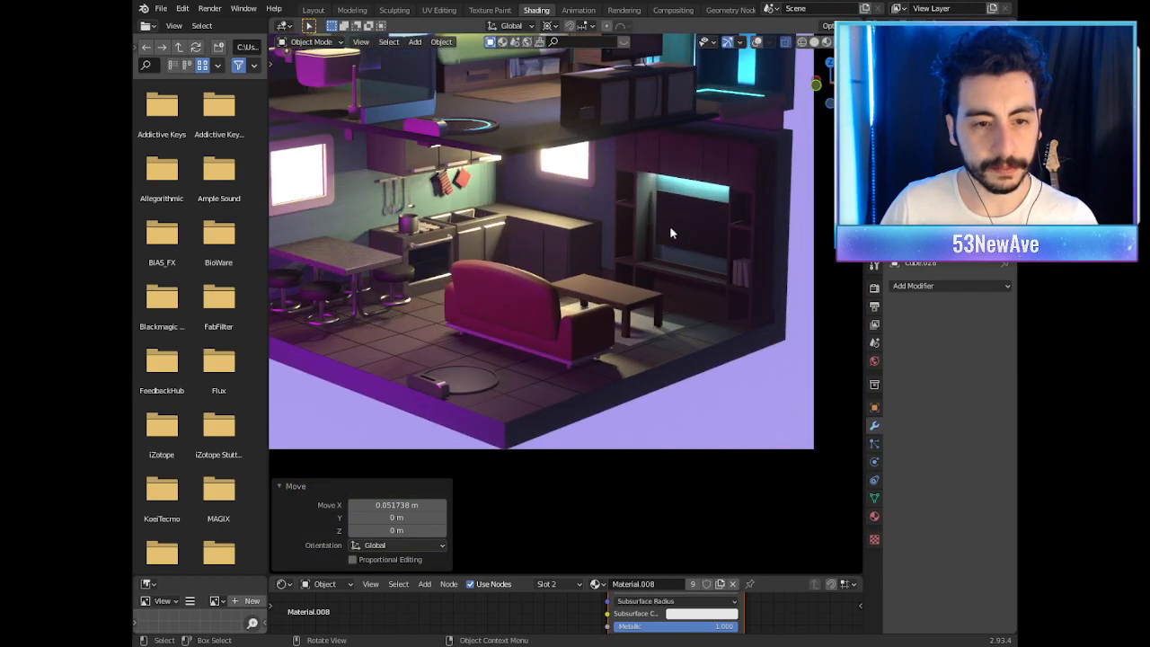
scroll(651, 248, "down", 3)
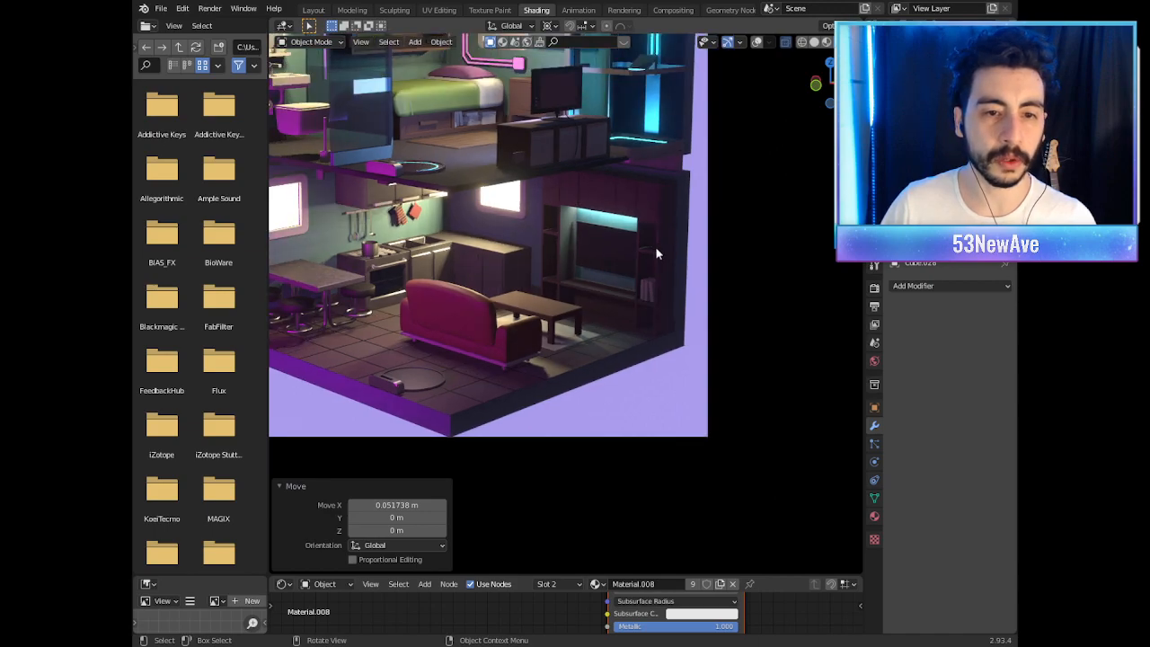
scroll(657, 225, "down", 5)
middle_click_drag(664, 272, 665, 286, "shift")
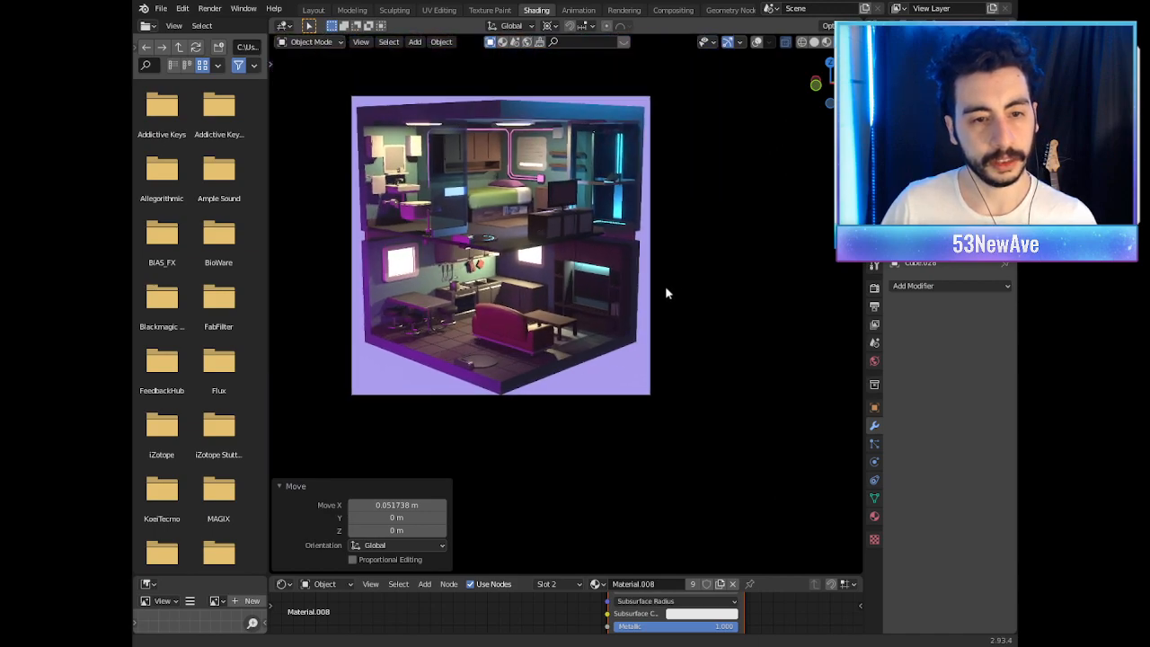
scroll(665, 286, "up", 3)
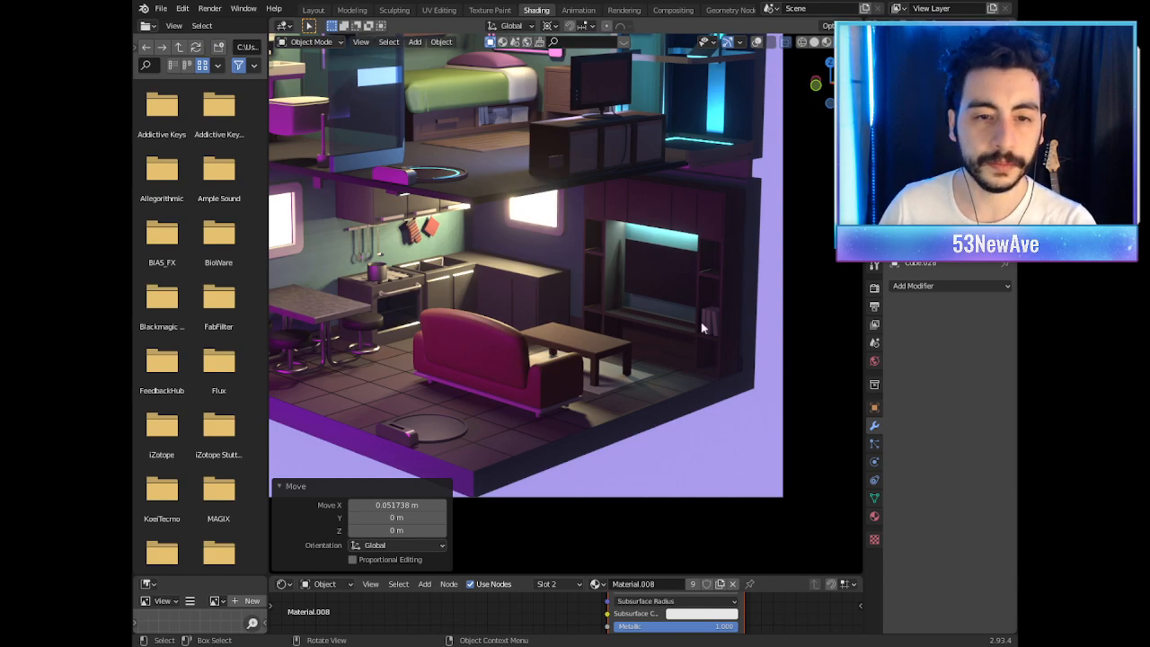
scroll(688, 264, "down", 3)
scroll(666, 243, "down", 1)
middle_click_drag(649, 248, 662, 259)
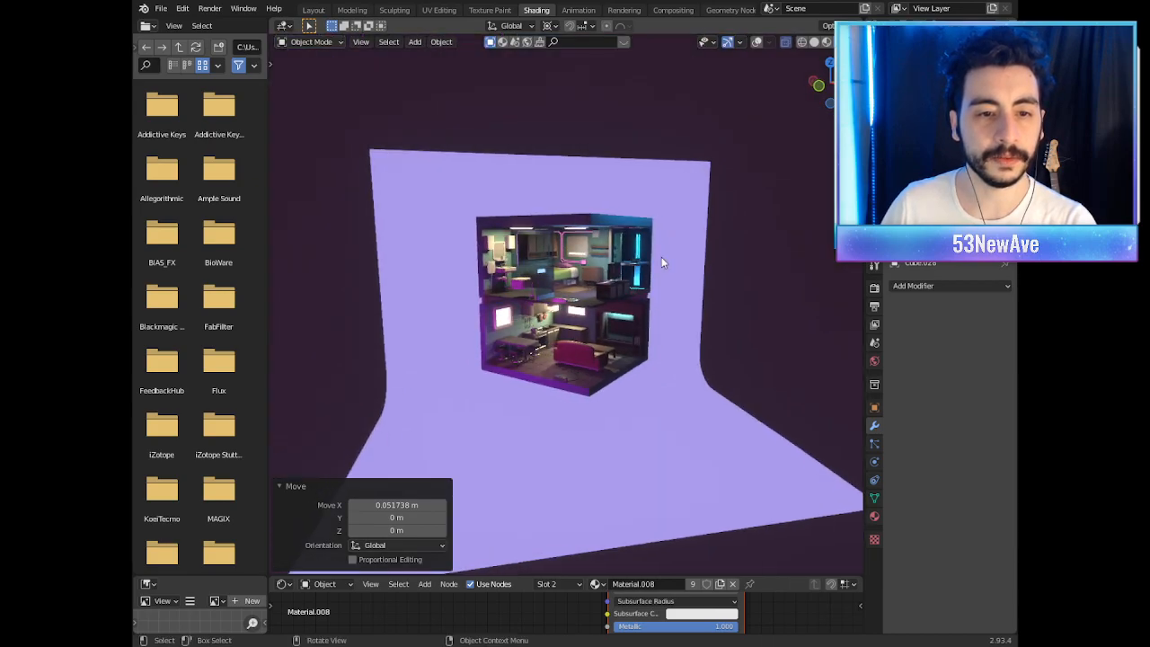
scroll(683, 297, "up", 6)
middle_click_drag(733, 369, 689, 285)
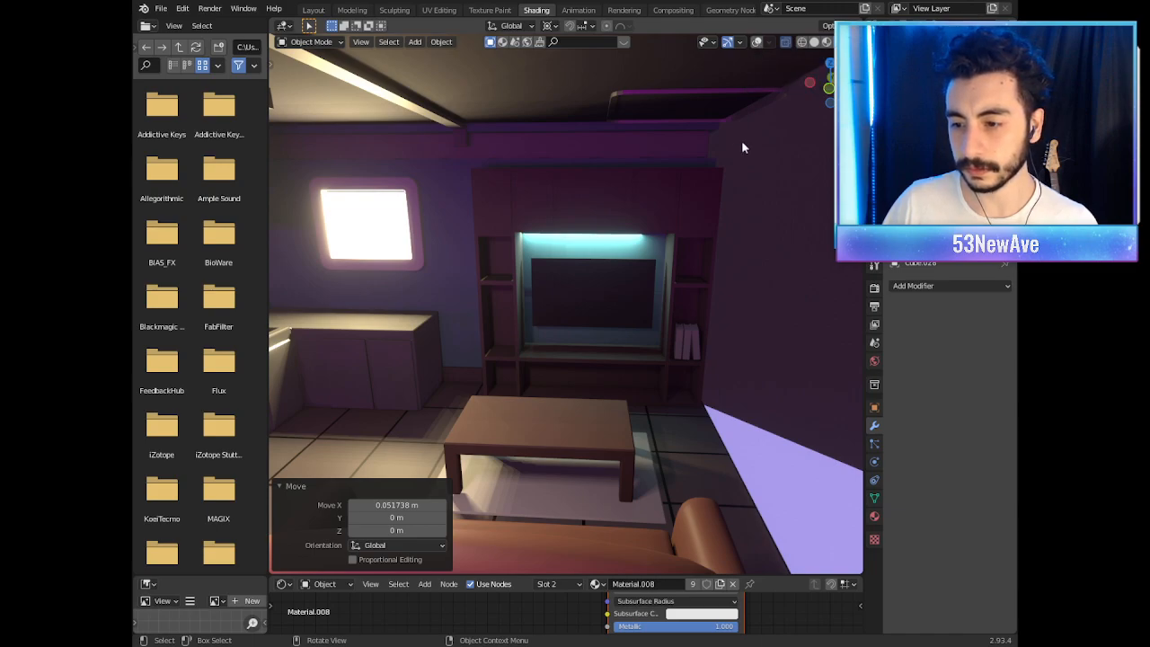
Step: Show the overlays again and delete the wall cabinet around the television
left_click(663, 194)
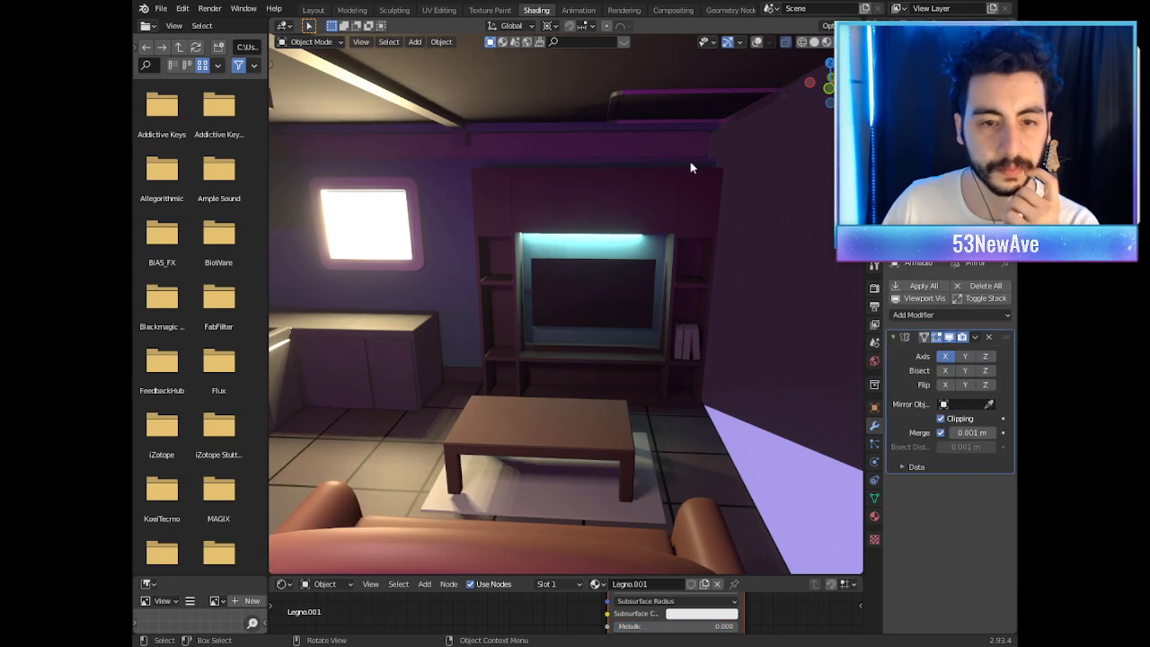
left_click(757, 41)
middle_click_drag(692, 233, 683, 272)
scroll(683, 272, "down", 3)
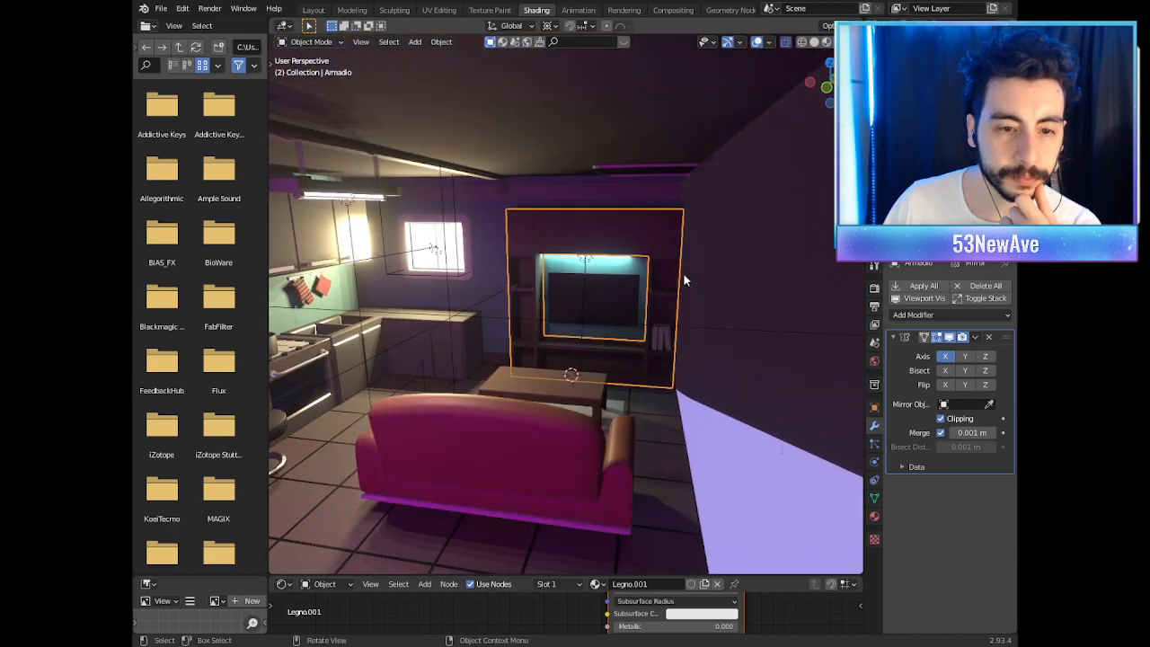
scroll(684, 279, "up", 4)
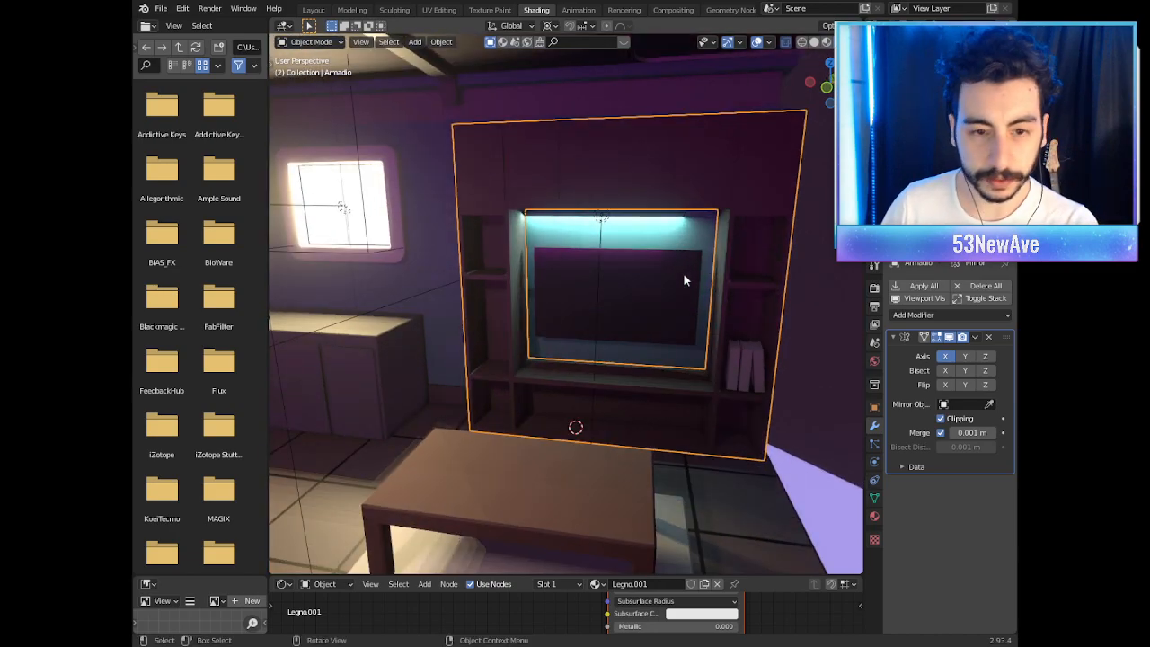
key("Delete")
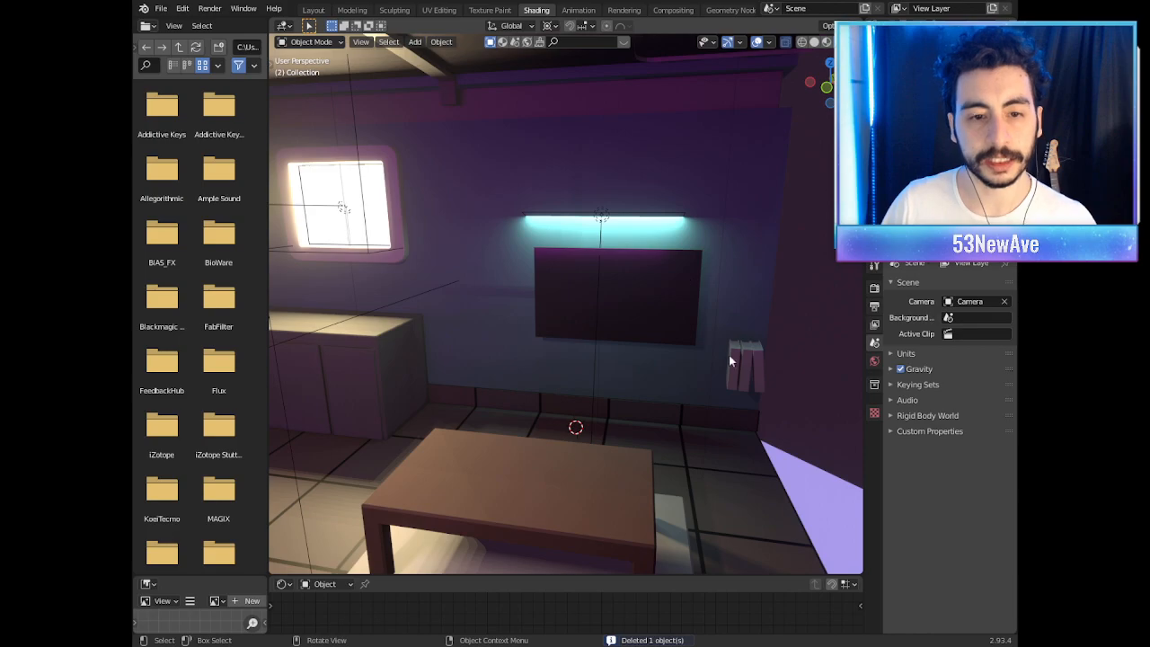
Step: Move the teal light strip along X so that it is centred above the television
left_click(607, 219)
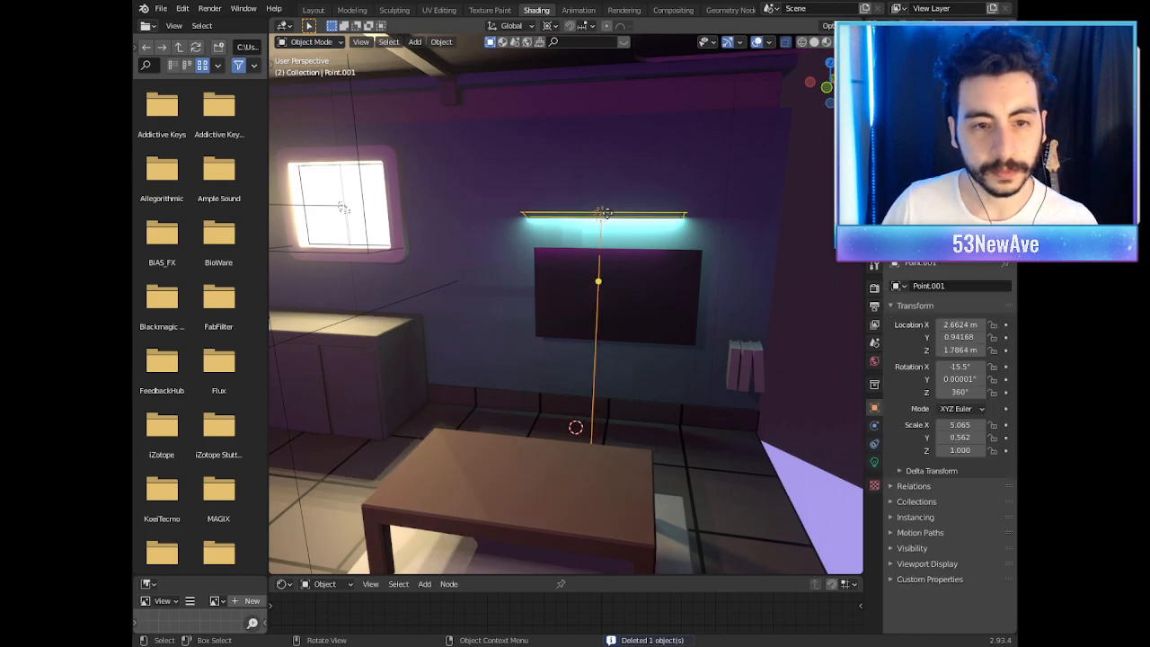
key("g")
key("x")
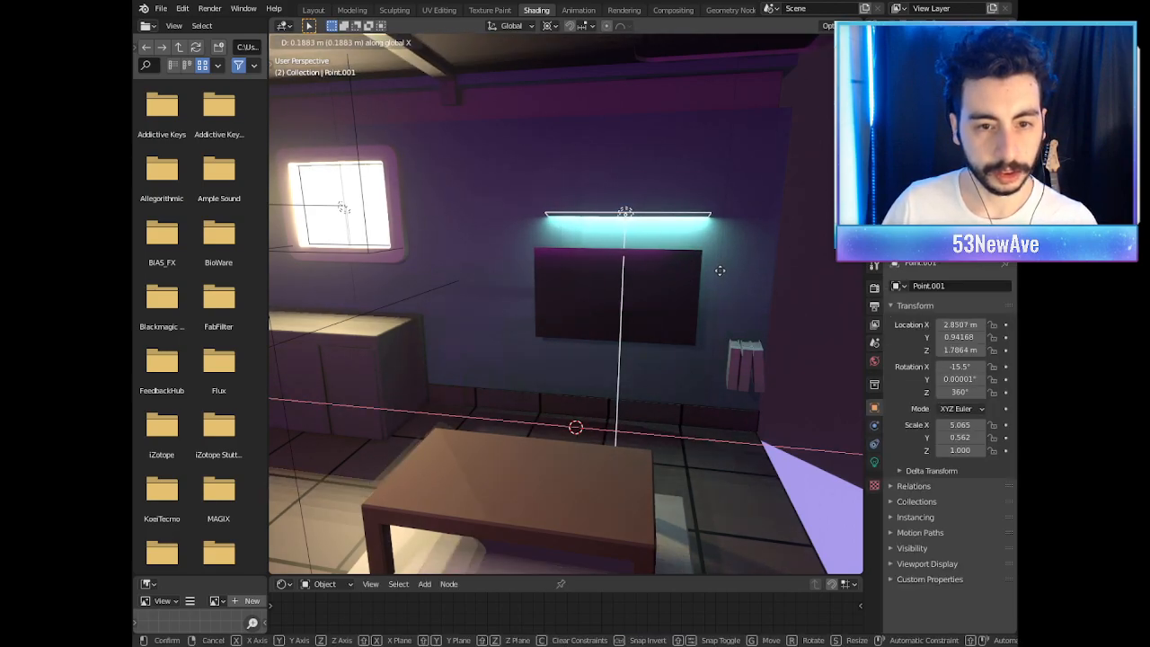
left_click(715, 267)
Step: Move the television and the light strip together about 0.083 m along X
left_click(705, 300)
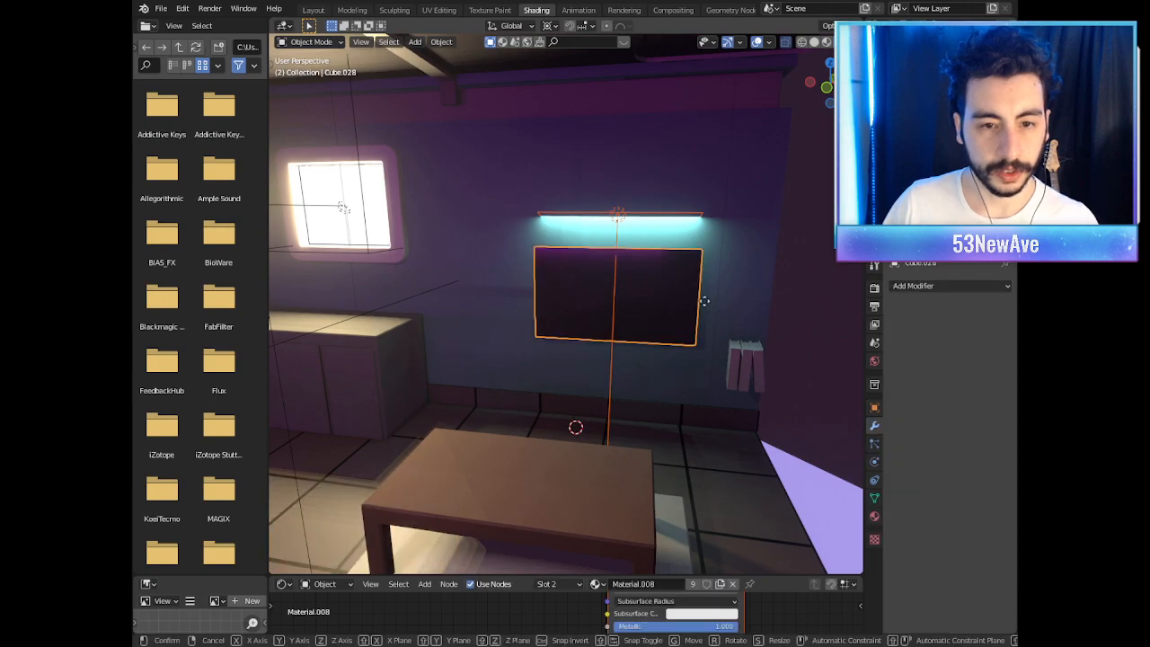
key("g")
key("x")
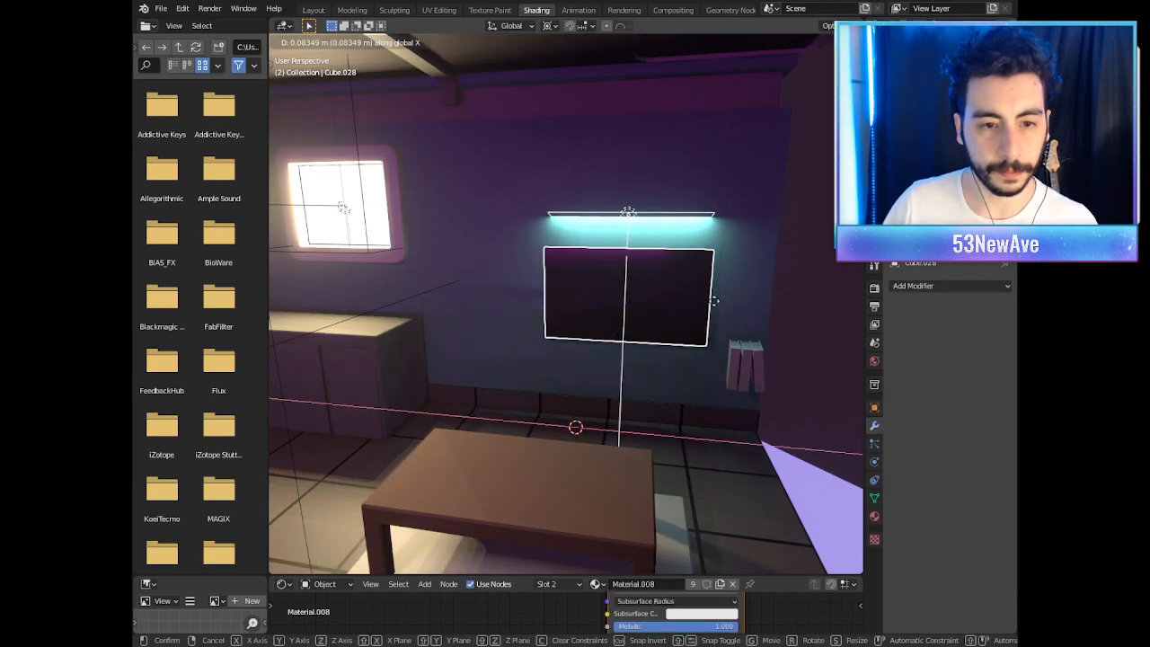
left_click(713, 306)
Step: Select the sofa's seat, base and backrest together with the coffee table and rug
scroll(711, 311, "down", 6)
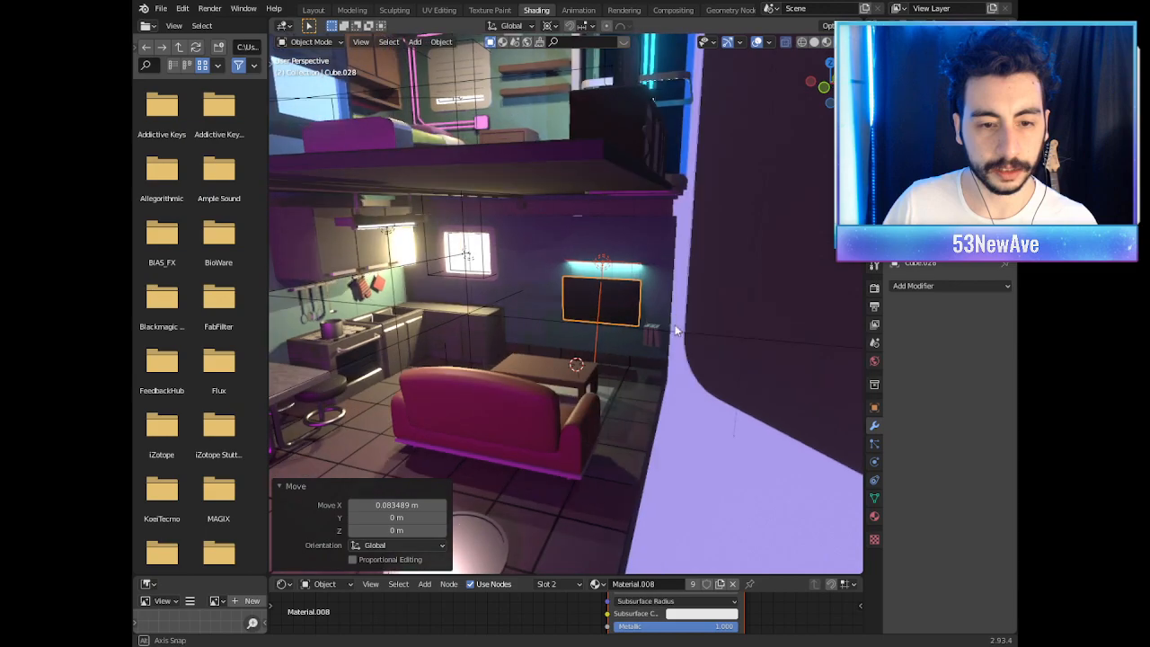
left_click(583, 468)
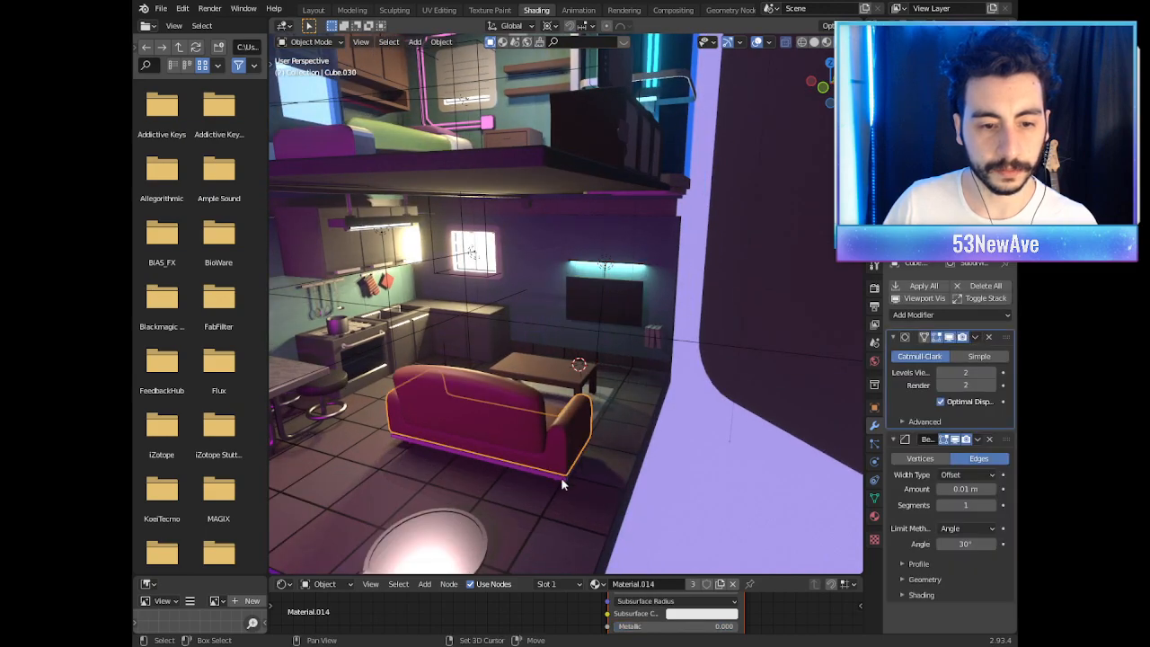
left_click(561, 478)
middle_click_drag(561, 477, 611, 384)
left_click(571, 373, "shift")
key("g")
key("x")
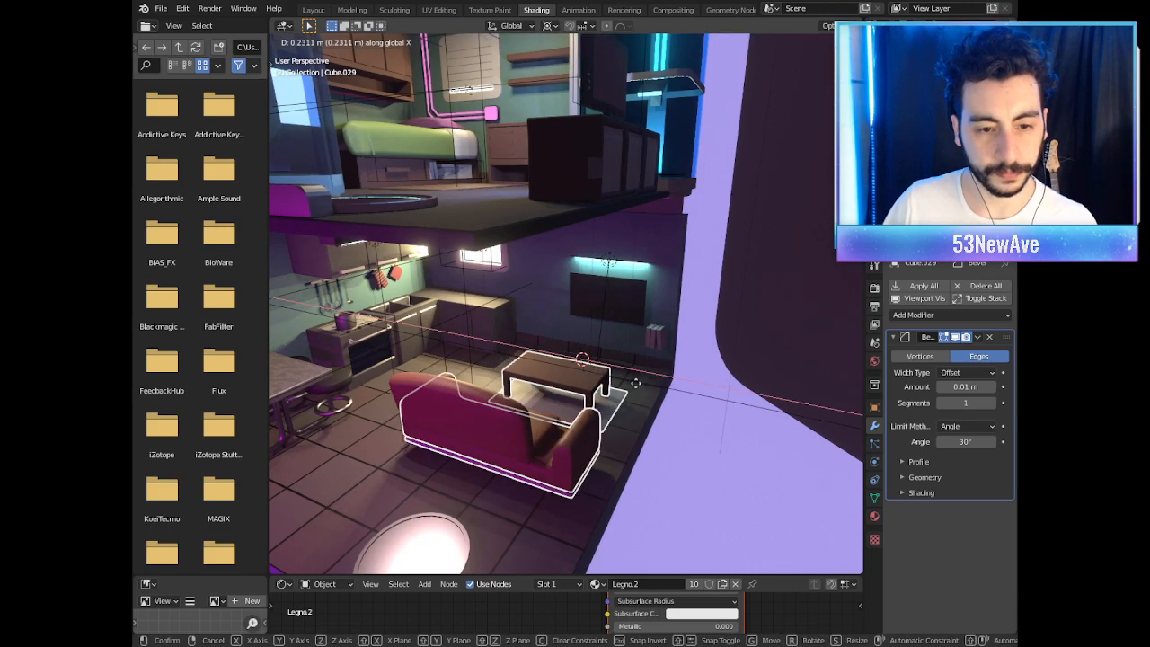
right_click(594, 394)
left_click(508, 425, "shift")
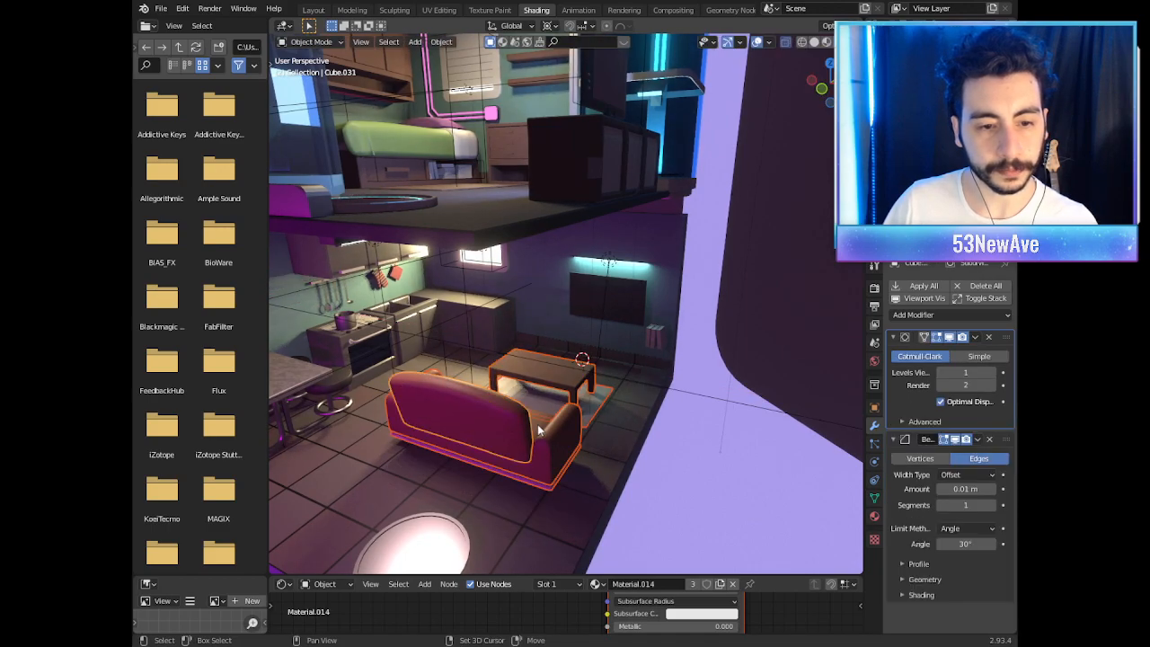
Step: Try shifting the selected furniture along X, and add the sofa's legs to the selection
key("g")
key("x")
left_click(572, 435)
middle_click_drag(573, 435, 492, 348)
key("KP_Decimal")
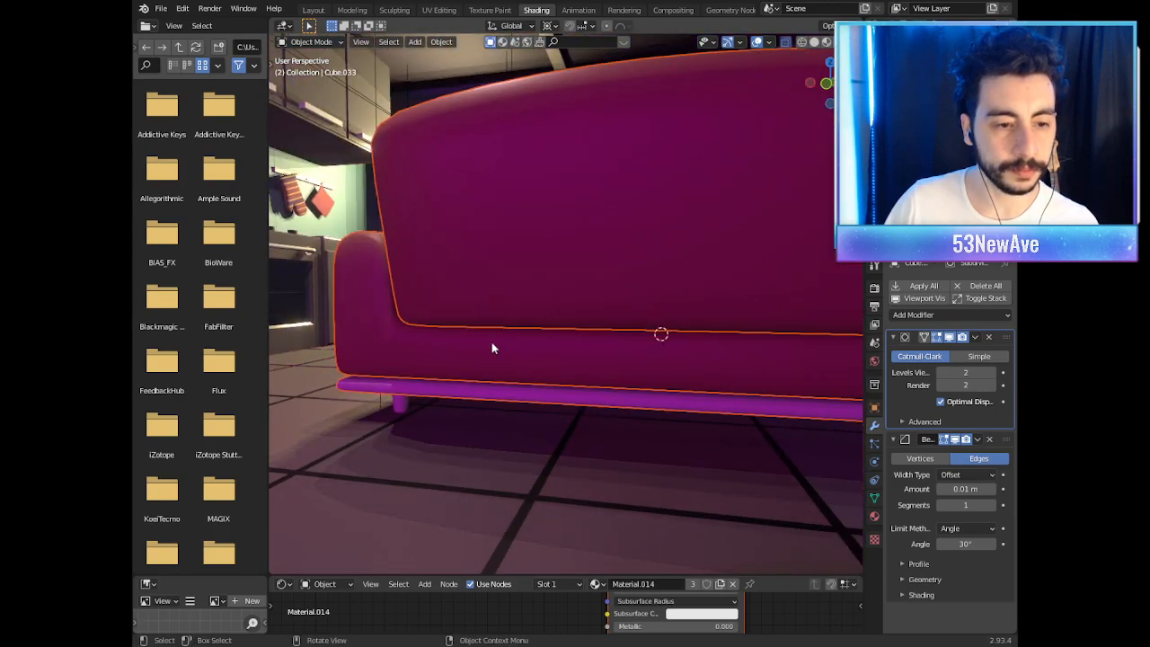
left_click(403, 408)
key("KP_Decimal")
middle_click_drag(401, 385, 596, 351)
Step: Move the complete sofa, coffee table and rug about 0.333 m along X
scroll(599, 302, "down", 7)
key("g")
right_click(707, 313)
mouse_move(707, 313)
middle_mouse_down()
mouse_move(755, 303)
mouse_move(688, 306)
middle_mouse_up()
key("g")
key("x")
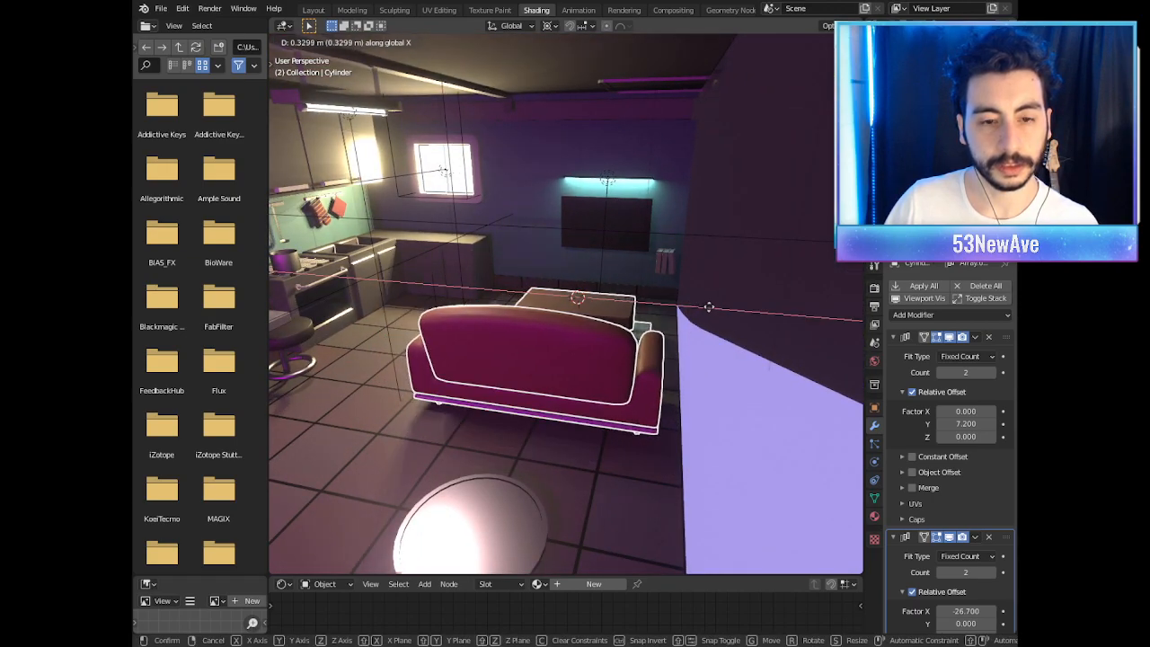
left_click(711, 307)
Step: Add a 2 m cube at the 3D cursor in front of the television wall
middle_click_drag(713, 314, 745, 346)
scroll(745, 346, "up", 1)
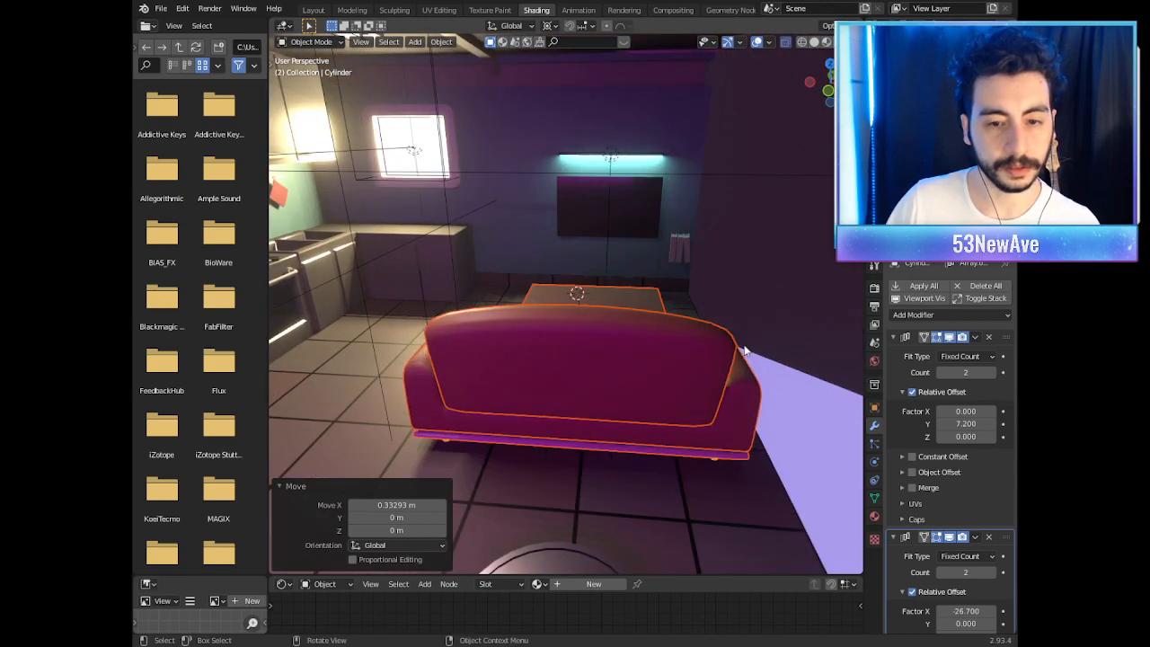
scroll(679, 260, "up", 3)
middle_click_drag(679, 261, 619, 274, "shift")
scroll(649, 274, "down", 1)
scroll(646, 270, "up", 1)
middle_click_drag(618, 275, 635, 318, "shift")
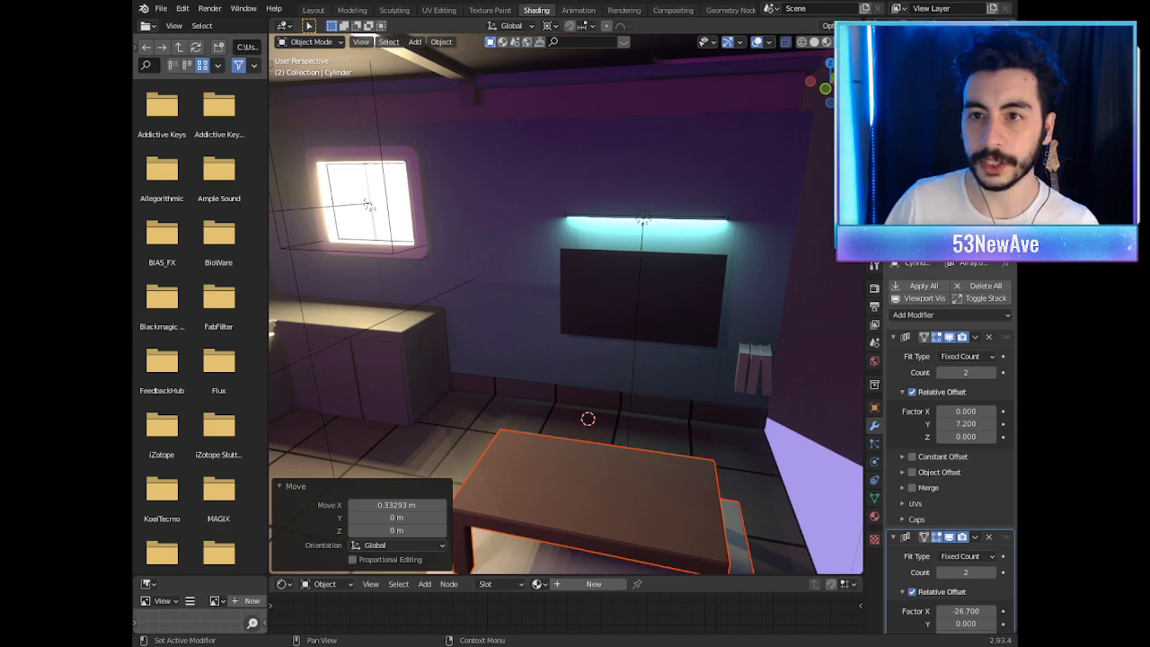
middle_click_drag(647, 289, 608, 300)
scroll(609, 306, "up", 2)
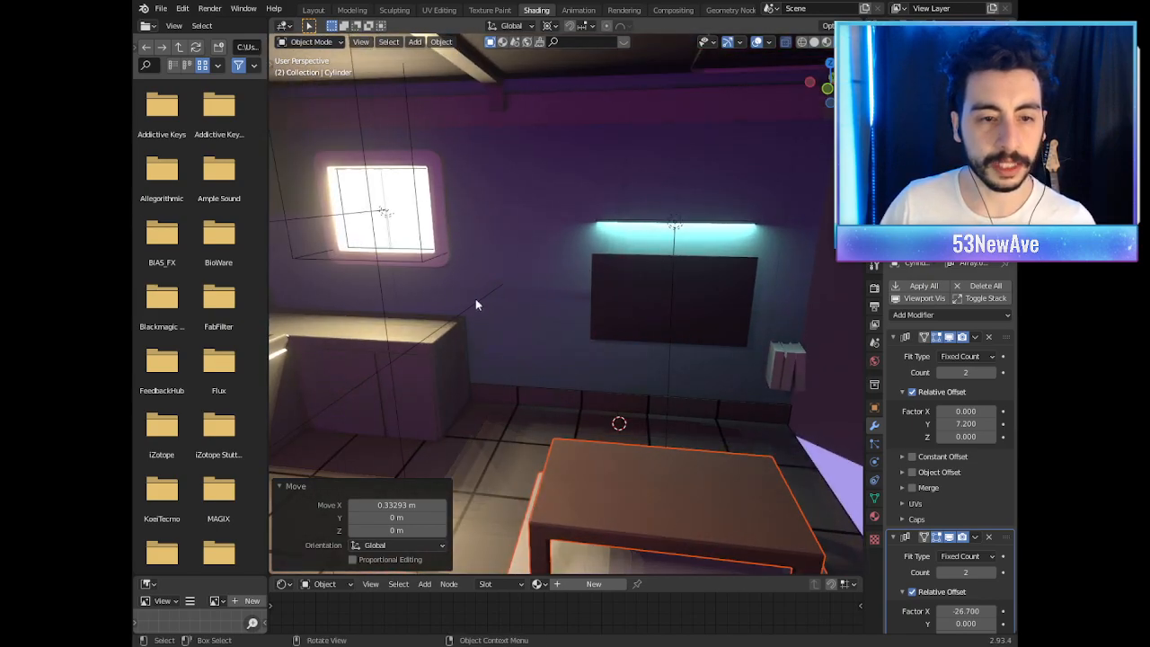
middle_click_drag(475, 301, 579, 396)
scroll(629, 387, "up", 3)
key("shift+a")
left_click(736, 113)
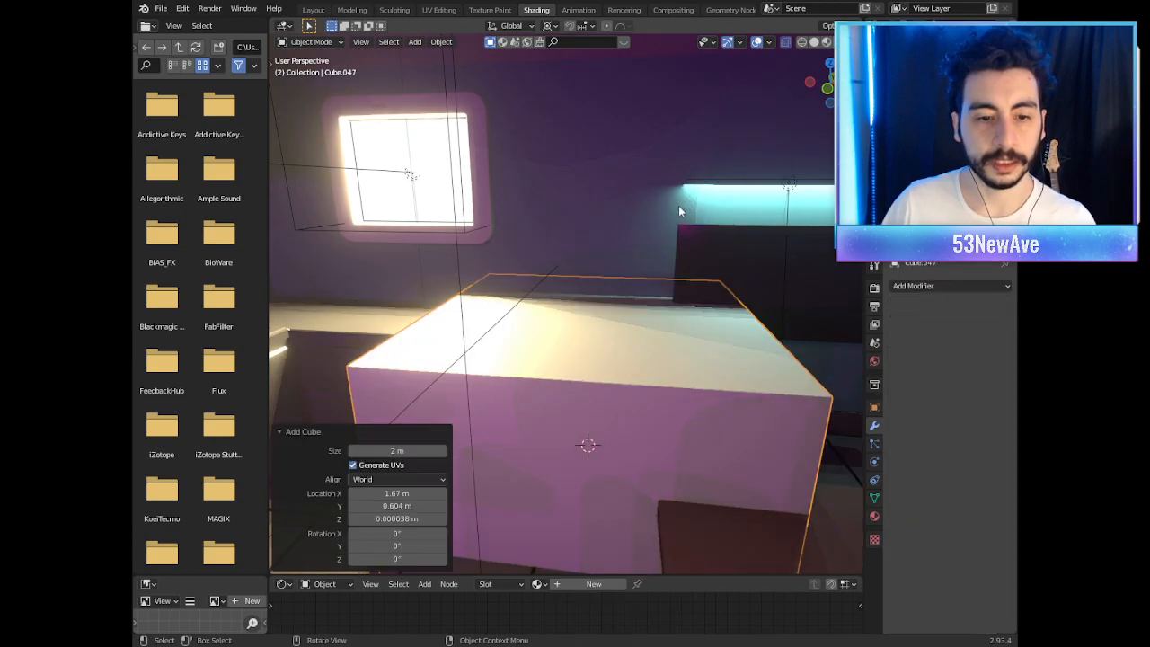
scroll(680, 205, "down", 5)
key("g")
key("x")
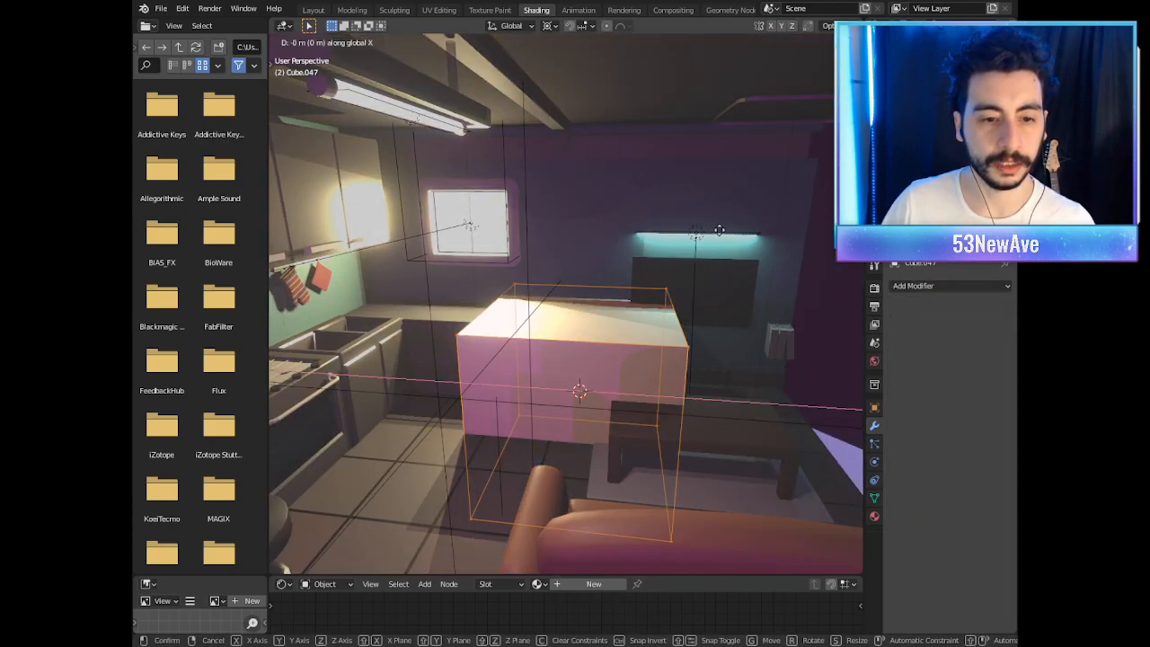
key("Escape")
Step: Raise the cube's mesh 1 m along Z in Edit Mode
key("Tab")
scroll(663, 319, "down", 2)
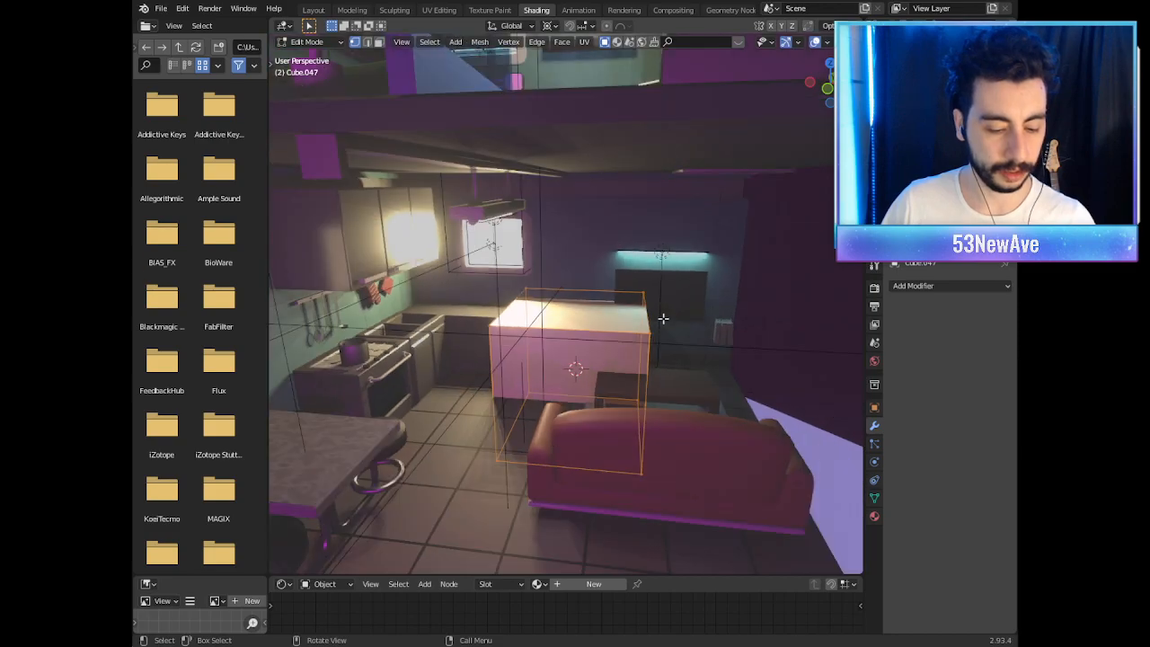
key("g")
key("z")
left_click(665, 277, "ctrl")
Step: Scale the cube's mesh by 0.417 along X and about 0.375 along Y to make a tall, narrow box
key("s")
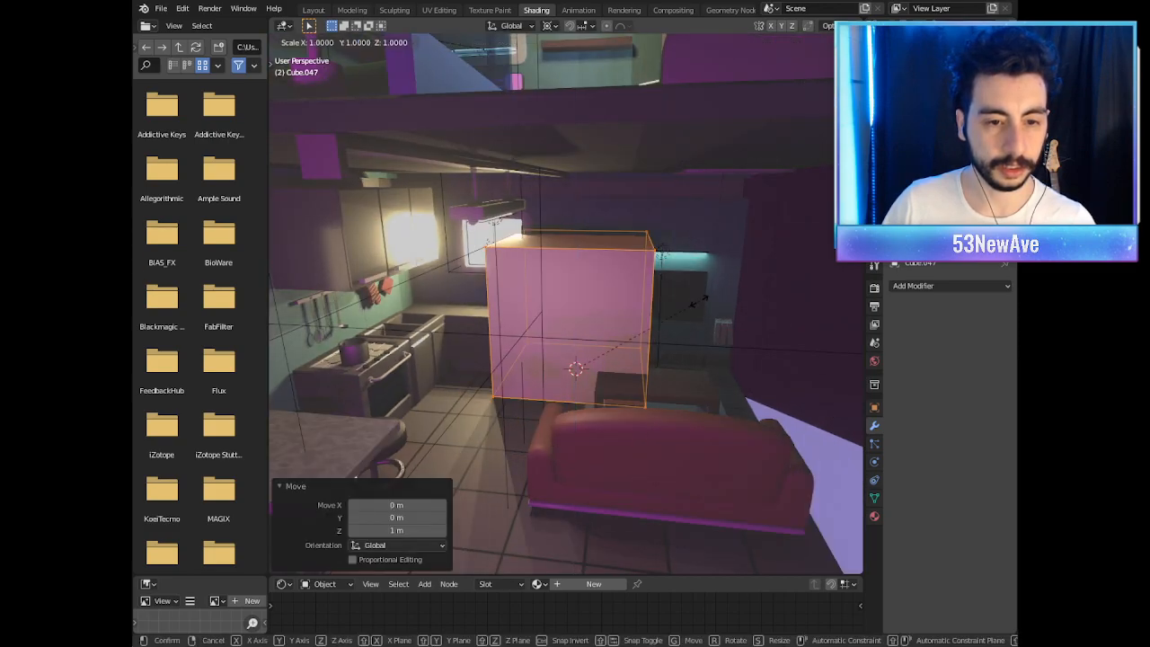
key("x")
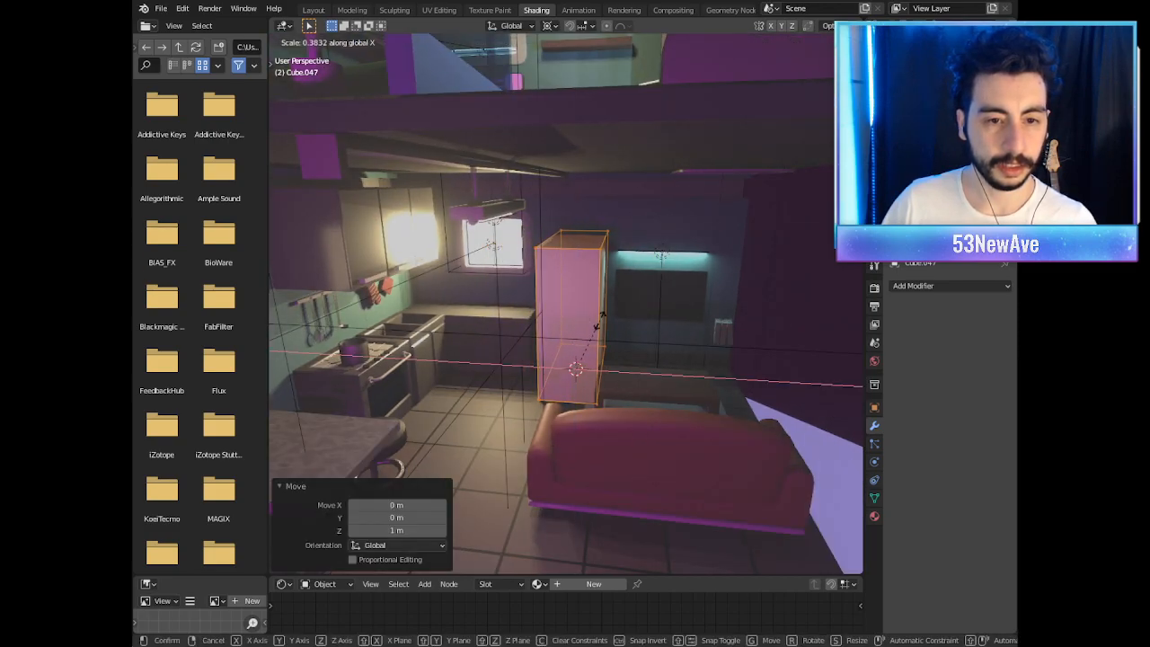
left_click(608, 317)
middle_click_drag(607, 317, 739, 285)
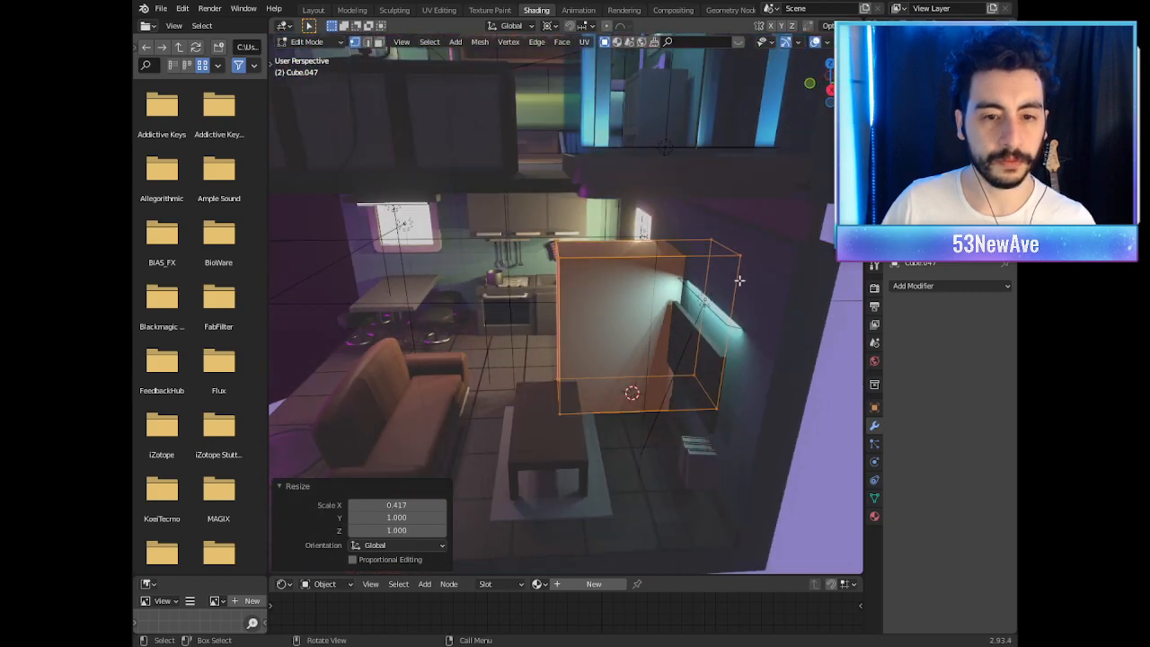
key("s")
key("y")
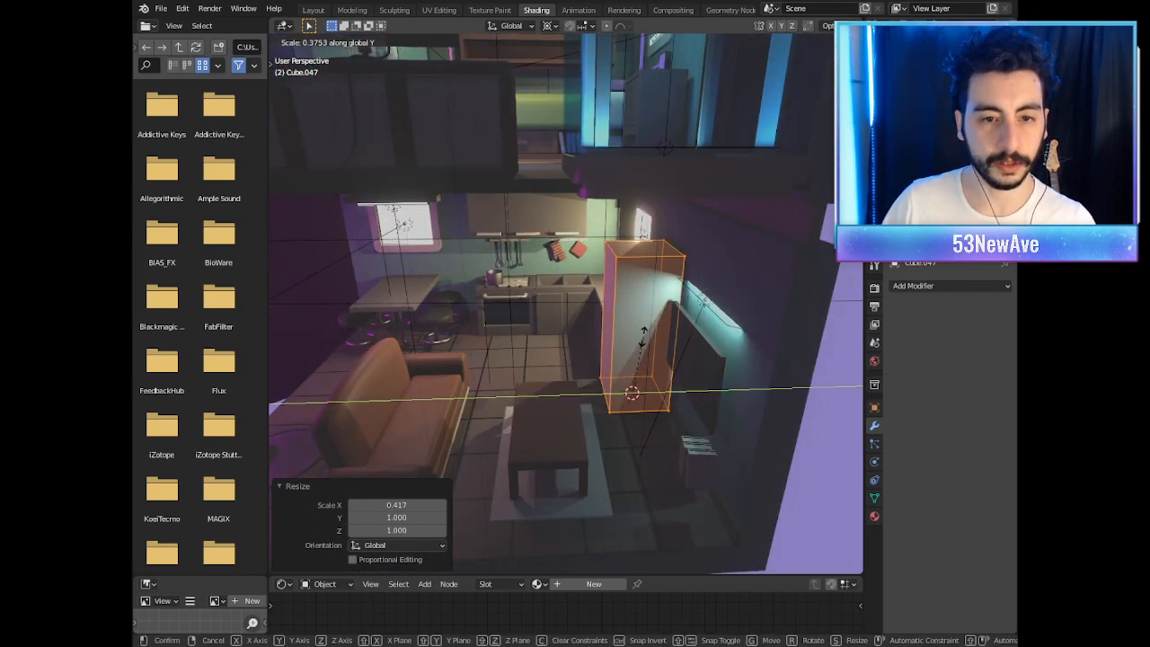
left_click(644, 334)
key("Tab")
Step: Select the top vertices of the tall box and lower them slightly along Z
middle_click_drag(644, 334, 737, 235)
key("Tab")
key("Tab")
left_click_drag(737, 236, 543, 126)
key("g")
key("z")
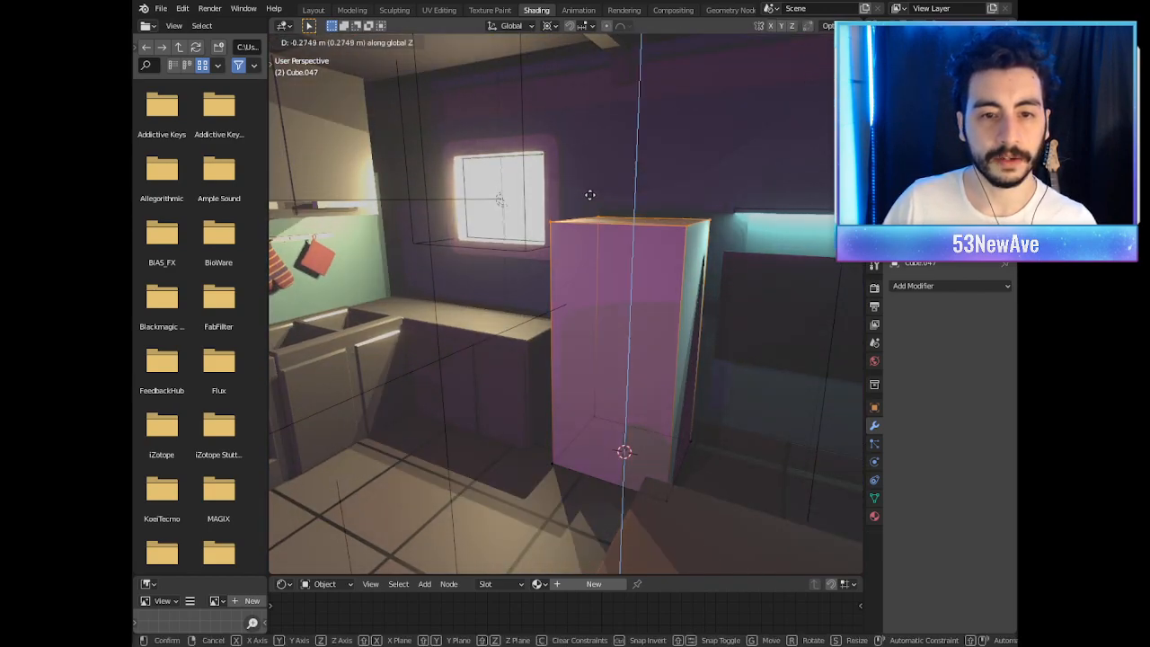
left_click(589, 180)
key("Tab")
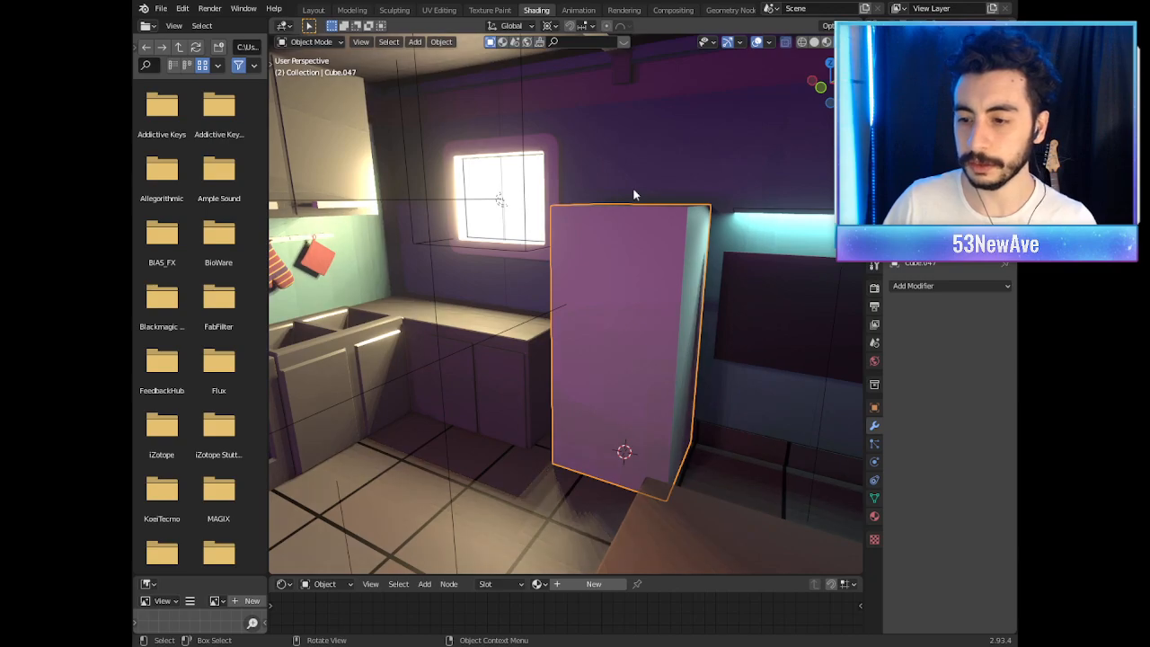
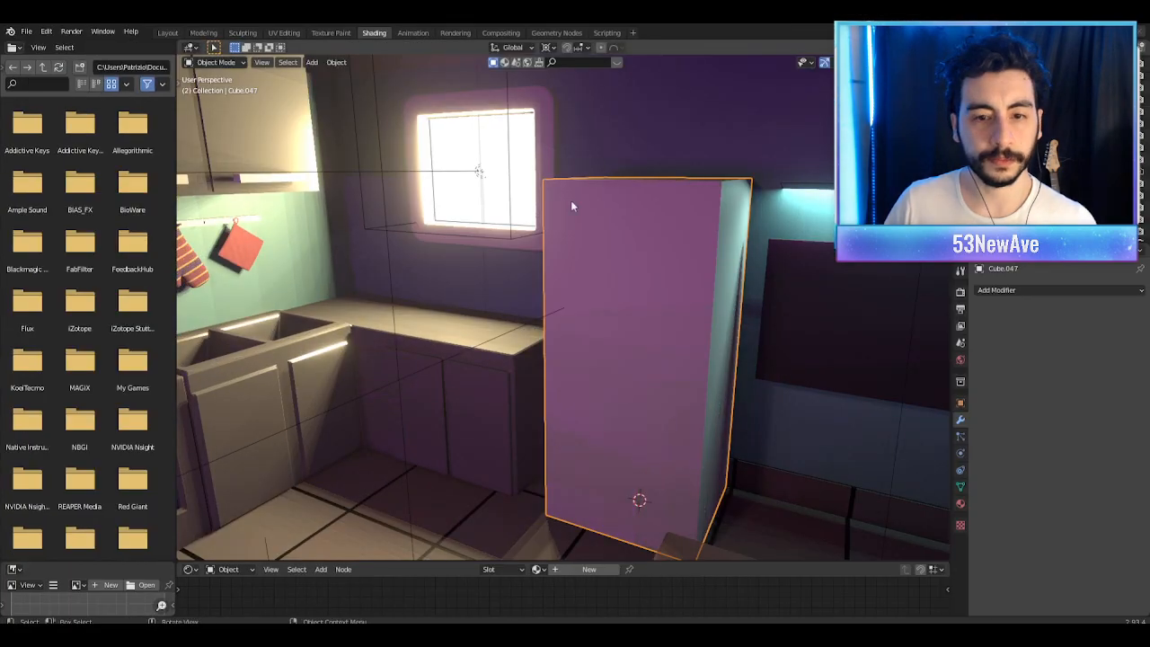
Step: Extend the 3D viewport over the file browser area to enlarge the modelling view
scroll(576, 207, "down", 3)
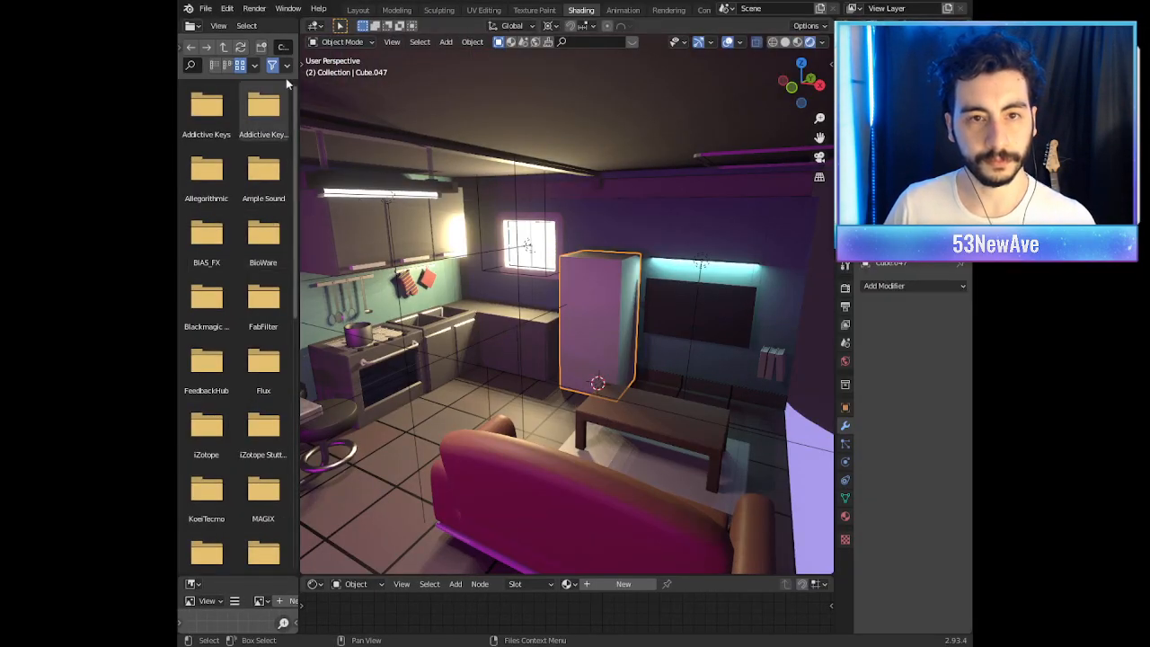
left_click_drag(290, 25, 291, 74)
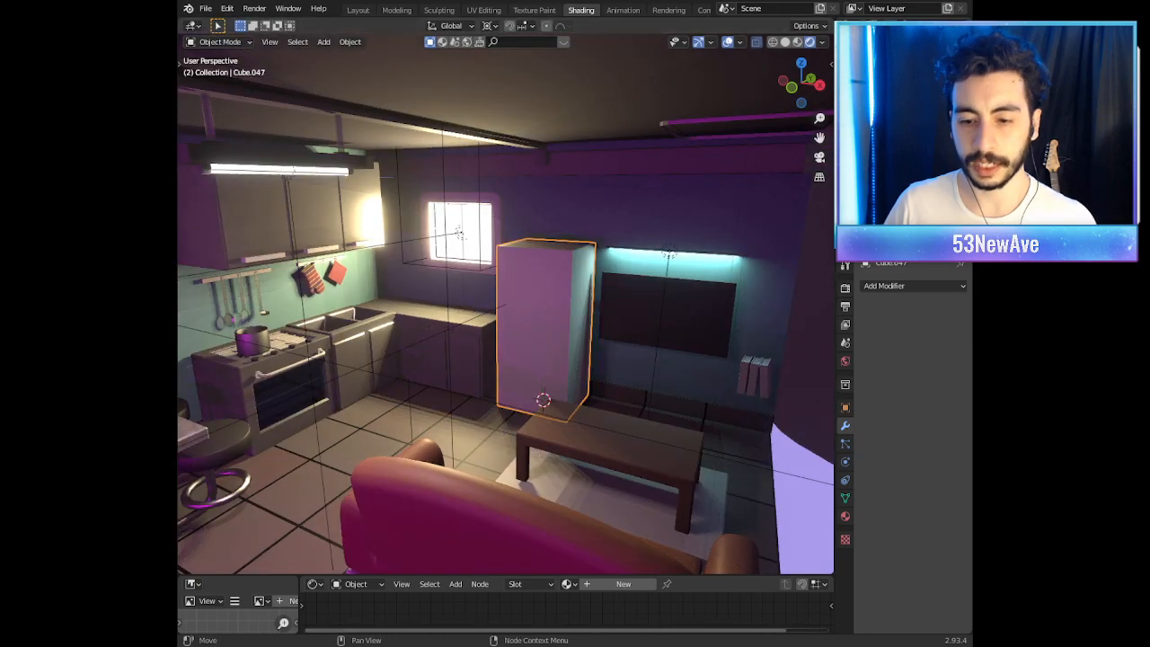
scroll(541, 343, "up", 4)
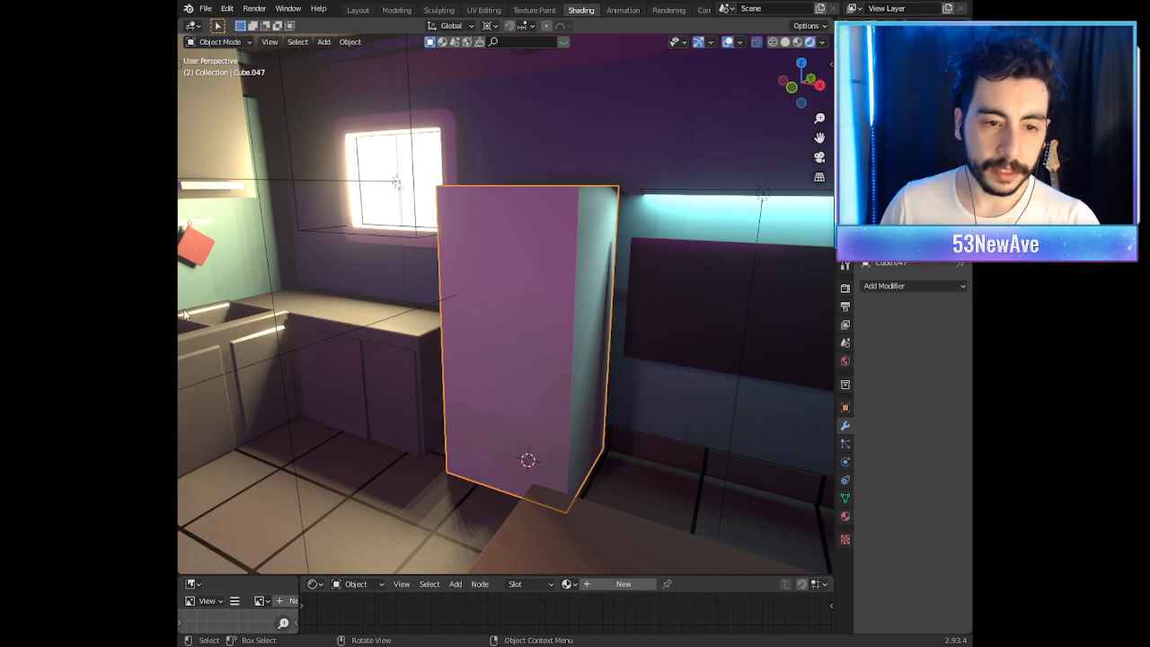
Step: Move the tall box along Y so that its back sits against the television wall
middle_click_drag(503, 297, 512, 270)
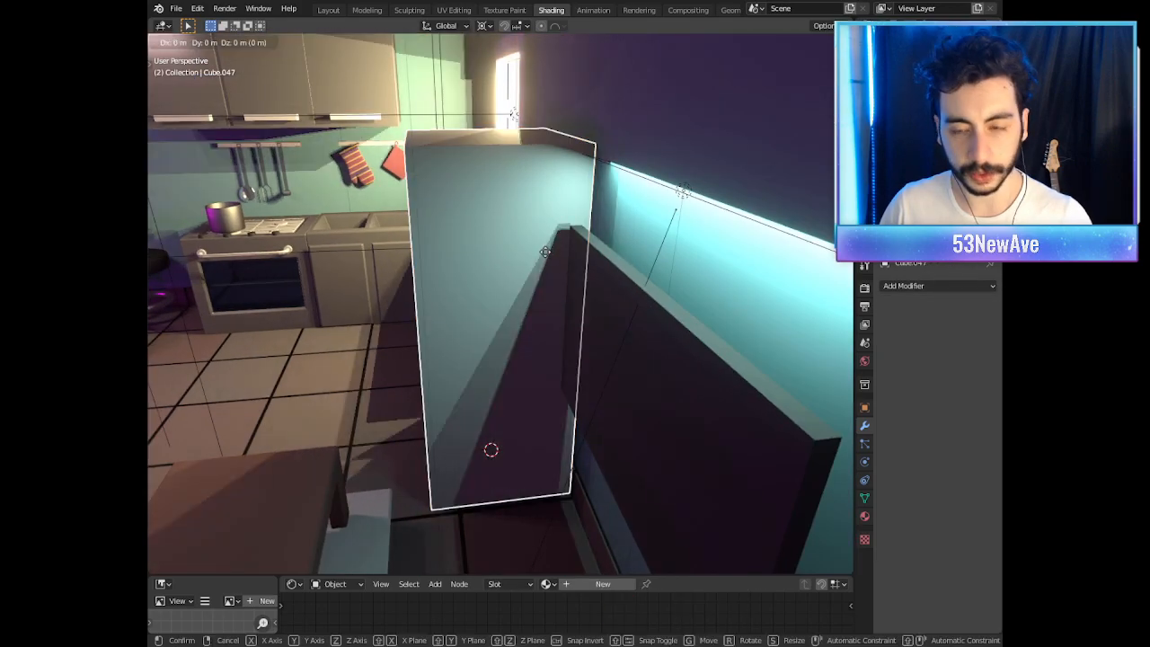
key("g")
key("y")
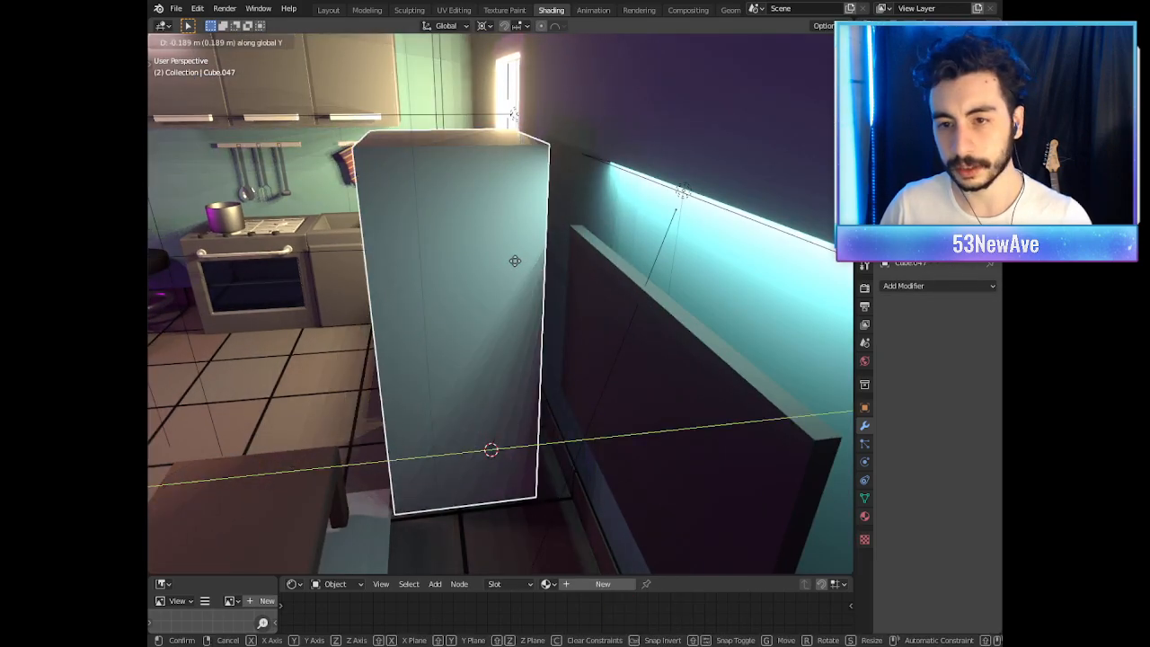
left_click(616, 273)
Step: Add a vertical loop cut to the tall box, slid toward its front face with a factor of about 0.718
middle_click_drag(621, 272, 455, 170)
scroll(511, 271, "up", 2)
scroll(471, 284, "up", 2)
key("Tab")
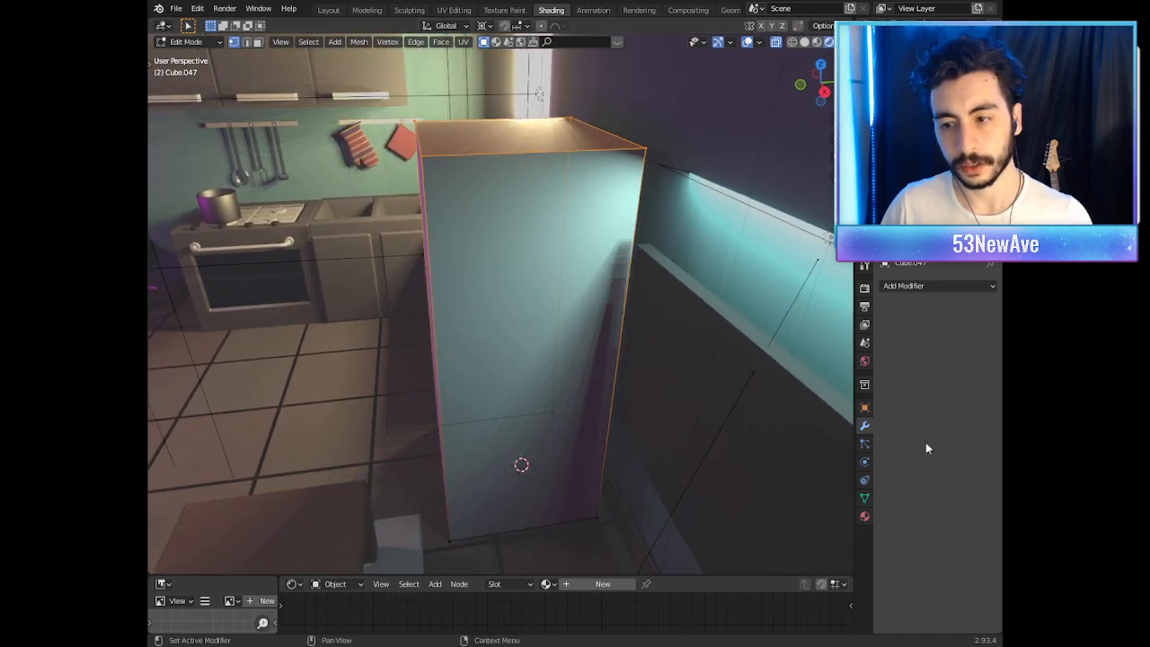
key("ctrl+r")
left_click(460, 158)
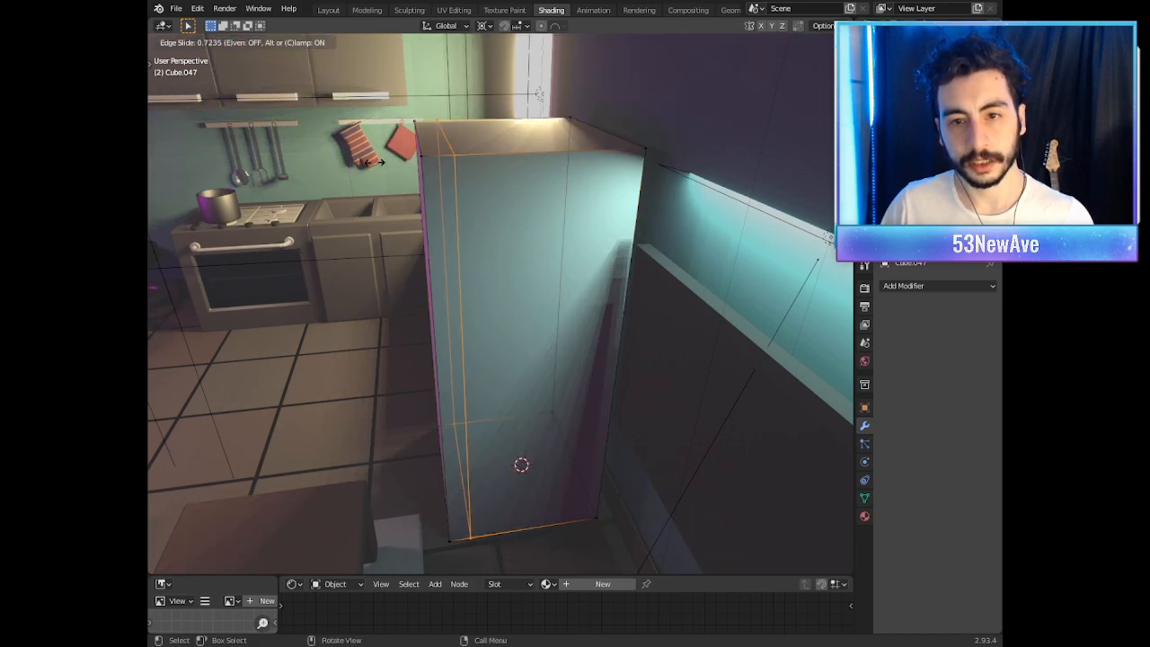
left_click(477, 194)
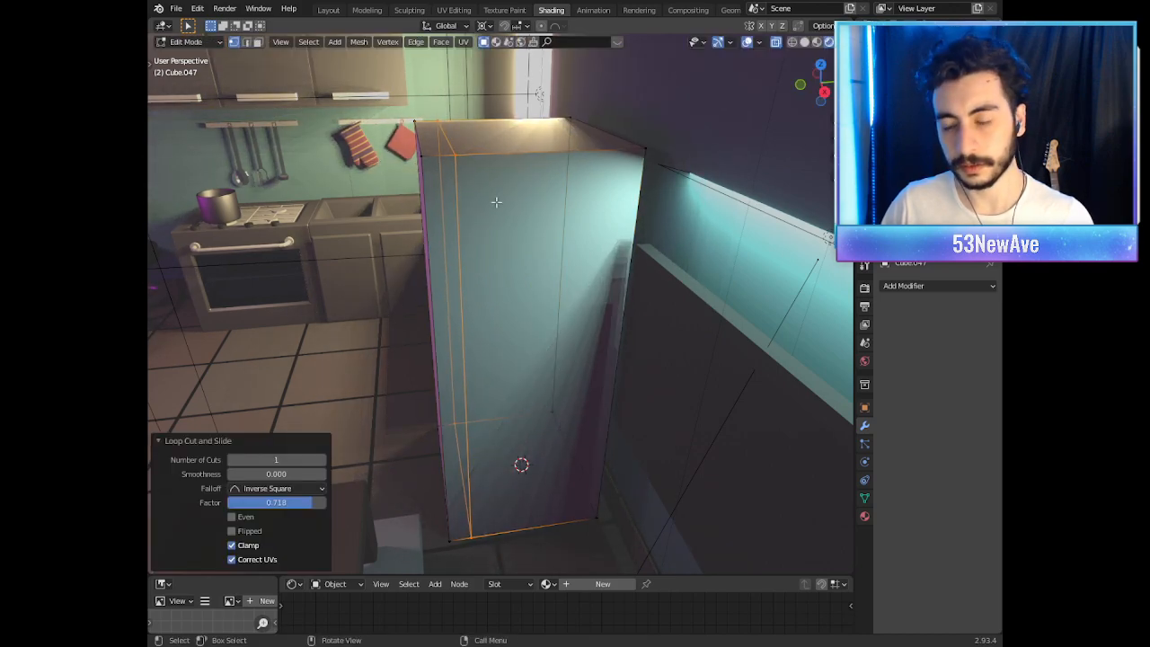
mouse_move(525, 210)
middle_mouse_down()
mouse_move(576, 170)
mouse_move(589, 220)
mouse_move(602, 181)
mouse_move(509, 222)
middle_mouse_up()
Step: Add a horizontal loop cut around the tall box and slide it into the upper part
key("ctrl+r")
left_click(524, 279)
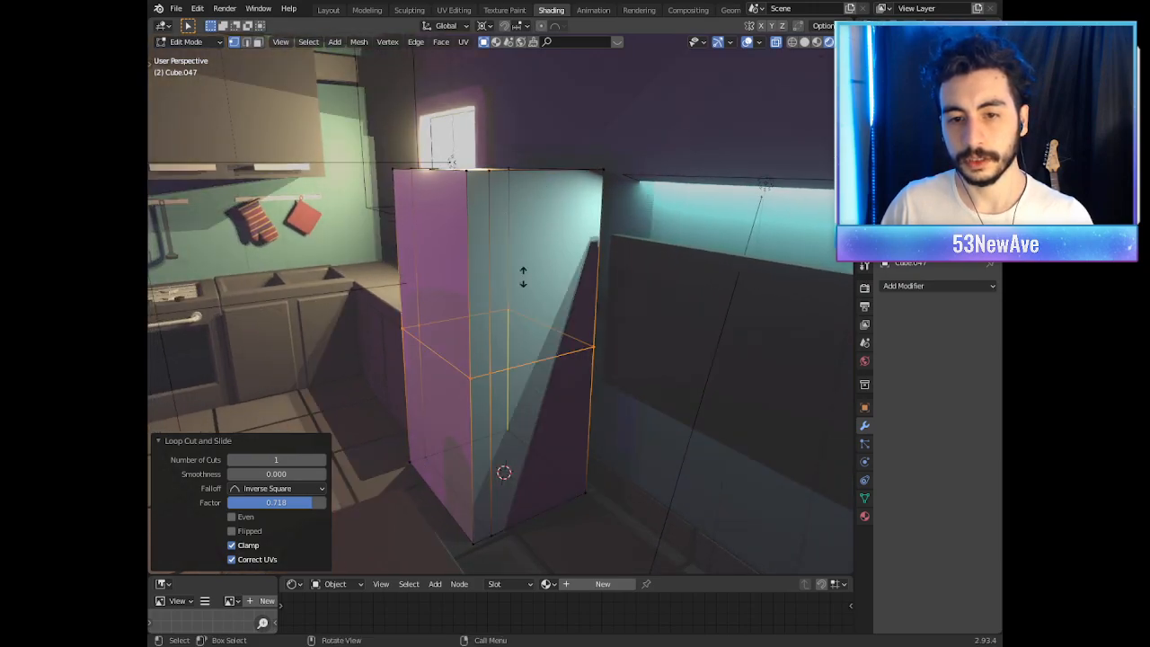
left_click(525, 218)
Step: Scale the whole mesh of the tall box by 0.890 along X
middle_click_drag(525, 219, 638, 210)
key("a")
key("s")
key("x")
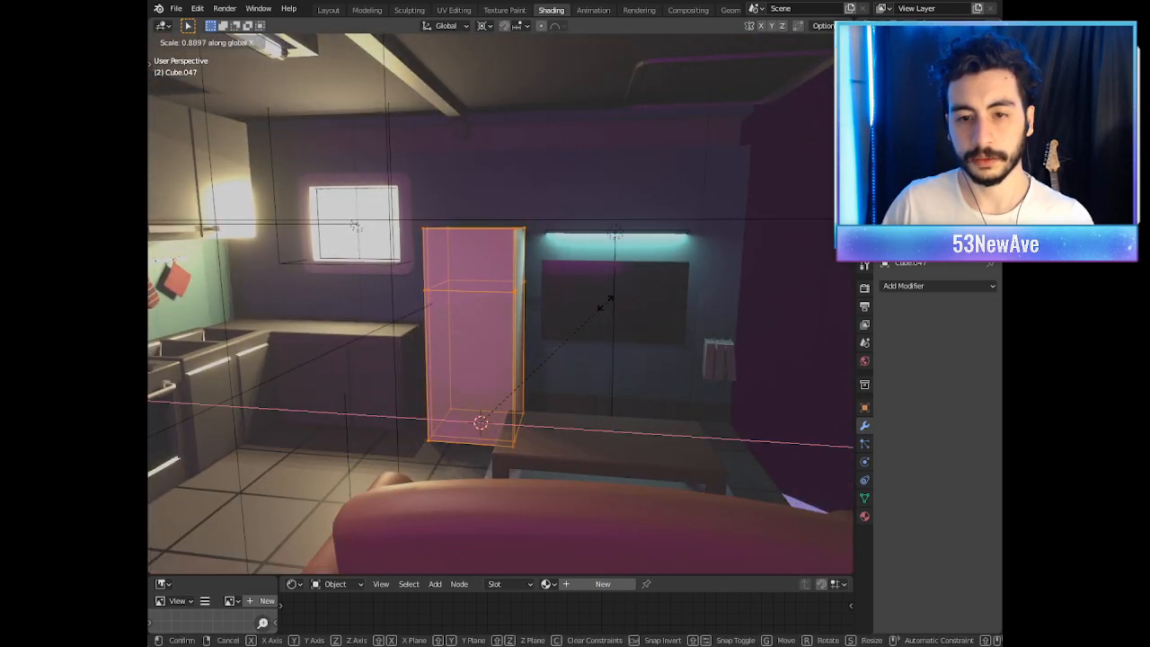
left_click(606, 302)
scroll(604, 302, "down", 2)
mouse_move(604, 303)
middle_mouse_down()
mouse_move(624, 298)
mouse_move(603, 300)
middle_mouse_up()
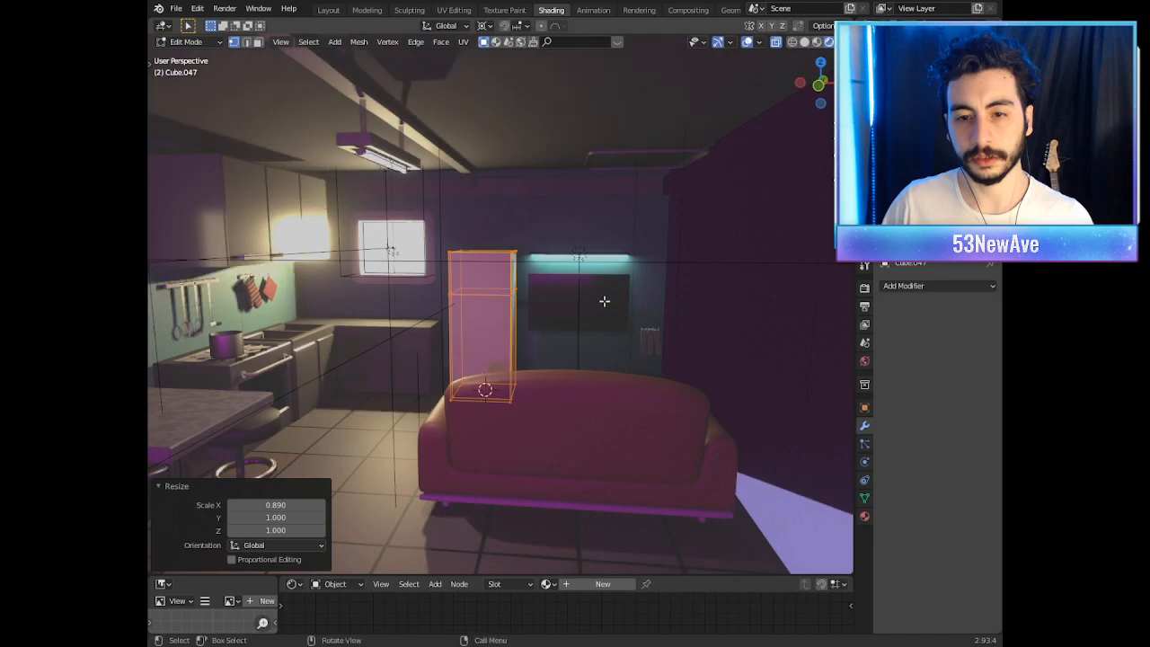
Step: Shift the tall box about 0.072 m in negative X, toward the kitchen counter
scroll(605, 302, "up", 2)
key("Tab")
key("g")
left_click(603, 302)
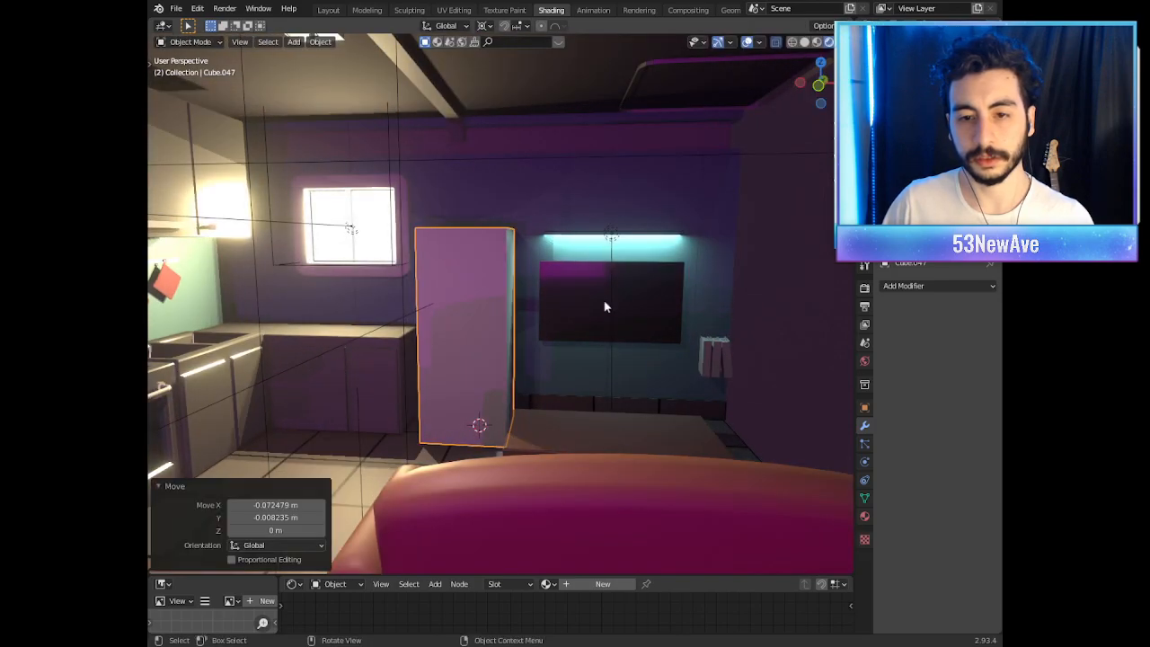
Step: Add a Bevel modifier to the tall box
key("Tab")
middle_click_drag(632, 301, 557, 311)
key("Tab")
left_click(888, 287)
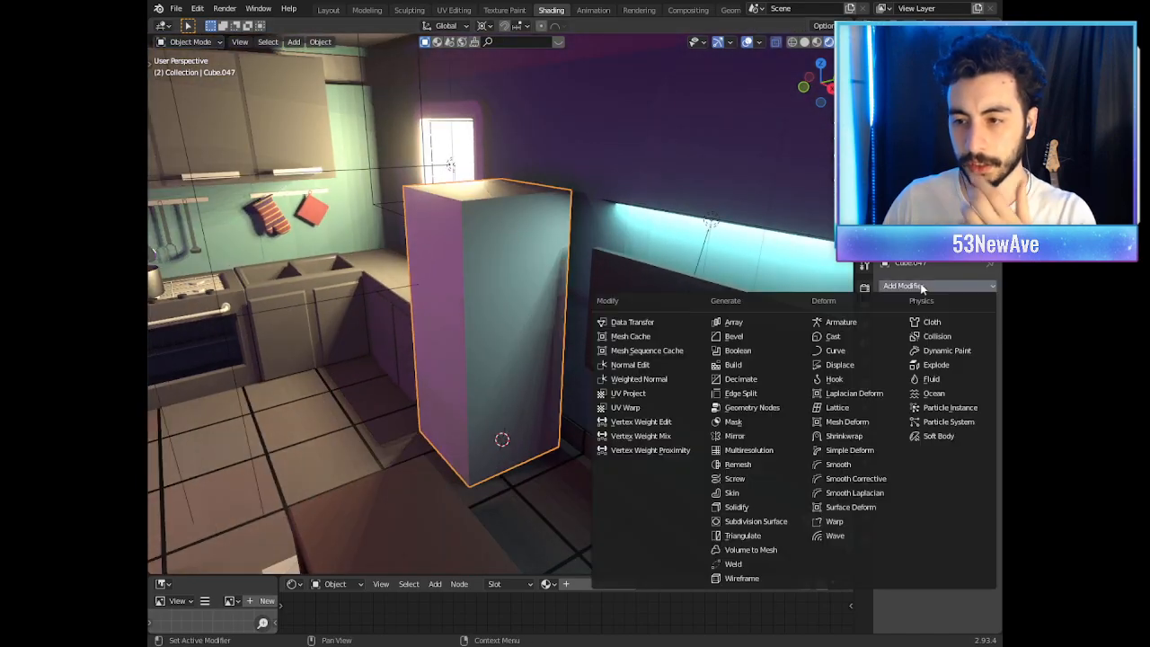
left_click(768, 340)
middle_click_drag(693, 318, 629, 270)
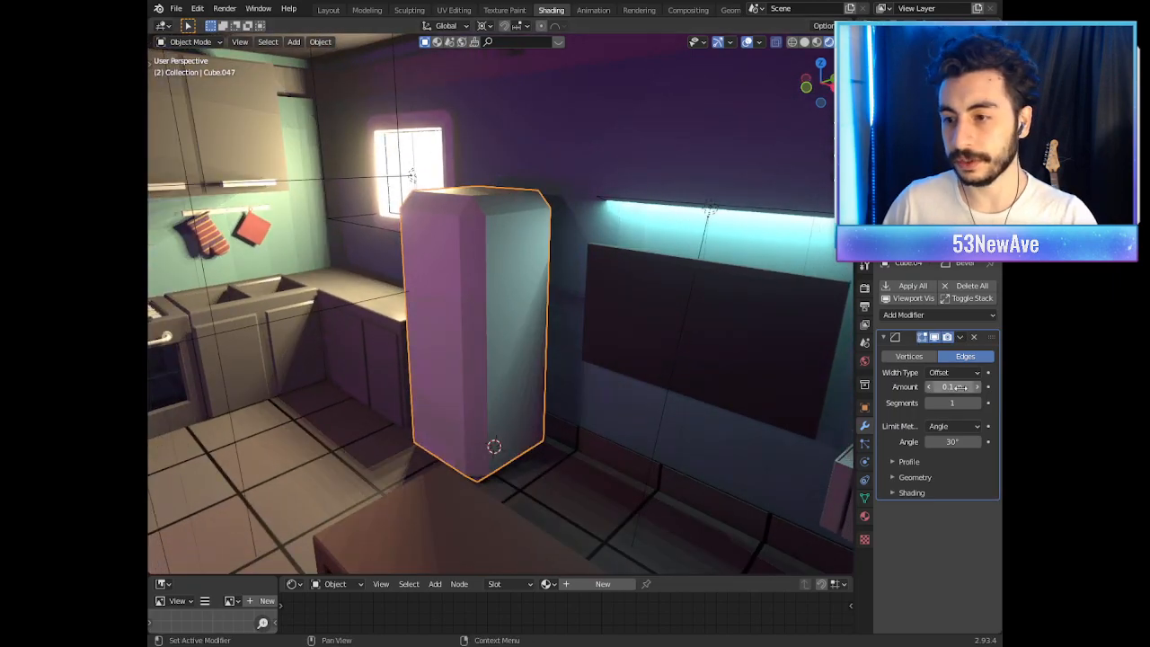
Step: Reduce the Bevel modifier's amount to 0.02 m
left_click_drag(929, 387, 890, 386)
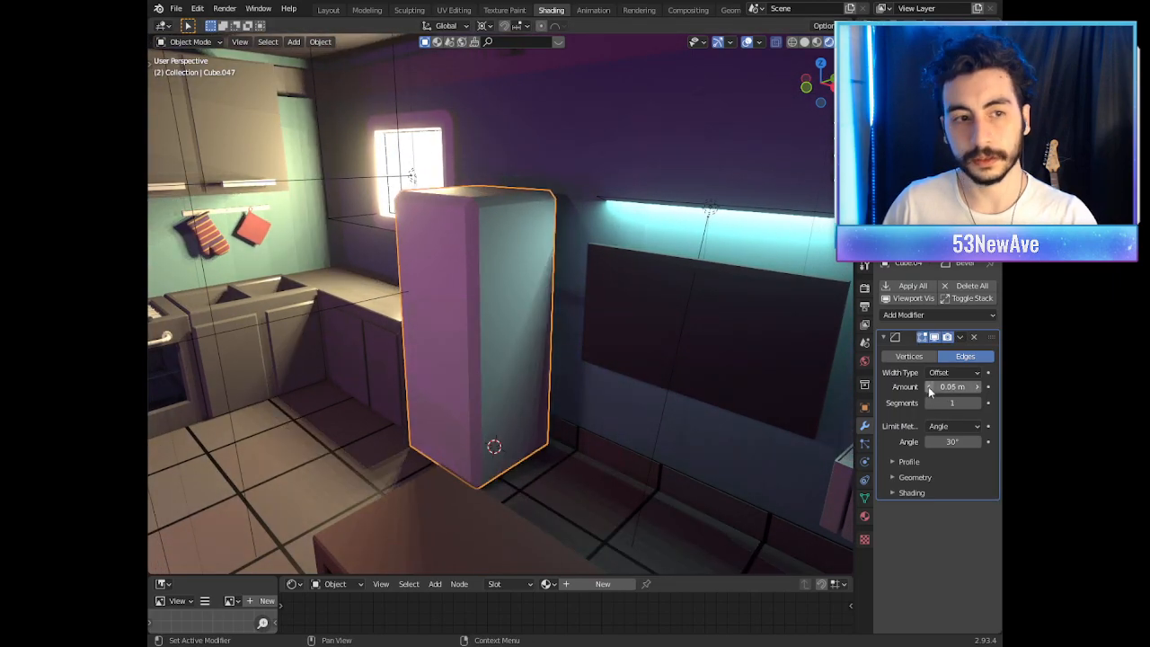
left_click(930, 386)
left_click(930, 387)
left_click(930, 386)
middle_click_drag(474, 308, 547, 327)
Step: Set the Bevel modifier to 2 segments with an amount of 0.15 m, and shade the box smooth
left_click(981, 402)
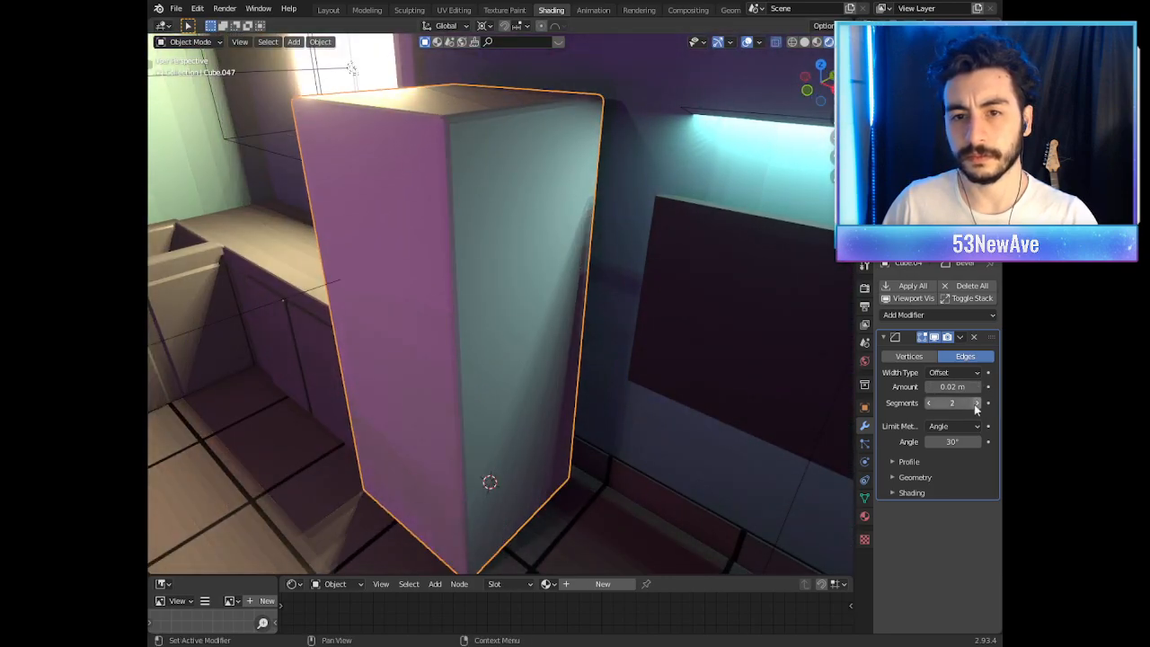
middle_click_drag(844, 373, 817, 319)
left_click_drag(953, 386, 987, 387)
middle_click_drag(542, 298, 488, 267)
right_click(491, 282)
Step: Add a horizontal loop cut to the tall box and slide it down close to the base
key("Tab")
middle_click_drag(488, 347, 579, 391)
scroll(466, 292, "up", 3)
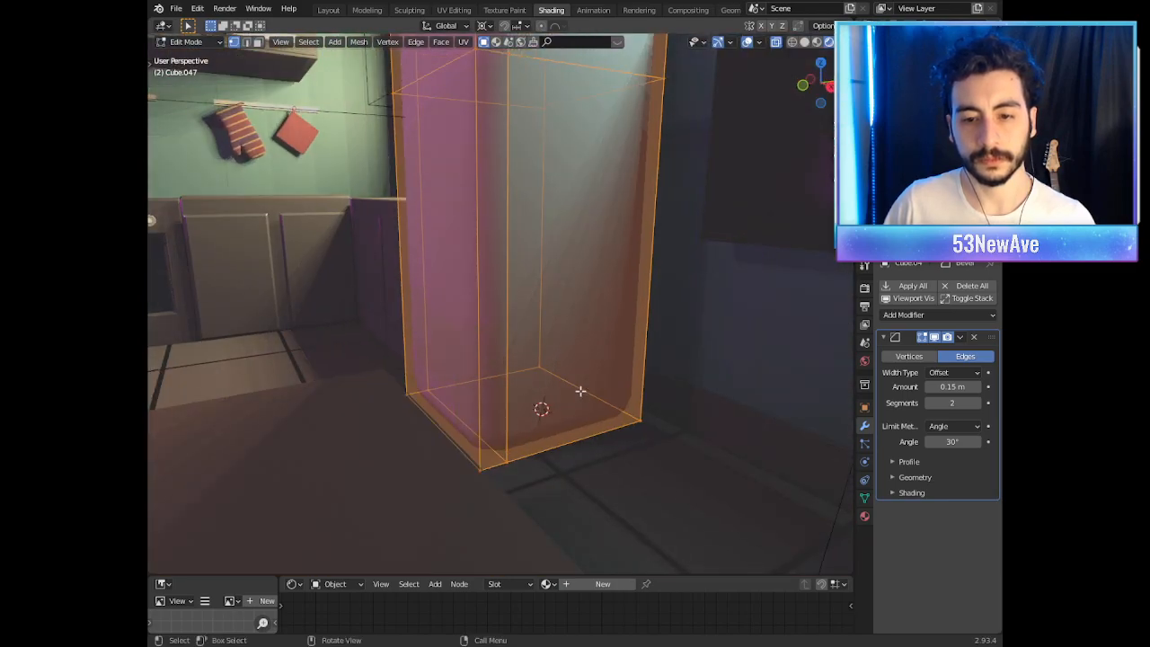
key("ctrl+r")
left_click(659, 325)
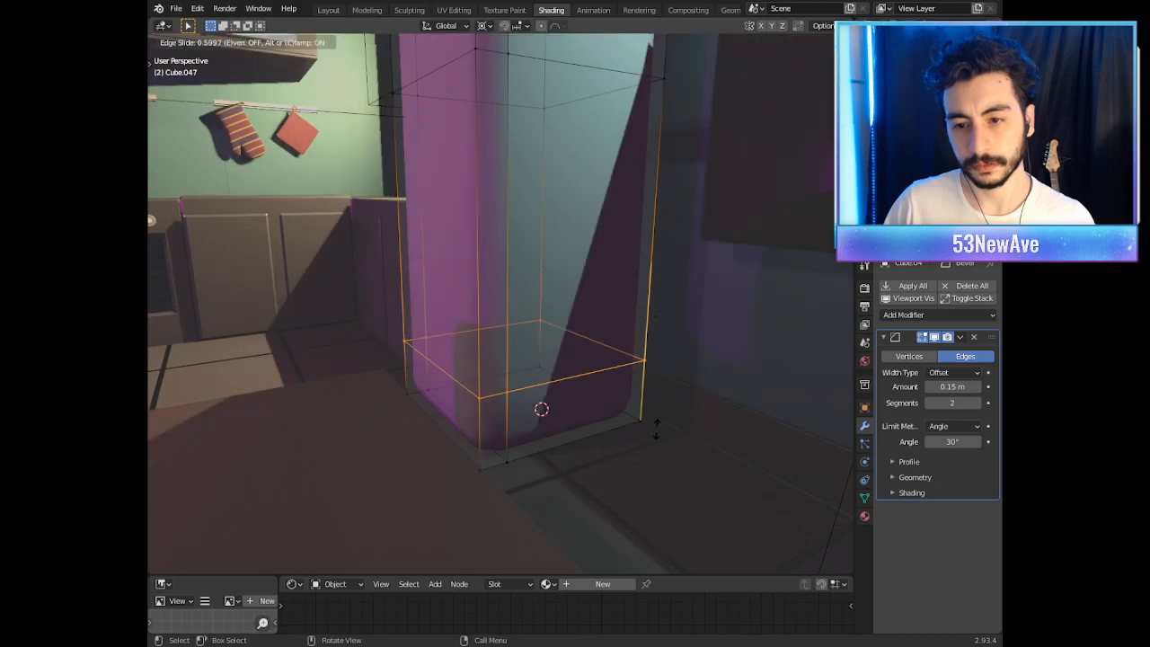
left_click(660, 459)
scroll(534, 301, "down", 3)
middle_click_drag(534, 300, 526, 263)
key("Tab")
scroll(552, 360, "up", 2)
Step: Try adding another horizontal loop cut just below the upper one
key("Tab")
scroll(575, 354, "down", 2)
scroll(559, 358, "down", 2)
scroll(530, 270, "up", 3)
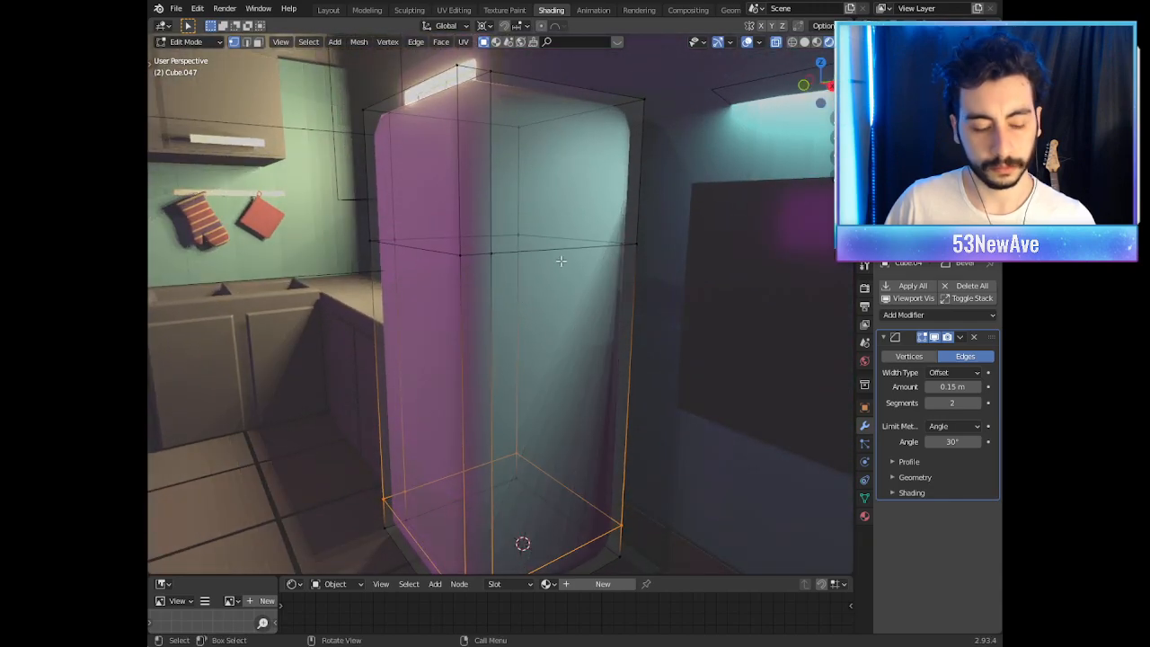
key("ctrl+r")
left_click(644, 252)
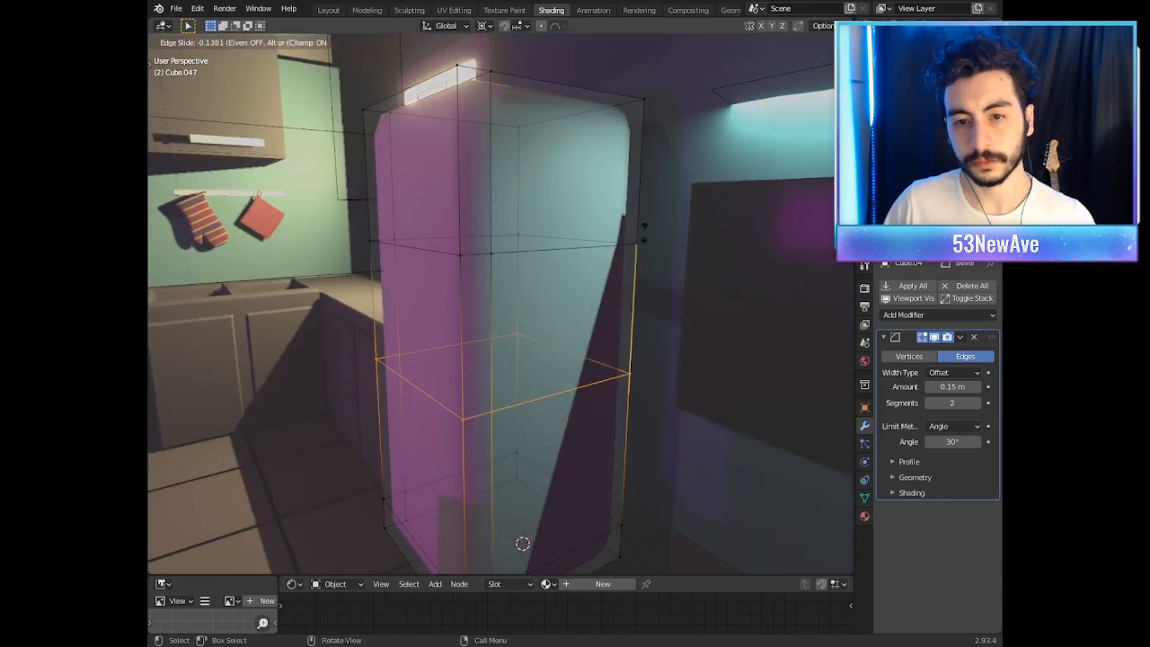
left_click_drag(630, 168, 624, 132)
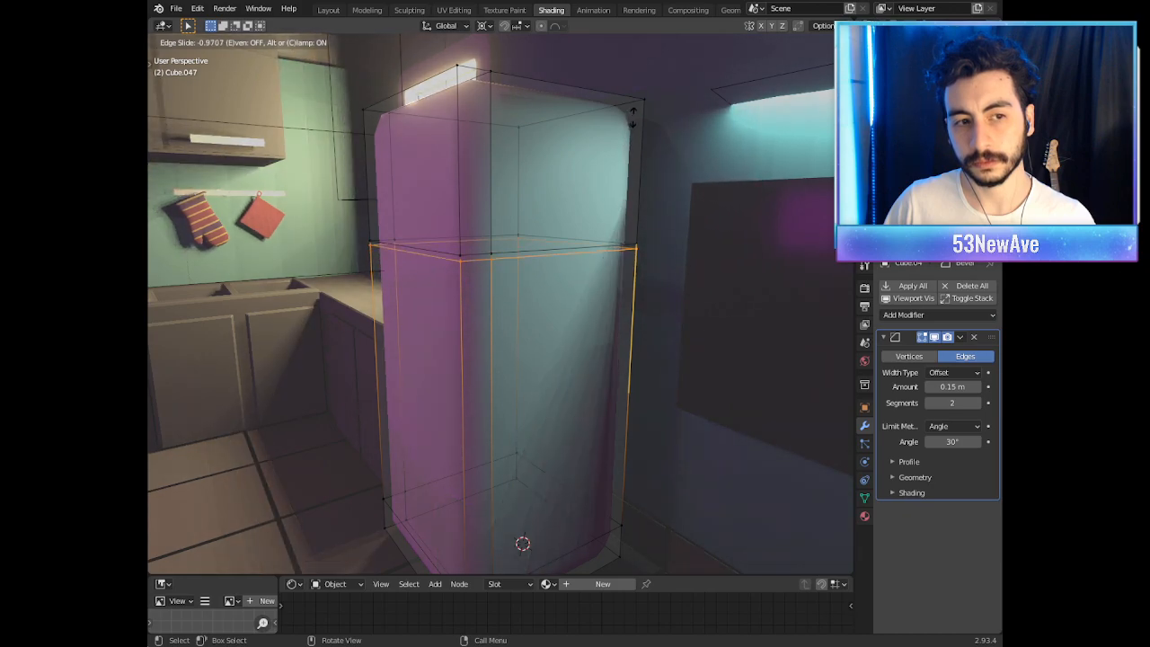
right_click(630, 118)
key("ctrl+z")
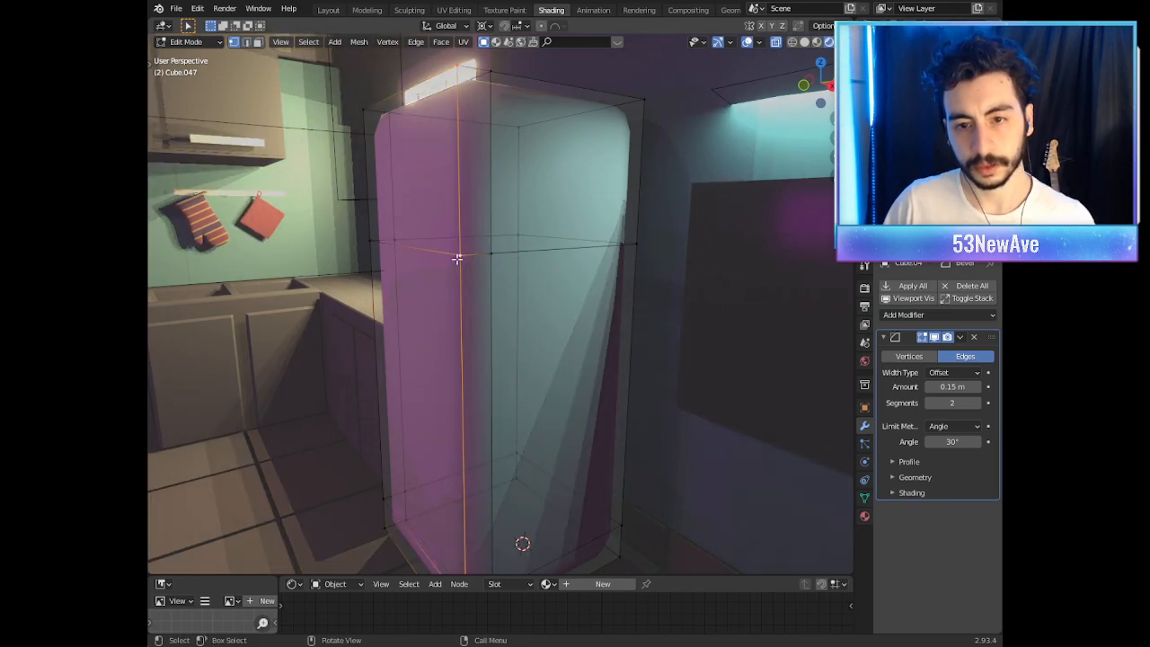
Step: Select the upper horizontal edge loop and bevel it into a narrow strip with a width of 0.0109 m
left_click(459, 255)
left_click(557, 248, "alt")
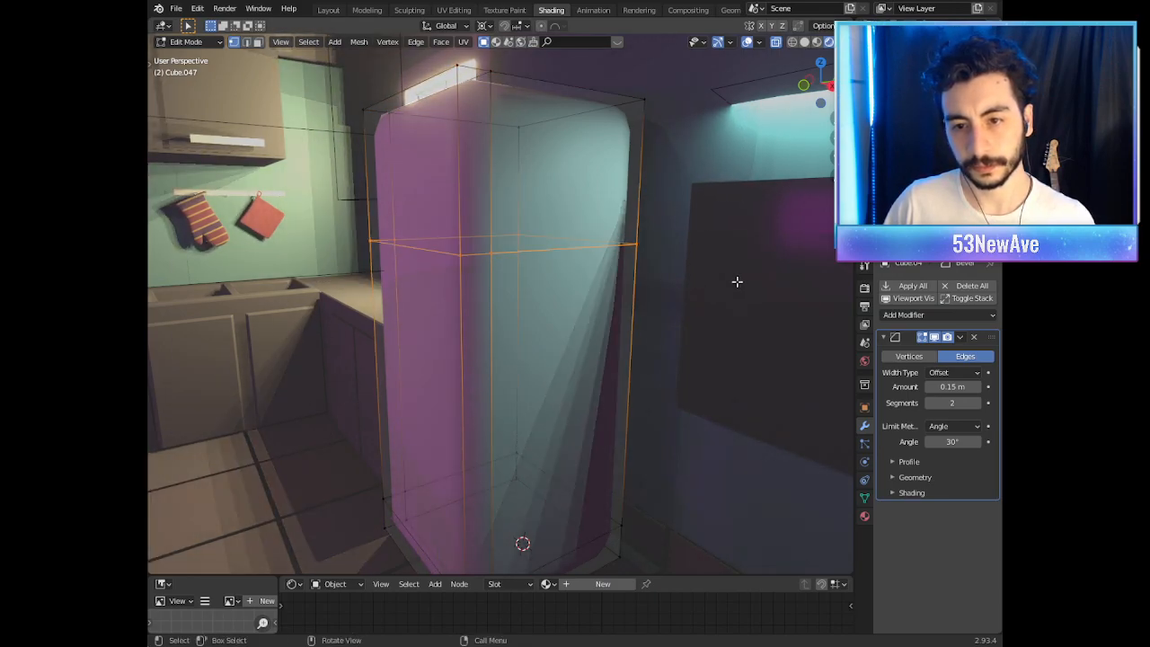
key("ctrl+b")
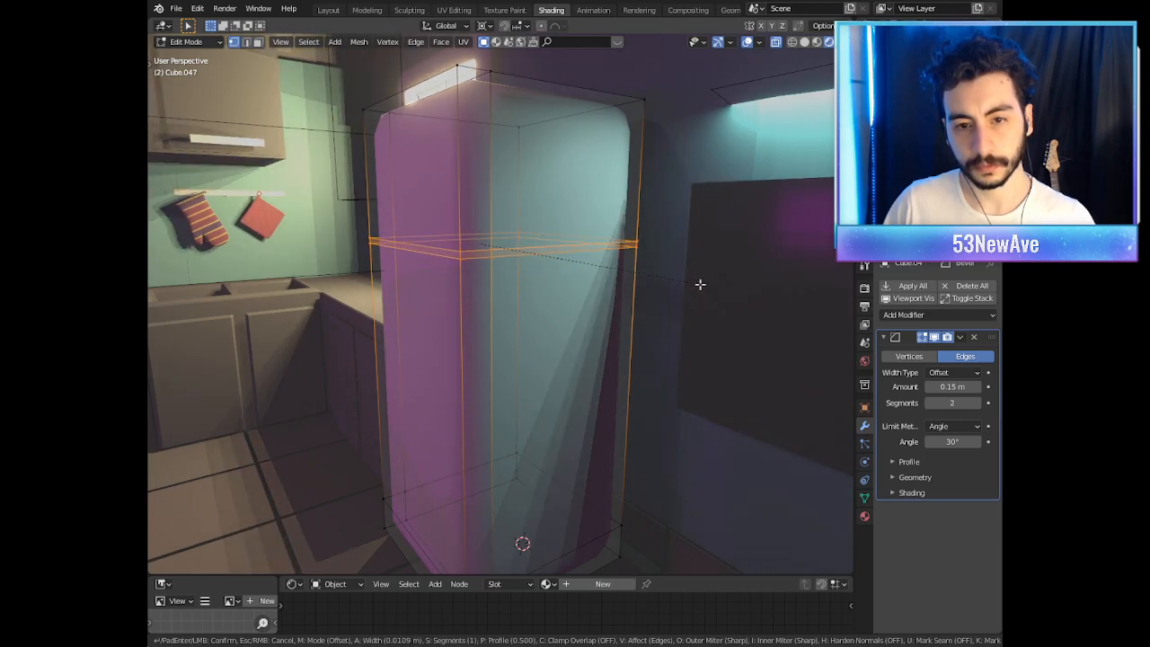
left_click(700, 284)
Step: Try extruding the narrow bevelled strip and scaling it by about 1.18
key("s")
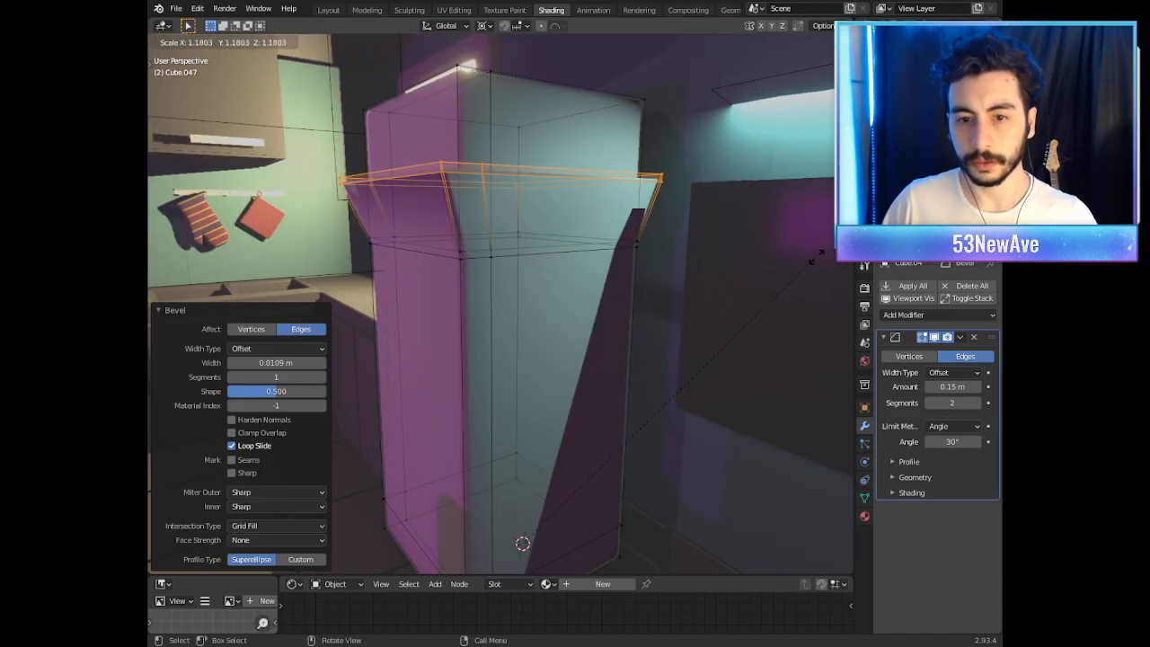
right_click(811, 260)
key("ctrl+z")
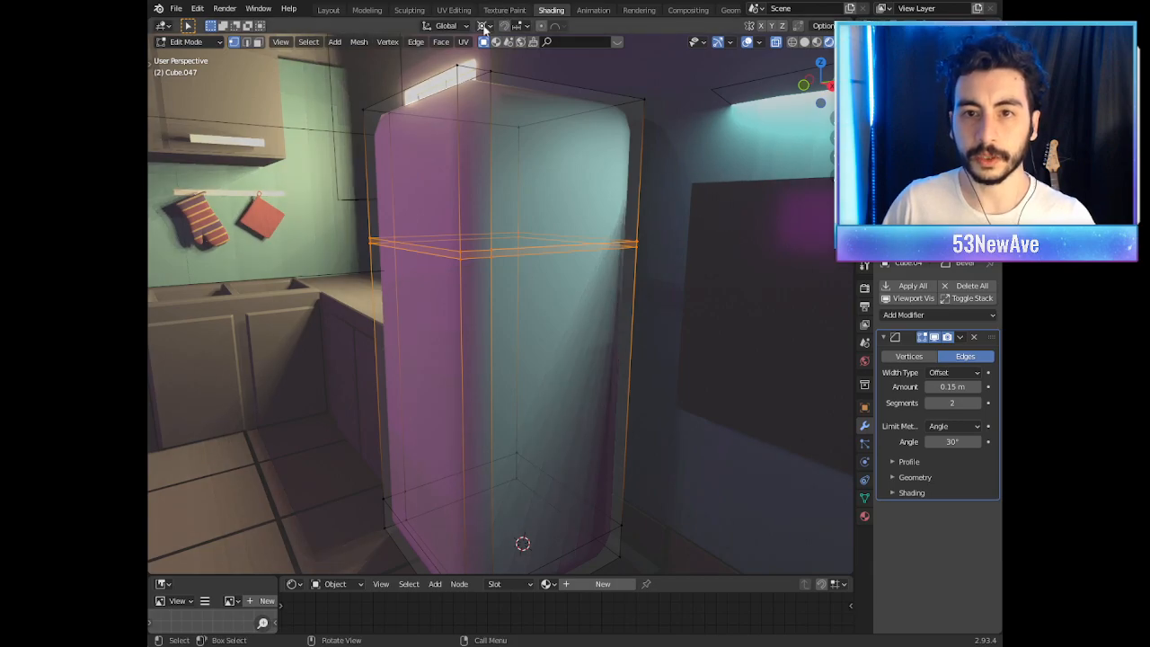
Step: Change the transform pivot point and try scaling the extruded strip inward to about 0.94 with the Z axis locked
left_click(484, 26)
left_click(515, 84)
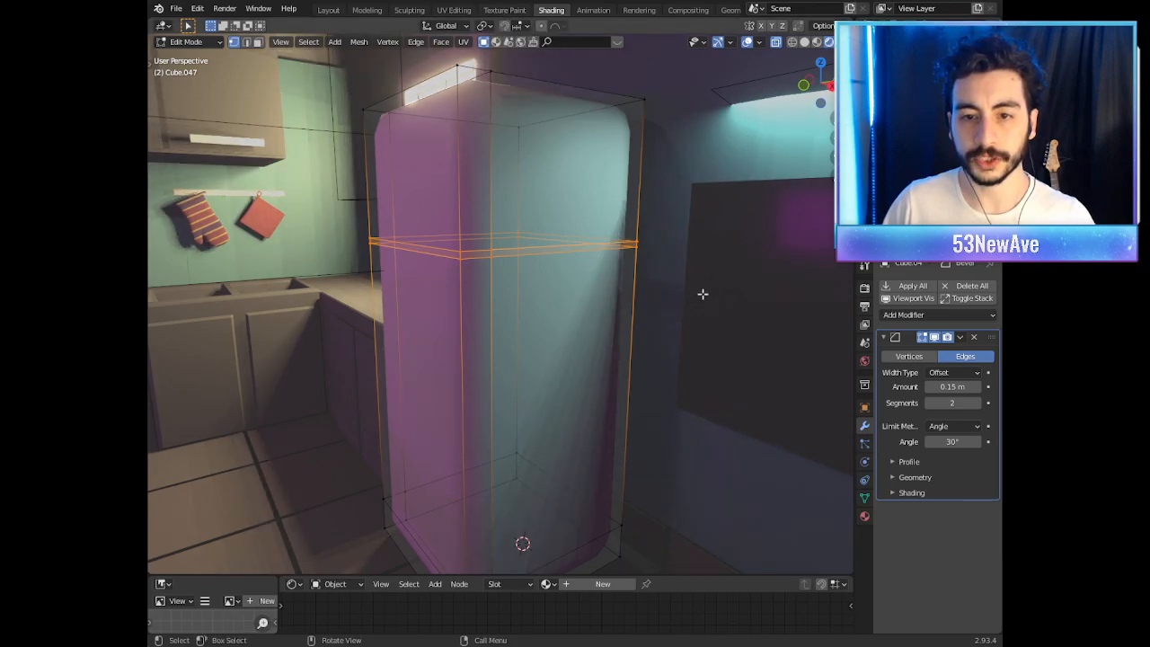
key("s")
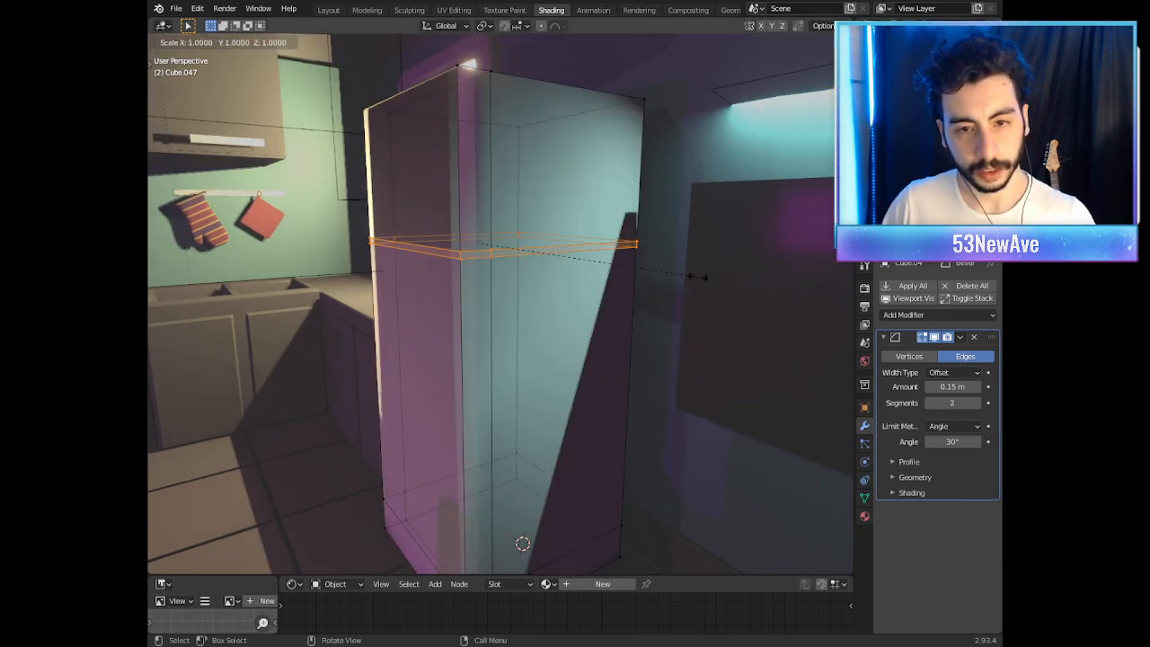
key("shift+z")
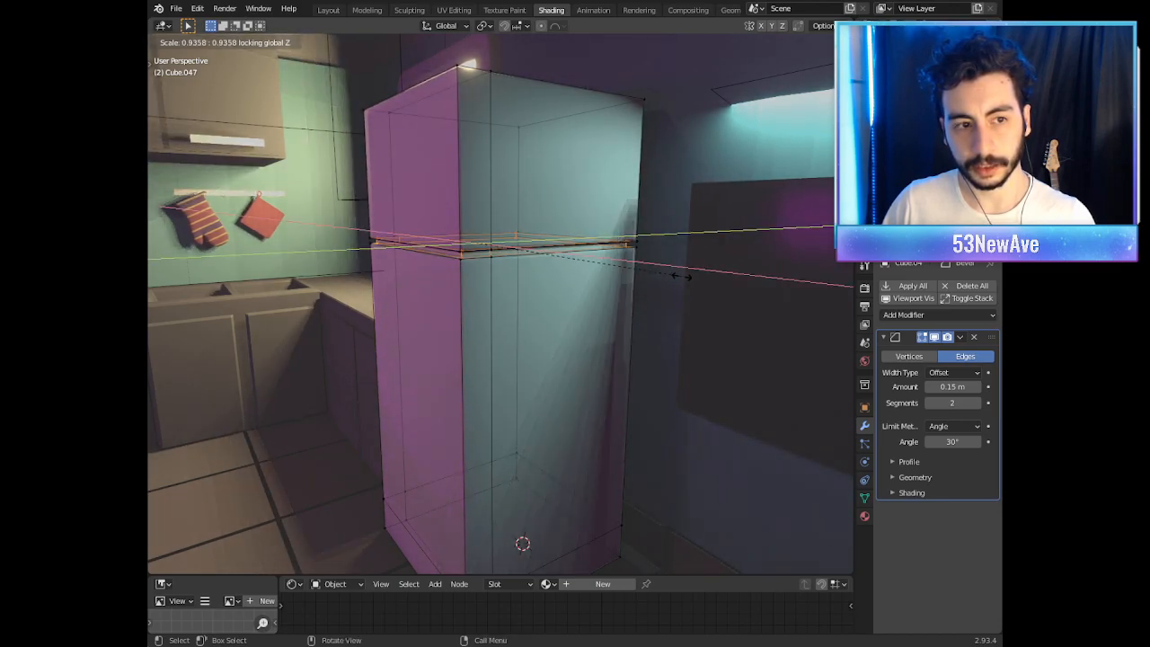
right_click(691, 276)
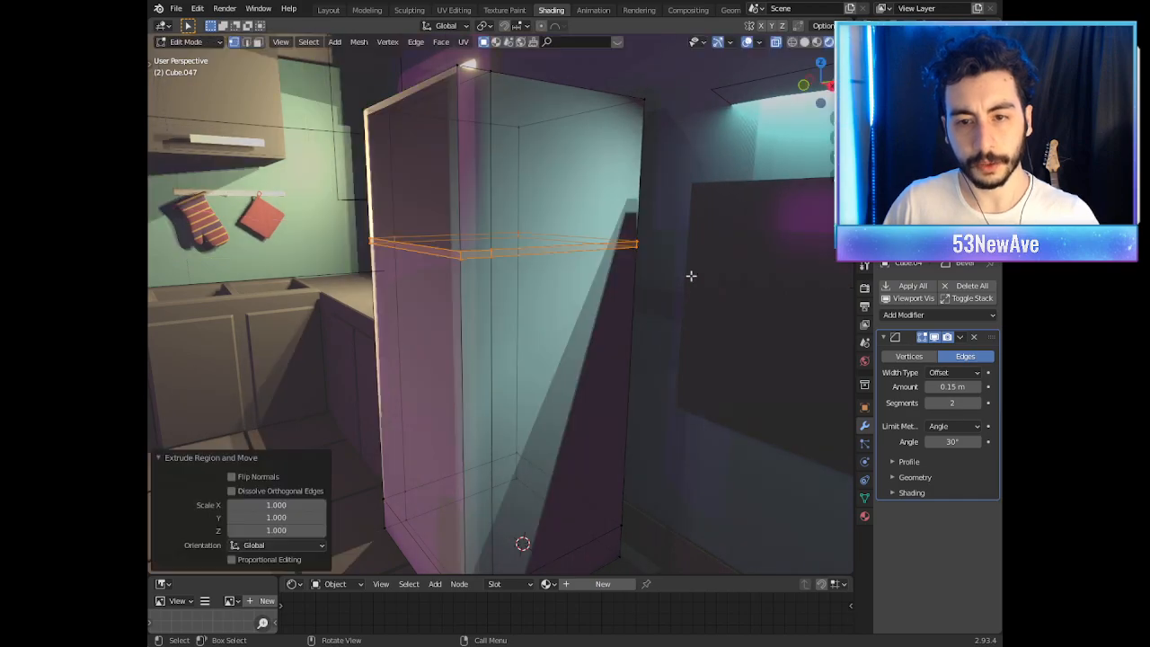
Step: Select the front face loop and the door faces of the tall box in face mode and separate them into their own object
scroll(639, 268, "down", 1)
middle_click_drag(638, 268, 458, 225)
key("Tab")
key("Tab")
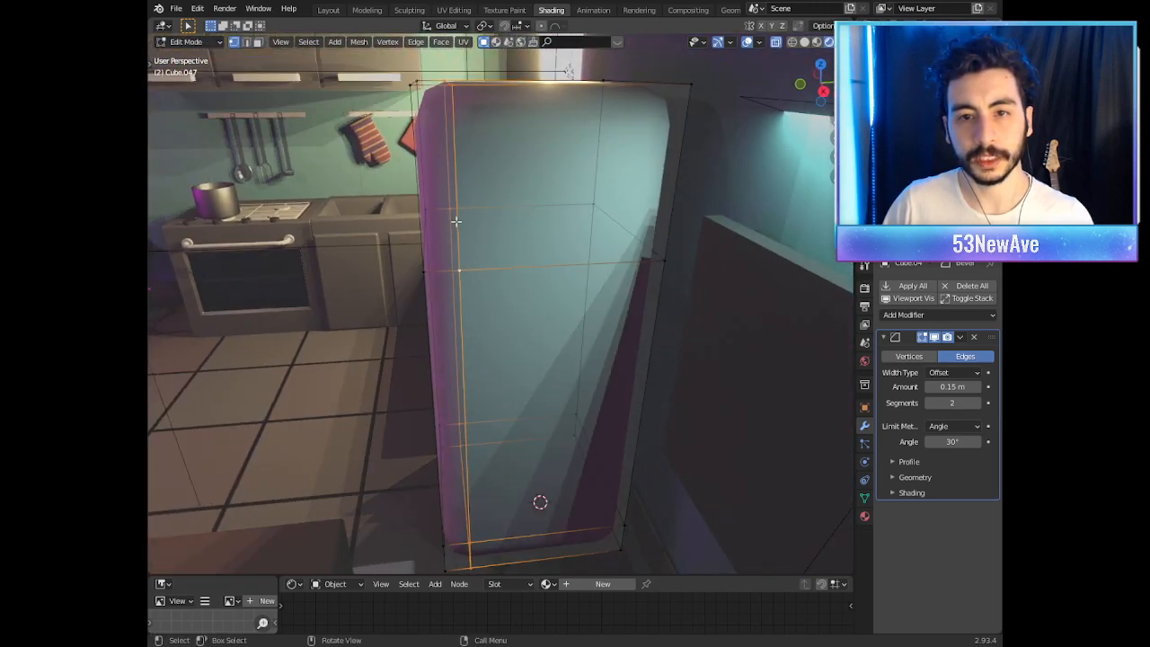
left_click(257, 42)
middle_click_drag(378, 251, 553, 405)
left_click(473, 460, "alt")
left_click(451, 375, "shift")
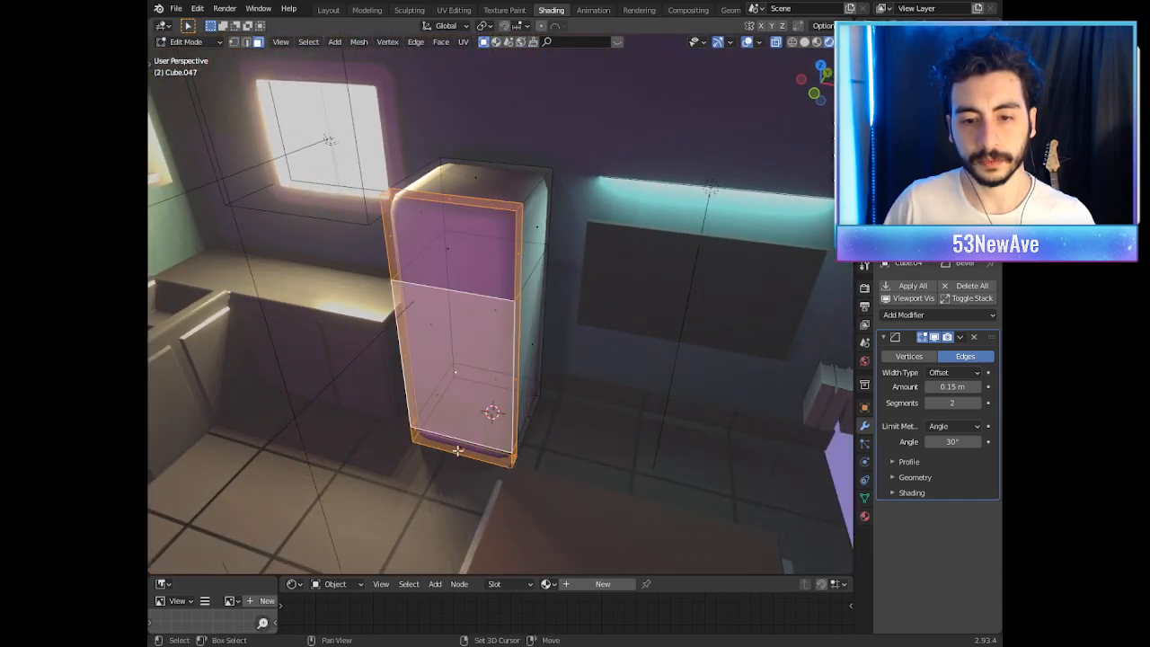
left_click(454, 261, "shift")
middle_click_drag(454, 261, 440, 264)
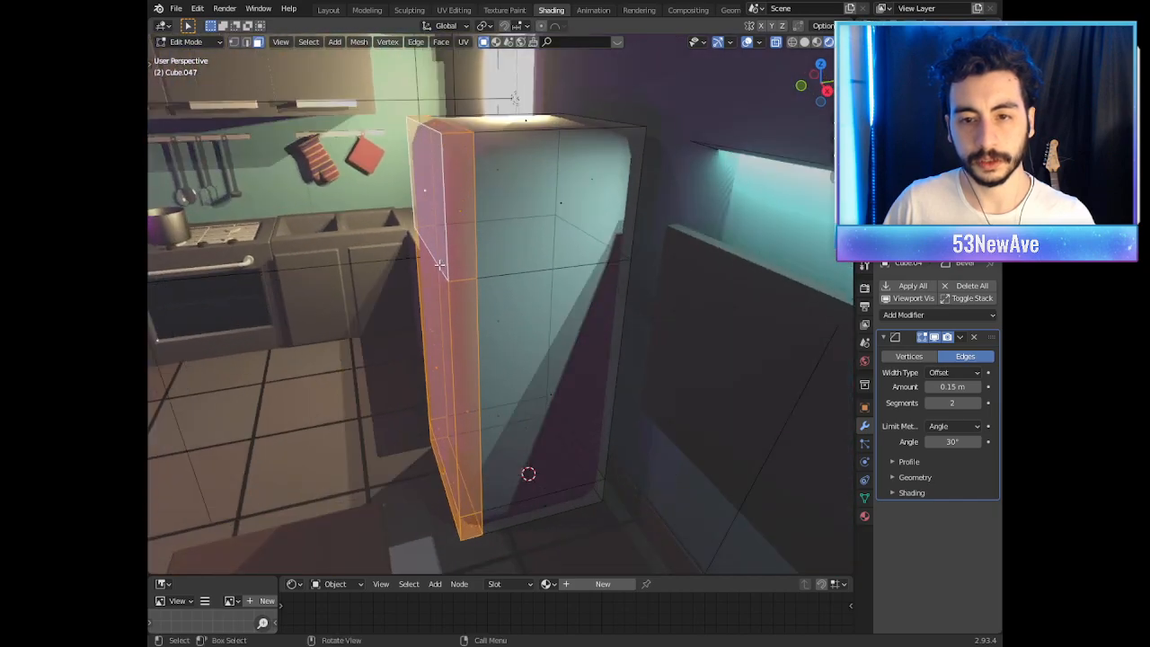
key("p")
left_click(571, 292)
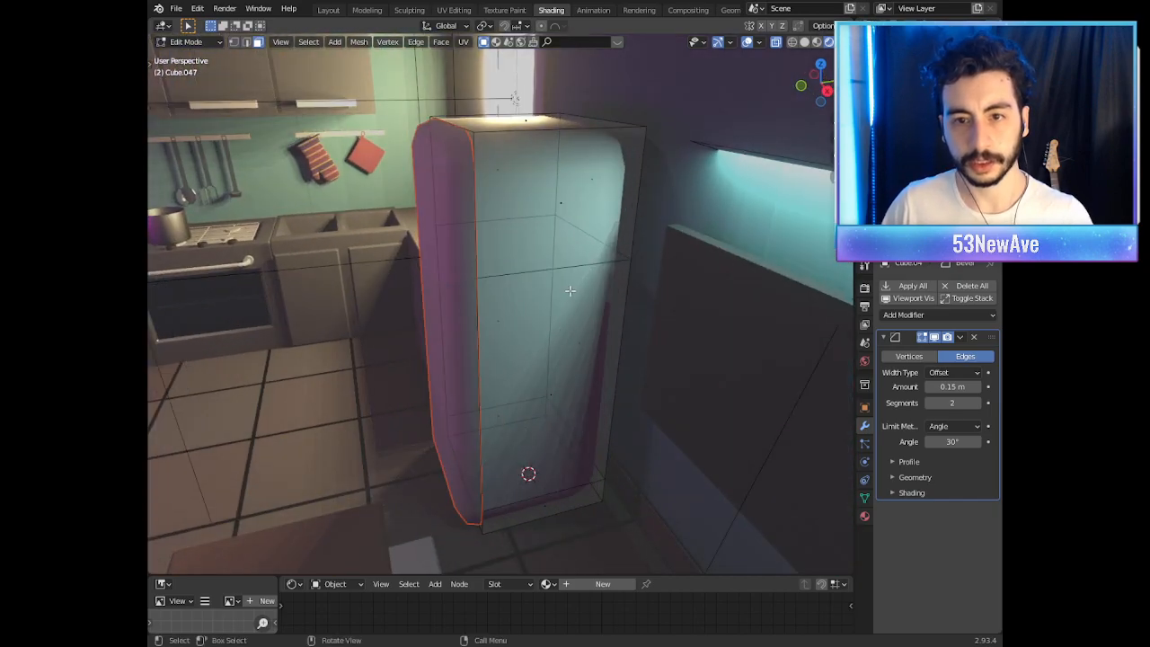
Step: Inspect the front part and the body of the tall box from several angles, in Object Mode and Edit Mode
key("Tab")
left_click(473, 217)
middle_click_drag(473, 218, 562, 172)
middle_click_drag(530, 236, 688, 347)
key("Tab")
key("Tab")
left_click(748, 43)
key("Tab")
middle_click_drag(699, 184, 609, 183)
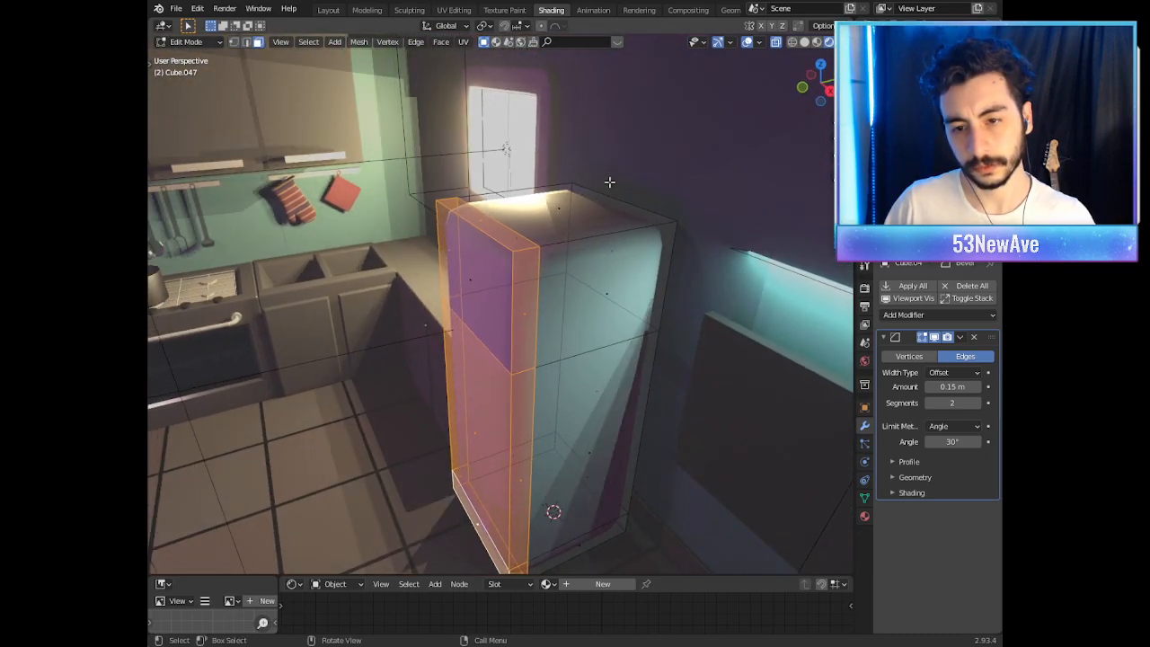
key("Tab")
key("Tab")
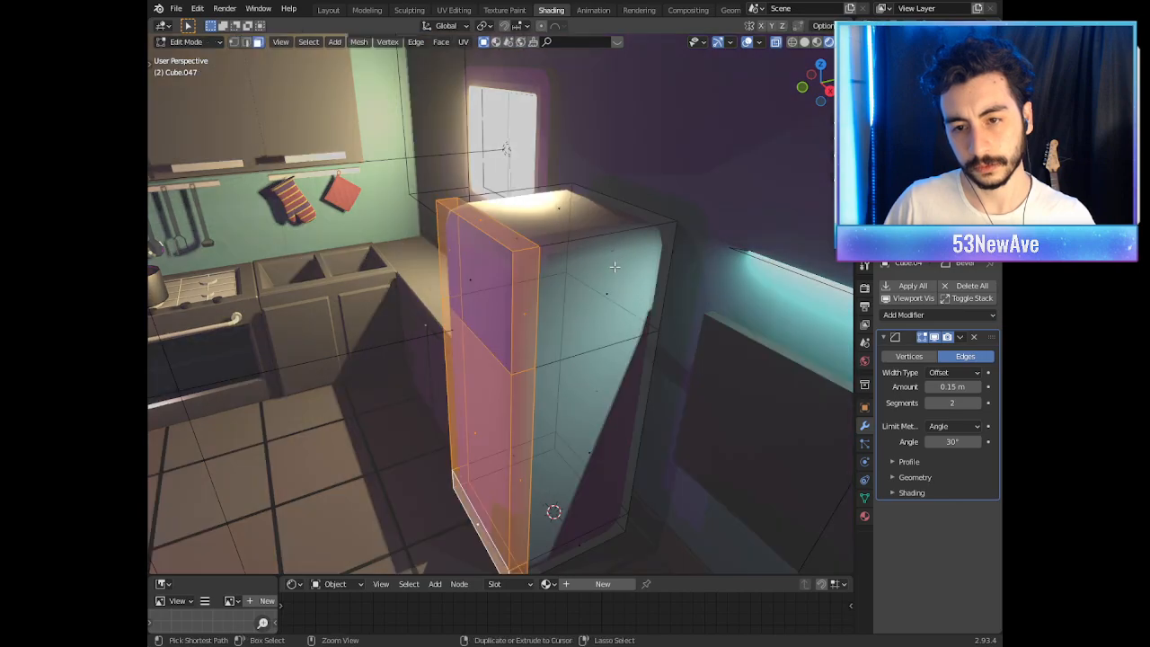
Step: Undo the front face selection and the recent loop cut edits on the tall box, including the cut near its base
key("ctrl+z")
key("ctrl+z")
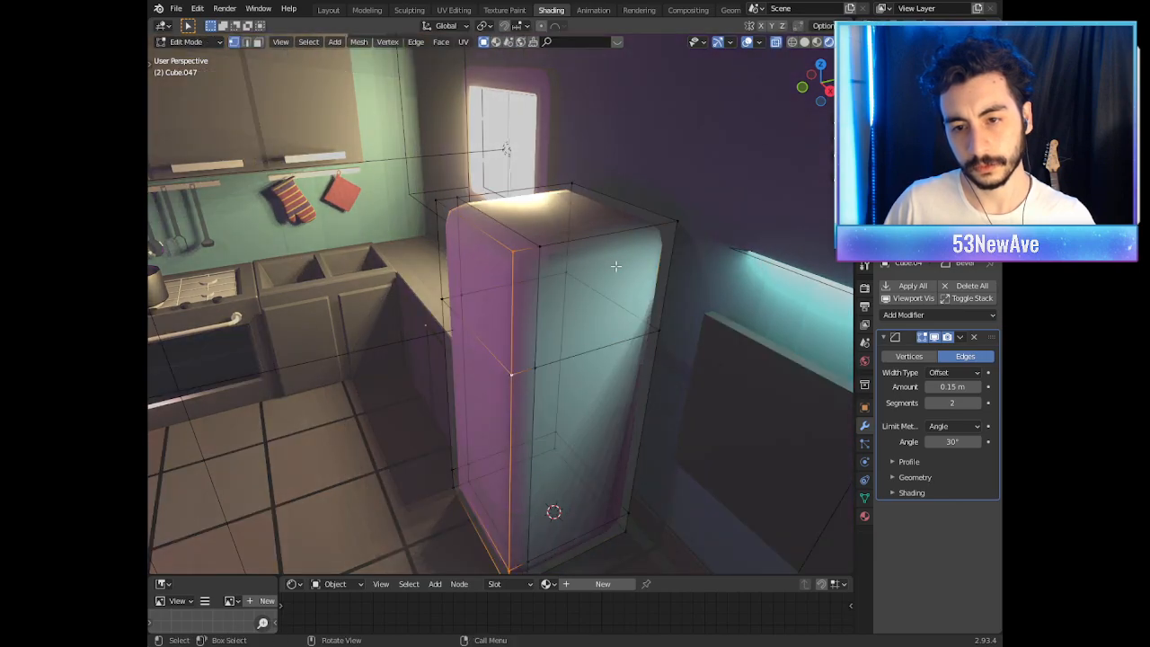
key("Tab")
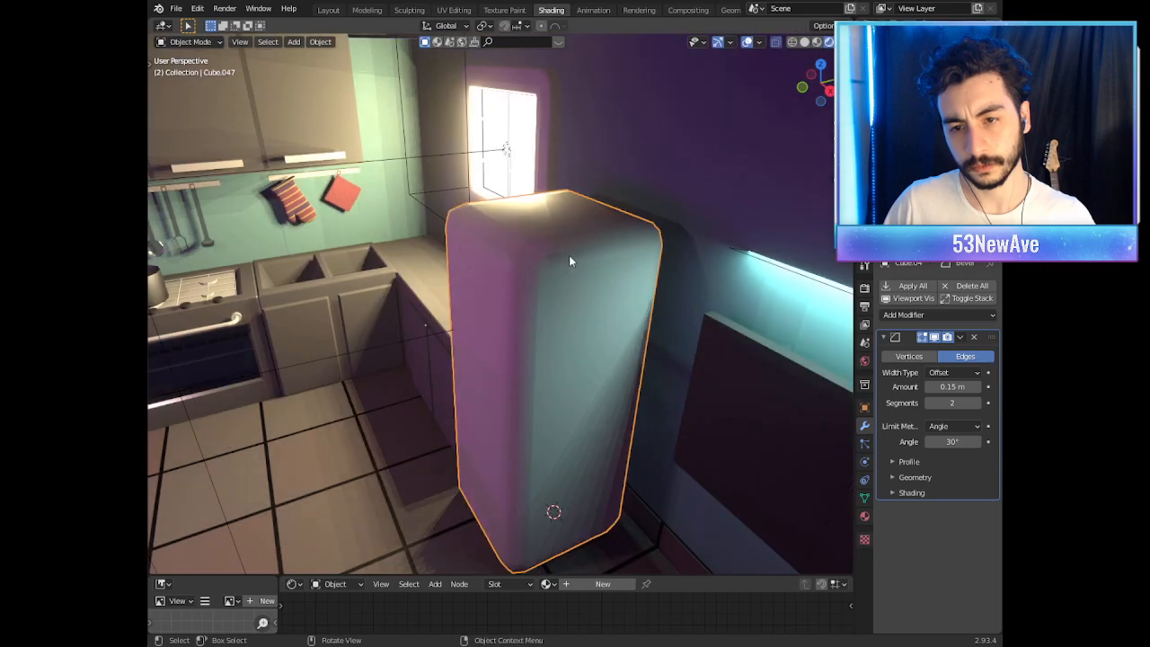
key("ctrl+z")
key("ctrl+z")
key("ctrl+z")
key("ctrl+z")
key("ctrl+z")
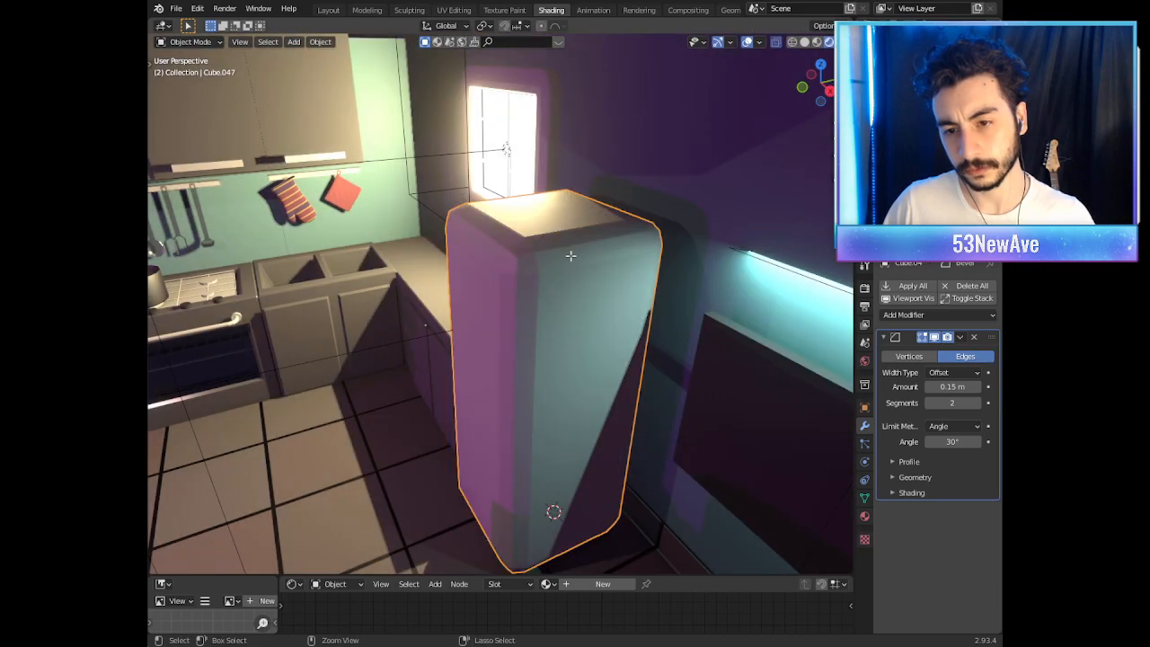
key("ctrl+z")
key("ctrl+z")
key("ctrl+z")
Step: Add a horizontal loop cut to the upper section of the tall box and slide it by about -0.79 towards the top
mouse_move(570, 255)
middle_mouse_down()
mouse_move(652, 211)
mouse_move(543, 222)
mouse_move(559, 245)
mouse_move(519, 270)
mouse_move(535, 267)
mouse_move(516, 260)
mouse_move(552, 236)
mouse_move(699, 230)
middle_mouse_up()
key("Tab")
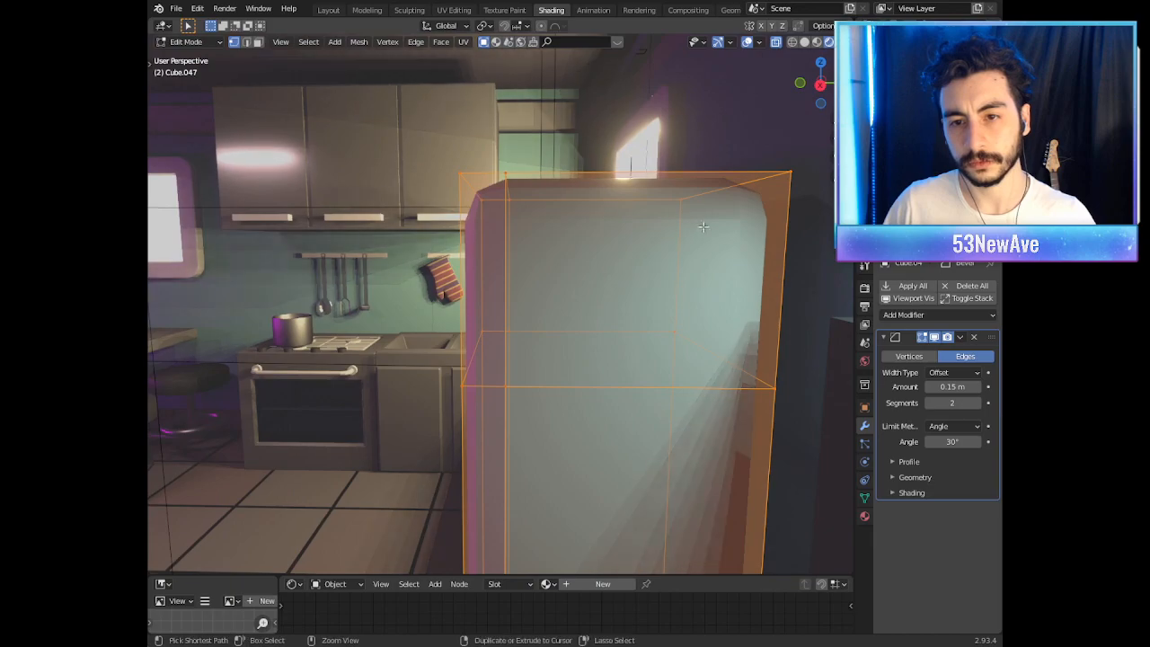
left_click(761, 229)
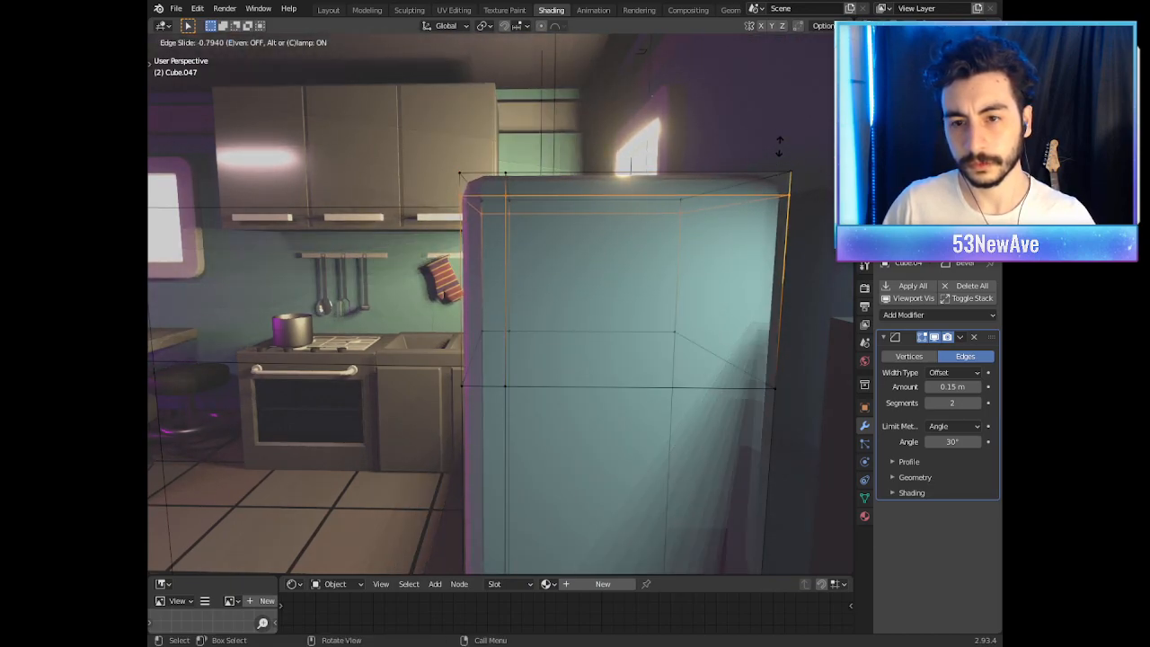
left_click(779, 146)
middle_click_drag(779, 146, 565, 293)
key("Tab")
Step: In the camera view, select the upper vertices of the tall box and move them down along Z to shorten it
key("KP_0")
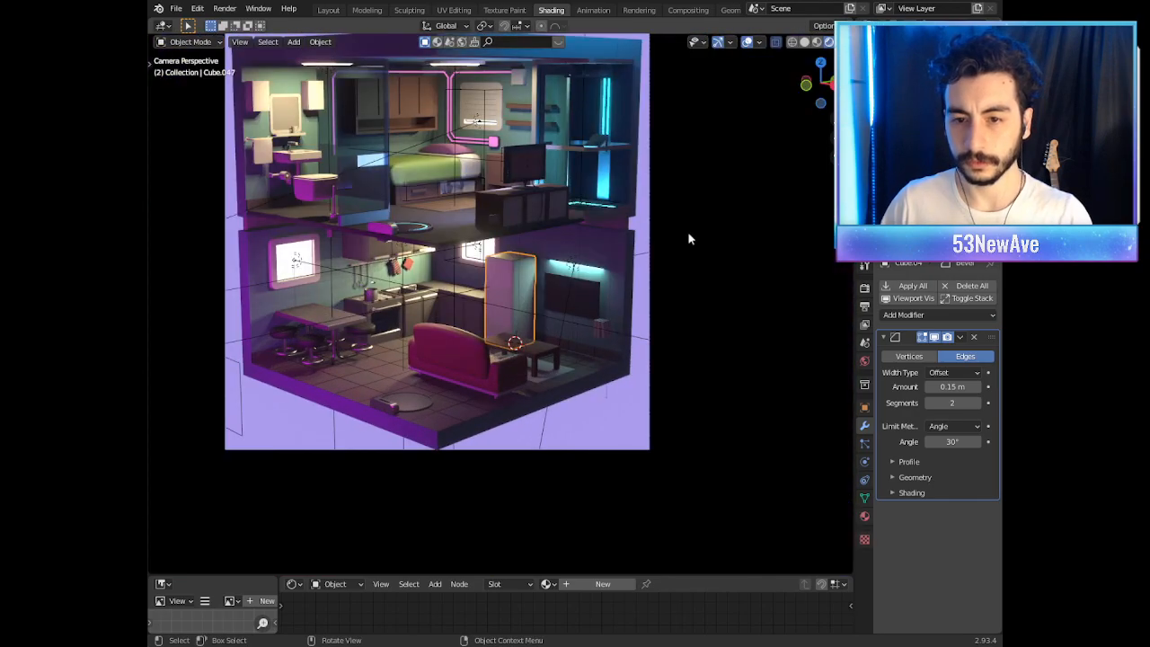
key("KP_0")
key("KP_0")
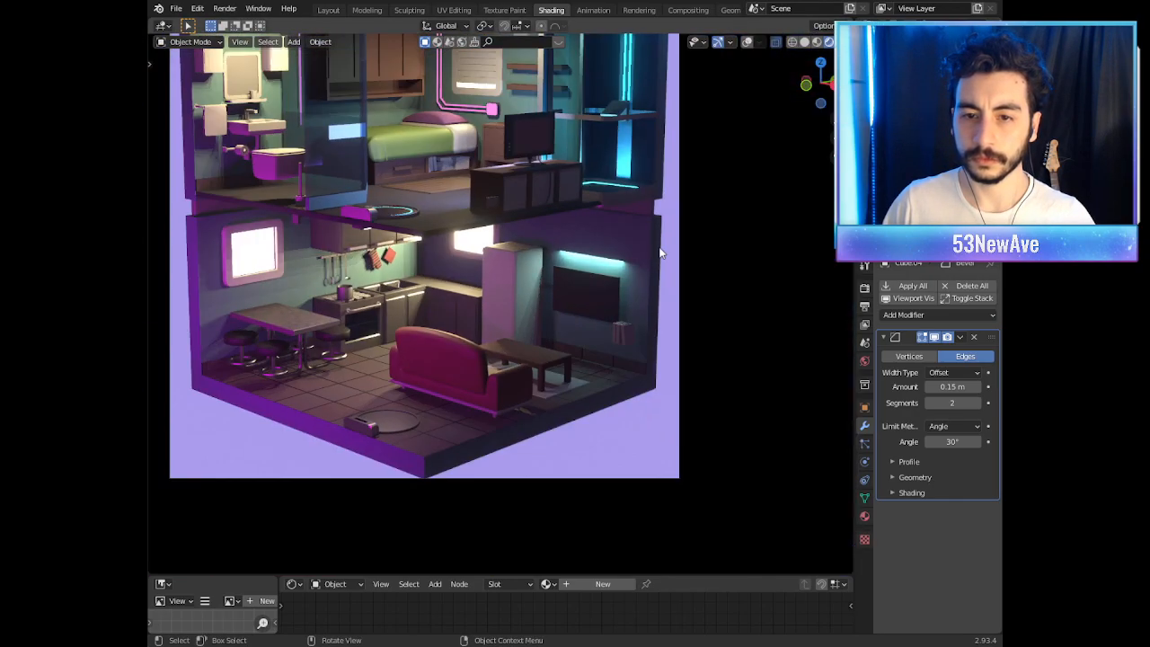
key("KP_0")
left_click(748, 42)
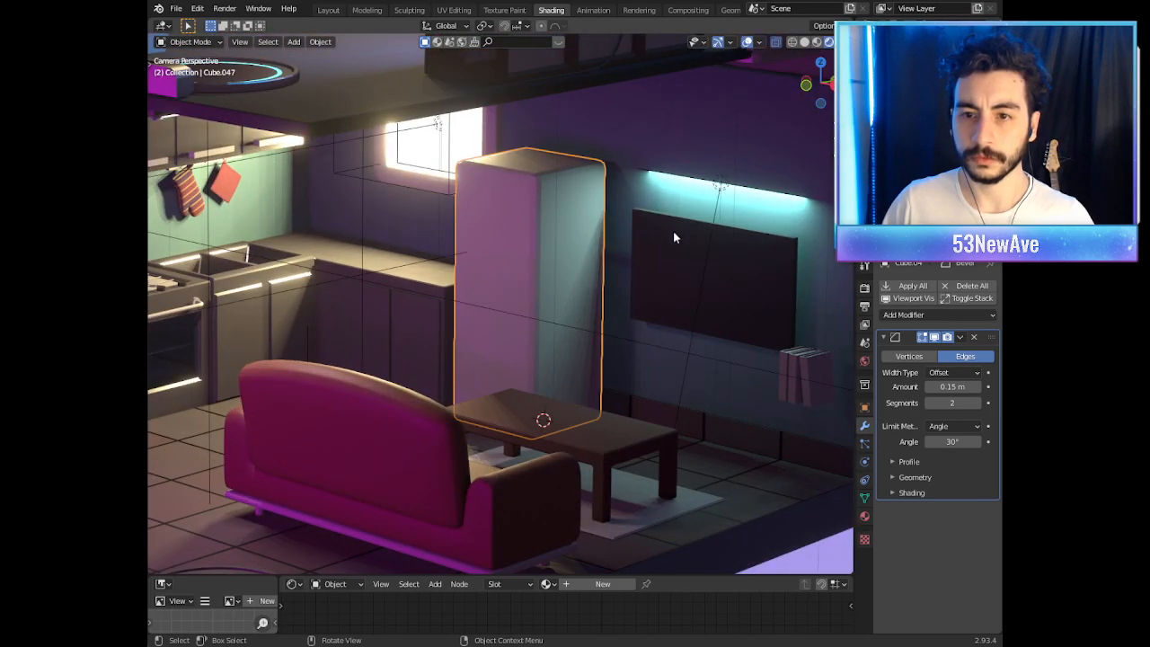
key("Tab")
key("ctrl+r")
left_click_drag(675, 291, 422, 125)
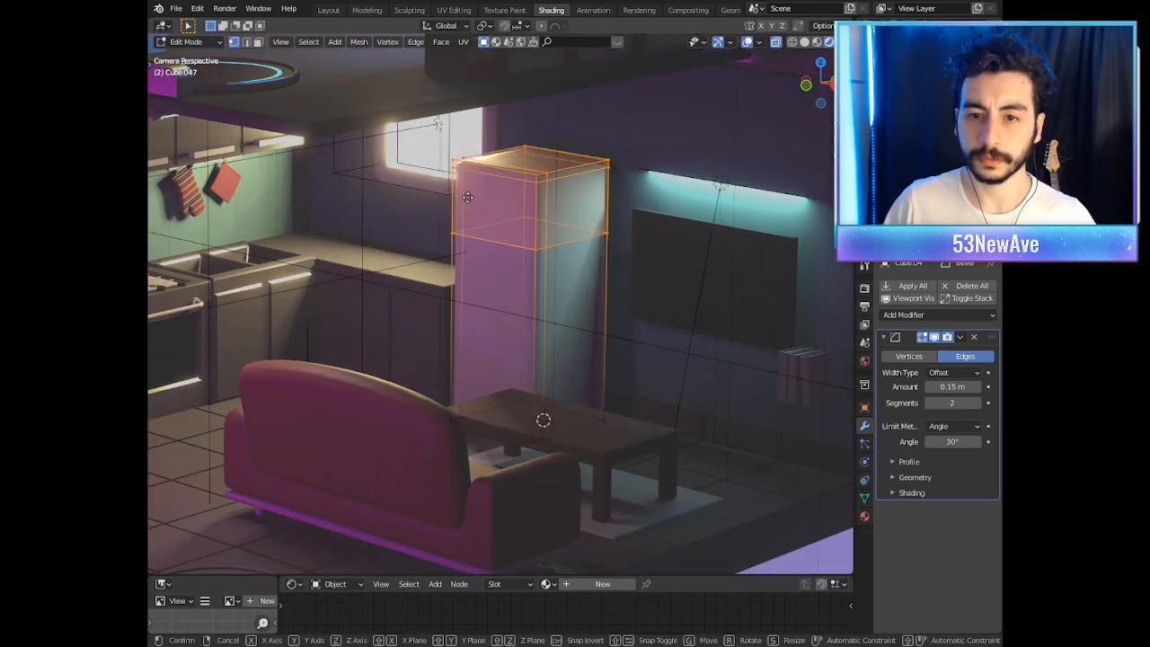
key("g")
key("z")
left_click(442, 237)
key("Tab")
Step: Select the entire mesh of the tall box and widen it slightly along the X axis
scroll(463, 246, "down", 5)
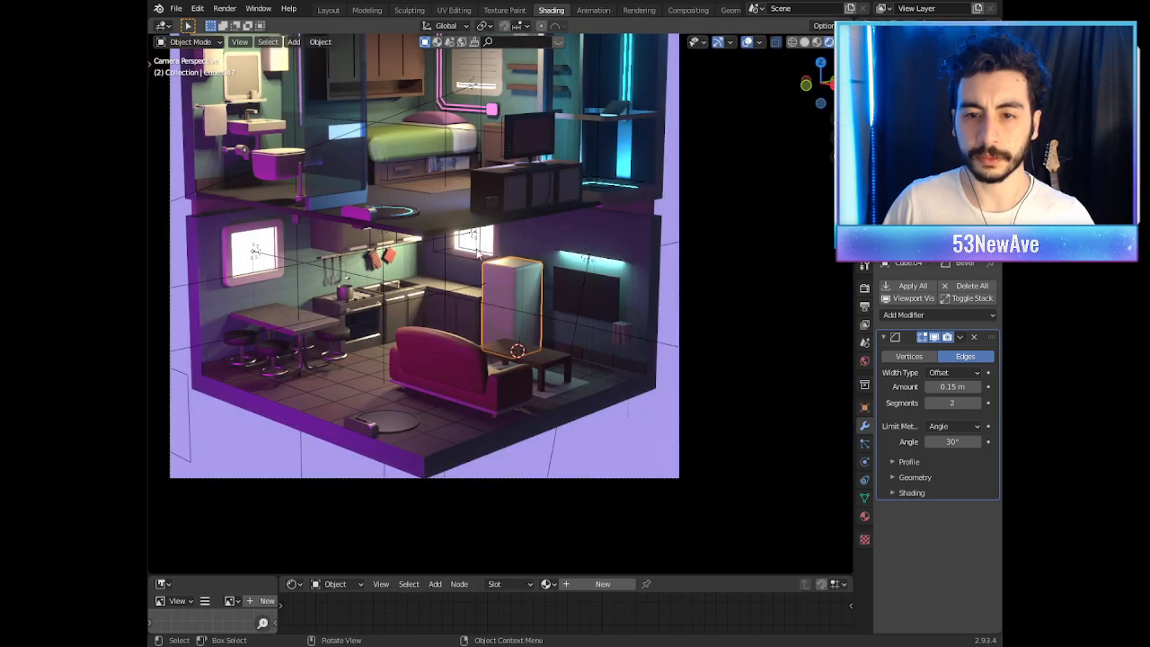
left_click(747, 43)
scroll(659, 261, "down", 3)
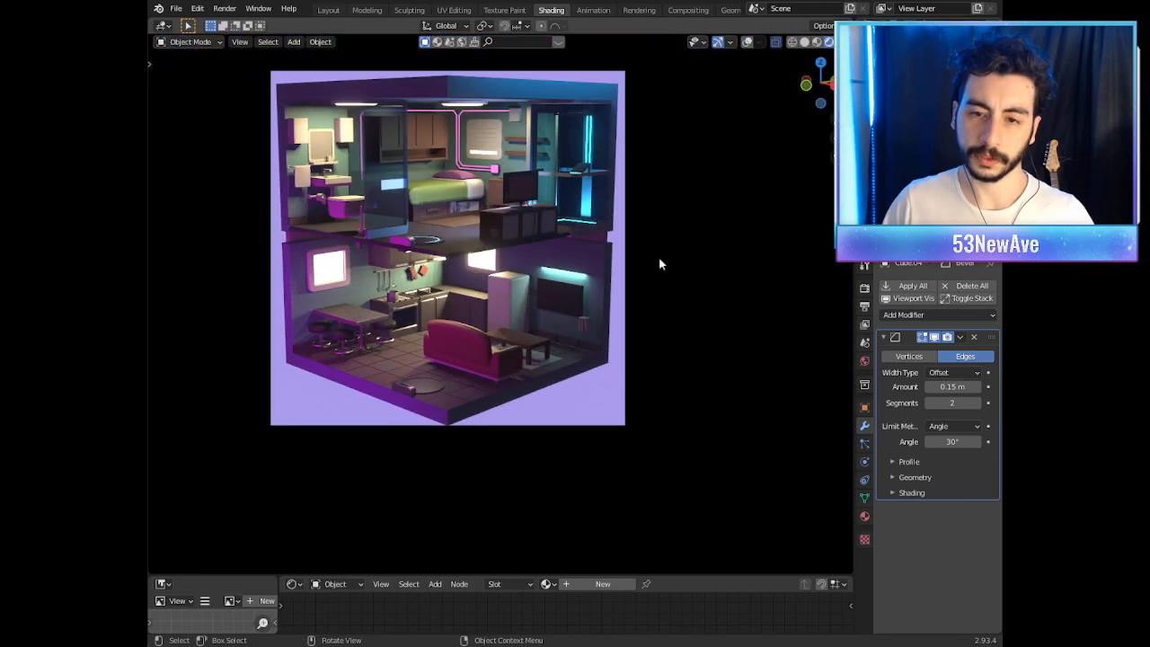
scroll(657, 257, "up", 5)
left_click(748, 42)
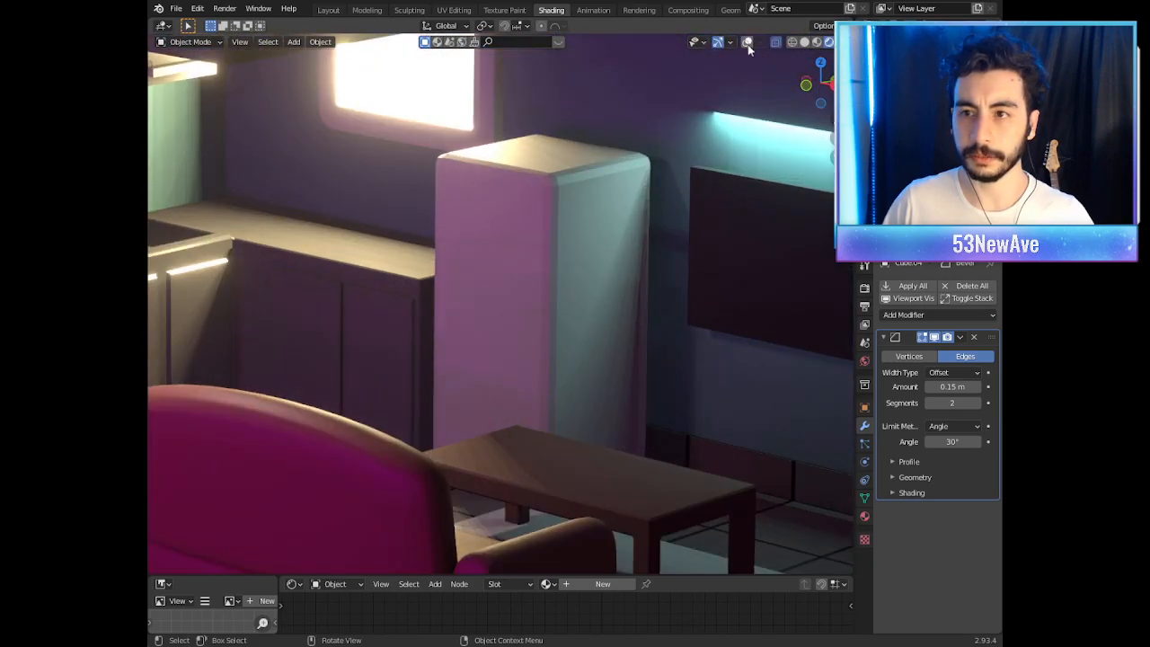
scroll(611, 232, "down", 4)
scroll(606, 228, "up", 2)
key("Tab")
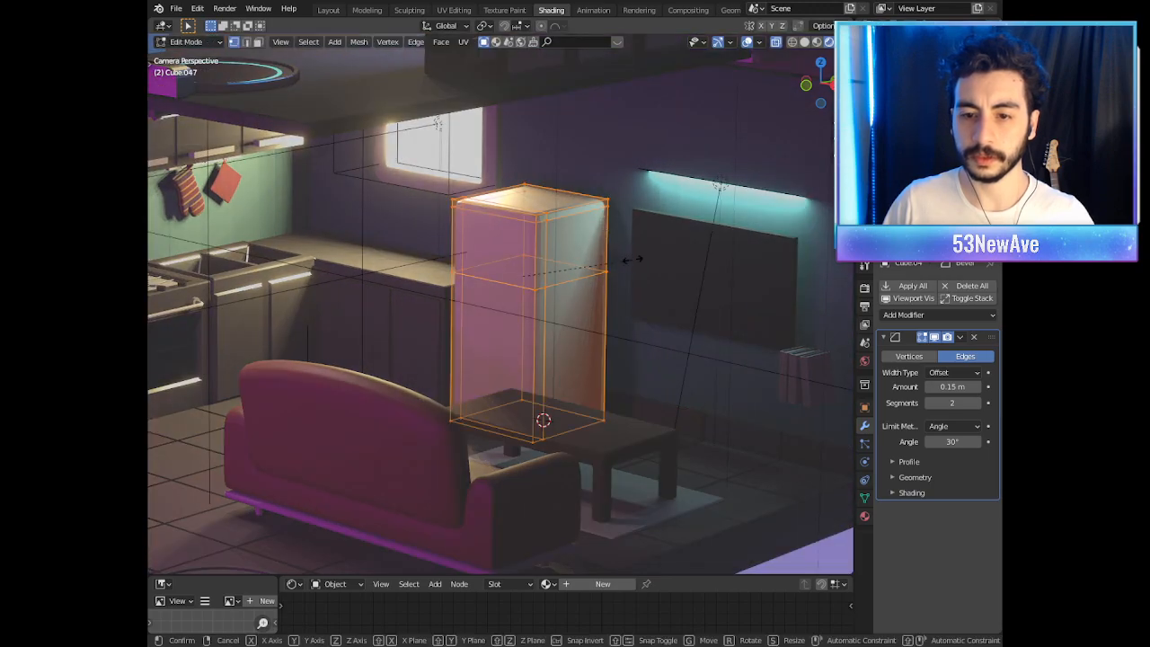
key("x")
left_click(640, 262)
Step: Move the tall box 0.16285 m along the X axis towards the television
scroll(640, 260, "down", 5)
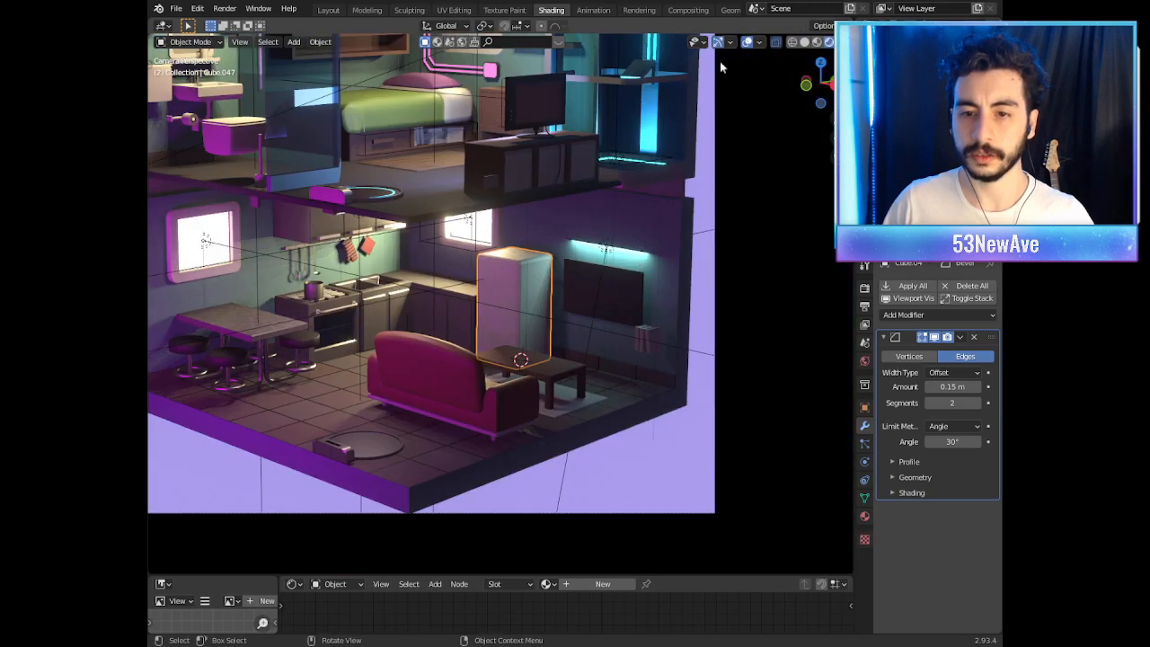
scroll(629, 205, "down", 3)
key("g")
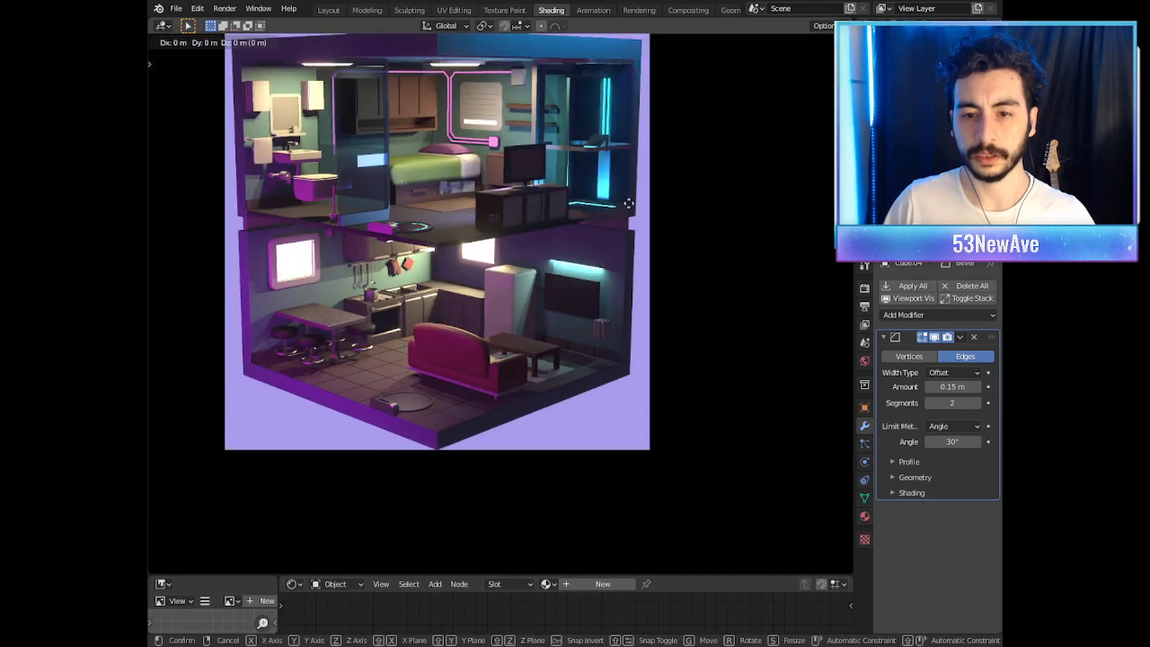
left_click(635, 204)
scroll(620, 233, "down", 3)
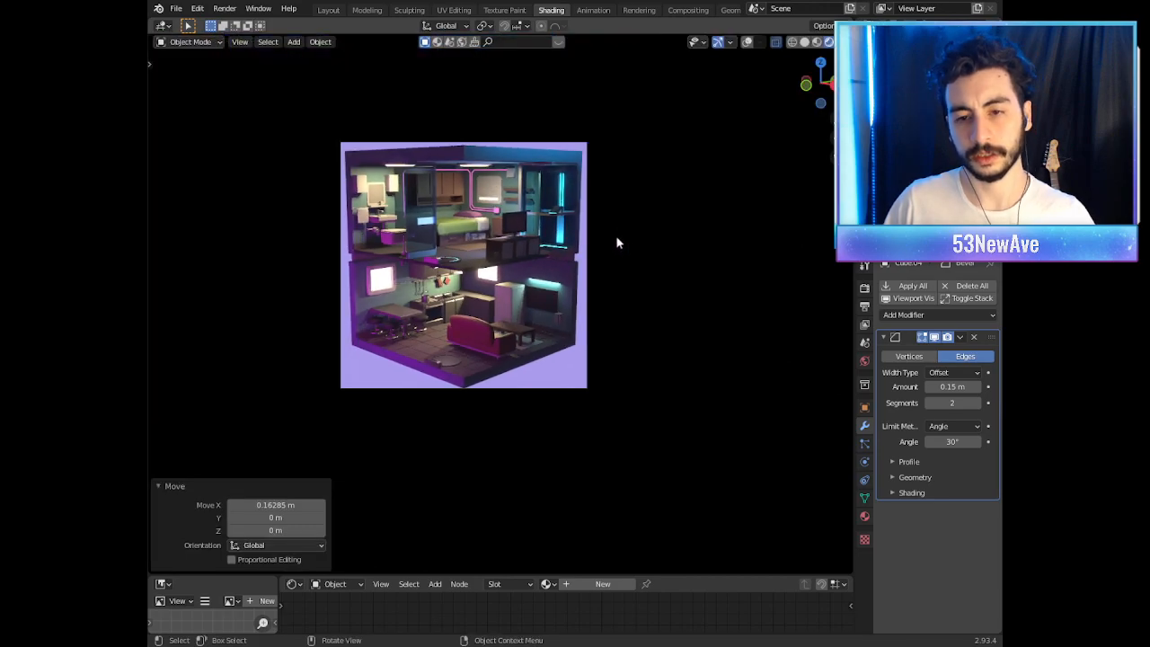
Step: Try lowering the upper vertices of the tall box along the Z axis
scroll(617, 243, "up", 8)
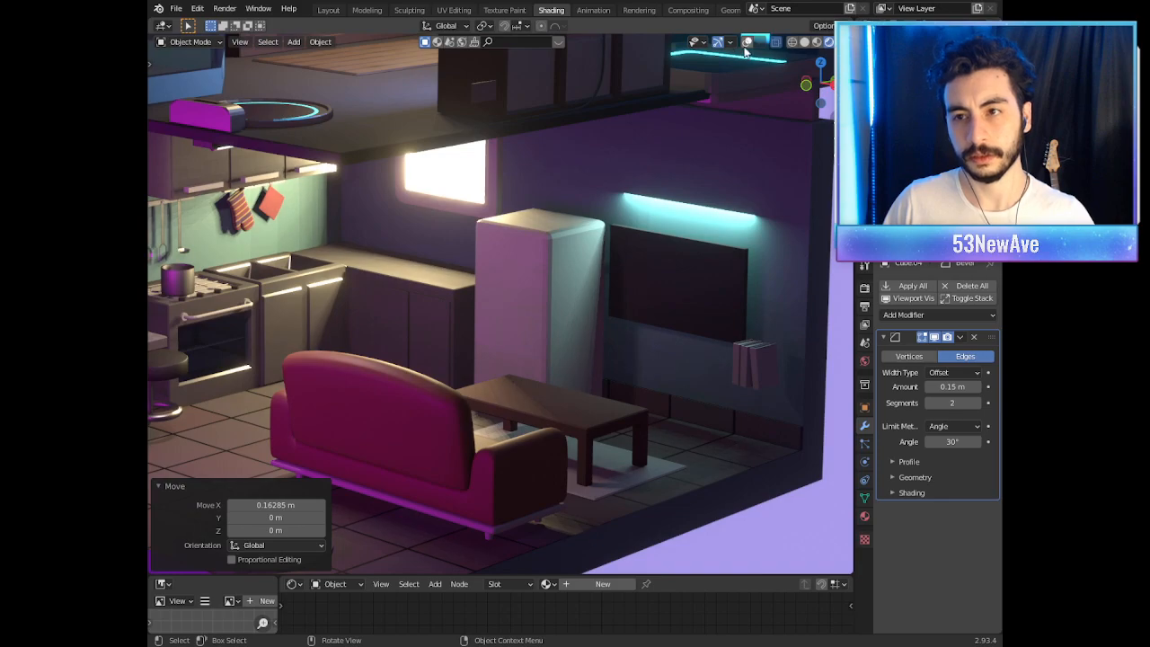
key("Tab")
left_click(747, 42)
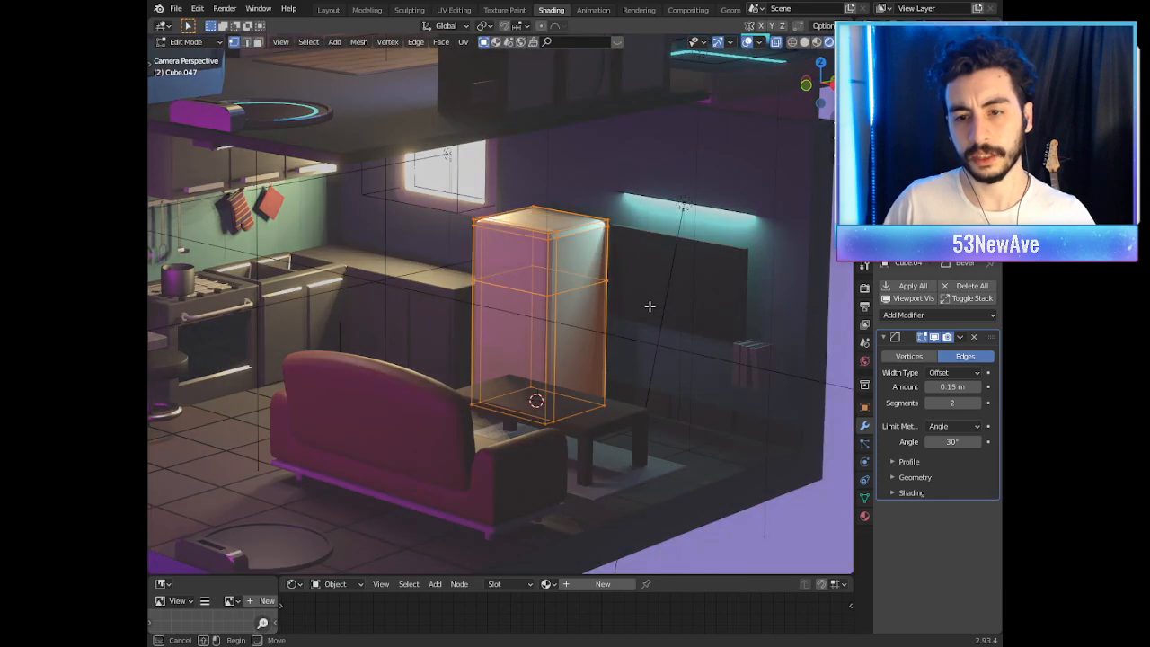
key("alt+a")
left_click_drag(644, 332, 449, 216)
key("g")
key("z")
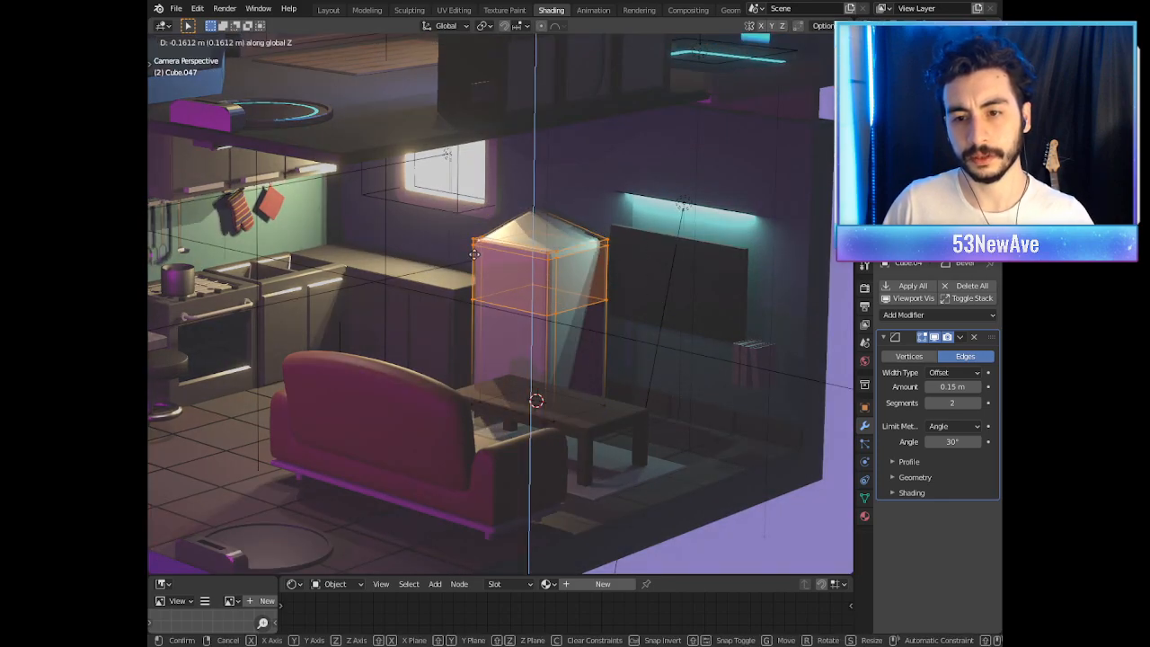
left_click(460, 185)
Step: Reselect the complete upper section, including the rear corner, and move it down along Z to make the box shorter
left_click_drag(630, 307, 630, 308)
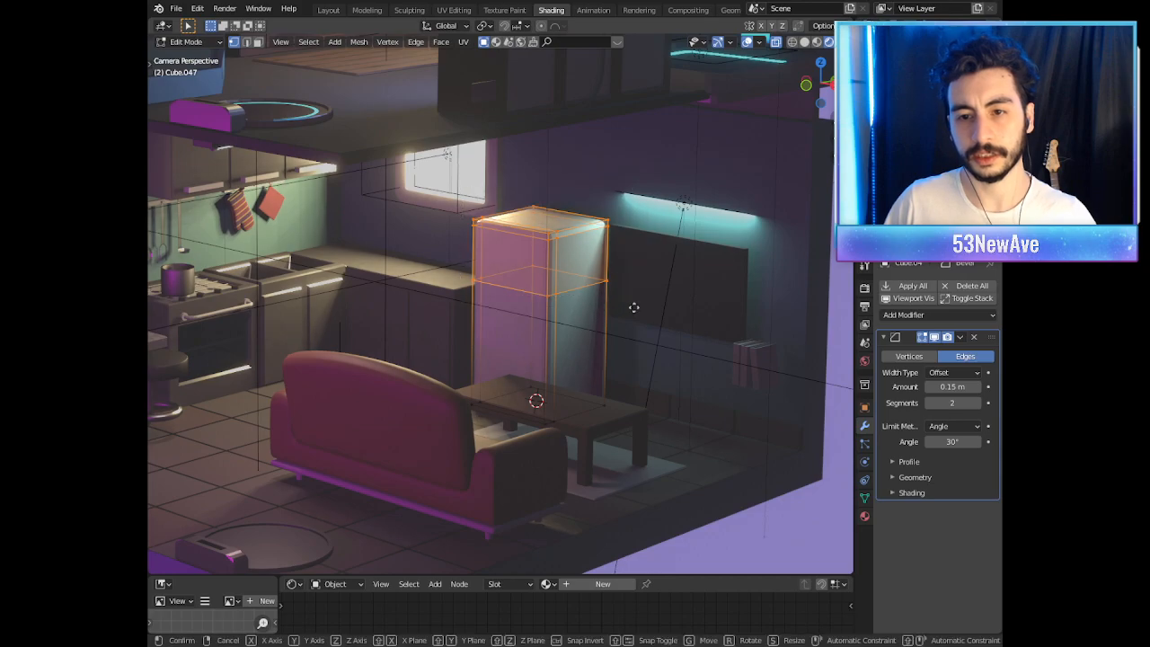
key("g")
key("z")
left_click(626, 335)
key("Tab")
scroll(626, 335, "down", 3)
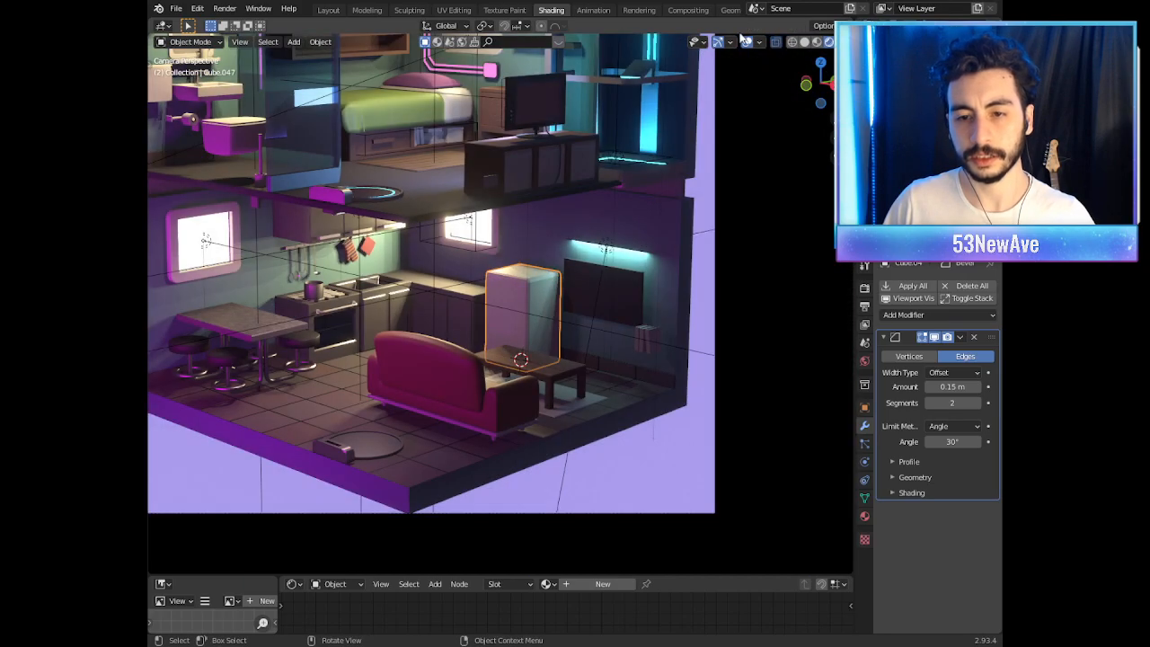
Step: Narrow the tall box's mesh slightly along the X axis and check its proportions in the camera view without overlays
left_click(747, 41)
scroll(649, 255, "down", 3)
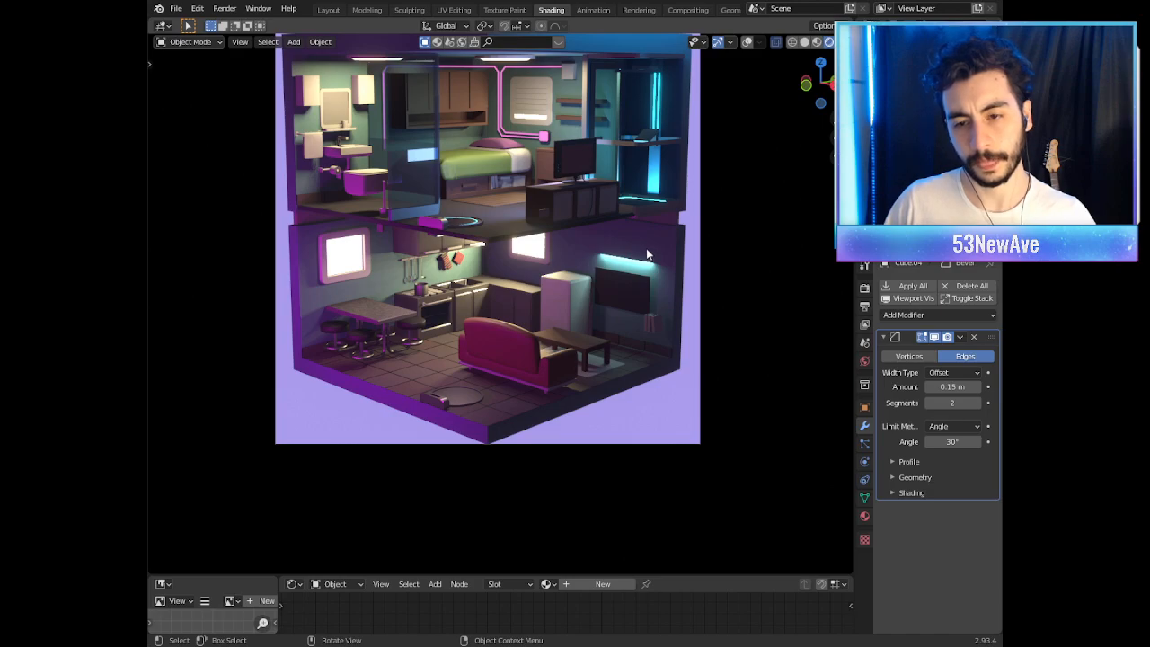
scroll(646, 248, "up", 5)
left_click(747, 41)
key("Tab")
key("s")
key("x")
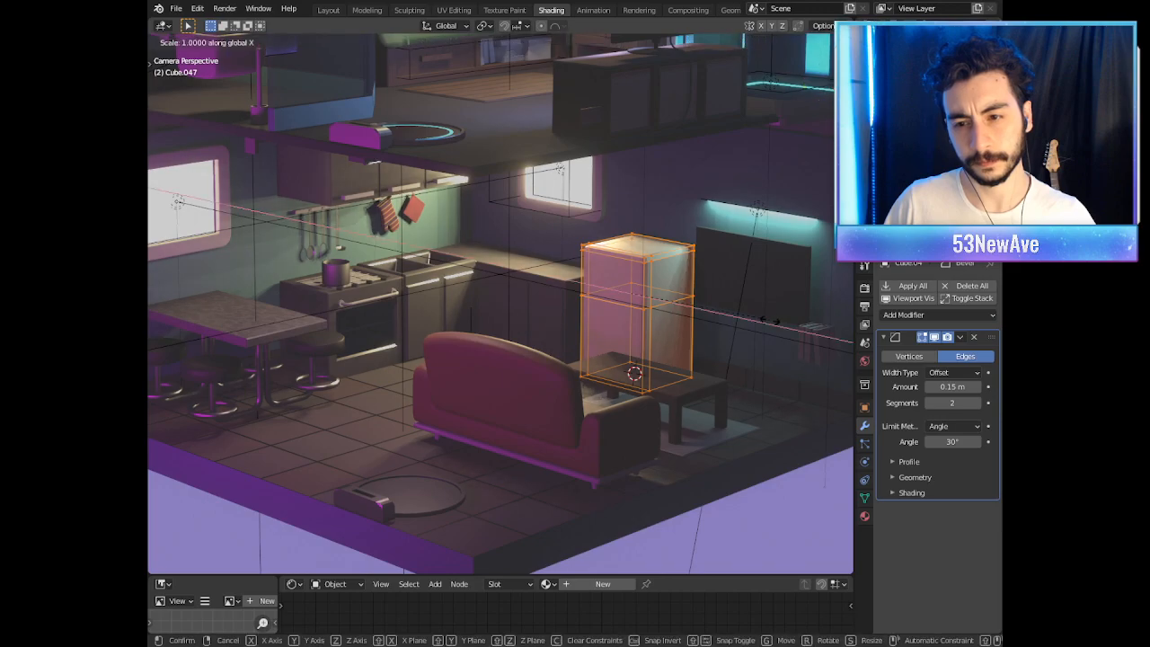
left_click(753, 316)
key("Tab")
scroll(755, 320, "down", 5)
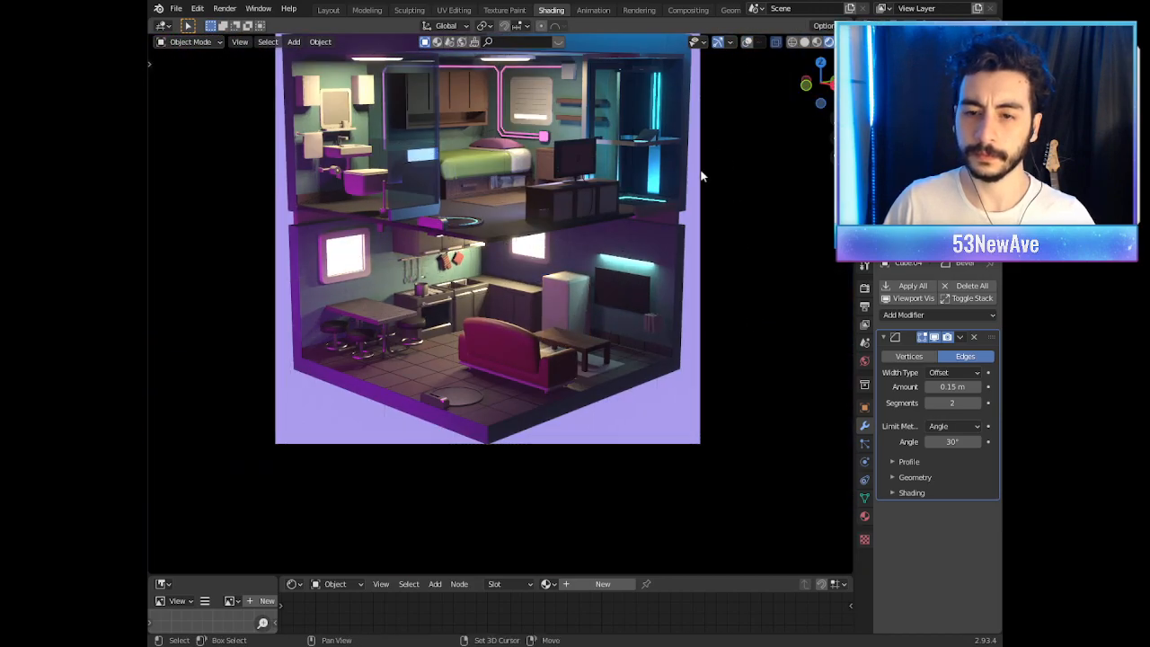
scroll(615, 211, "up", 6)
scroll(599, 282, "down", 3)
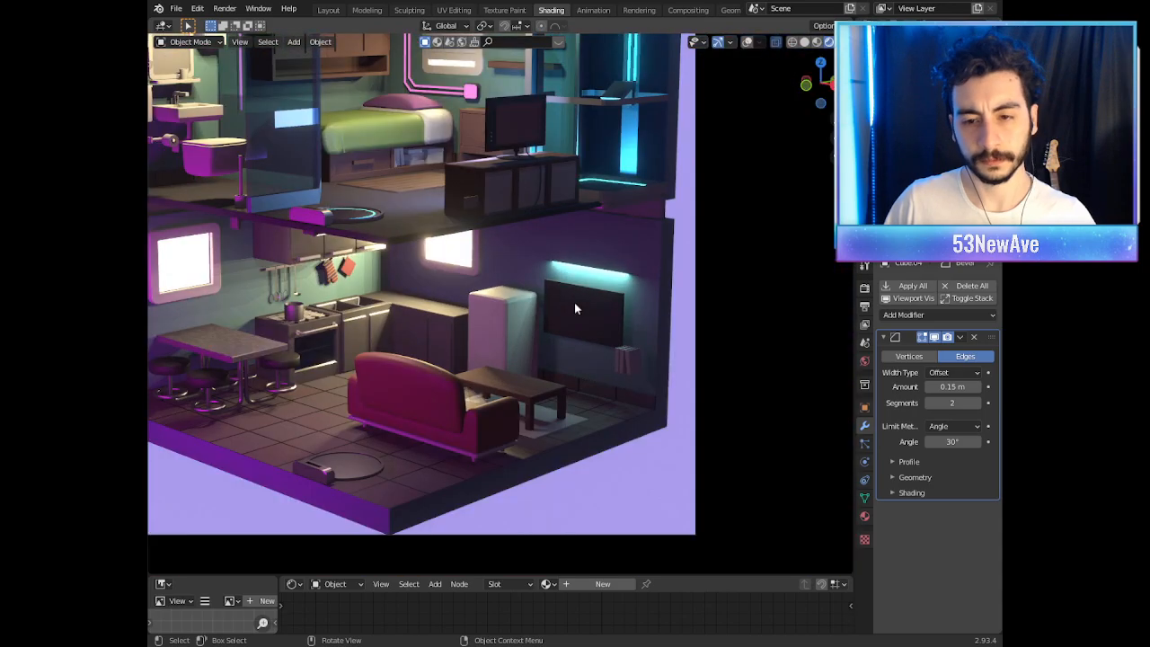
Step: Inspect the tall box's proportions in the camera view and from a closer free angle, with and without overlays
scroll(593, 270, "up", 4)
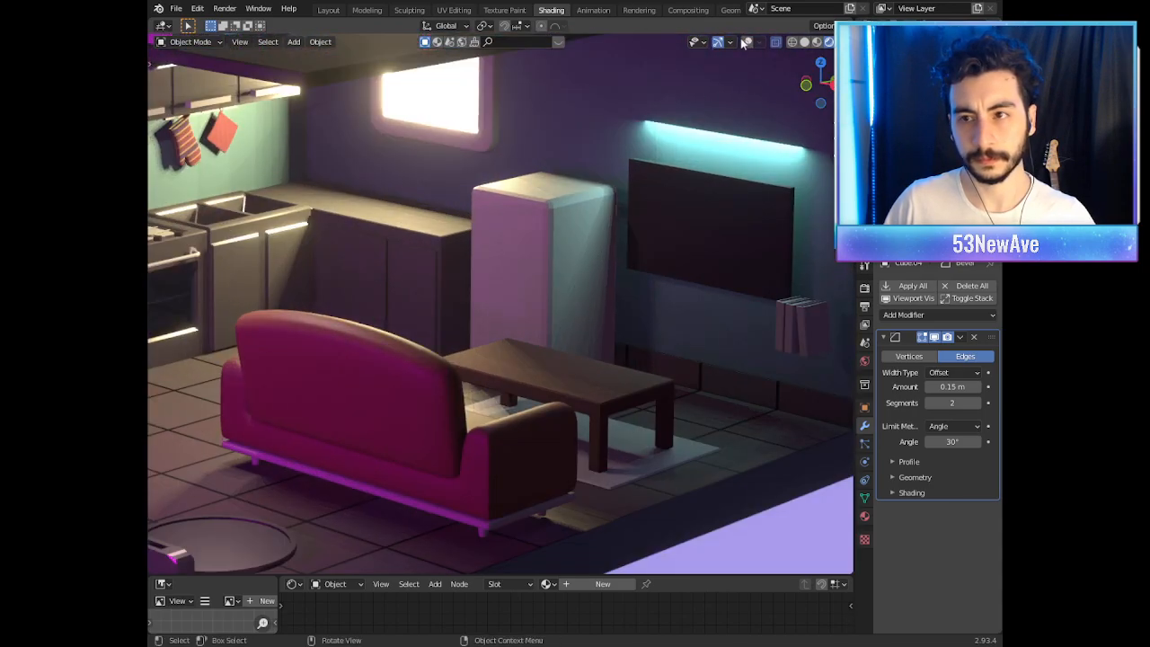
left_click(748, 45)
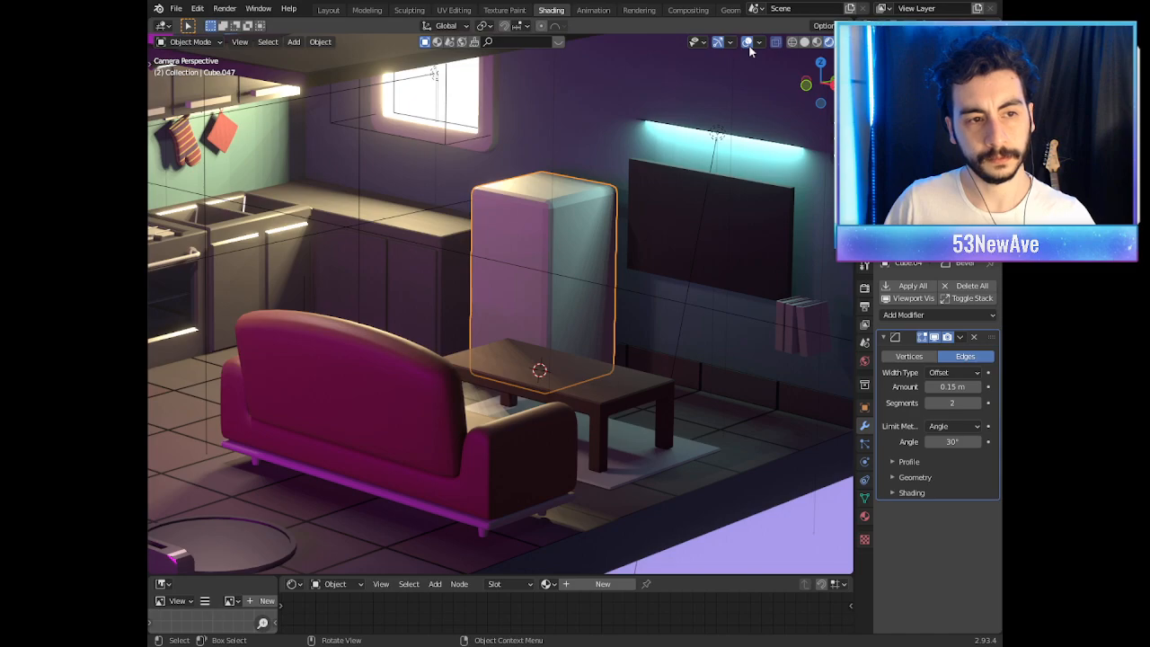
scroll(645, 194, "up", 4)
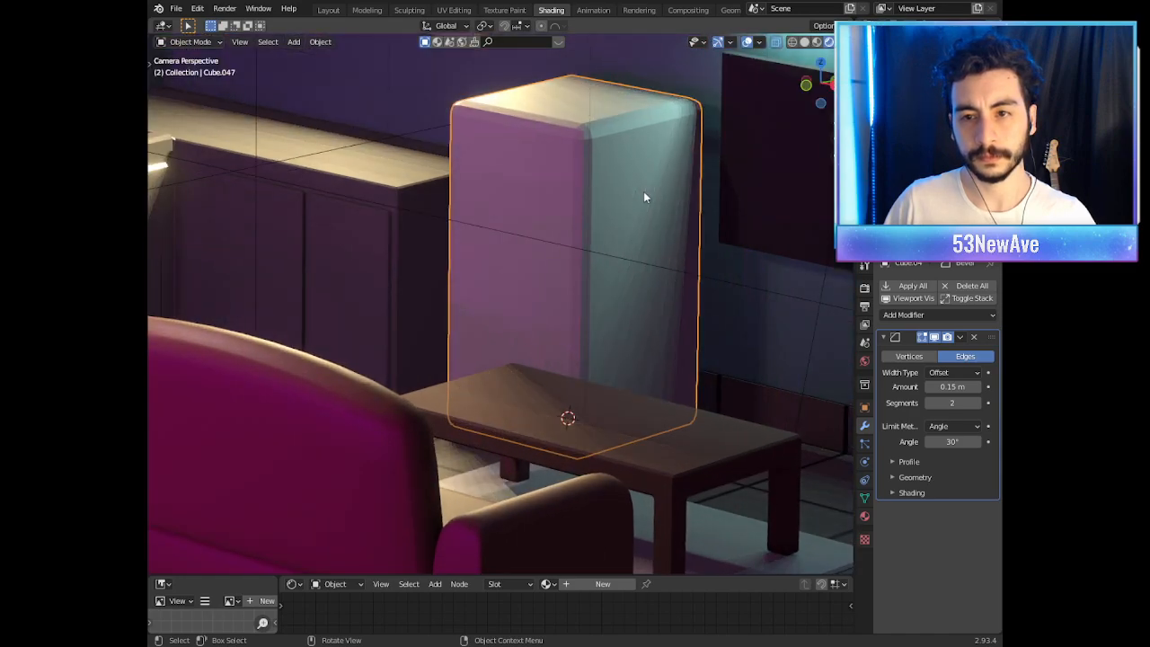
scroll(645, 196, "down", 2)
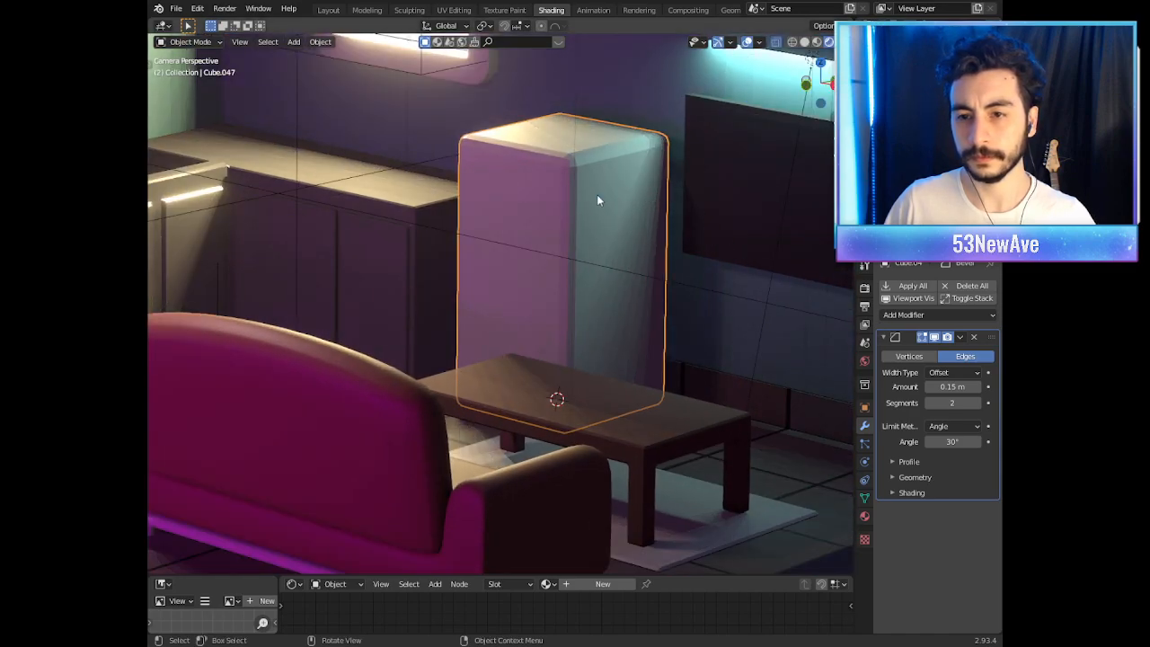
scroll(598, 199, "down", 4)
left_click(747, 42)
middle_click_drag(683, 225, 648, 341)
scroll(628, 300, "up", 5)
scroll(632, 309, "up", 1)
key("KP_Decimal")
scroll(627, 328, "down", 4)
scroll(649, 341, "up", 2)
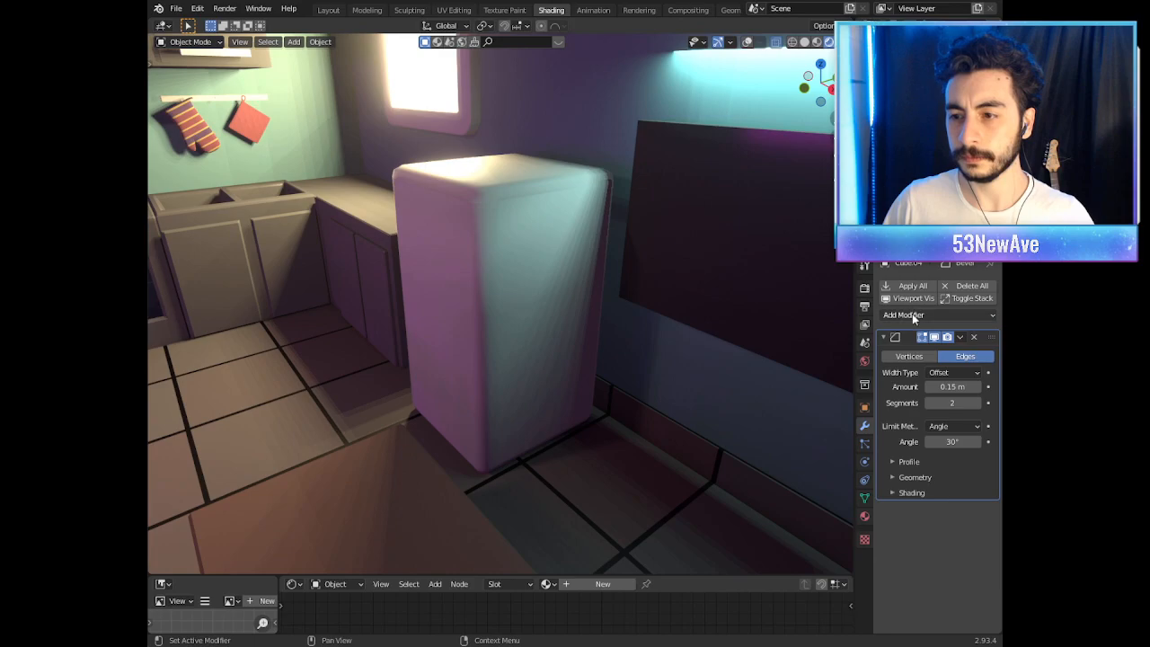
Step: Add a Catmull-Clark Subdivision Surface modifier to the tall box
left_click(912, 314)
left_click(778, 550)
middle_click_drag(647, 373, 552, 303)
middle_click_drag(617, 231, 683, 259)
left_click(748, 42)
middle_click_drag(634, 190, 557, 250)
Step: Adjust the whole mesh of the tall box along the X axis
key("Tab")
scroll(584, 221, "up", 2)
key("Tab")
key("Tab")
key("x")
left_click(665, 254)
key("Tab")
scroll(665, 257, "down", 3)
scroll(557, 239, "up", 3)
Step: Select the tall box's front vertices and move them about 0.107 m along the Y axis to reduce its depth
key("Tab")
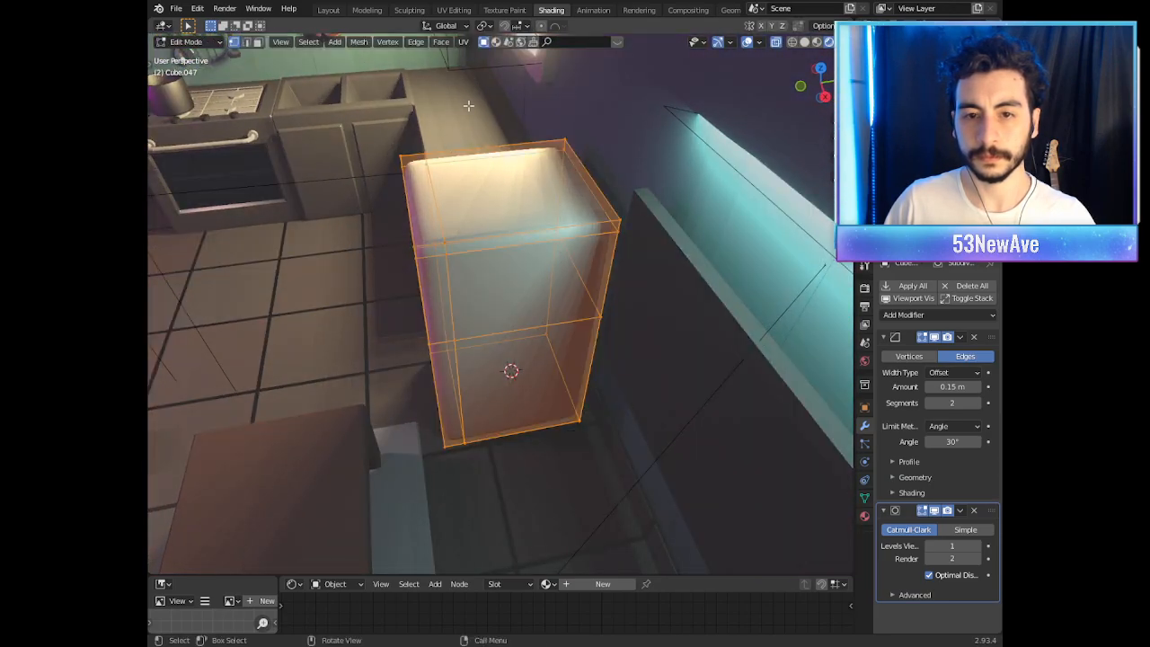
left_click_drag(399, 488, 399, 488)
middle_click_drag(521, 386, 545, 367)
key("g")
key("y")
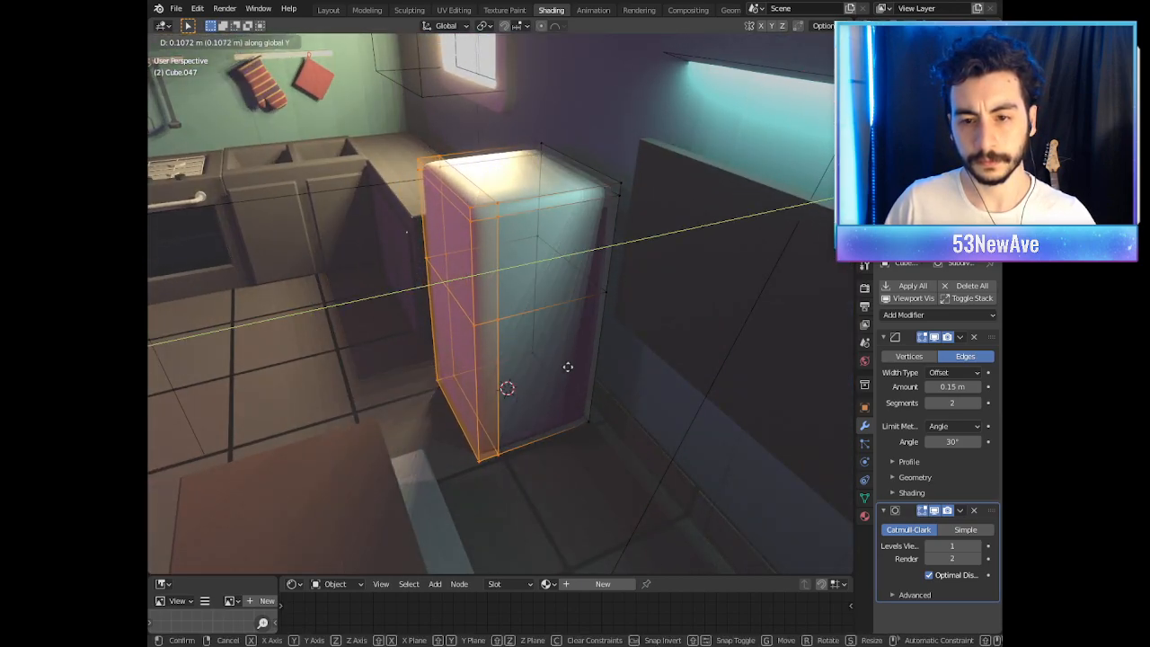
left_click(568, 367)
key("Tab")
Step: Check the reduced-depth box against the counter and television in the overall scene and camera view
scroll(560, 359, "down", 5)
middle_click_drag(560, 360, 595, 336)
scroll(592, 336, "down", 3)
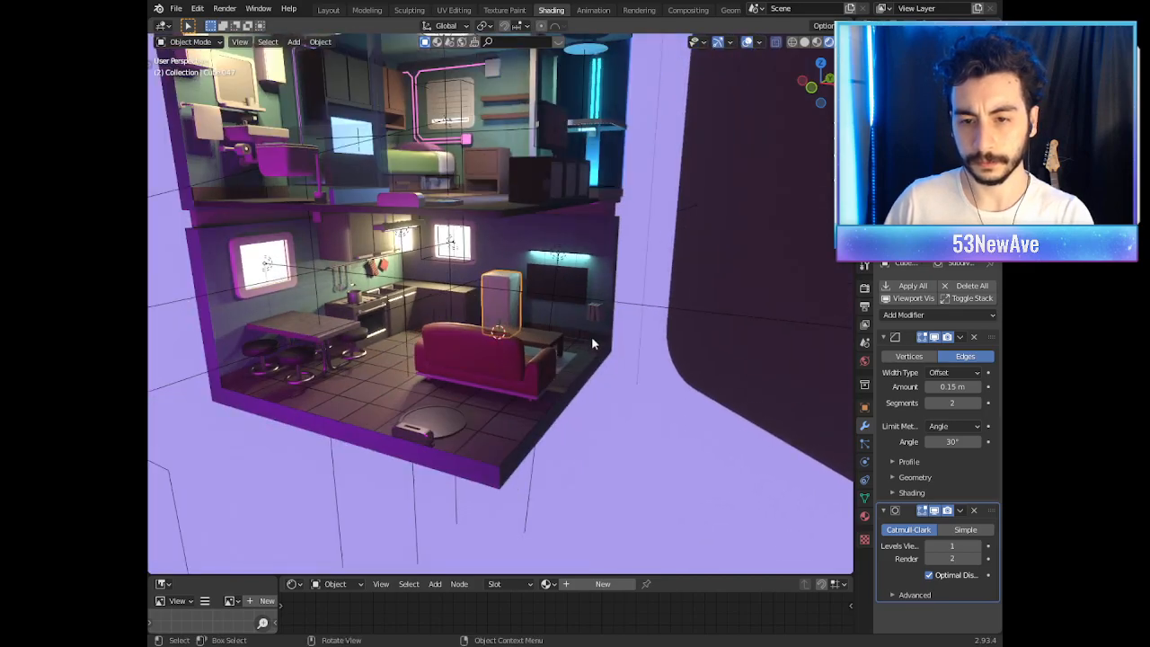
key("KP_0")
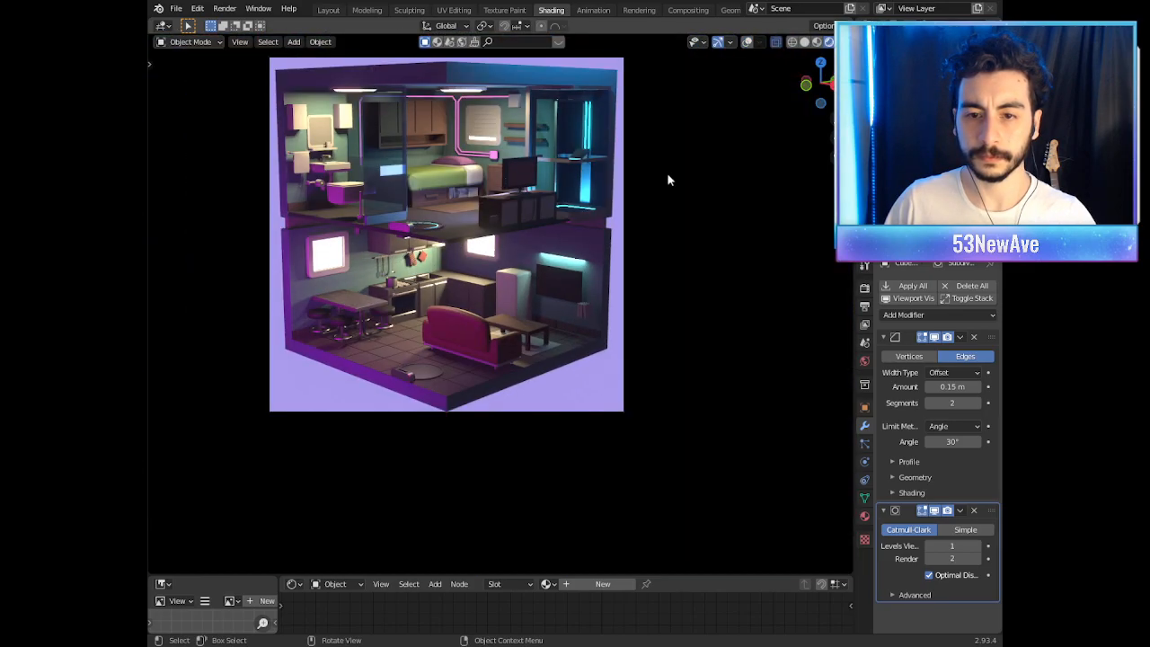
middle_click_drag(667, 172, 612, 286)
scroll(612, 286, "up", 8)
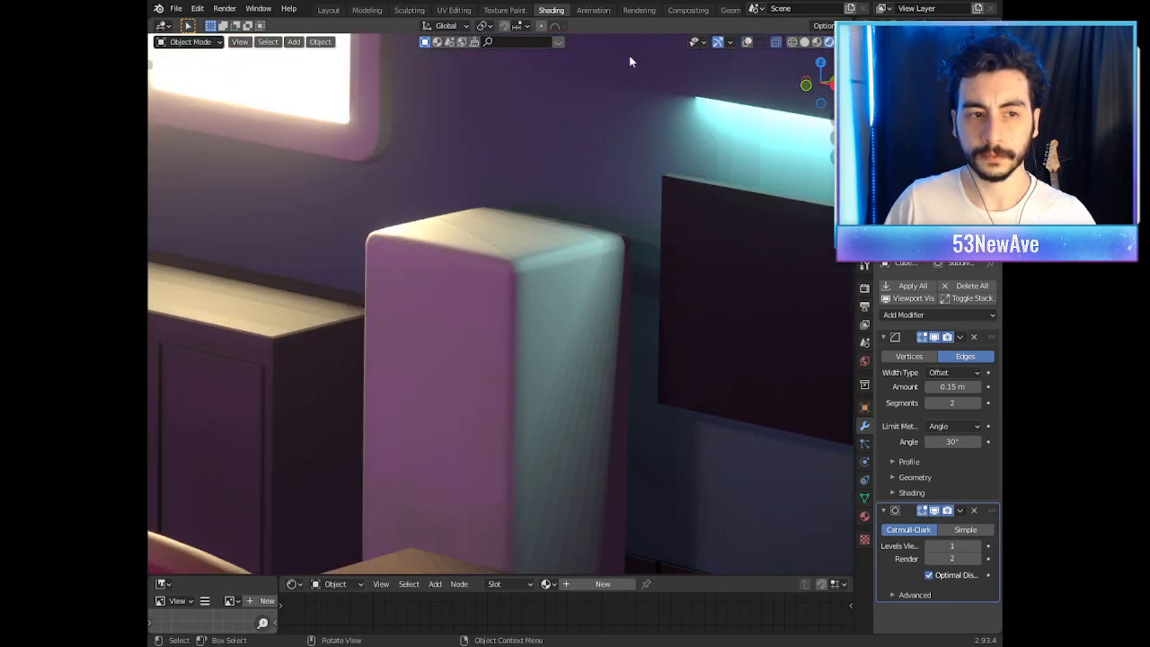
left_click(747, 43)
key("Home")
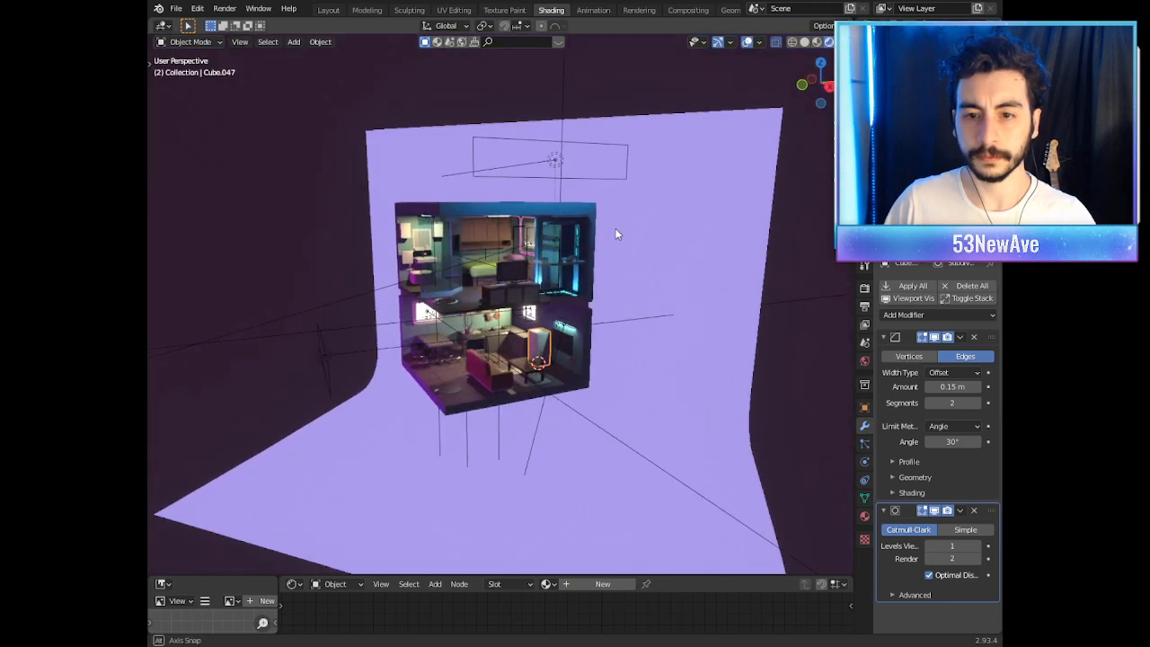
scroll(594, 419, "up", 5)
middle_click_drag(557, 337, 498, 282)
Step: Apply the box's Bevel and Subdivision Surface modifiers
key("Tab")
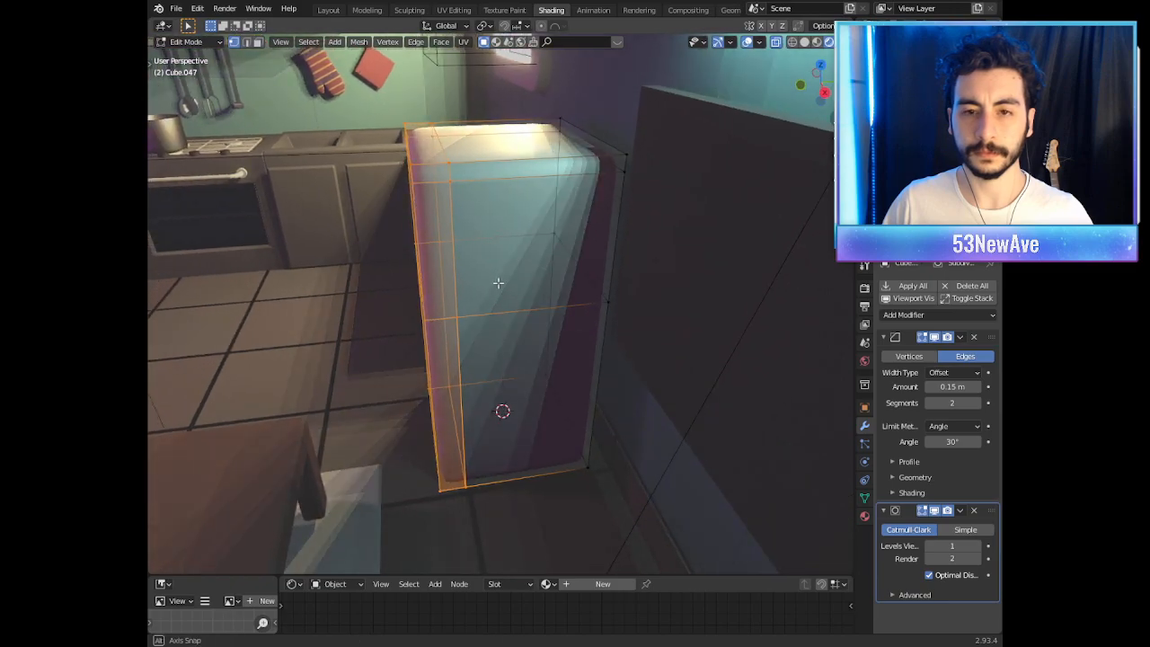
key("Tab")
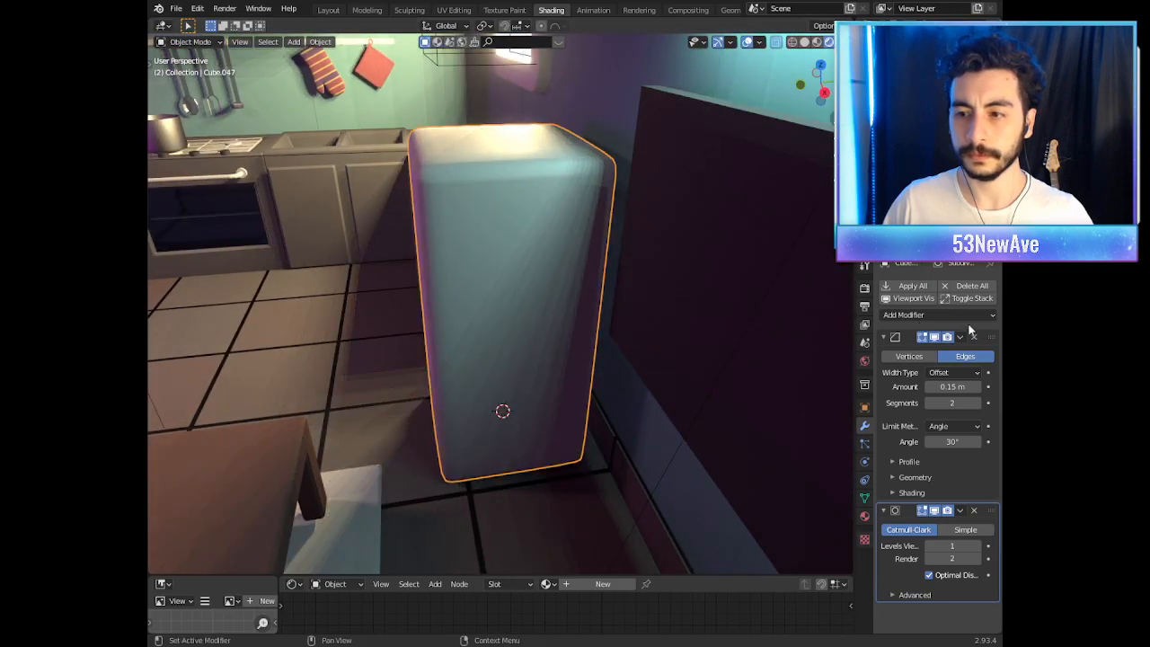
left_click(960, 338)
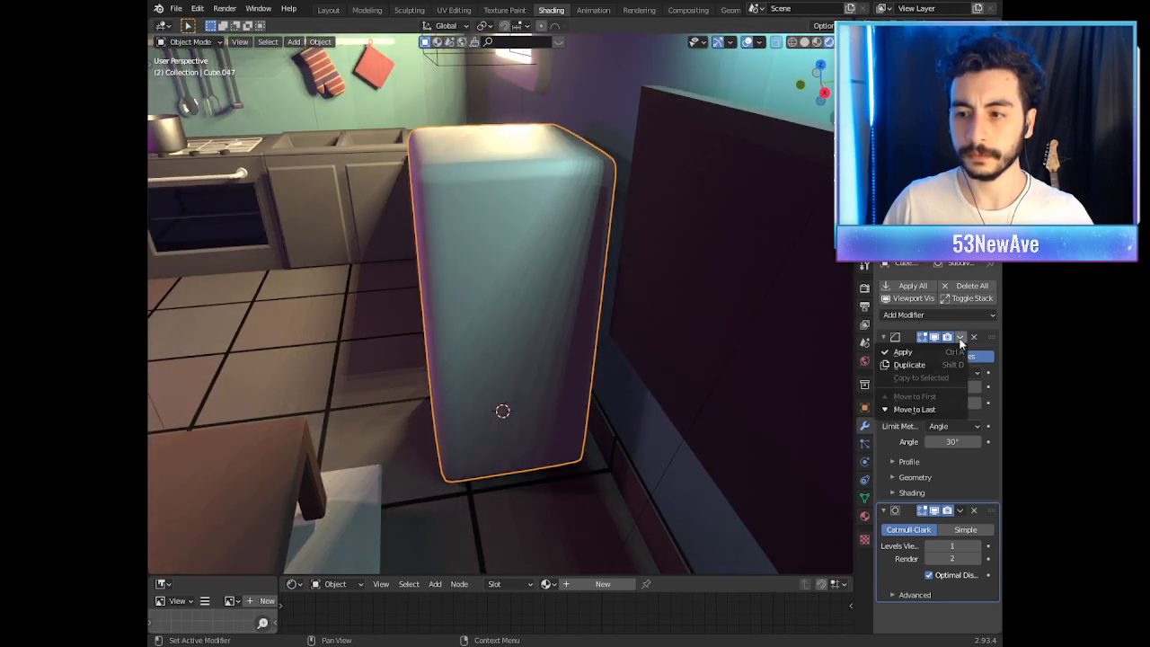
left_click(946, 357)
left_click(963, 338)
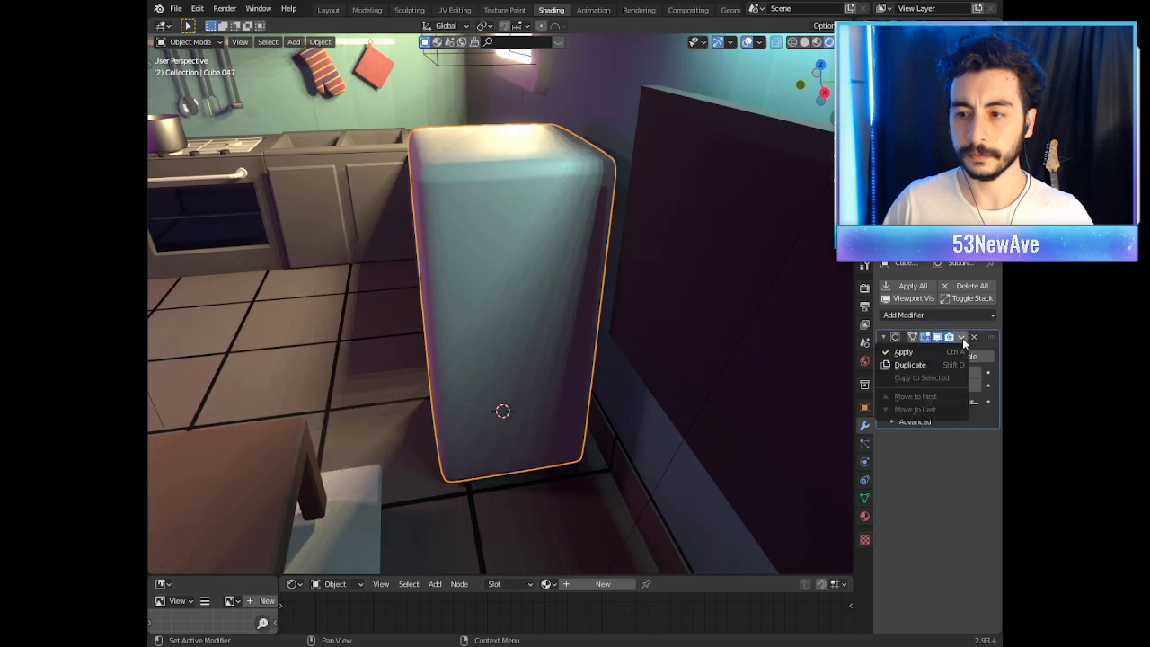
left_click(940, 352)
Step: Select the rounded front section of the box's mesh and separate it into its own door object
key("Tab")
middle_click_drag(494, 238, 484, 175)
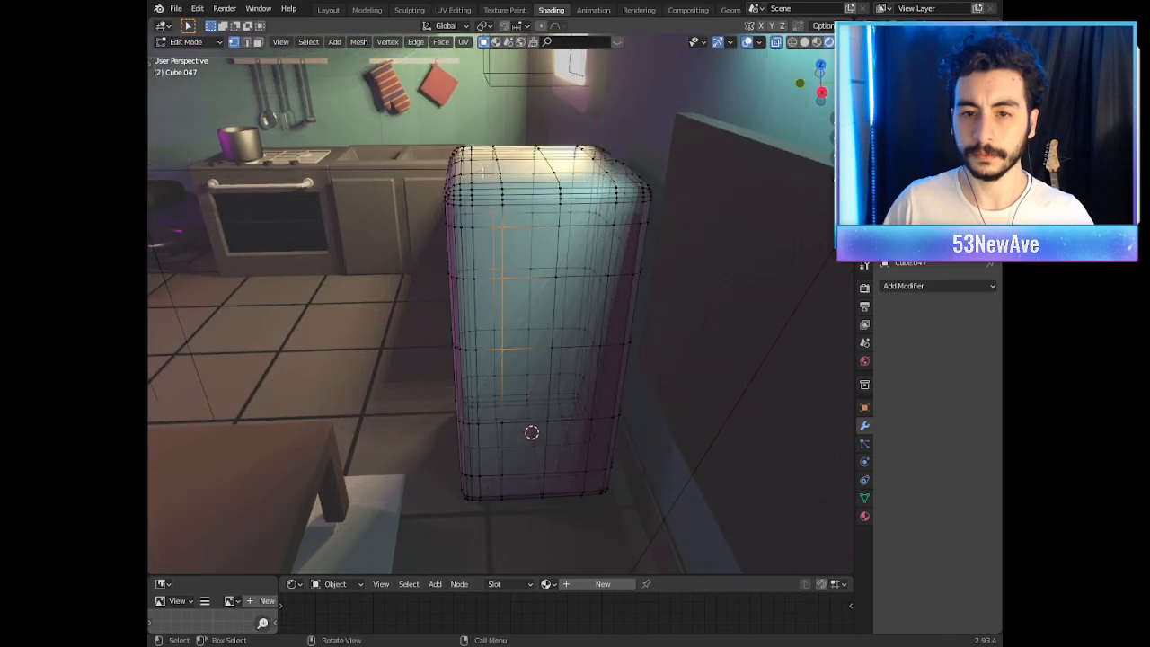
left_click_drag(432, 502, 432, 502)
middle_click_drag(473, 403, 456, 399)
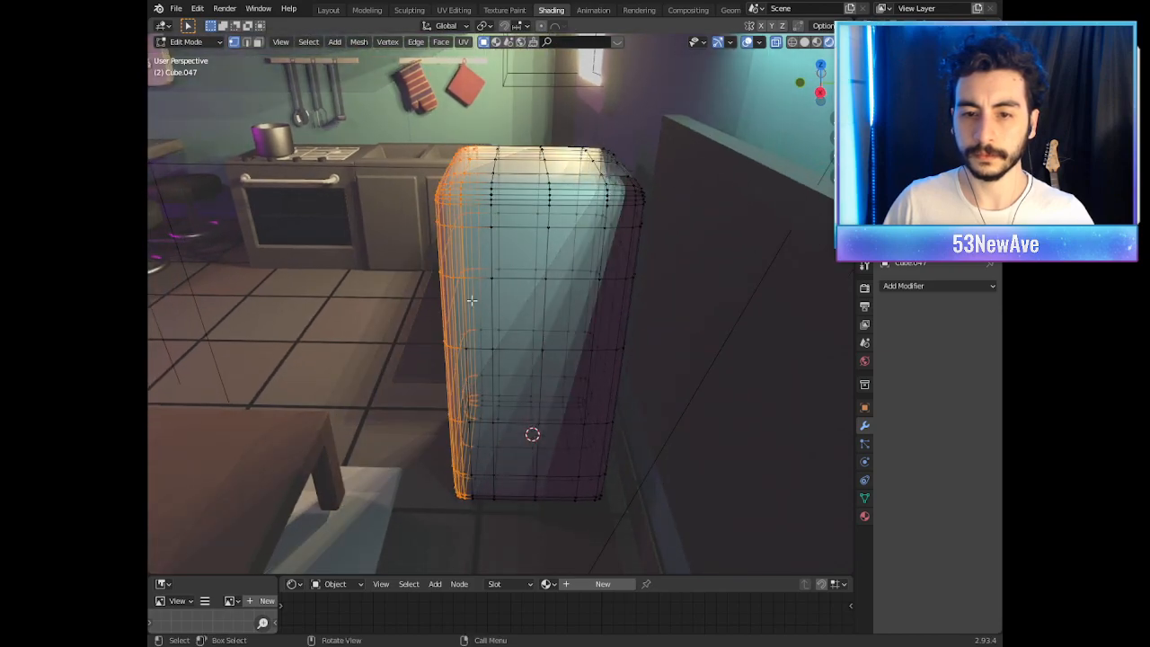
left_click_drag(467, 243, 420, 550)
middle_click_drag(452, 457, 477, 456)
key("p")
left_click(543, 394)
key("Tab")
Step: Bevel the horizontal edge loop across the upper part of the separated front section with a width of 0.00601 m
left_click(468, 266)
mouse_move(467, 266)
middle_mouse_down()
mouse_move(509, 267)
mouse_move(460, 269)
mouse_move(486, 270)
middle_mouse_up()
scroll(472, 268, "up", 2)
scroll(485, 269, "down", 1)
middle_click_drag(751, 45, 643, 135)
key("Tab")
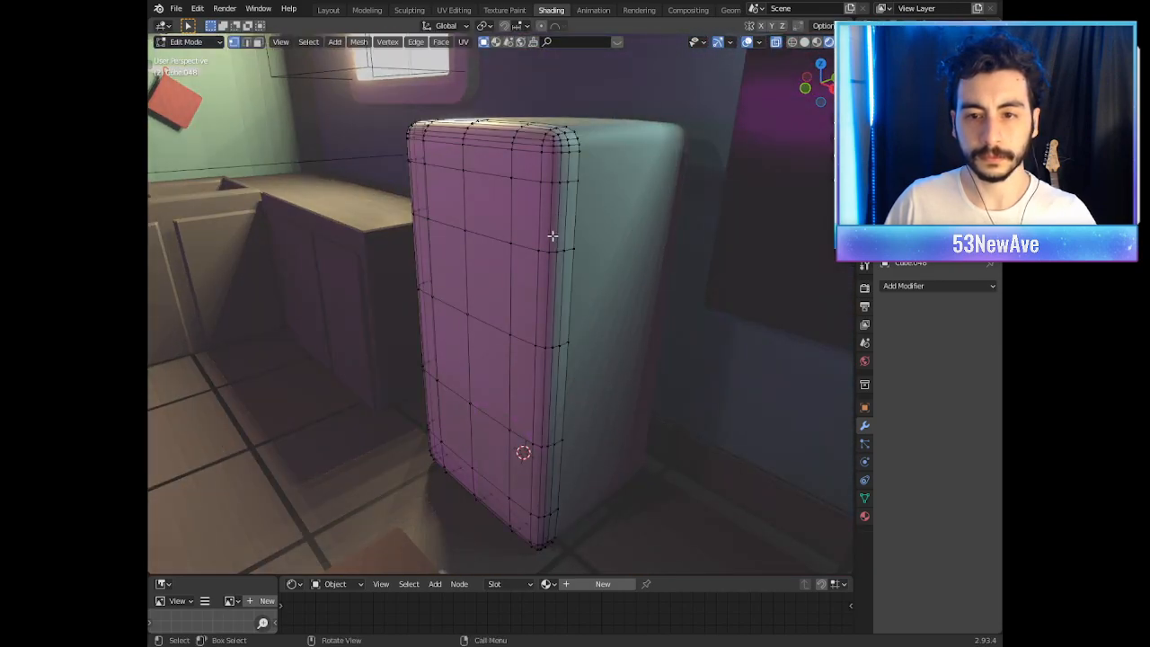
left_click(533, 248, "alt")
middle_click_drag(594, 248, 614, 225)
key("ctrl+b")
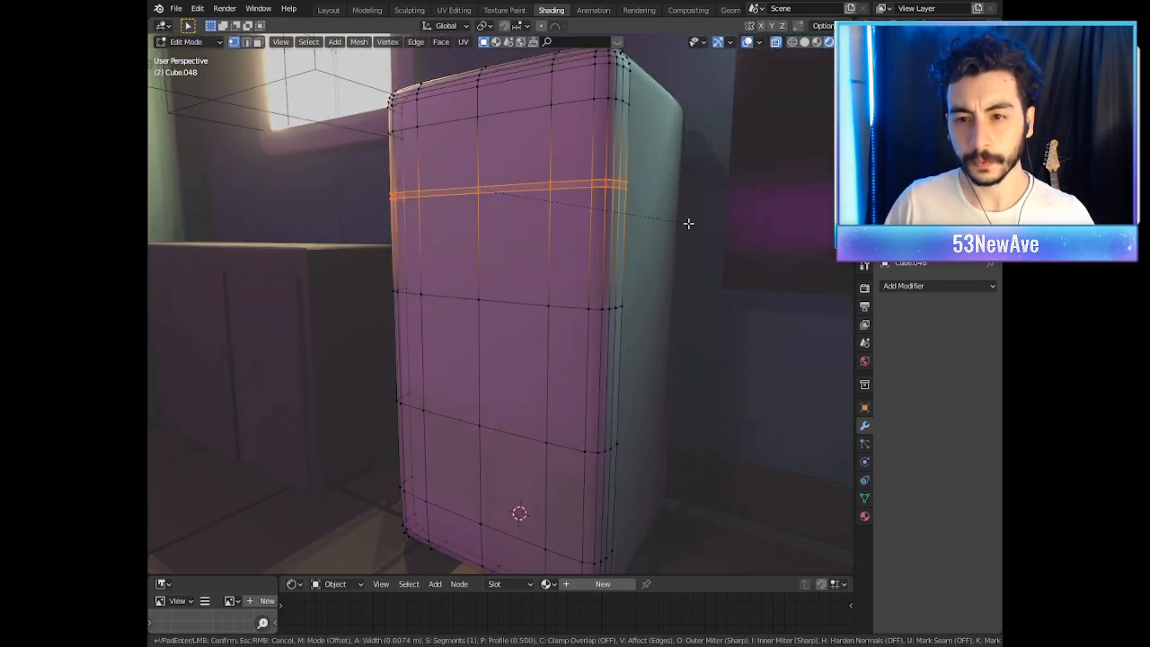
left_click(683, 223)
scroll(682, 224, "up", 3)
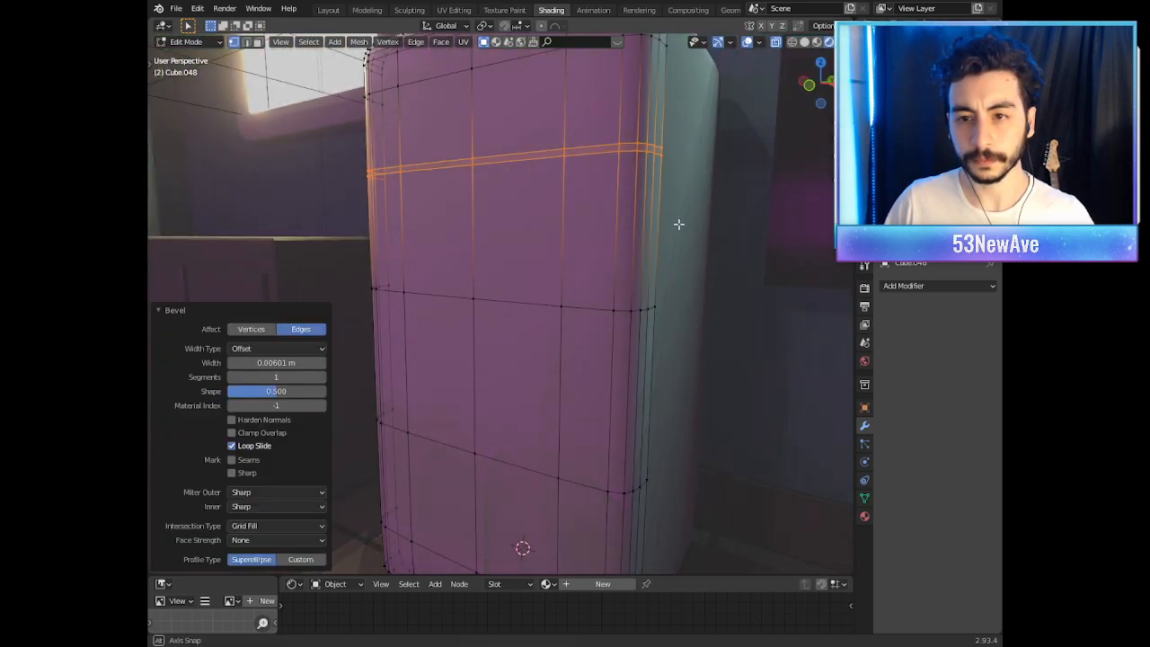
middle_click_drag(681, 224, 671, 239)
scroll(671, 239, "down", 5)
Step: Snap the 3D cursor to the beveled strip, then extrude the strip inward at a scale of 0.958 on its normal X and Y
key("shift+s")
key("2")
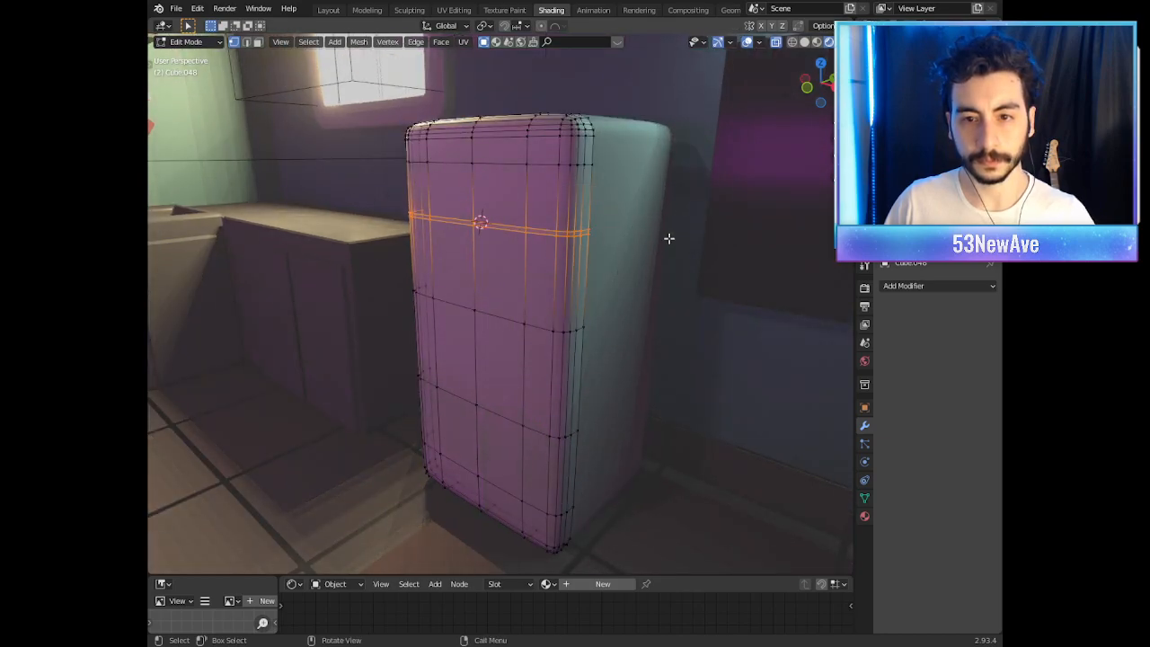
scroll(618, 152, "up", 1)
key("s")
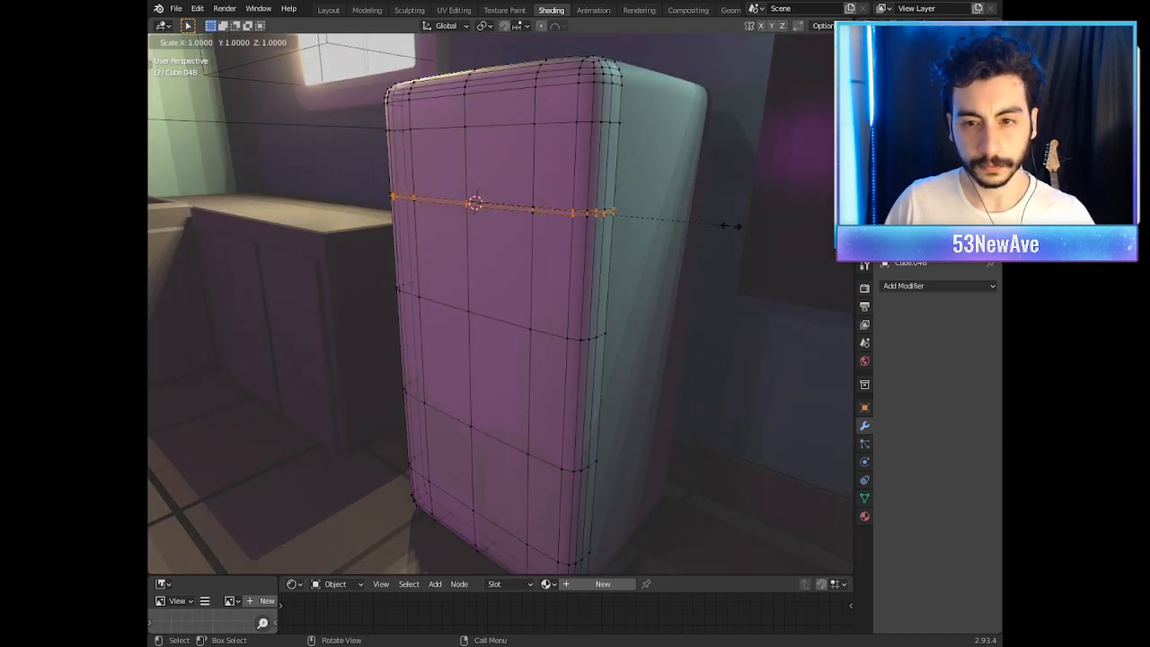
key("shift+z")
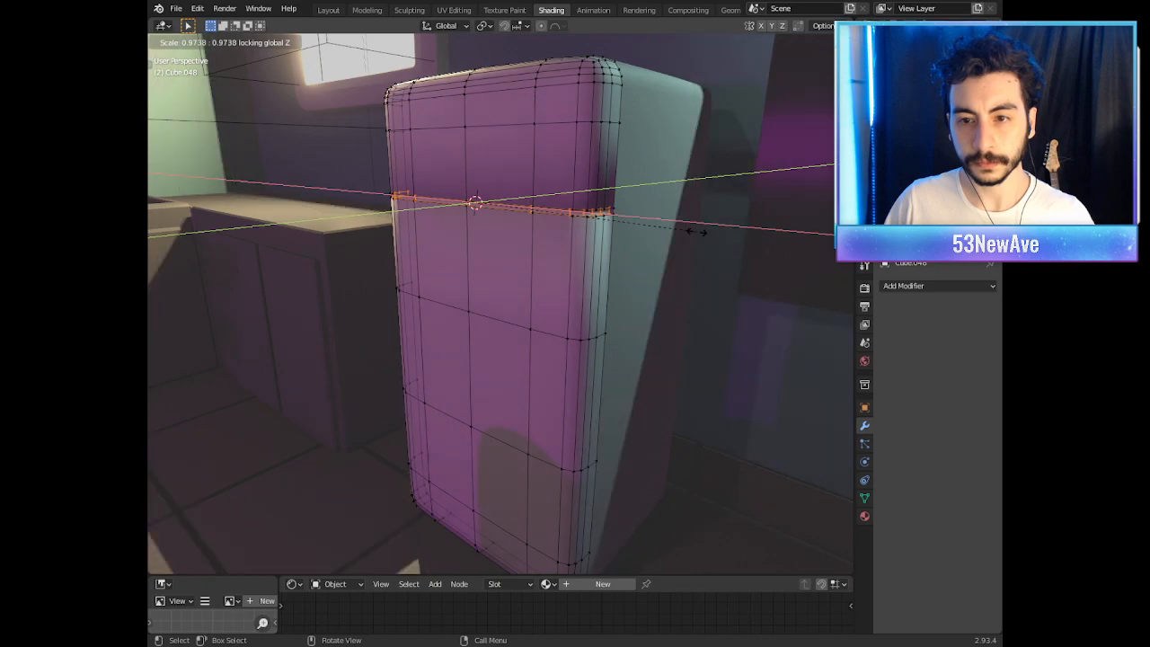
key("shift+z")
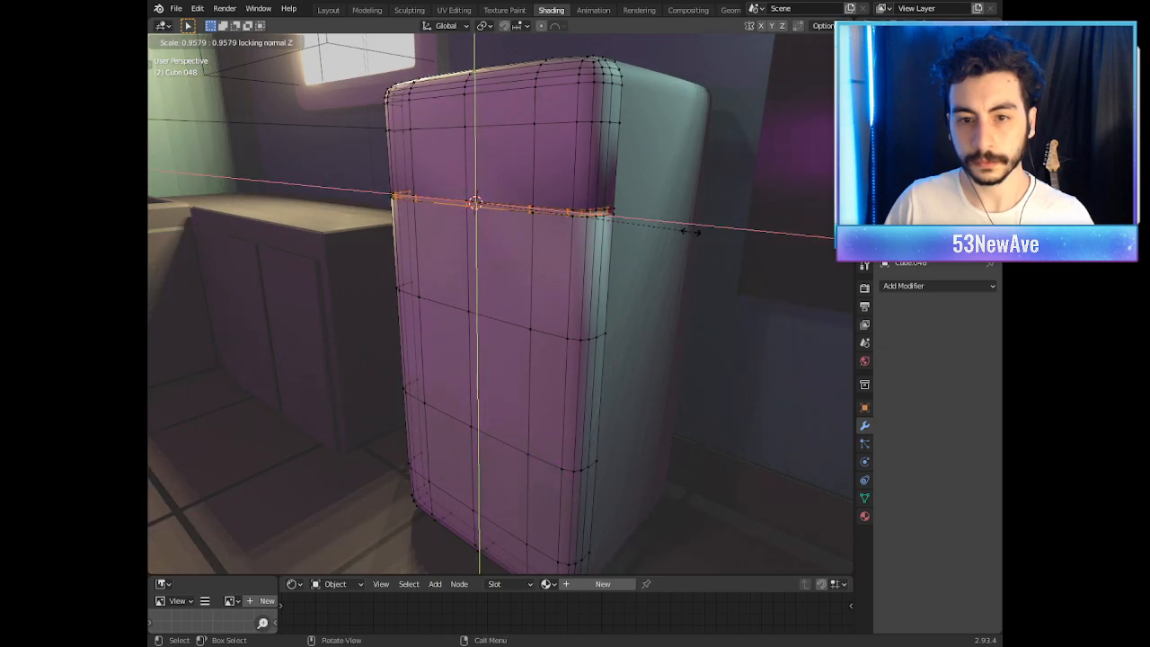
left_click(692, 232)
Step: Flatten the inset strip along the global Z axis to about 0.53 of its height
key("s")
key("z")
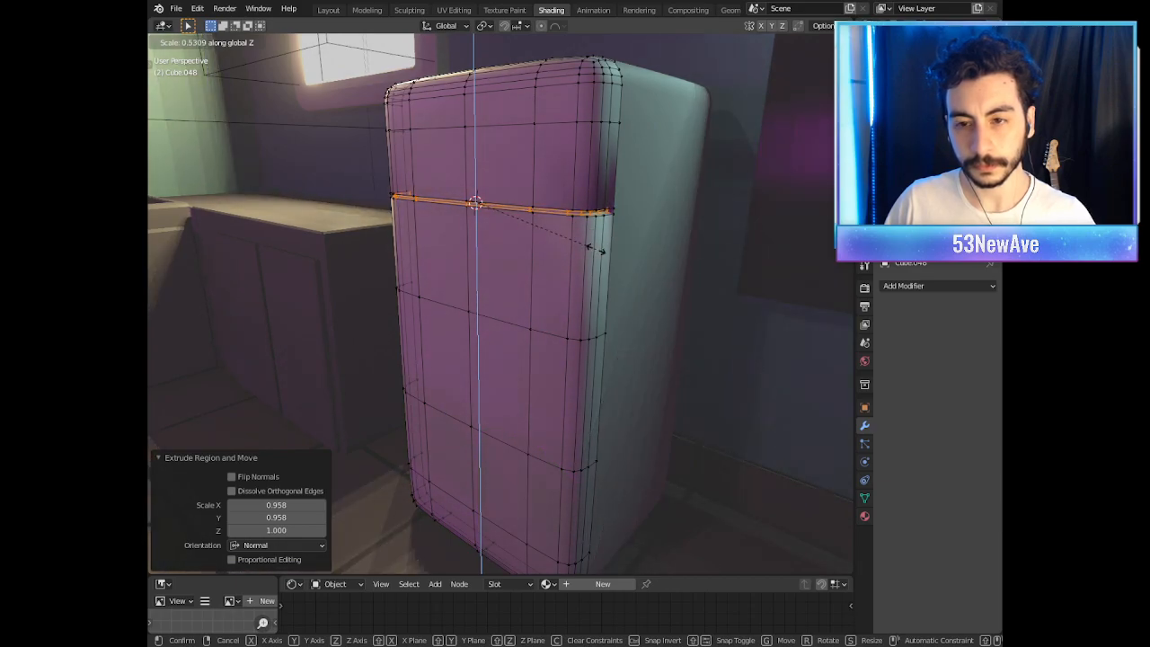
left_click(596, 249)
middle_click_drag(609, 231, 694, 239)
key("Tab")
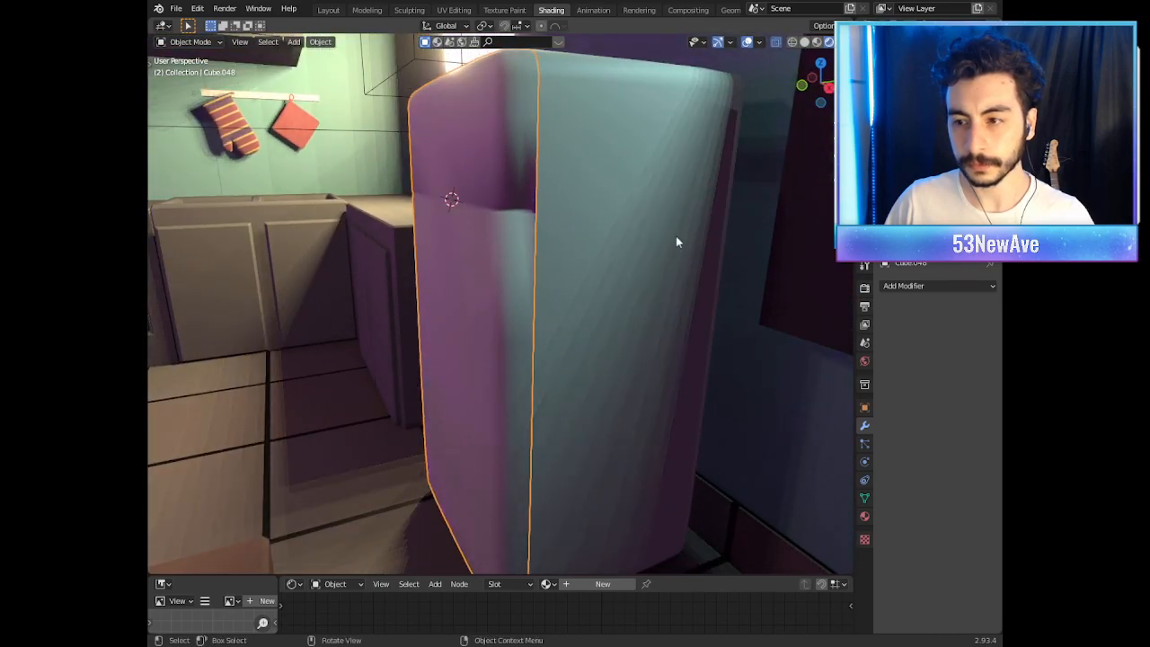
Step: Enable Auto Smooth at 30° for the front section's normals and inspect its shading with and without overlays
left_click(865, 498)
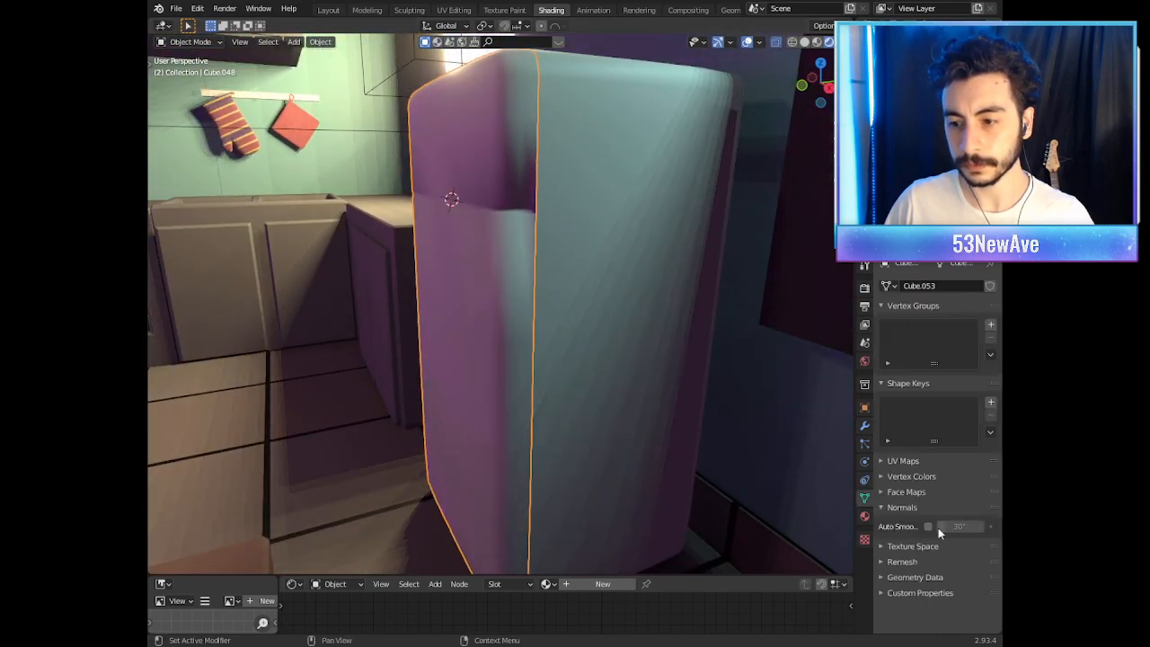
left_click(929, 527)
mouse_move(547, 347)
middle_mouse_down()
mouse_move(560, 351)
mouse_move(562, 320)
mouse_move(619, 333)
mouse_move(599, 344)
mouse_move(647, 288)
mouse_move(724, 267)
mouse_move(657, 270)
middle_mouse_up()
scroll(647, 287, "down", 5)
scroll(614, 232, "up", 2)
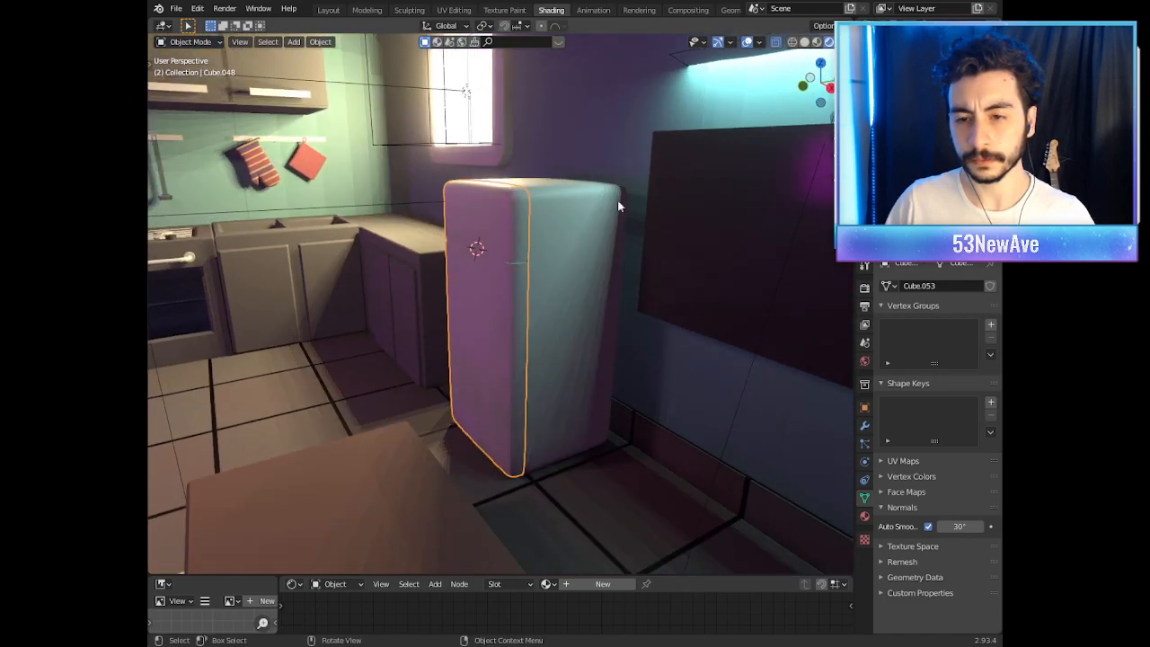
left_click(749, 41)
middle_click_drag(647, 193, 672, 75)
left_click(747, 43)
middle_click_drag(694, 132, 606, 139)
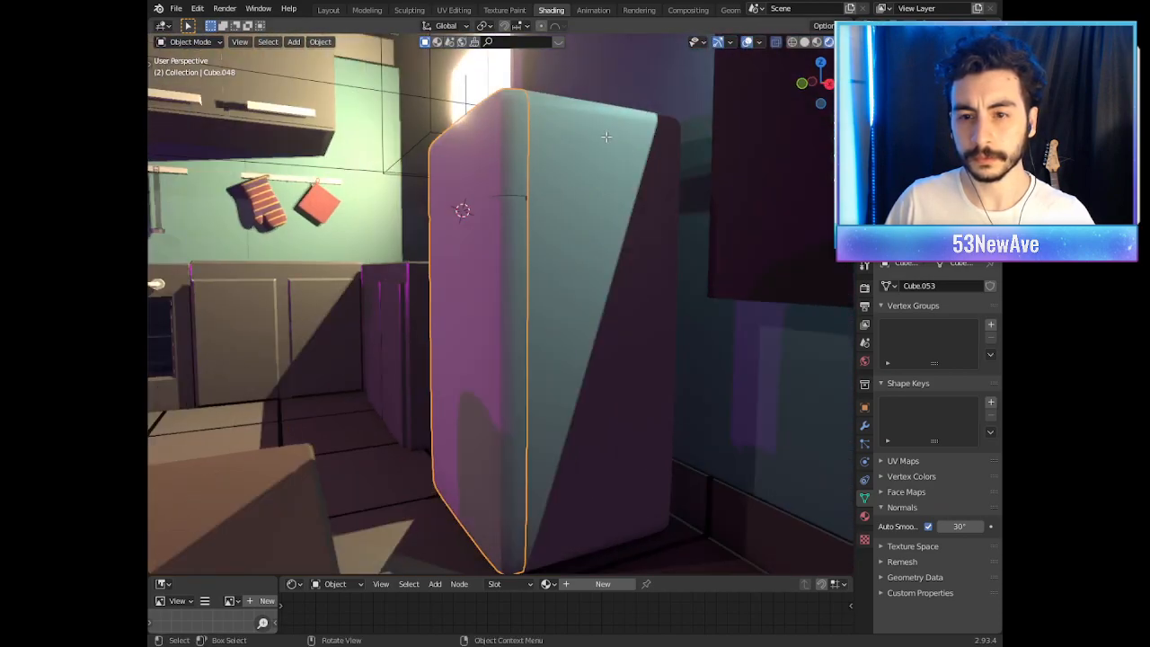
Step: Select the horizontal groove in the front section, move it down slightly along the Z axis, and check its placement
key("Tab")
key("alt+z")
left_click_drag(405, 196, 580, 239)
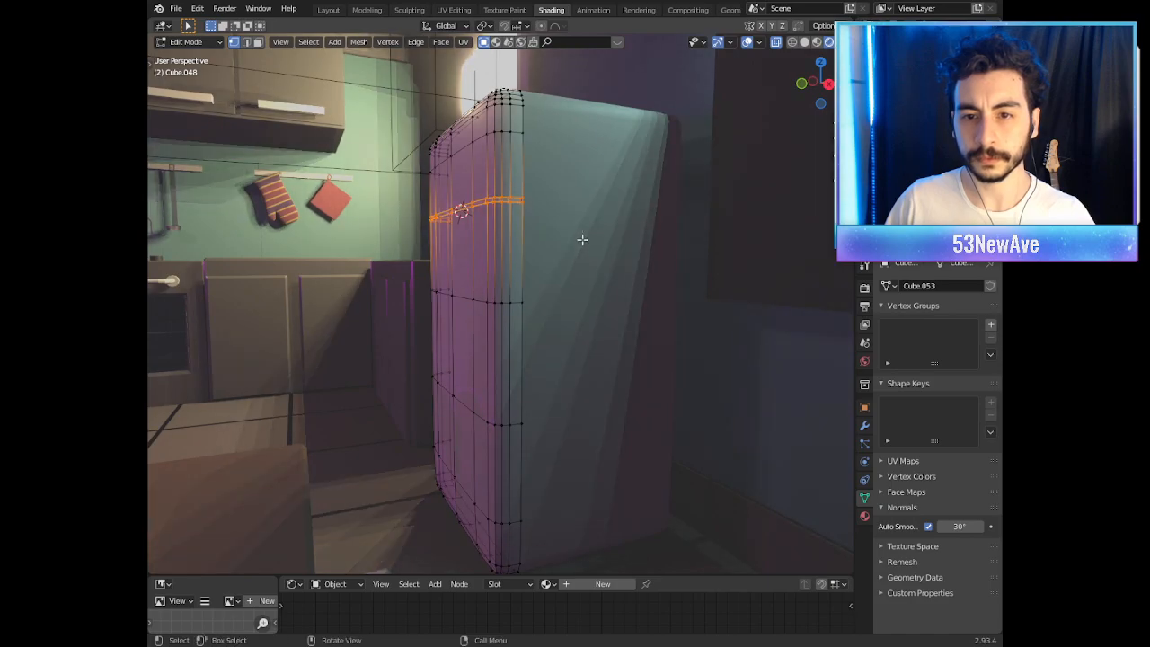
middle_click_drag(580, 239, 609, 243)
key("g")
key("z")
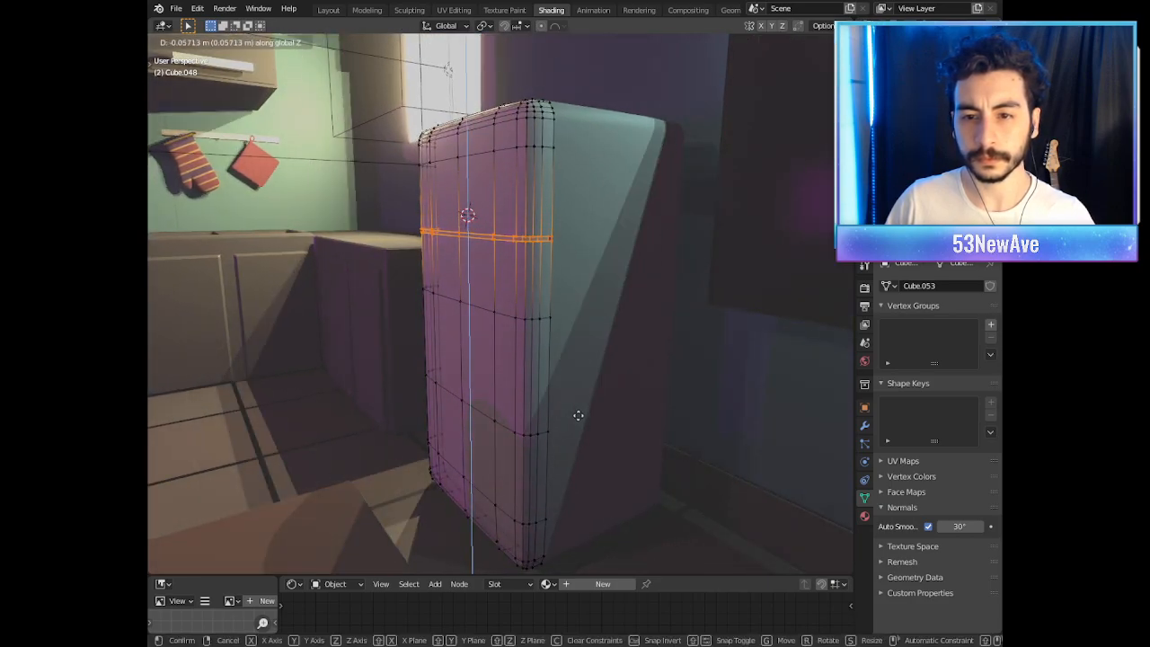
left_click(568, 396)
key("Tab")
middle_click_drag(557, 342, 579, 311)
scroll(580, 322, "up", 3)
key("Tab")
scroll(583, 323, "up", 3)
key("Tab")
scroll(580, 312, "down", 3)
Step: Select the horizontal edge loop near the bottom of the front section and bevel it with a width of 0.00662 m
key("Tab")
scroll(573, 385, "up", 3)
middle_click_drag(551, 359, 522, 462)
left_click_drag(518, 462, 389, 377)
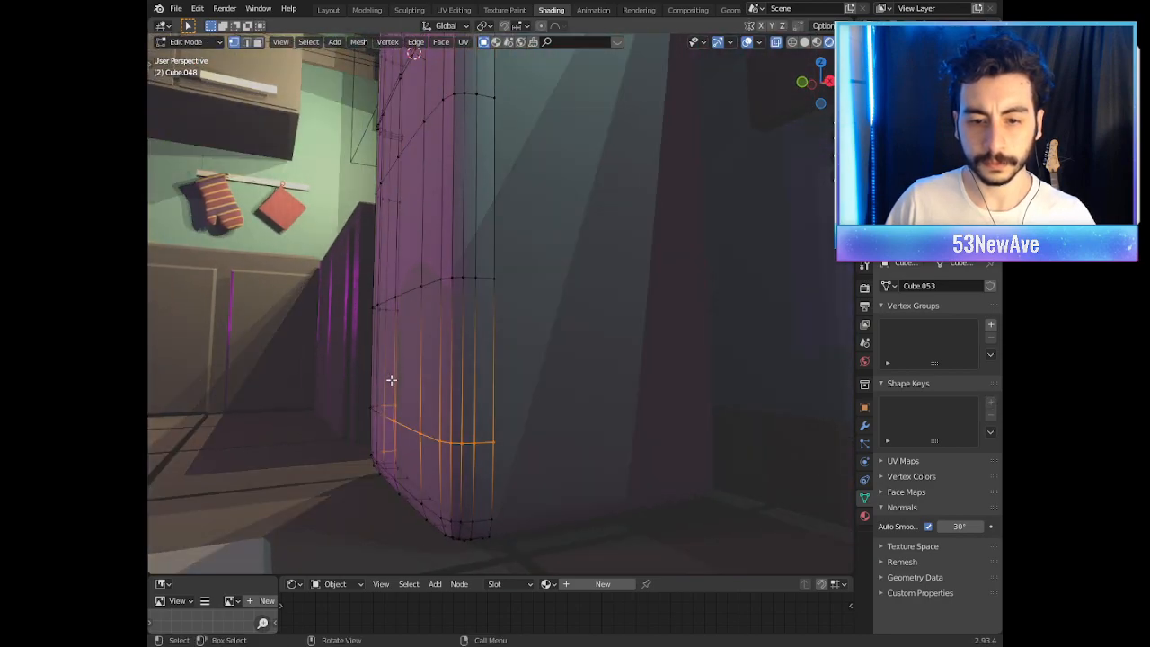
middle_click_drag(388, 377, 384, 380)
left_click_drag(482, 381, 513, 395)
middle_click_drag(513, 395, 515, 396)
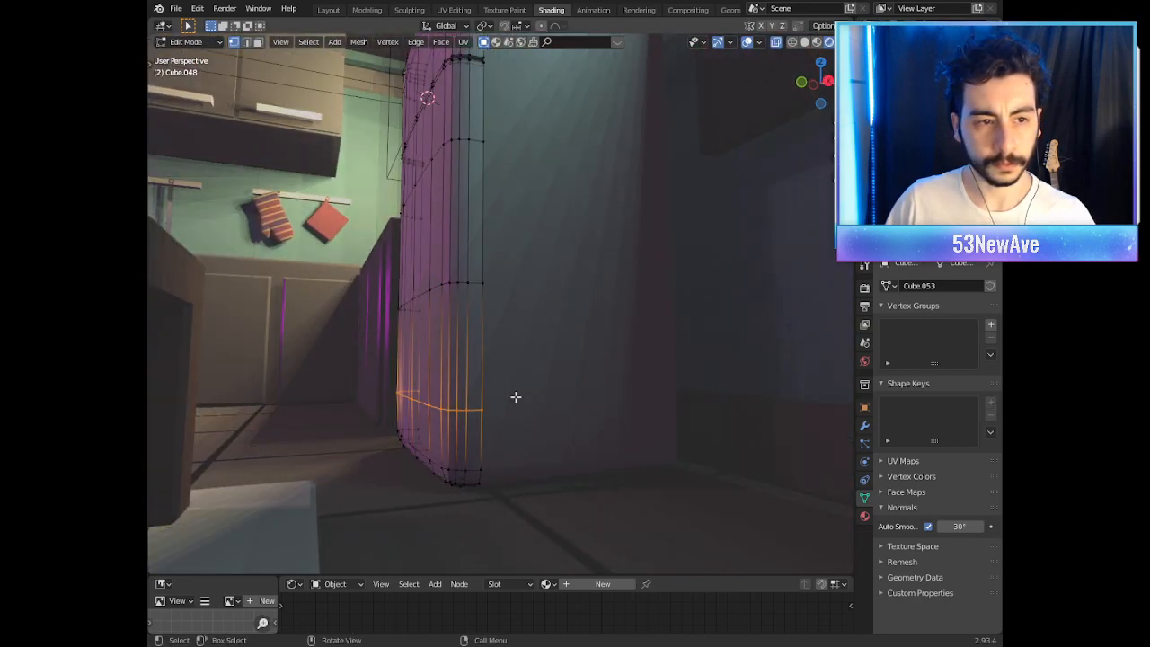
key("ctrl+b")
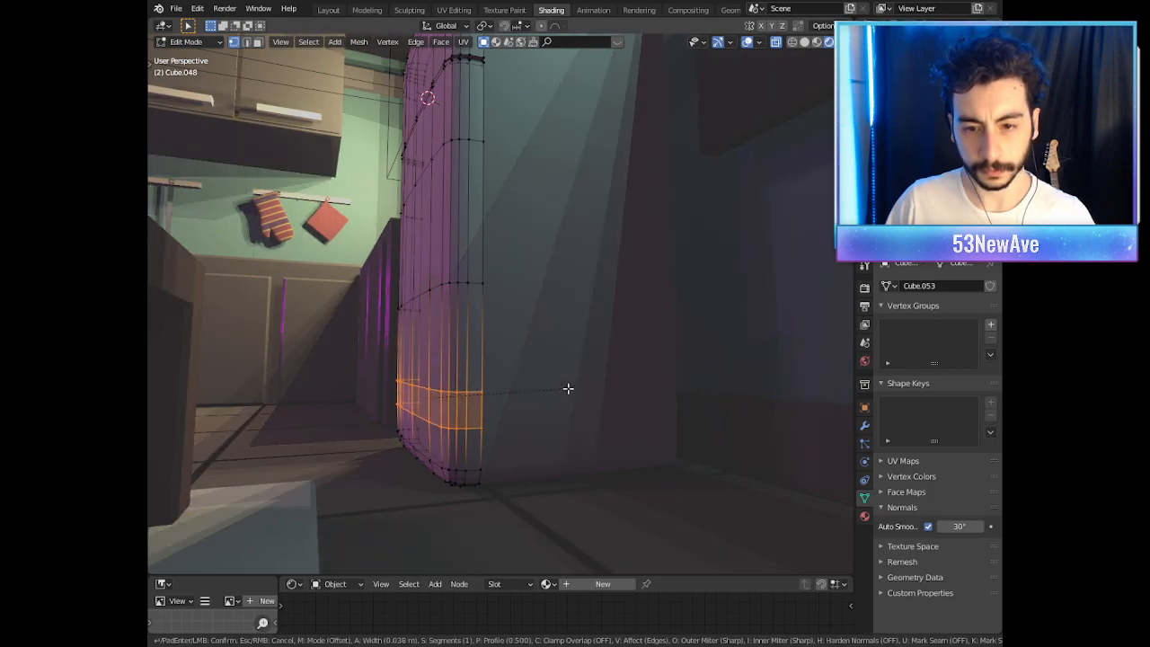
left_click(493, 400)
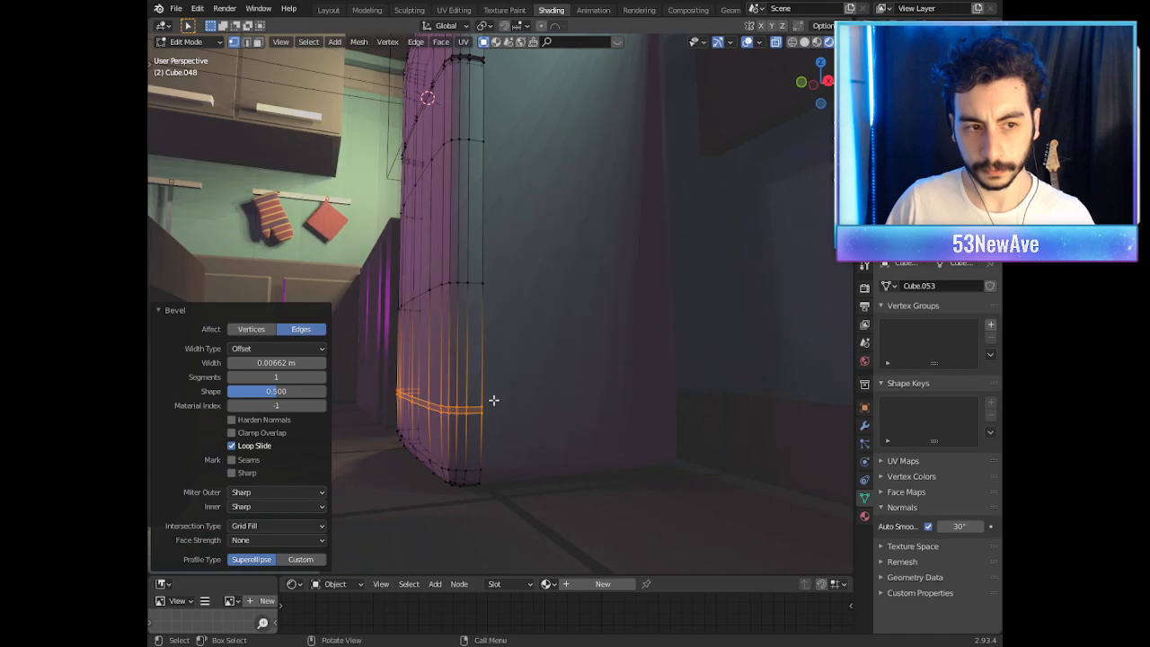
Step: Lower the bevelled edge band near the bottom of the fridge front by about 0.074 m along the global Z axis
key("g")
key("z")
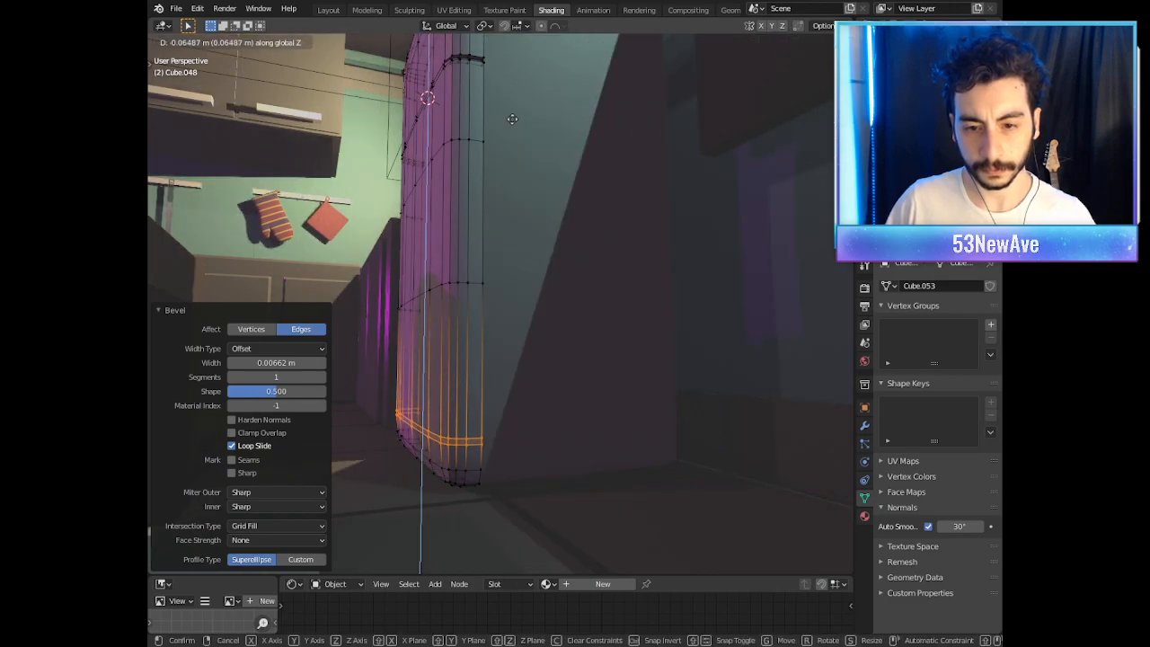
left_click(512, 143)
Step: Scale the lower band to 0.908 along Z, and shrink it horizontally to about 0.95 with Z locked to form a groove
middle_click_drag(509, 234, 615, 311)
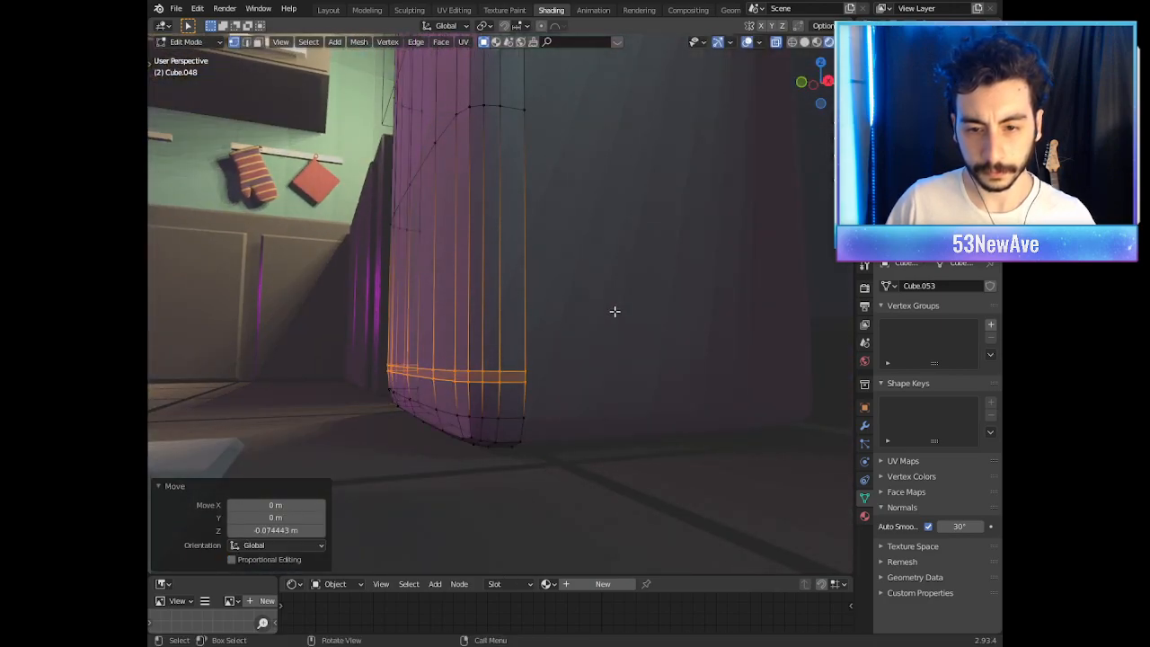
key("s")
key("z")
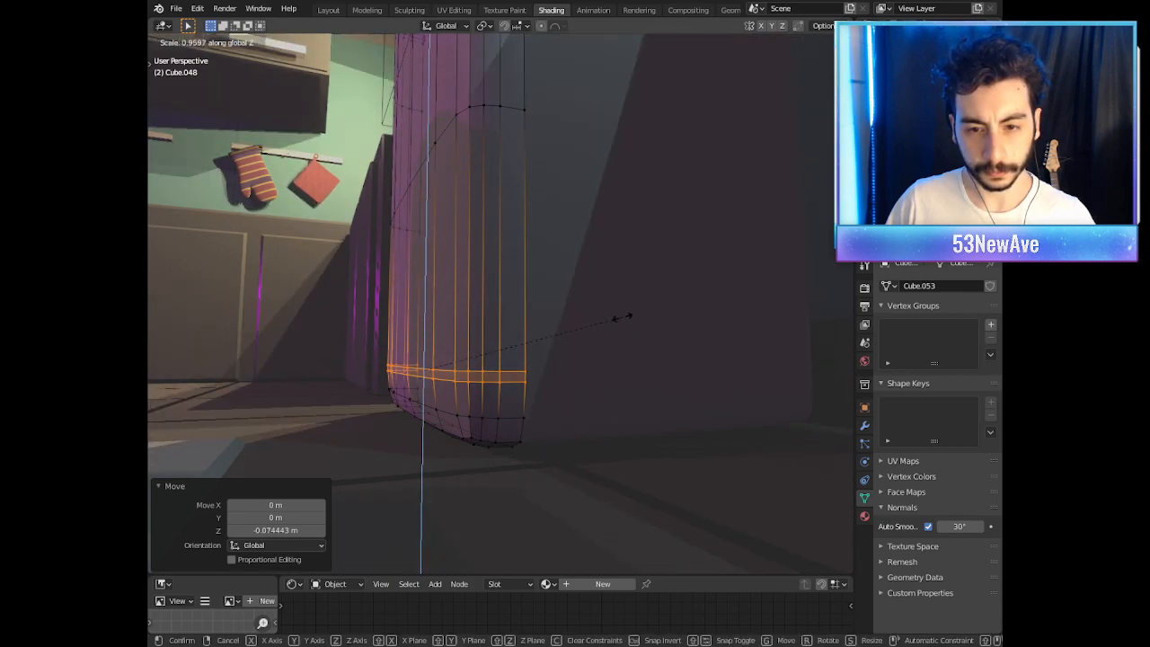
left_click(632, 307)
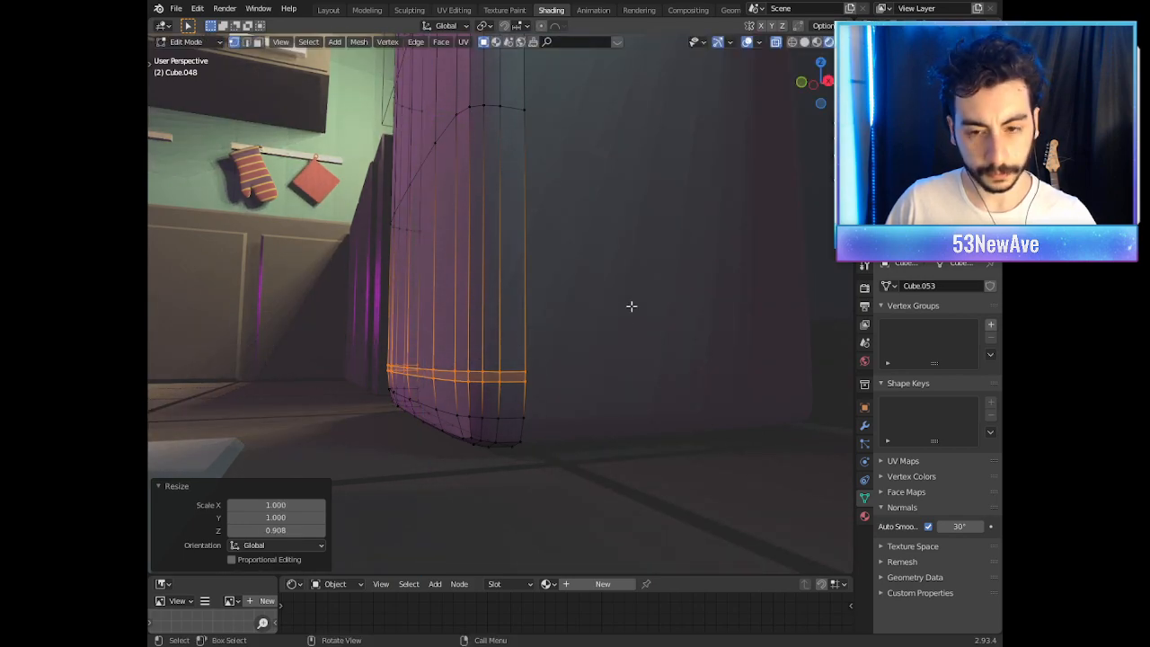
key("s")
key("shift+z")
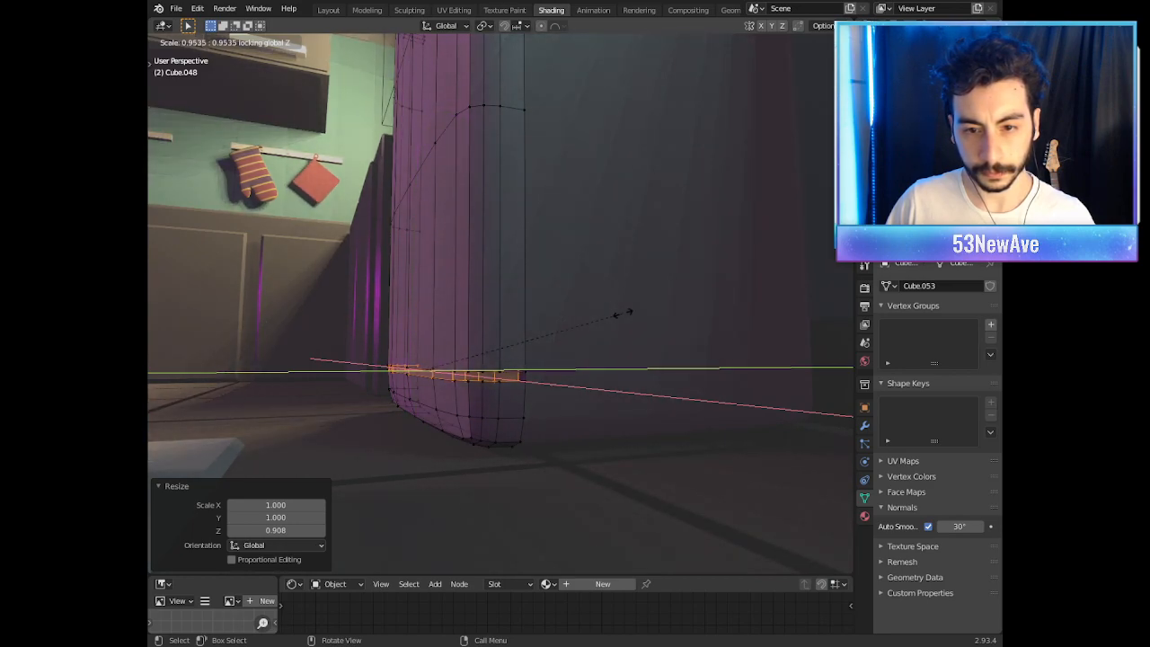
left_click(624, 314)
Step: Examine the lower groove and overall shading of the fridge front in Object Mode with and without overlays
key("Tab")
middle_click_drag(624, 314, 529, 338)
scroll(529, 338, "down", 6)
middle_click_drag(529, 261, 530, 304, "shift")
left_click(749, 42)
mouse_move(575, 179)
middle_mouse_down()
mouse_move(695, 185)
mouse_move(575, 184)
middle_mouse_up()
scroll(588, 184, "up", 4)
left_click(748, 42)
scroll(575, 184, "up", 1)
middle_click_drag(575, 183, 581, 252, "shift")
Step: Snap the 3D cursor to the selected geometry at the middle of the fridge front's upper groove
key("Tab")
scroll(580, 253, "up", 4)
key("shift+s")
key("2")
key("Tab")
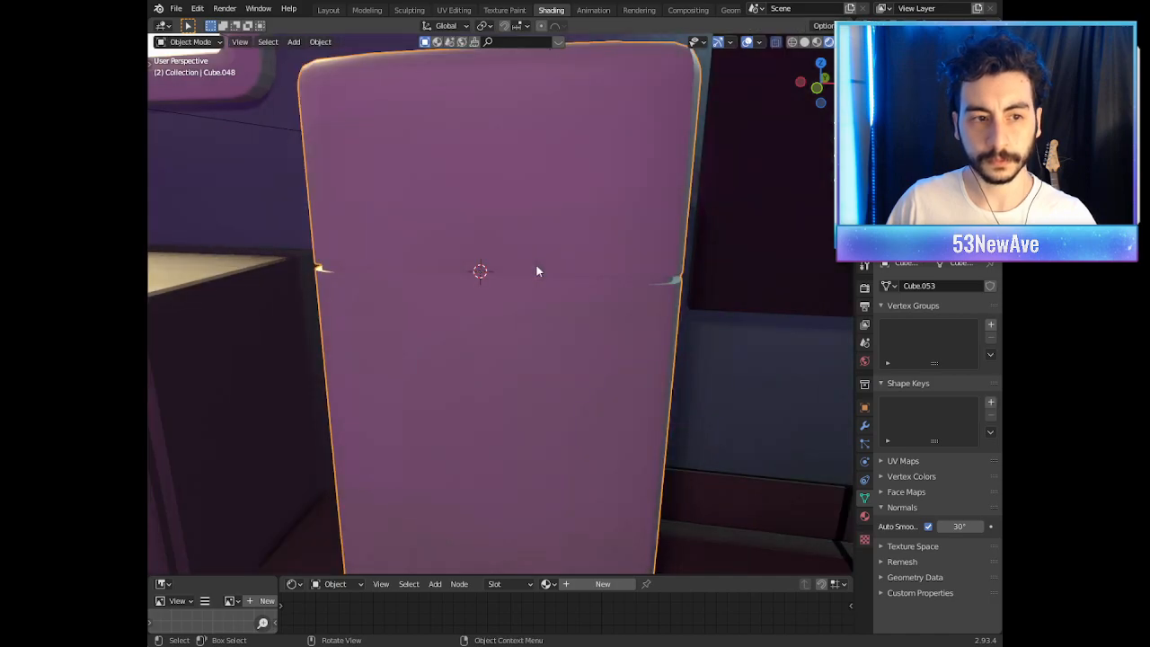
Step: Duplicate a horizontal edge of the upper groove, raise the copy along Z, and extrude it down about 0.022 m into a strip
scroll(535, 270, "down", 2)
key("Tab")
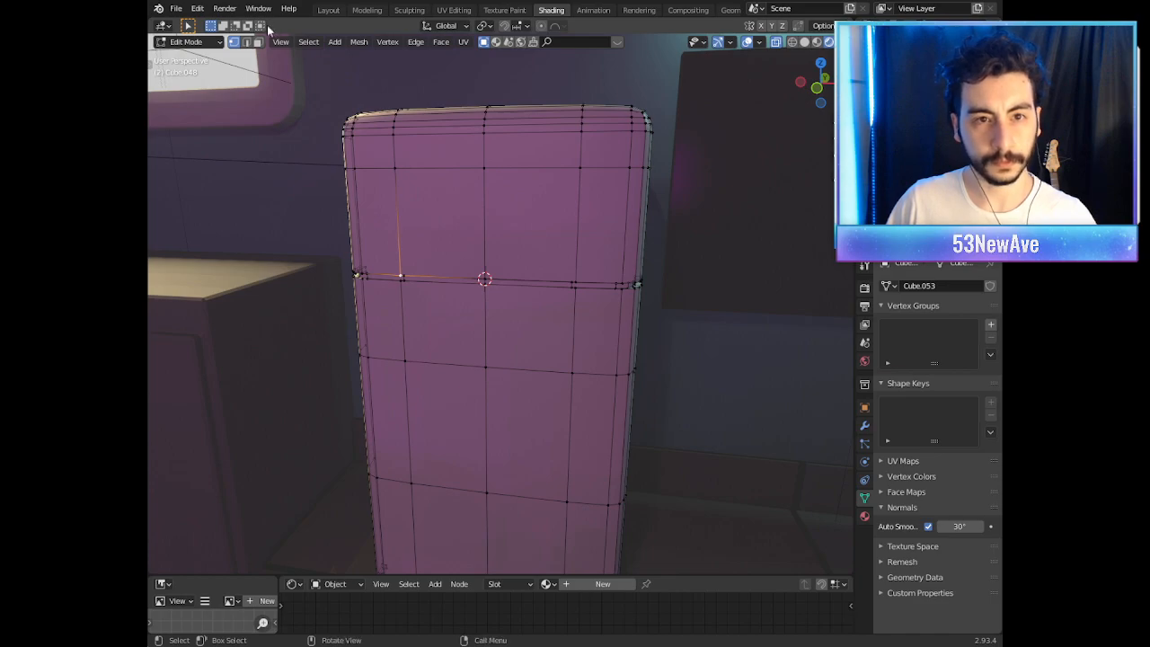
scroll(448, 270, "up", 1)
mouse_move(437, 261)
middle_mouse_down()
mouse_move(431, 207)
mouse_move(428, 252)
middle_mouse_up()
scroll(460, 240, "up", 2)
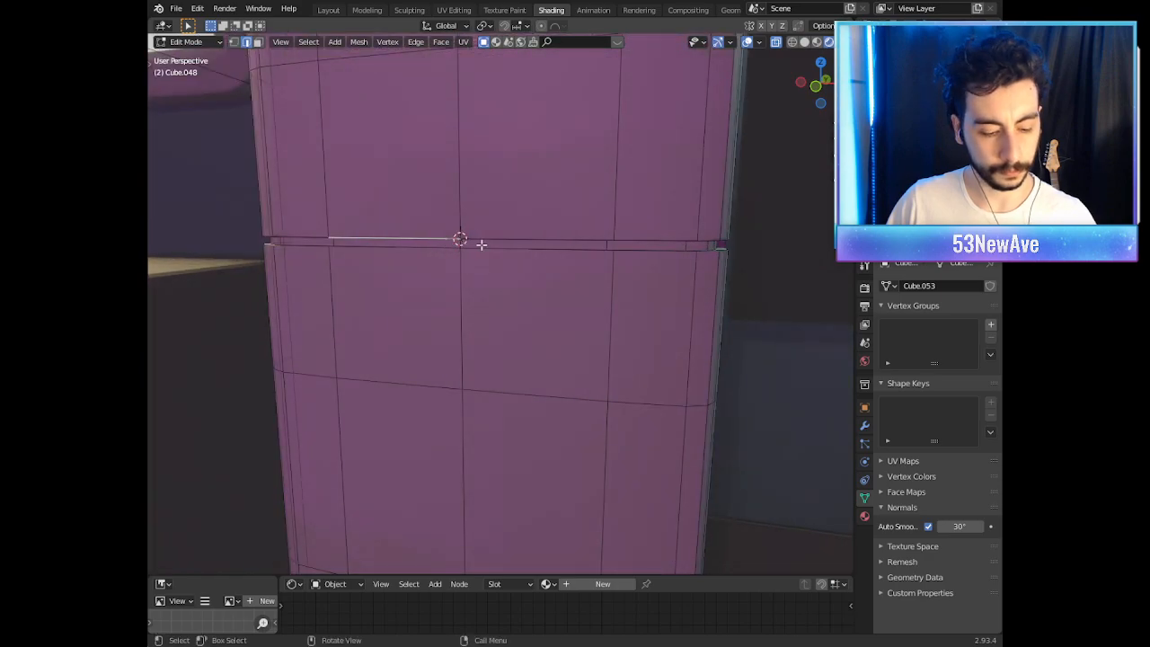
key("g")
key("z")
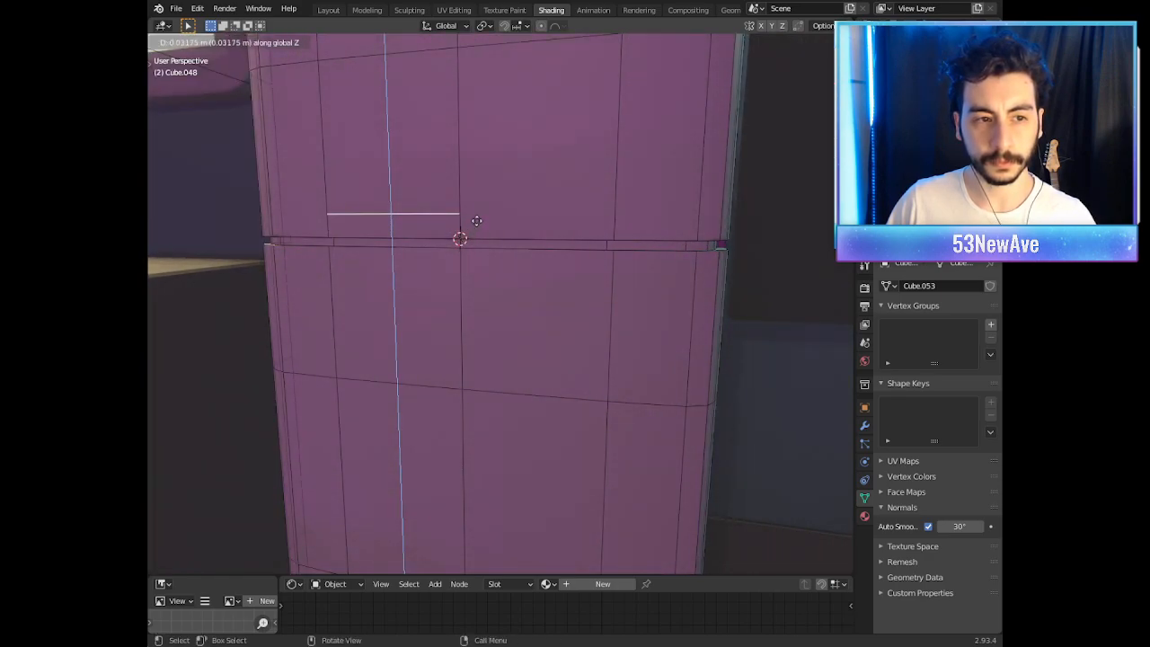
left_click(478, 179)
key("g")
key("z")
left_click(469, 195)
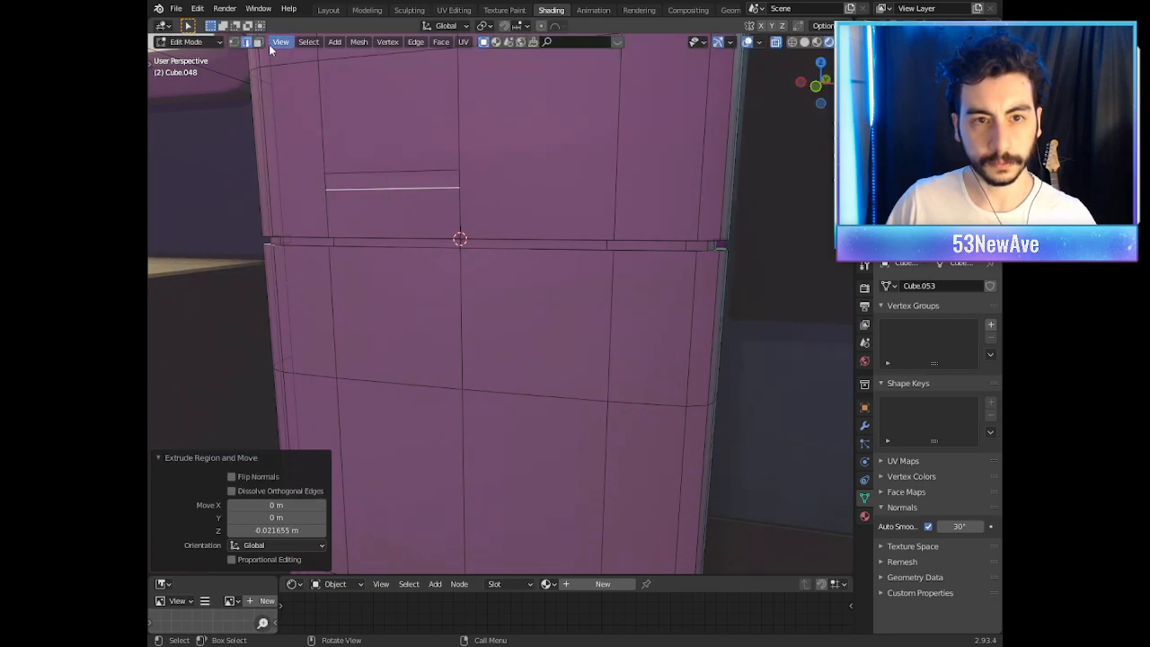
Step: Extrude the strip's face about 0.026 m along its normal to form a handle block above the groove
left_click(427, 183)
middle_click_drag(427, 182, 519, 205)
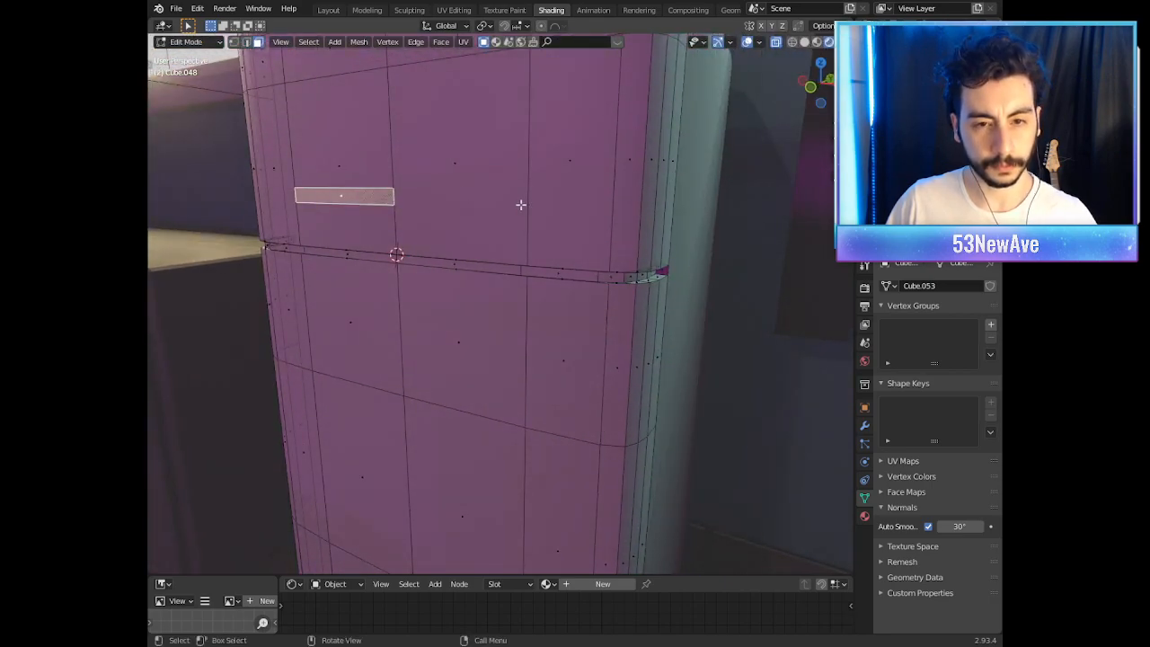
key("e")
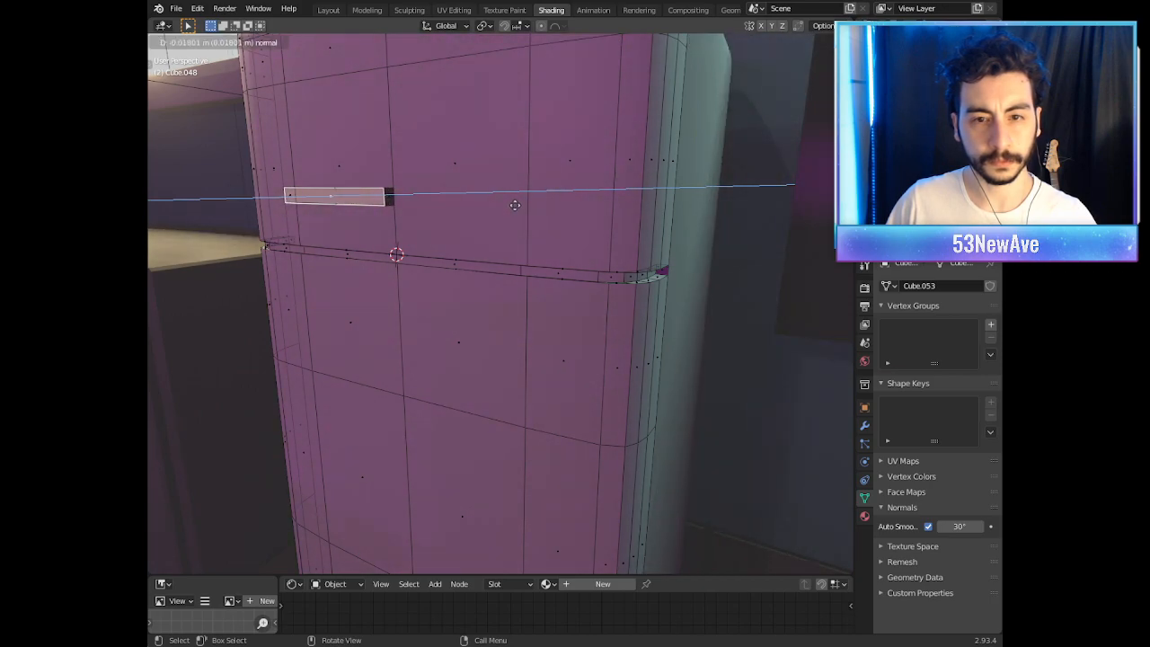
left_click(514, 213)
scroll(513, 213, "down", 5)
middle_click_drag(513, 213, 580, 258)
scroll(542, 257, "up", 4)
scroll(514, 280, "up", 2)
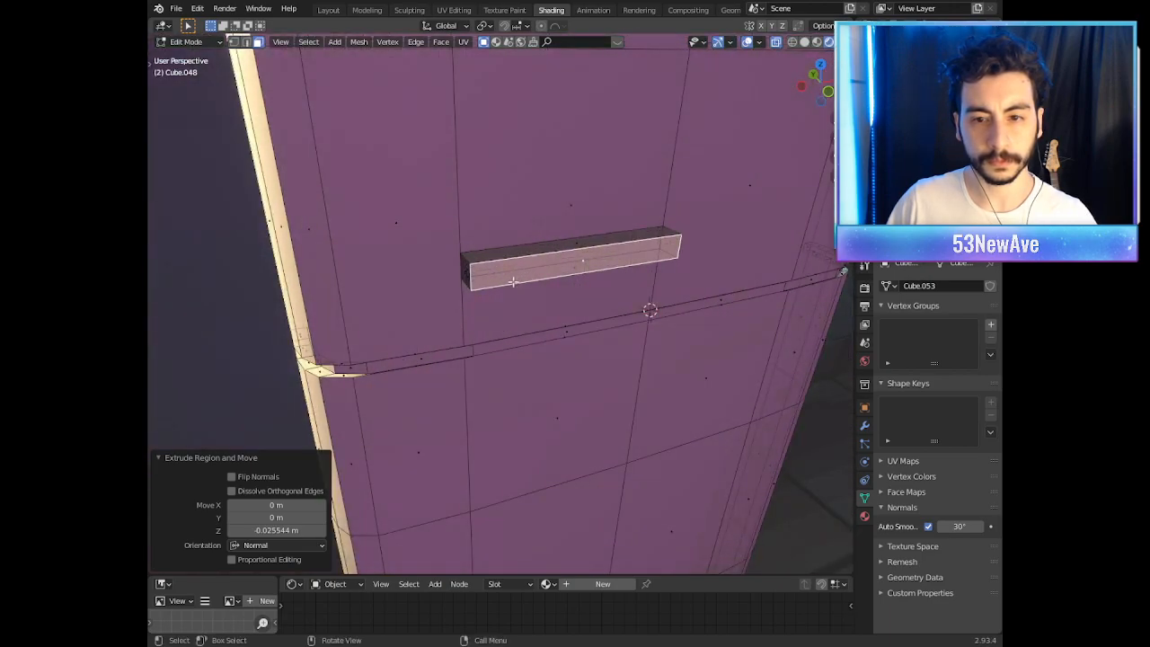
Step: Move the handle block's end face nearest the kitchen counter by about -0.063 m along the global X axis
left_click(468, 272)
scroll(467, 272, "down", 5)
key("g")
key("y")
right_click(636, 273)
key("g")
key("x")
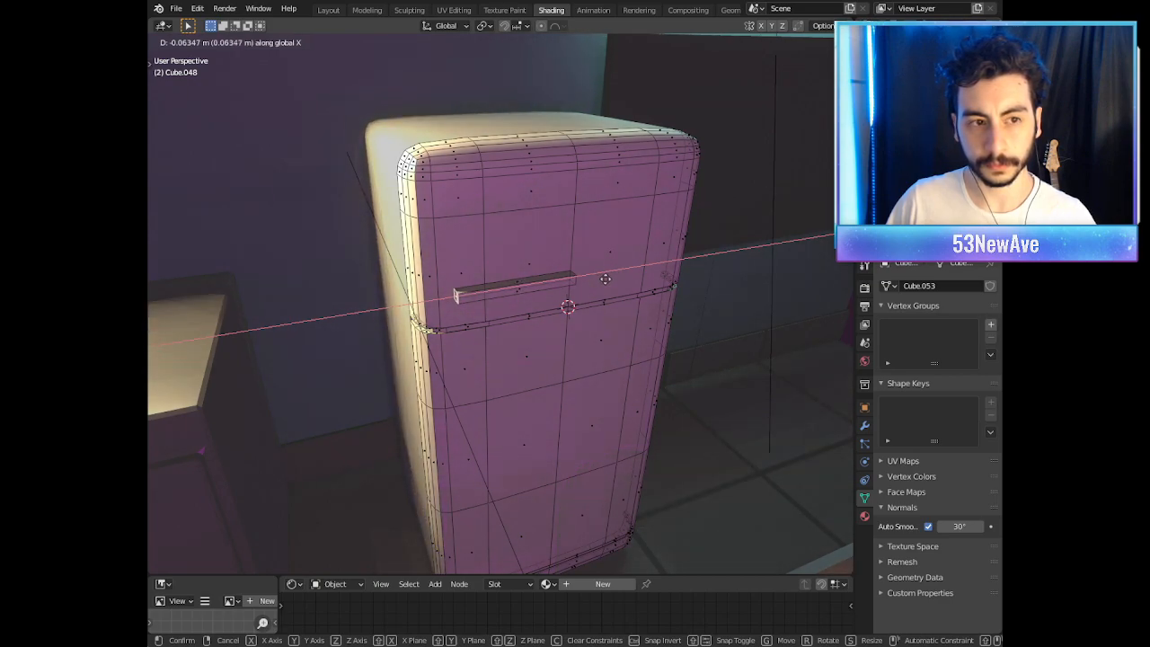
left_click(605, 280)
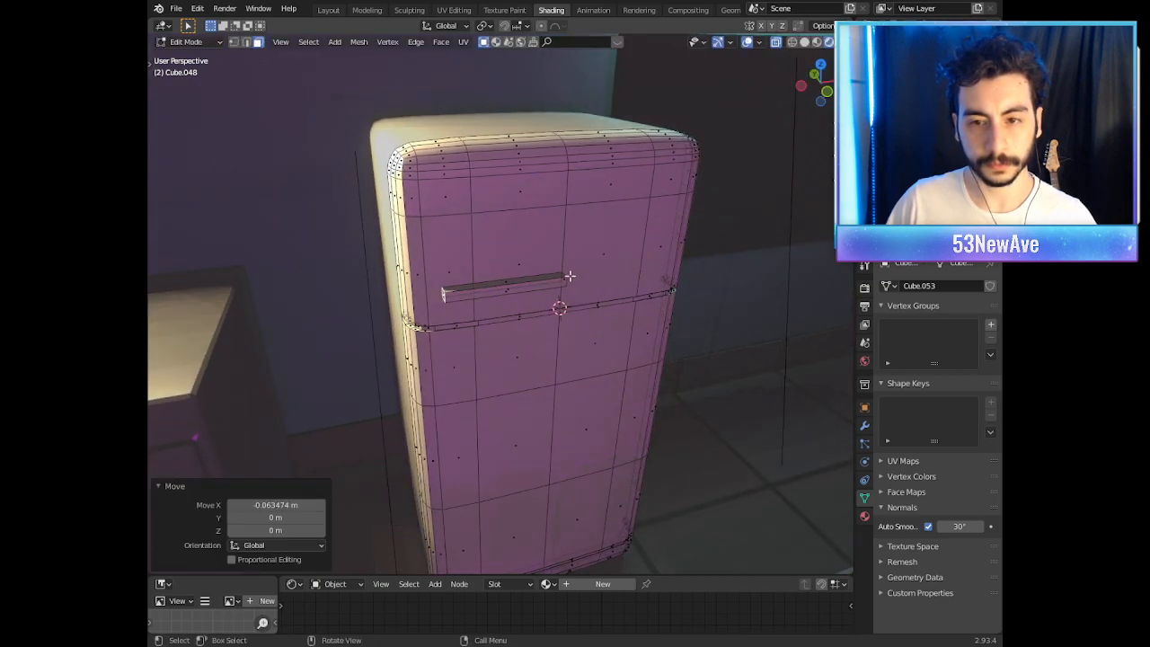
Step: Shorten the handle block by moving its opposite end face about -0.13 m along the global X axis
key("g")
key("x")
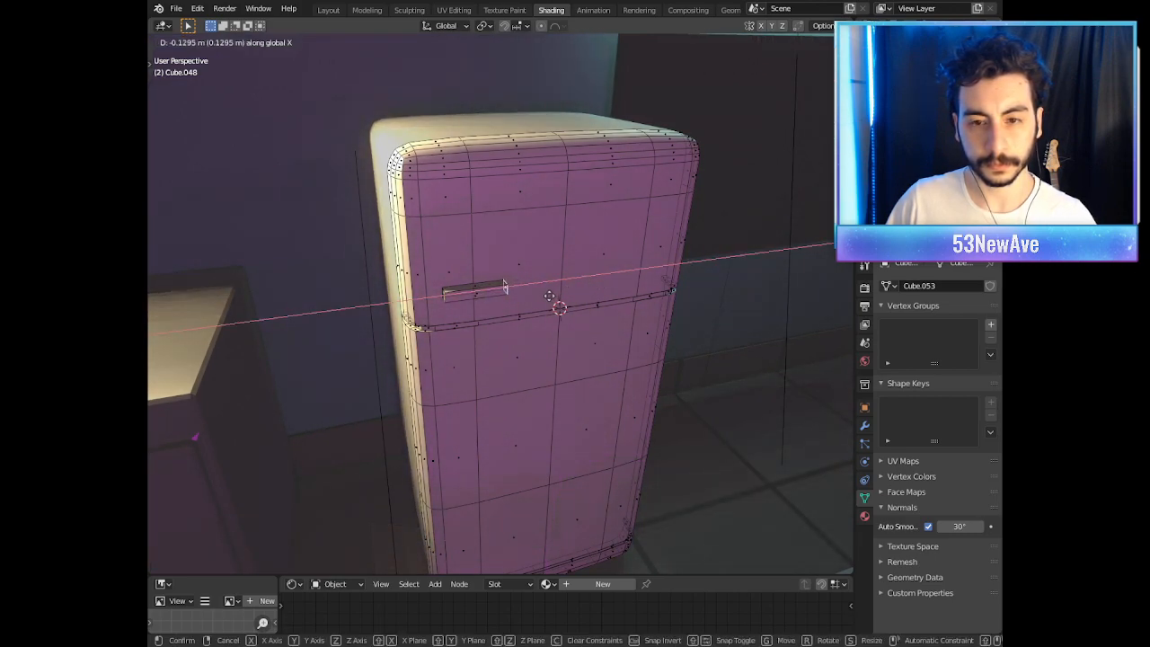
left_click(546, 297)
middle_click_drag(537, 294, 336, 262)
scroll(411, 296, "up", 4)
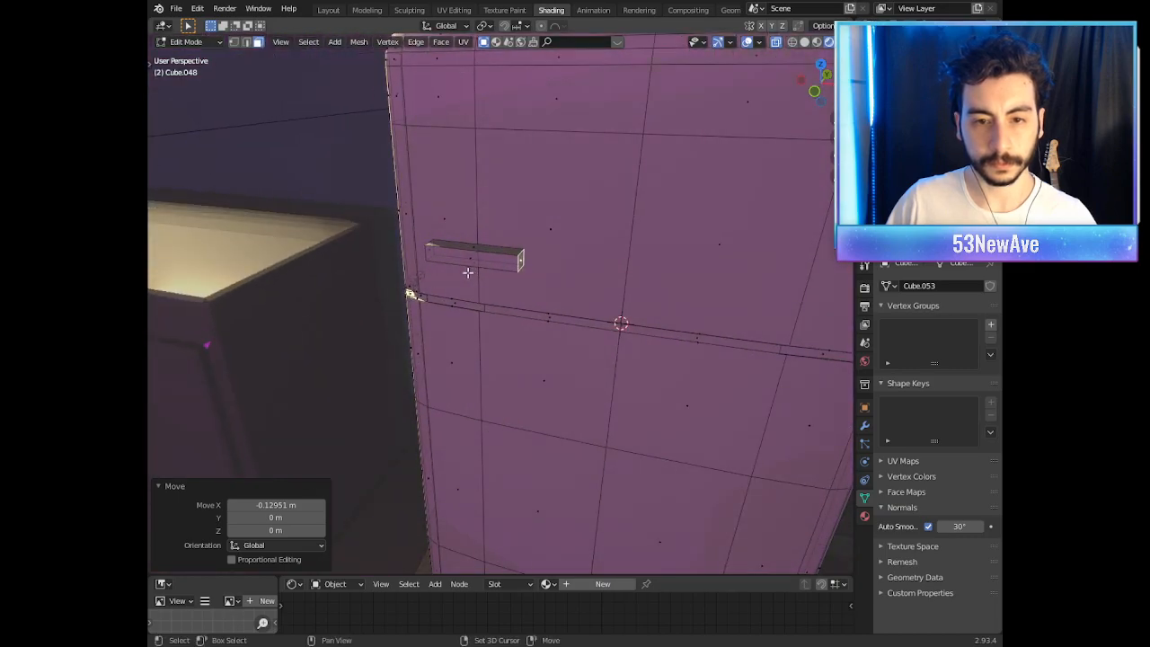
Step: Snap the 3D cursor to the selected faces of the shortened handle block
middle_click_drag(411, 296, 388, 291)
left_click(442, 257)
key("shift+s")
key("2")
middle_click_drag(437, 257, 427, 259)
Step: Select the whole linked handle block, set the pivot point to the 3D cursor, and scale it to 0.461 along Y
key("a")
key("alt+a")
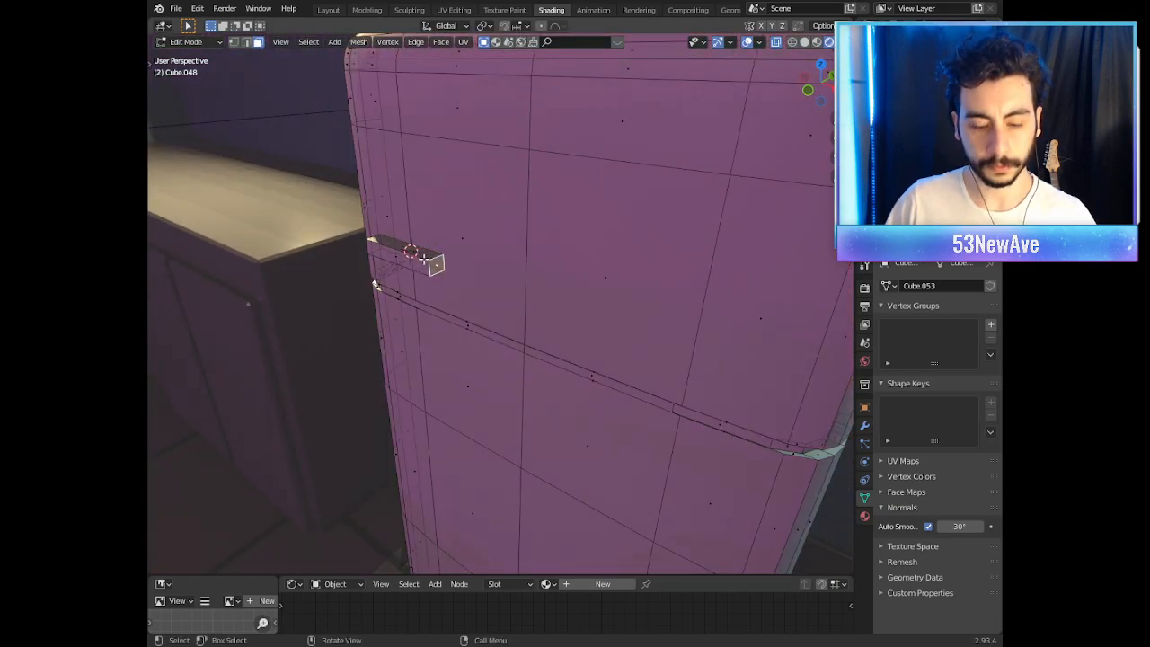
key("l")
left_click(483, 26)
left_click(508, 55)
key("s")
key("y")
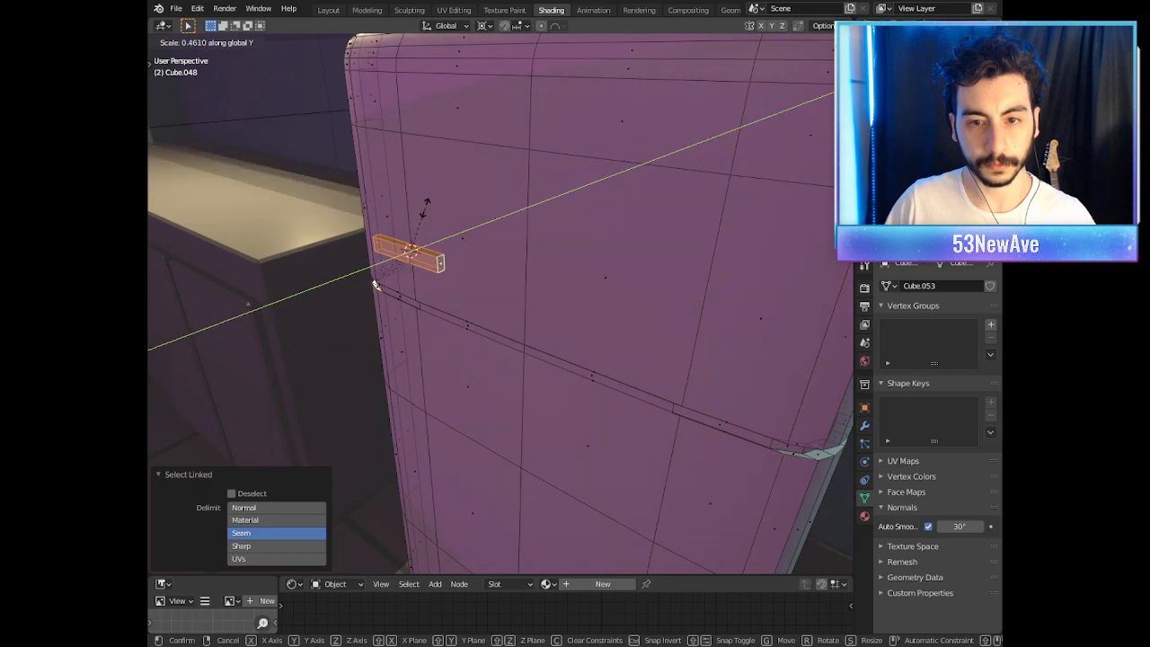
left_click(376, 286)
middle_click_drag(375, 286, 419, 299)
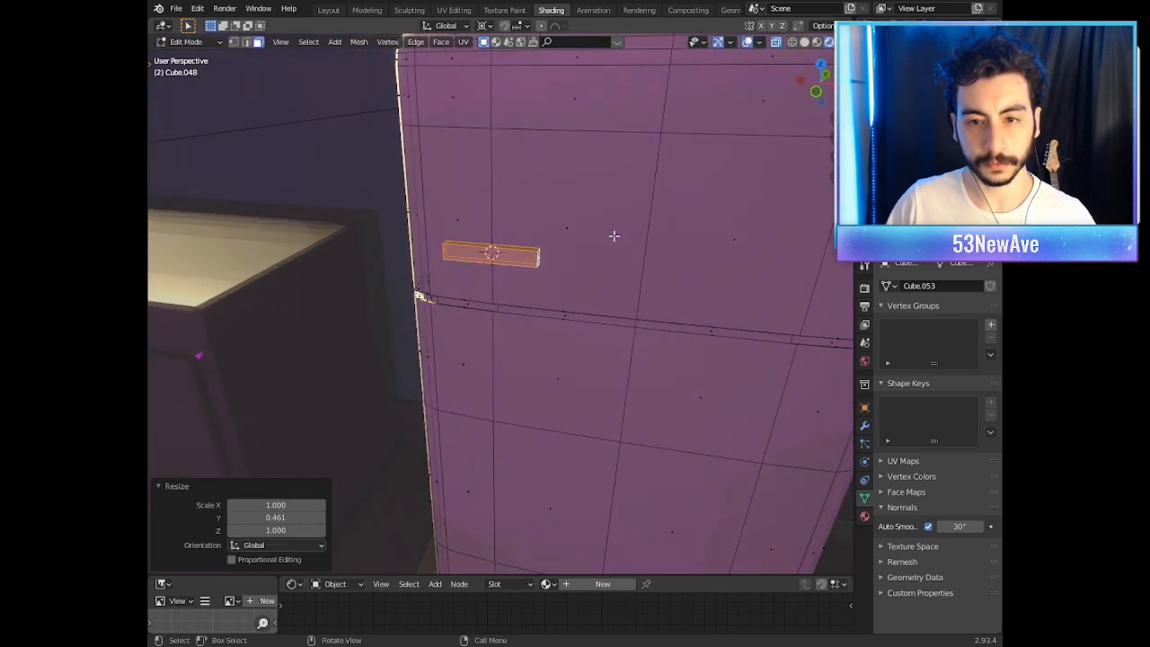
Step: Adjust the handle block's proportions along Z and X, finishing with a 0.709 scale along Z
key("s")
key("z")
left_click(703, 154)
key("s")
key("x")
left_click(631, 164)
key("s")
key("z")
left_click(599, 180)
middle_click_drag(596, 182, 585, 234)
scroll(579, 233, "up", 3)
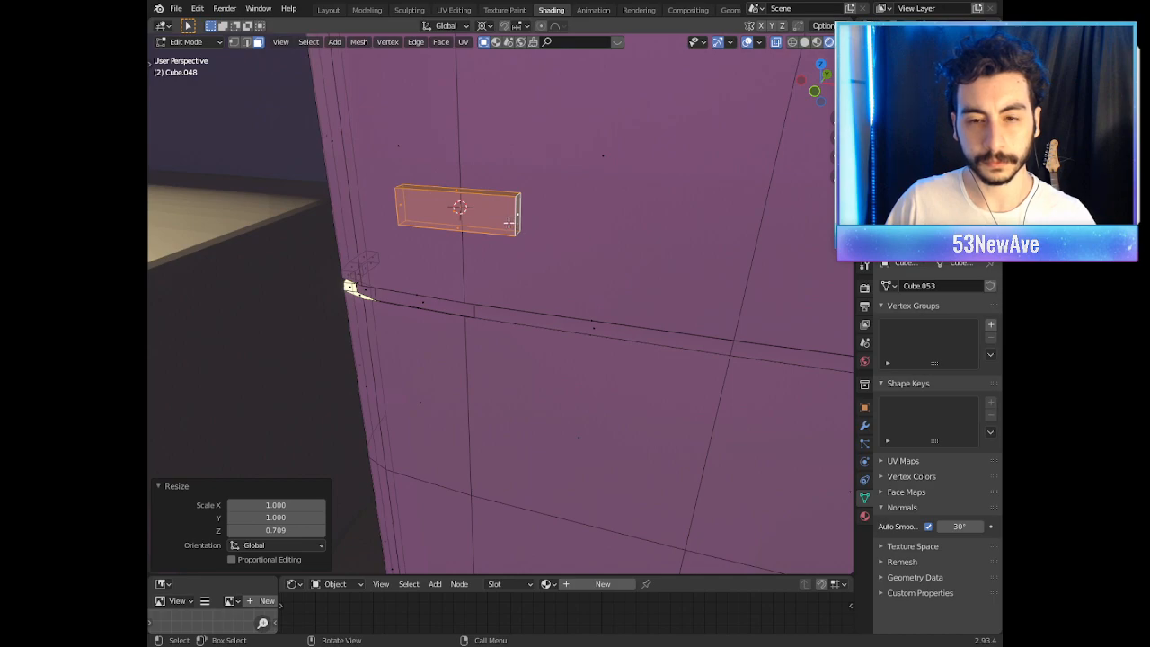
Step: Inset the handle block's front face by about 0.0045 m and extrude it outward about 0.0125 m along Y
left_click(445, 213)
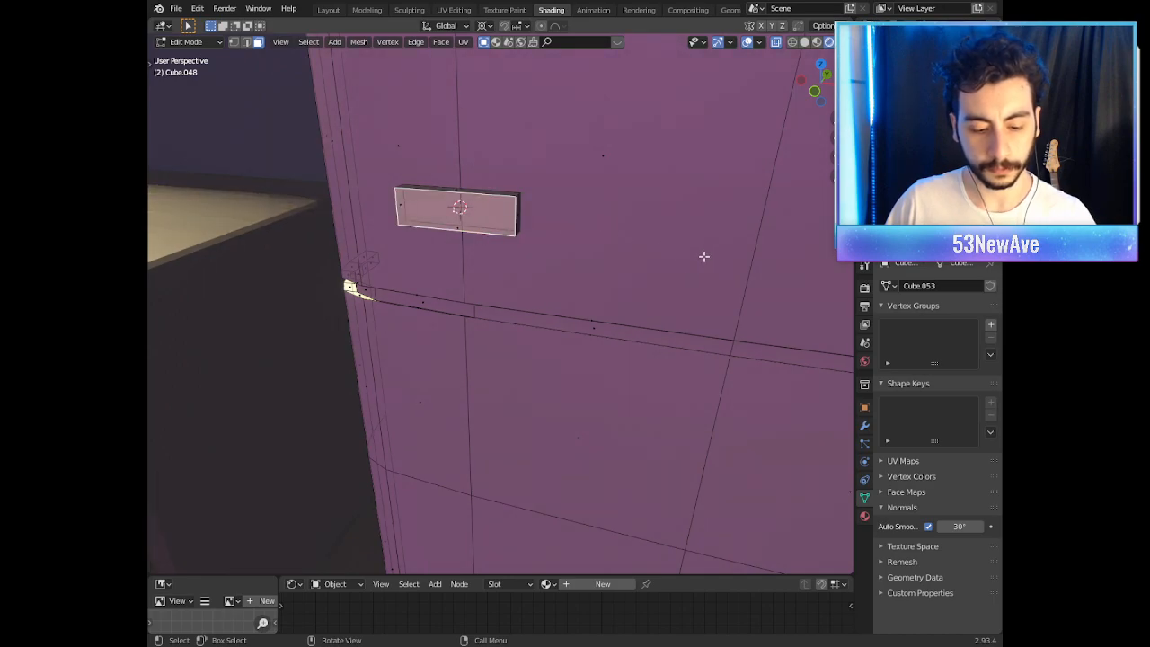
key("i")
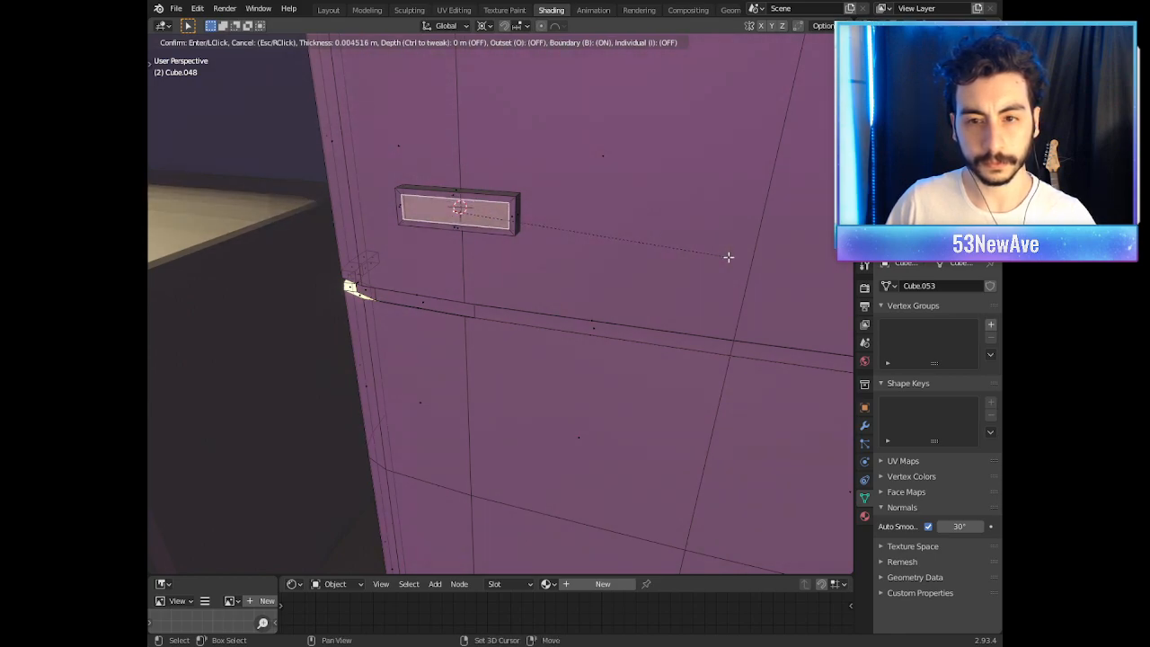
left_click(728, 257)
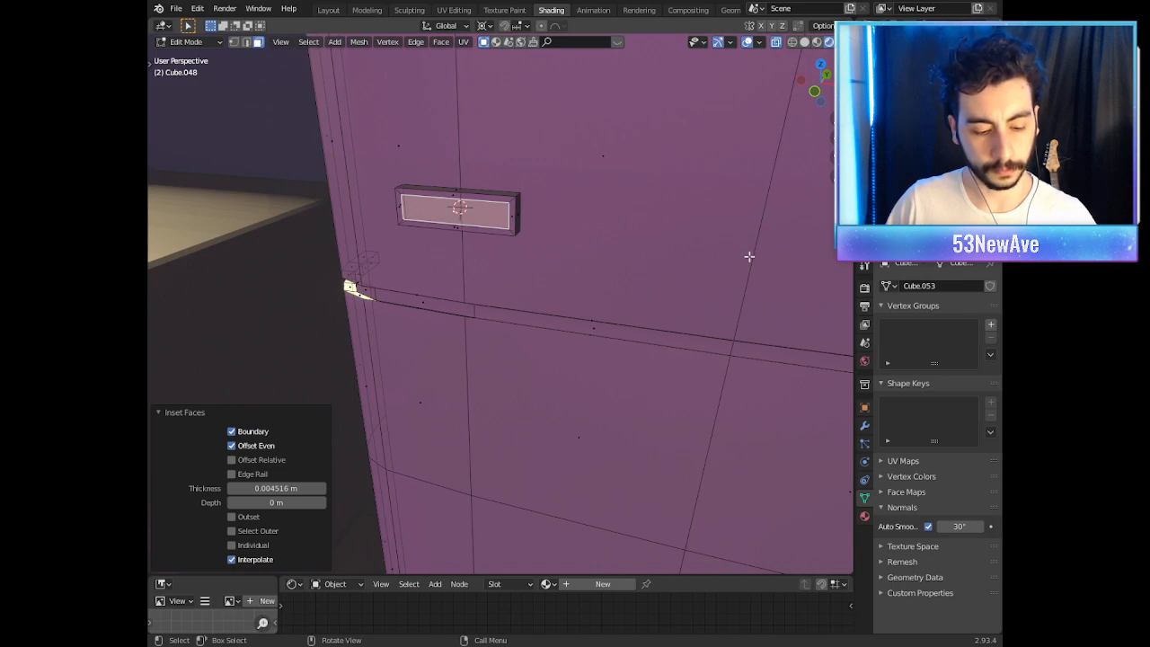
key("g")
key("y")
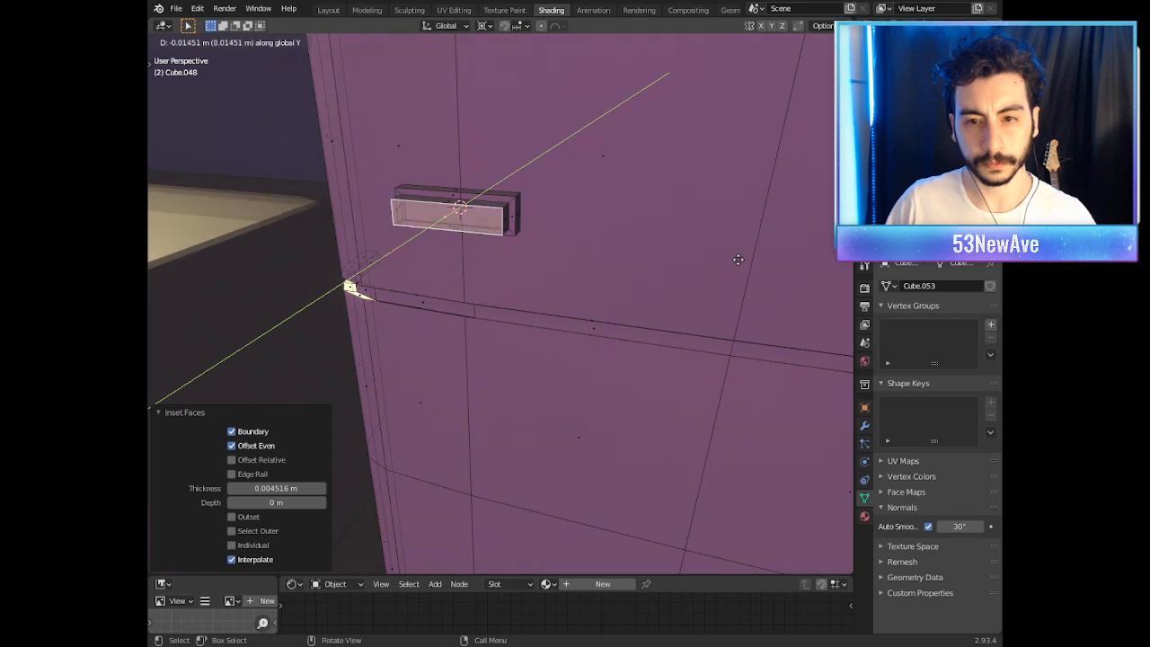
left_click(635, 262)
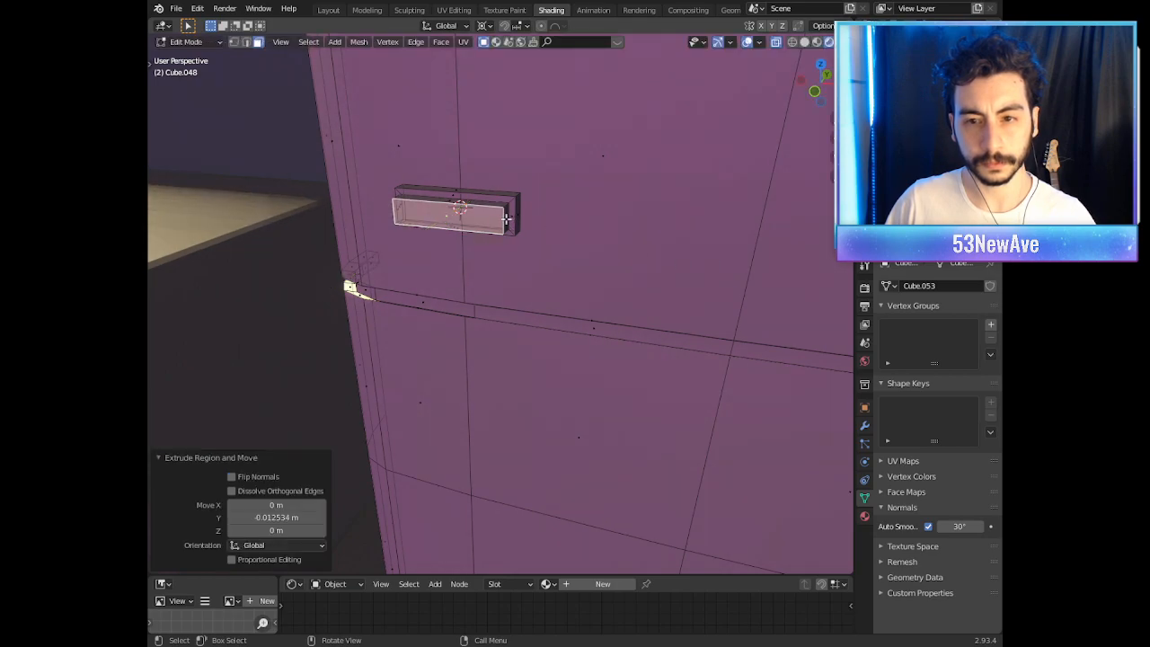
Step: Select the inner end faces of the stepped handle block and move them about -0.023 m along the global X axis
left_click(508, 219)
middle_click_drag(521, 226, 617, 276)
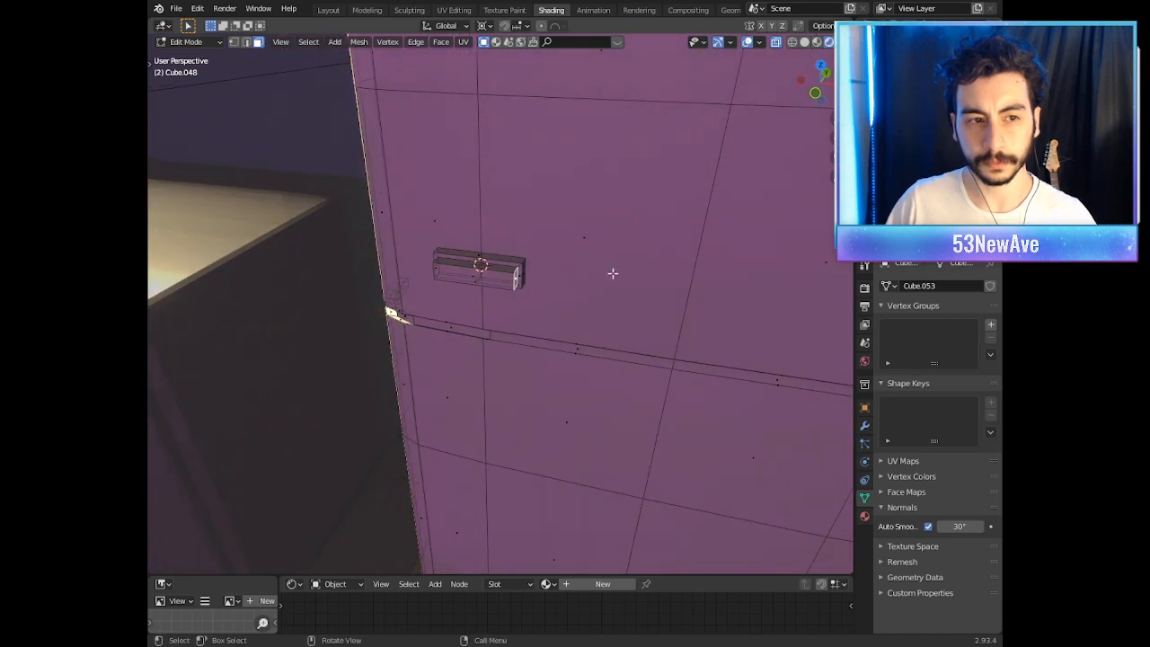
left_click_drag(517, 310, 505, 298)
key("g")
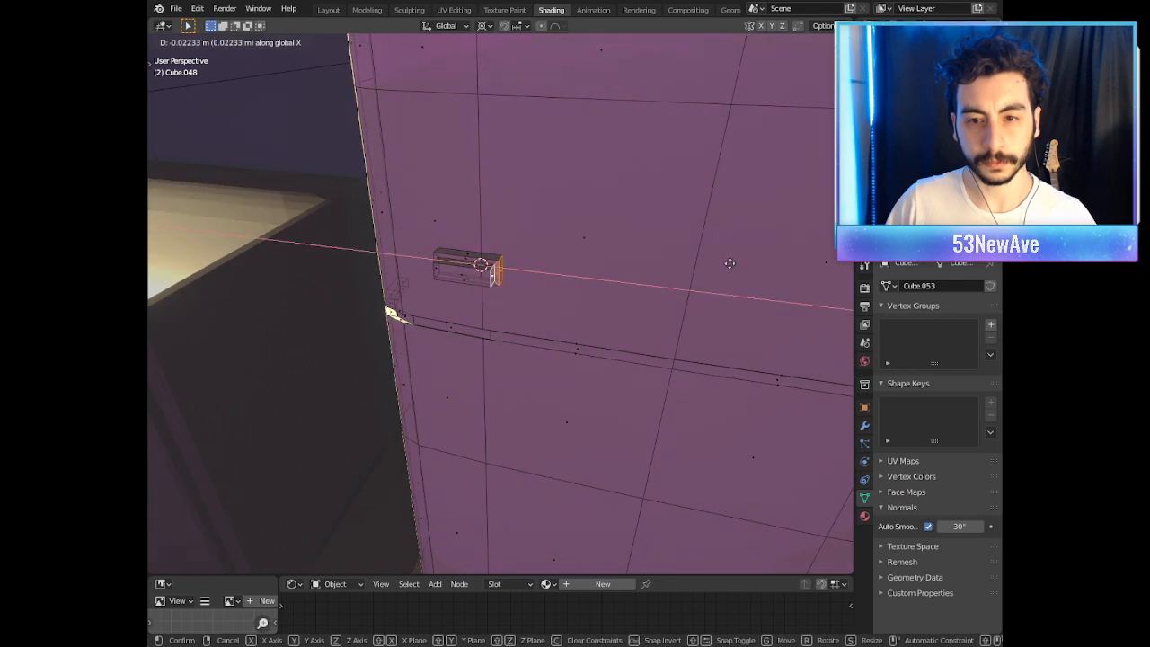
left_click(730, 263)
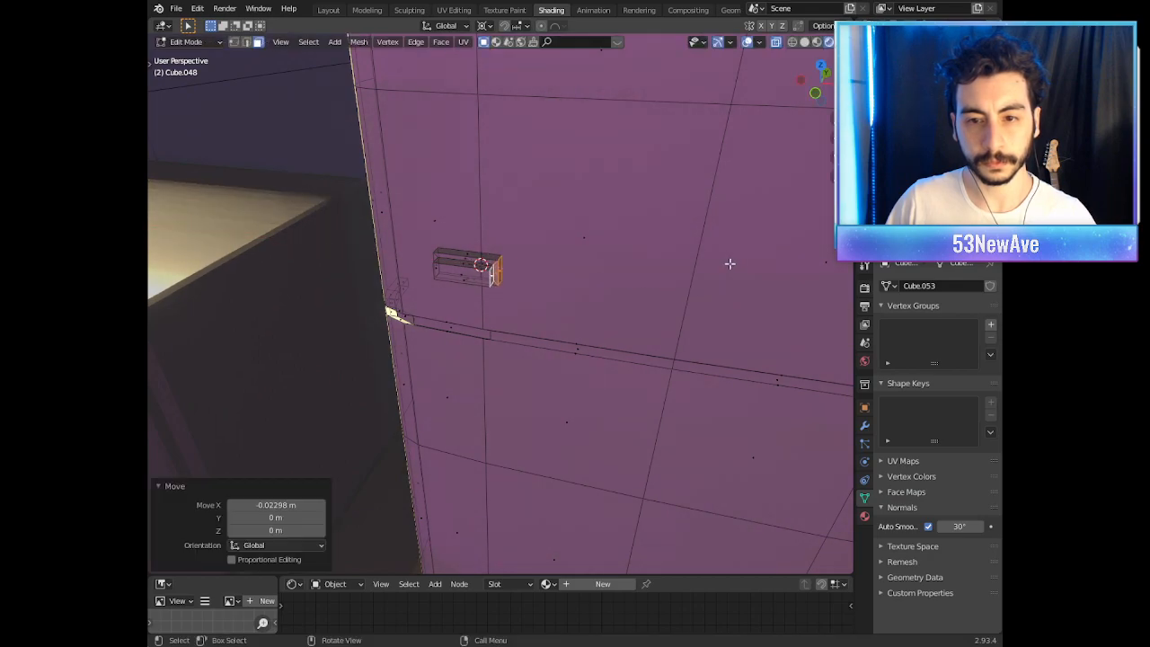
Step: Extrude the end face of the handle's raised part about 0.089 m along X and taper it to 0.576 along Z
left_click(494, 280)
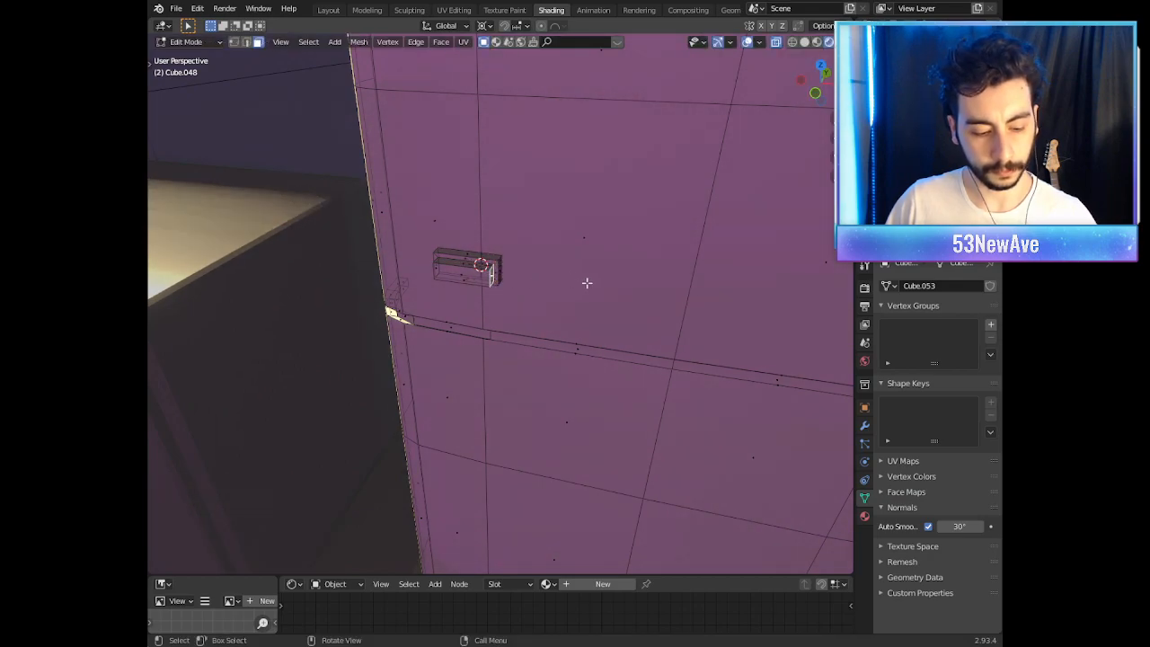
key("g")
key("x")
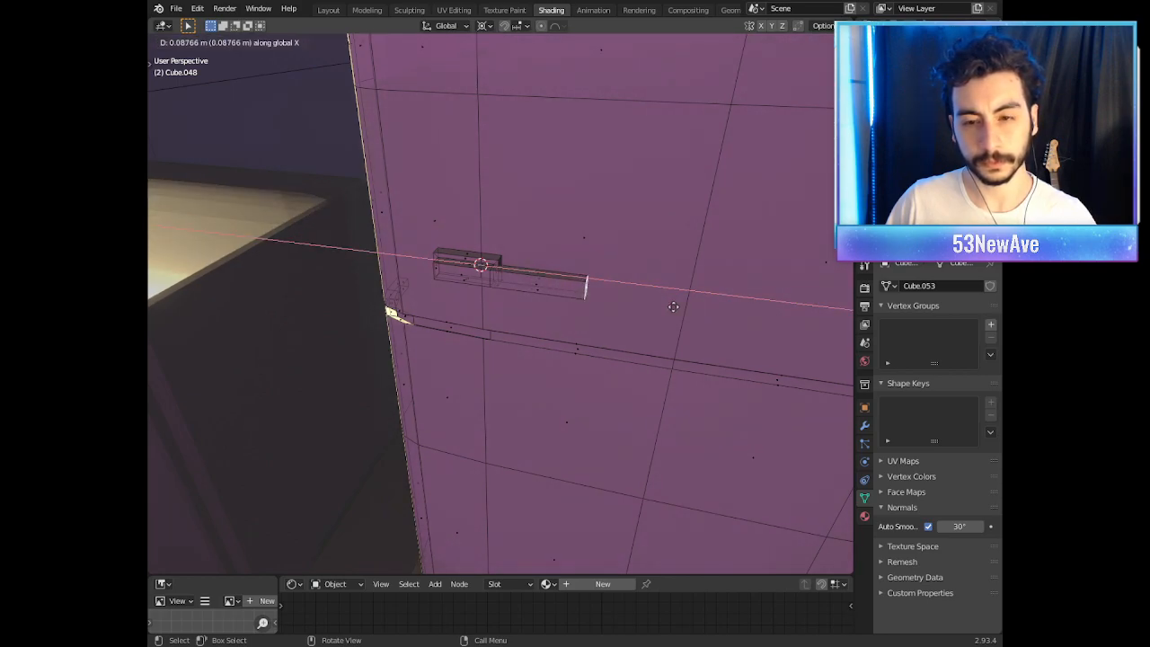
left_click(674, 307)
key("s")
key("z")
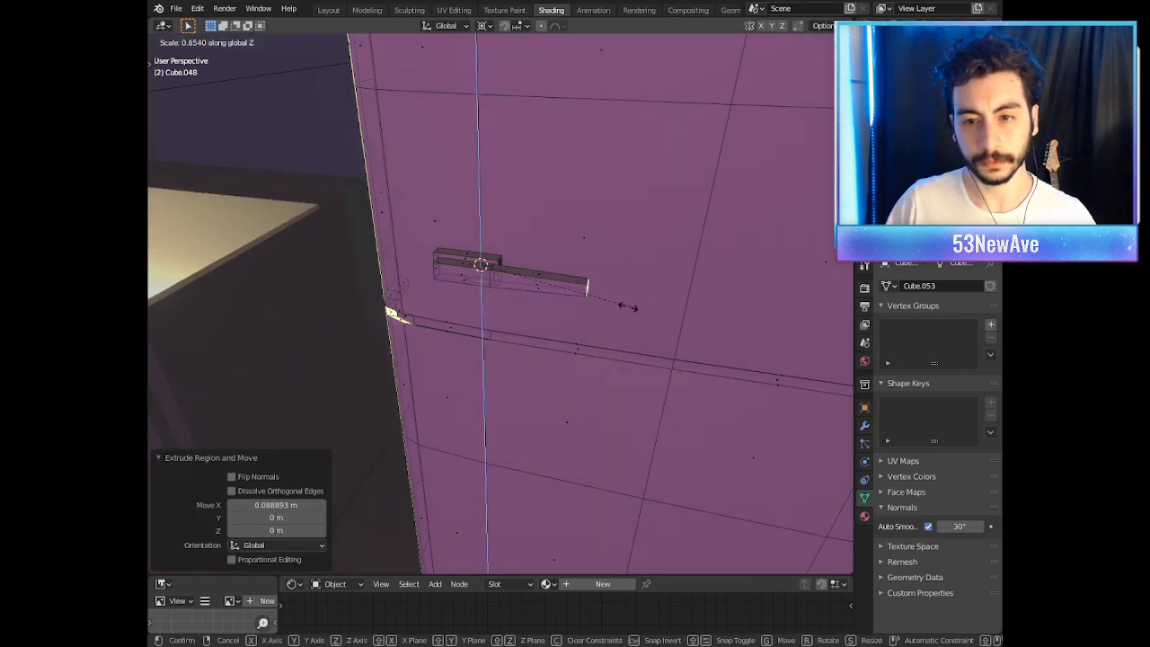
left_click(612, 308)
scroll(578, 267, "down", 5)
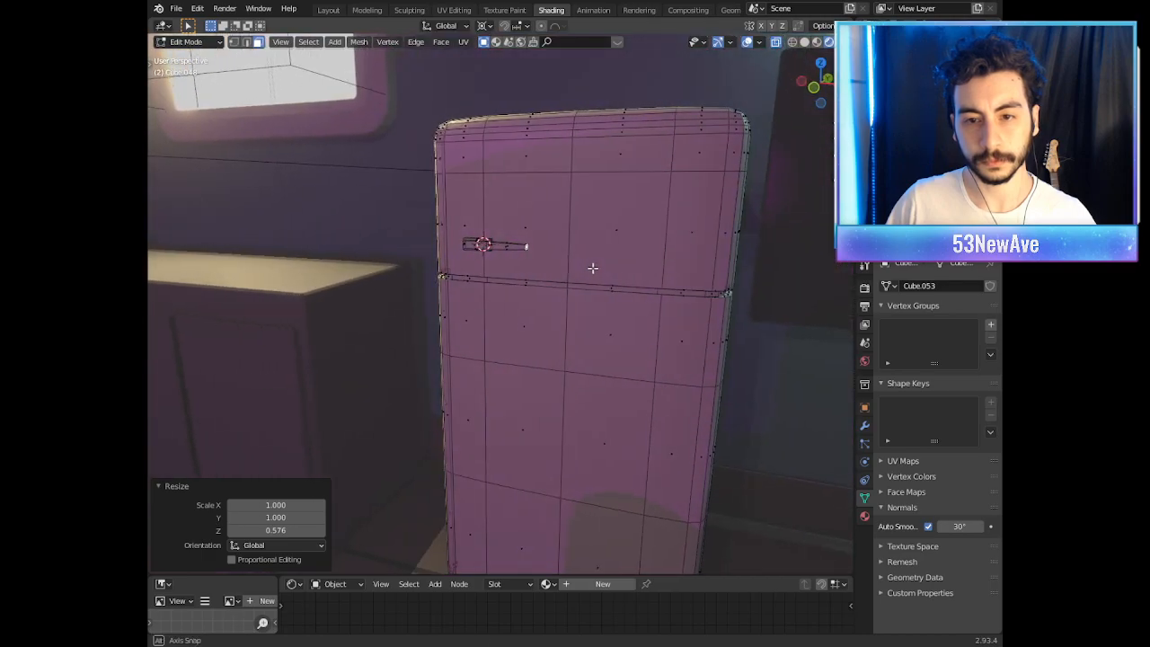
scroll(598, 266, "up", 5)
Step: Box-select the handle area, return to Object Mode, and open the fridge front's material settings in a widened Properties editor
key("b")
left_click_drag(573, 184, 427, 239)
key("Tab")
left_click(865, 516)
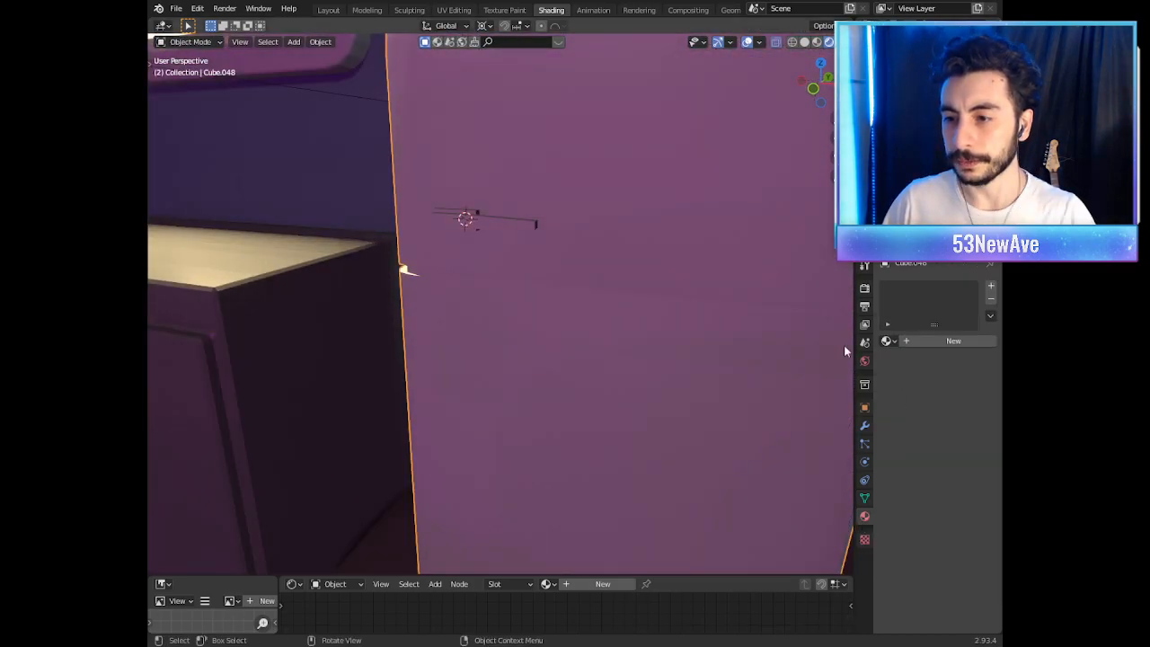
left_click_drag(853, 349, 756, 348)
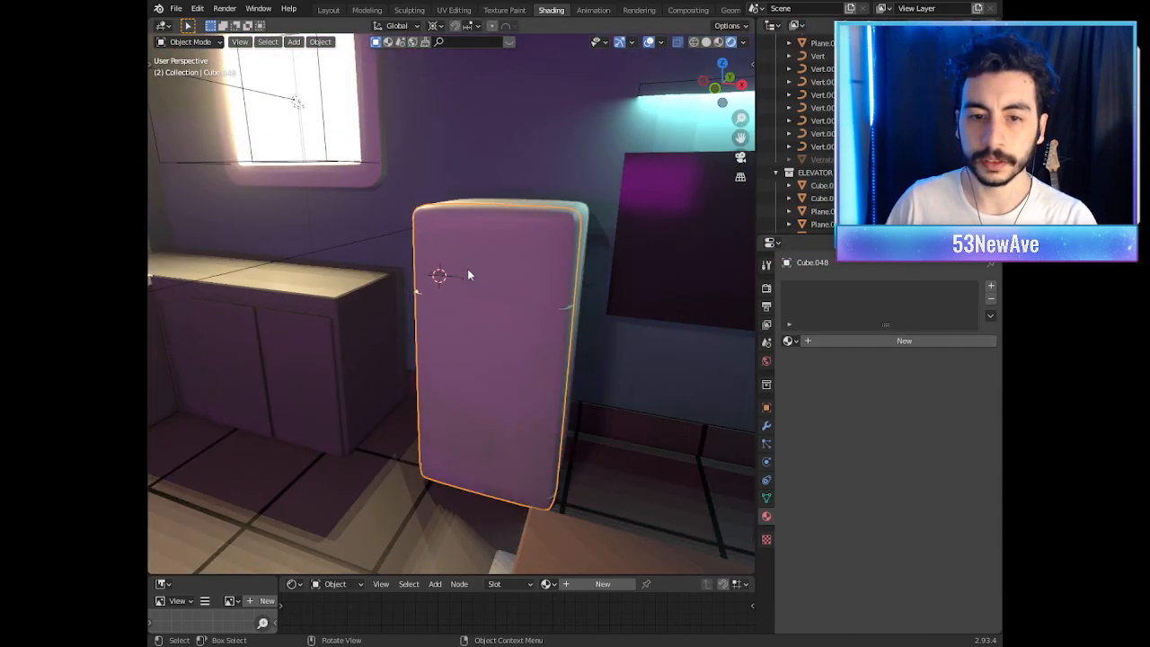
Step: Create a new material for the fridge front and give it a pale light-blue base color
scroll(468, 269, "down", 10)
scroll(431, 281, "up", 2)
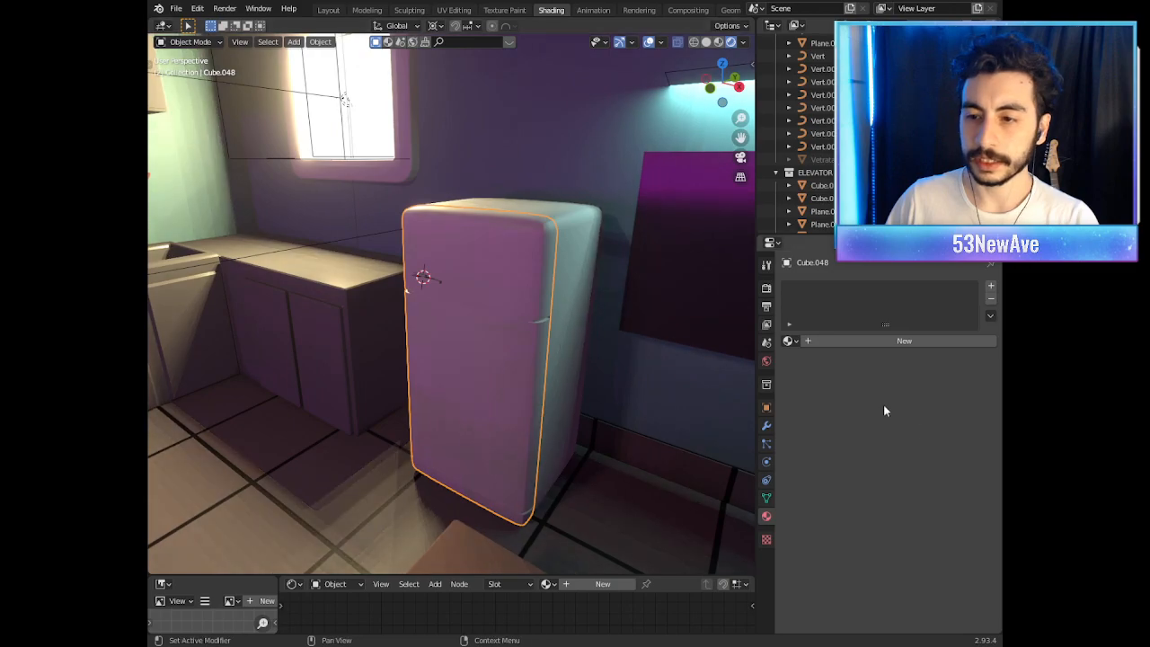
left_click(894, 340)
left_click(925, 475)
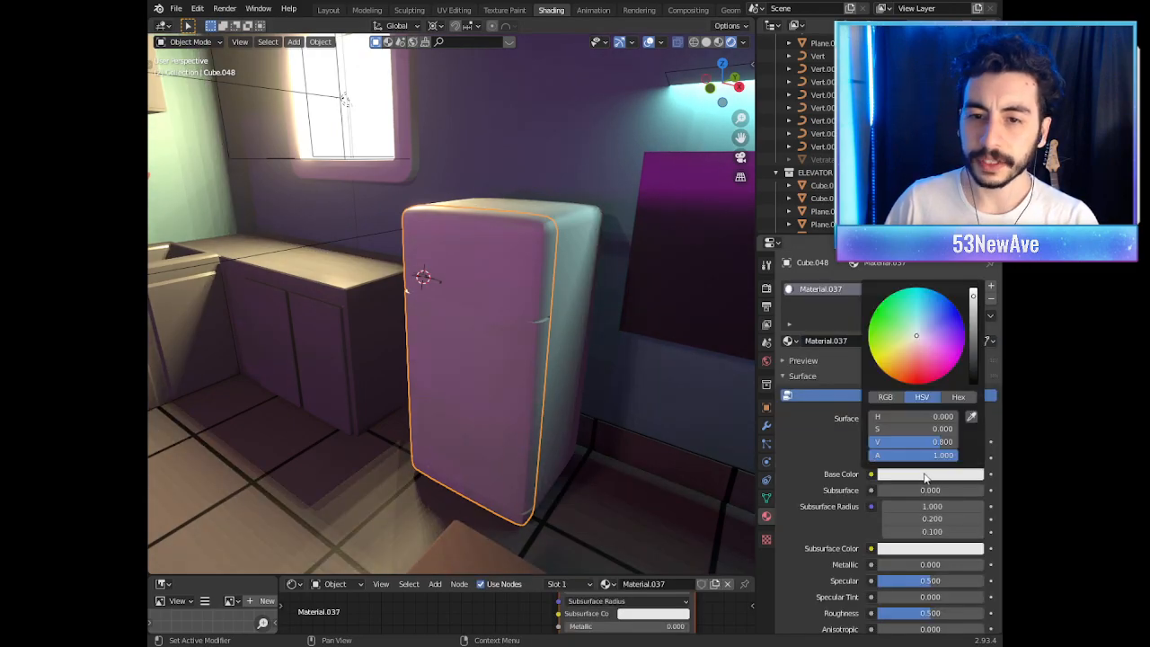
left_click(917, 326)
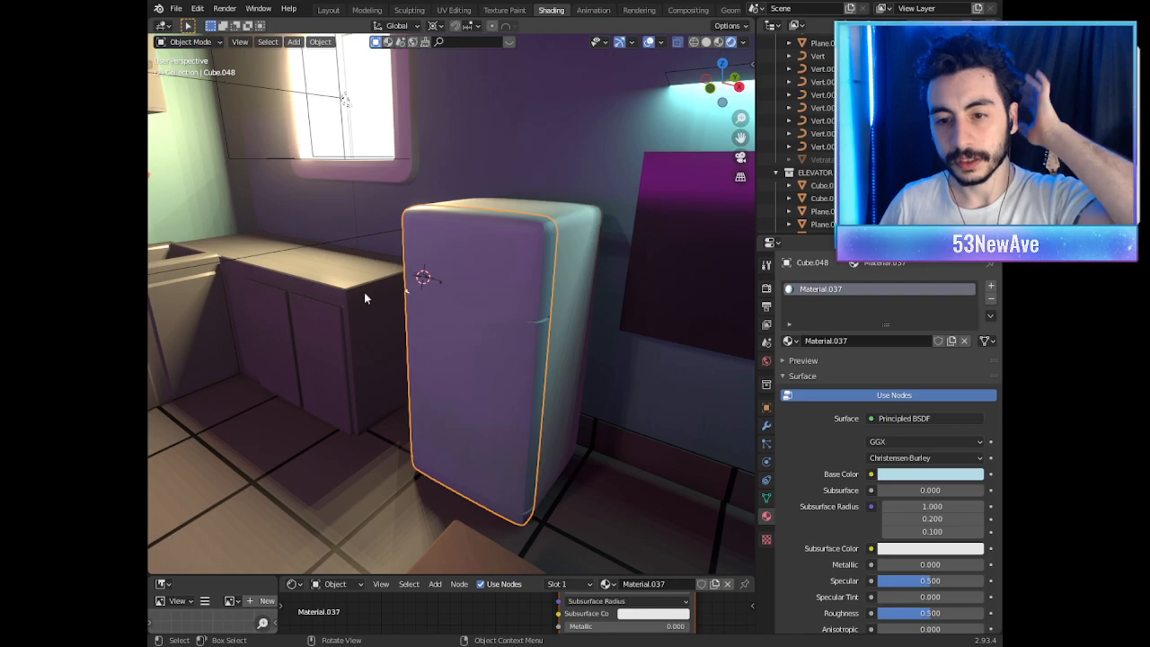
Step: Rename the fridge front's material as Frigo
middle_click_drag(419, 278, 653, 42)
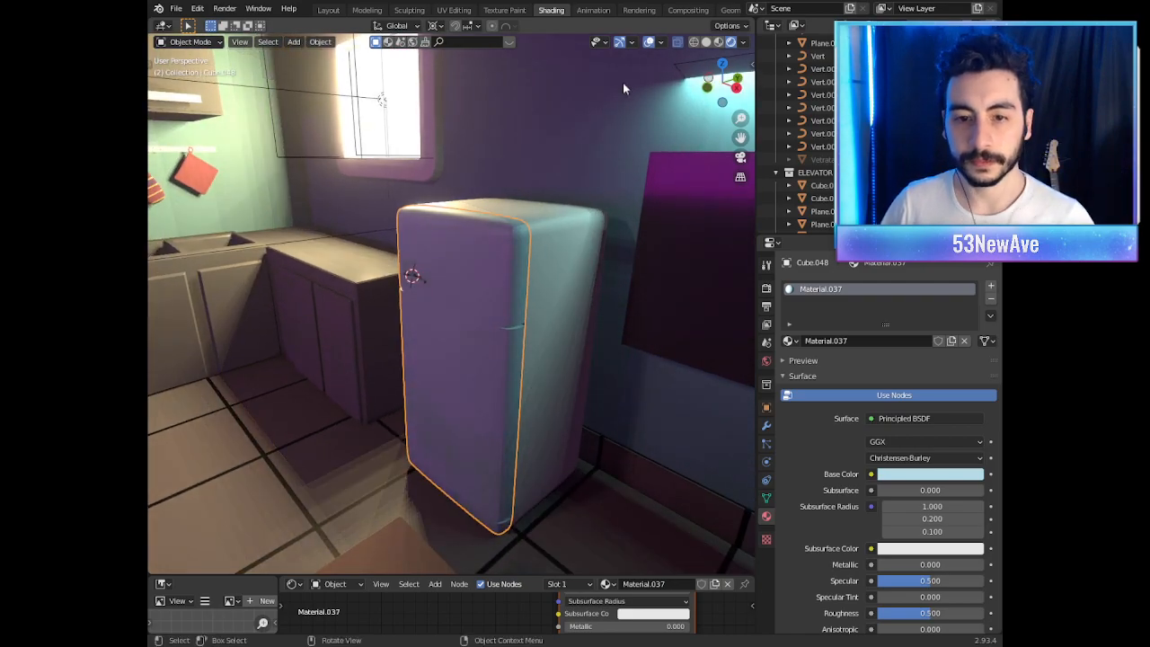
scroll(450, 289, "up", 3)
scroll(449, 289, "down", 3)
middle_click_drag(524, 311, 535, 302)
middle_click_drag(683, 360, 654, 48)
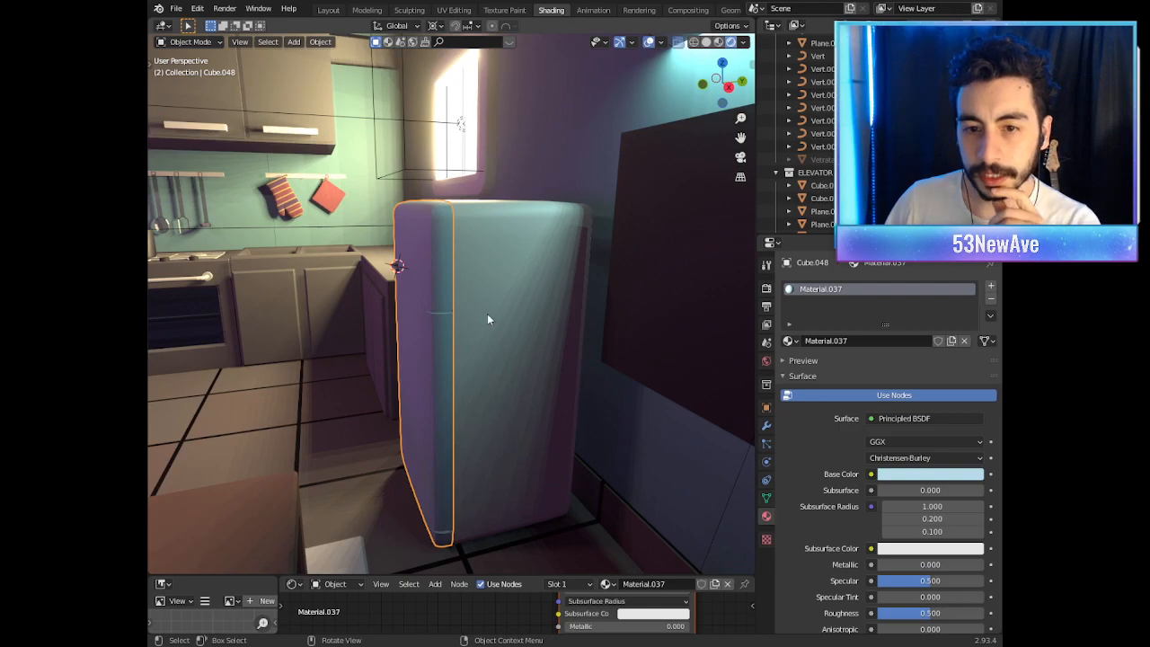
double_click(807, 290)
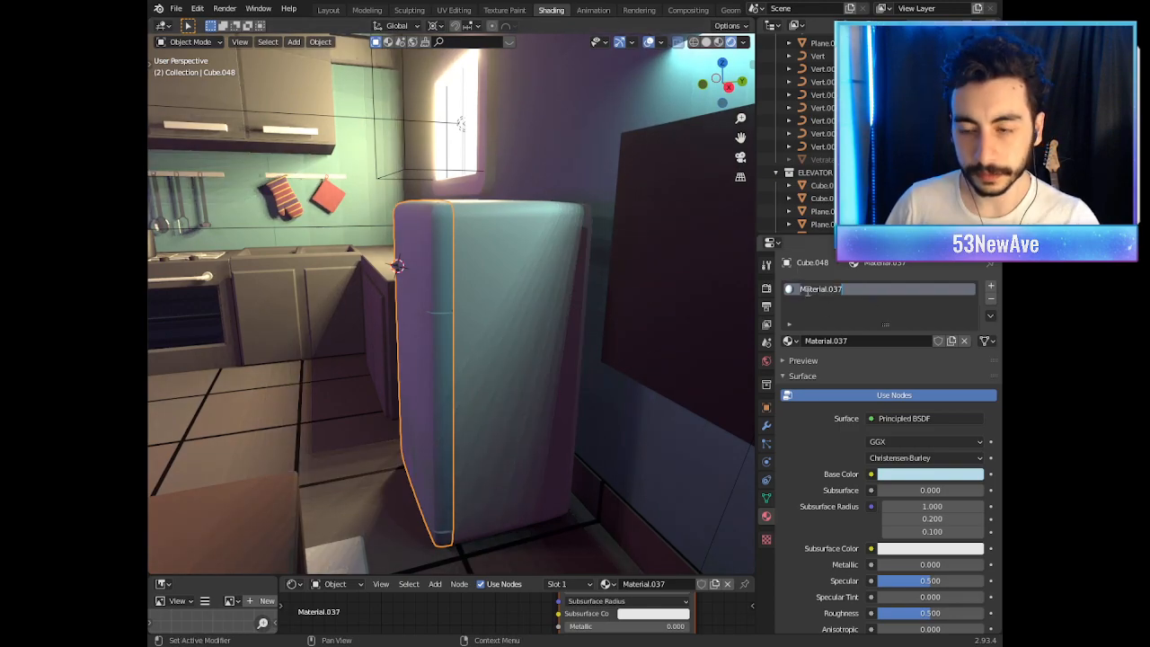
key("Return")
Step: Set the Frigo material's Metallic to 0.406 and Roughness to 0.348, and check the reflections on the fridge's upper corner
left_click_drag(924, 570, 948, 569)
middle_click_drag(539, 395, 577, 388)
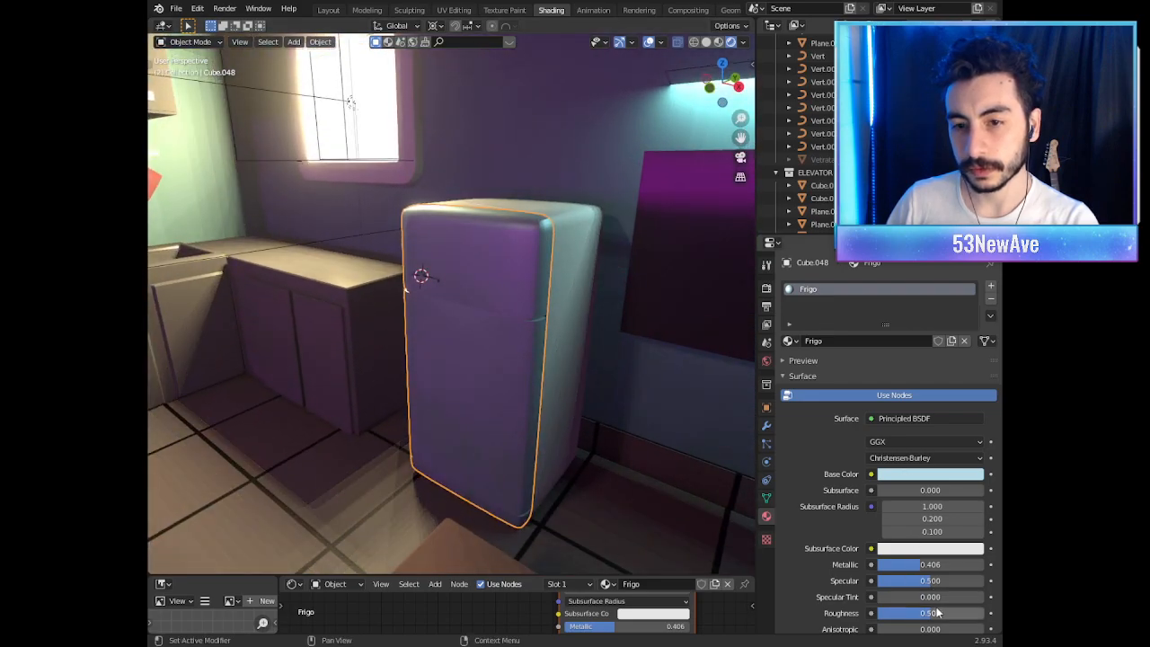
left_click_drag(938, 612, 921, 612)
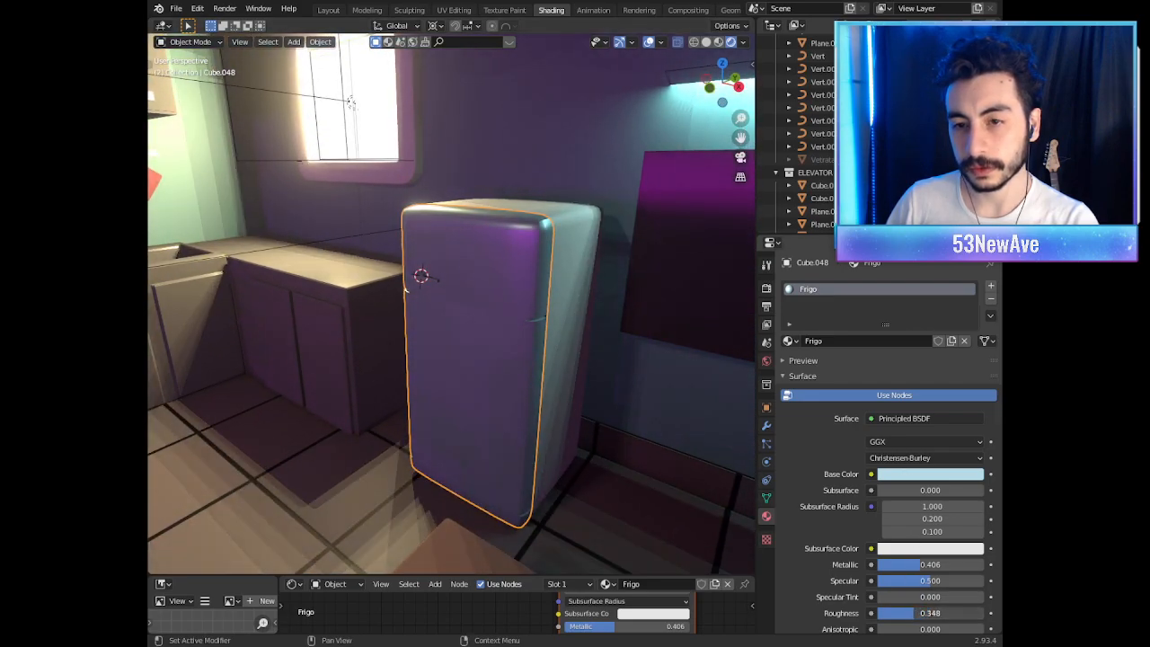
right_click(508, 304)
key("Escape")
mouse_move(508, 303)
middle_mouse_down()
mouse_move(481, 329)
mouse_move(527, 258)
mouse_move(587, 242)
middle_mouse_up()
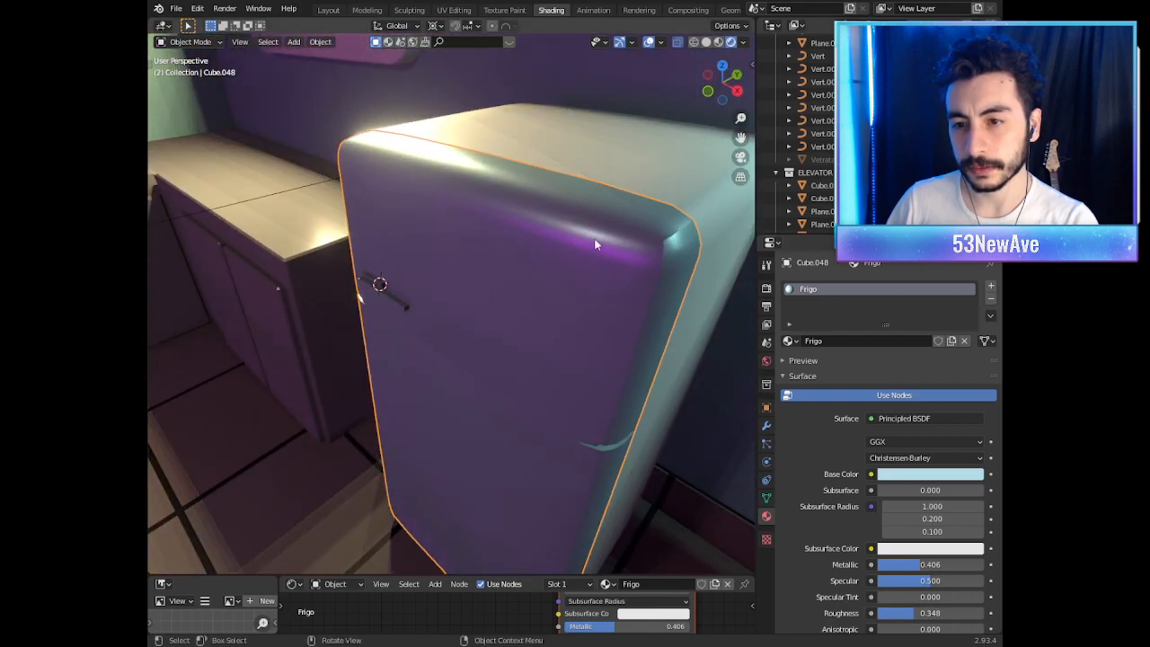
middle_click_drag(659, 235, 644, 237)
scroll(644, 236, "up", 1)
scroll(644, 237, "down", 1)
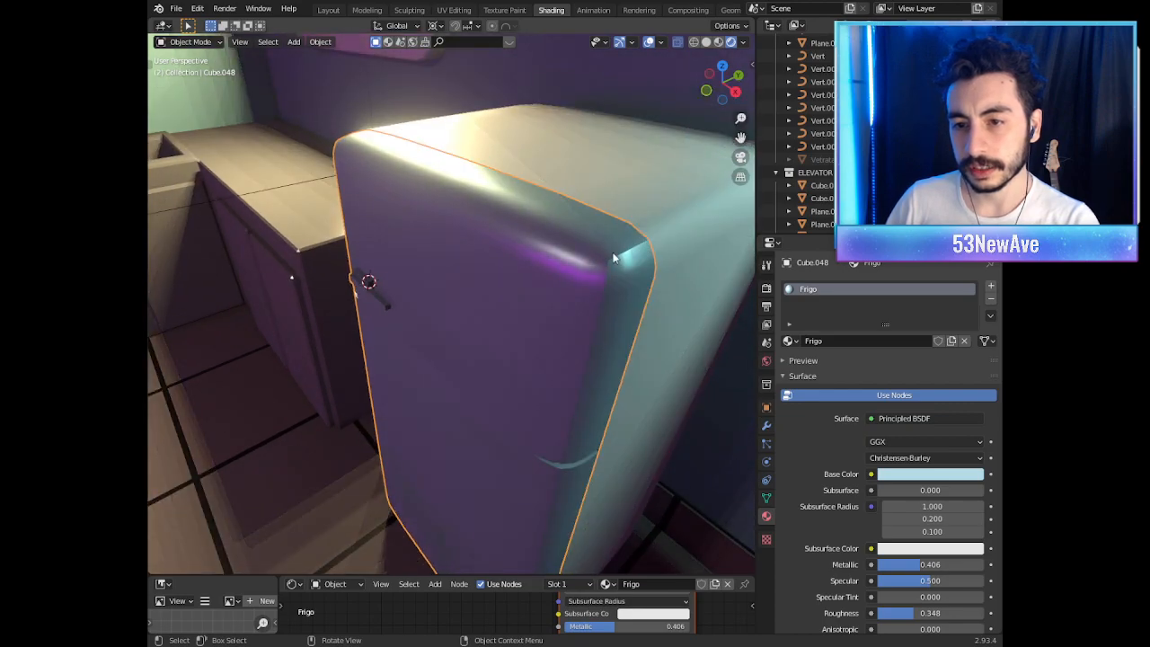
scroll(628, 297, "down", 1)
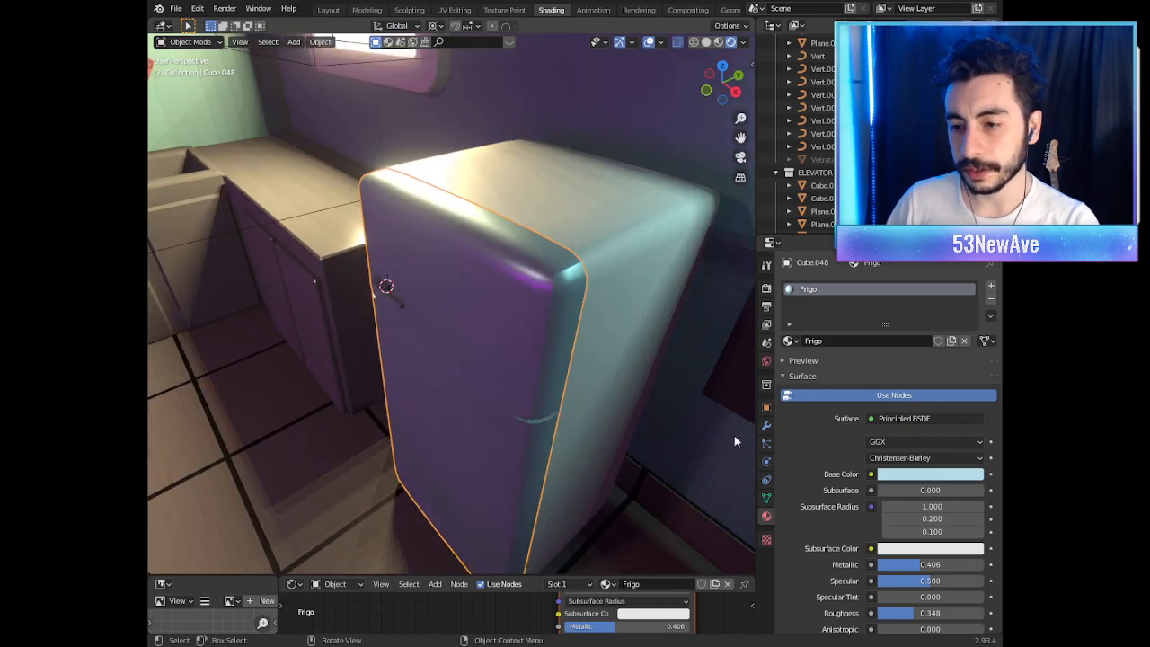
Step: Raise the fridge front's Auto Smooth angle to 35.5° to smooth the shading of its rounded corner
left_click(766, 427)
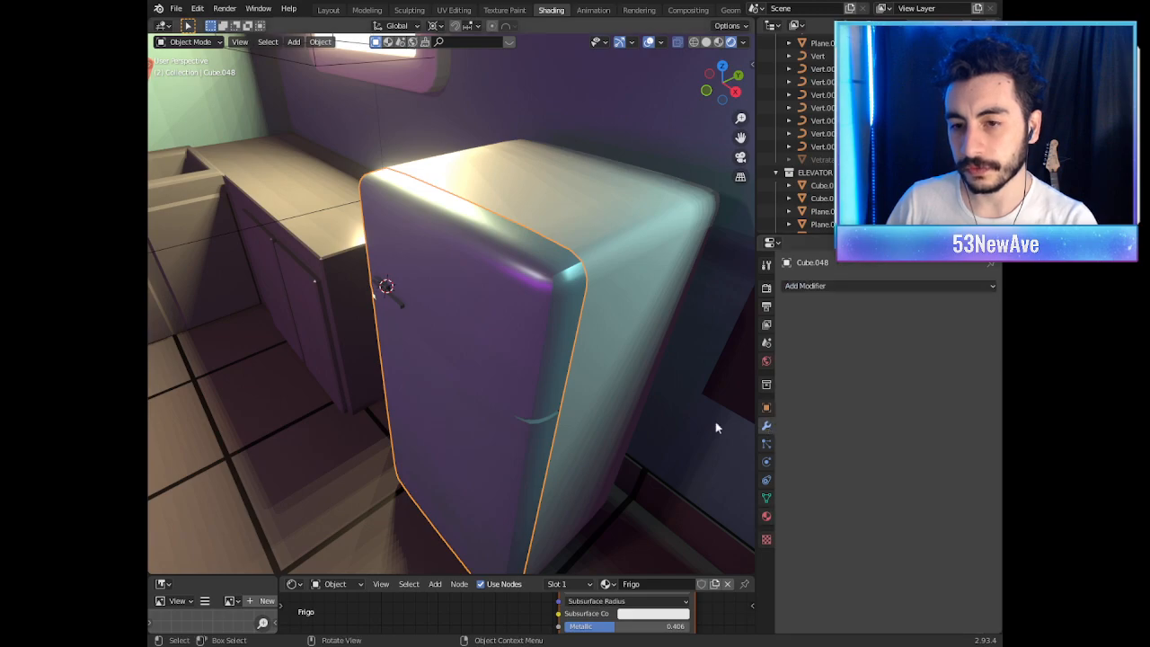
key("Tab")
scroll(594, 305, "up", 2)
middle_click_drag(613, 281, 537, 283)
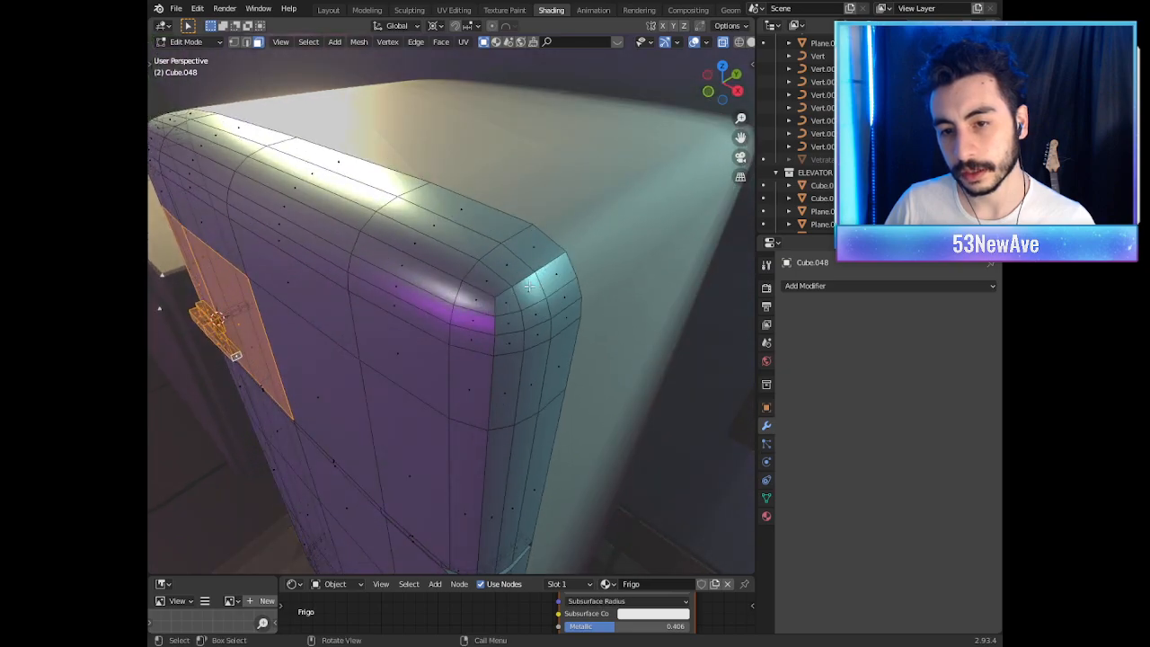
key("Tab")
left_click(767, 497)
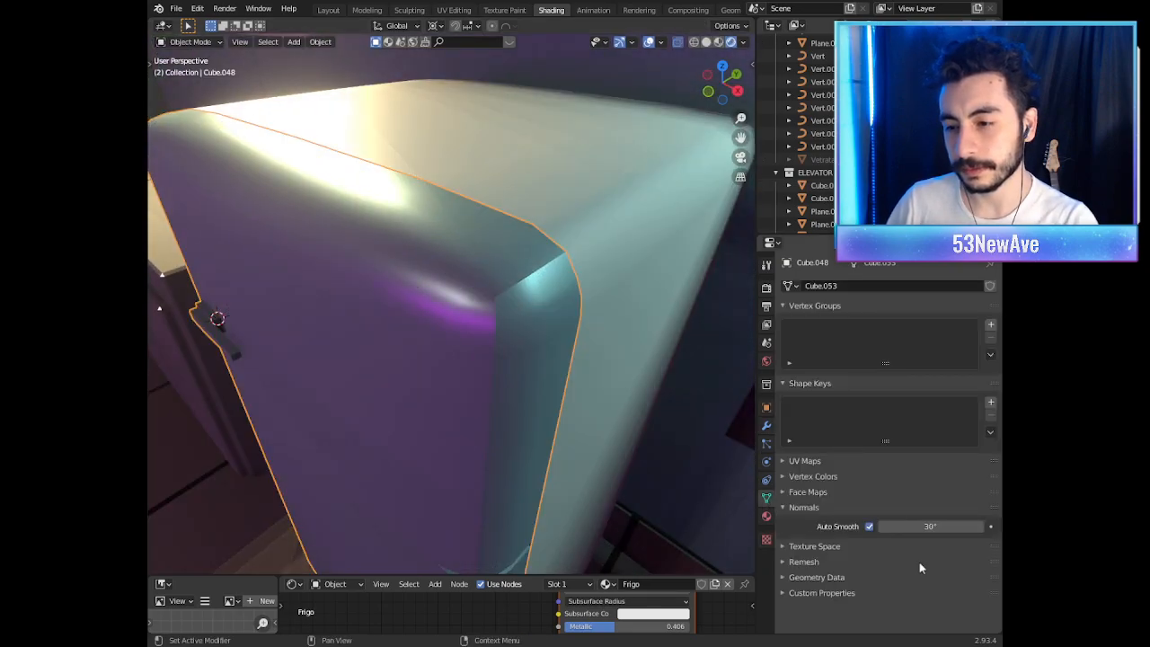
left_click_drag(927, 529, 942, 529)
middle_click_drag(335, 338, 313, 321)
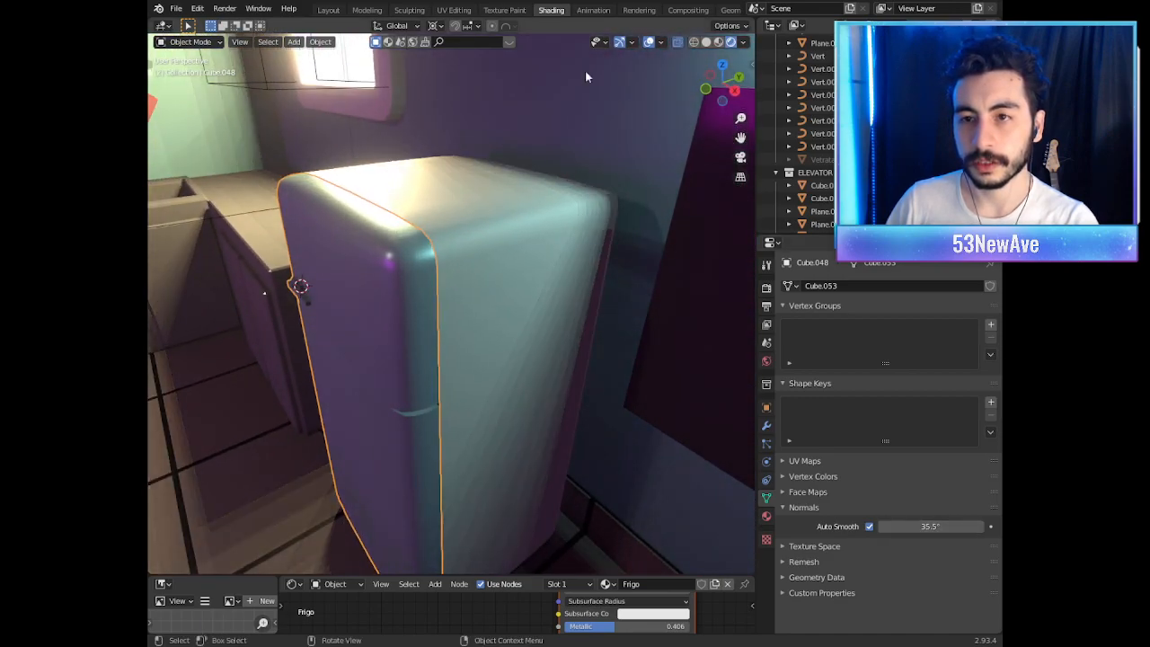
left_click(650, 42)
scroll(486, 353, "down", 1)
left_click(650, 42)
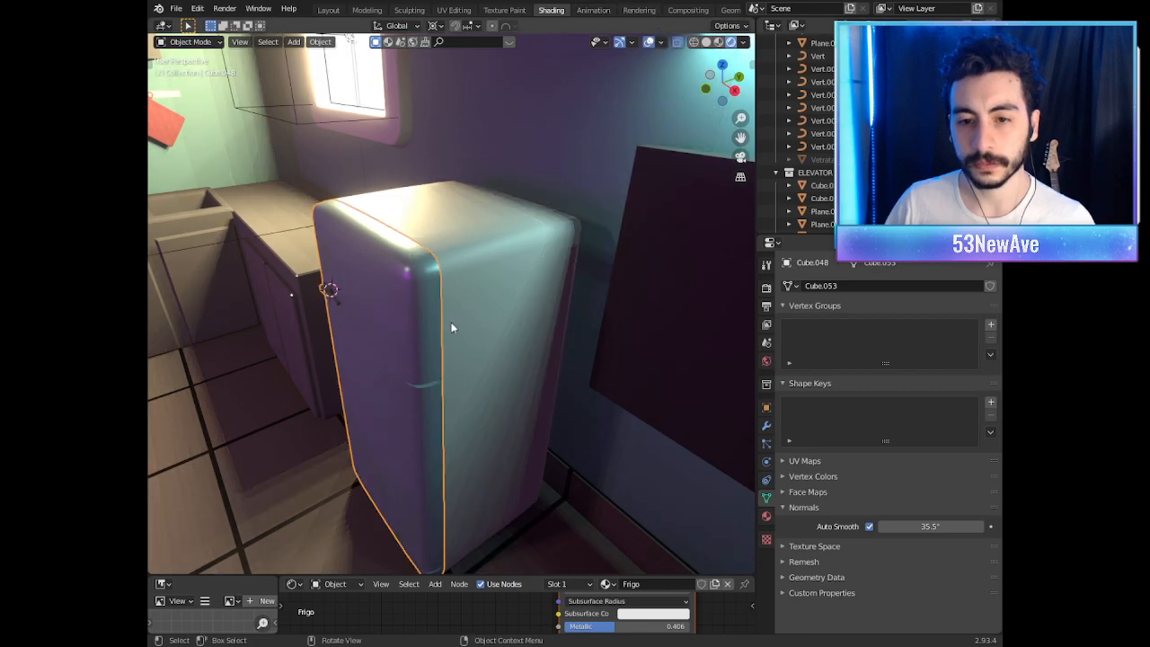
Step: Link the fridge front's Frigo material to the fridge body and inspect the shading without overlays
left_click(454, 317)
left_click(427, 319, "shift")
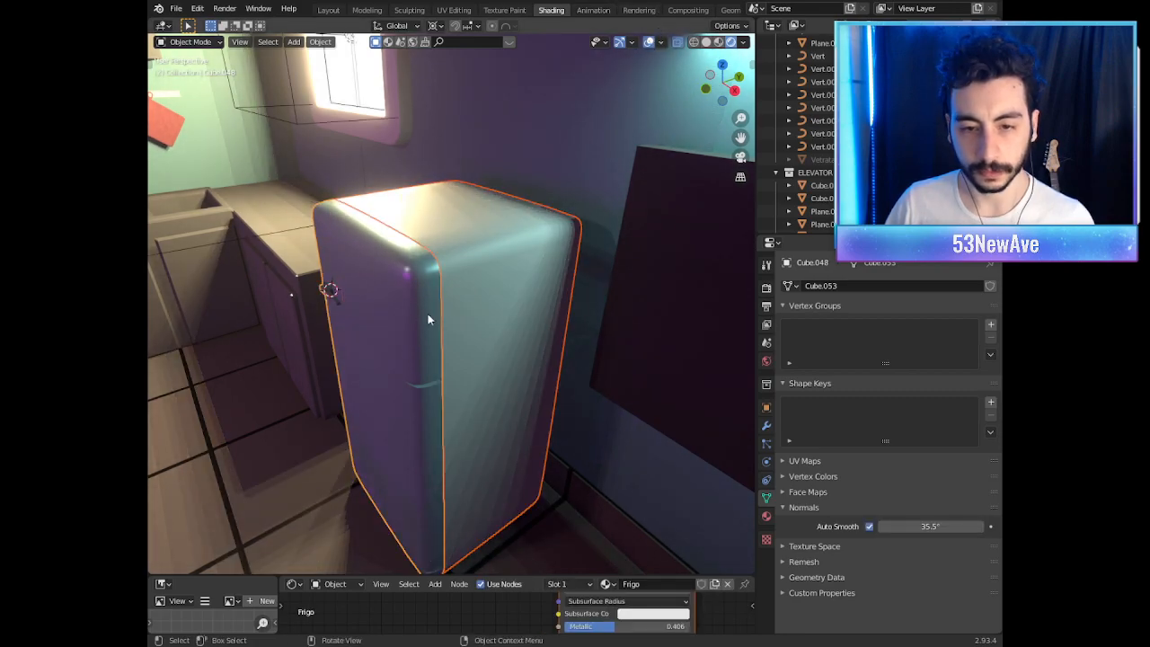
key("ctrl+l")
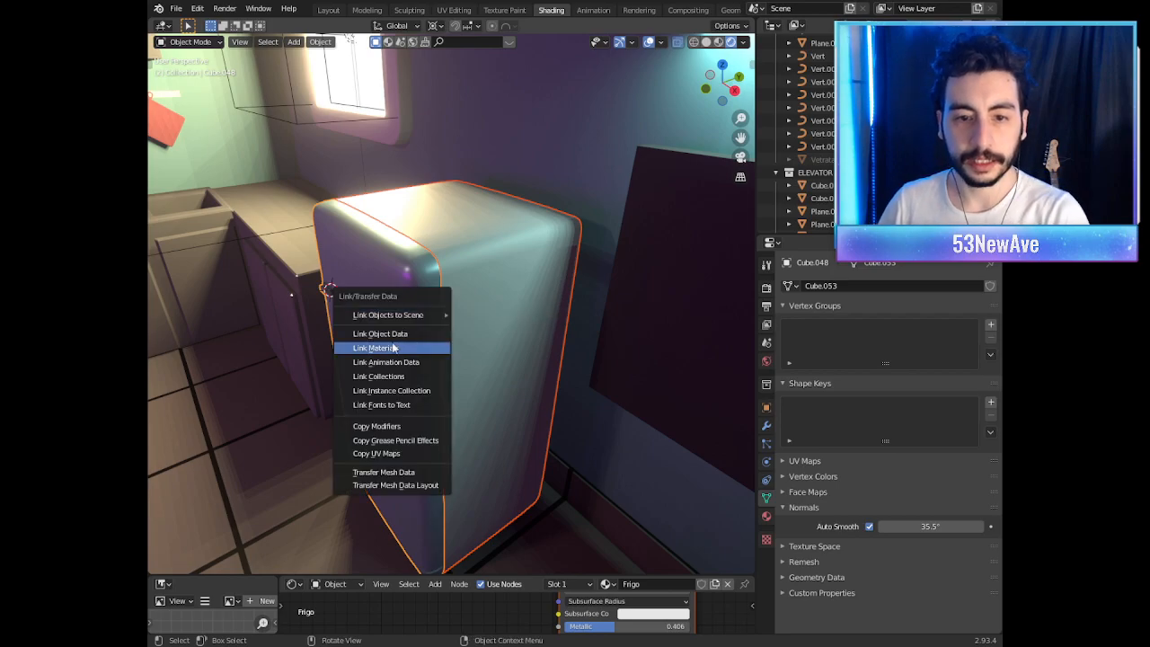
left_click(392, 348)
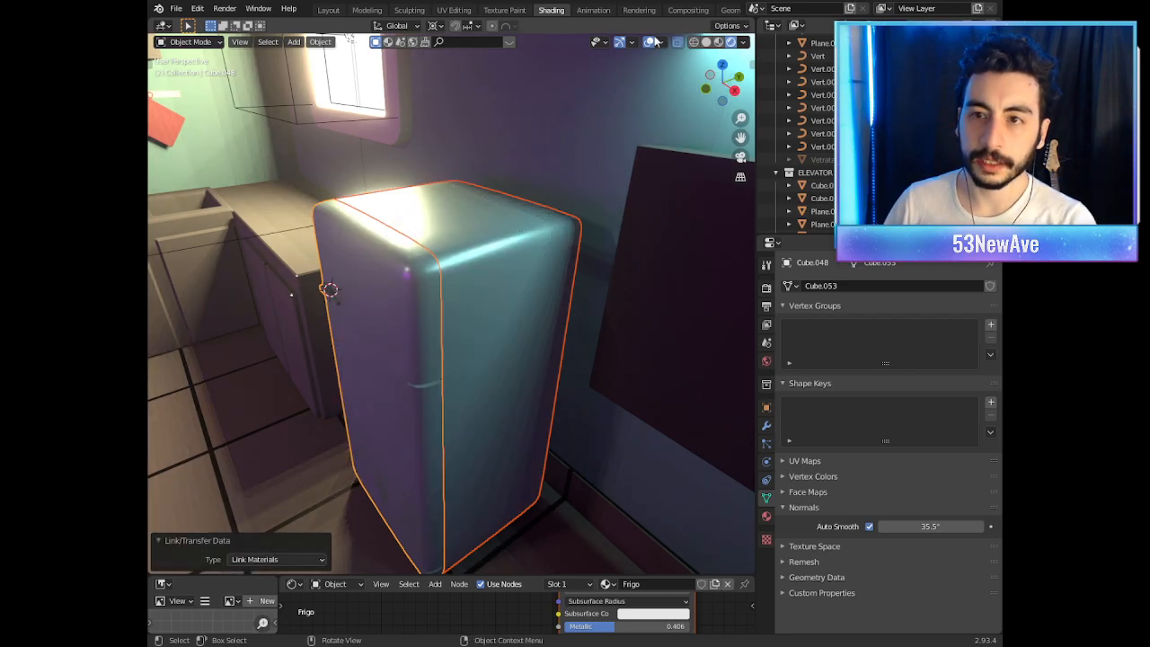
middle_click_drag(593, 144, 445, 305)
scroll(572, 246, "down", 4)
scroll(557, 251, "up", 4)
scroll(577, 271, "down", 3)
scroll(578, 275, "up", 4)
scroll(557, 277, "up", 2)
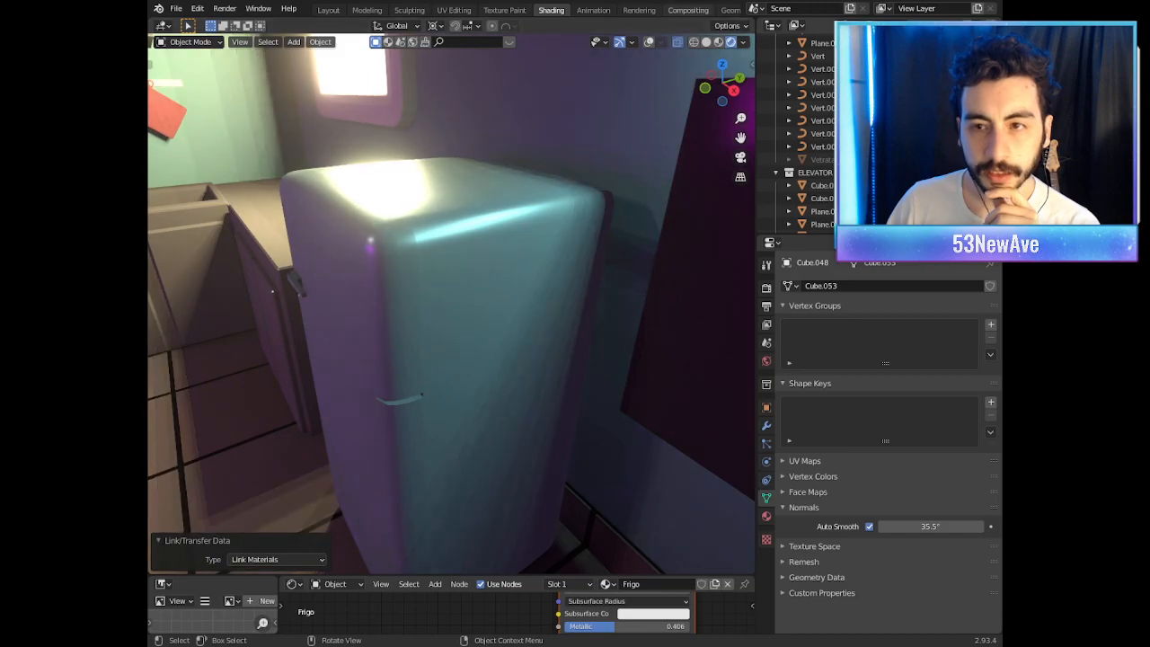
Step: Show the overlays again and open the fridge body in Edit Mode with vertex selection
left_click(648, 43)
middle_click_drag(423, 221, 483, 198)
left_click_drag(364, 232, 359, 234)
left_click(381, 231)
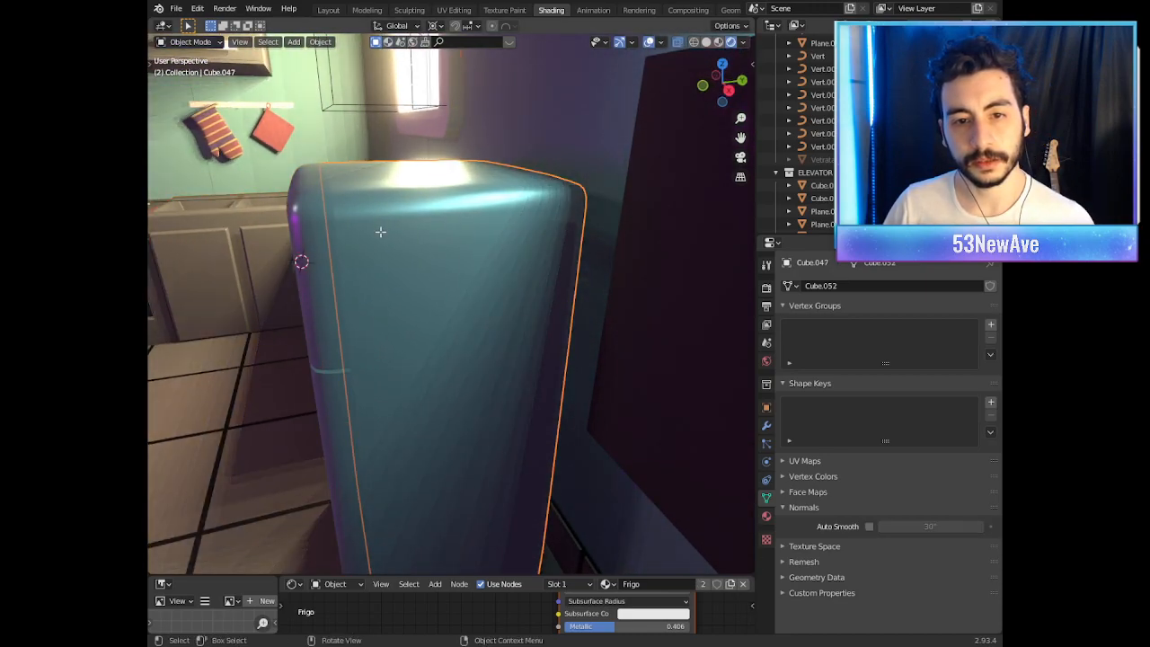
key("Tab")
middle_click_drag(380, 232, 422, 190)
scroll(422, 190, "down", 1)
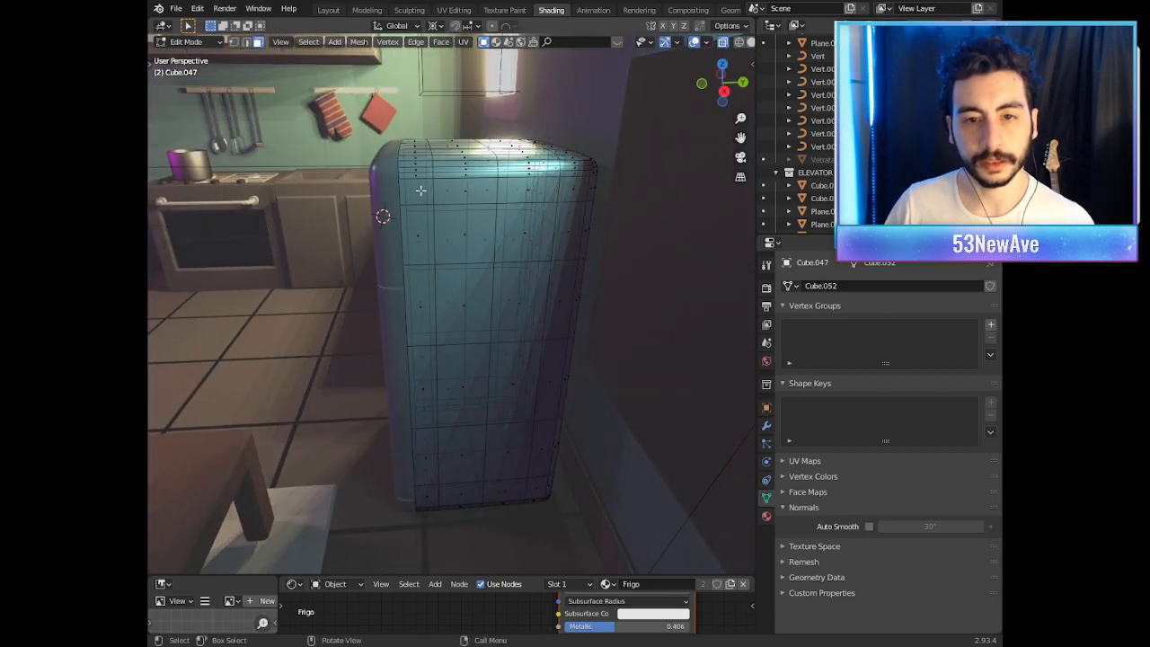
left_click(234, 42)
left_click_drag(409, 130, 366, 534)
middle_click_drag(367, 535, 413, 479)
left_click_drag(434, 515, 404, 377)
middle_click_drag(405, 378, 427, 196)
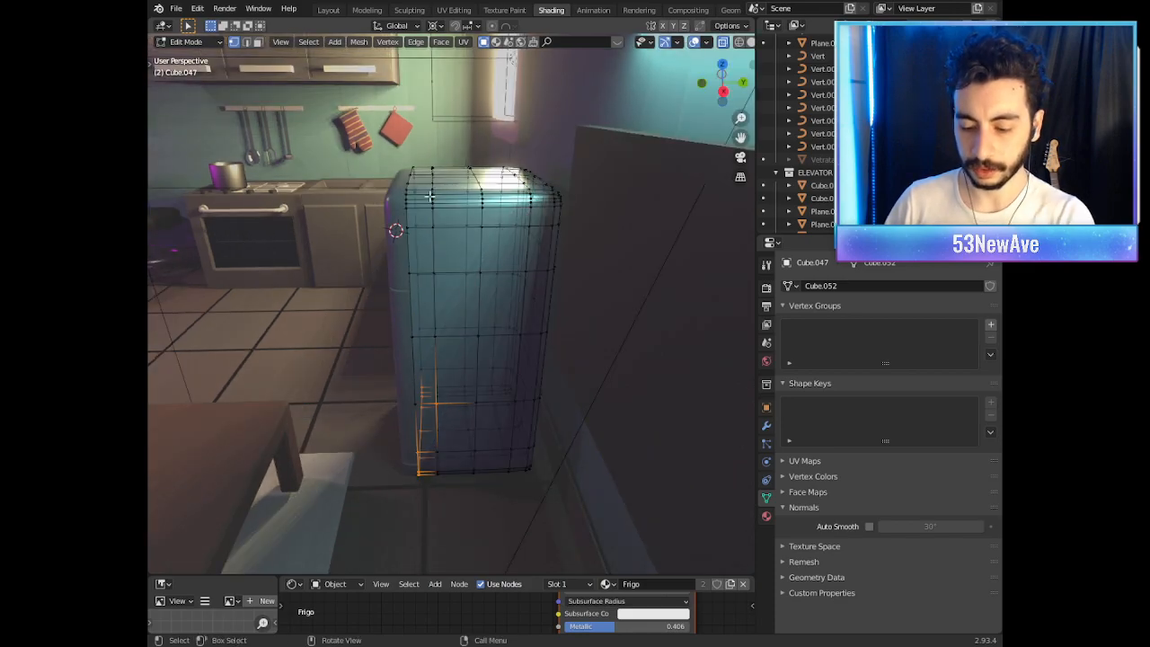
Step: Box-select the fridge body's front-edge vertices in side view and move them about 0.0065 m along the global Y axis
key("KP_3")
left_click_drag(425, 171, 373, 526)
middle_click_drag(411, 419, 497, 342)
key("KP_8")
key("KP_8")
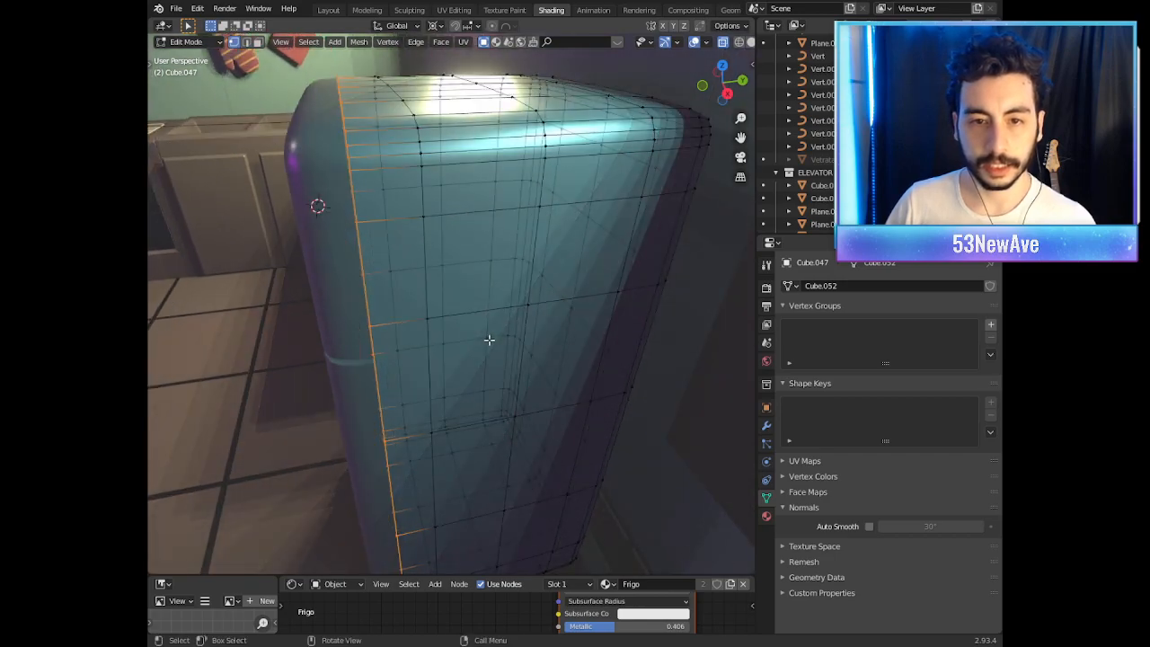
key("g")
key("y")
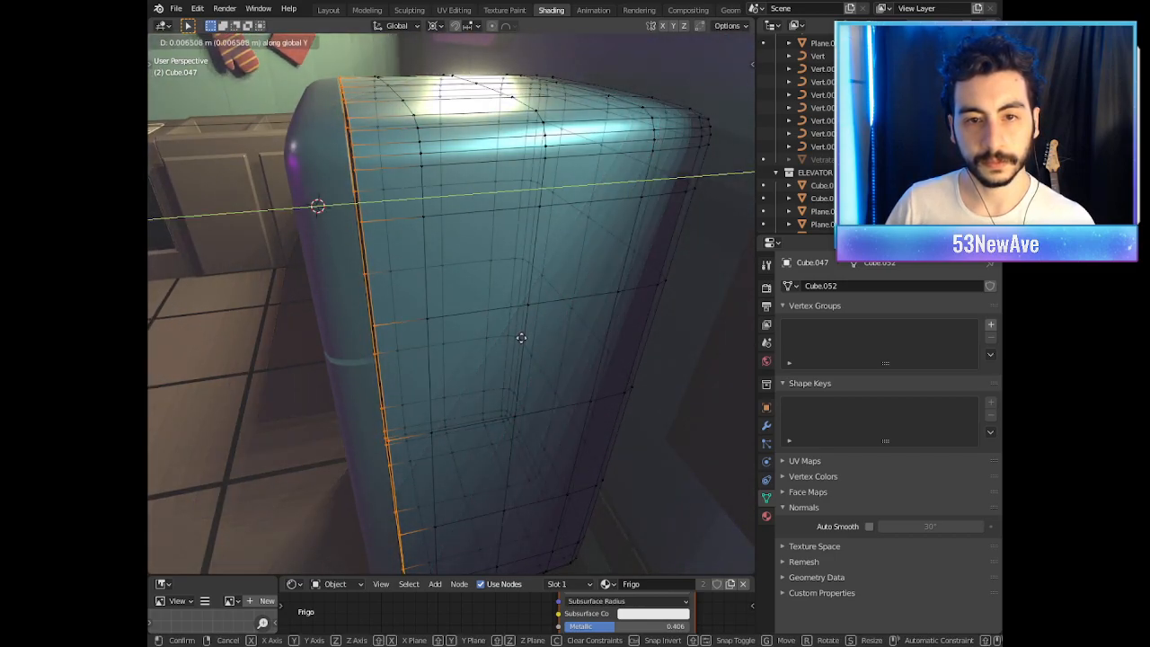
left_click(522, 337)
Step: Snap the 3D cursor to the selected front edge loop and extrude the loop inward, scaled to 0.950
middle_click_drag(521, 337, 567, 323)
key("shift+s")
left_click(513, 400)
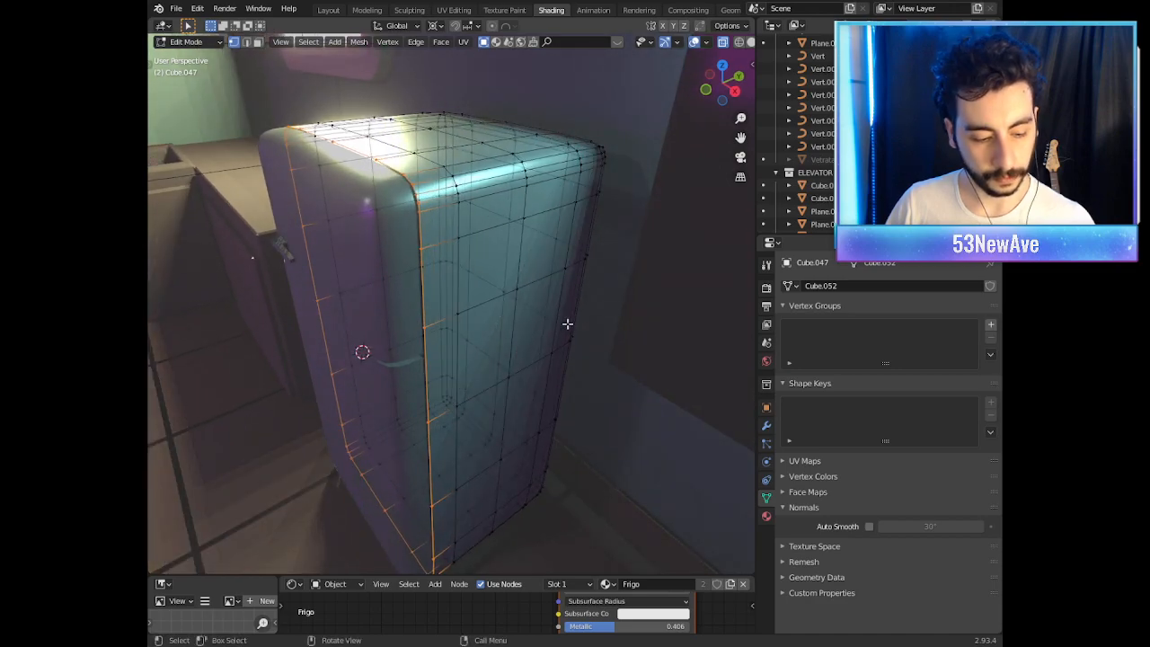
key("s")
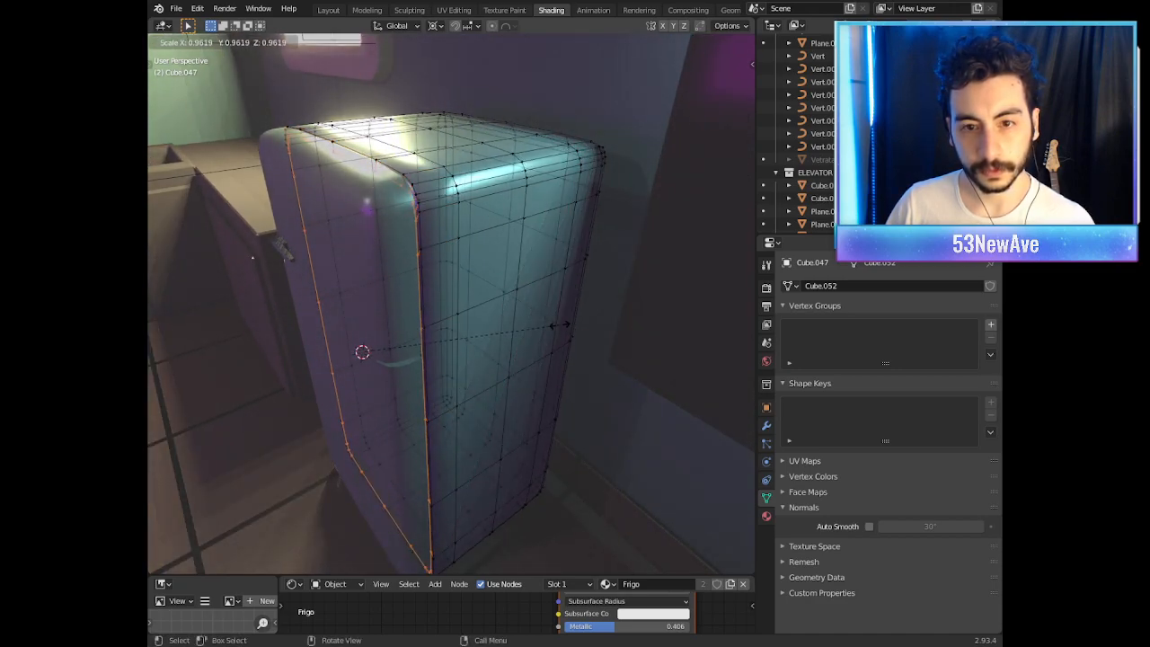
left_click(555, 326)
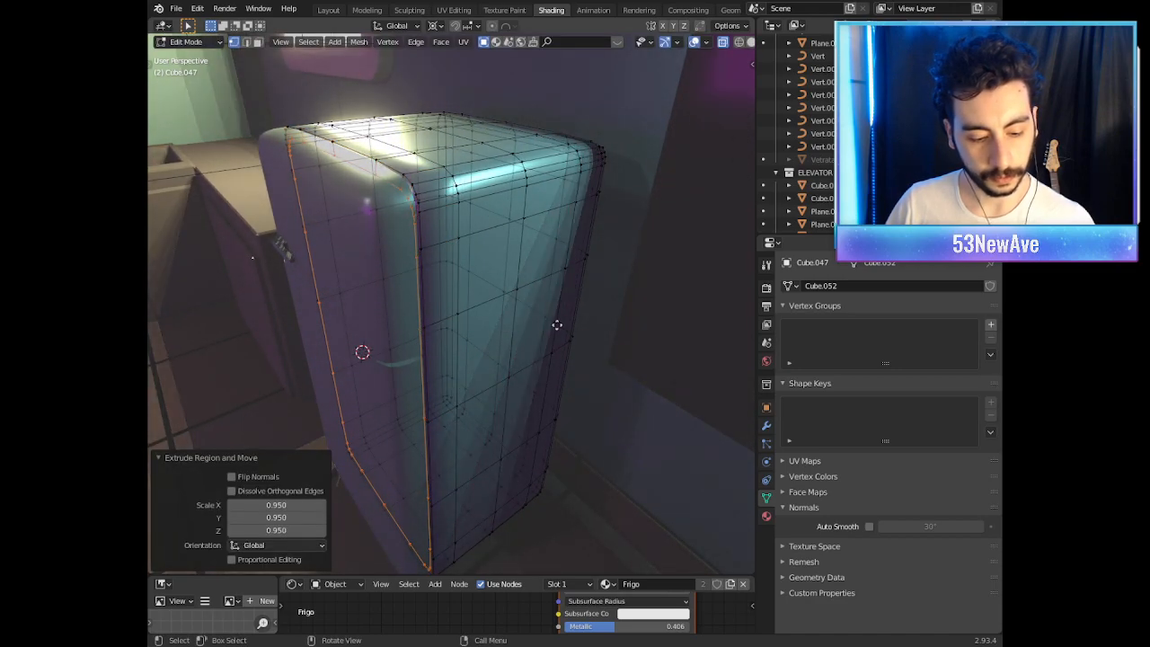
Step: Move the extruded loop about -0.014 m along the global Y axis and check the gap behind the fridge front in Object Mode
key("g")
key("y")
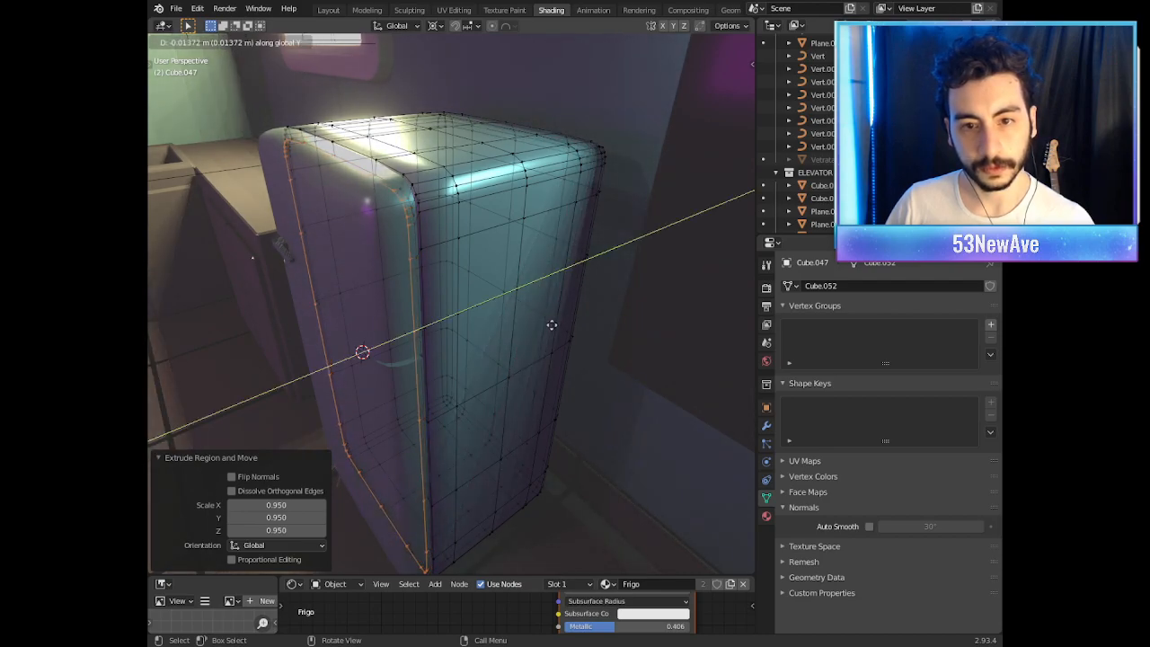
left_click(552, 327)
key("Tab")
middle_click_drag(552, 327, 506, 321)
key("Tab")
scroll(485, 288, "up", 4)
key("Tab")
key("Tab")
key("Tab")
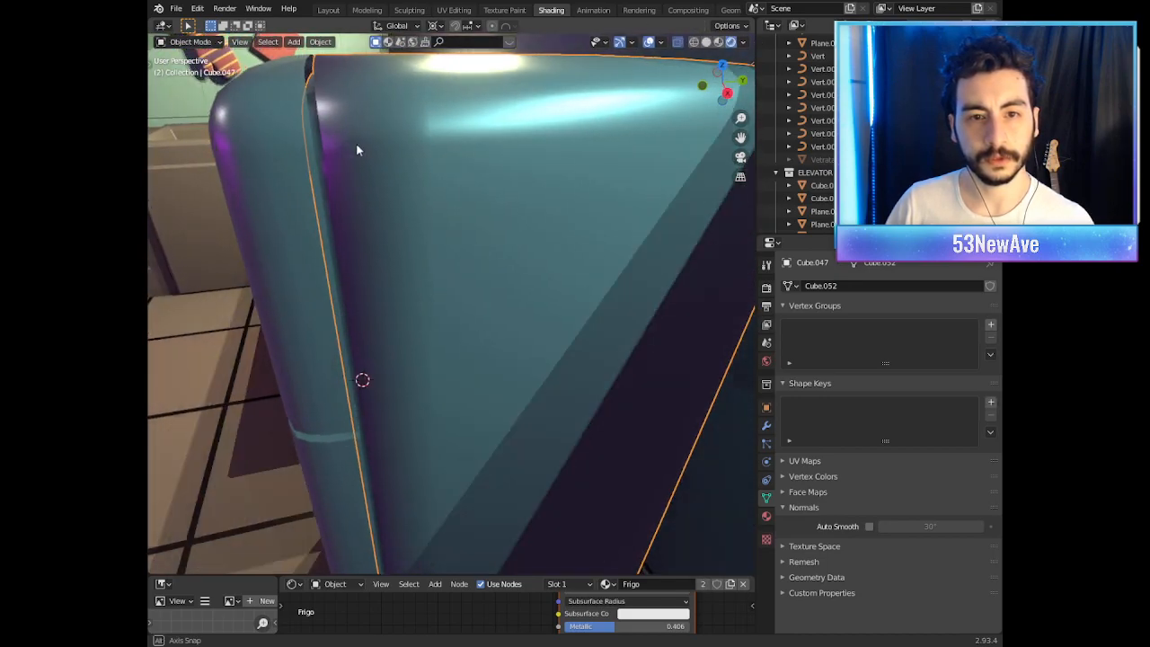
Step: Select the fridge front's rear edge loop in Edit Mode and return to Object Mode
left_click(286, 76)
key("Tab")
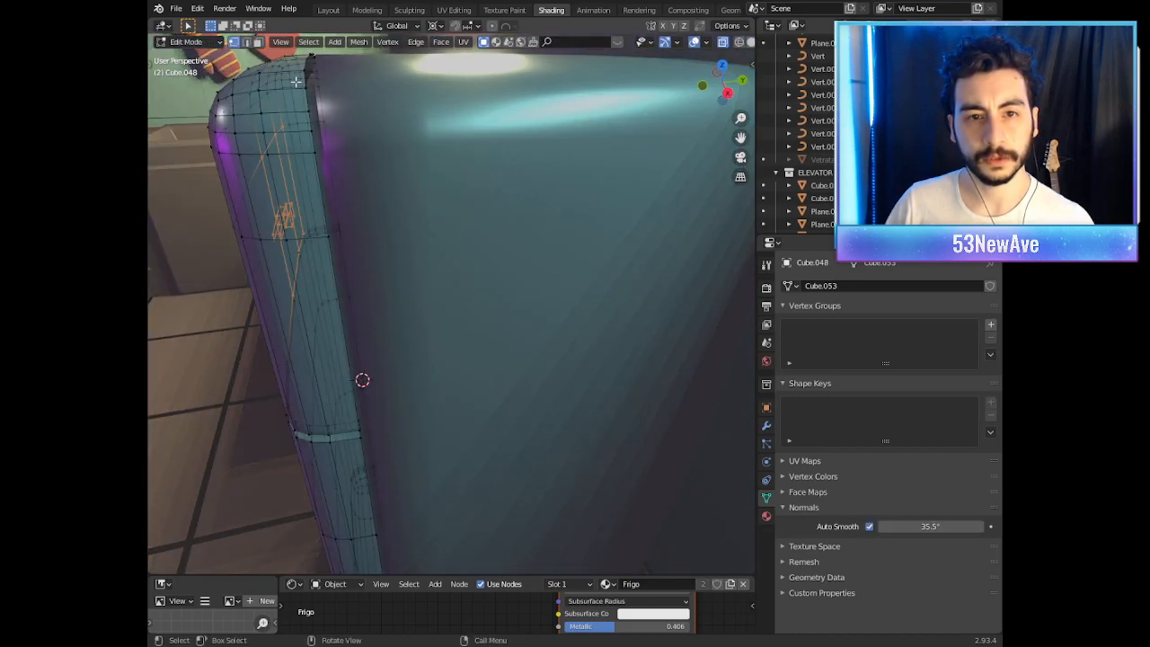
left_click(306, 70, "alt")
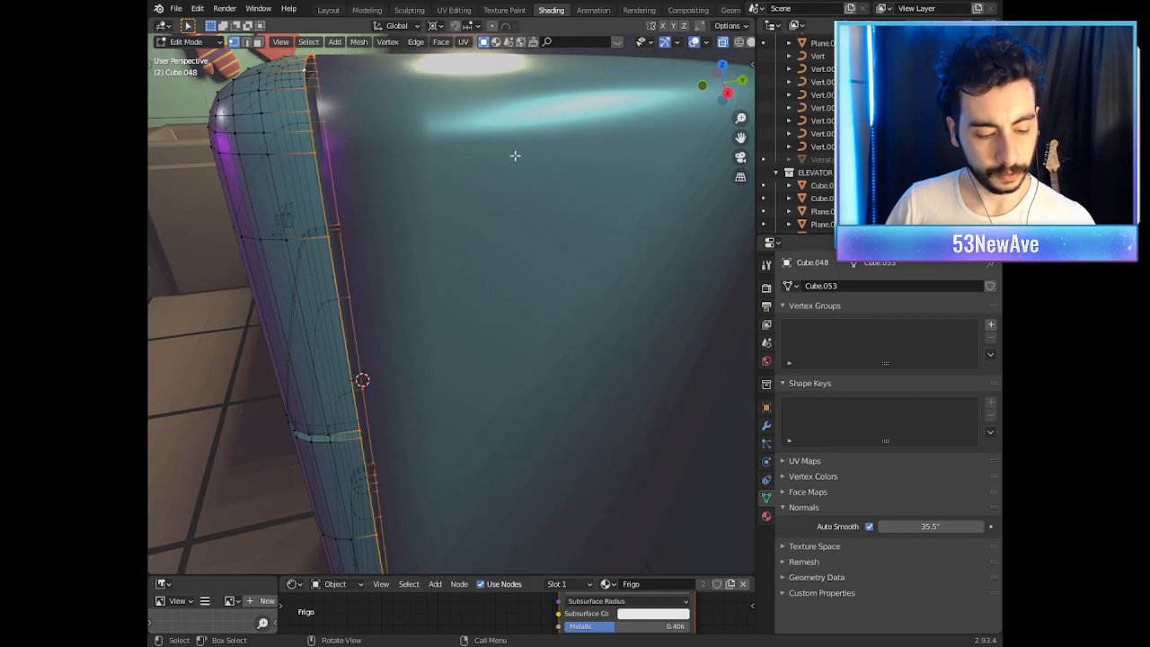
key("Tab")
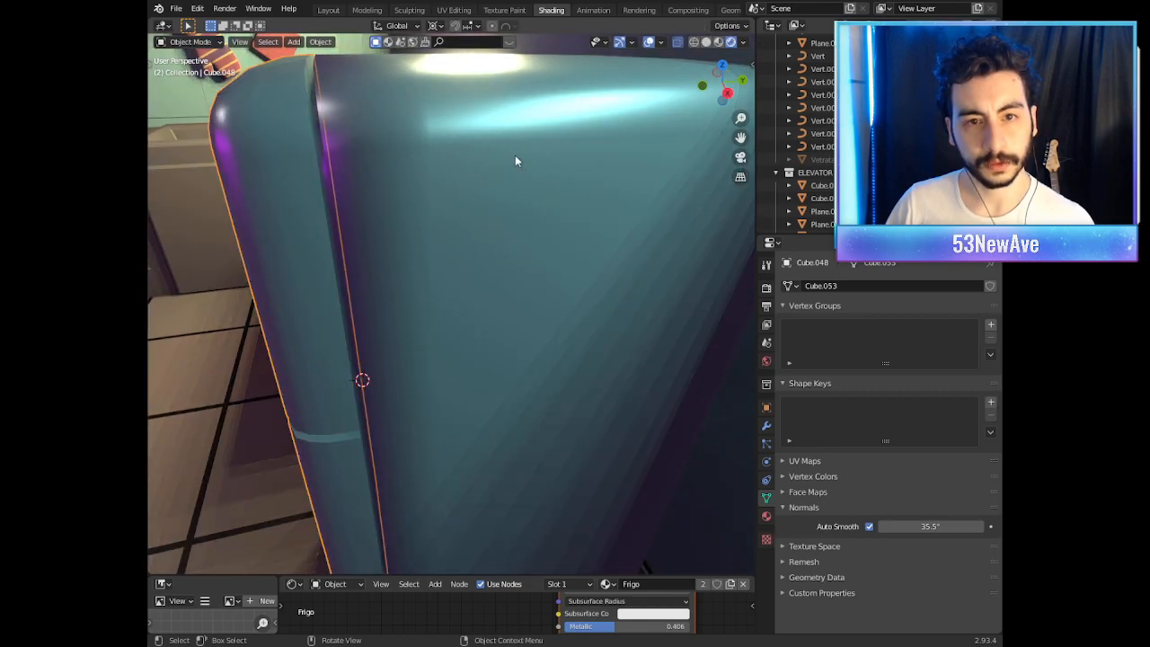
Step: Enable Auto Smooth on the fridge body and hide the overlays to inspect the seam
scroll(511, 137, "down", 4)
middle_click_drag(522, 140, 396, 243)
left_click(509, 231)
left_click(441, 157)
scroll(424, 206, "up", 3)
key("Tab")
key("Tab")
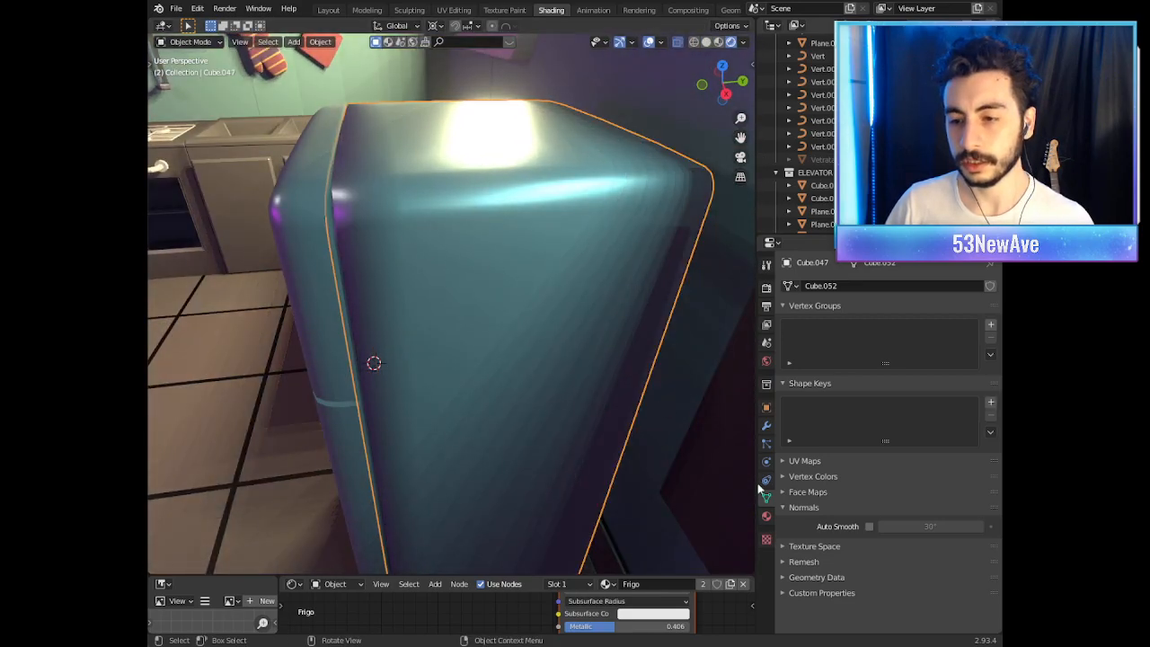
left_click(869, 526)
left_click(649, 42)
middle_click_drag(530, 157, 524, 192)
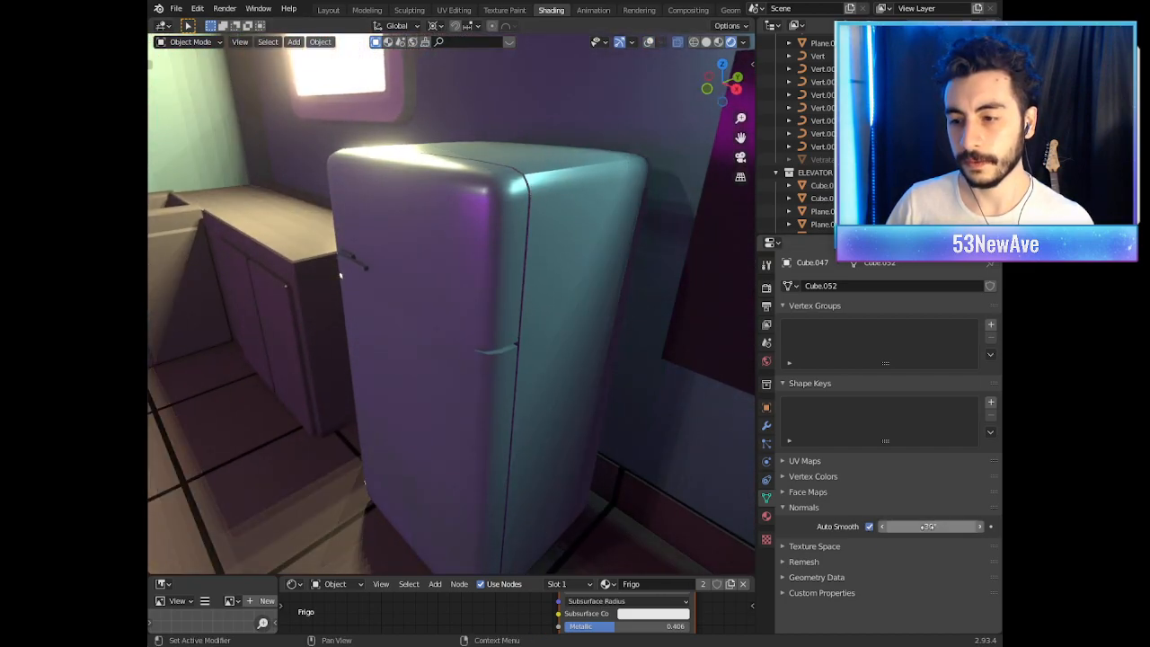
Step: Set the fridge body's Auto Smooth angle to about 31° and save the file
left_click_drag(931, 526, 944, 525)
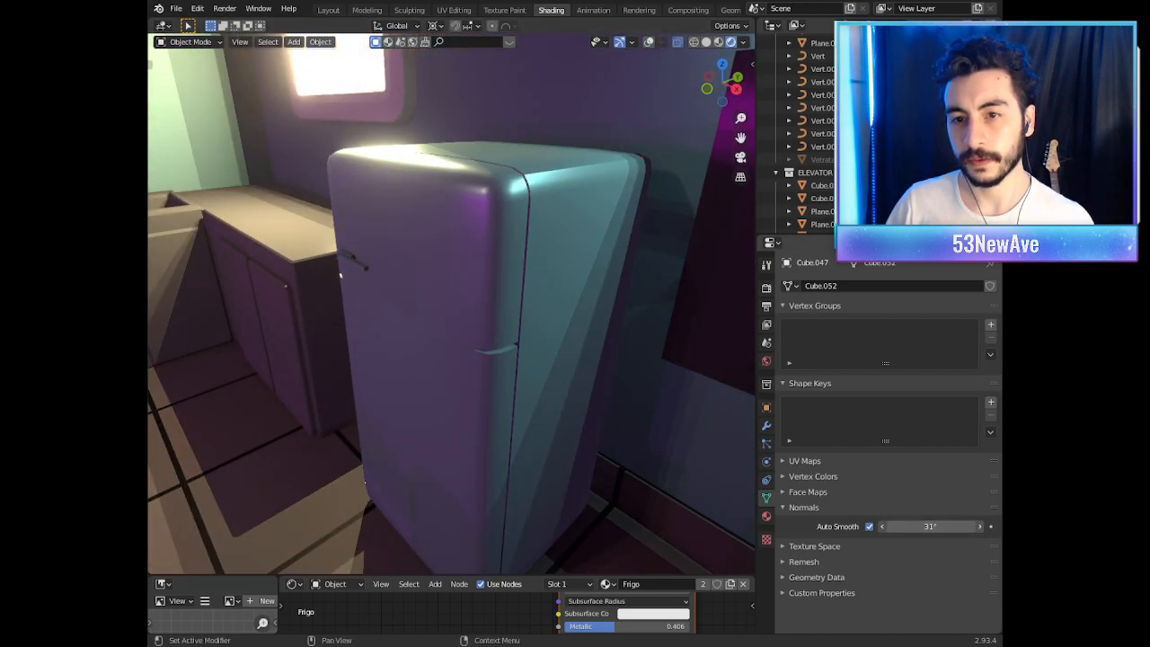
left_click(648, 41)
scroll(540, 221, "down", 3)
middle_click_drag(539, 221, 507, 200)
key("ctrl+s")
Step: Select all the geometry of the door handle on the fridge front in Edit Mode
left_click(650, 42)
middle_click_drag(444, 252, 578, 247)
scroll(577, 252, "up", 3)
left_click(649, 41)
middle_click_drag(371, 328, 463, 306, "shift")
scroll(463, 305, "up", 2)
left_click(431, 258)
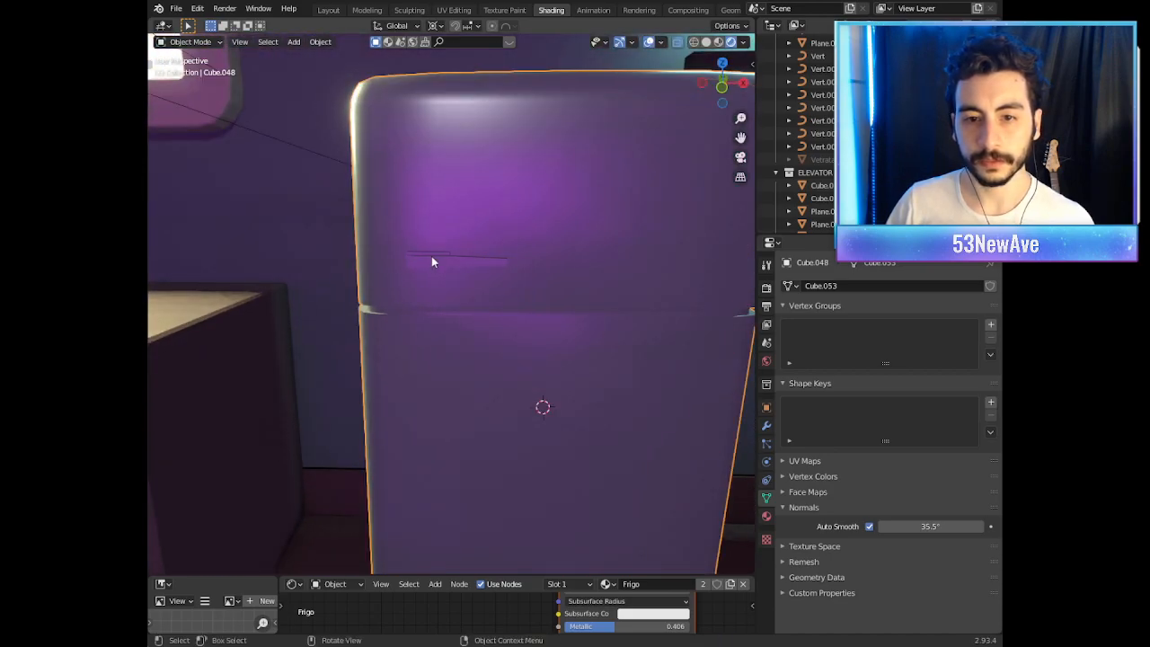
key("Tab")
left_click_drag(527, 246, 411, 281)
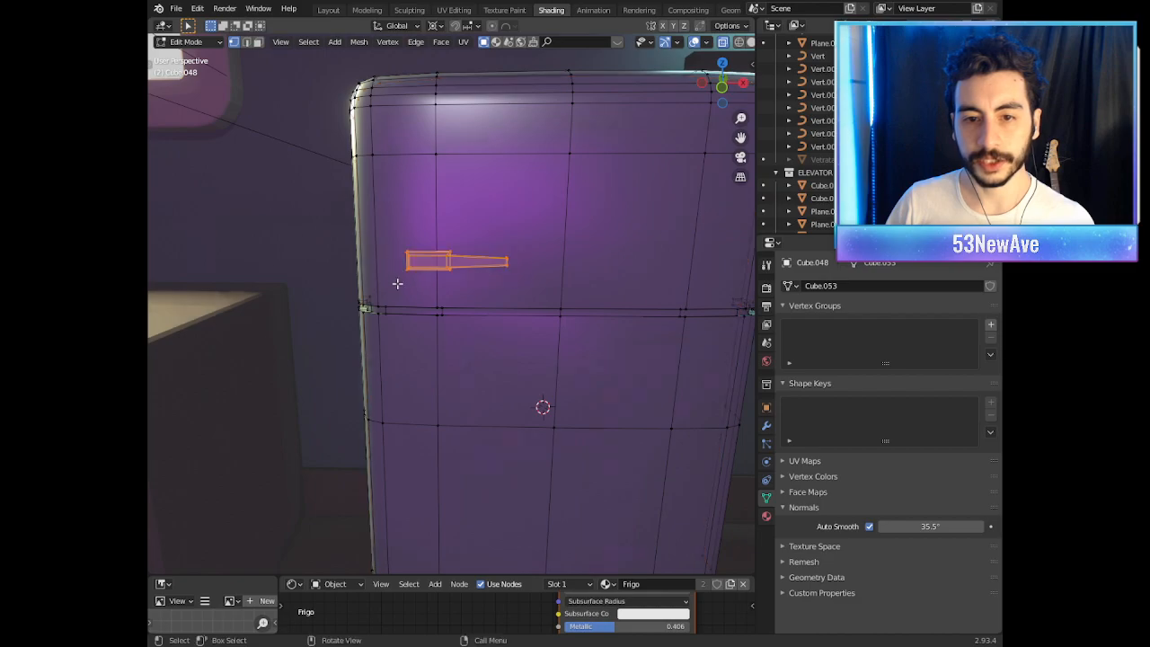
Step: Select the utensil hanging above the stove and rename its material from Material.008 to "Metal"
middle_click_drag(398, 278, 290, 263)
key("Tab")
left_click(283, 253)
left_click(280, 261)
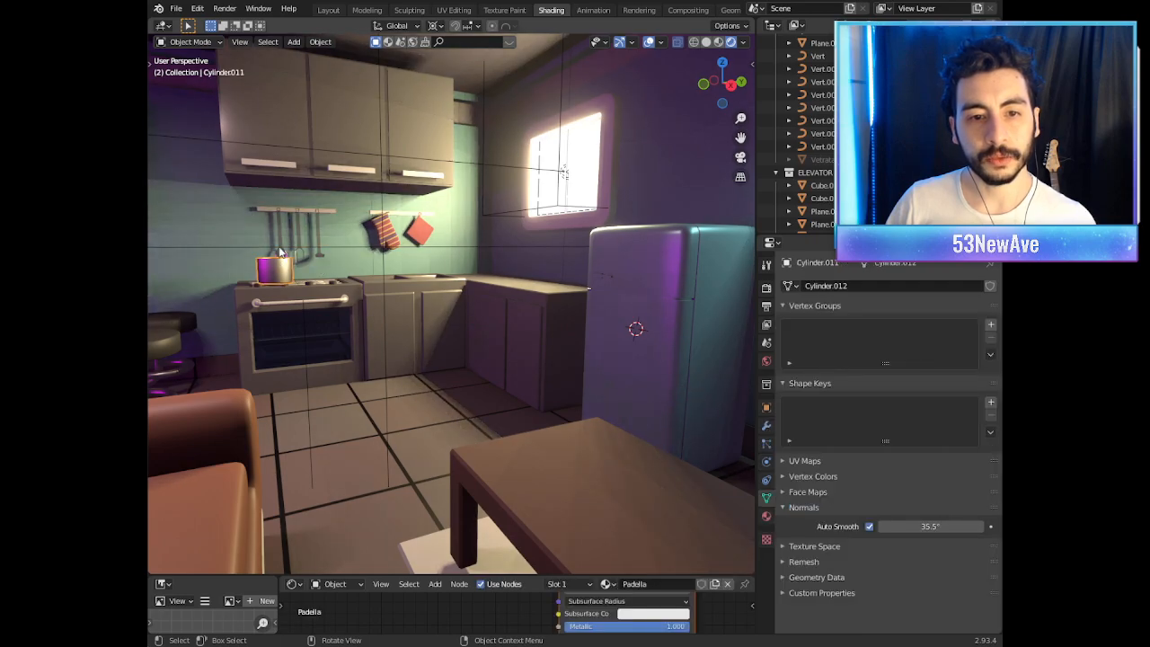
left_click(280, 254)
left_click(281, 255)
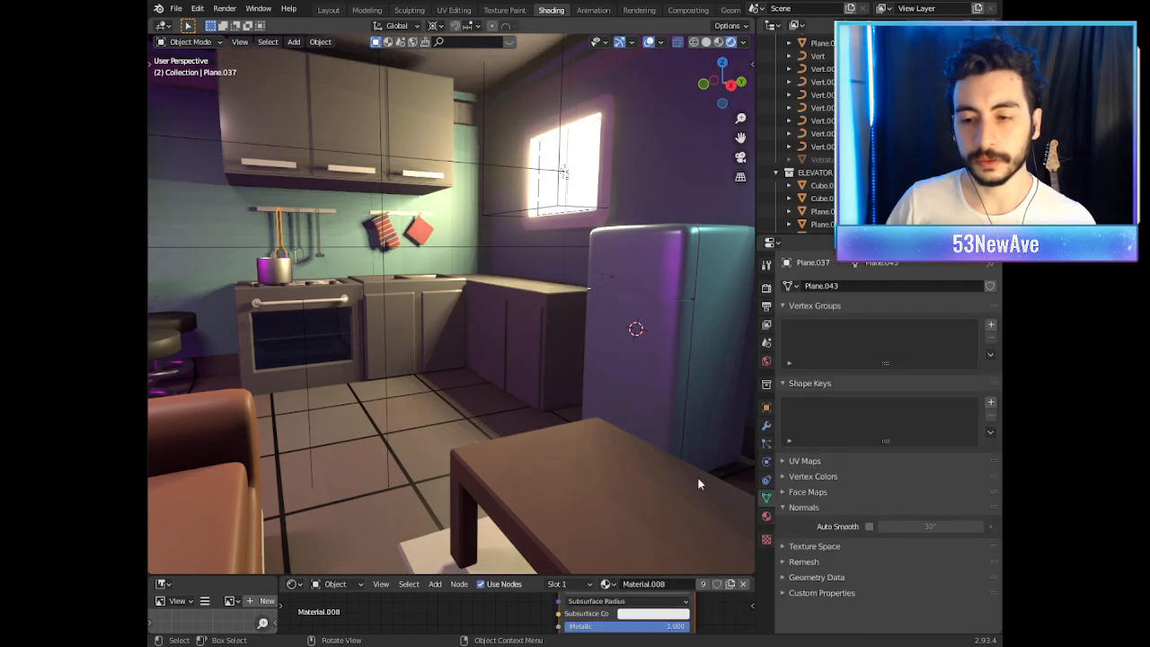
left_click(765, 517)
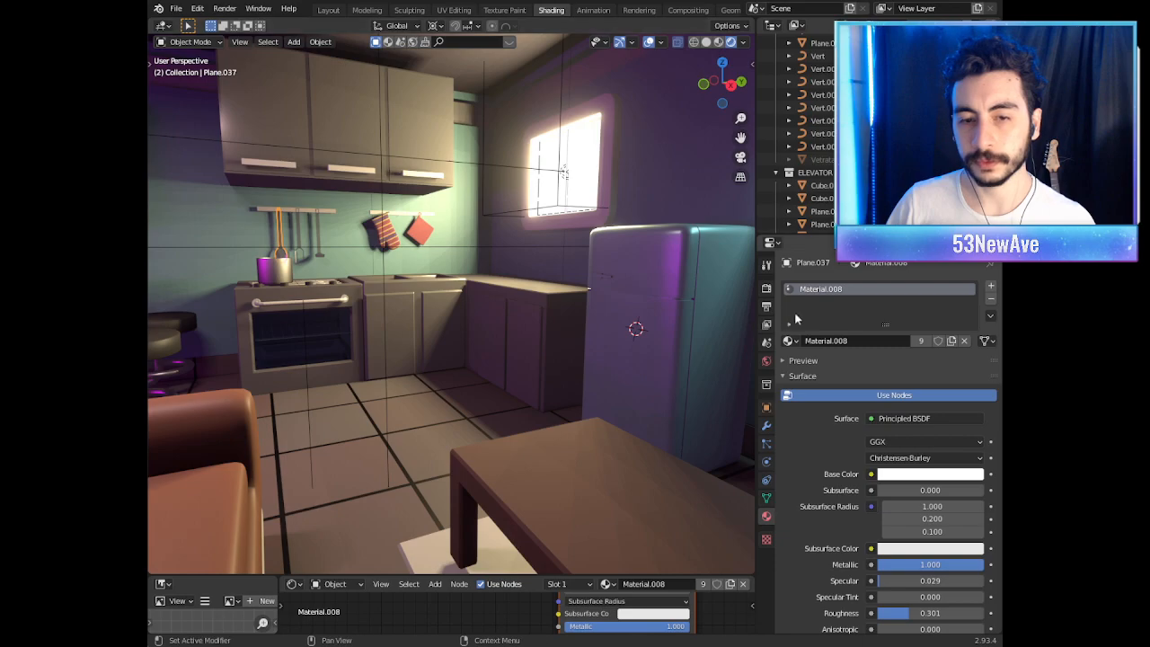
double_click(832, 289)
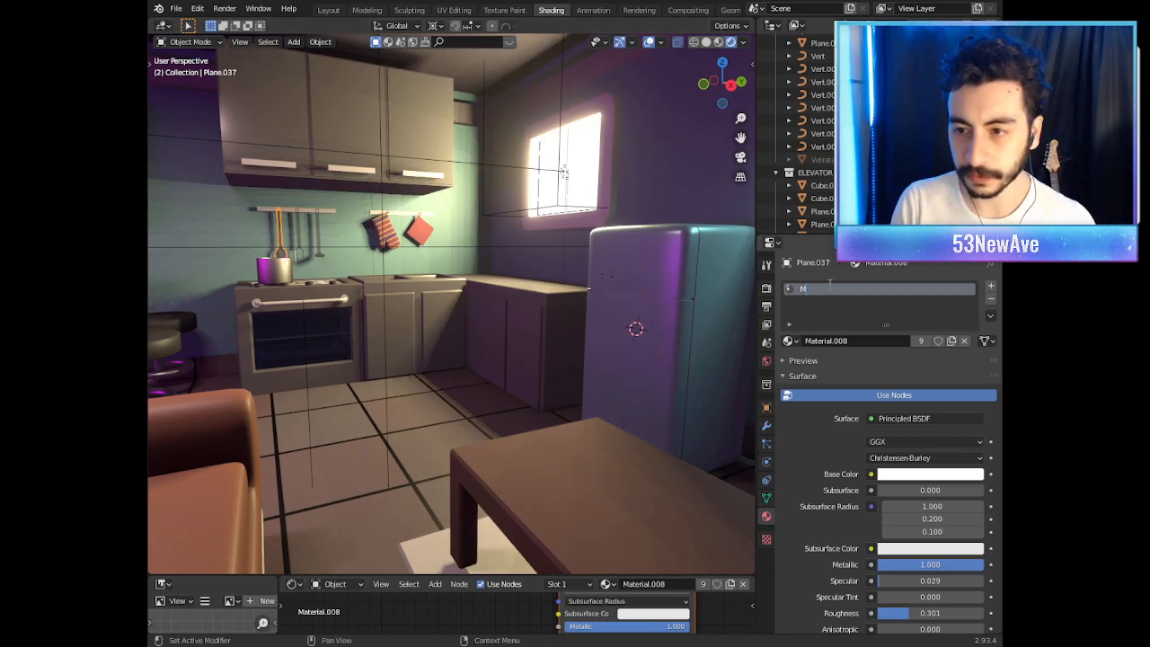
type("Metal")
key("Return")
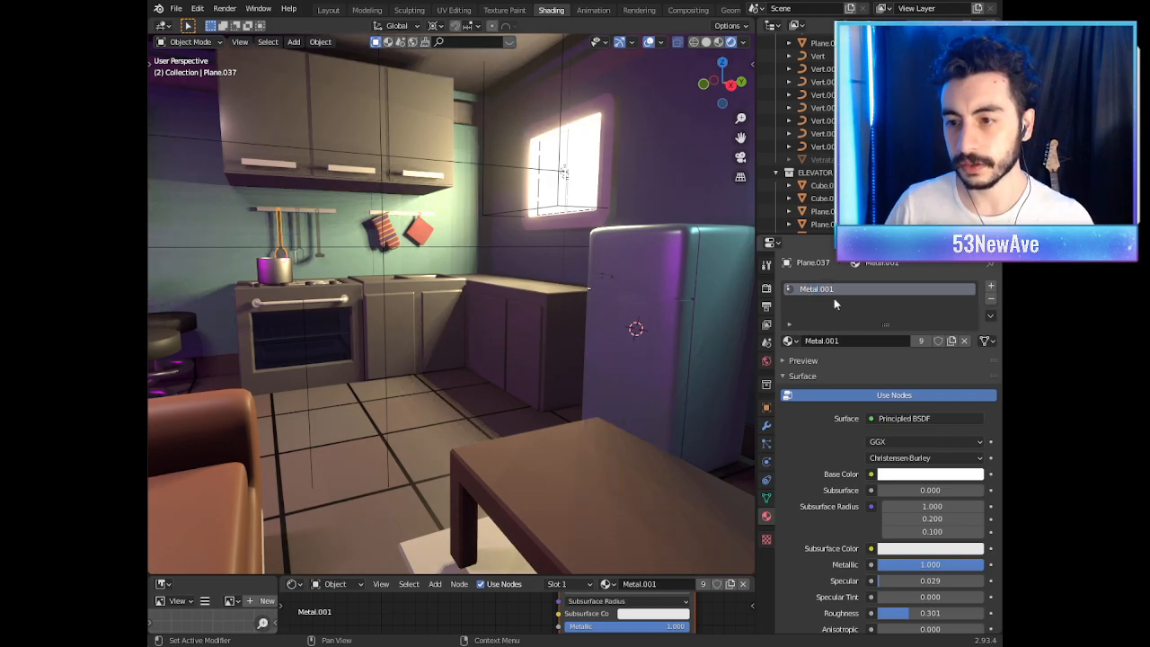
Step: Add a second material slot to the fridge front, load Metal.001 into it and assign it to the selected handle
middle_click_drag(637, 287, 492, 335, "shift")
scroll(491, 337, "up", 4)
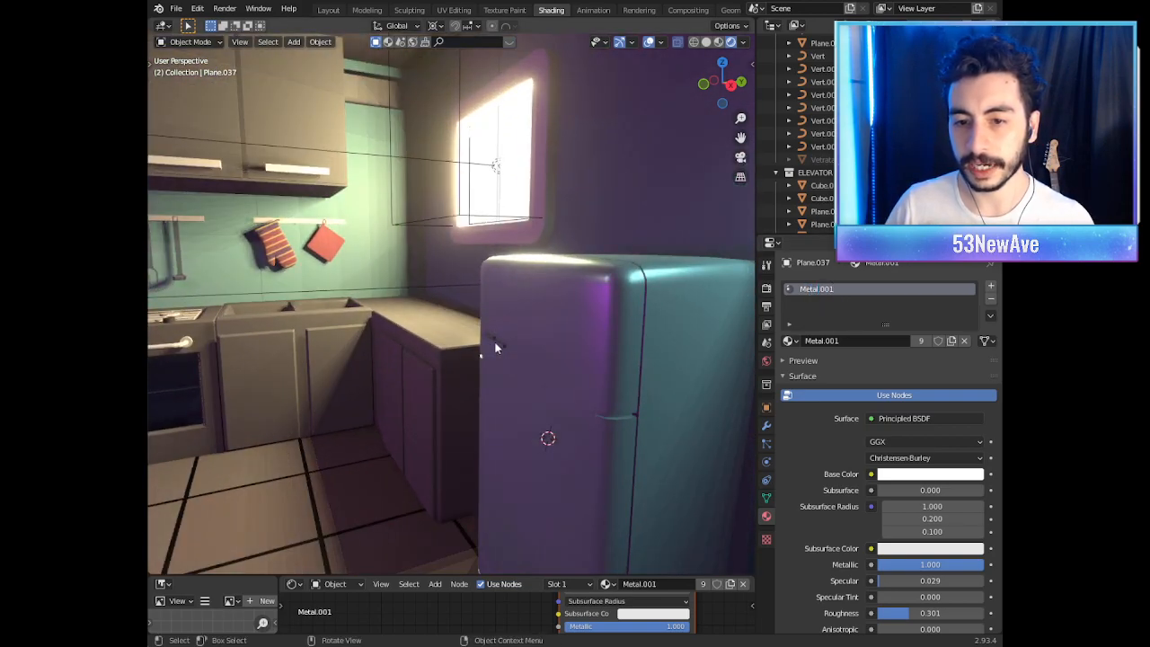
left_click(495, 347)
scroll(503, 348, "up", 2)
key("Tab")
scroll(530, 349, "up", 3)
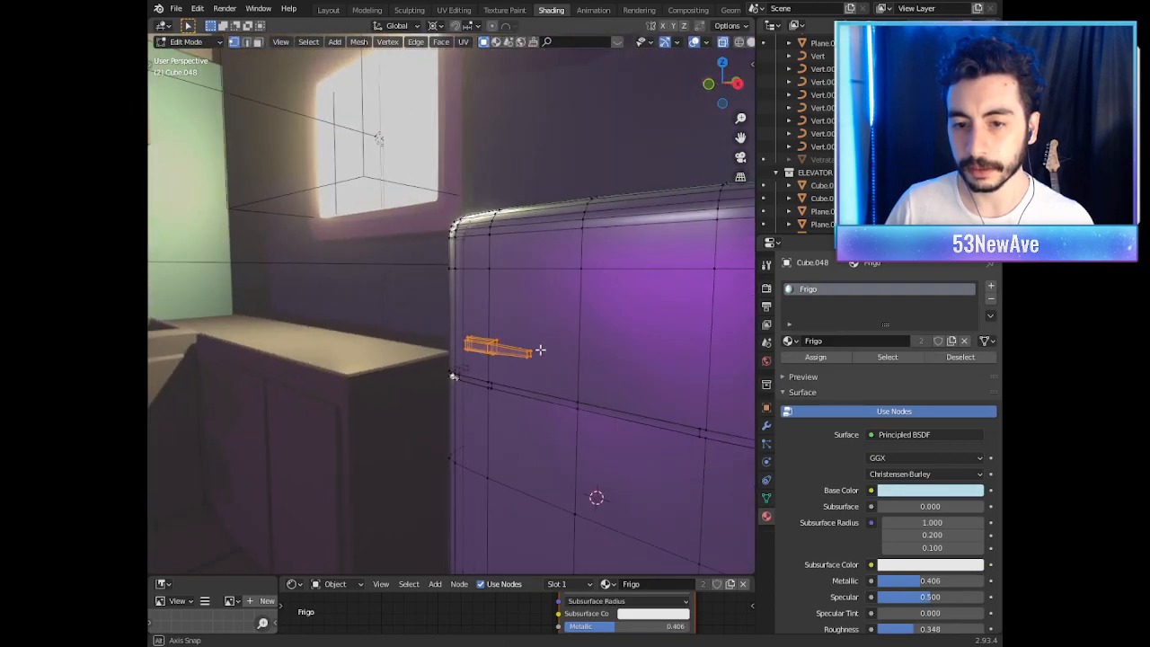
middle_click_drag(540, 350, 557, 355)
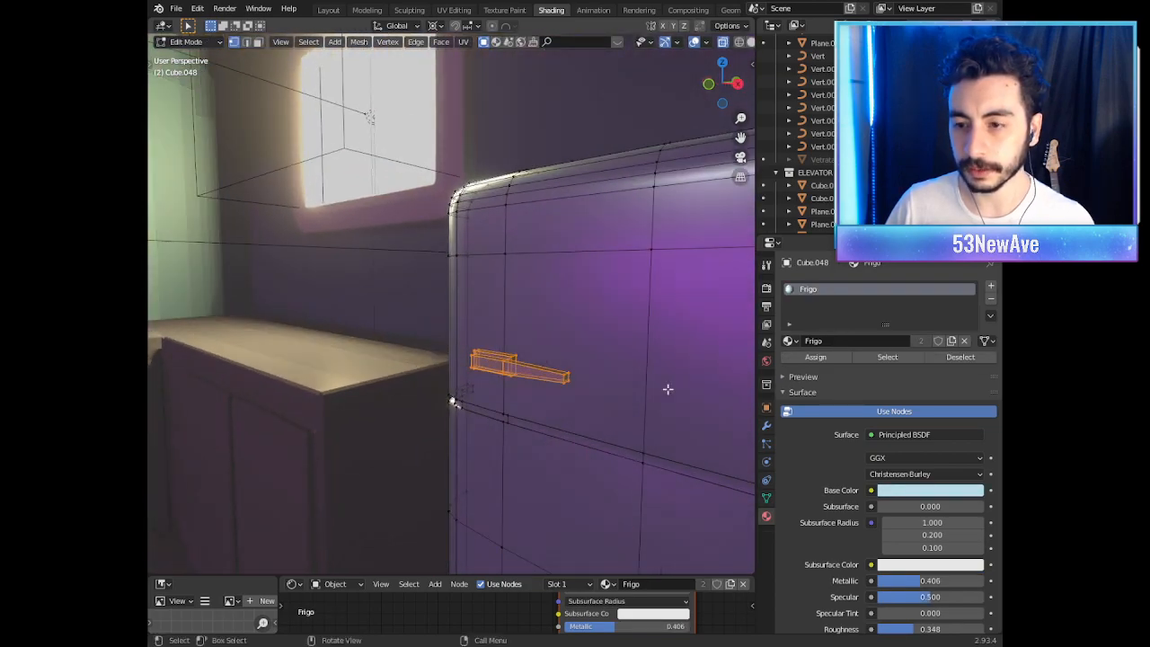
left_click(992, 286)
left_click(789, 366)
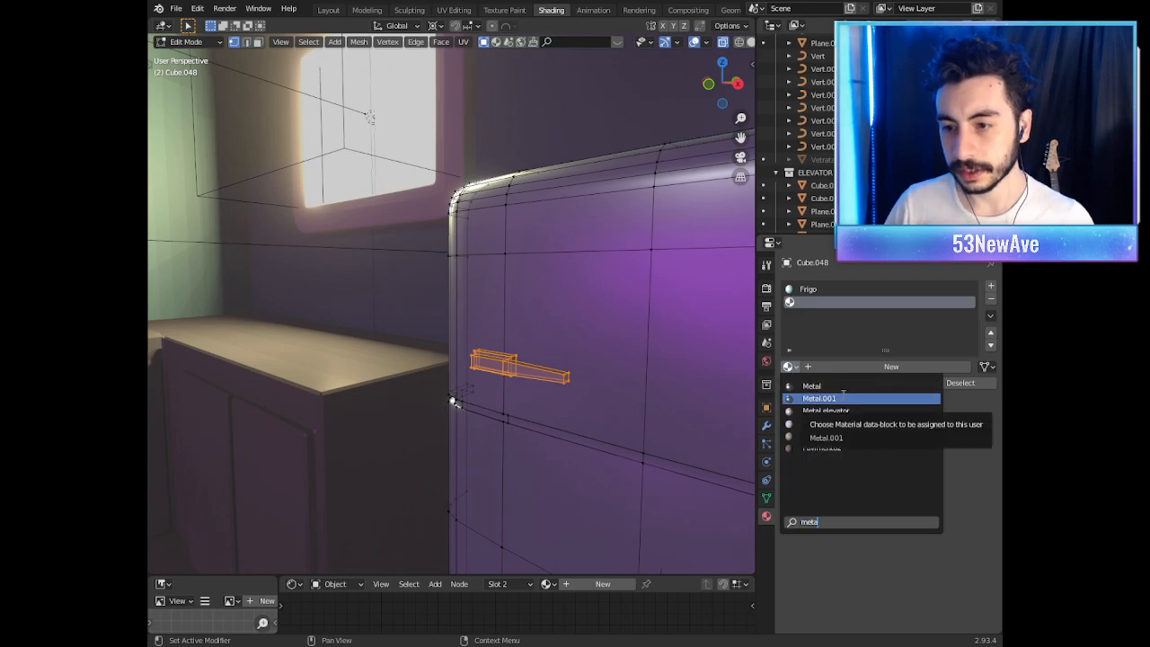
left_click(816, 398)
left_click(806, 384)
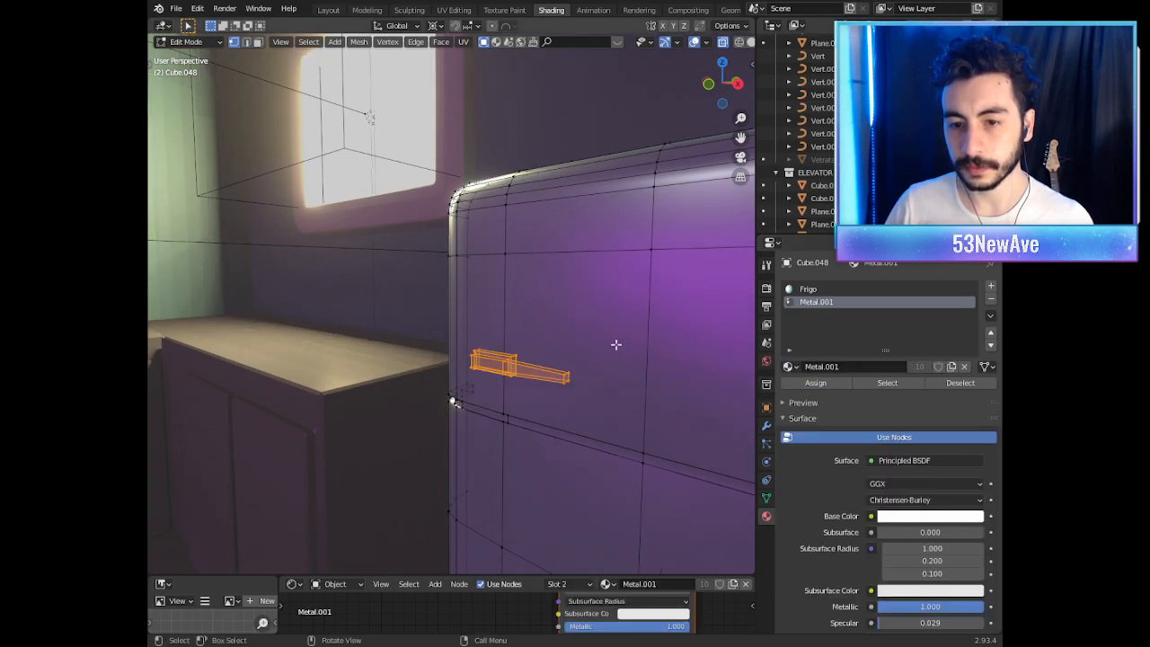
Step: Replace the second slot's material with Metal and assign it to the fridge handle
scroll(614, 344, "down", 3)
key("Tab")
middle_click_drag(597, 337, 557, 319)
key("Tab")
left_click(790, 368)
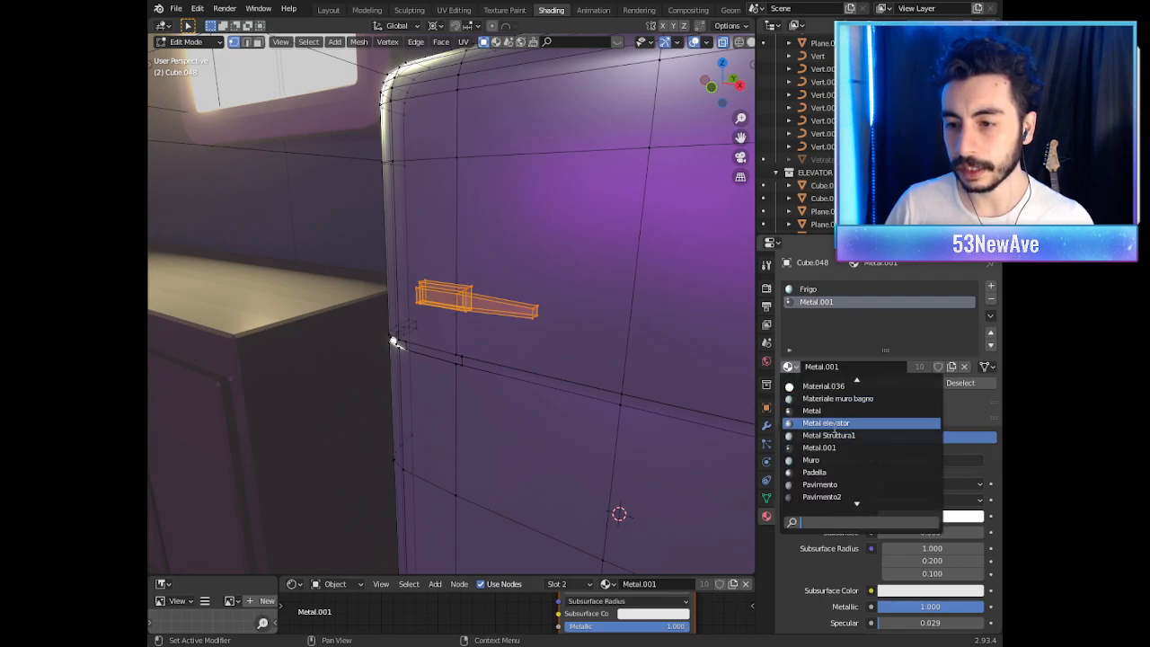
left_click(826, 411)
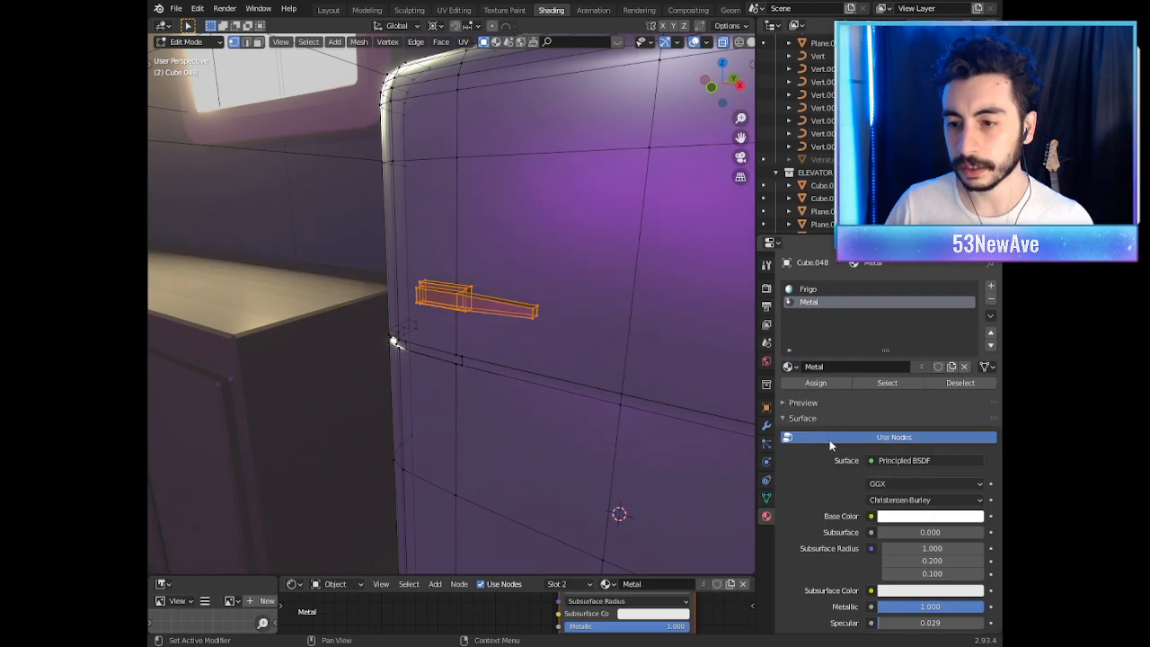
left_click(816, 387)
key("Tab")
Step: Switch to the camera view with overlays hidden and examine how the fridge handle reads in the scene
scroll(600, 344, "down", 6)
mouse_move(598, 344)
middle_mouse_down()
mouse_move(619, 319)
mouse_move(641, 342)
mouse_move(589, 348)
middle_mouse_up()
scroll(590, 348, "down", 3)
key("KP_0")
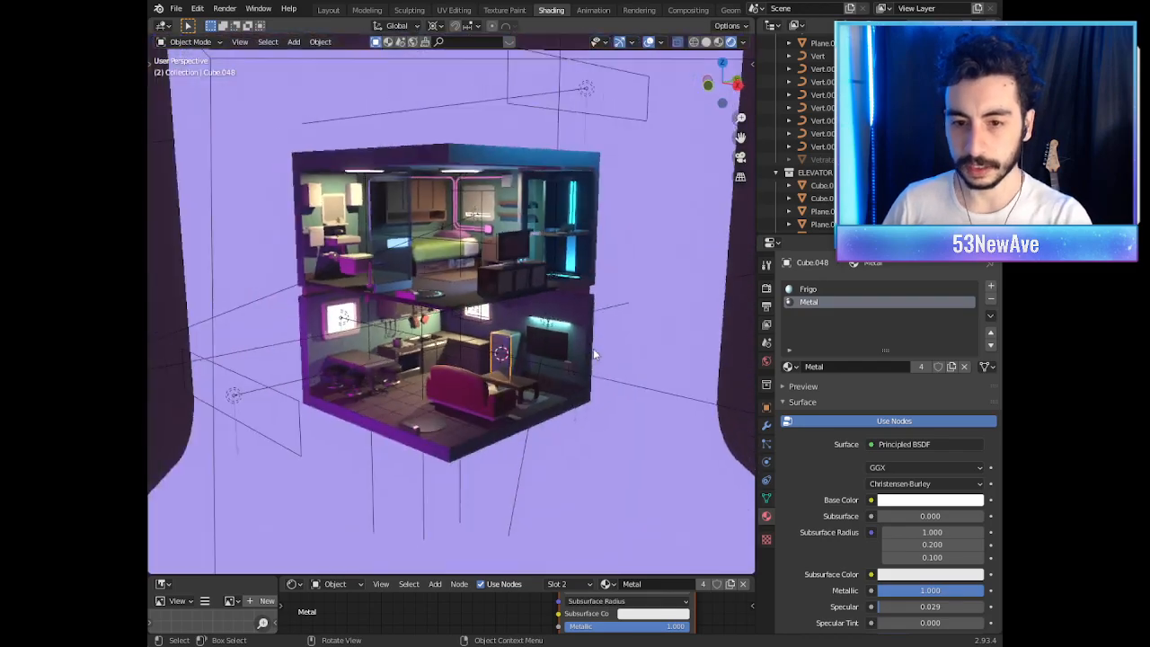
scroll(590, 265, "down", 6)
left_click(650, 42)
scroll(512, 250, "down", 3)
scroll(501, 260, "up", 12)
middle_click_drag(432, 254, 527, 281, "shift")
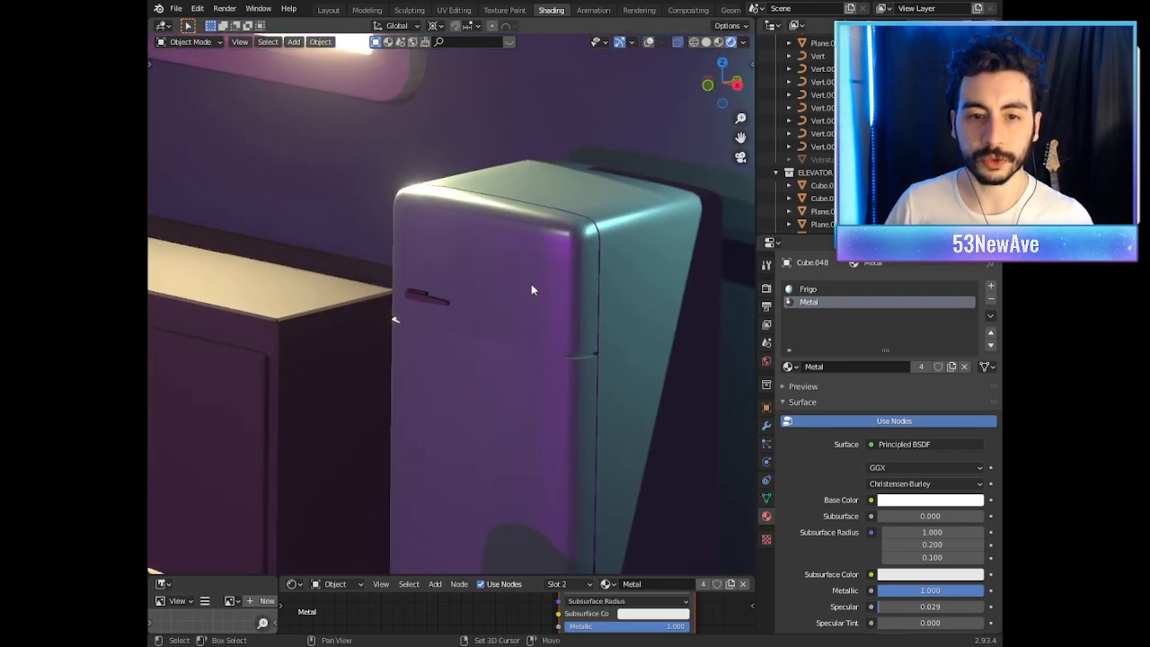
scroll(526, 280, "up", 2)
Step: Select the edge loop on the thick end of the fridge handle in Edit Mode and snap the 3D cursor to it
left_click(649, 43)
scroll(521, 262, "up", 5)
key("Tab")
left_click_drag(461, 245, 318, 342)
left_click(463, 327)
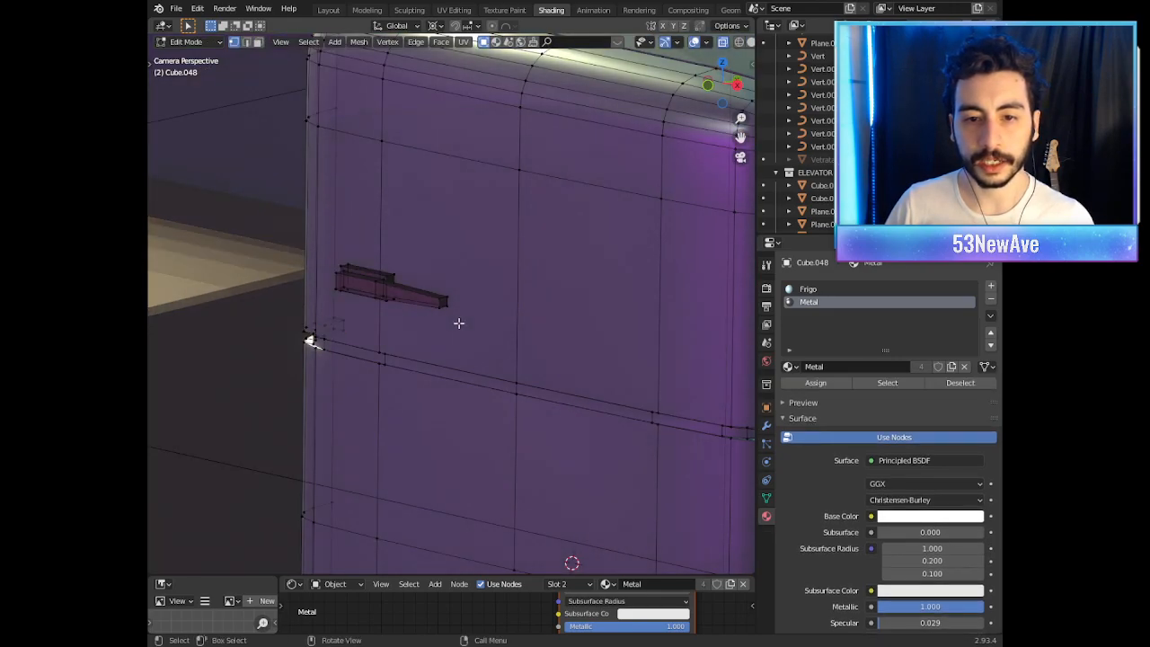
left_click_drag(477, 308, 333, 246)
left_click(474, 319)
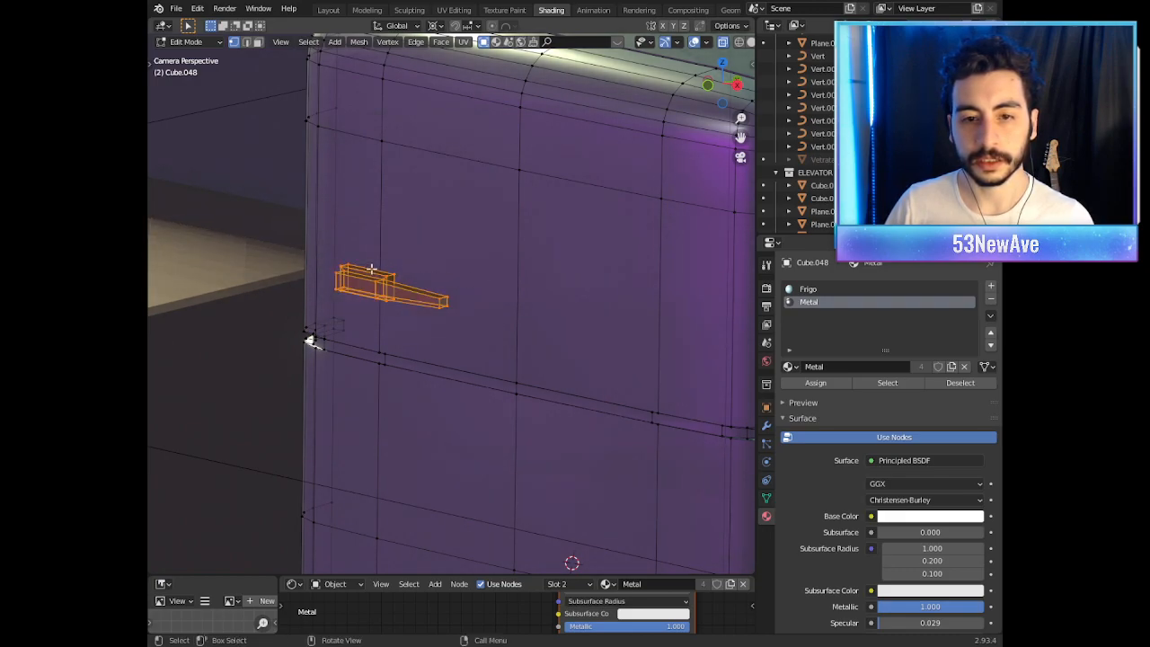
left_click(408, 260, "alt")
left_click(400, 264, "alt")
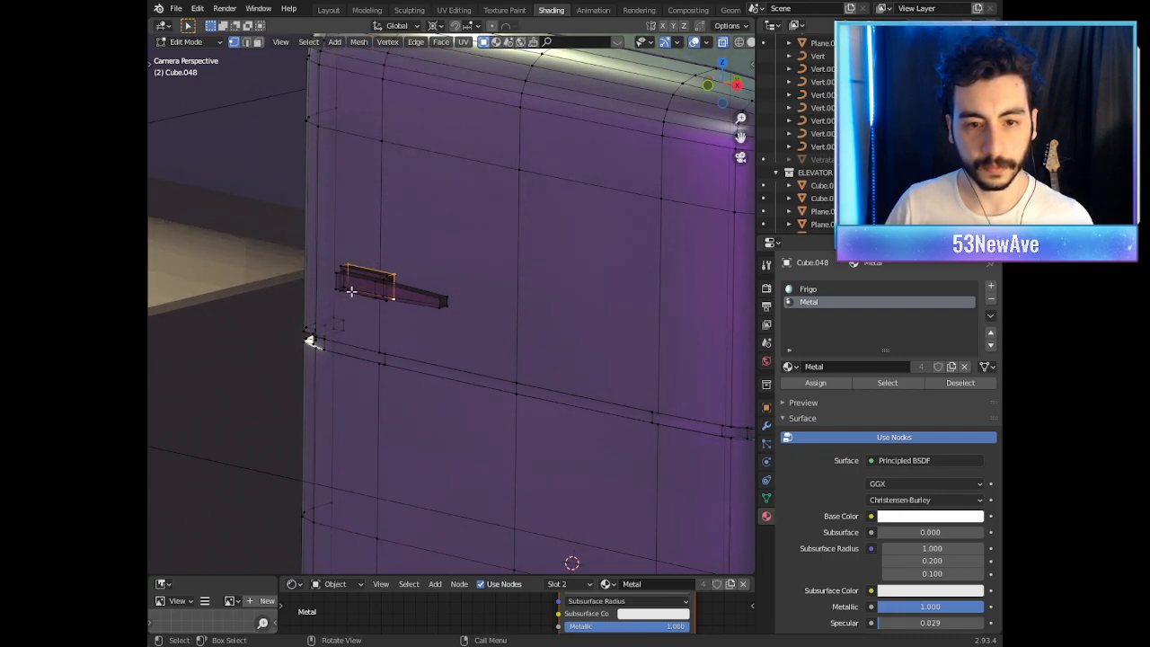
key("shift+s")
key("2")
Step: Select the whole fridge handle and scale it up uniformly by 1.528 with the overlays hidden
left_click_drag(451, 310, 371, 292)
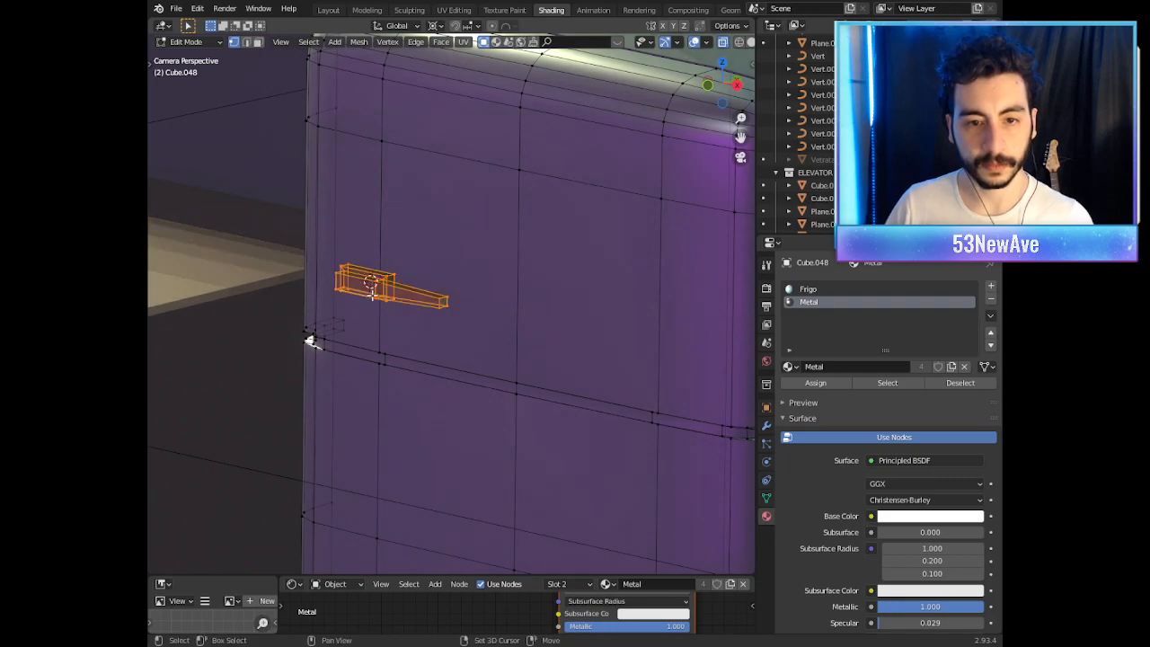
middle_click_drag(472, 106, 664, 80)
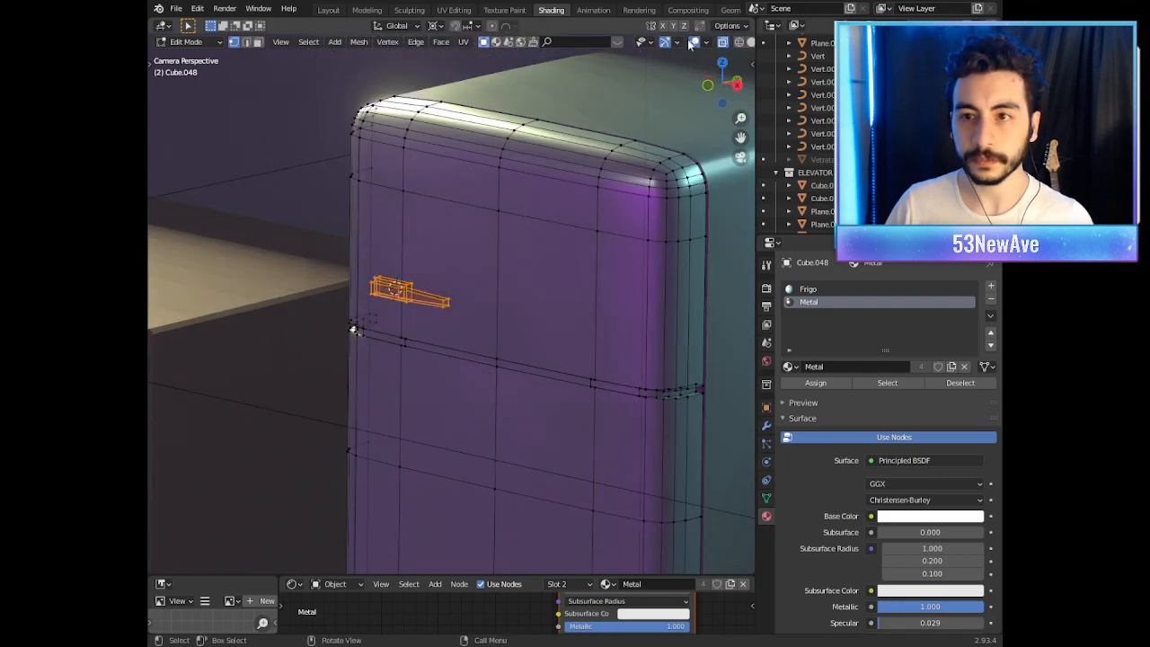
scroll(603, 257, "down", 8)
key("s")
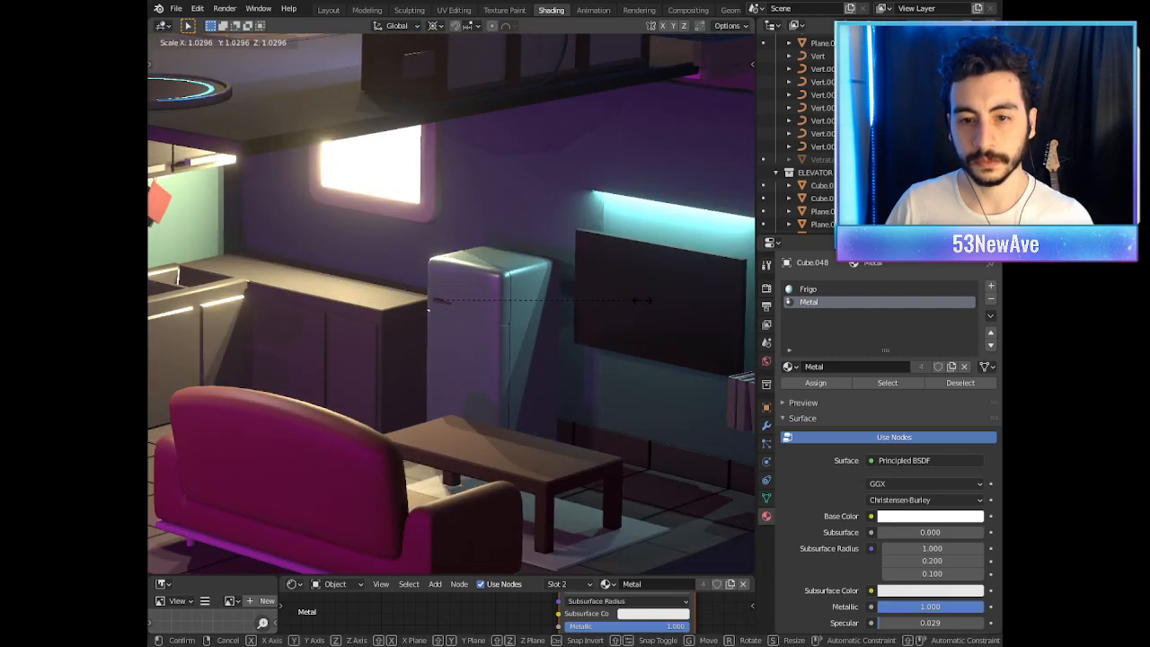
left_click(746, 328)
Step: Examine the enlarged handle's proportions against the whole scene and up close in the camera view
scroll(562, 342, "down", 5)
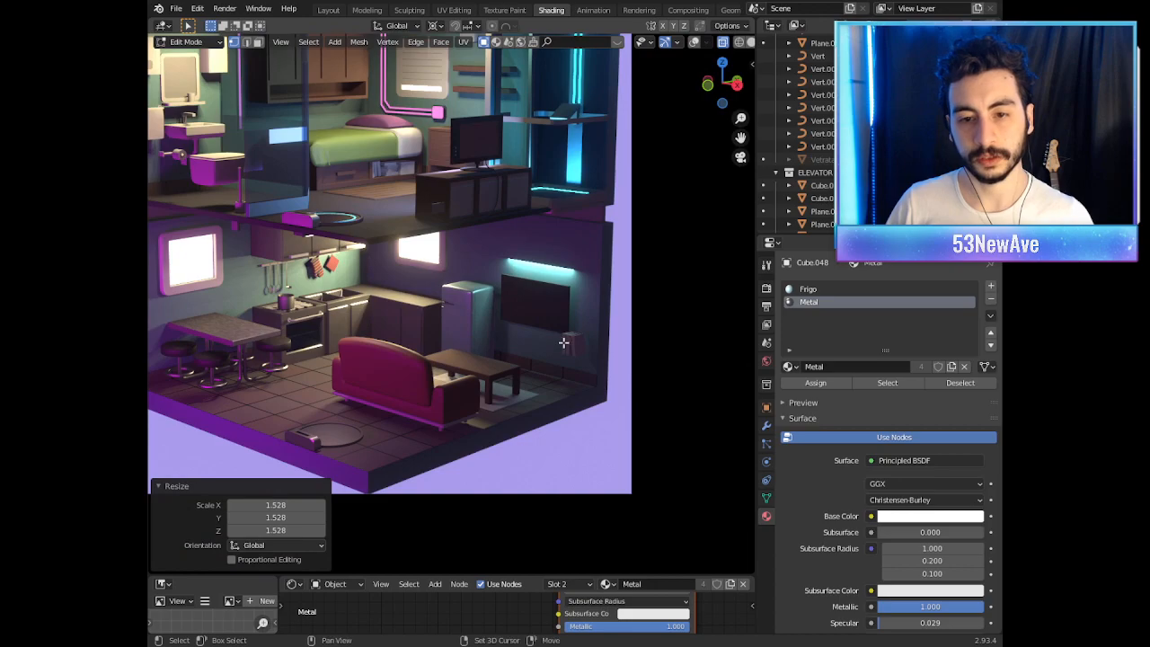
middle_click_drag(620, 358, 615, 357)
scroll(614, 357, "up", 5)
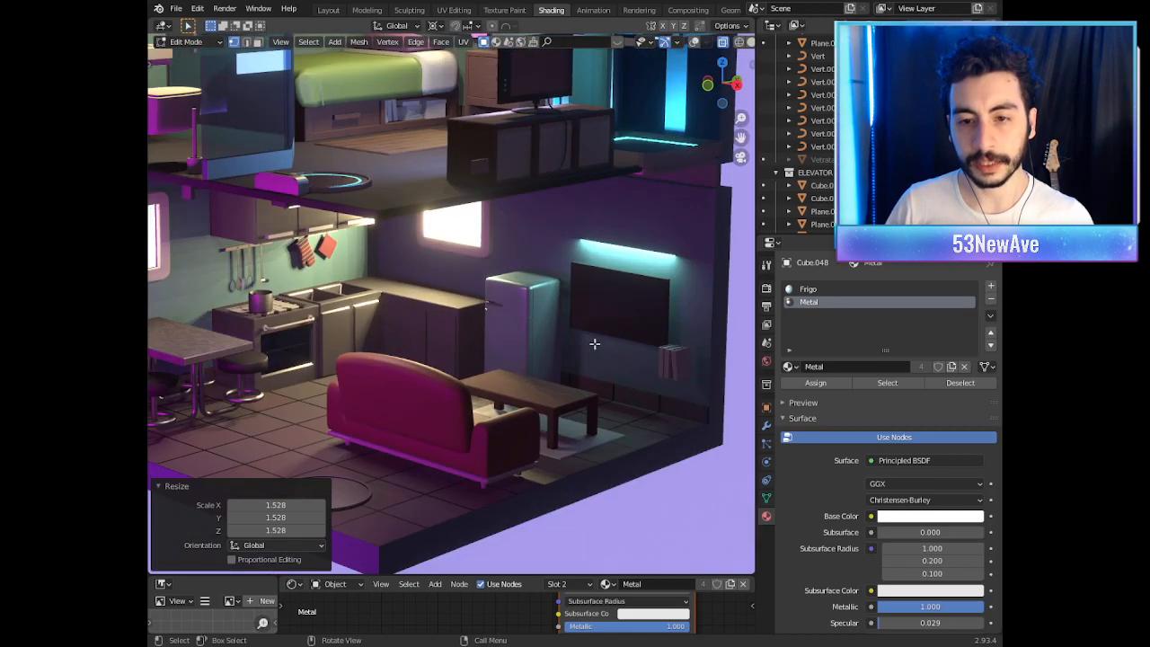
middle_click_drag(504, 363, 526, 334, "shift")
left_click(176, 493)
scroll(521, 359, "down", 4)
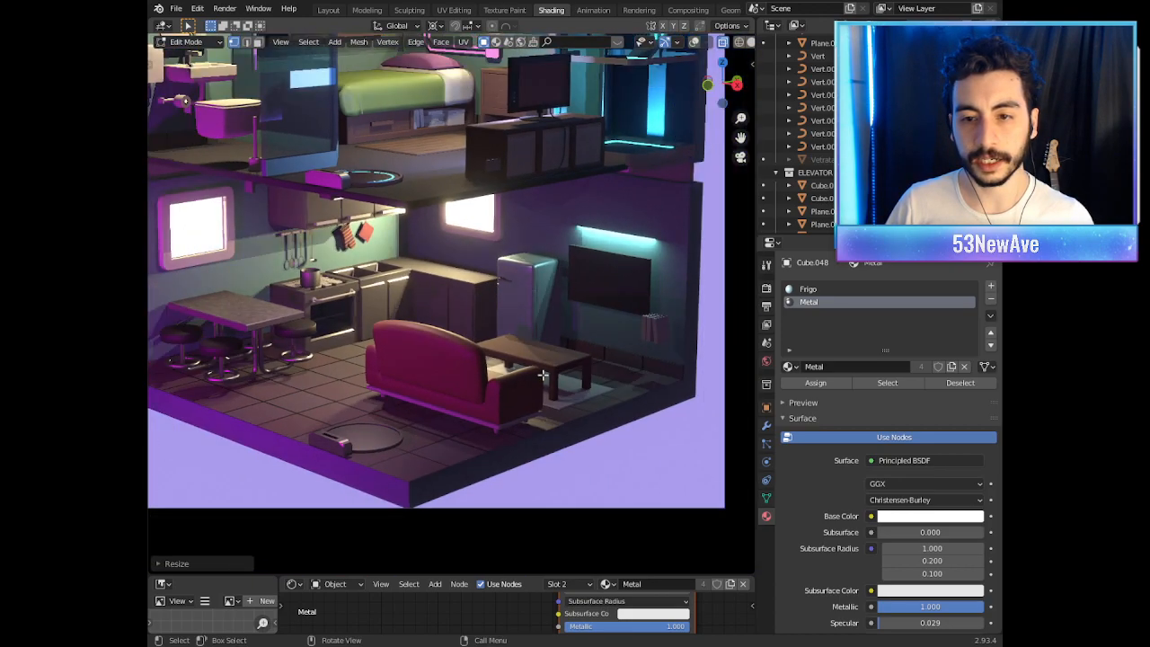
scroll(521, 359, "up", 4)
scroll(521, 360, "down", 2)
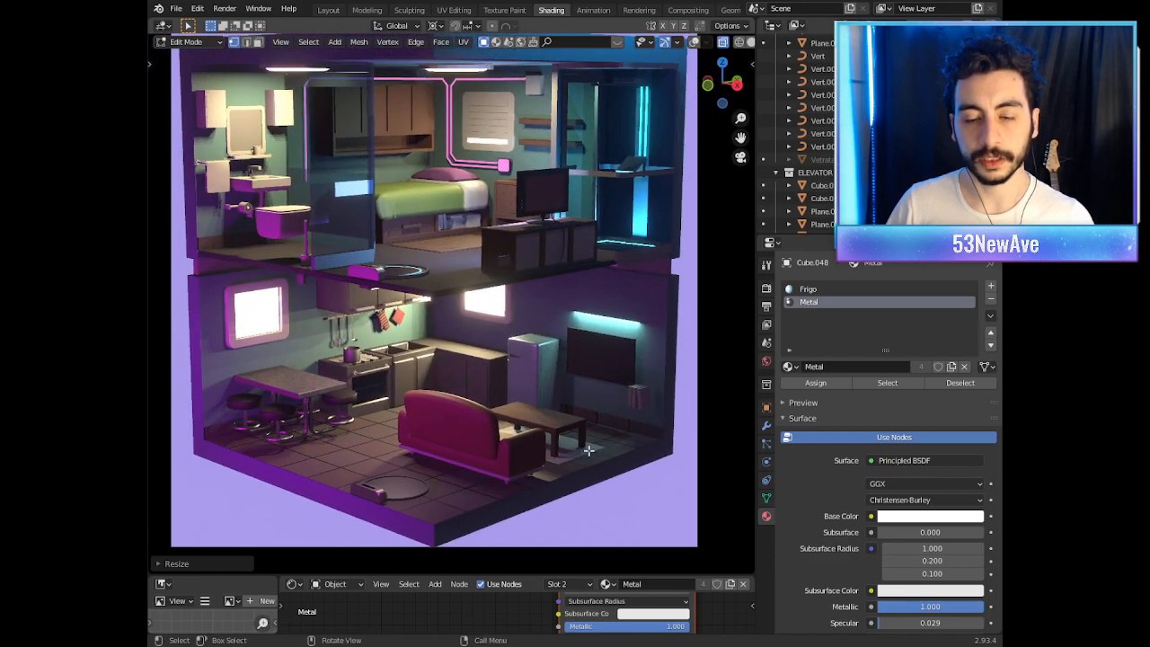
scroll(544, 400, "up", 10)
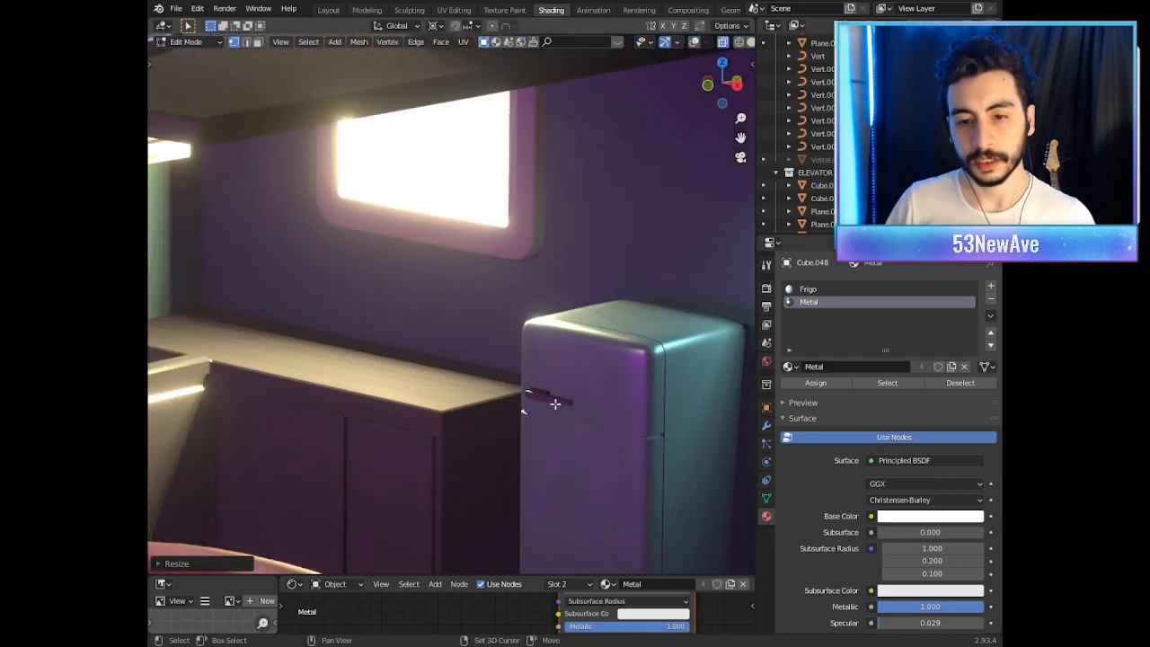
scroll(525, 244, "up", 3)
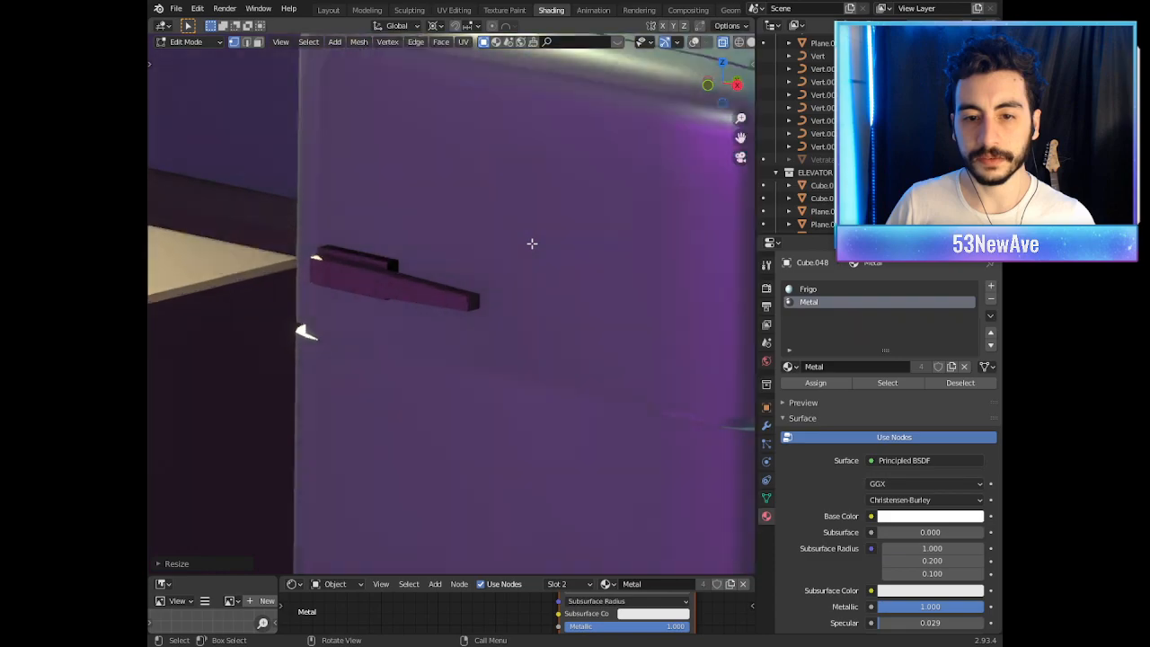
Step: Show the overlays, duplicate the handle and move the copy about -0.163 m along the global Z axis, below the door seam
key("Tab")
scroll(666, 108, "down", 3)
left_click(651, 43)
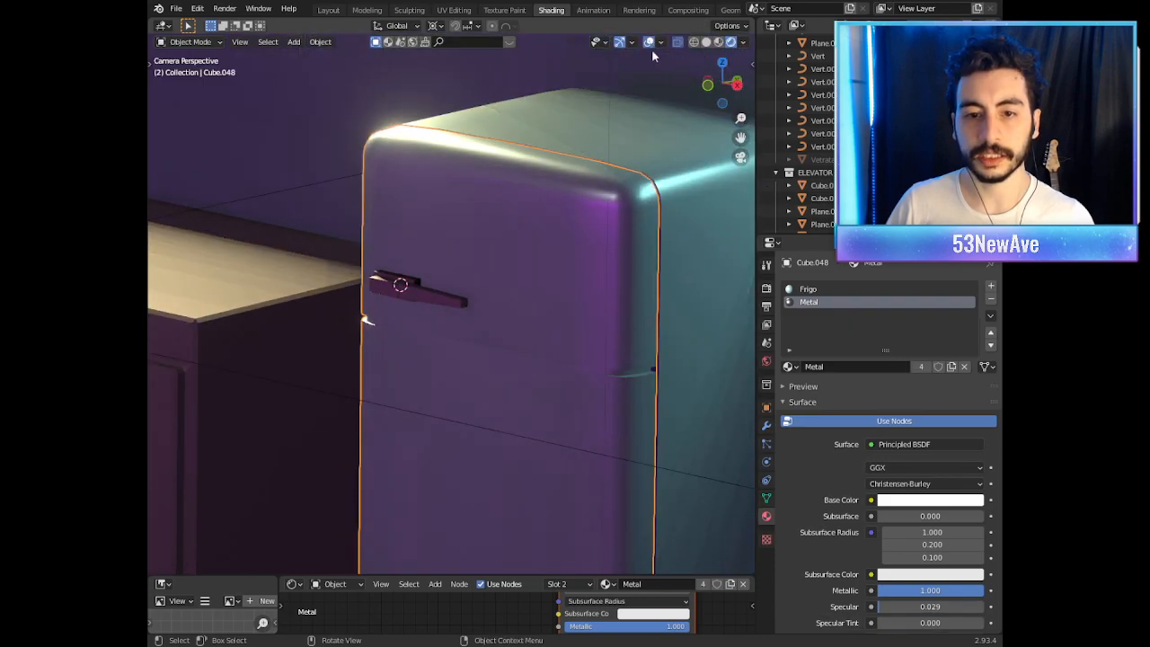
key("Tab")
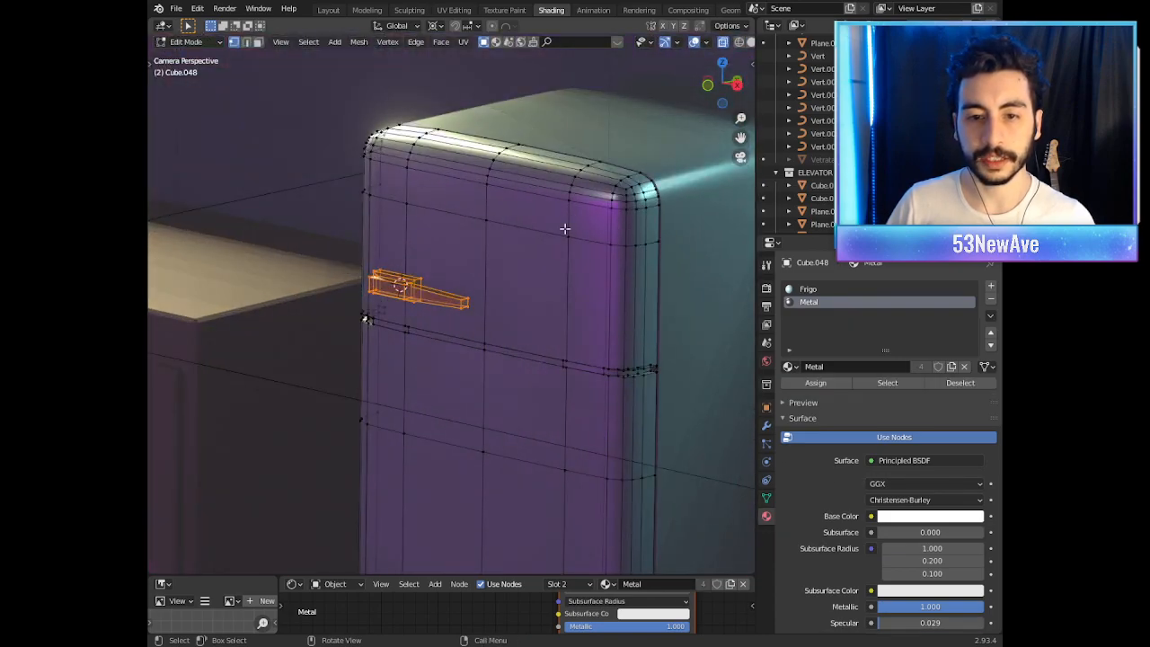
key("Tab")
key("Tab")
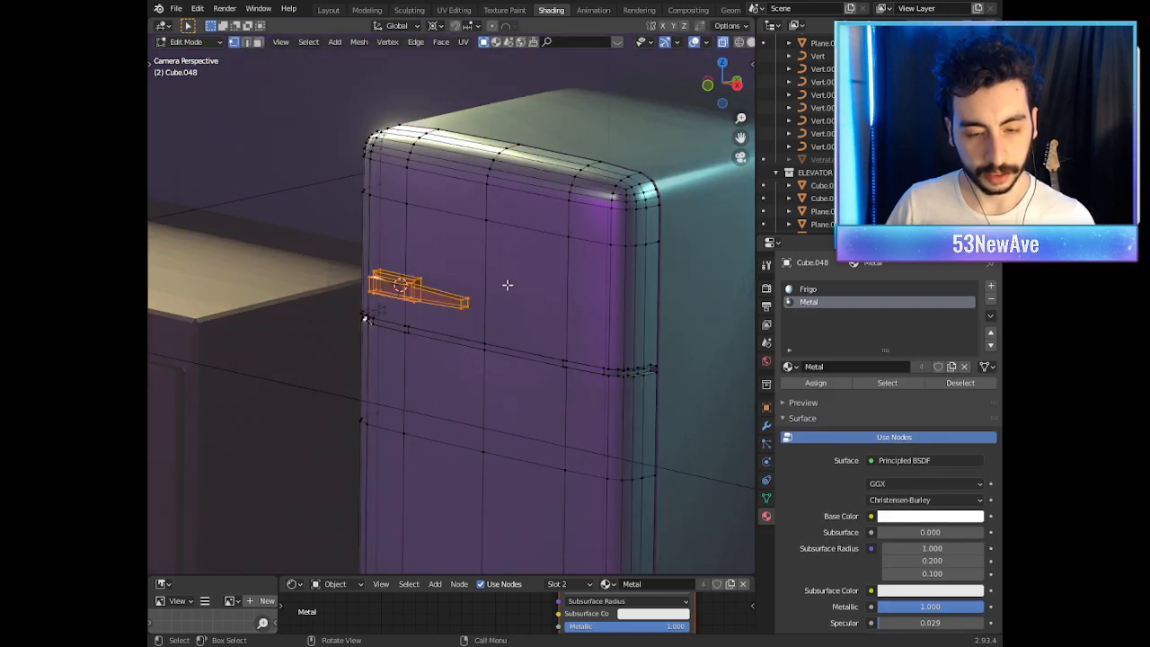
key("shift+d")
key("z")
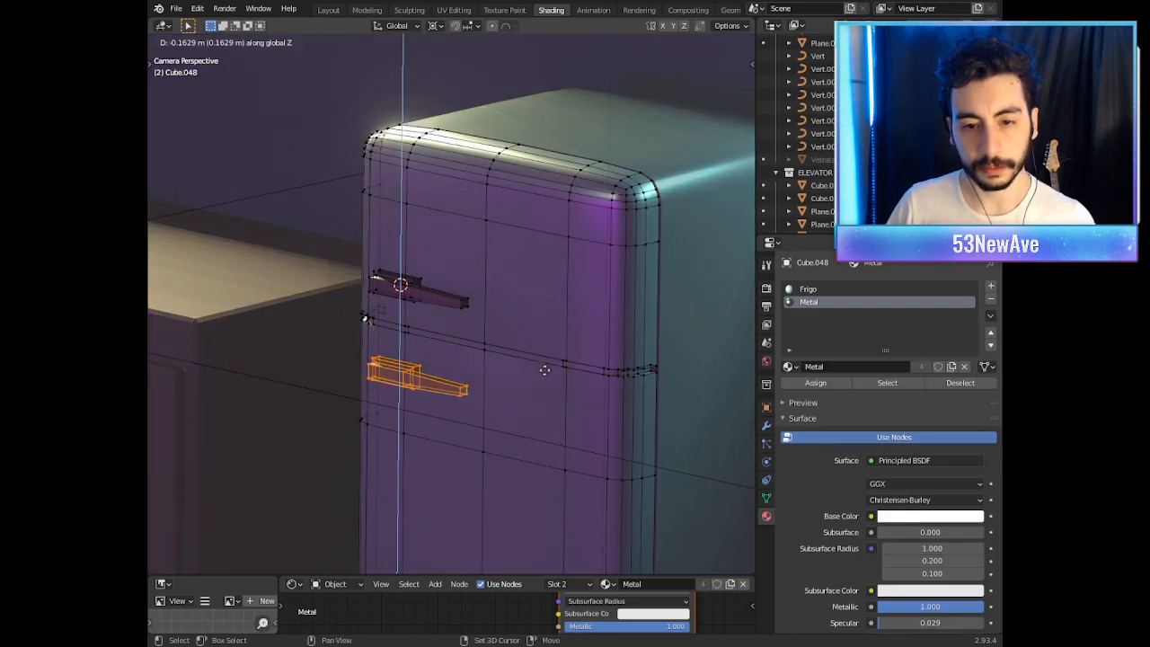
left_click(544, 372)
Step: Hide the overlays and raise the lower handle about 0.005 m along the global Z axis in Edit Mode
key("Tab")
scroll(541, 379, "down", 5)
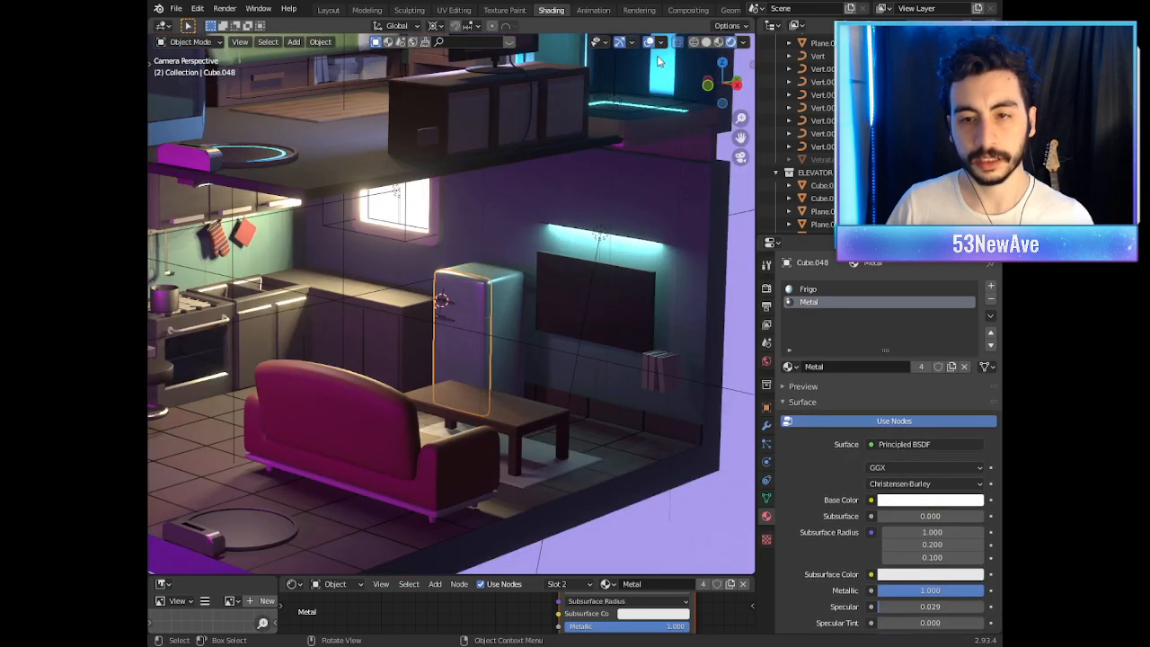
left_click(652, 46)
scroll(558, 284, "down", 5)
scroll(558, 284, "up", 5)
key("Tab")
key("g")
key("z")
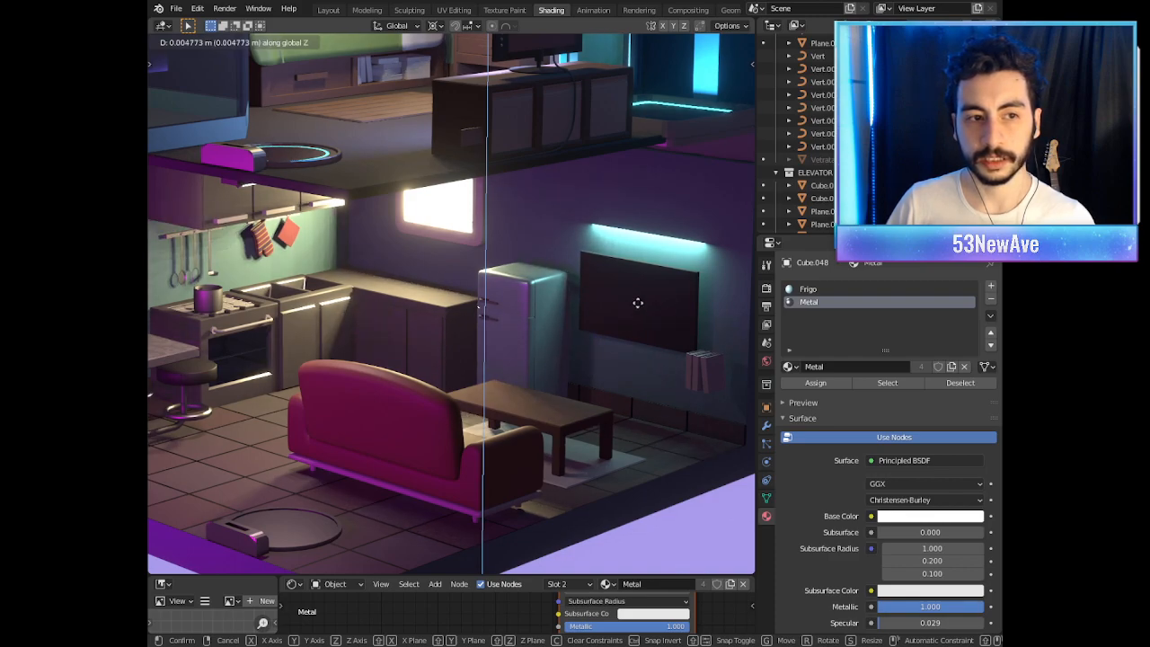
left_click(638, 303)
Step: Examine both fridge handles and the door seam from the camera view and from around the fridge
scroll(638, 303, "down", 5)
scroll(626, 305, "up", 12)
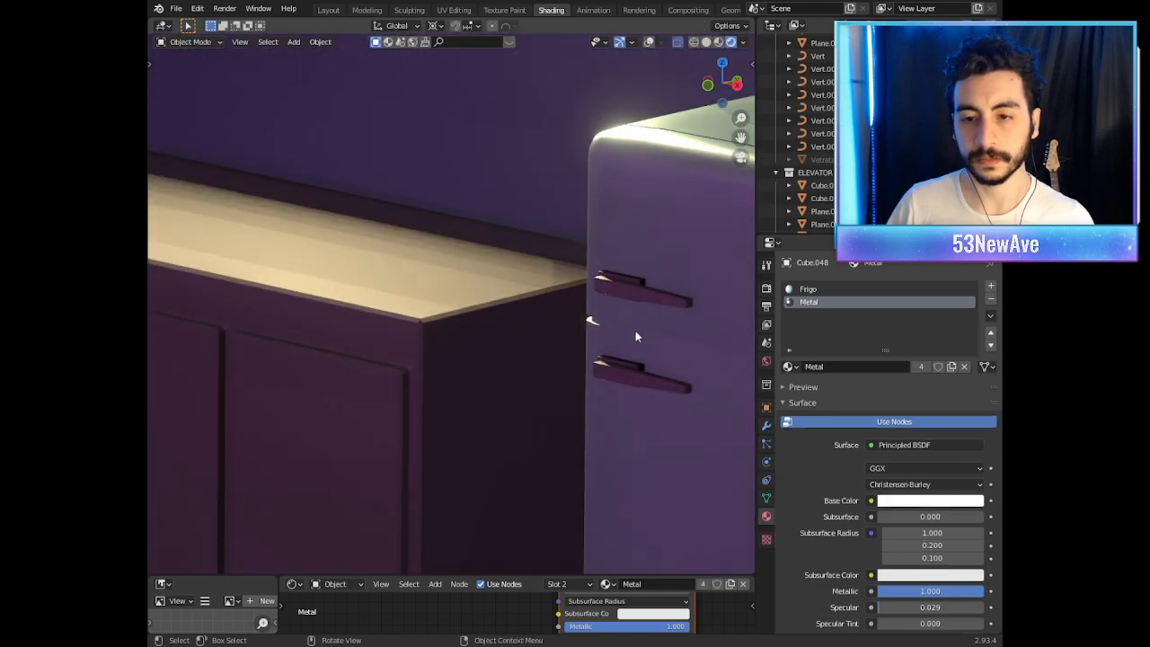
scroll(491, 338, "down", 6)
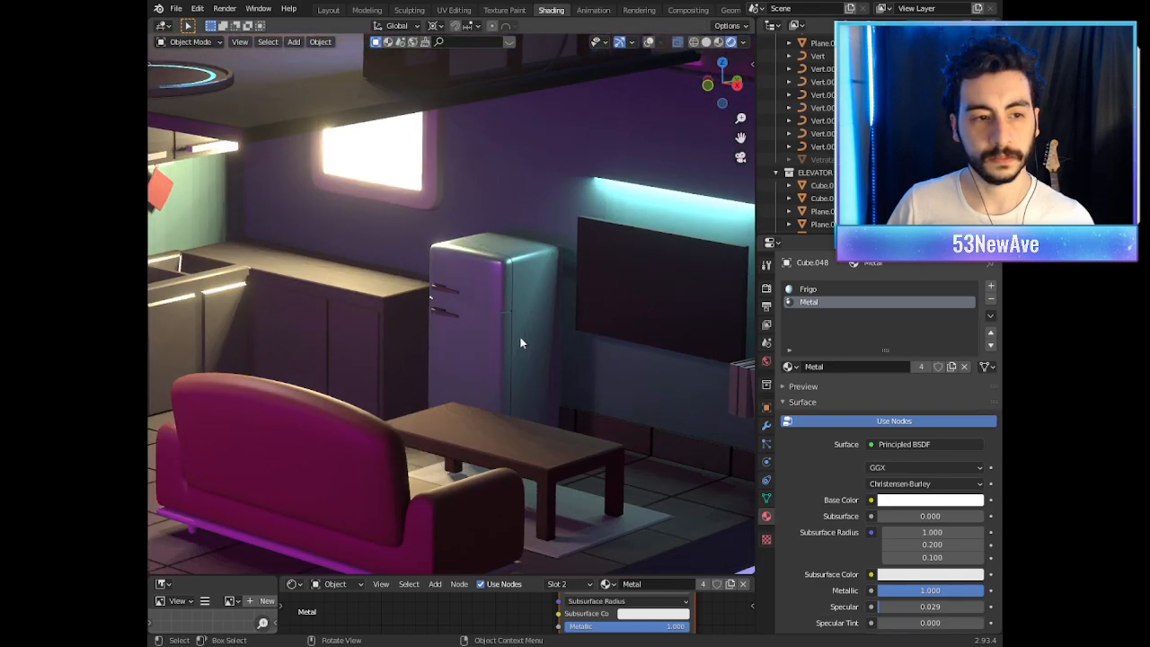
scroll(518, 339, "up", 2)
middle_click_drag(503, 318, 504, 270)
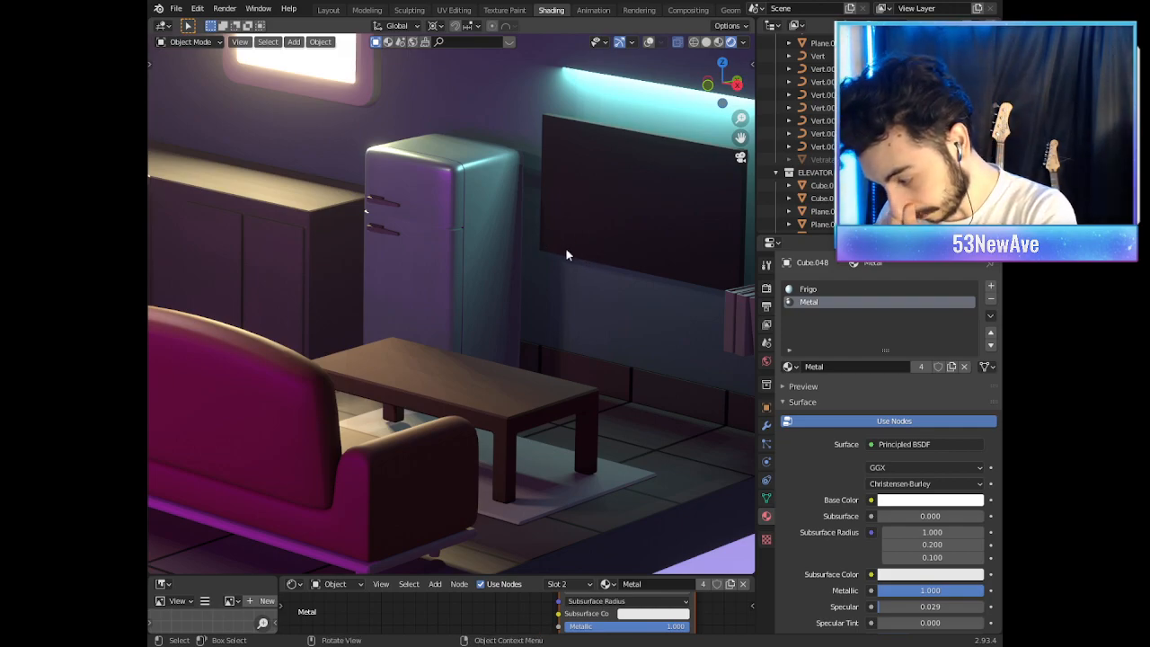
scroll(423, 209, "up", 2)
scroll(432, 214, "down", 12)
scroll(434, 215, "up", 6)
middle_click_drag(550, 310, 489, 275, "shift")
scroll(369, 211, "up", 3)
scroll(489, 275, "up", 5)
middle_click_drag(522, 368, 483, 310)
scroll(487, 346, "up", 3)
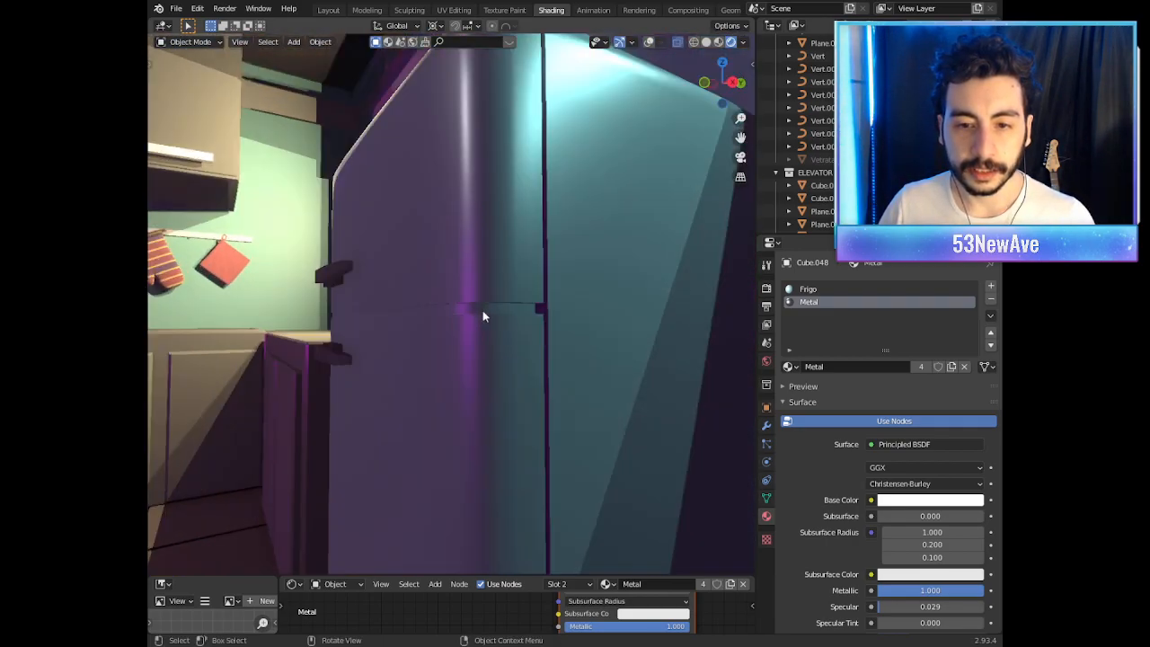
middle_click_drag(339, 275, 494, 240)
scroll(495, 240, "down", 4)
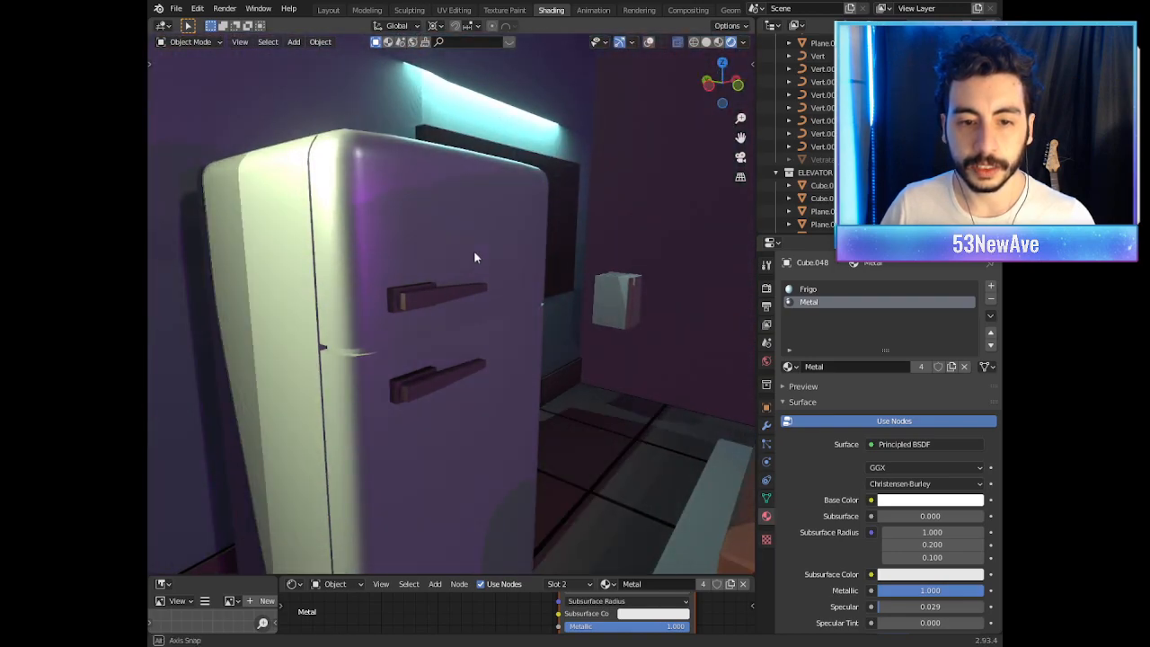
Step: Assign the Metal material to the strip of faces in the gap between the fridge's upper and lower doors
middle_click_drag(331, 303, 367, 309)
middle_click_drag(434, 421, 443, 623)
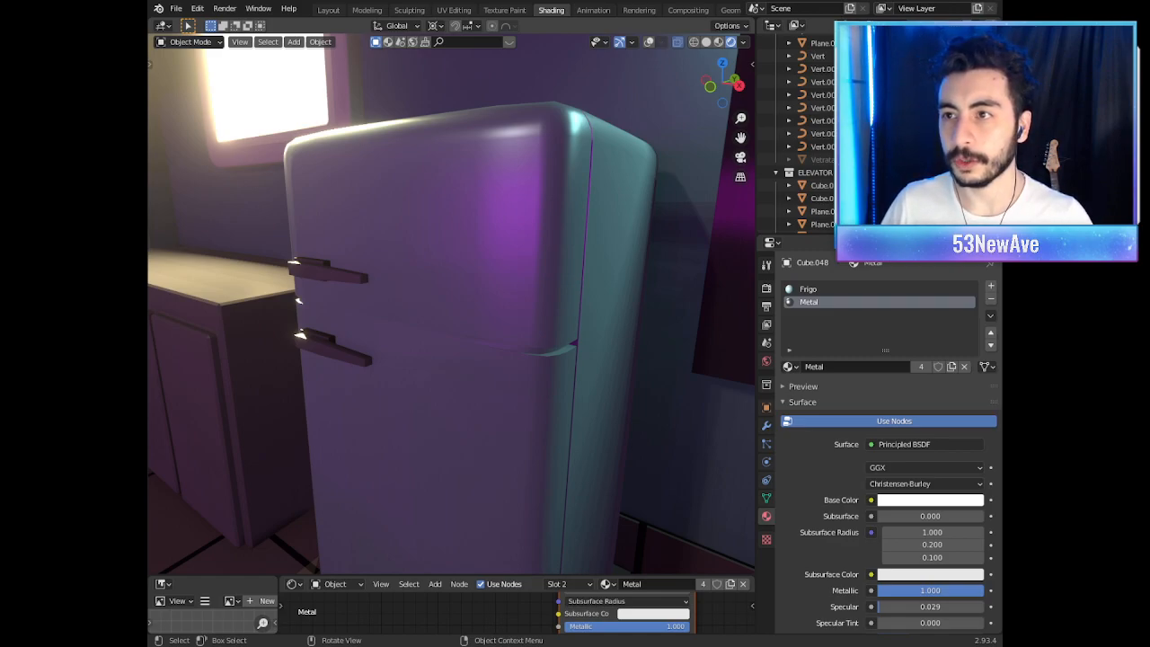
middle_click_drag(476, 172, 492, 298)
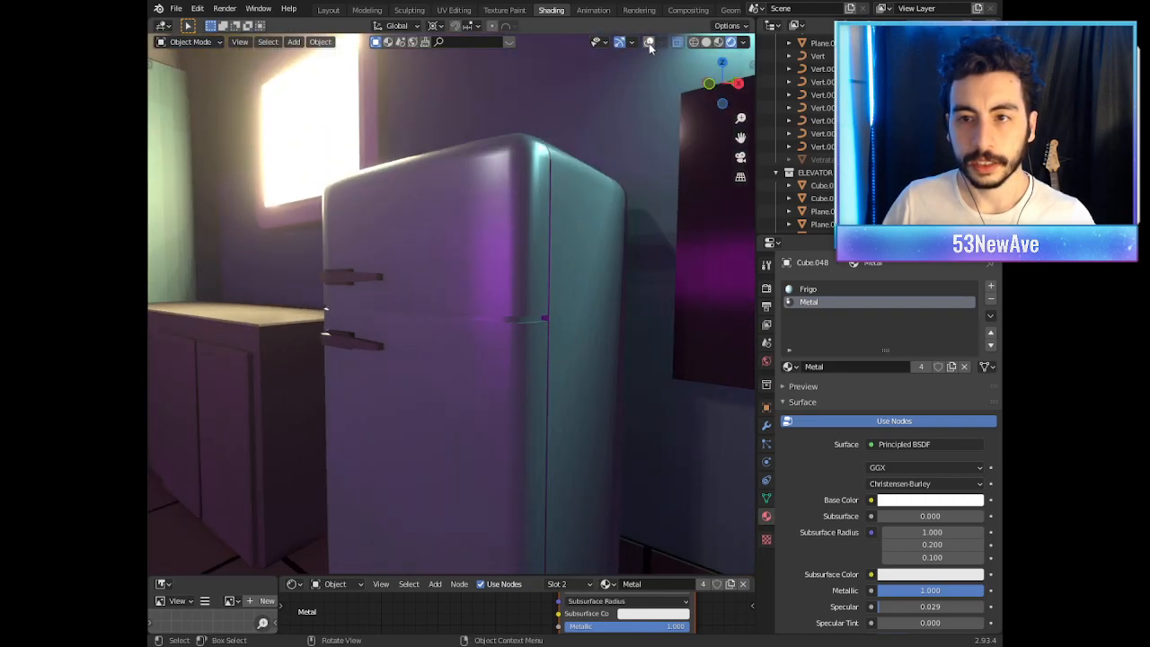
left_click(648, 45)
scroll(534, 301, "up", 4)
key("Tab")
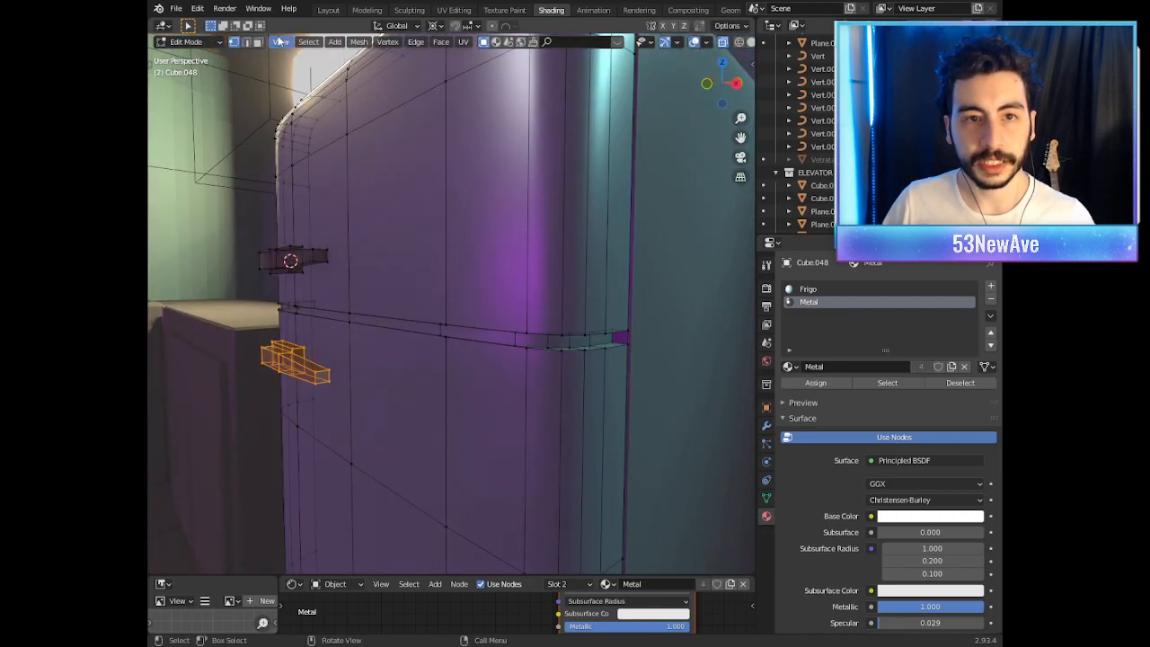
left_click(258, 42)
middle_click_drag(504, 261, 609, 353)
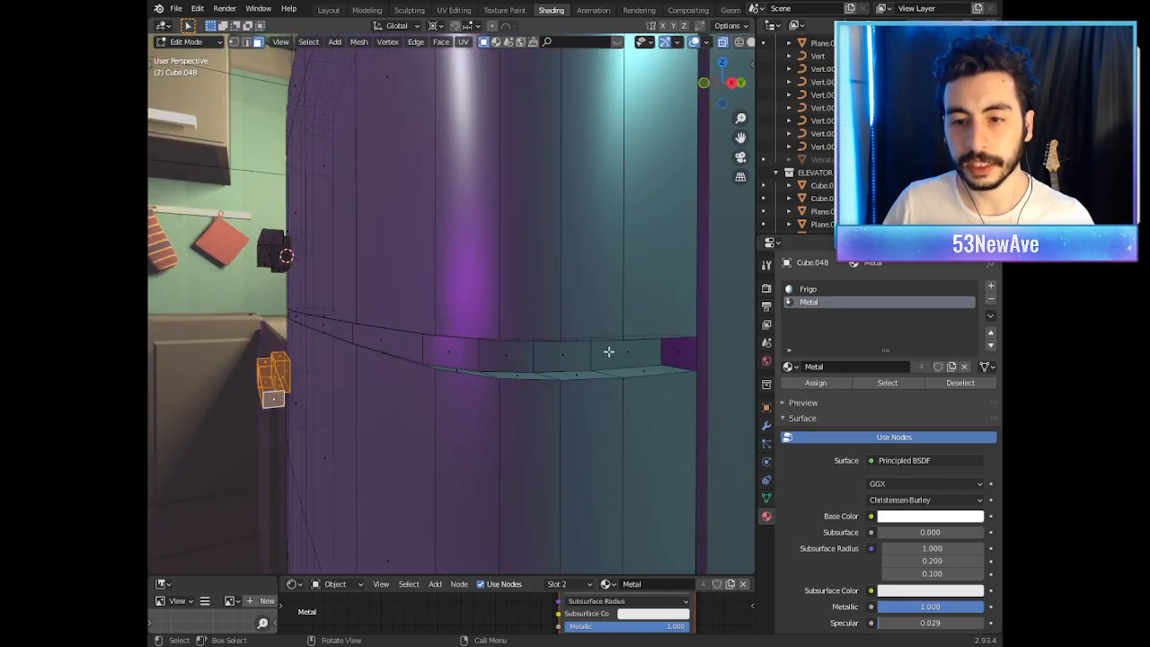
left_click(578, 354, "alt")
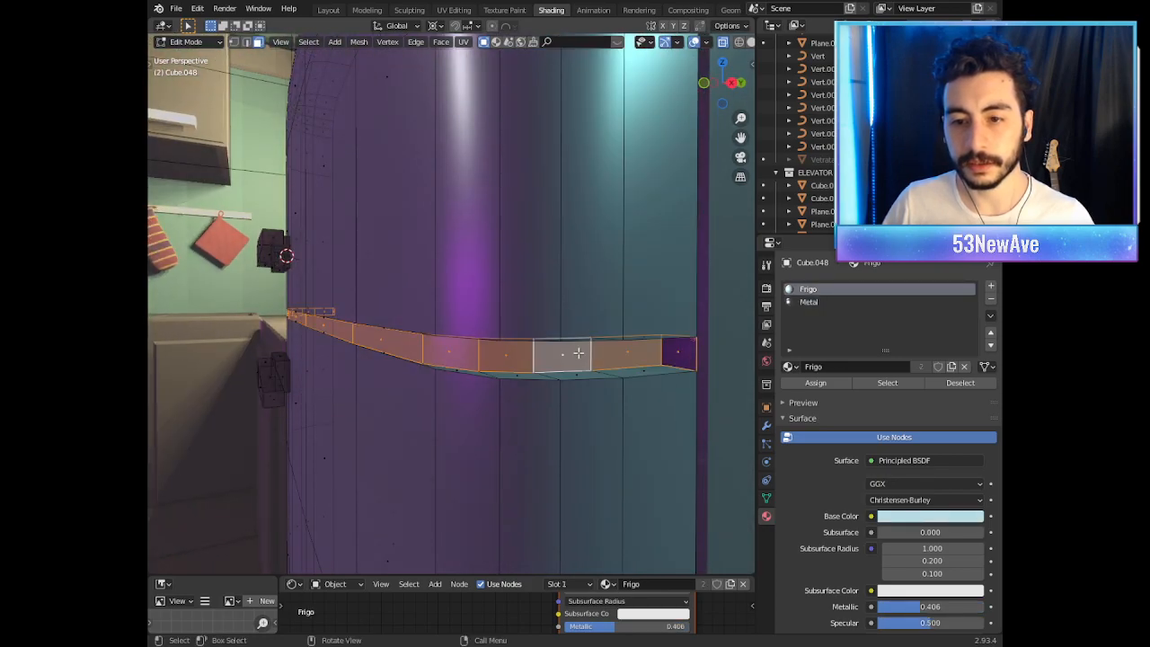
left_click(480, 358, "shift")
left_click(685, 360, "shift")
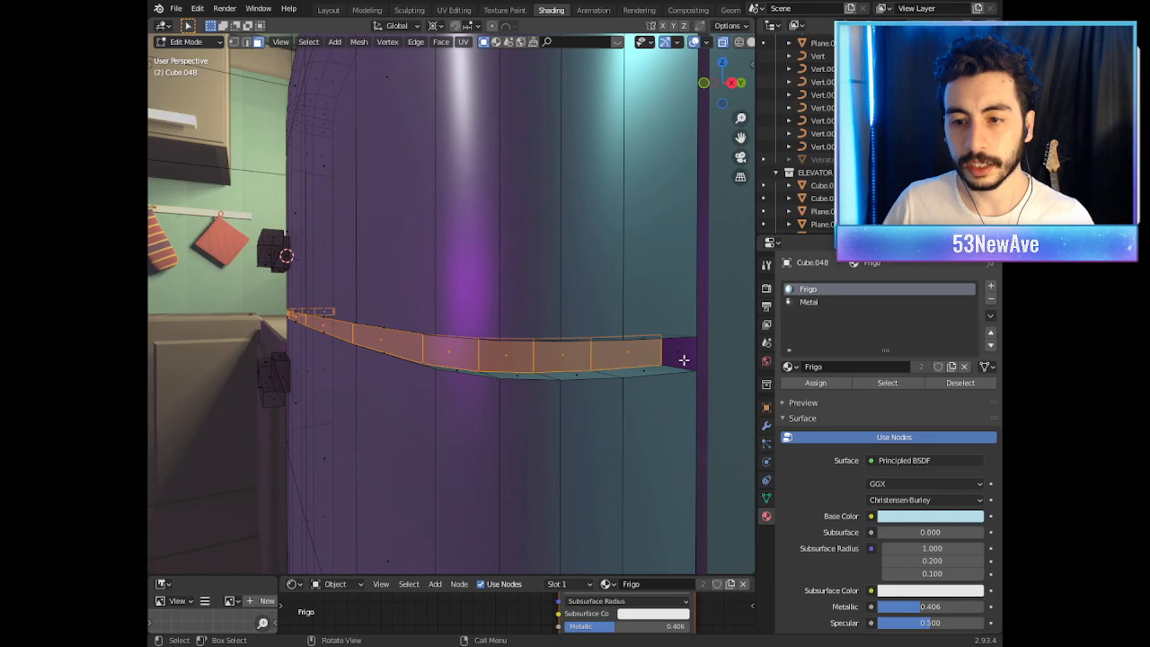
middle_click_drag(352, 353, 365, 308)
left_click(199, 363, "shift")
left_click(809, 302)
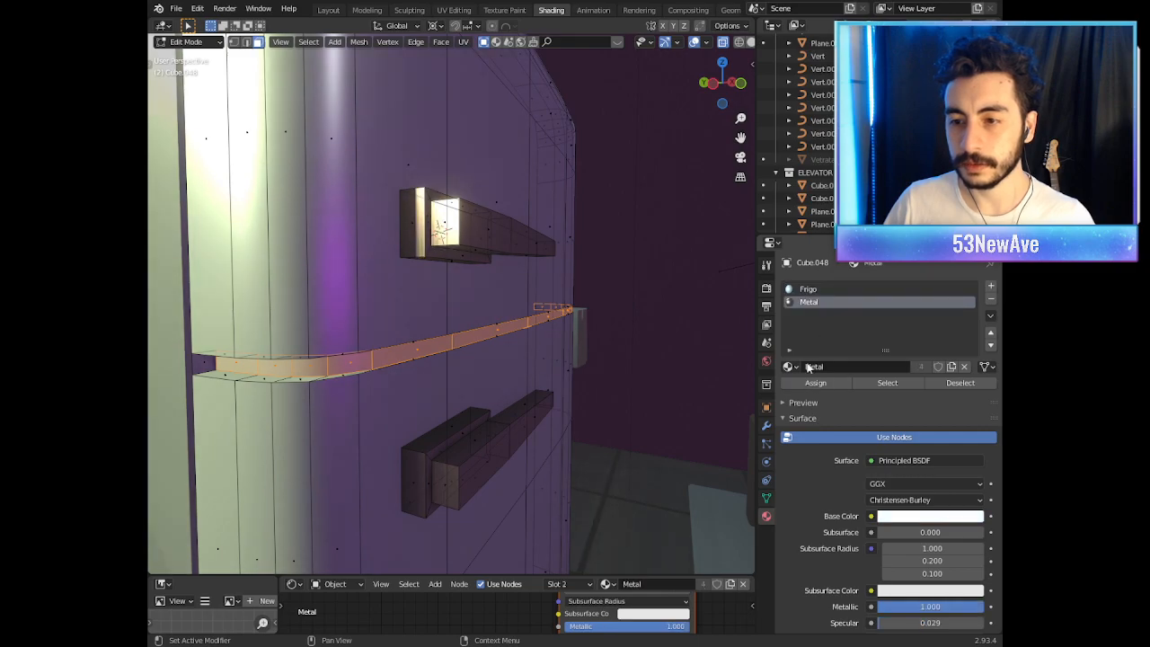
left_click(813, 383)
key("Tab")
Step: Delete the leftover end faces of the strip between the two fridge doors and return to Object Mode
middle_click_drag(432, 368, 288, 312)
scroll(506, 328, "up", 3)
key("Tab")
left_click(605, 308)
scroll(606, 308, "down", 4)
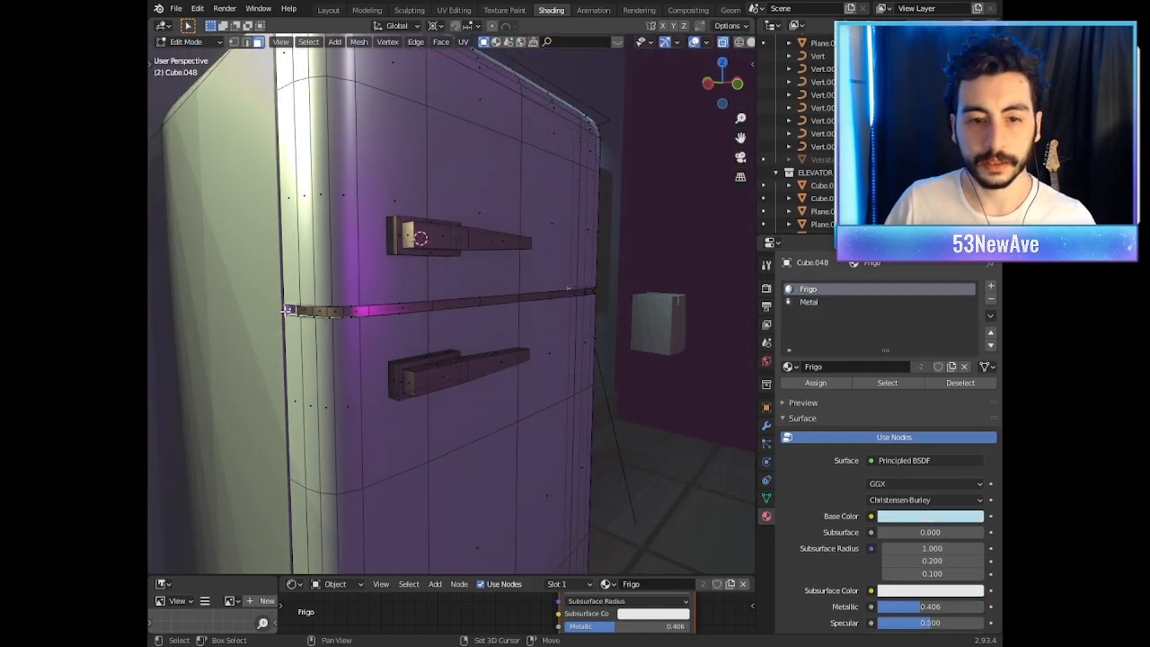
key("x")
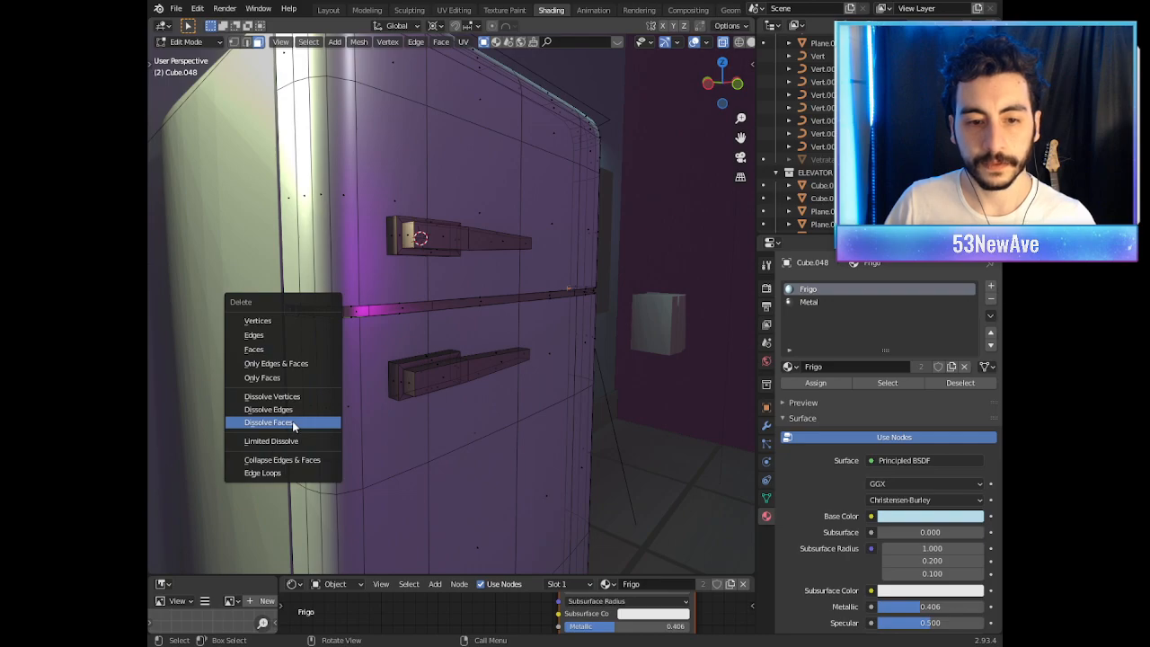
left_click(292, 427)
key("x")
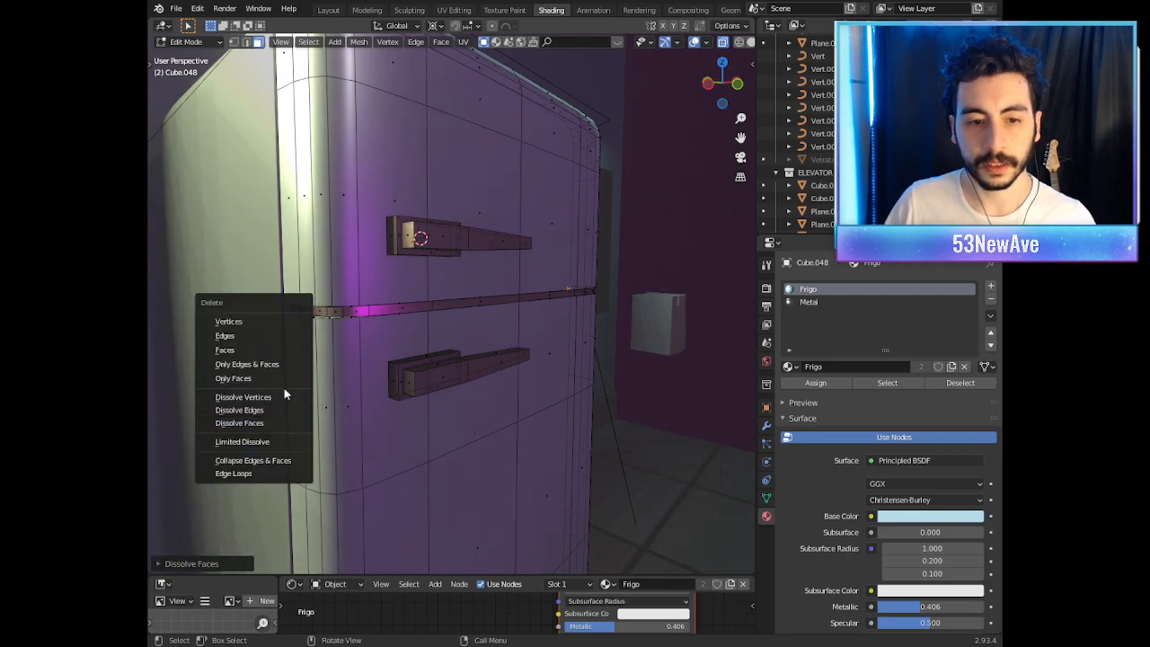
left_click(225, 350)
key("Tab")
Step: Show the room through the camera with the overlays hidden and save the file Stanzetta1.5.blend
middle_click_drag(578, 360, 513, 363)
key("shift+alt+z")
scroll(605, 80, "down", 6)
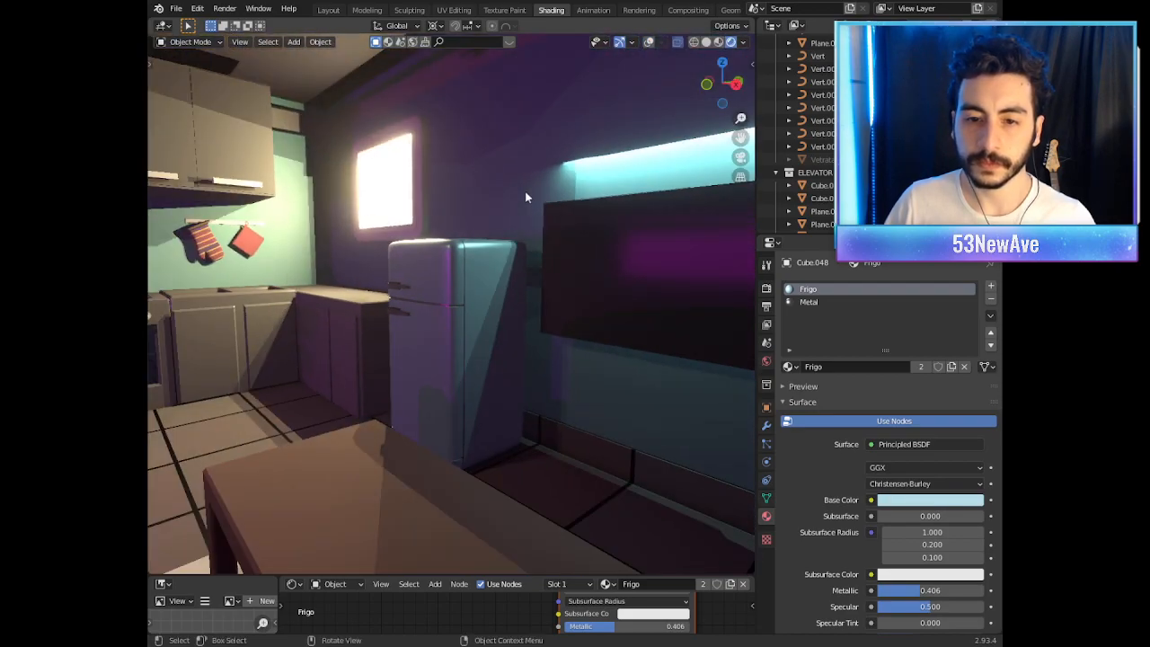
scroll(590, 205, "down", 3)
scroll(585, 206, "up", 4)
middle_click_drag(586, 206, 570, 221)
scroll(570, 221, "down", 4)
scroll(570, 223, "up", 2)
scroll(569, 221, "down", 2)
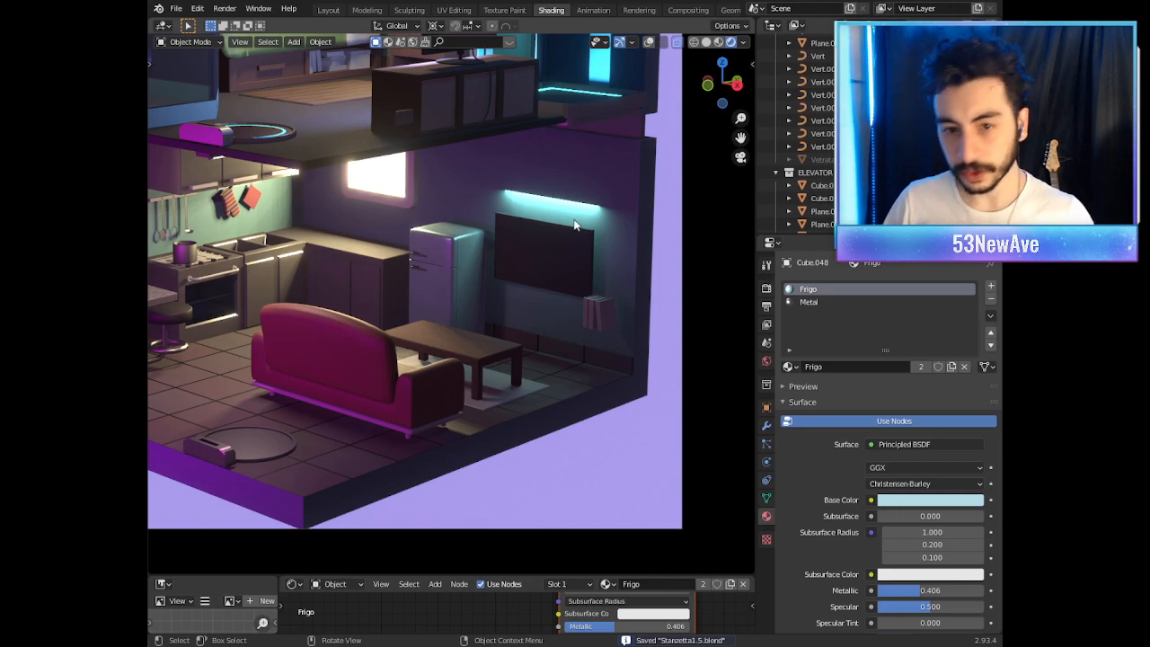
Step: Examine the lower floor's kitchen, fridge, dark wall panel and books through the camera
scroll(576, 225, "down", 1)
scroll(539, 274, "down", 1)
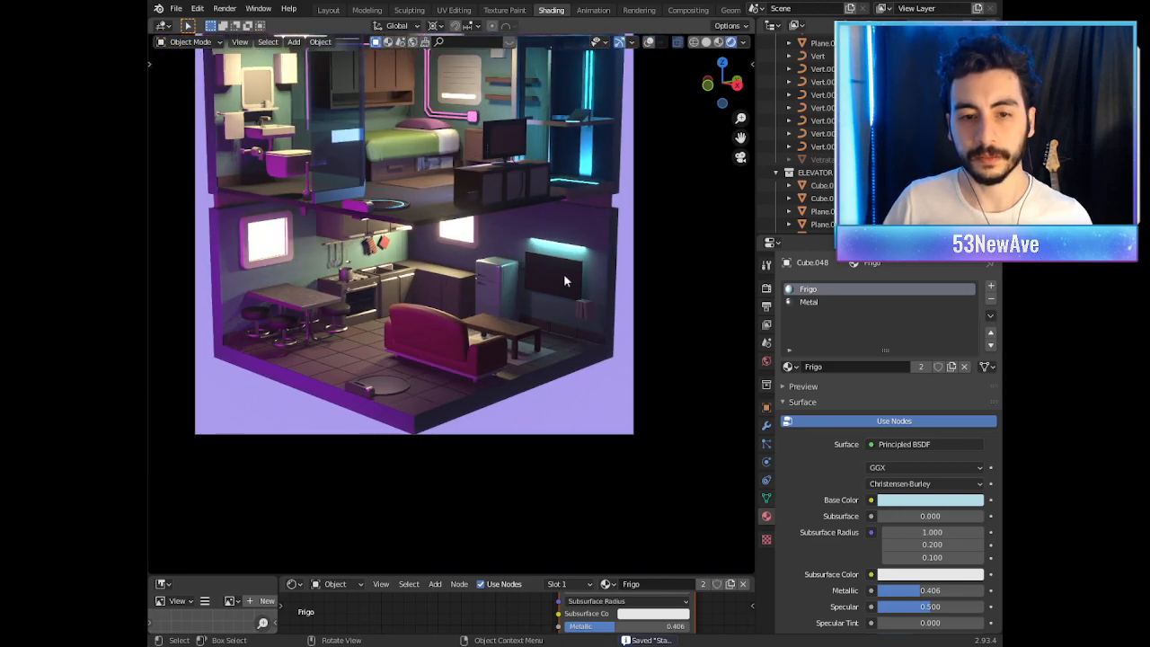
middle_click_drag(564, 281, 498, 279, "shift")
scroll(509, 277, "up", 4)
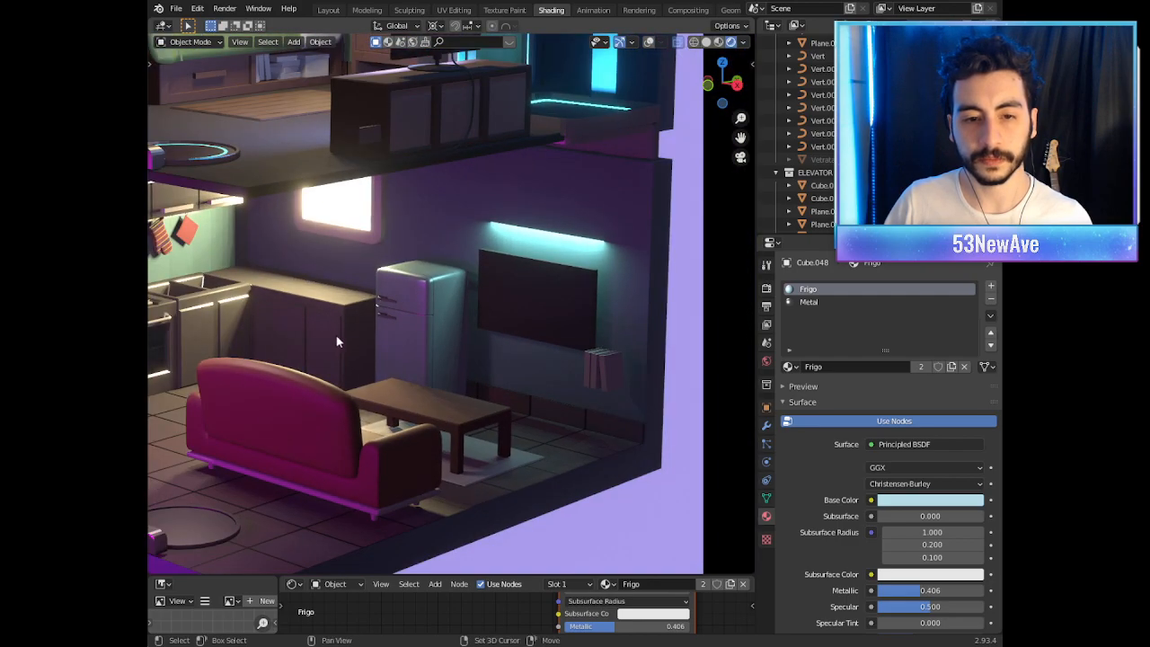
middle_click_drag(336, 336, 467, 287, "shift")
scroll(390, 290, "down", 6)
scroll(413, 267, "up", 4)
scroll(486, 286, "up", 3)
scroll(493, 328, "down", 2)
scroll(493, 331, "up", 2)
scroll(494, 256, "up", 3)
middle_click_drag(582, 302, 518, 276, "shift")
scroll(519, 276, "up", 3)
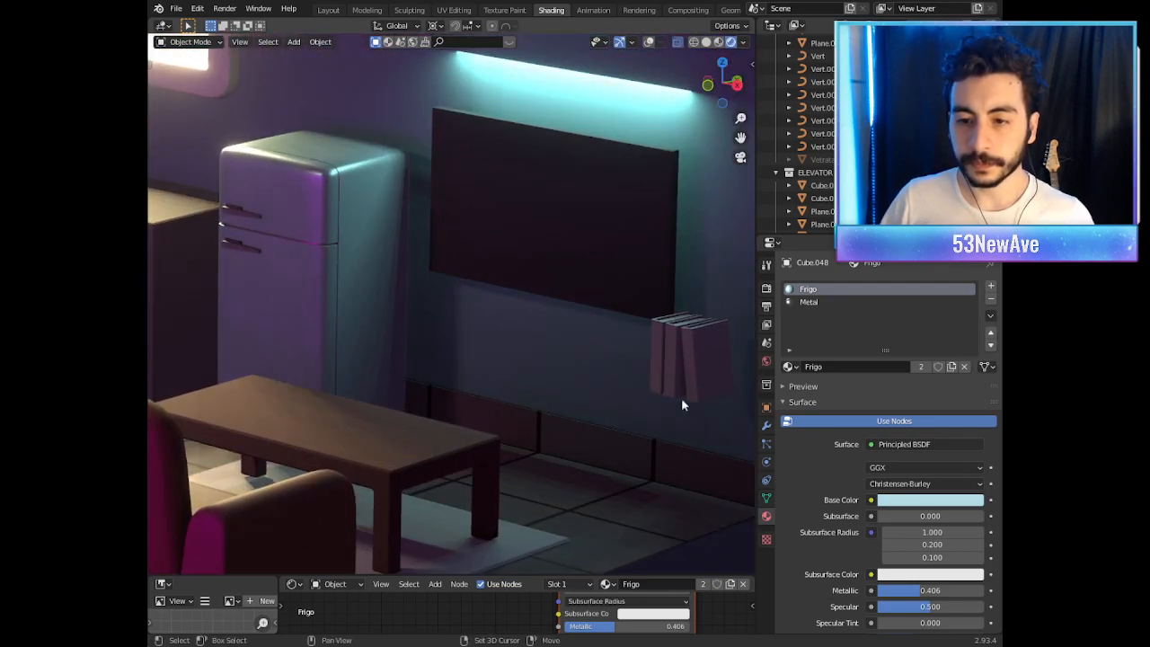
Step: Turn the viewport overlays on and select the group of books floating beside the dark wall panel
middle_click_drag(708, 406, 564, 367)
left_click(649, 41)
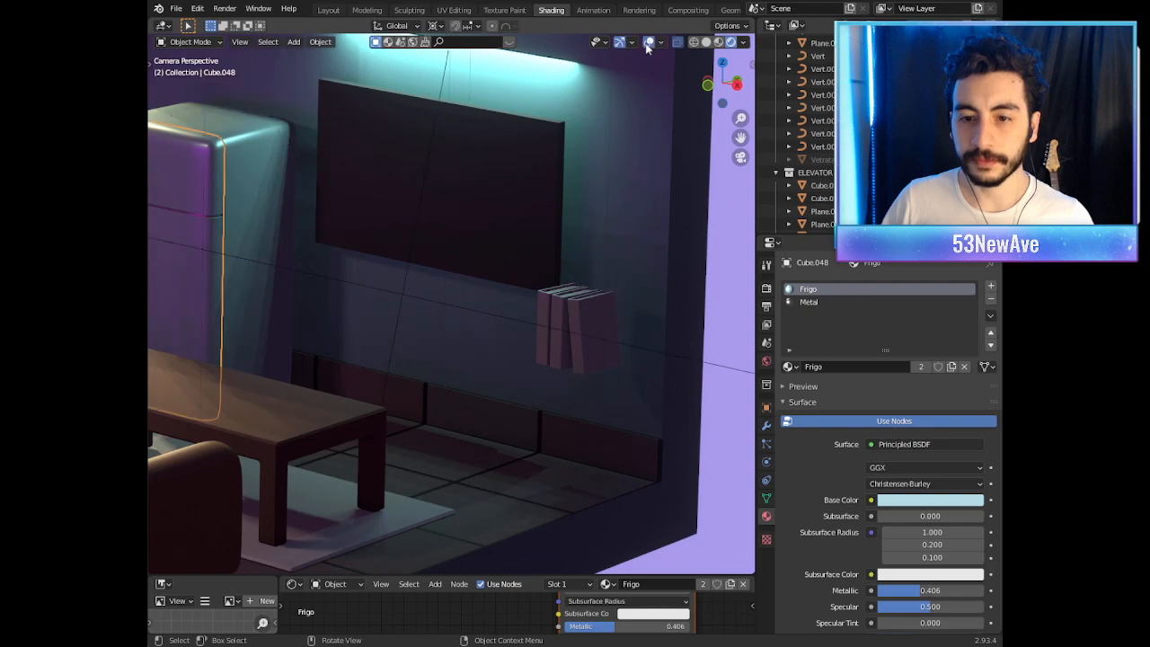
left_click(592, 309)
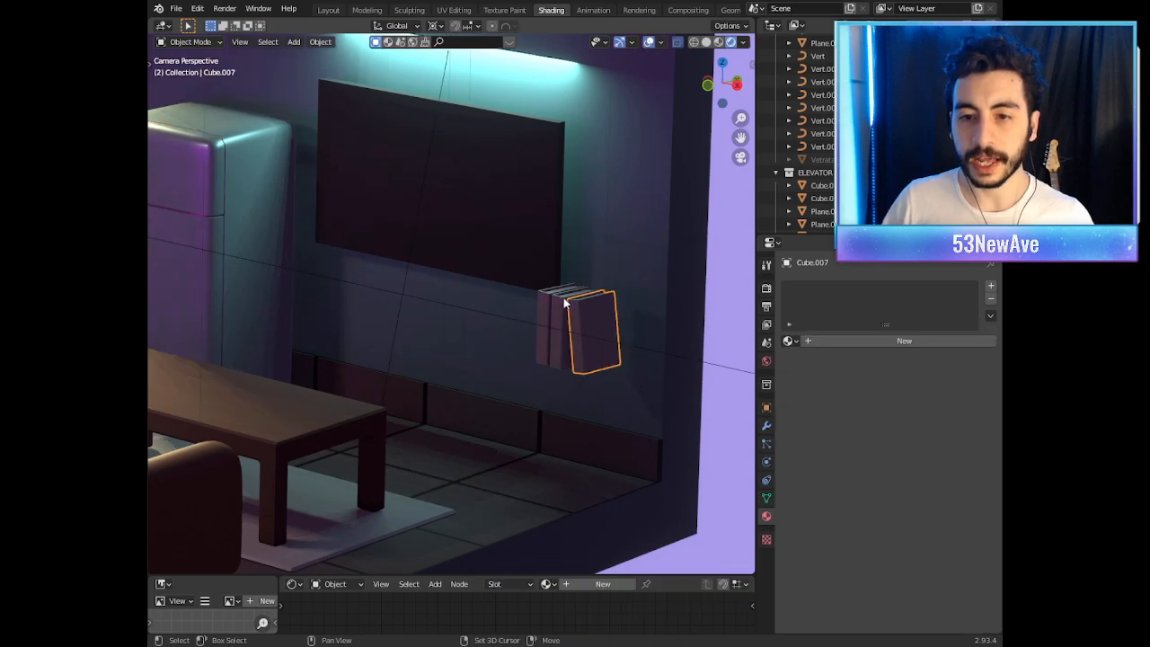
scroll(565, 305, "down", 4)
scroll(532, 369, "down", 2)
mouse_move(531, 369)
middle_mouse_down("shift")
mouse_move(520, 365)
mouse_move(544, 352)
middle_mouse_up("shift")
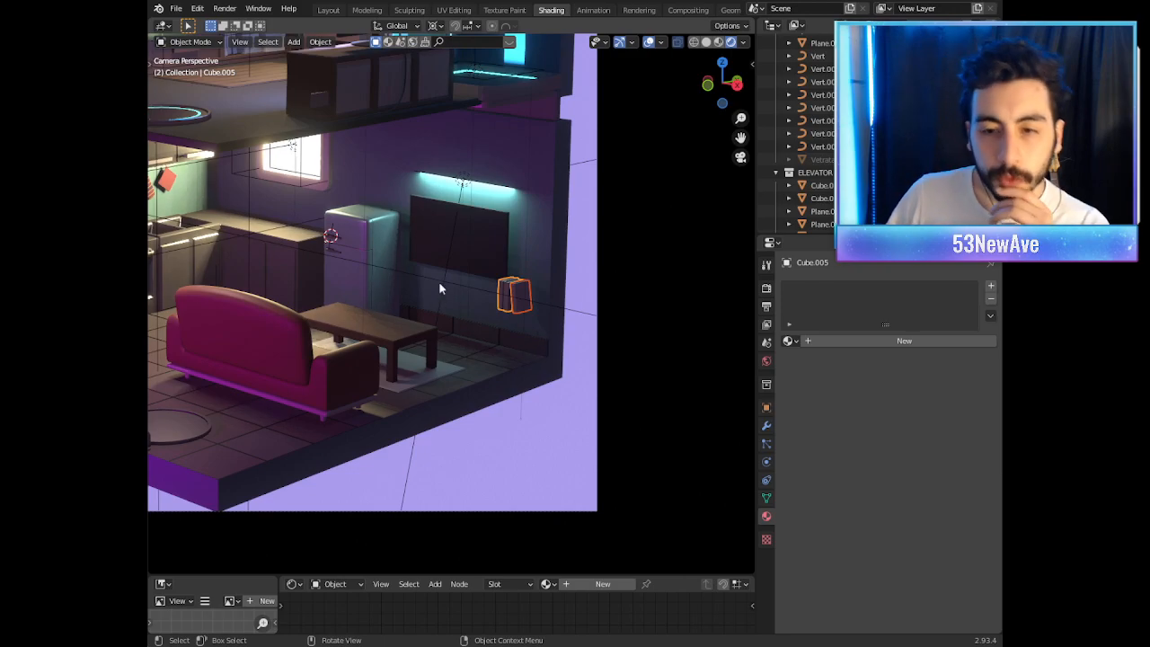
Step: Examine both floors of the house from the camera and from free viewing angles
scroll(458, 279, "down", 3)
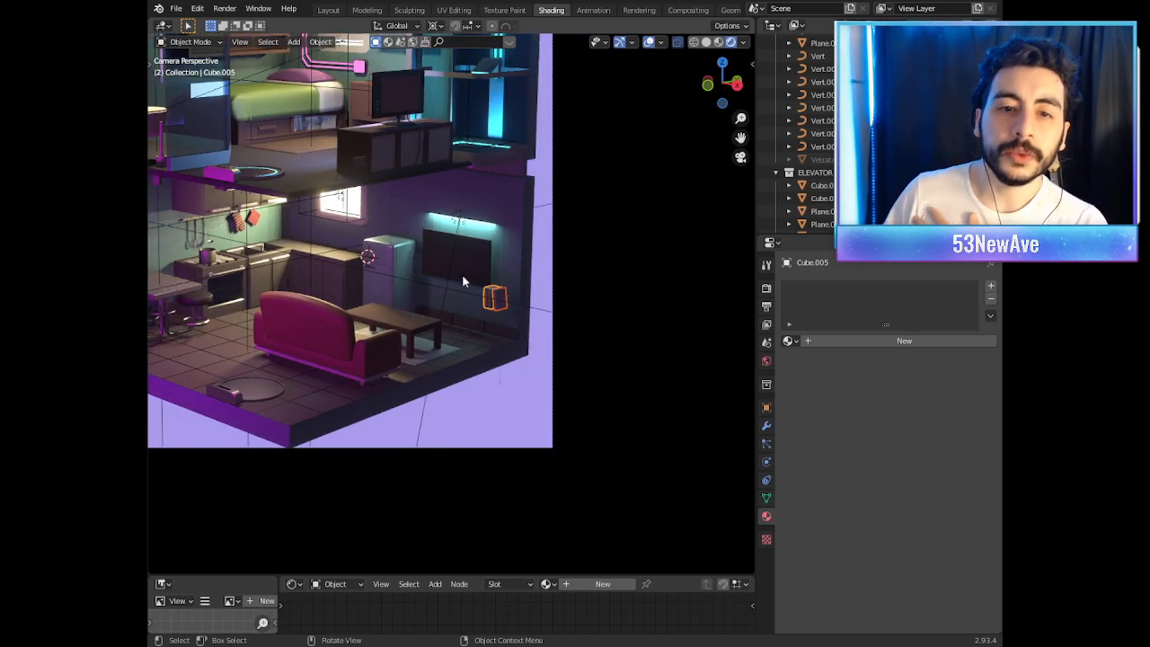
scroll(464, 281, "down", 2)
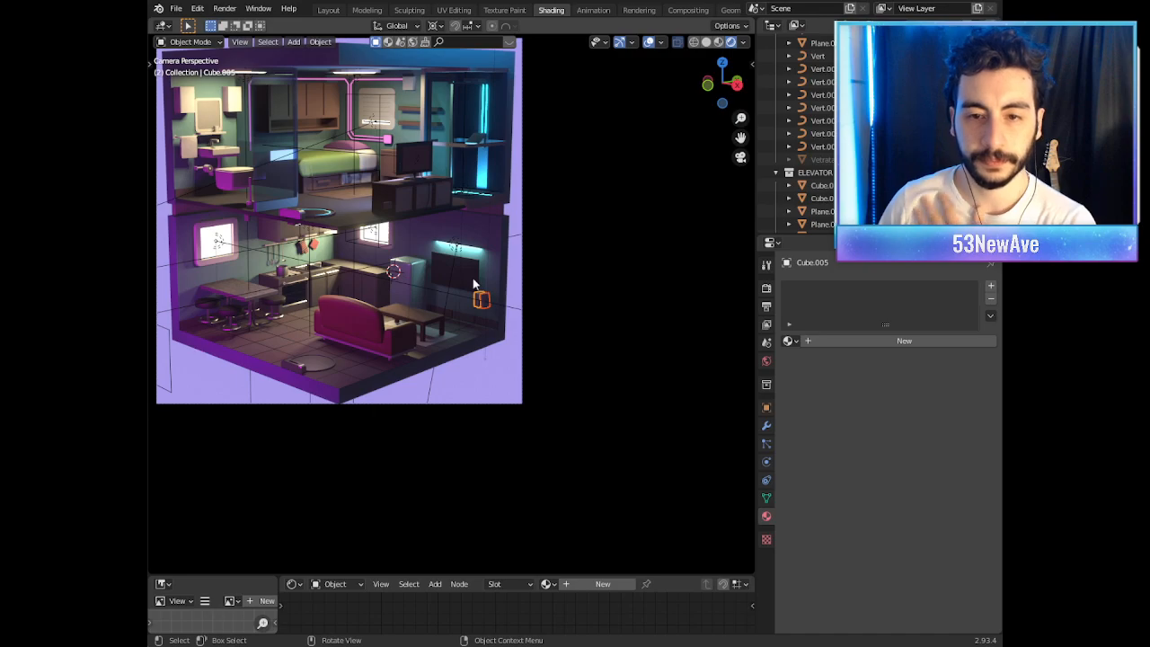
scroll(472, 275, "up", 1)
middle_click_drag(472, 275, 538, 289)
scroll(540, 293, "up", 6)
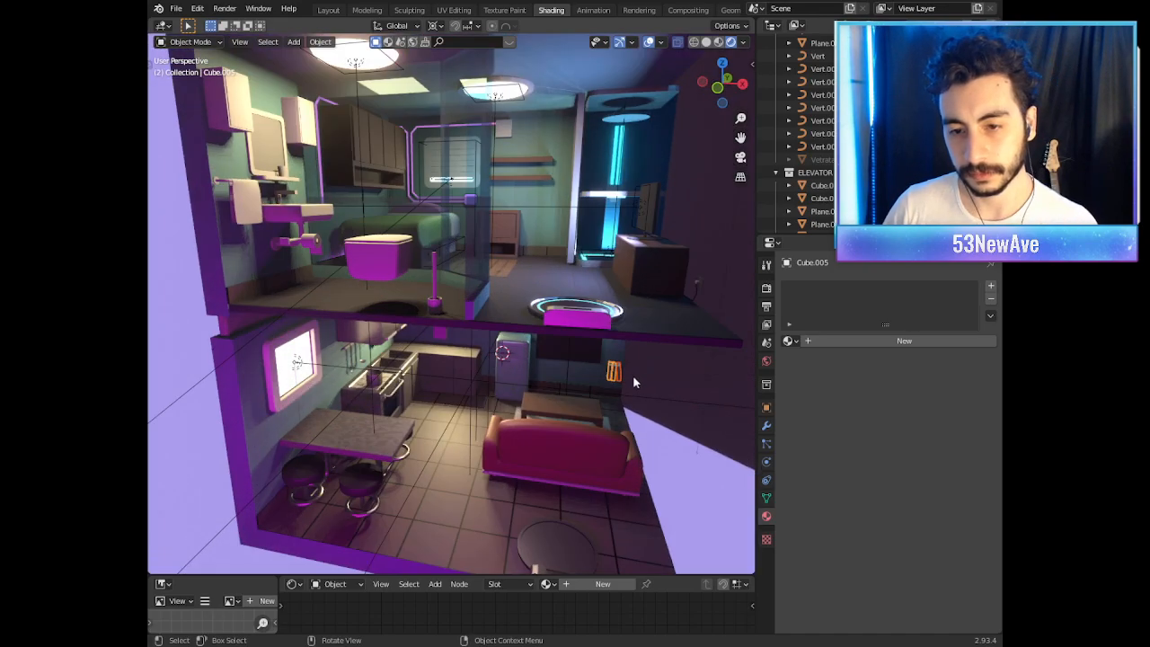
scroll(634, 381, "up", 5)
scroll(479, 280, "down", 1)
scroll(537, 288, "down", 3)
scroll(531, 293, "down", 3)
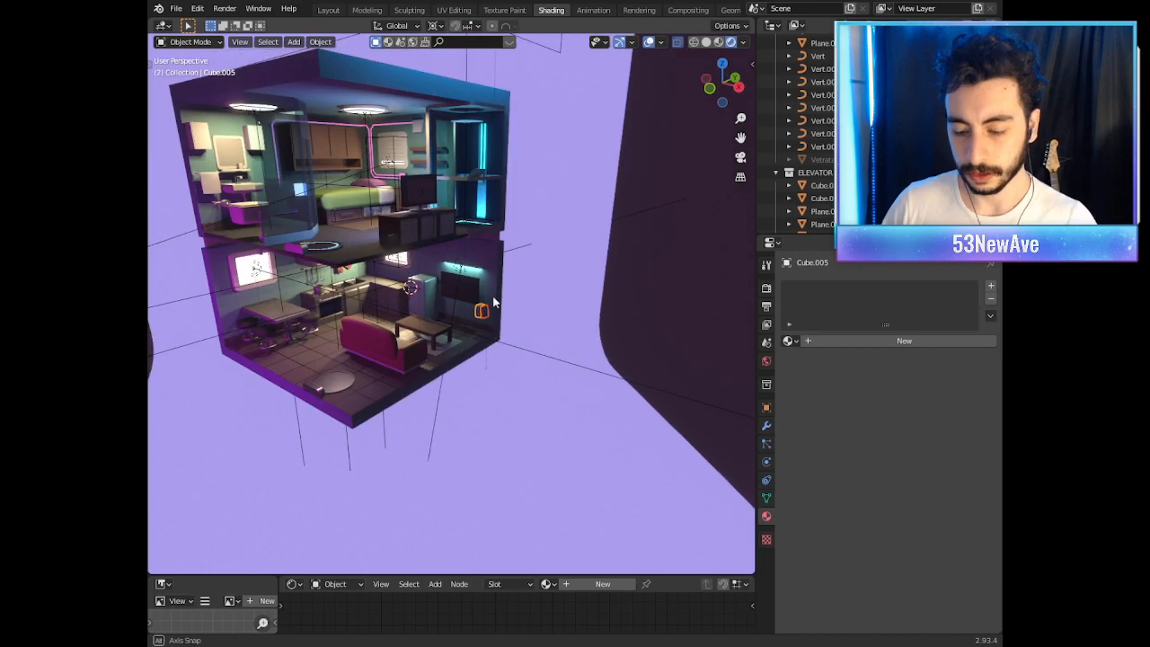
Step: Return to the camera view and examine the layout of the kitchen and living area
key("KP_0")
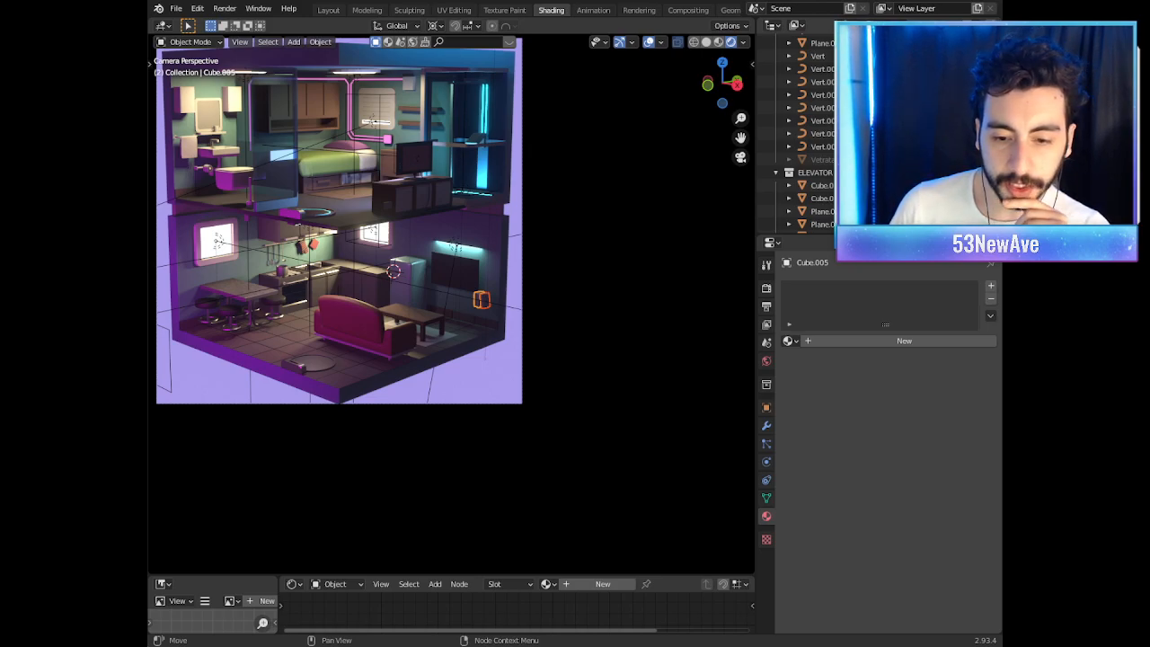
scroll(362, 352, "up", 3)
scroll(351, 353, "down", 1)
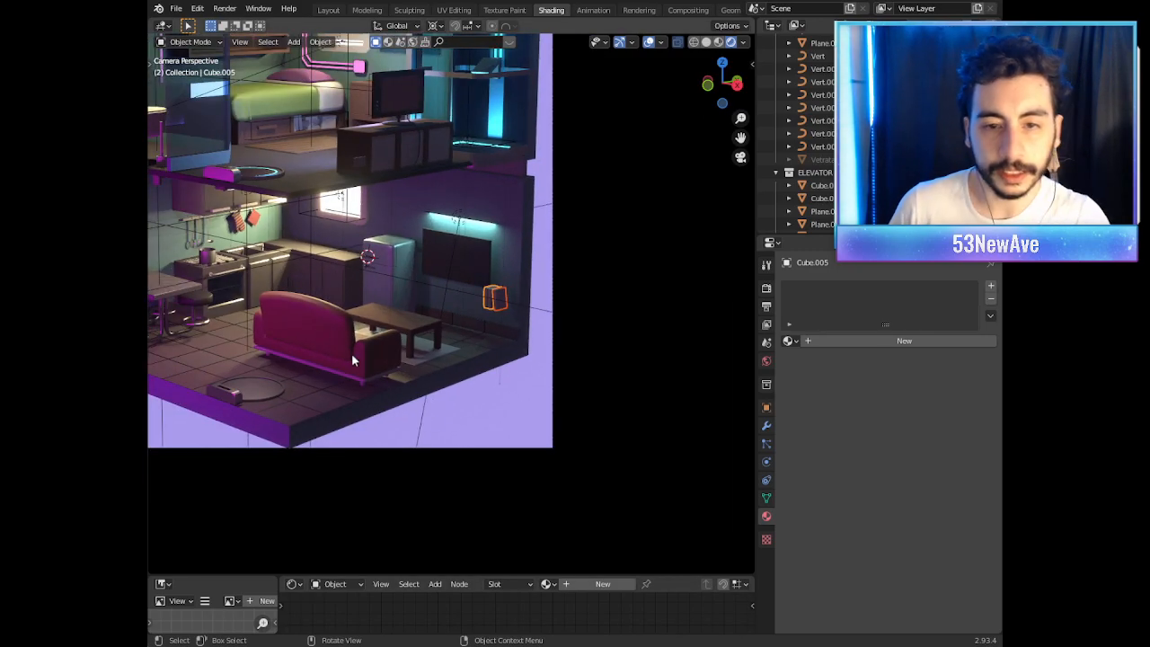
middle_click_drag(367, 361, 492, 356, "shift")
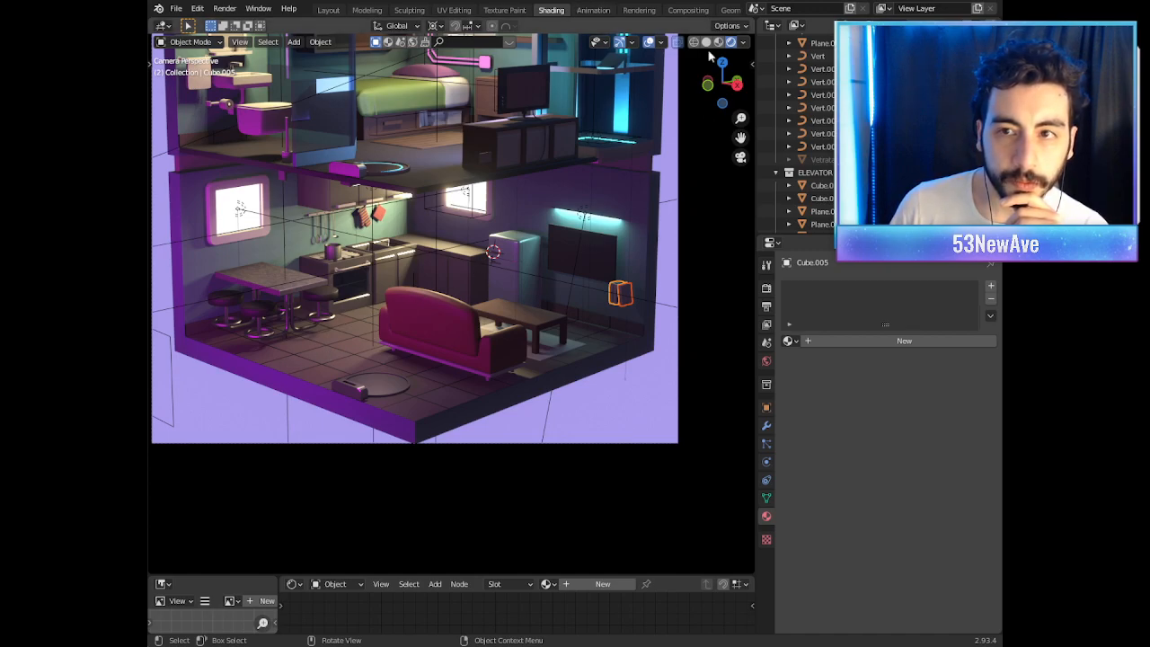
left_click(955, 1)
scroll(484, 248, "down", 1)
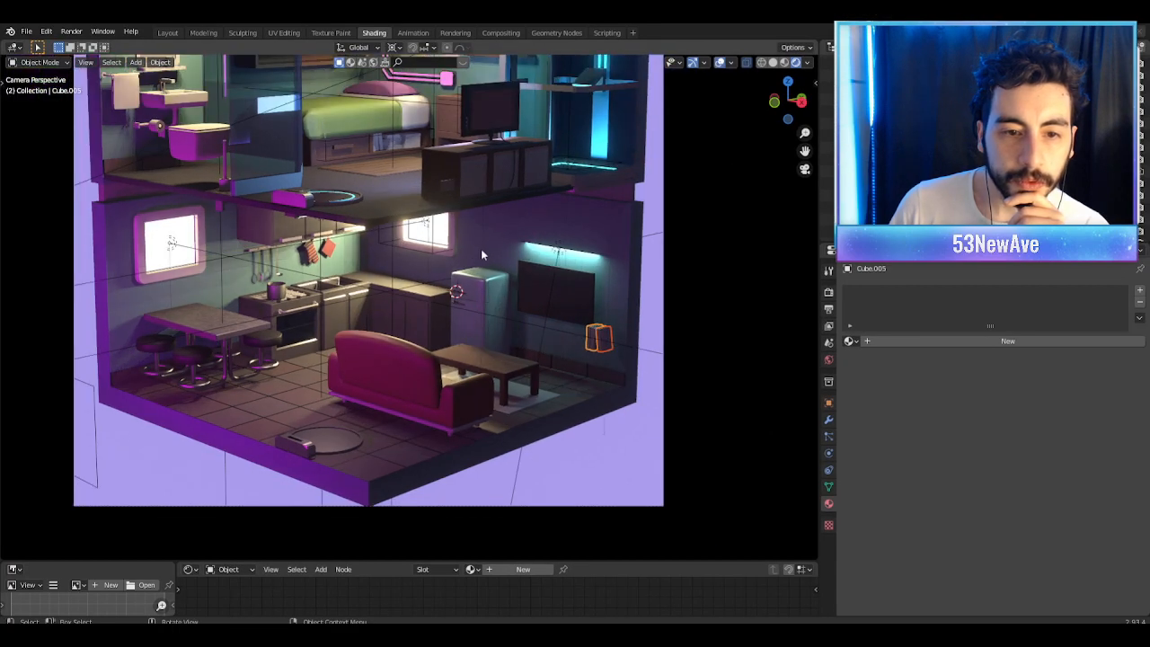
scroll(506, 295, "up", 3)
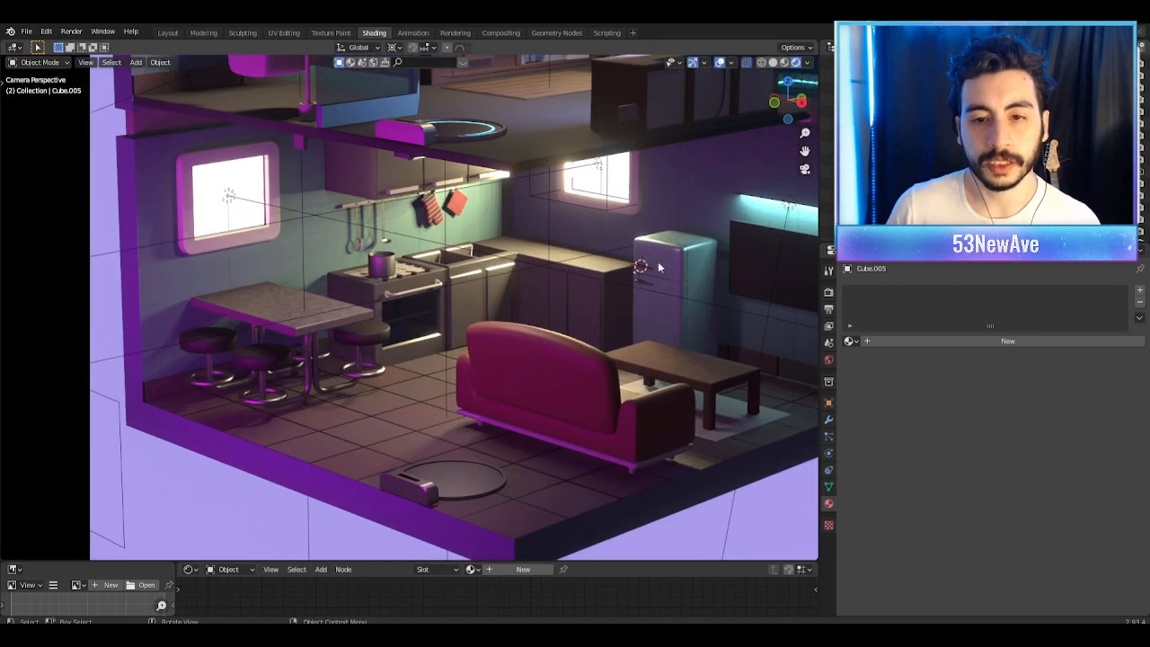
Step: Select the fridge door and check the lower floor through the camera with the overlays hidden
left_click(665, 297)
left_click(720, 62)
scroll(604, 293, "down", 2)
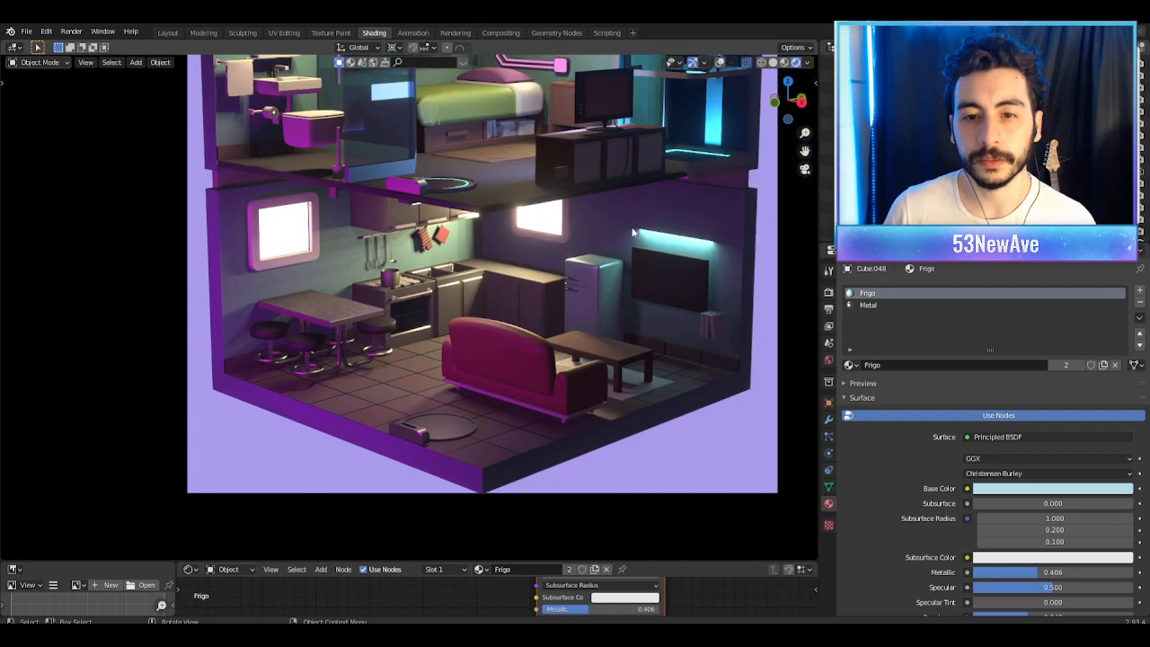
middle_click_drag(604, 293, 593, 295, "shift")
scroll(593, 295, "up", 2)
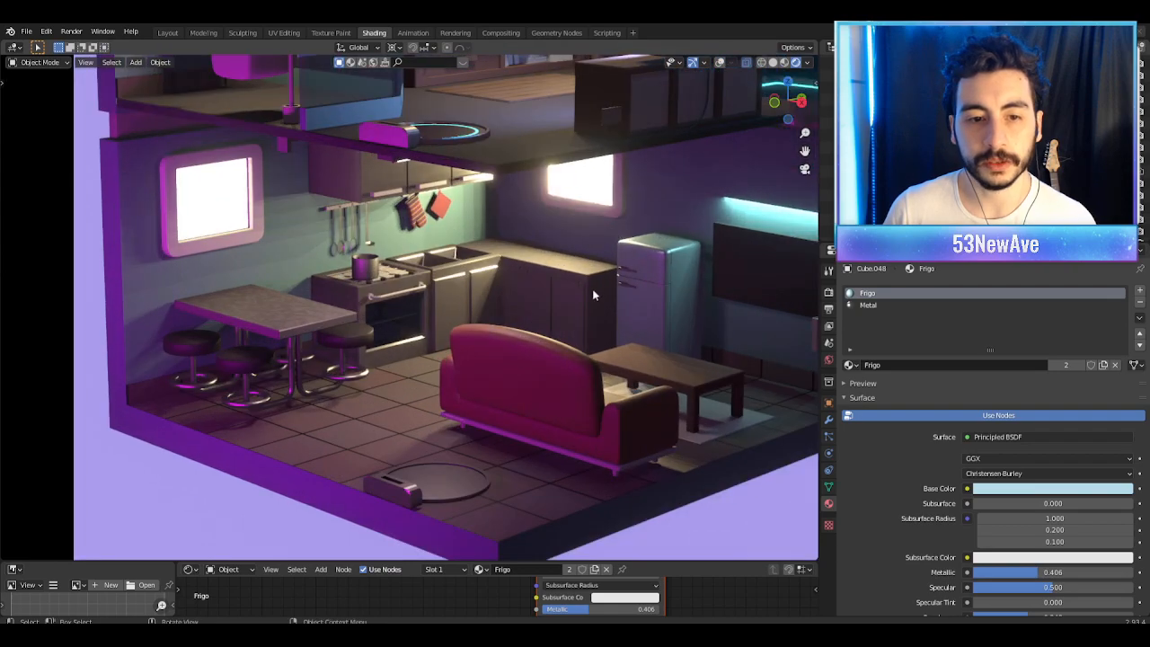
left_click(720, 62)
left_click(720, 62)
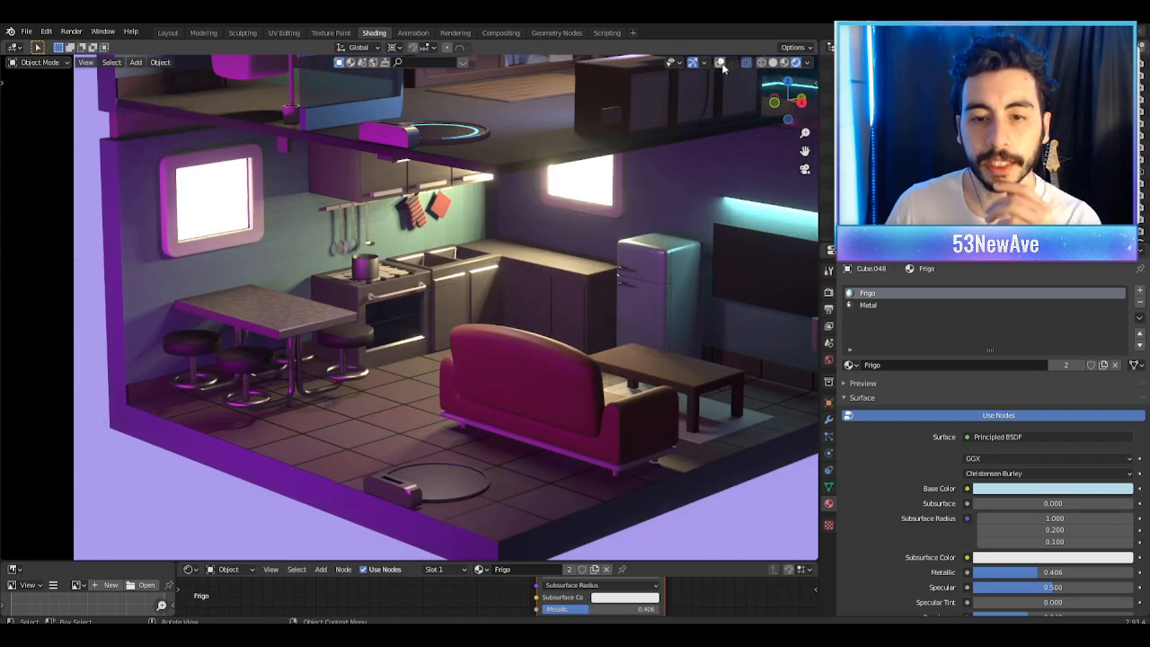
key("KP_0")
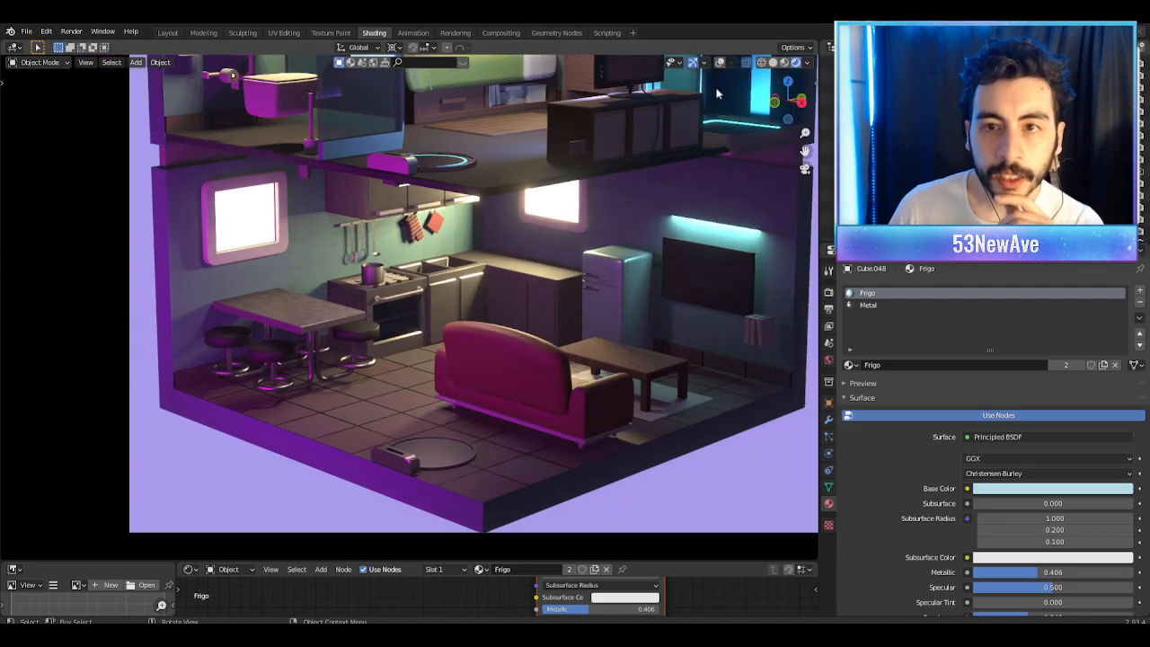
Step: Turn the viewport overlays on, select the fridge and move it along the global X axis toward the kitchen counter
left_click(722, 63)
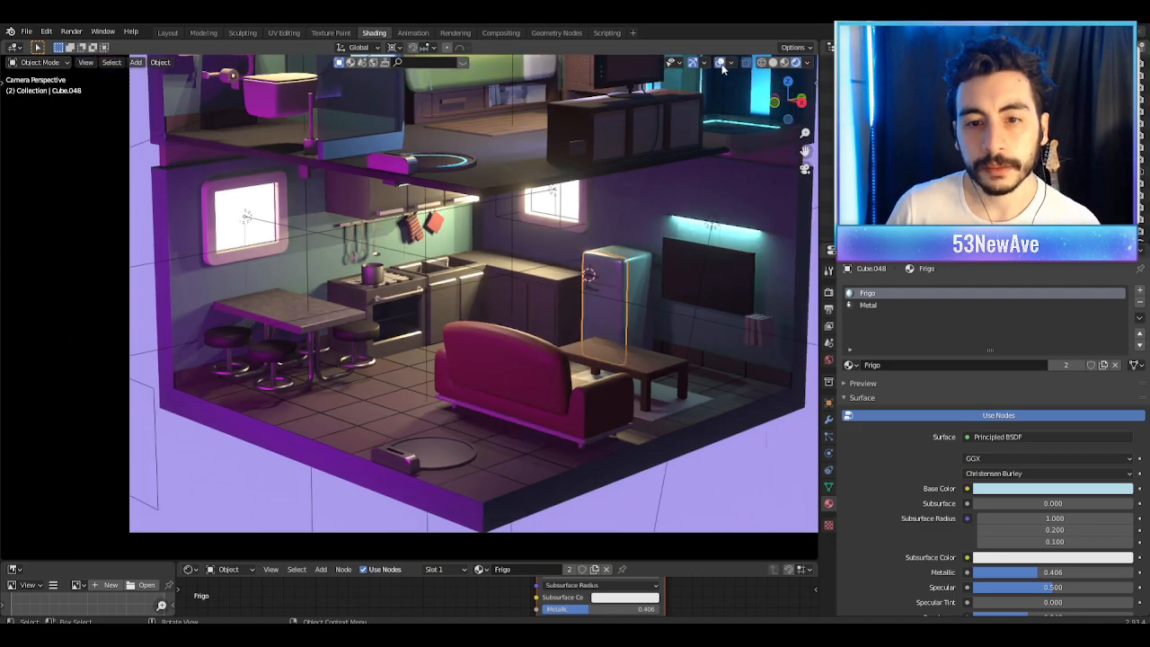
left_click(639, 282)
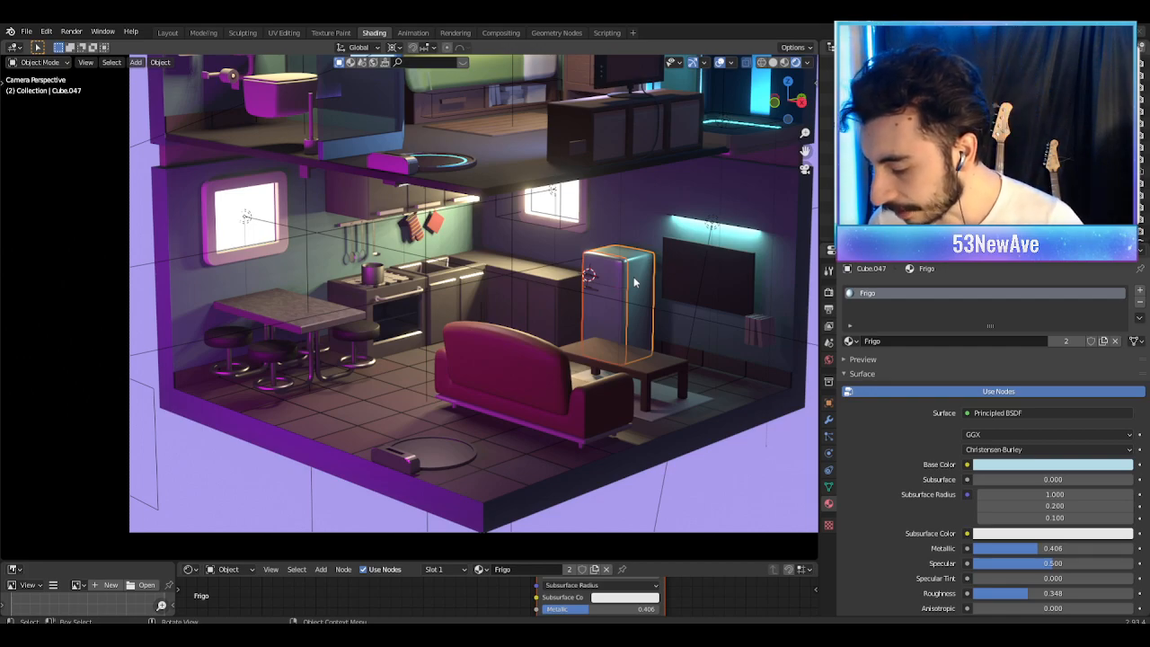
middle_click_drag(709, 298, 667, 175)
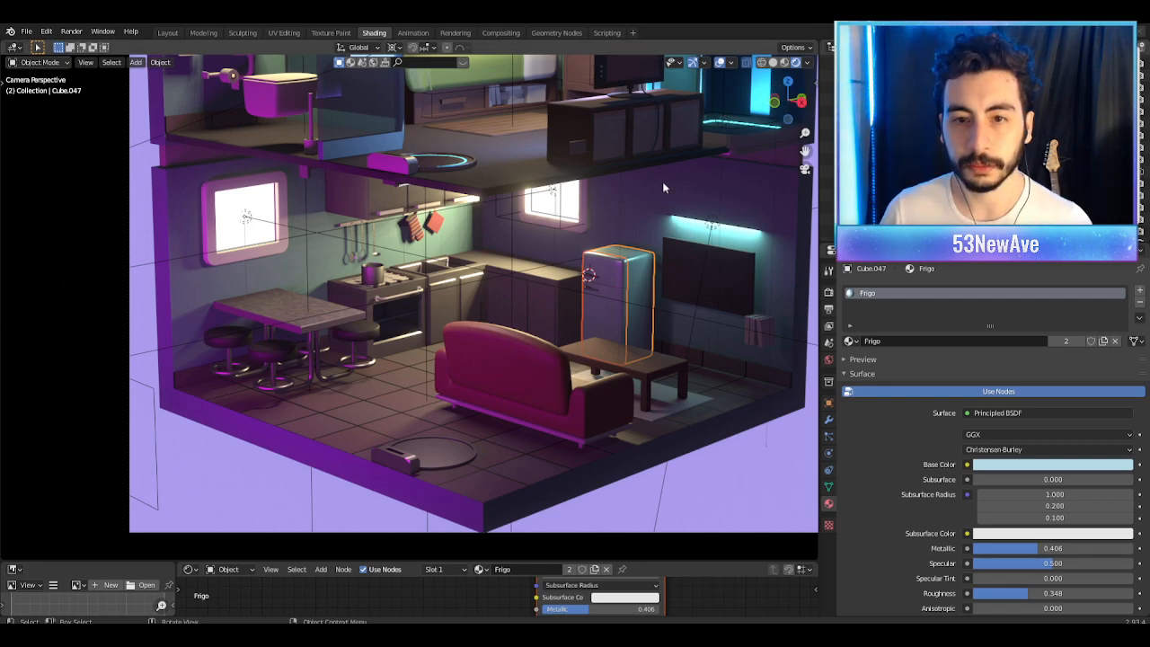
scroll(721, 297, "up", 5)
key("g")
key("x")
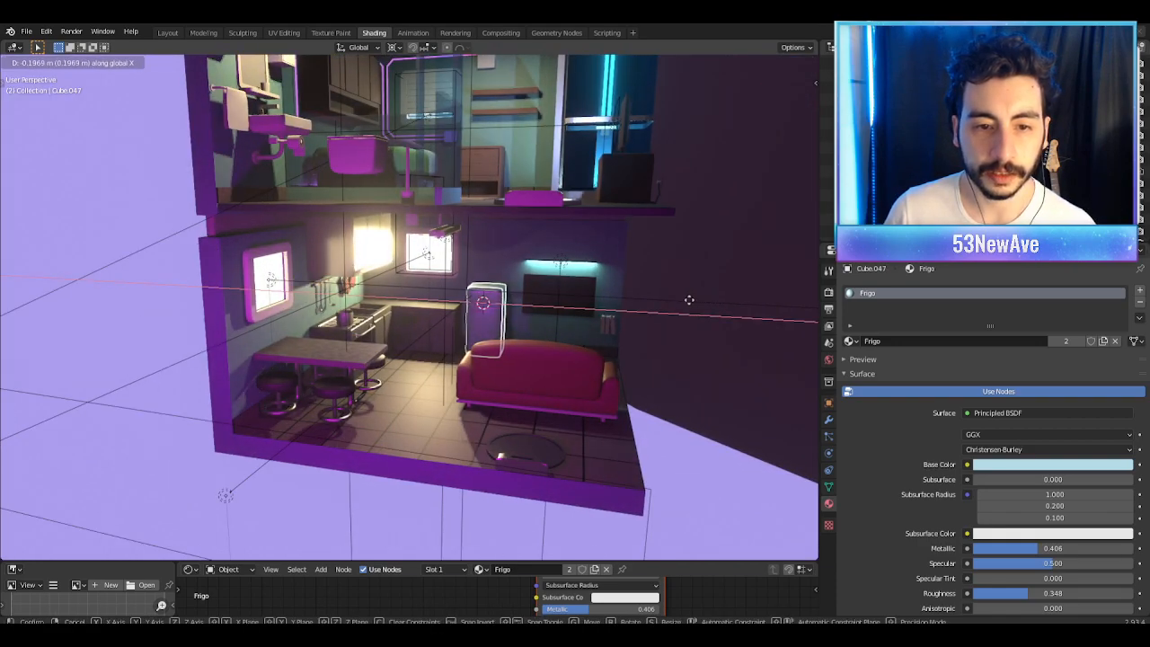
left_click(674, 299)
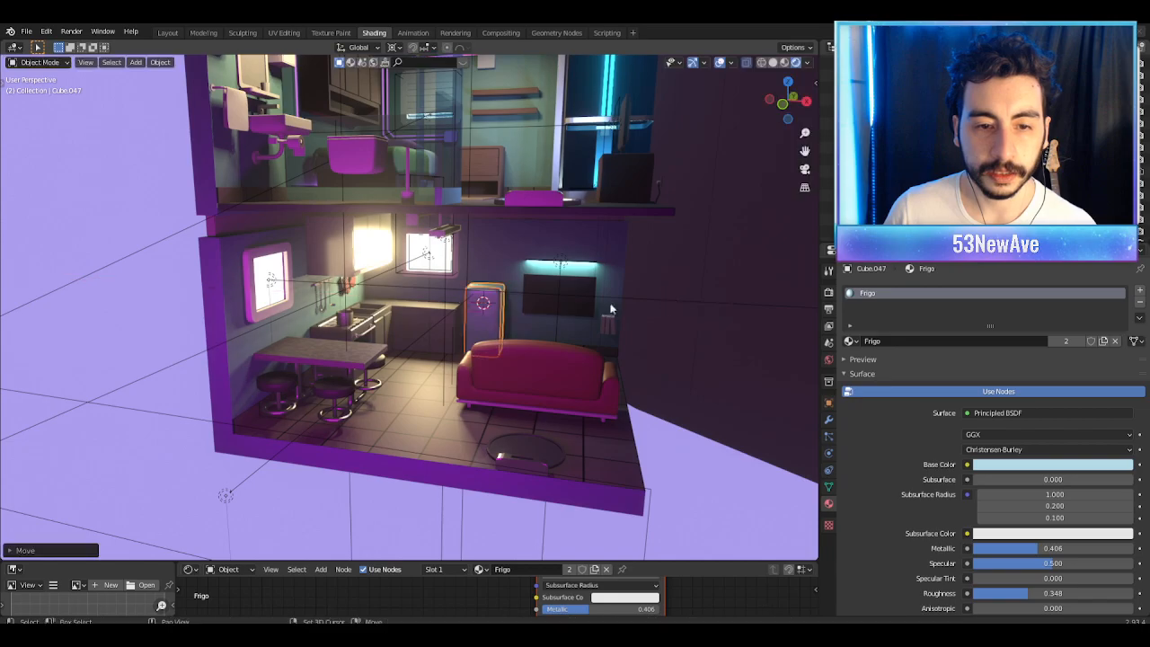
Step: Hide the overlays and examine the fridge's placement from inside the room and through the camera
scroll(626, 302, "up", 7)
left_click(720, 62)
middle_click_drag(684, 252, 627, 264)
scroll(628, 266, "down", 10)
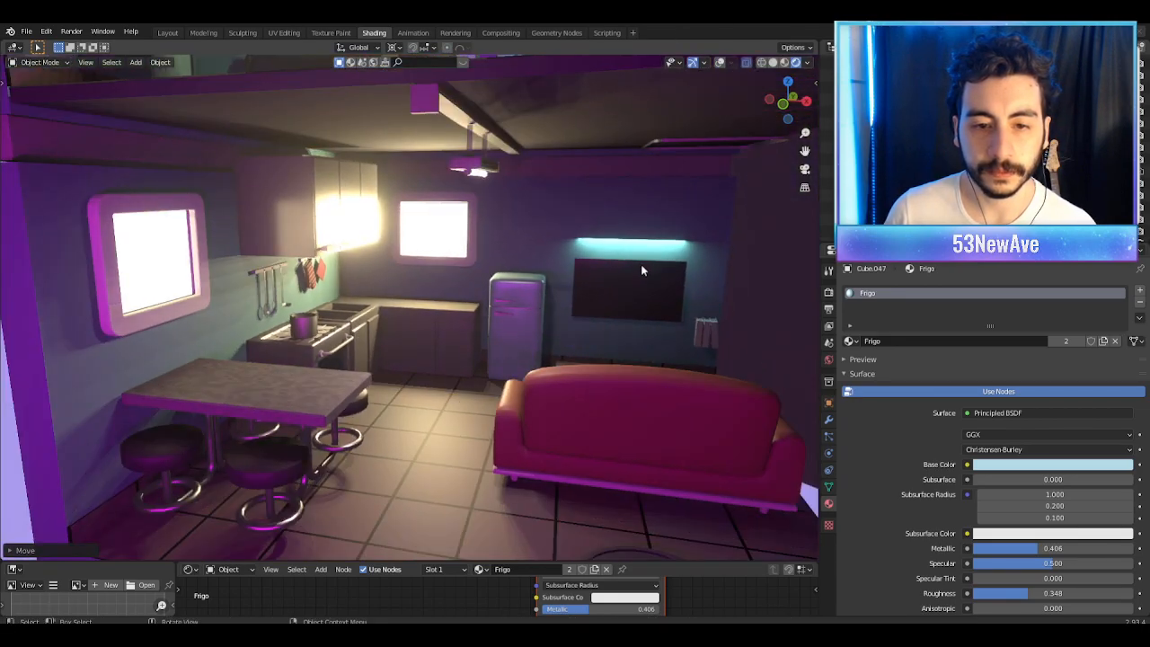
key("KP_0")
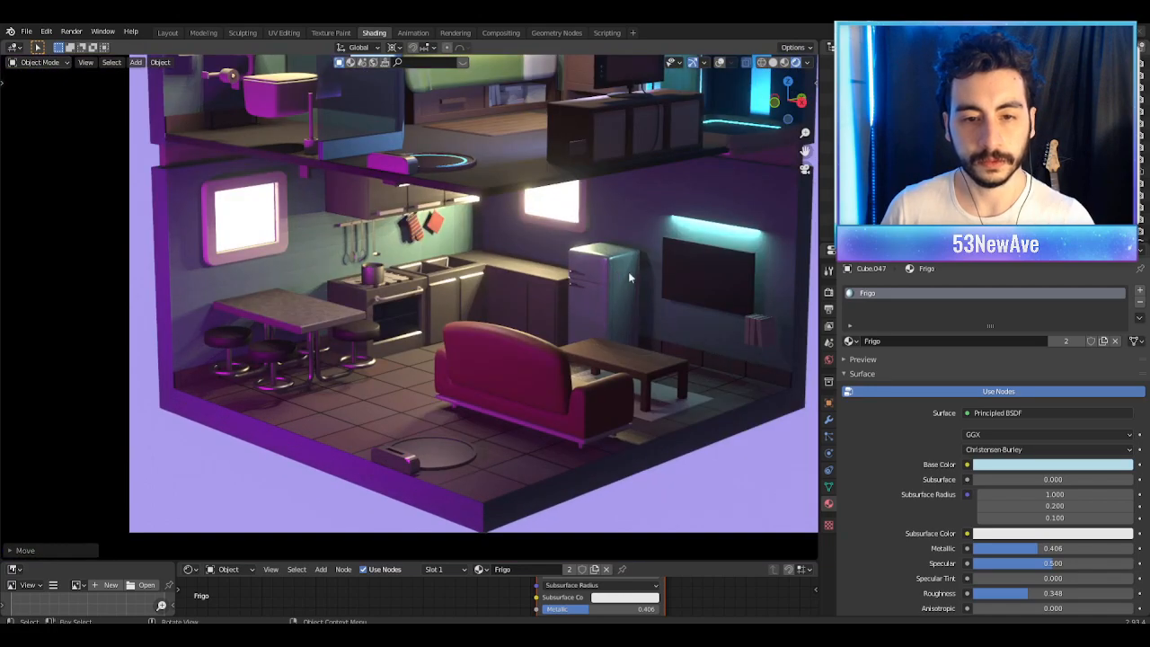
scroll(634, 280, "down", 2)
middle_click_drag(635, 283, 599, 293, "shift")
scroll(627, 306, "up", 2)
scroll(677, 320, "down", 3)
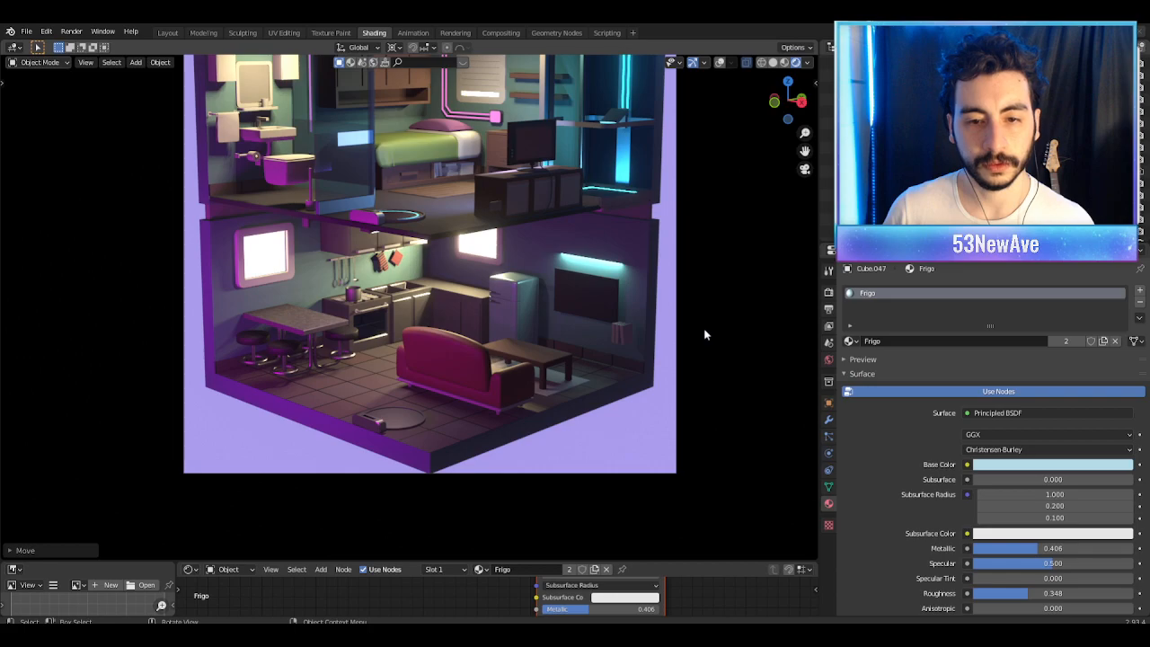
Step: Nudge the fridge along the global X axis a little closer to the counter and check its placement through the camera
key("KP_0")
scroll(605, 334, "up", 8)
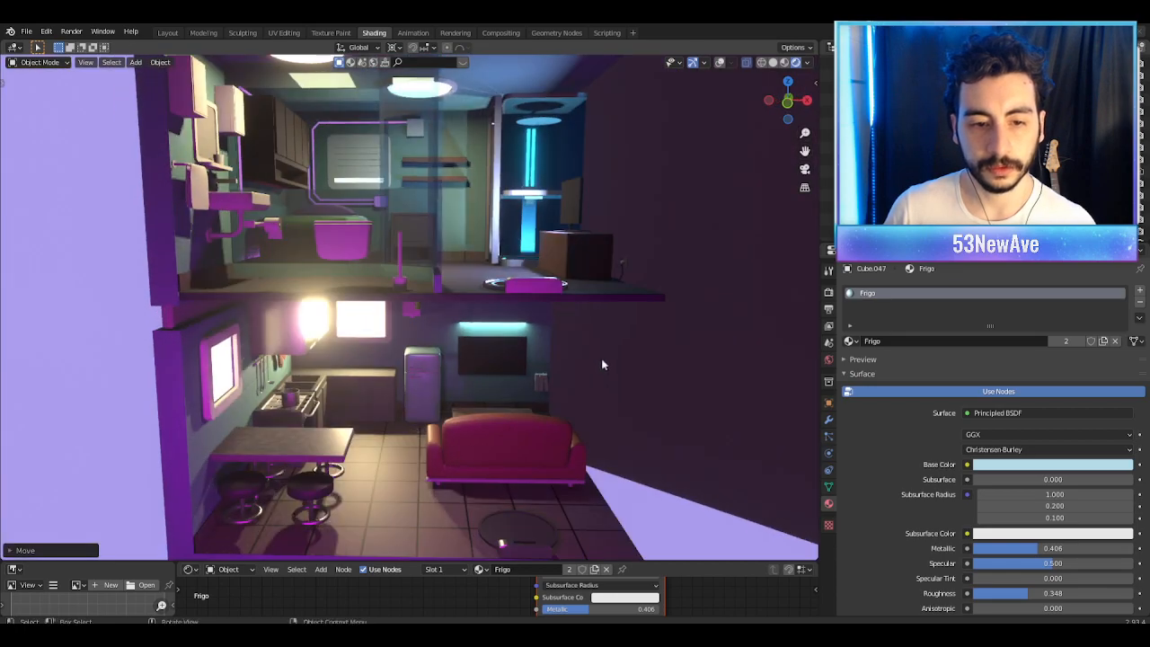
scroll(603, 353, "up", 3)
key("g")
key("x")
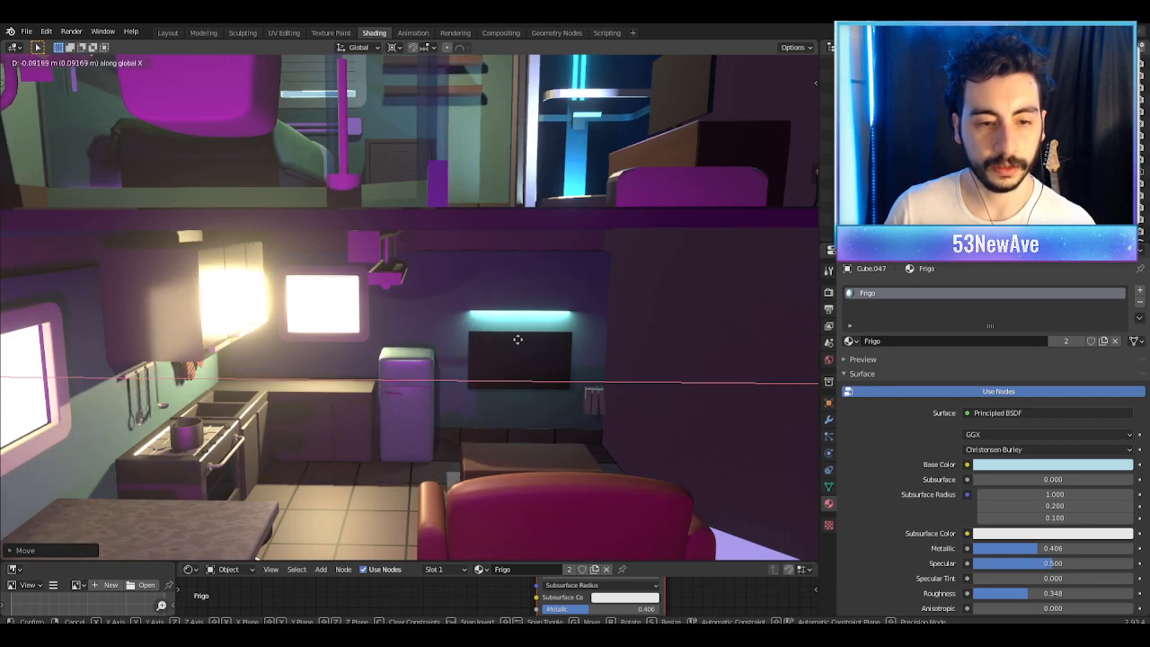
left_click(556, 338)
scroll(554, 348, "down", 5)
key("KP_0")
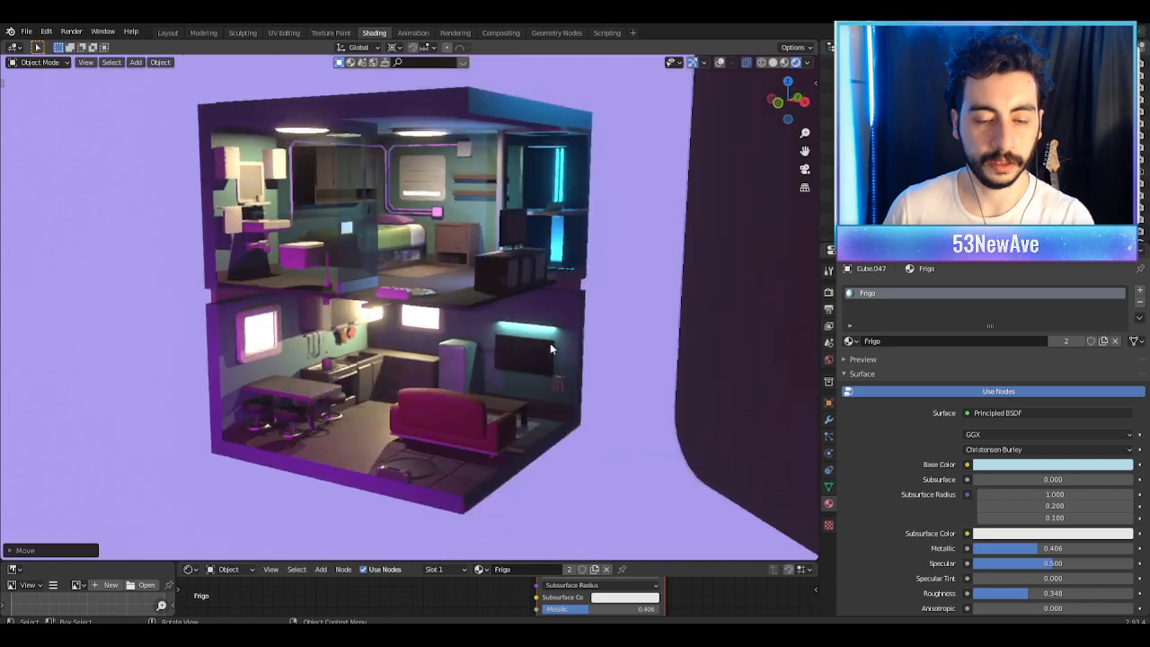
scroll(597, 340, "up", 1)
scroll(603, 336, "up", 2)
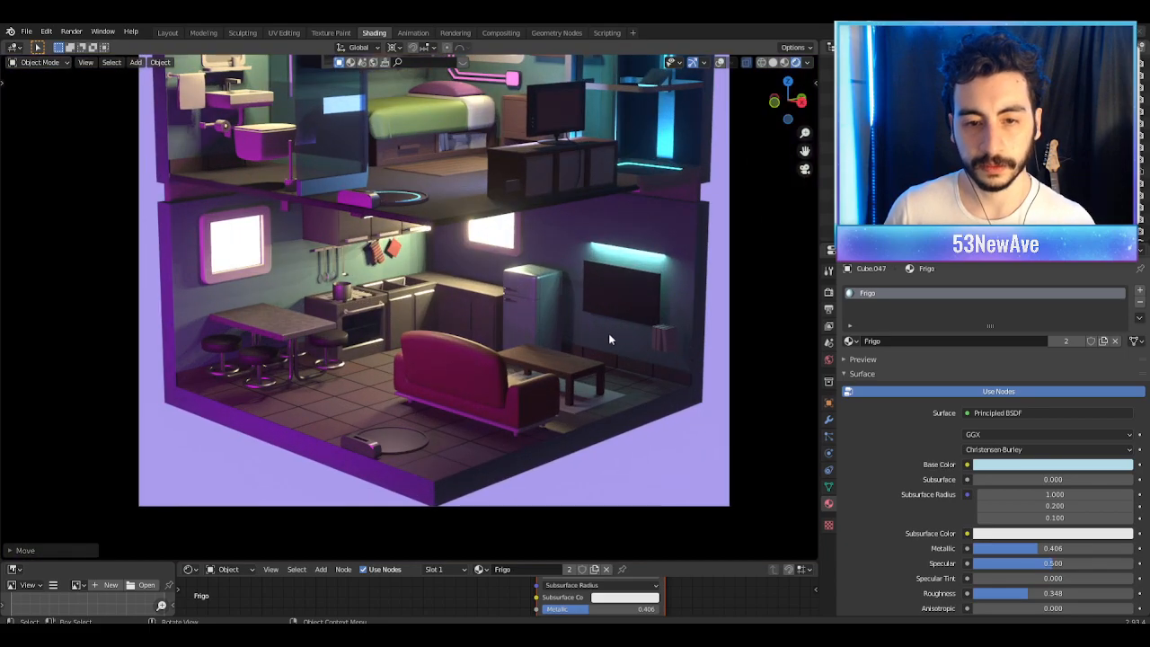
middle_click_drag(609, 333, 539, 334, "shift")
scroll(537, 334, "up", 2)
Step: Select the dark wall panel under the light and shift it slightly along the global X axis toward the fridge
key("KP_0")
scroll(588, 336, "up", 4)
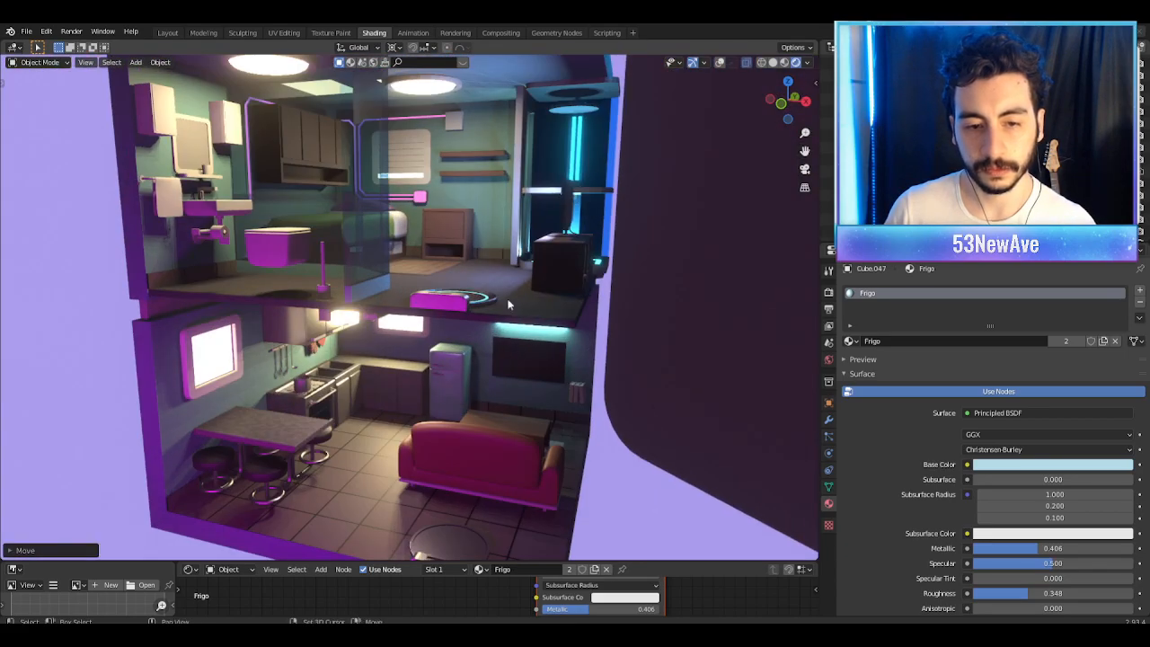
scroll(508, 306, "up", 6)
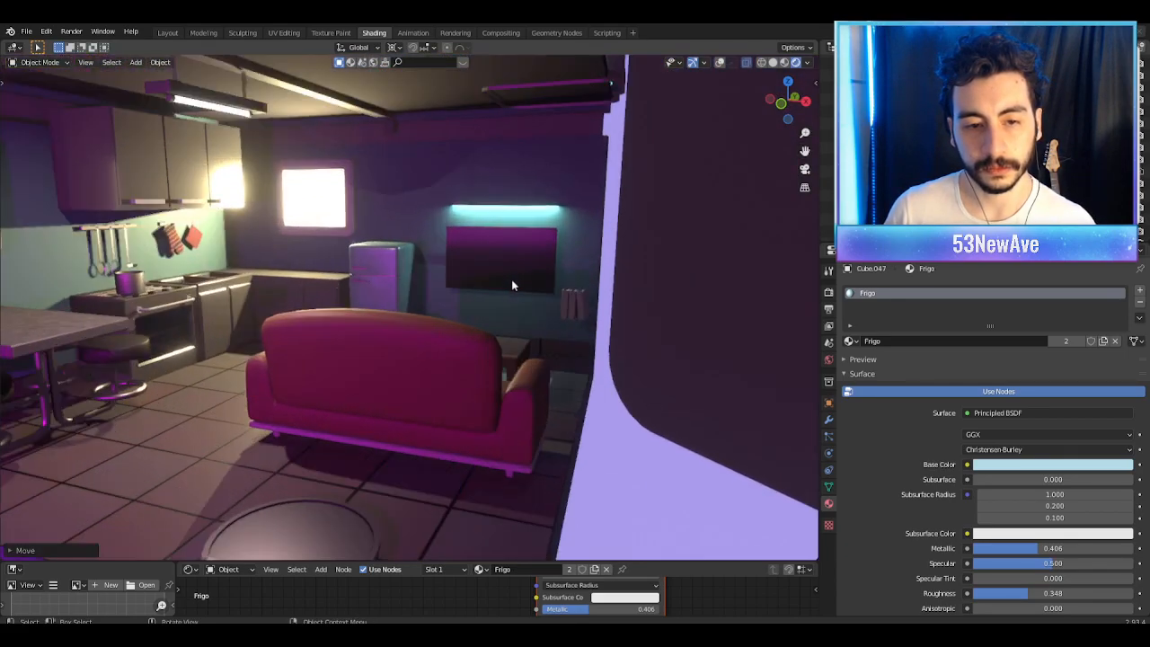
left_click(481, 229)
key("g")
key("x")
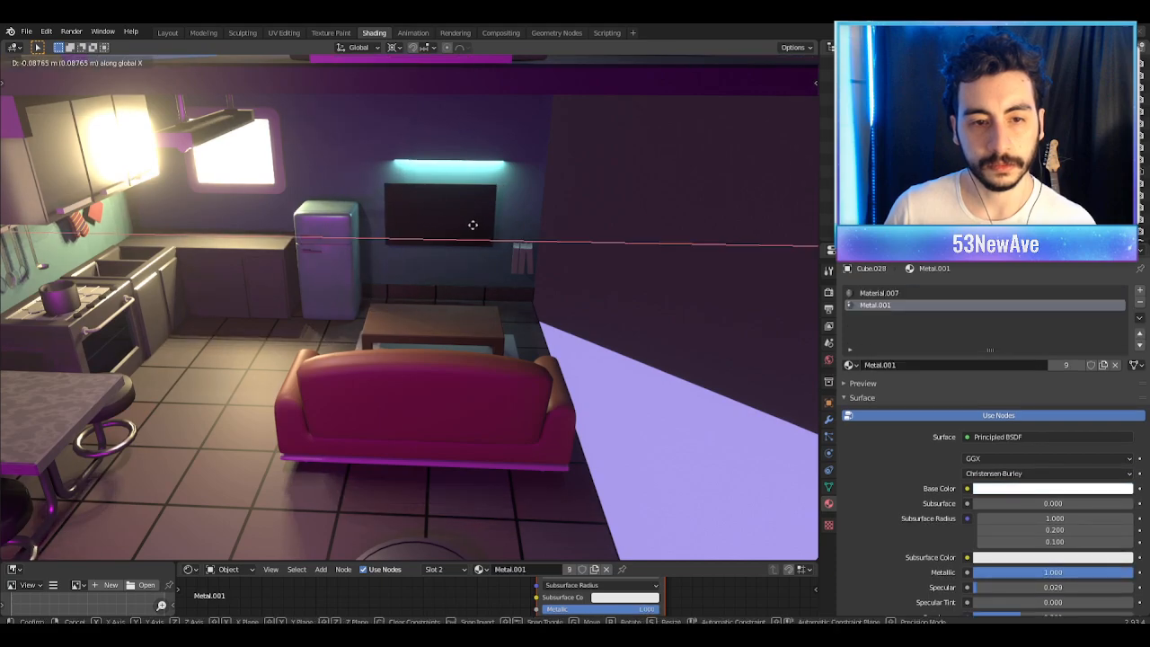
left_click(445, 219)
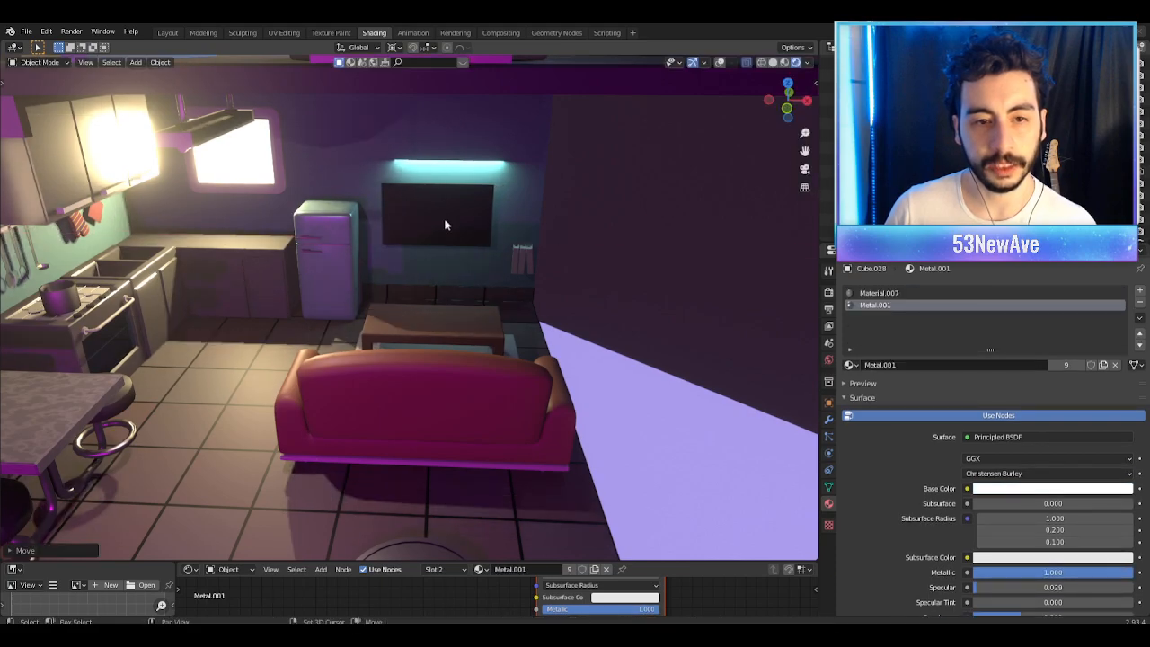
Step: Show the overlays, select the sofa parts together and select all their geometry in Edit Mode
middle_click_drag(477, 321, 377, 358)
left_click(720, 63)
middle_click_drag(572, 345, 483, 407)
left_click(482, 389)
middle_click_drag(419, 337, 332, 385)
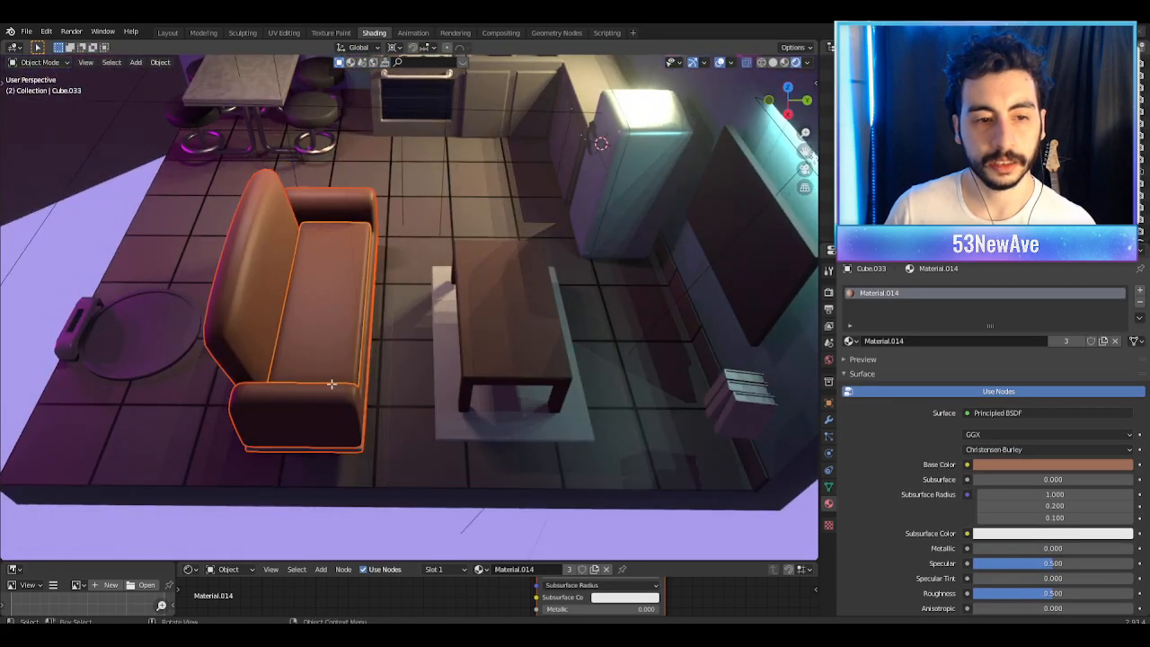
left_click(334, 385, "shift")
key("Tab")
middle_click_drag(378, 355, 500, 313)
key("a")
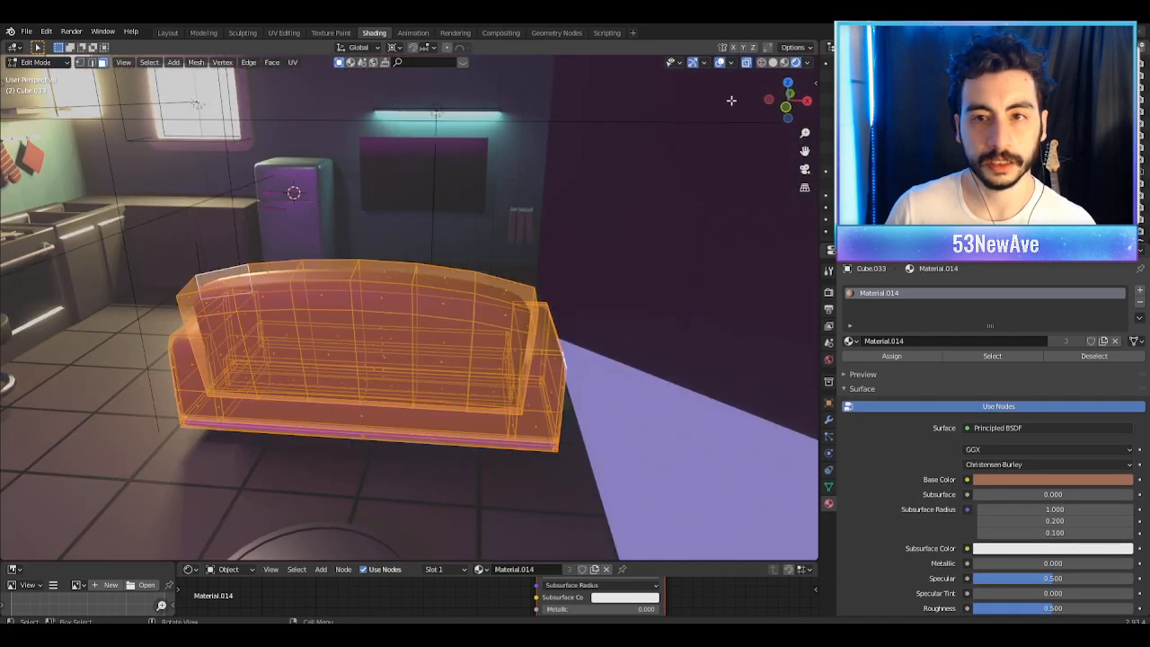
Step: Hide the overlays and scale the sofa's geometry to about 0.88 along the global X axis
left_click(730, 62)
left_click(720, 62)
scroll(662, 300, "down", 3)
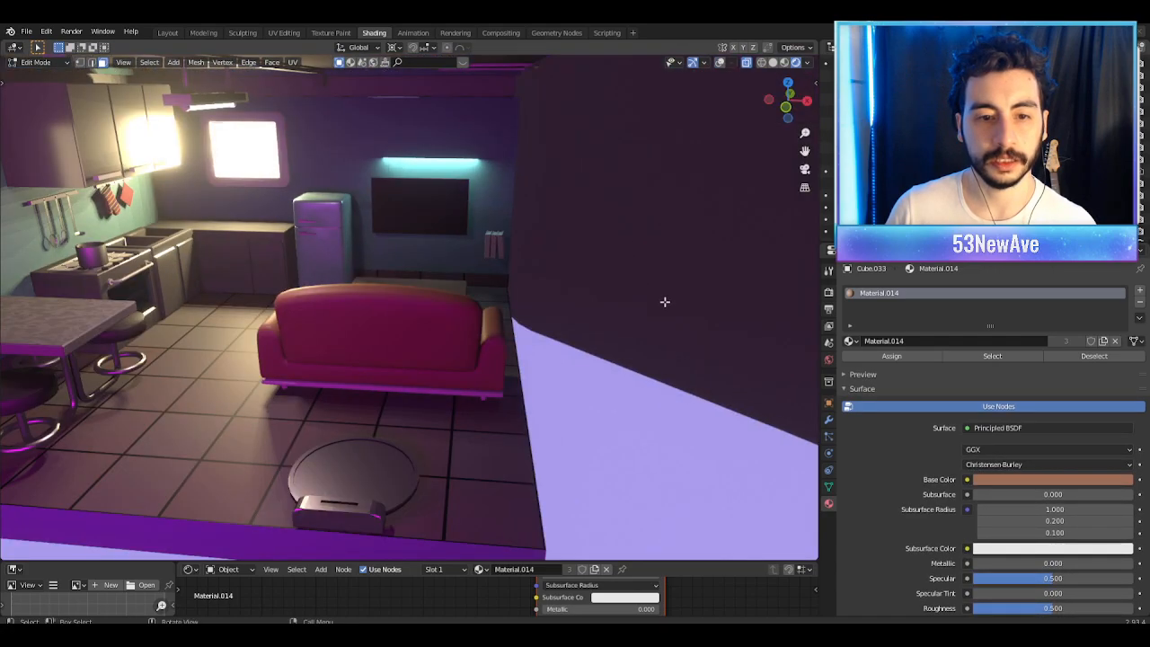
key("x")
left_click(720, 62)
left_click(720, 62)
key("s")
key("x")
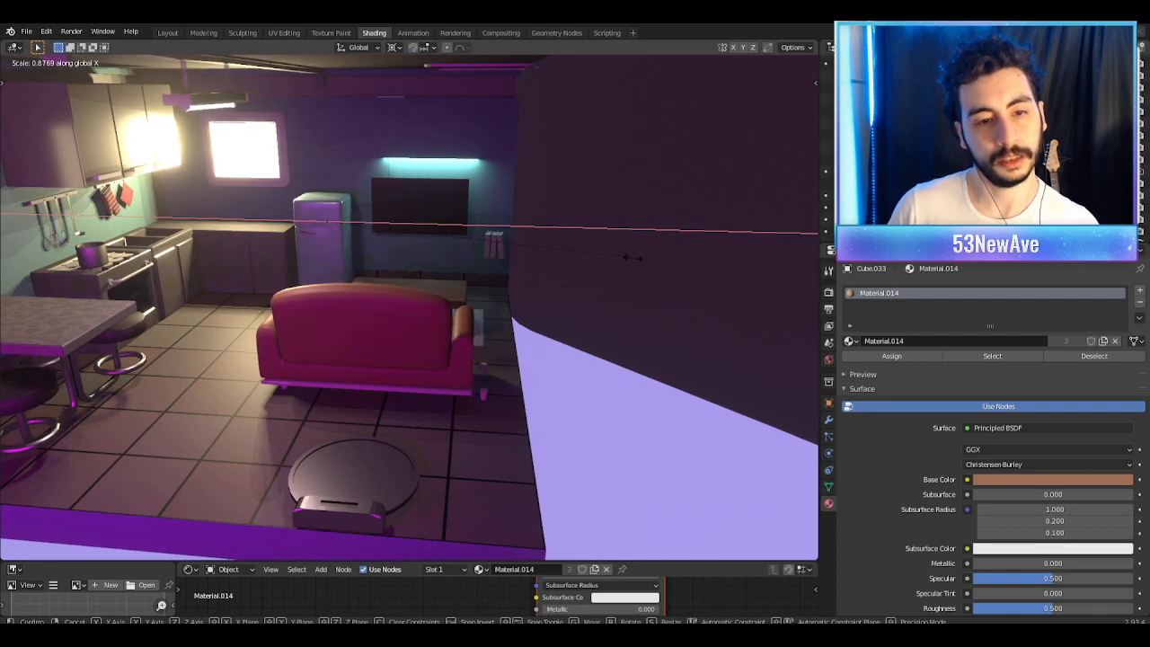
left_click(633, 258)
middle_click_drag(633, 258, 601, 269)
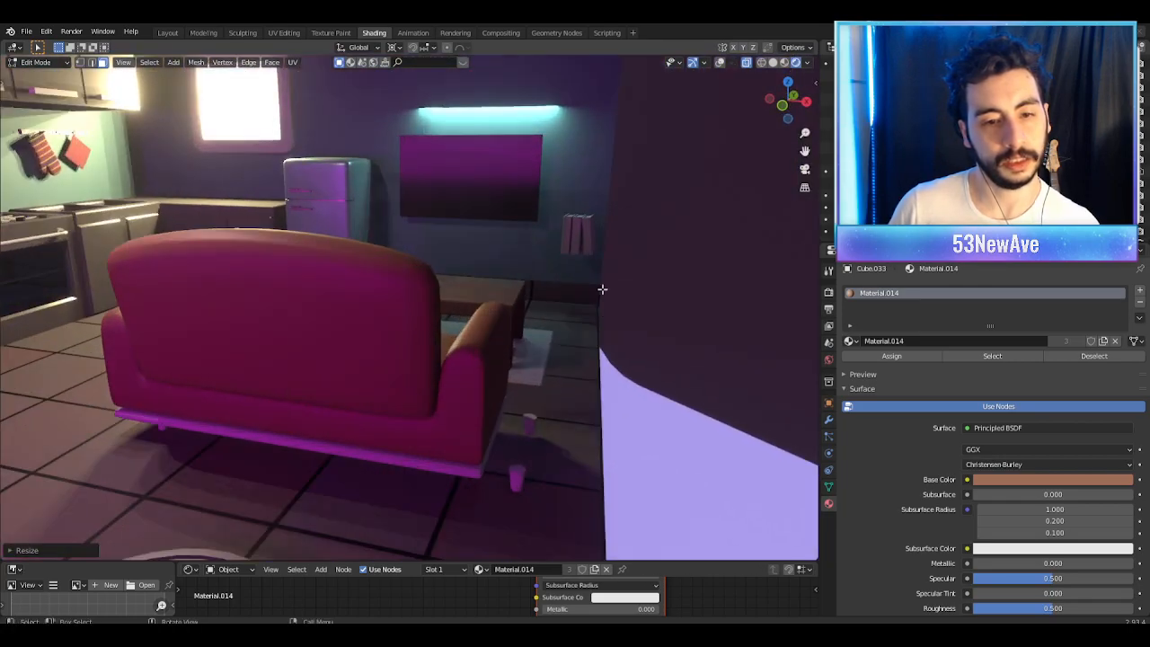
Step: Return to Object Mode, select the sofa legs with overlays shown and bring up the offset settings of their two Array modifiers
key("Tab")
middle_click_drag(570, 419, 524, 433)
left_click(500, 430)
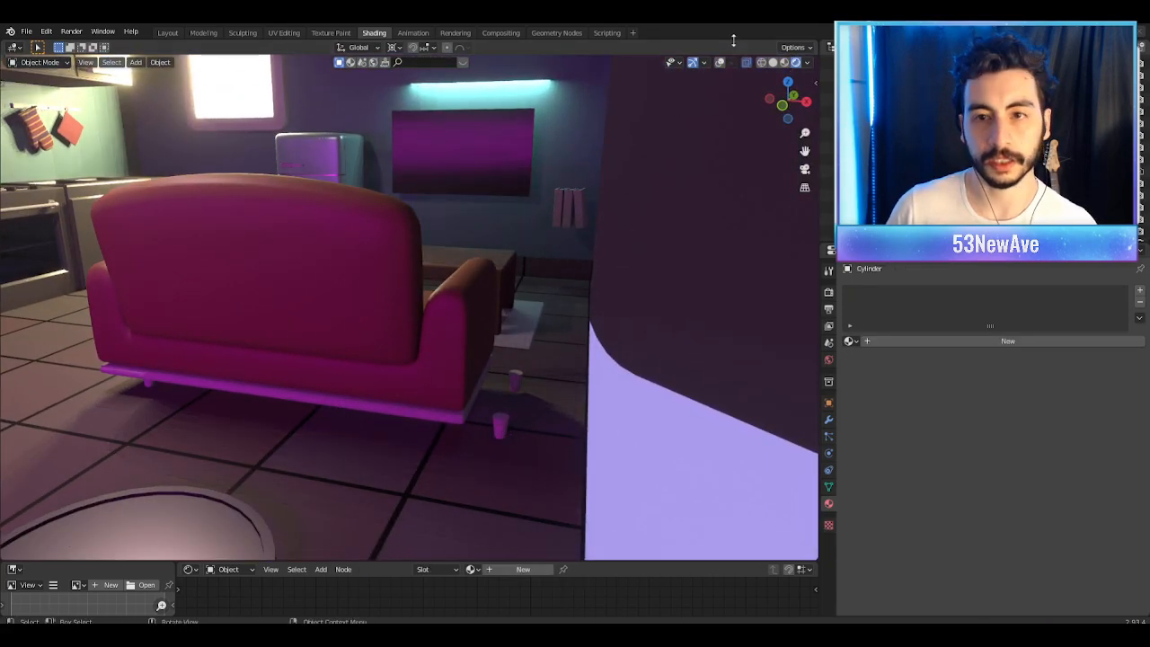
left_click(720, 62)
left_click(827, 421)
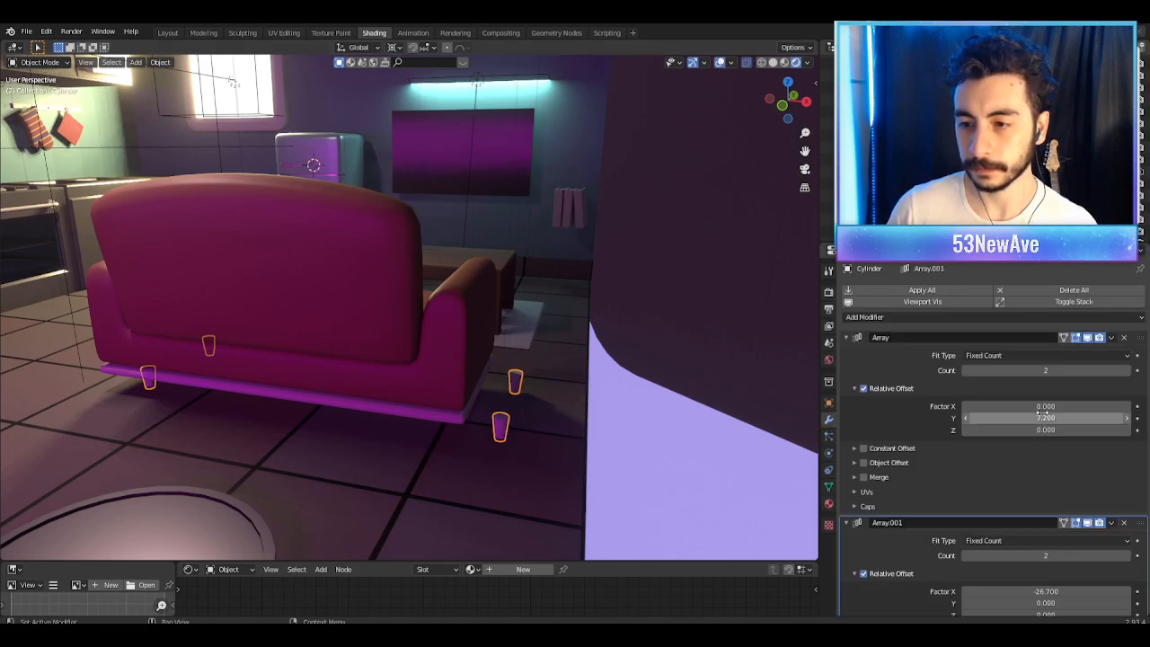
left_click_drag(1041, 418, 1050, 418)
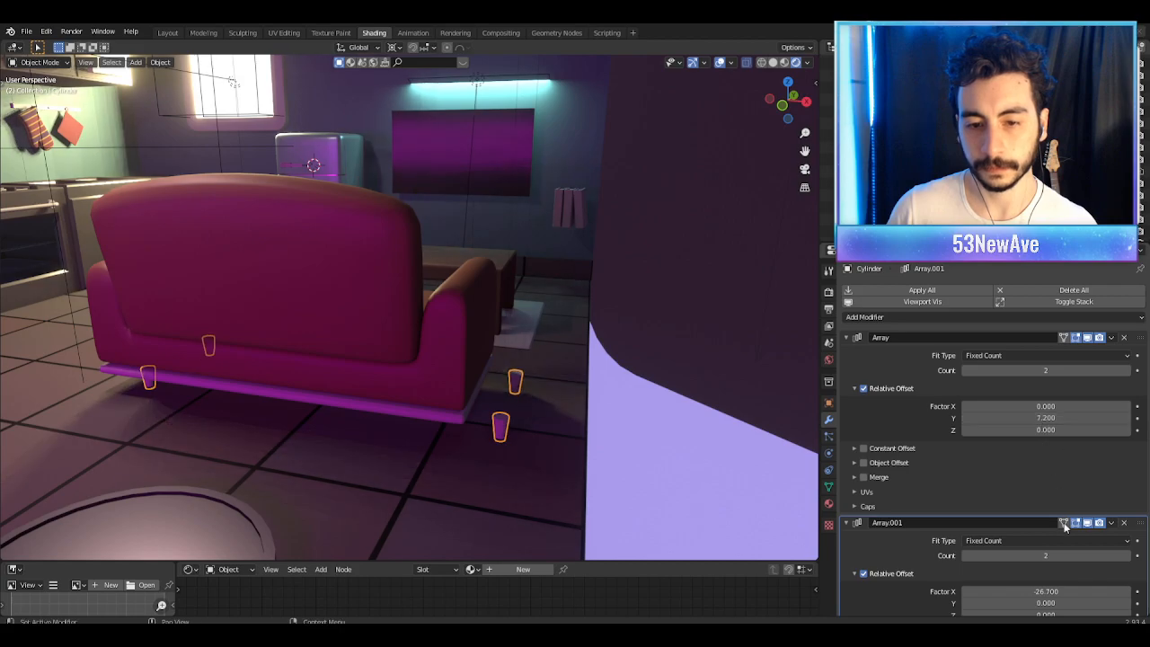
scroll(1065, 530, "down", 2)
scroll(1065, 531, "down", 1)
left_click_drag(1052, 509, 989, 509)
Step: In front view, move the legs along X under the sofa and set the second Array's relative X offset to -23
middle_click_drag(581, 388, 632, 368)
key("KP_1")
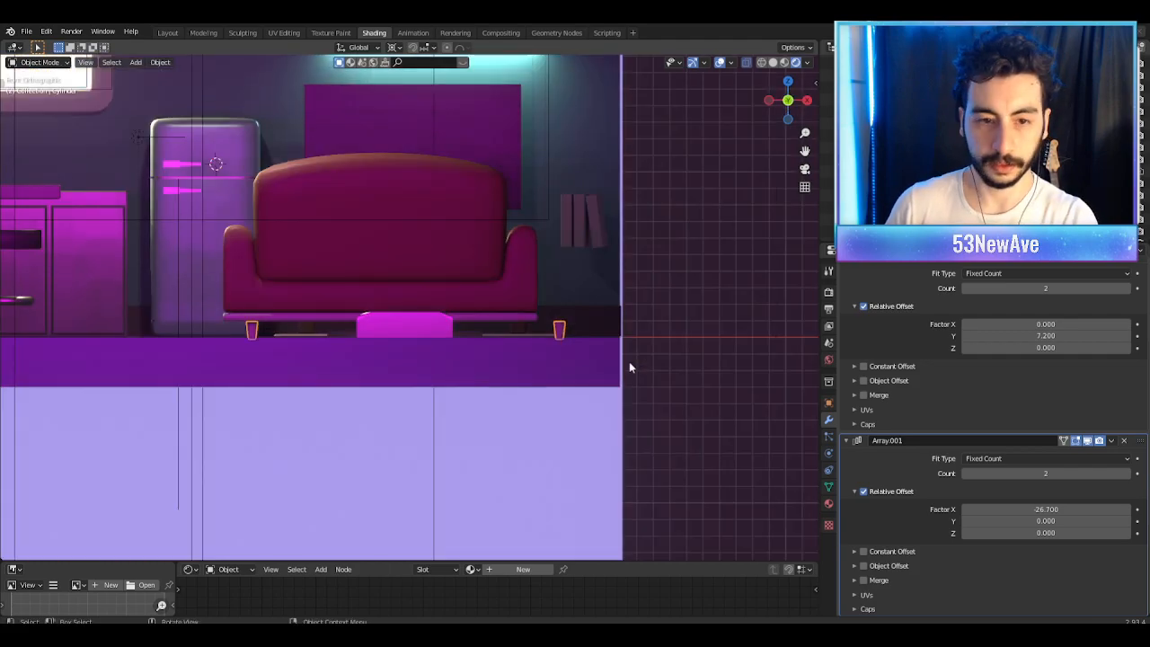
scroll(608, 358, "up", 2)
key("g")
key("x")
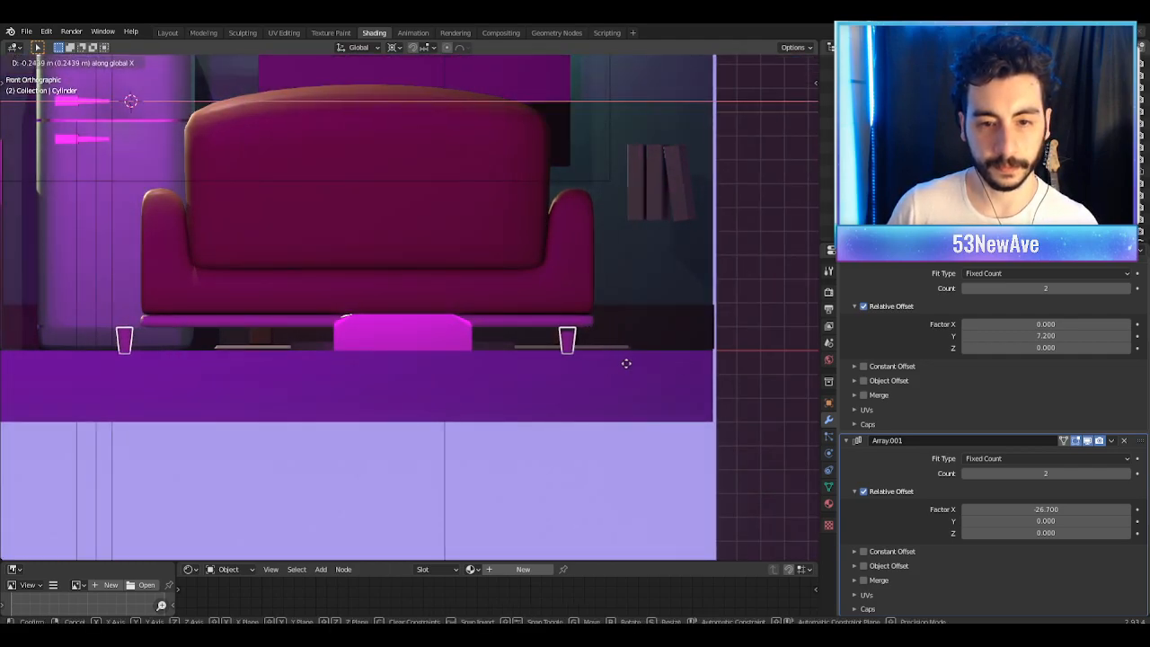
left_click(624, 363)
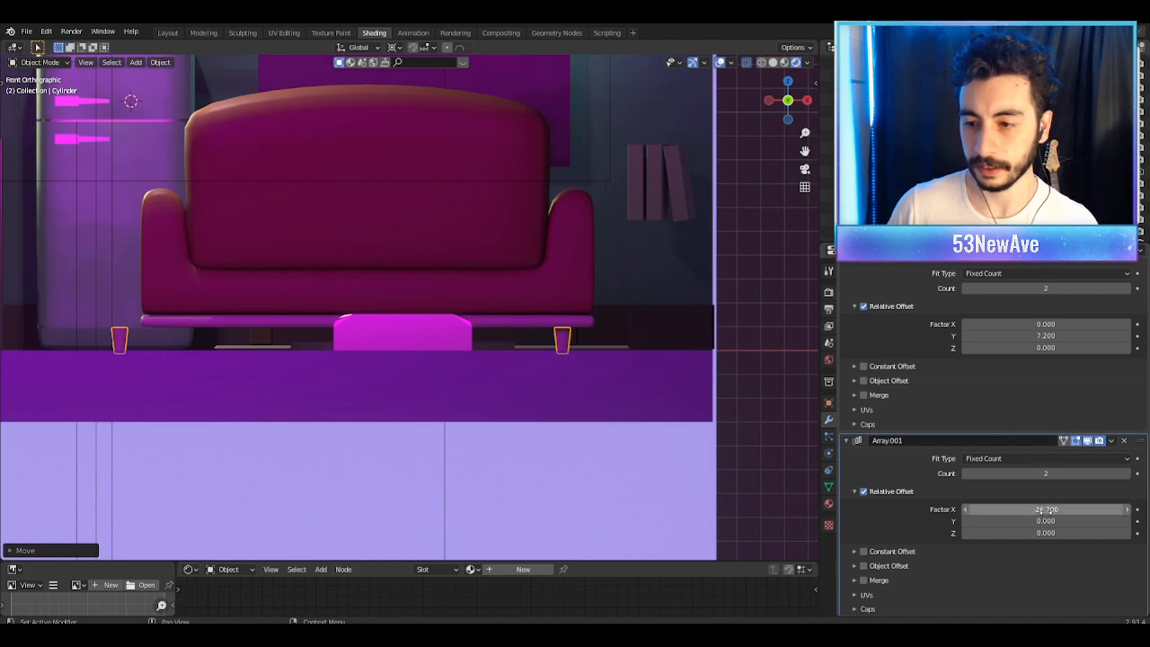
left_click_drag(1043, 510, 1093, 509)
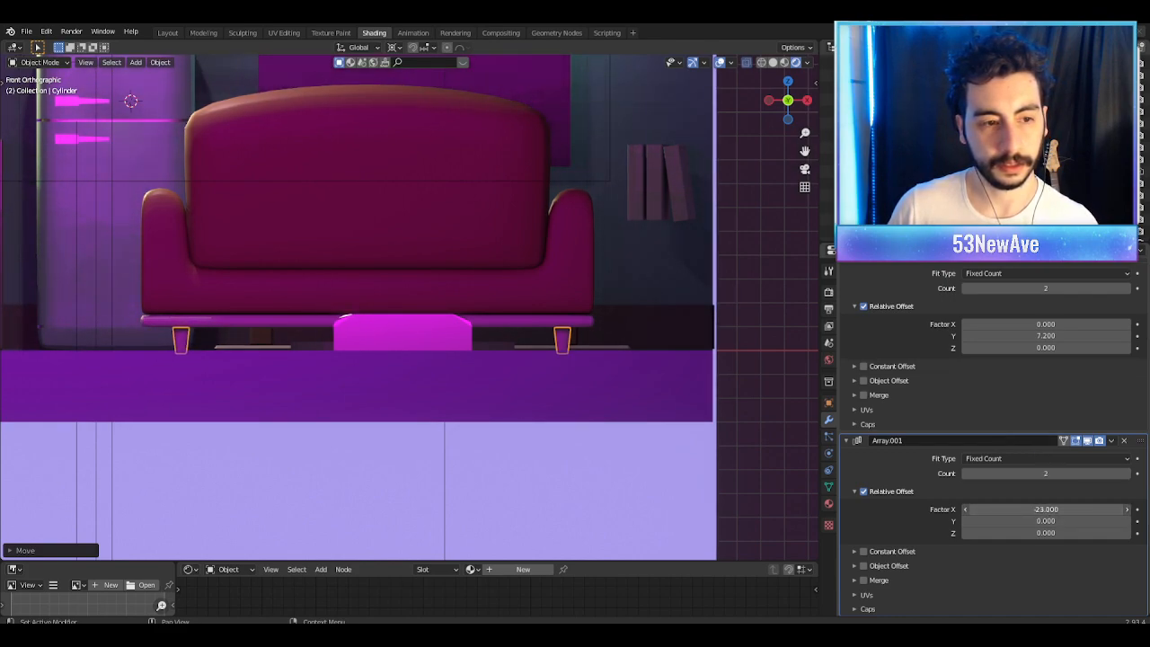
Step: Hide the overlays and examine the lower floor from free viewing angles and through the camera
middle_click_drag(764, 405, 618, 251)
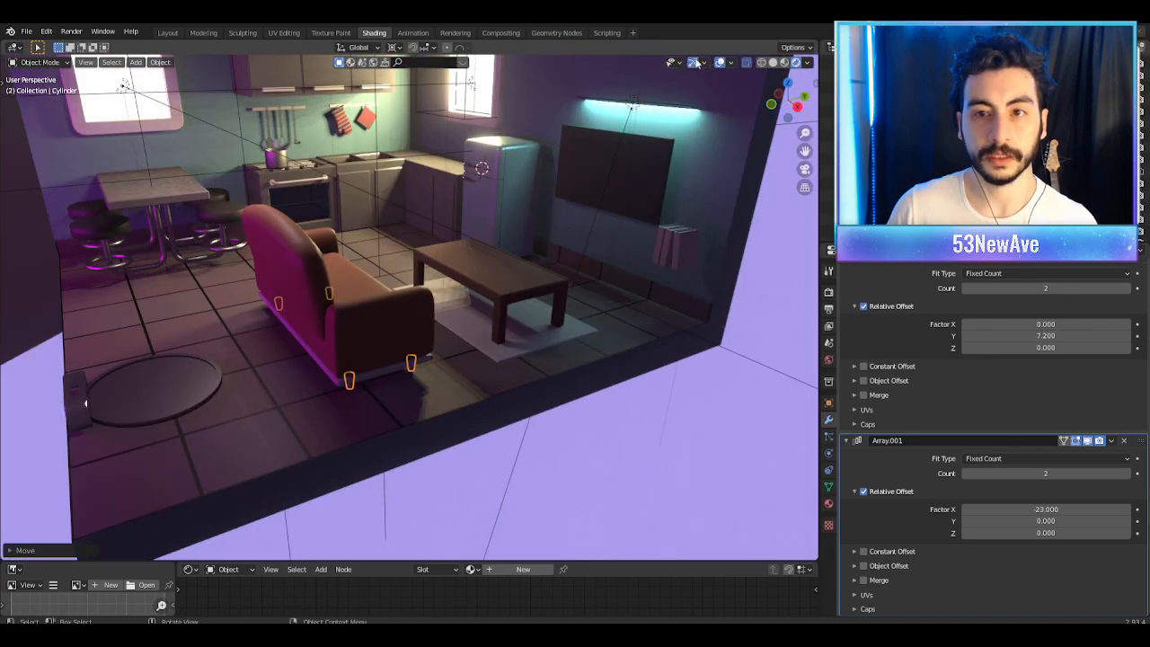
middle_click_drag(722, 65, 525, 275)
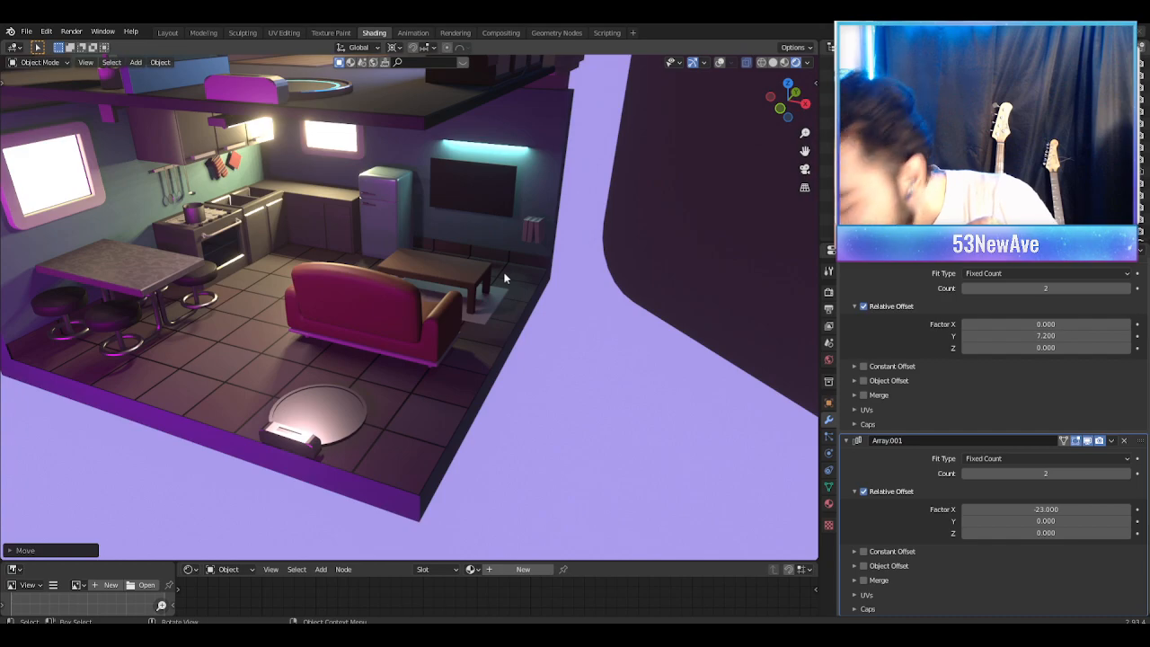
middle_click_drag(509, 212, 481, 166)
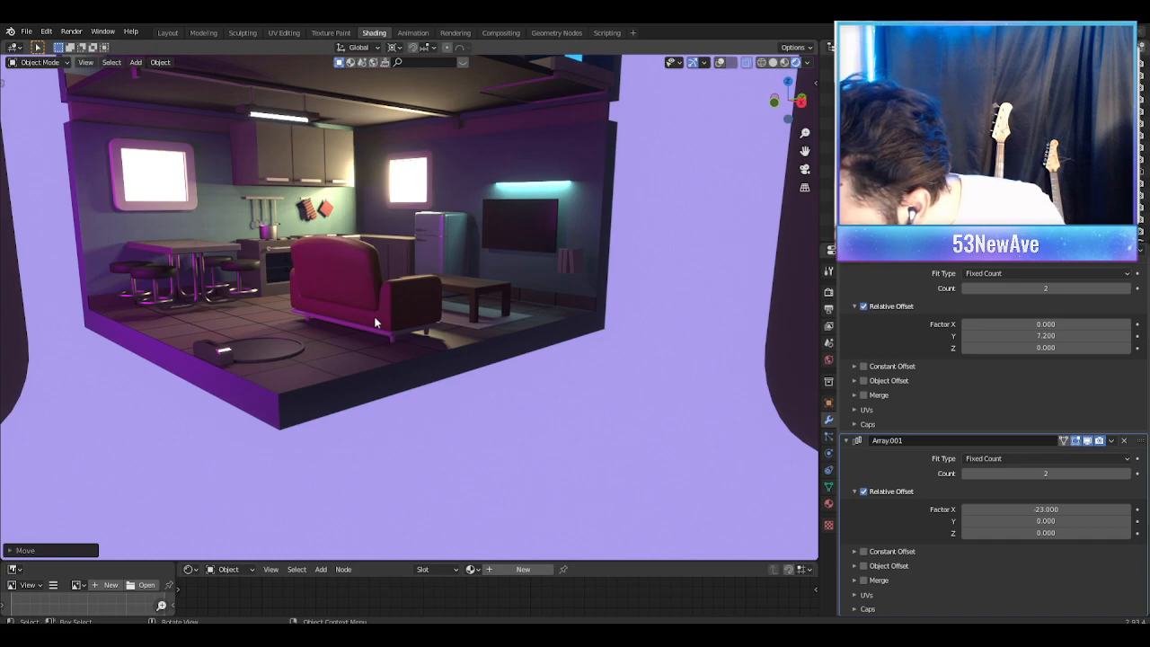
middle_click_drag(426, 241, 515, 257)
scroll(477, 259, "up", 4)
scroll(340, 267, "down", 5)
key("KP_0")
scroll(473, 248, "down", 3)
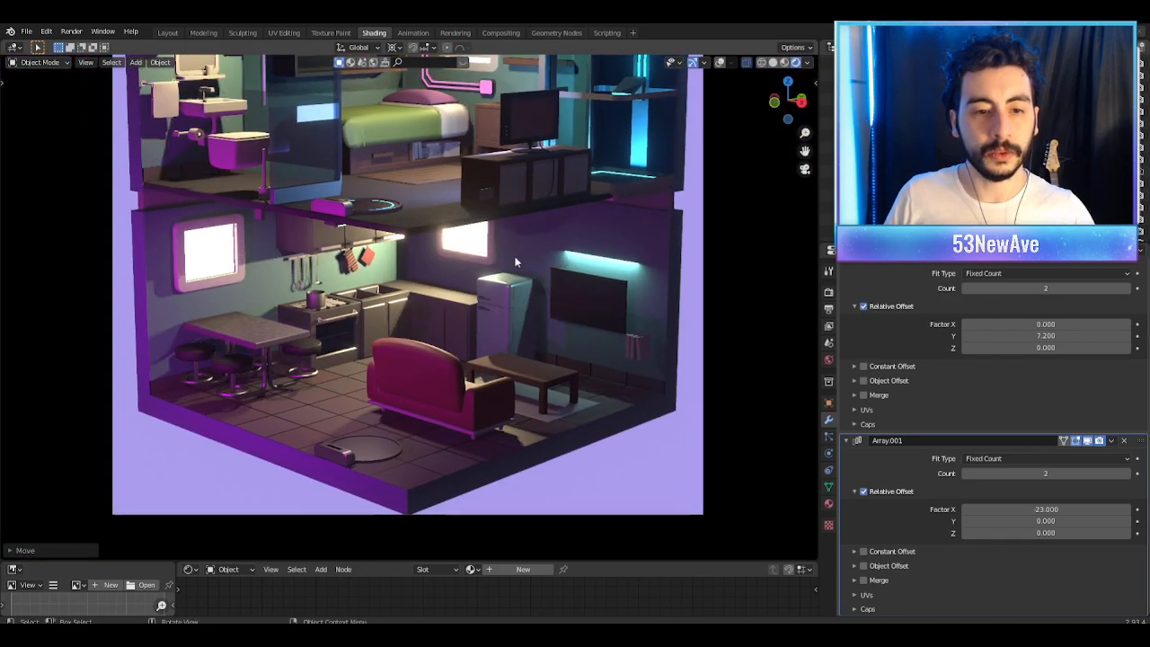
scroll(514, 338, "up", 1)
Step: Examine the sofa up close from its side and front inside the living area
middle_click_drag(513, 337, 437, 266)
scroll(437, 266, "up", 4)
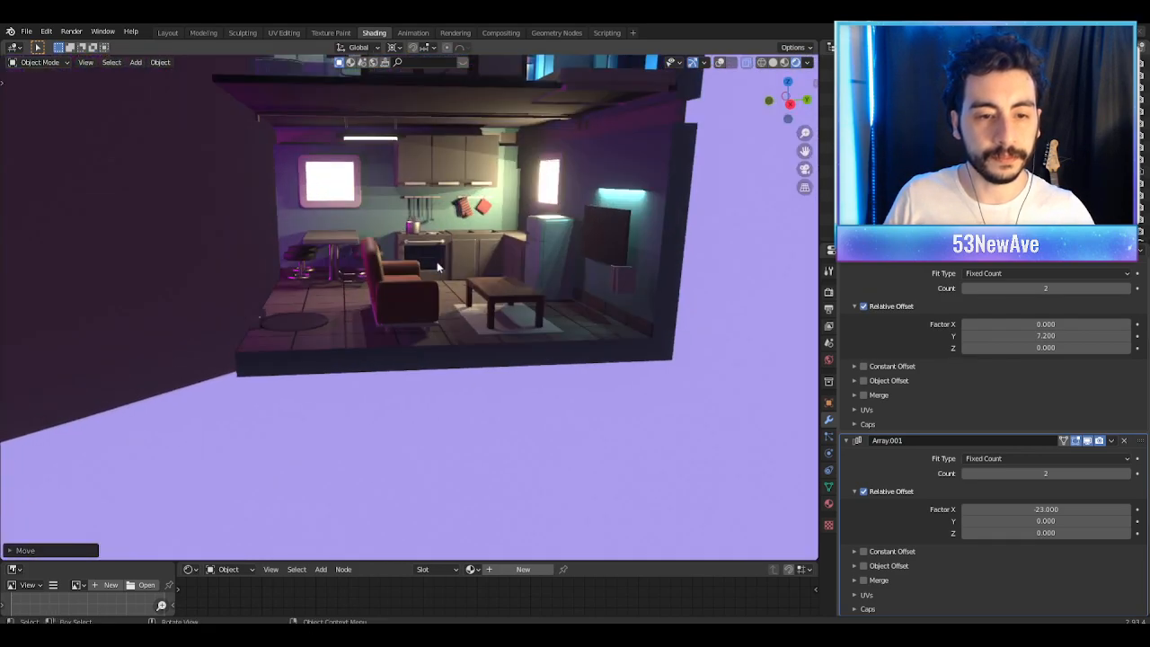
scroll(436, 262, "up", 5)
middle_click_drag(423, 352, 404, 386)
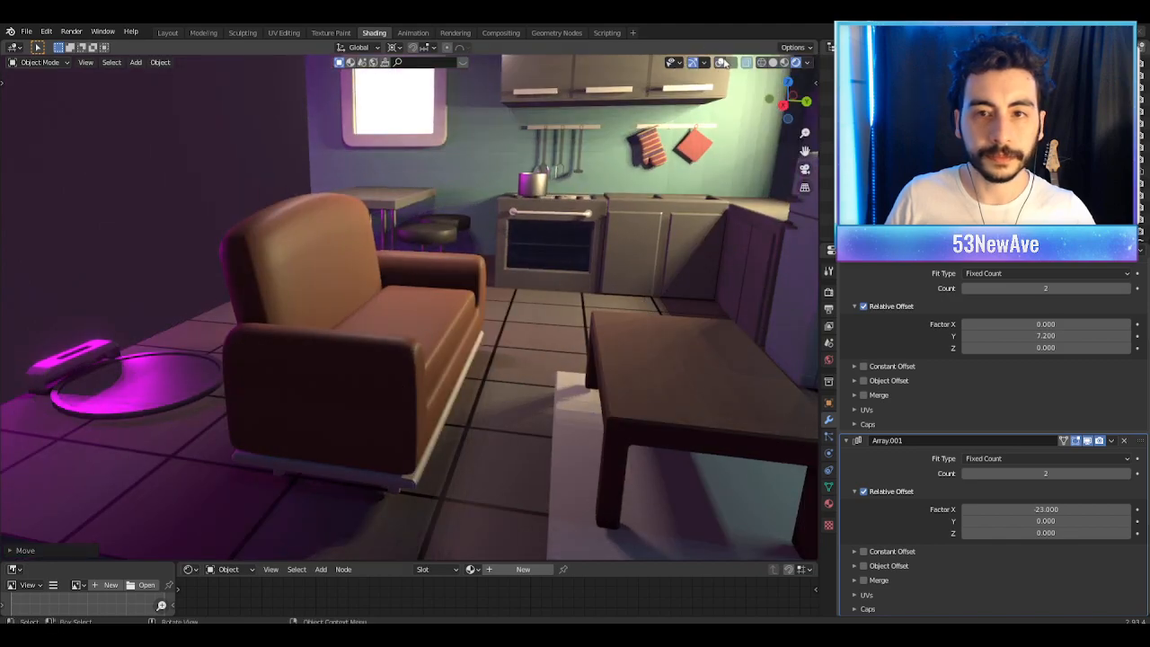
middle_click_drag(322, 290, 288, 312)
scroll(400, 303, "up", 3)
middle_click_drag(400, 302, 437, 302)
scroll(437, 303, "up", 3)
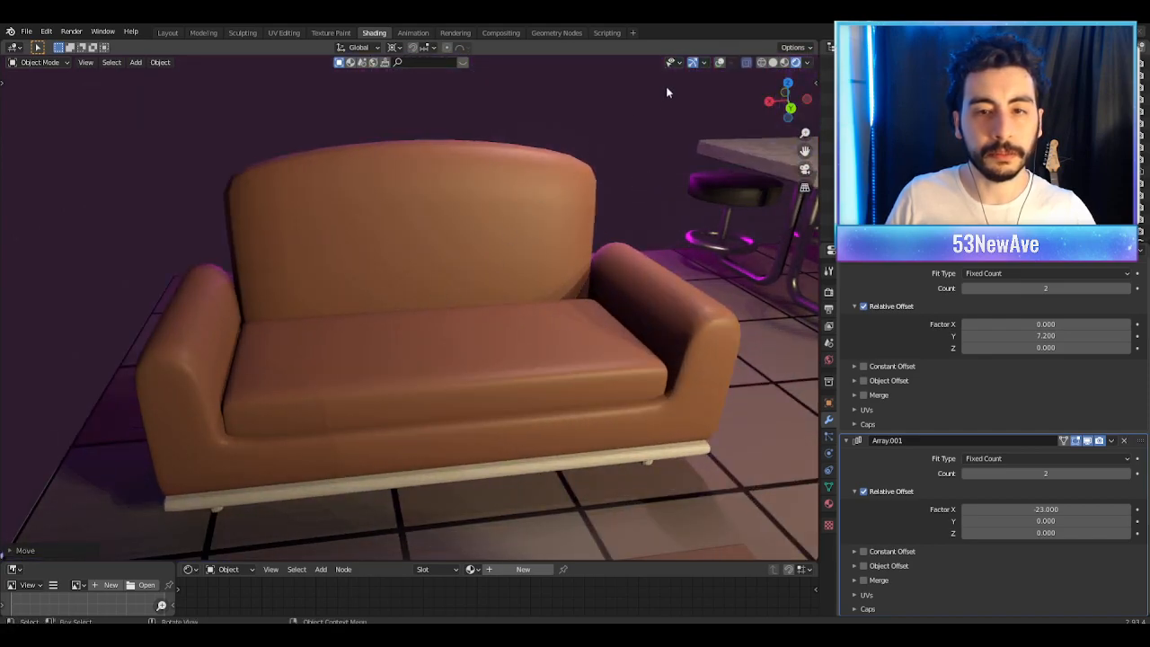
Step: Check the sofa with overlays shown, then hide them and examine the whole house through the camera
left_click(720, 62)
middle_click_drag(537, 215, 563, 321)
key("KP_0")
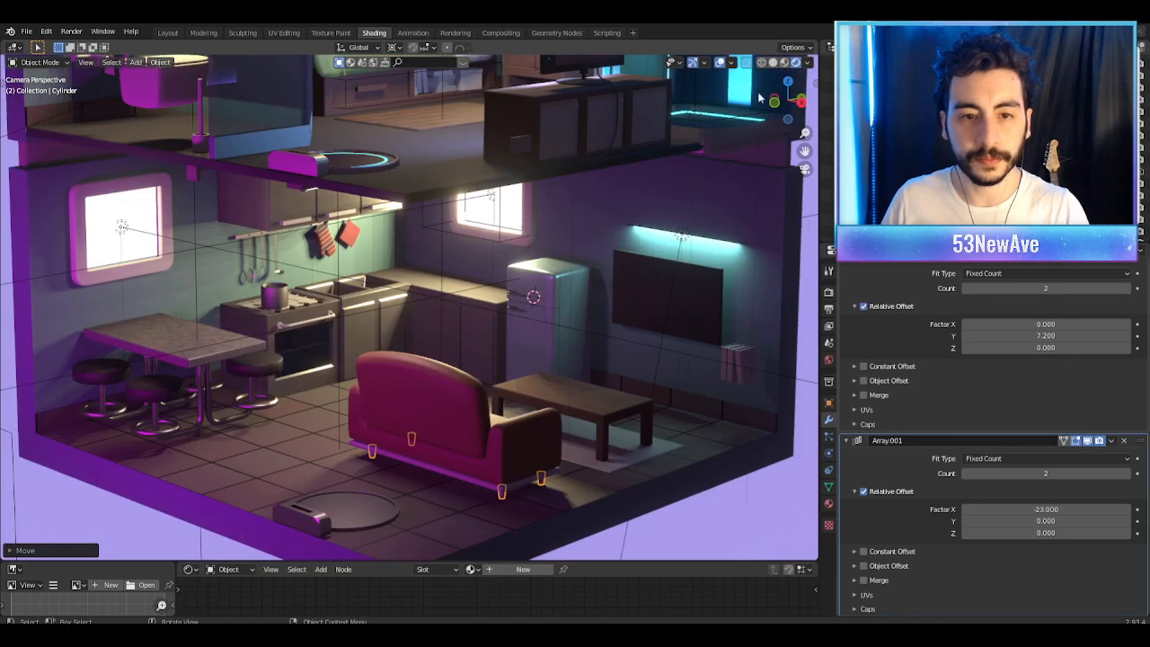
left_click(719, 62)
scroll(521, 216, "down", 5)
middle_click_drag(520, 215, 487, 329, "shift")
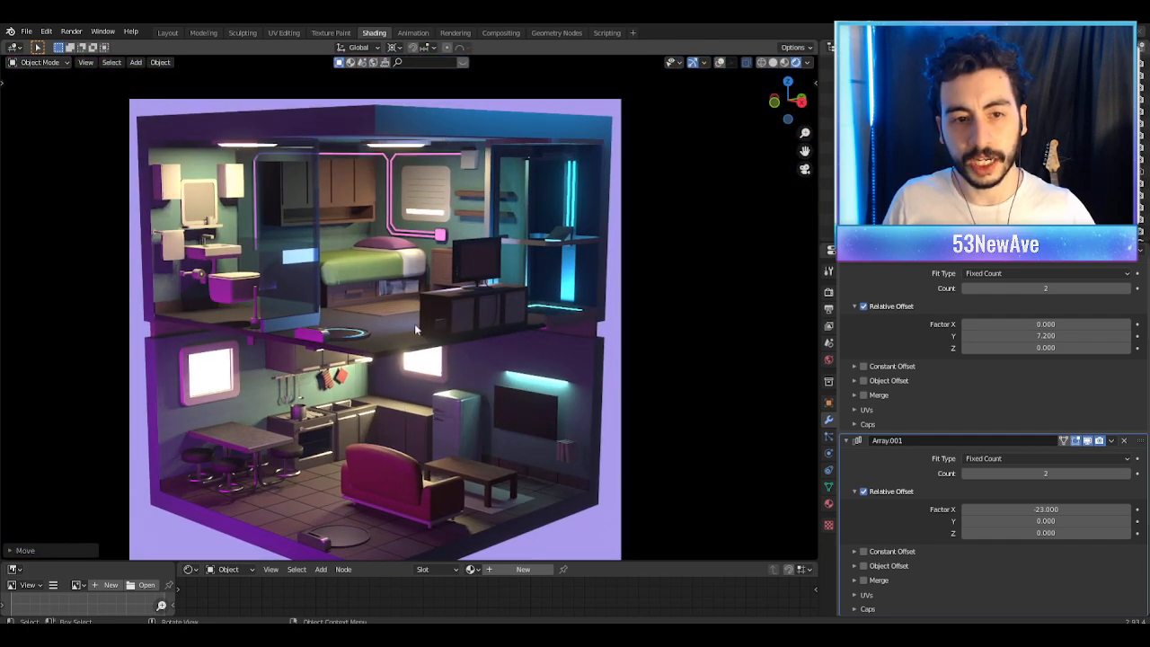
middle_click_drag(429, 326, 431, 227, "shift")
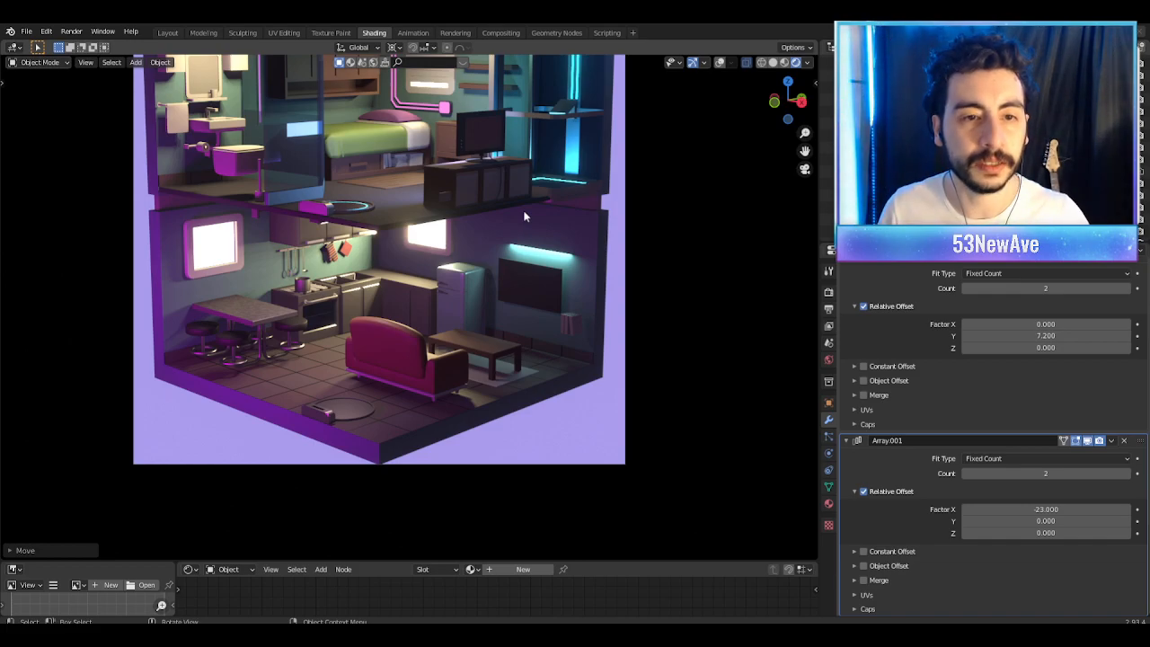
Step: Examine the lower floor and the upper floor slab's overhang from low and high free viewing angles
scroll(477, 243, "down", 2)
scroll(476, 245, "up", 2)
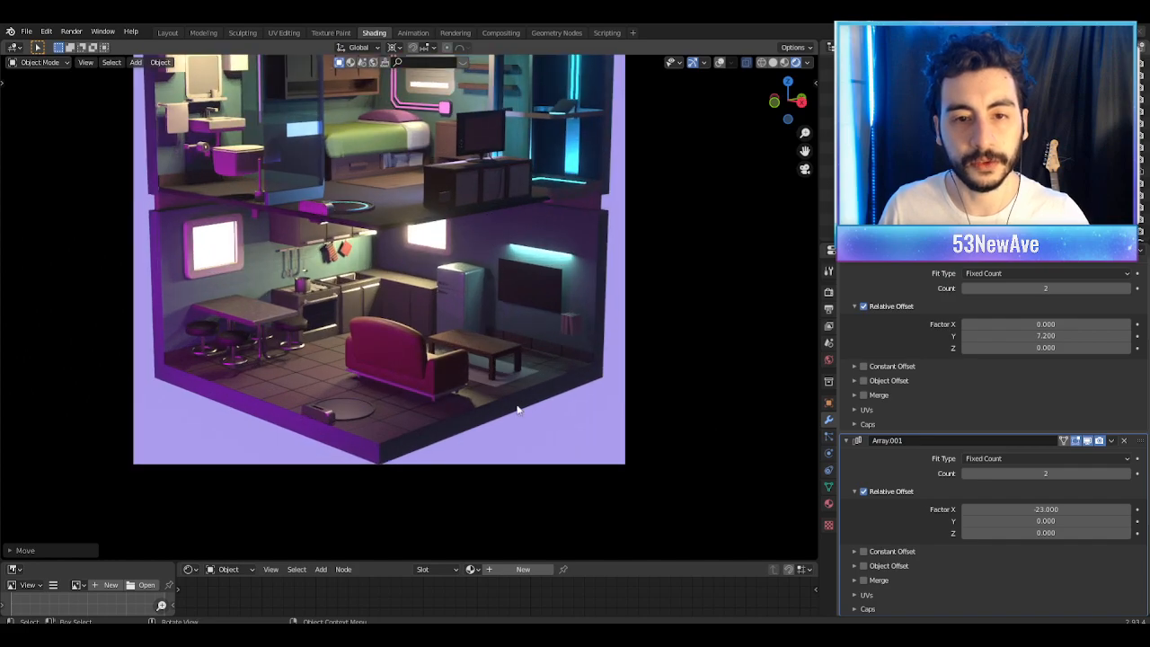
middle_click_drag(546, 286, 552, 234)
scroll(552, 234, "up", 4)
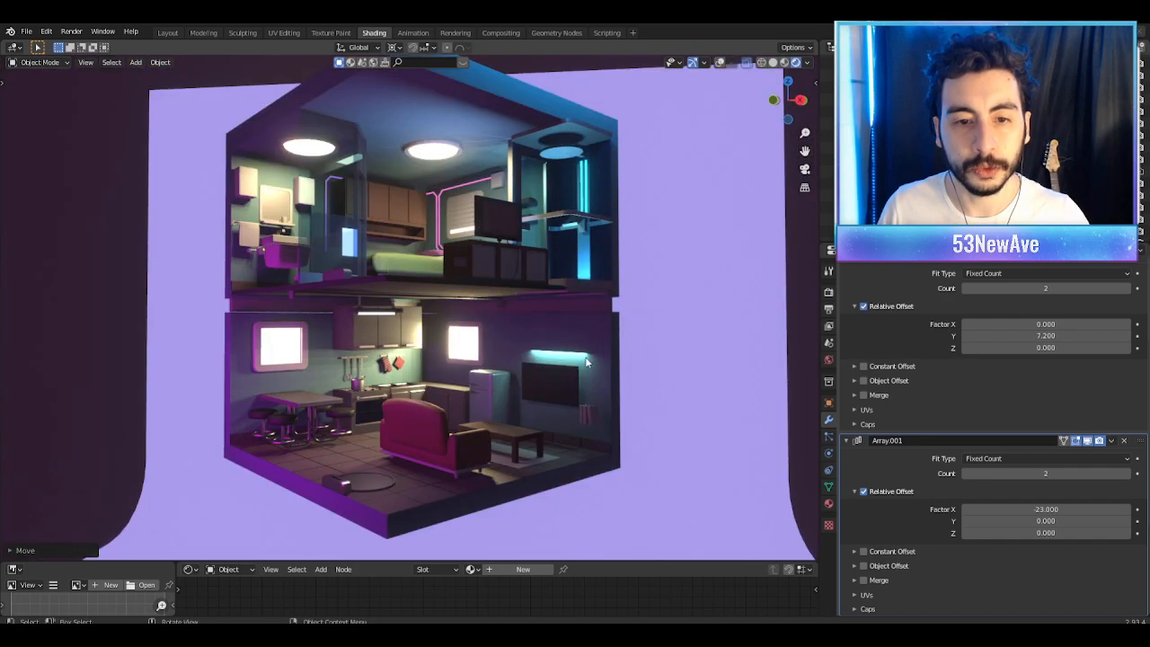
middle_click_drag(584, 338, 560, 295, "shift")
scroll(560, 296, "up", 2)
scroll(617, 261, "down", 5)
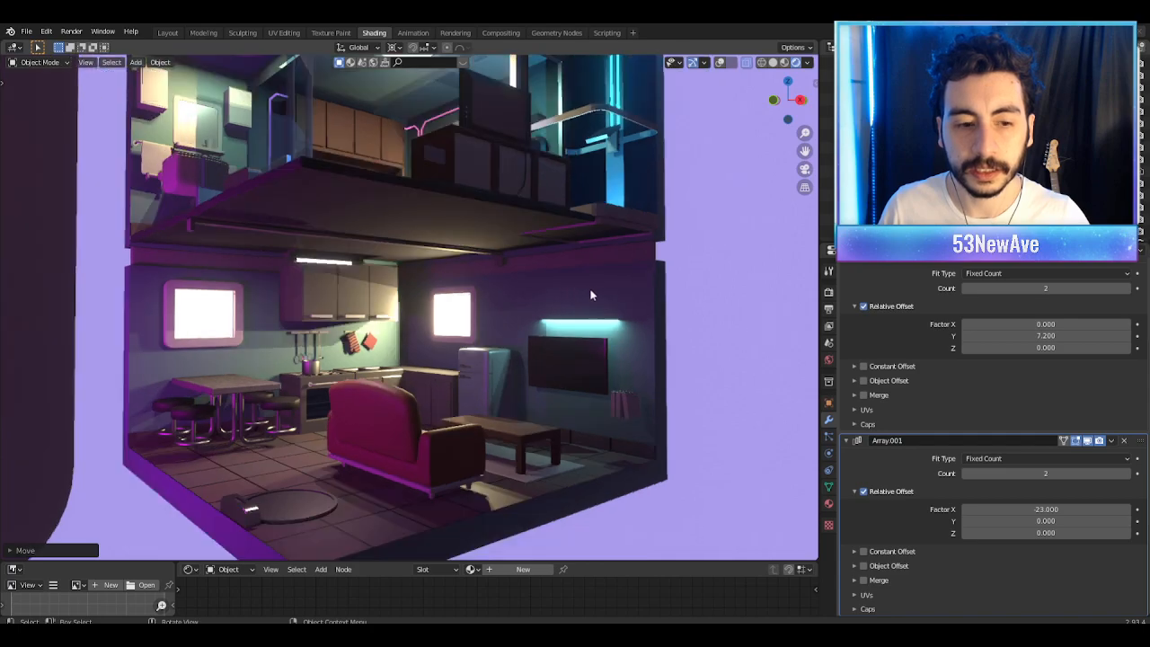
middle_click_drag(432, 239, 337, 269)
scroll(338, 269, "up", 2)
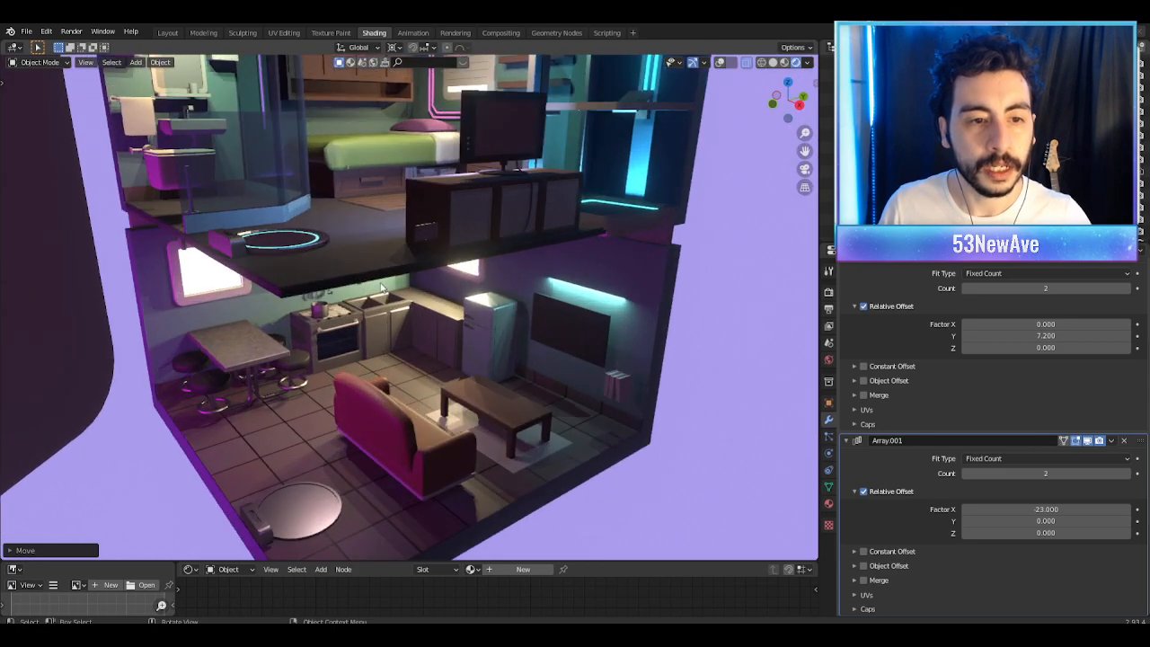
left_click(396, 268)
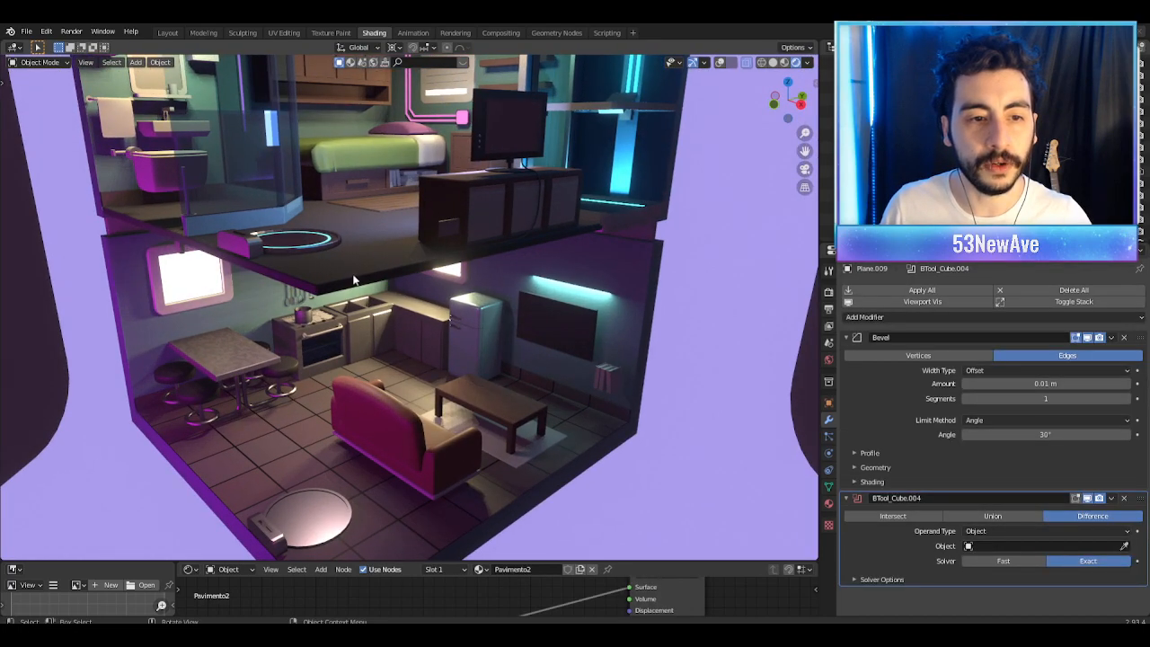
middle_click_drag(397, 269, 370, 226)
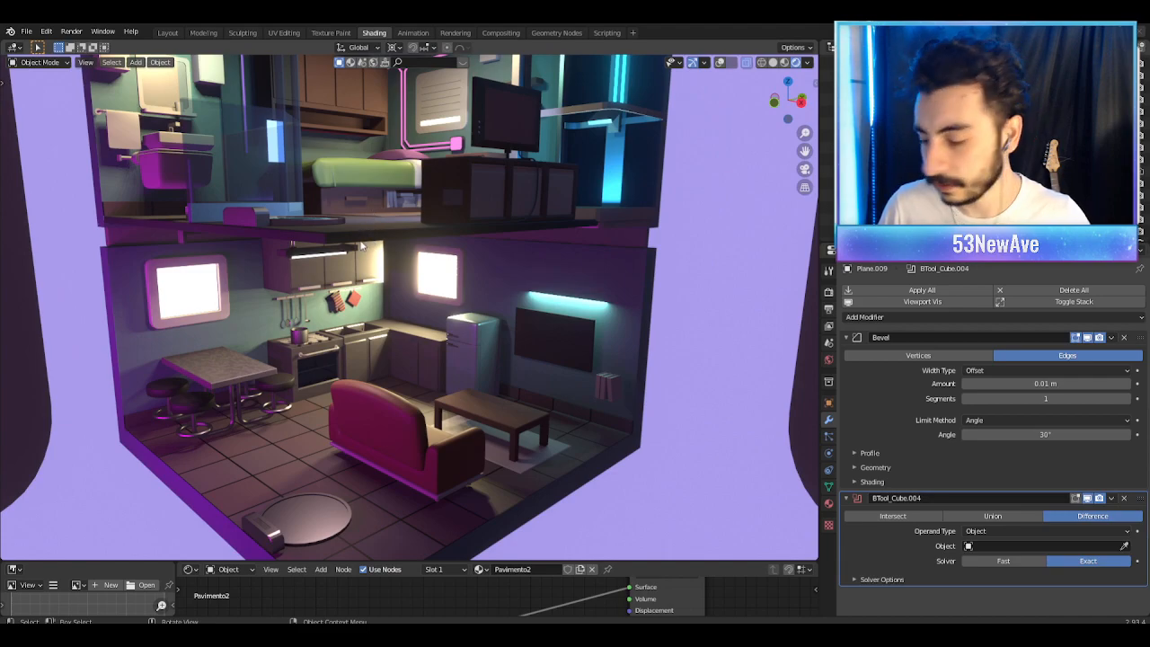
mouse_move(365, 251)
middle_mouse_down()
mouse_move(401, 270)
mouse_move(381, 261)
middle_mouse_up()
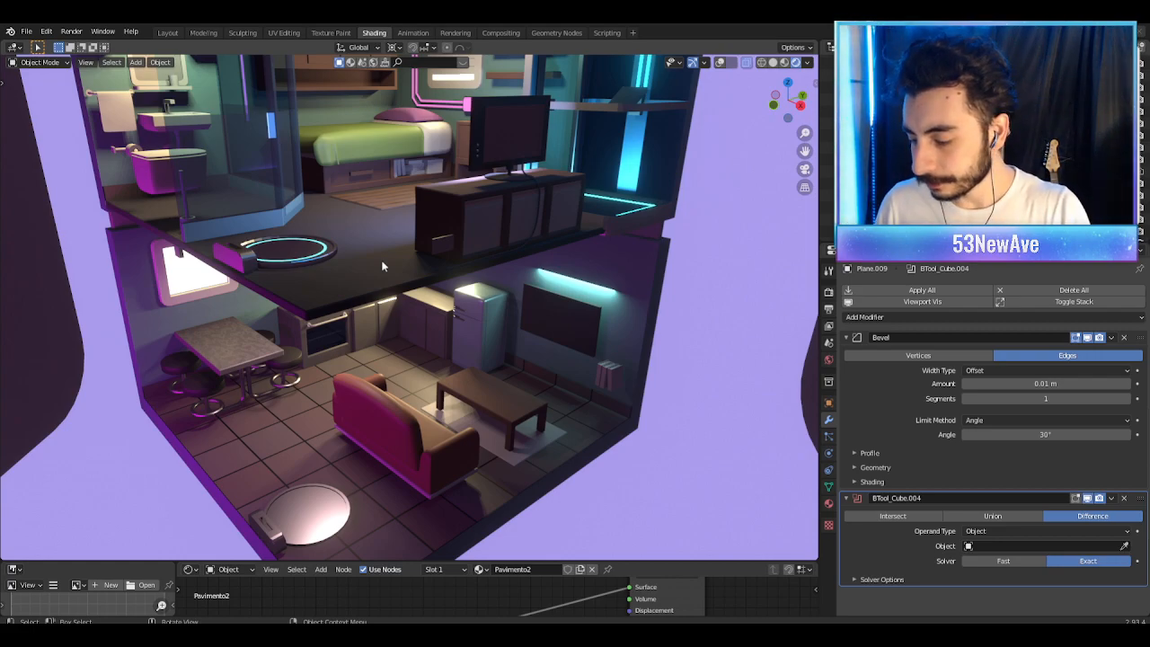
Step: Return to the camera view with the whole house in frame and save the file
key("KP_0")
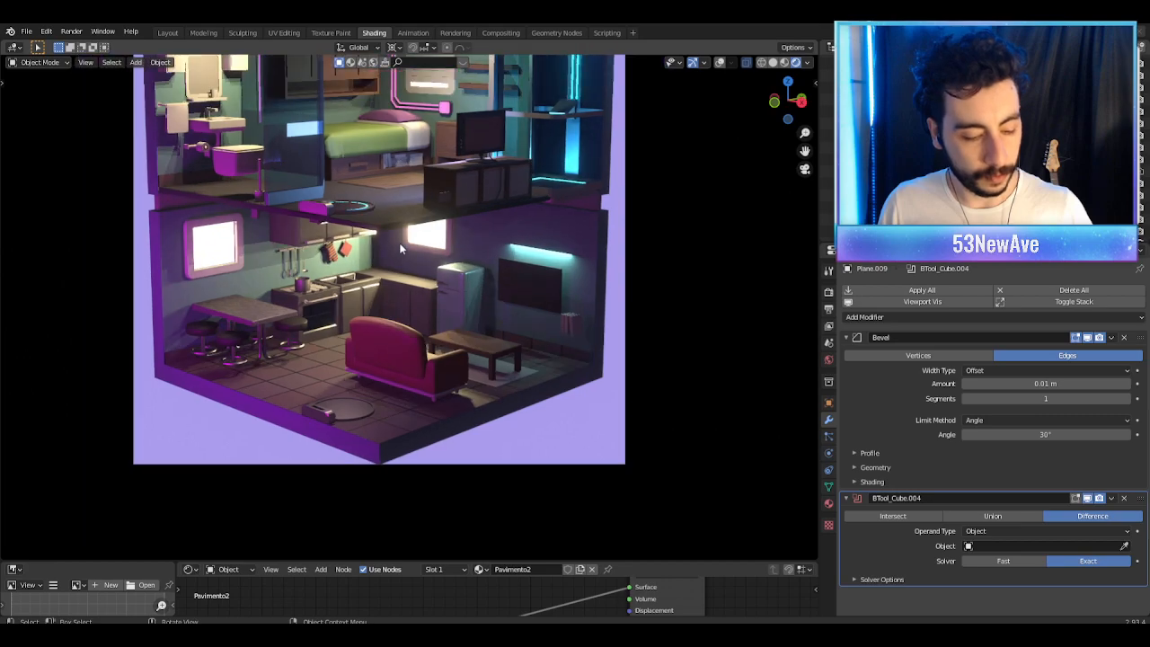
scroll(400, 243, "down", 1)
key("ctrl+s")
middle_click_drag(430, 185, 450, 292, "shift")
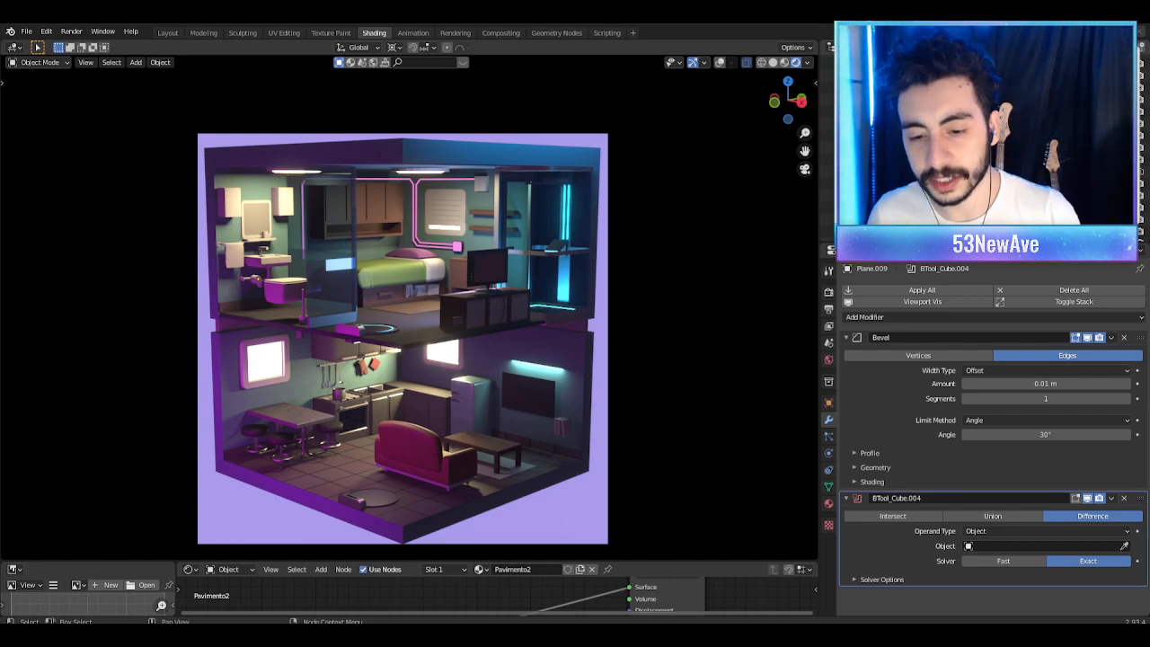
key("ctrl+s")
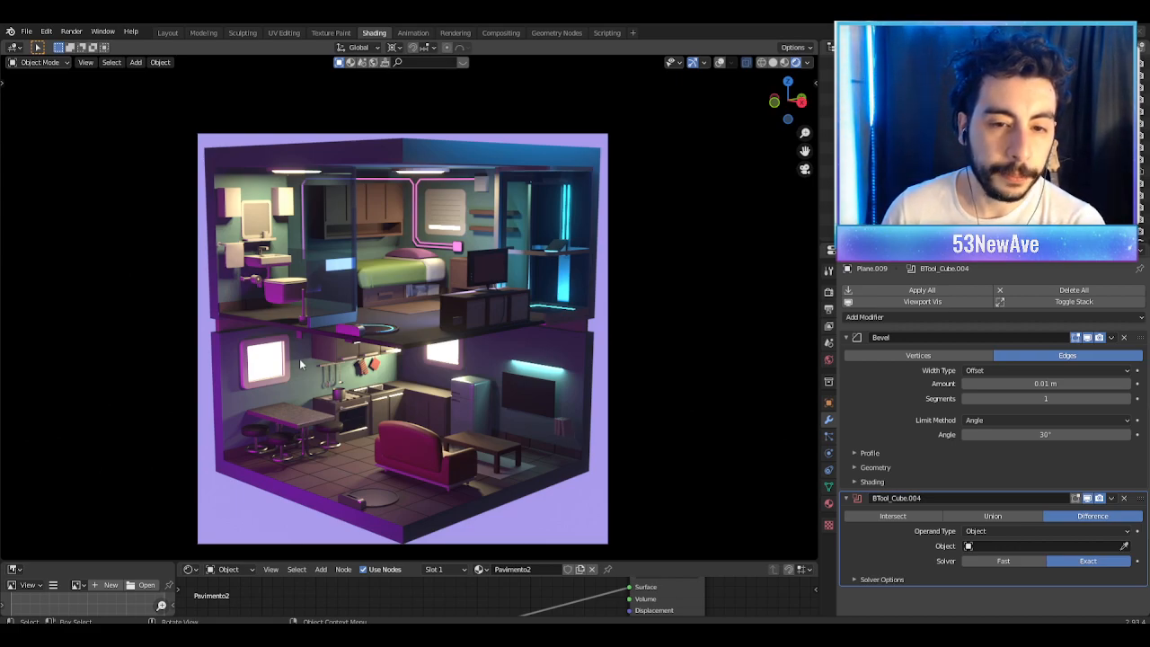
Step: Examine the upper-floor bathroom, bedroom and glass room together with the kitchen below through the camera
scroll(306, 371, "up", 3)
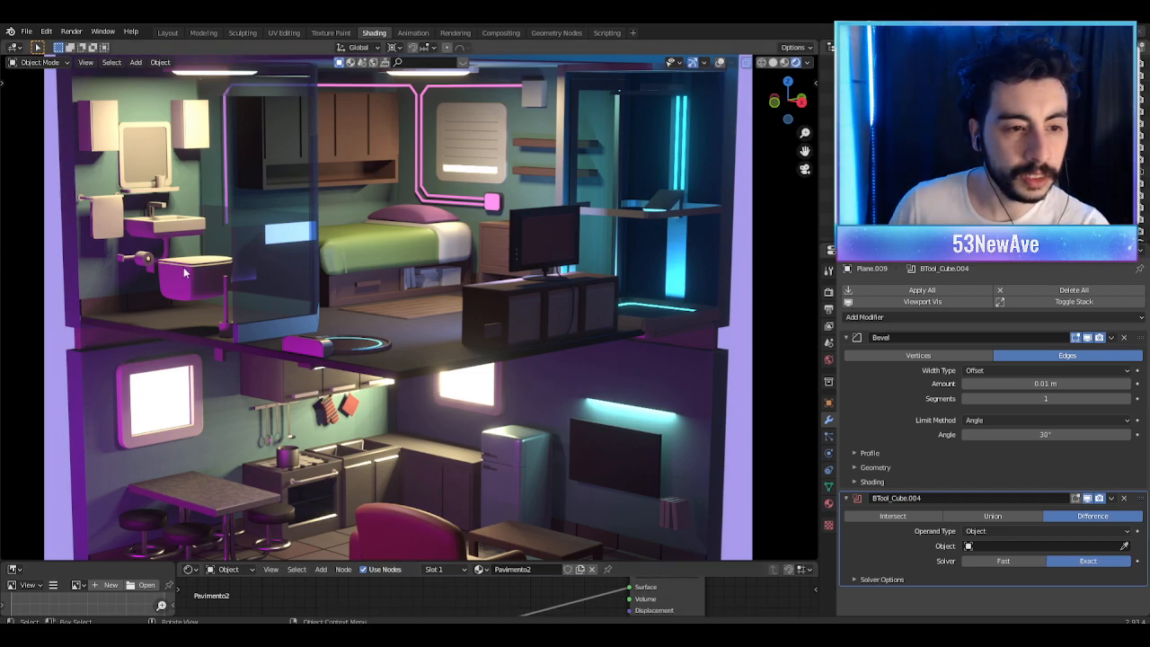
scroll(229, 288, "down", 1)
scroll(228, 282, "up", 2)
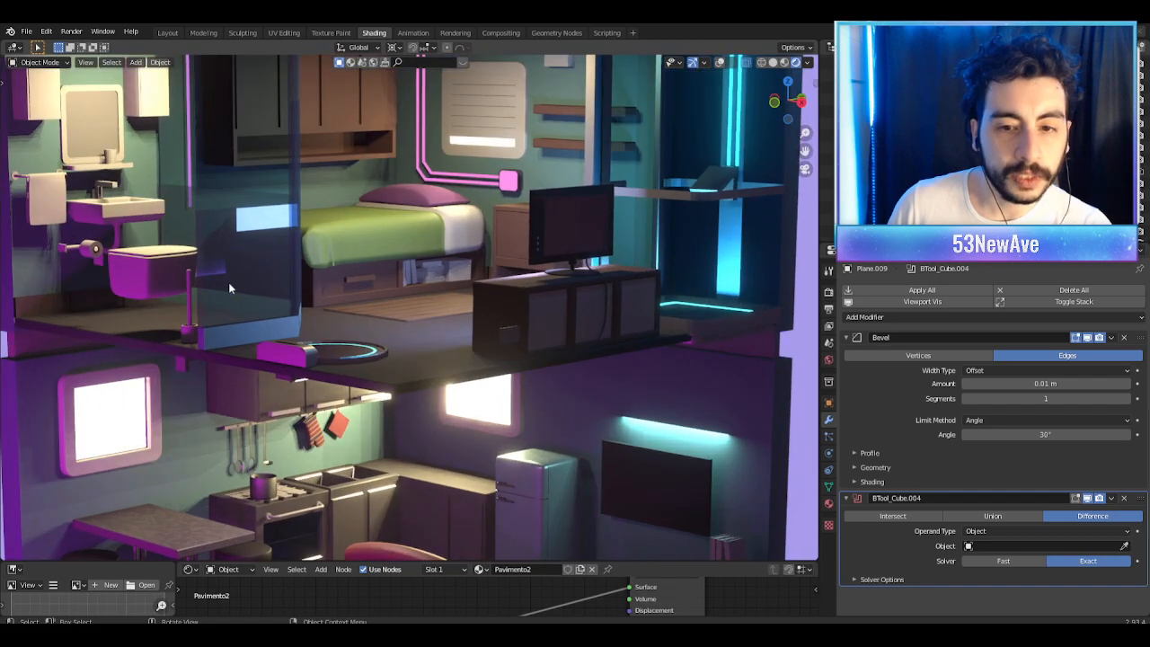
scroll(228, 282, "down", 1)
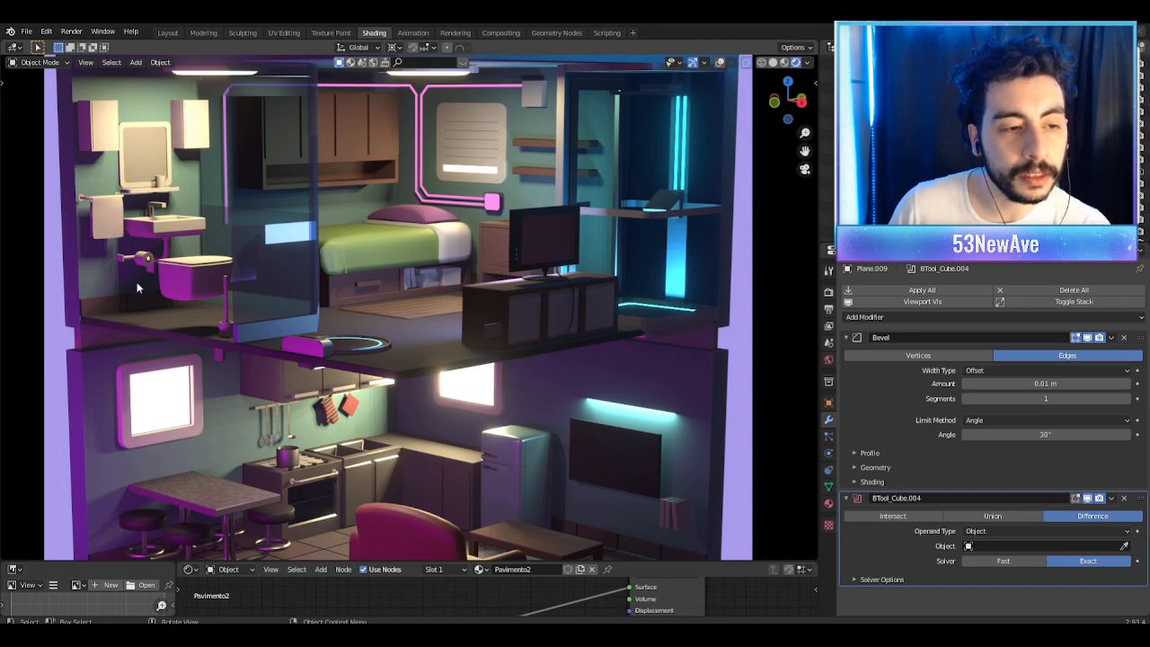
scroll(113, 106, "down", 2)
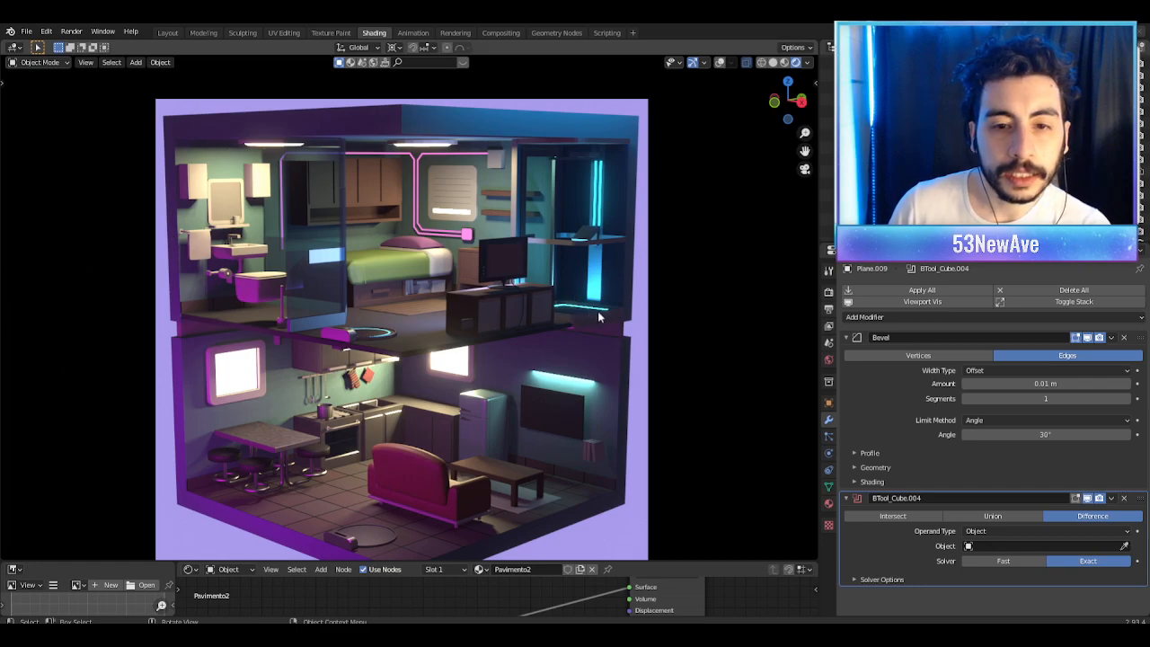
scroll(641, 275, "up", 3)
scroll(755, 270, "down", 1)
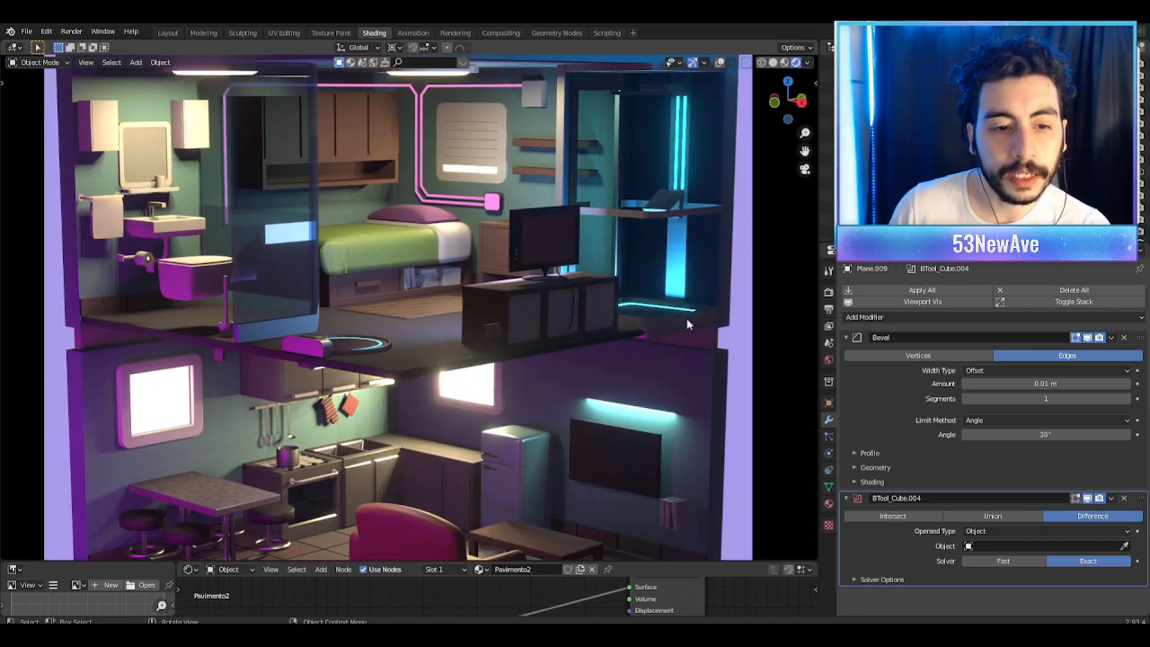
scroll(687, 319, "down", 2)
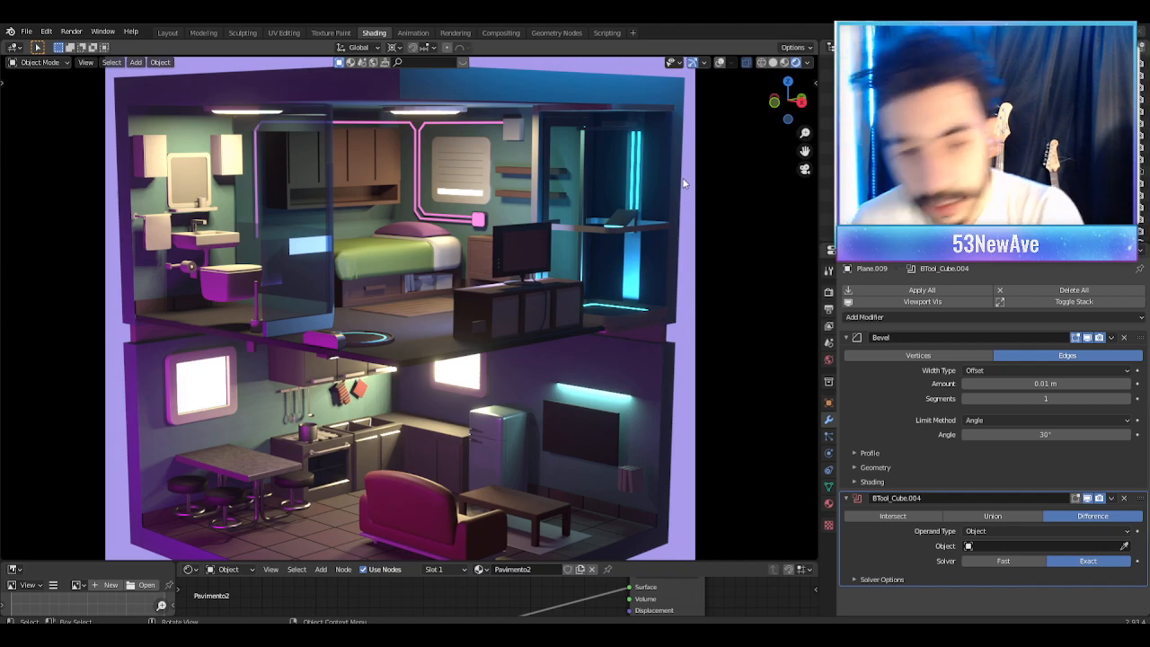
Step: Select the toilet in the upper-floor bathroom and inspect it up close
left_click(302, 233)
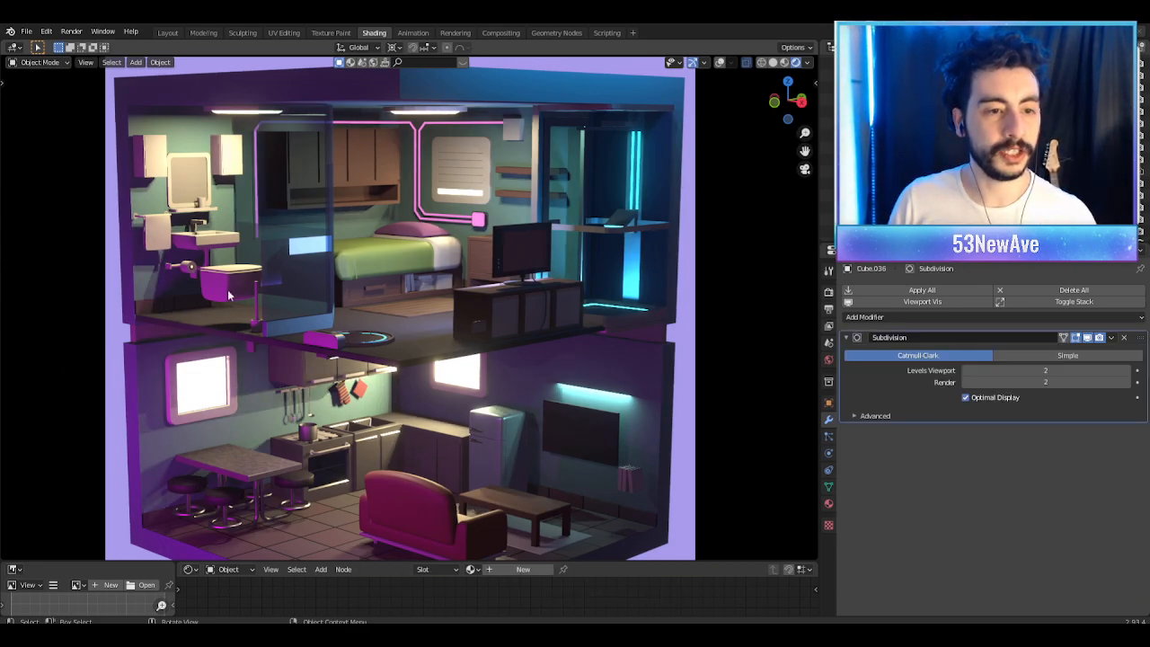
scroll(233, 293, "up", 2)
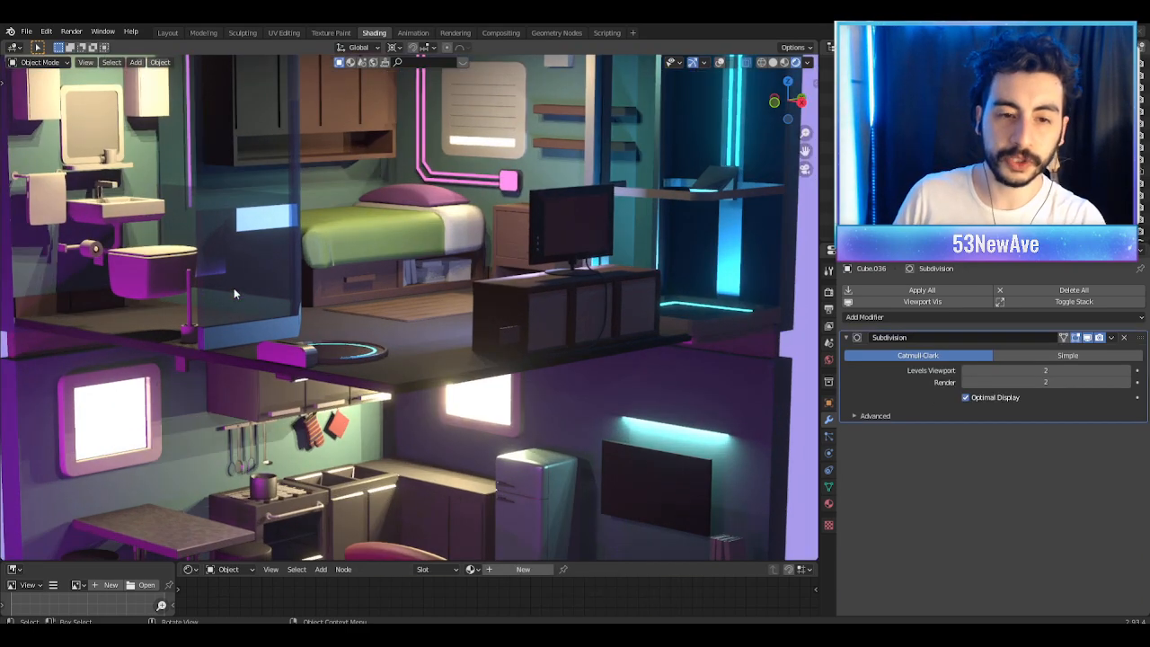
left_click(151, 286)
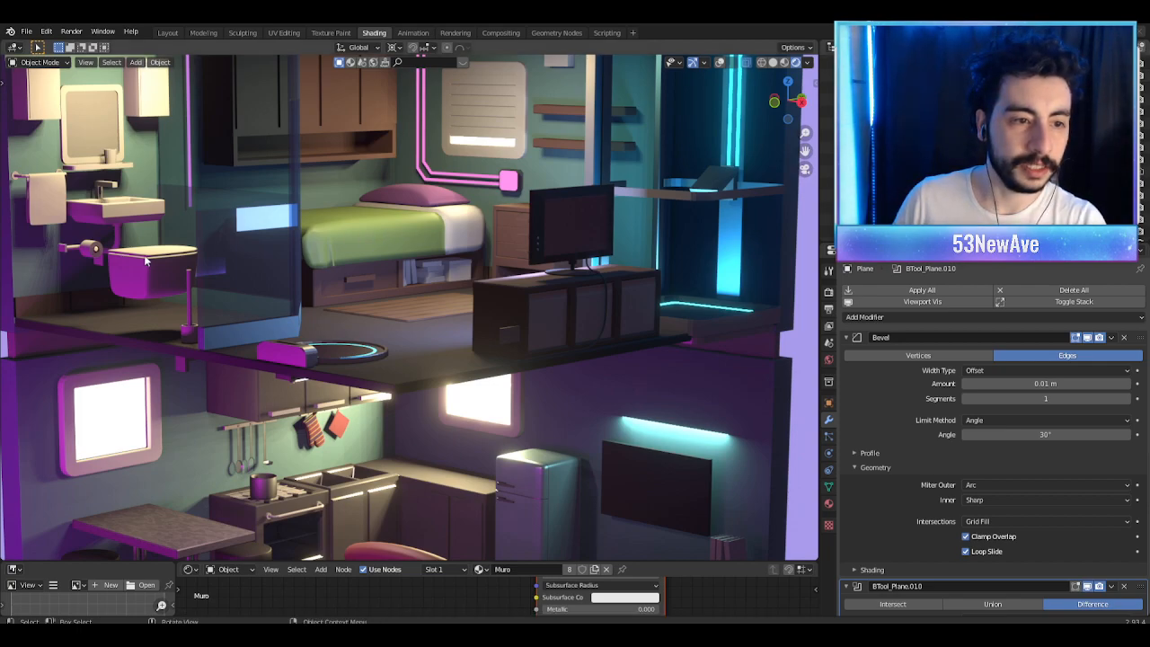
left_click(166, 282)
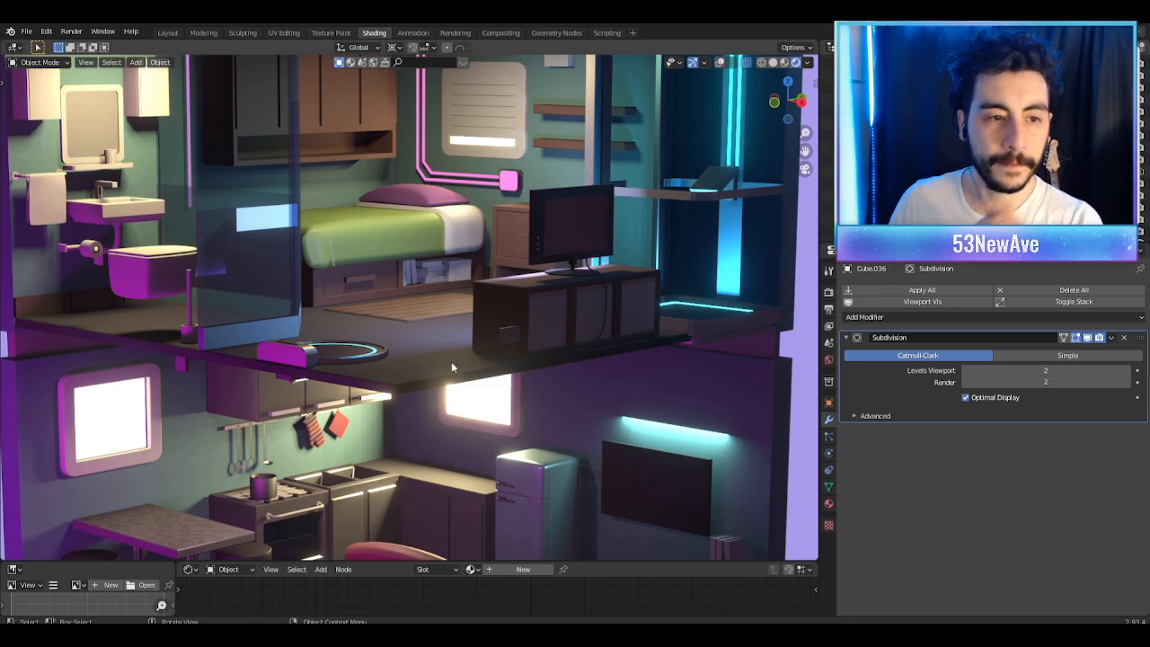
Step: Return to the full camera view of the house and save the scene file
key("KP_0")
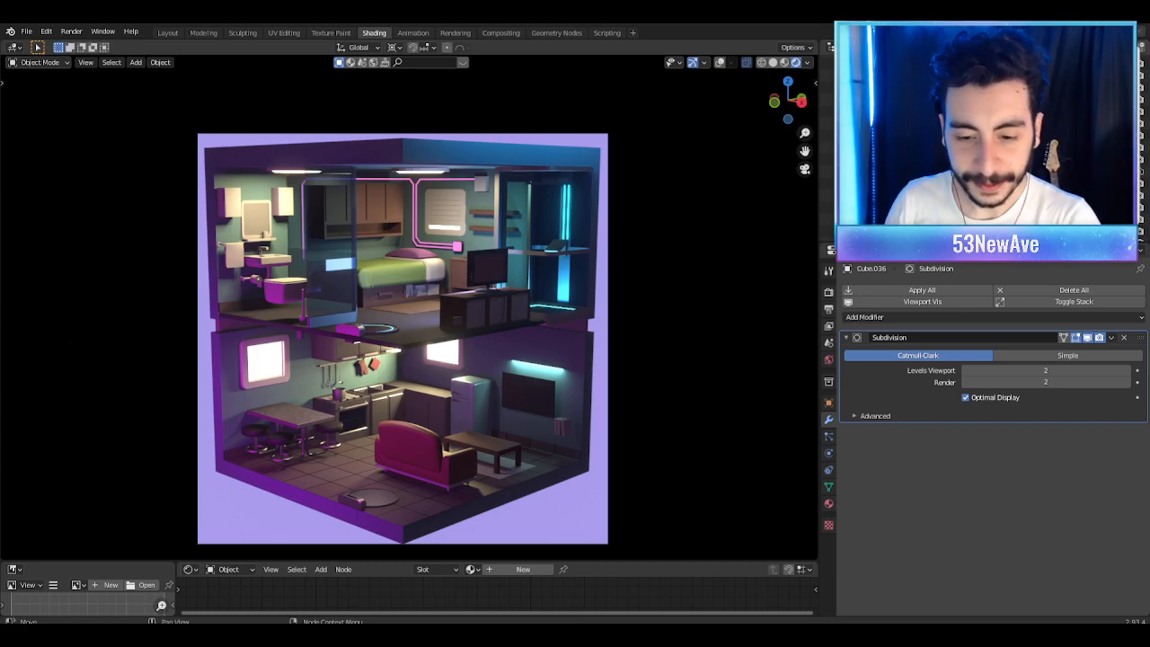
scroll(378, 411, "up", 1)
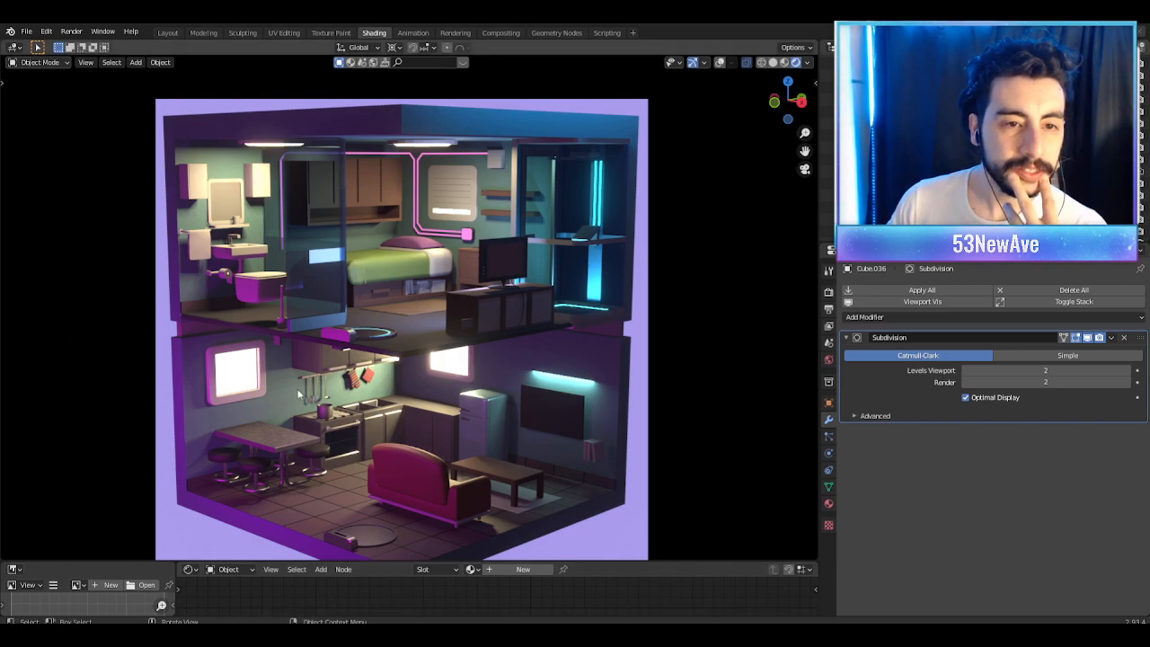
scroll(298, 393, "down", 2)
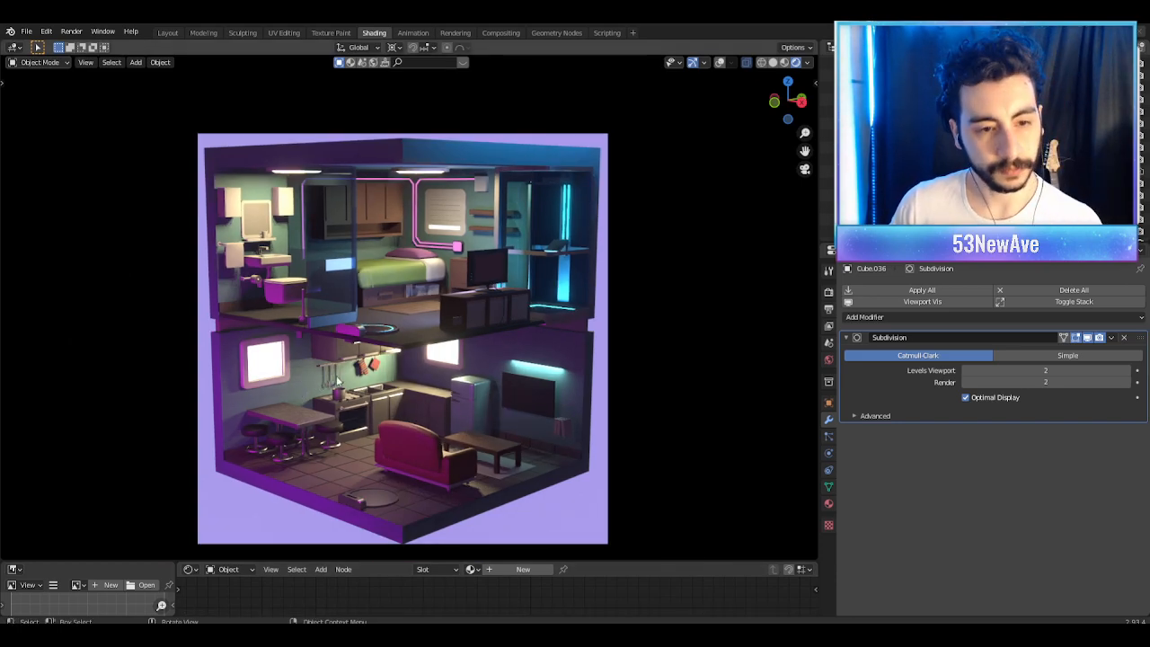
key("ctrl+s")
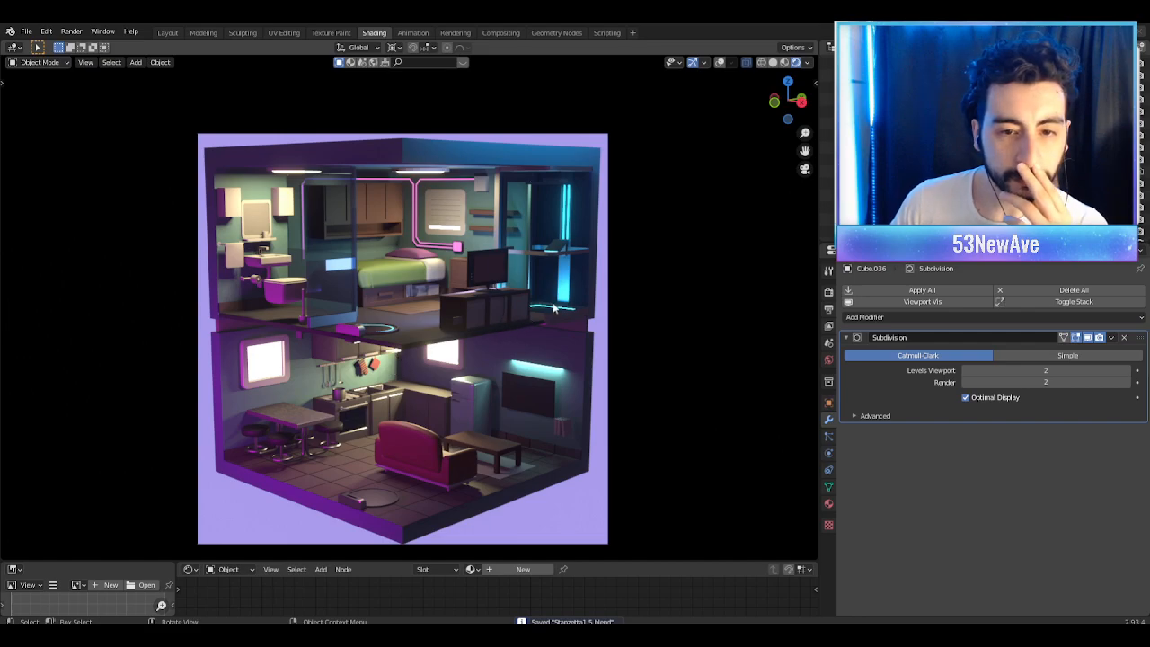
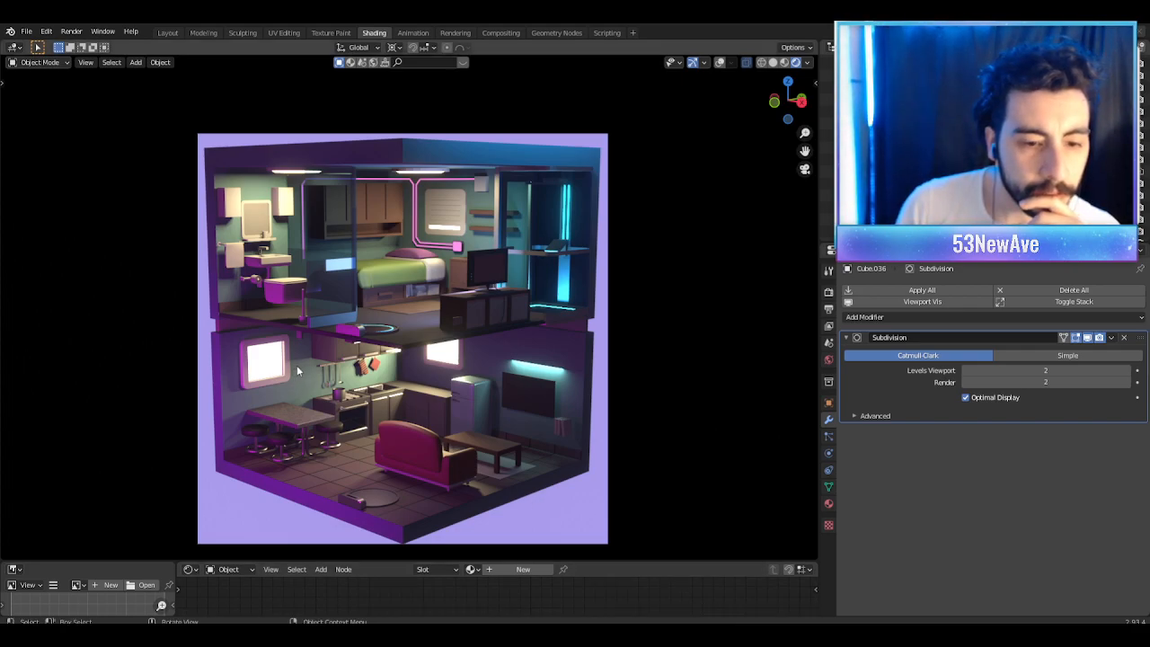
Step: Examine the lower-floor living area through the camera, then the kitchen and dining corner up close from beside the sofa
scroll(512, 465, "up", 1)
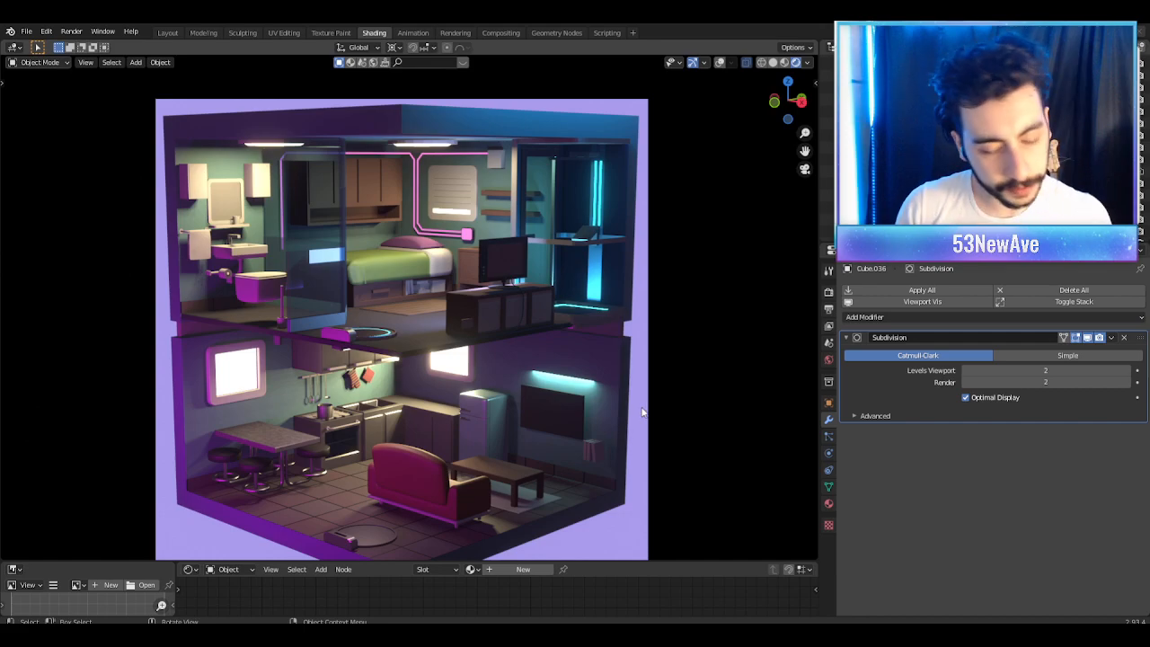
scroll(589, 382, "up", 2)
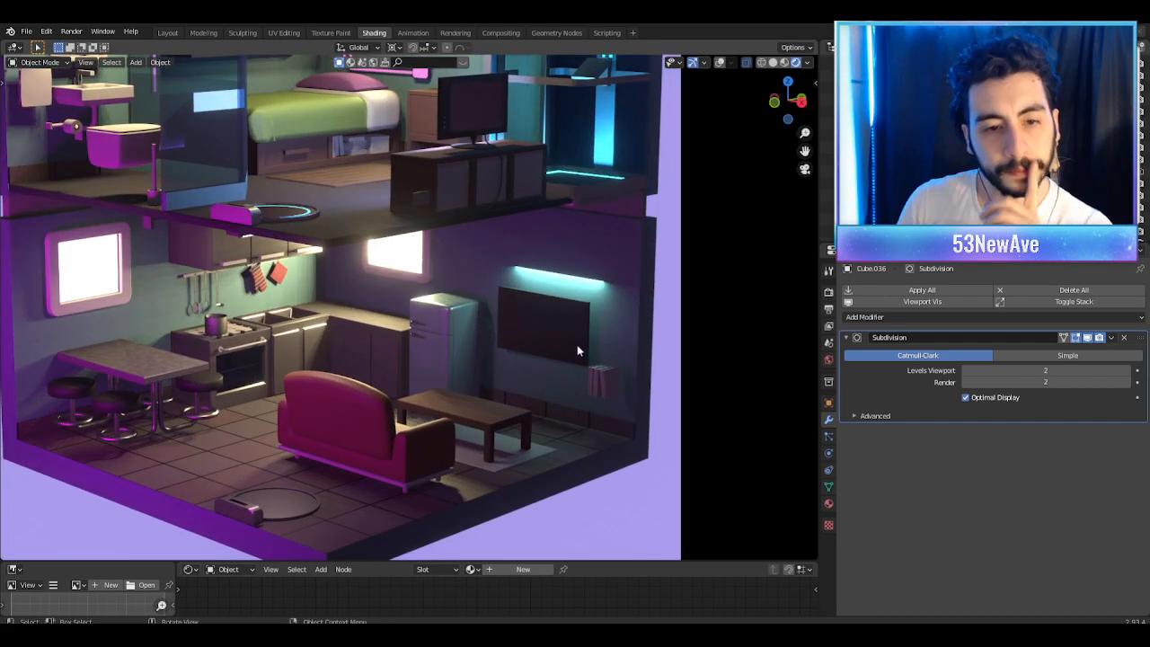
scroll(577, 351, "down", 2)
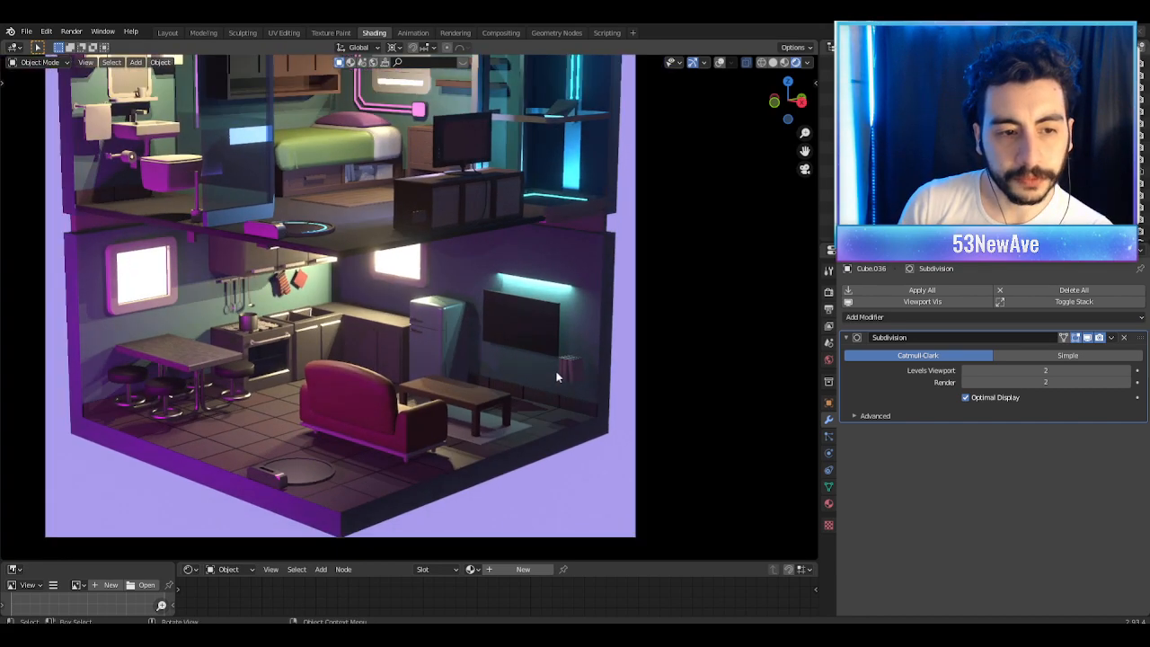
scroll(557, 378, "down", 1)
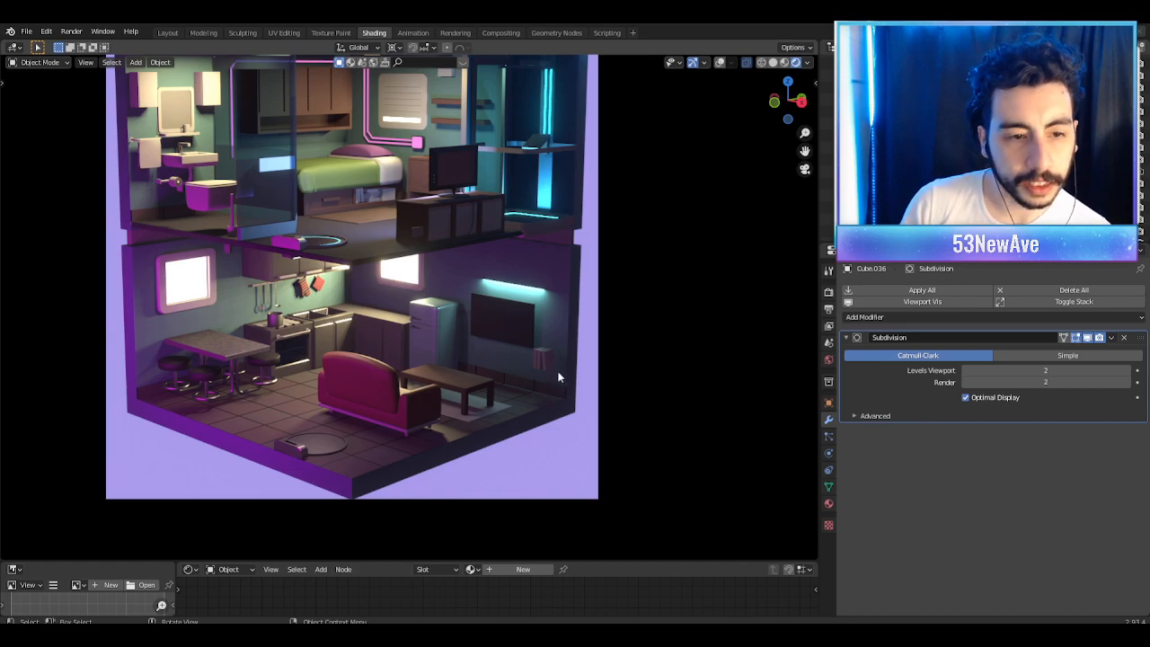
scroll(552, 376, "up", 1)
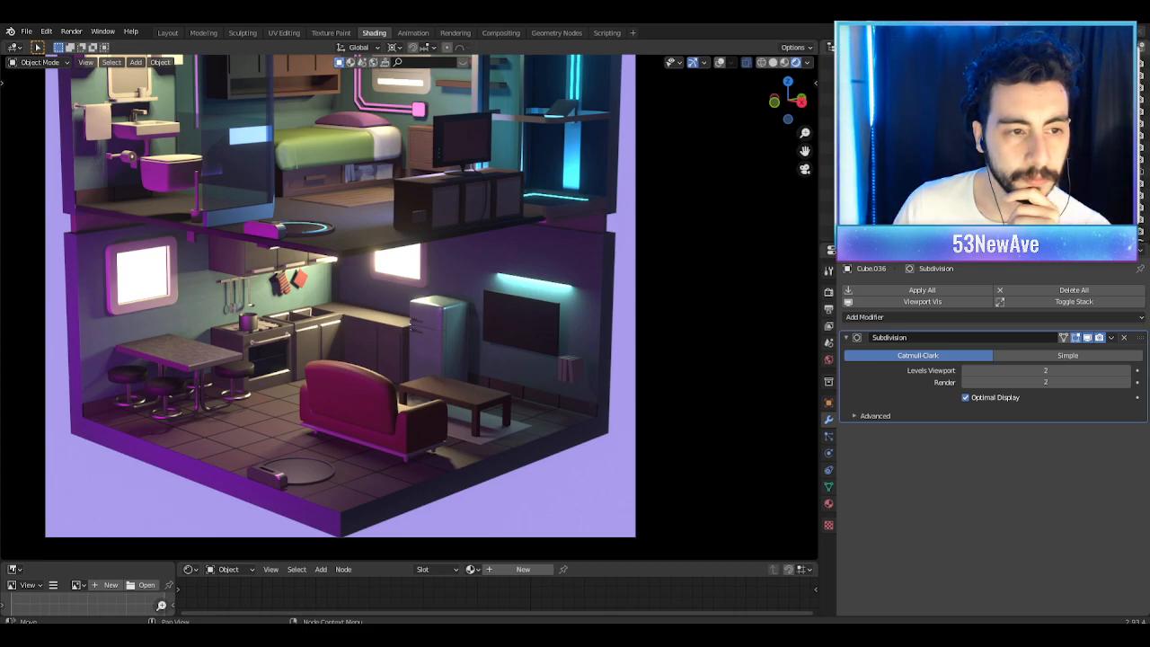
scroll(444, 431, "up", 1)
middle_click_drag(444, 432, 452, 258)
scroll(396, 407, "up", 5)
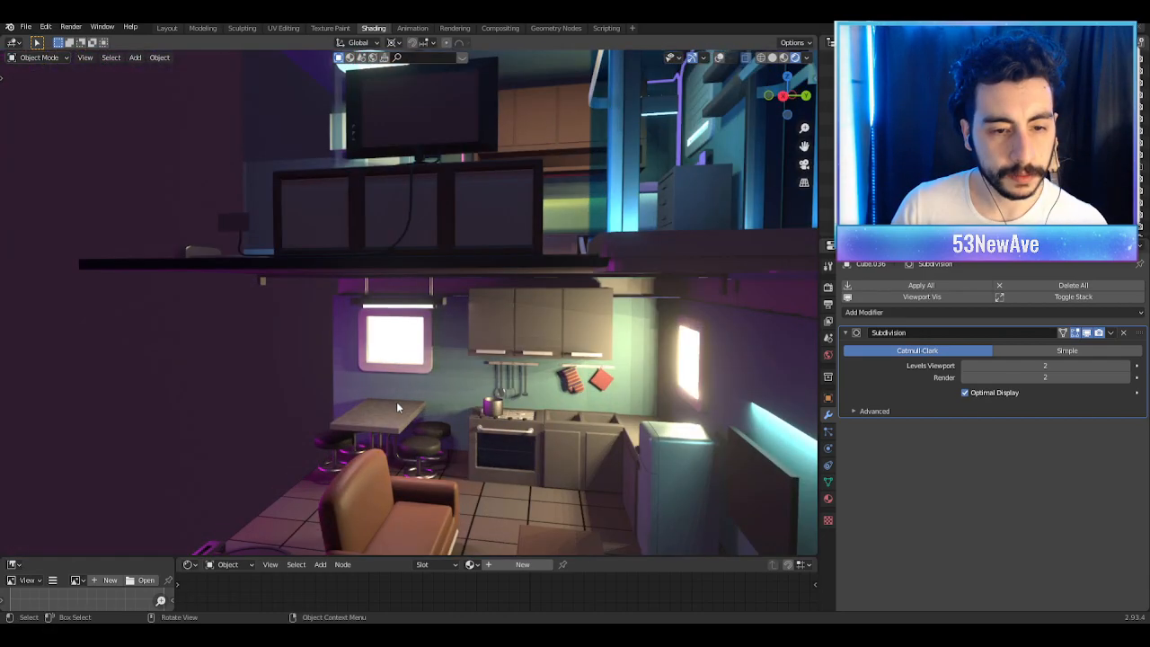
scroll(396, 407, "up", 3)
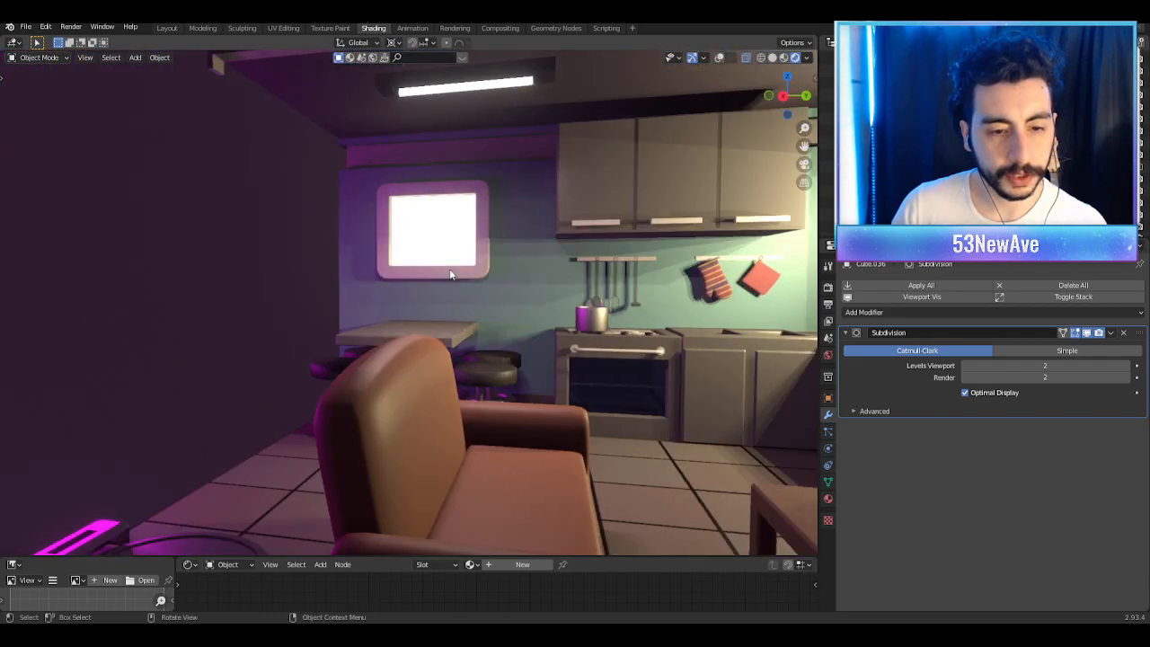
Step: Open the sofa backrest's mesh for vertex editing in the right orthographic view
scroll(448, 359, "up", 1)
middle_click_drag(447, 360, 442, 257, "shift")
left_click(403, 325)
left_click(719, 58)
key("Tab")
middle_click_drag(666, 103, 414, 255)
left_click_drag(413, 255, 525, 487)
middle_click_drag(525, 487, 503, 474)
key("KP_3")
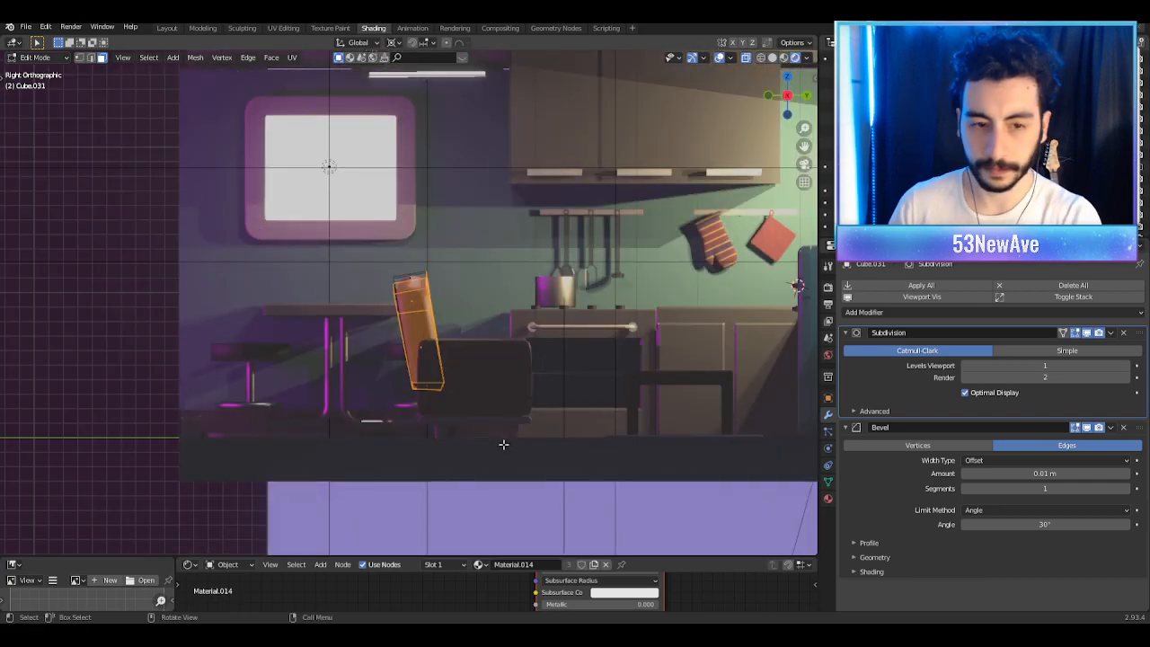
scroll(467, 377, "up", 2)
left_click(79, 57)
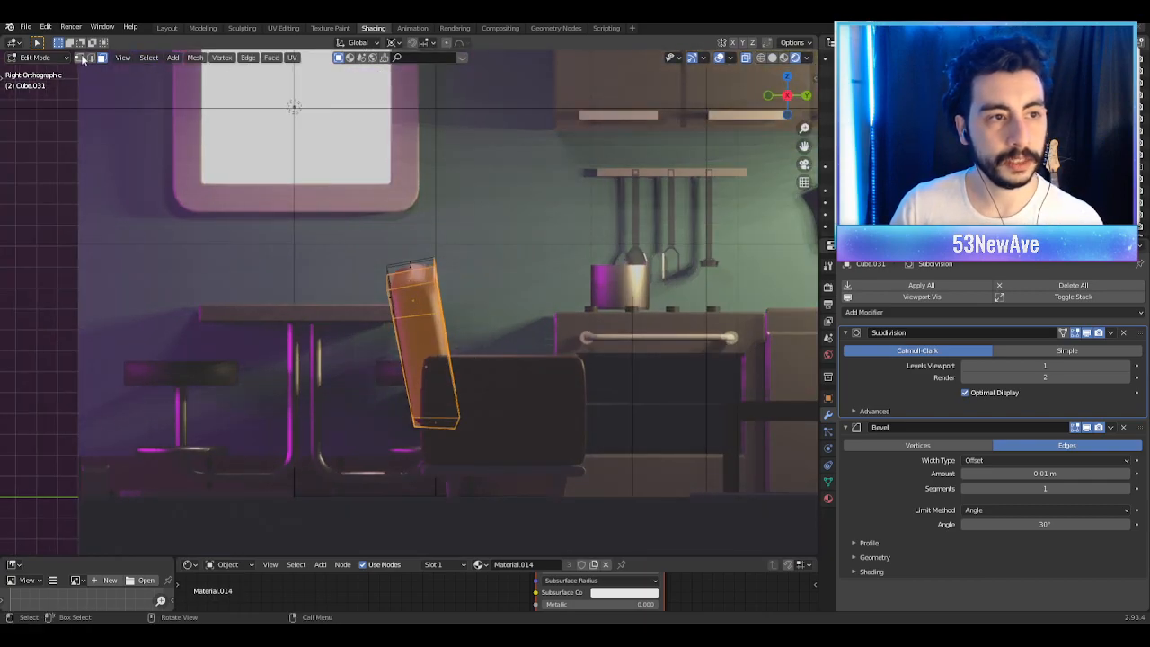
left_click(411, 264)
key("g")
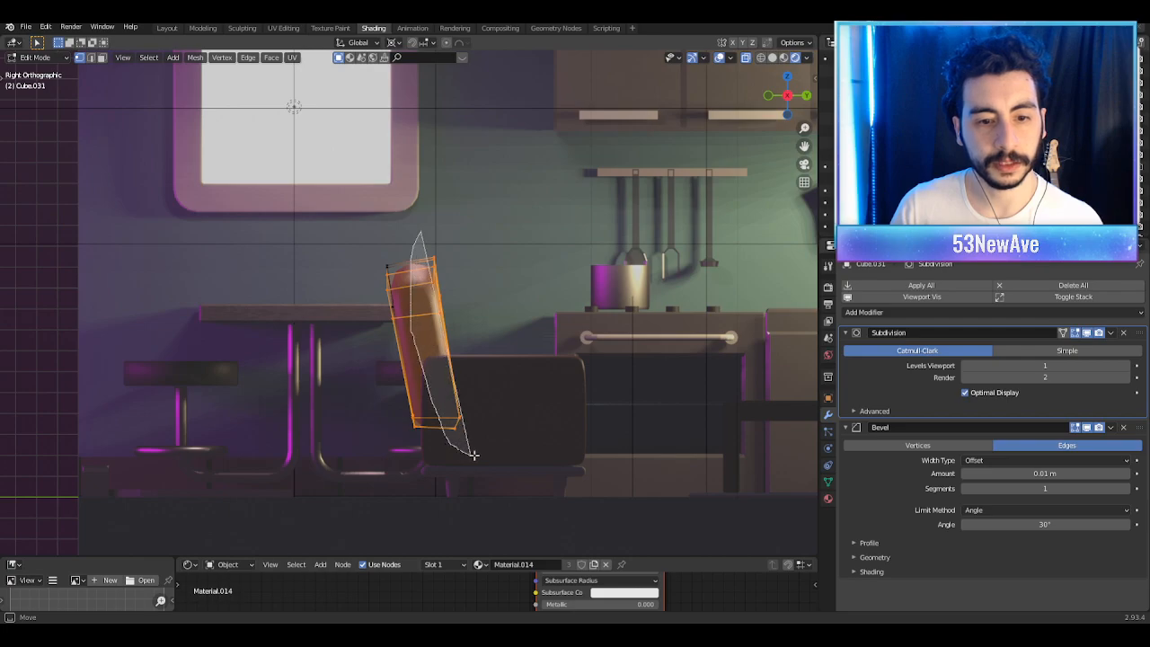
key("Escape")
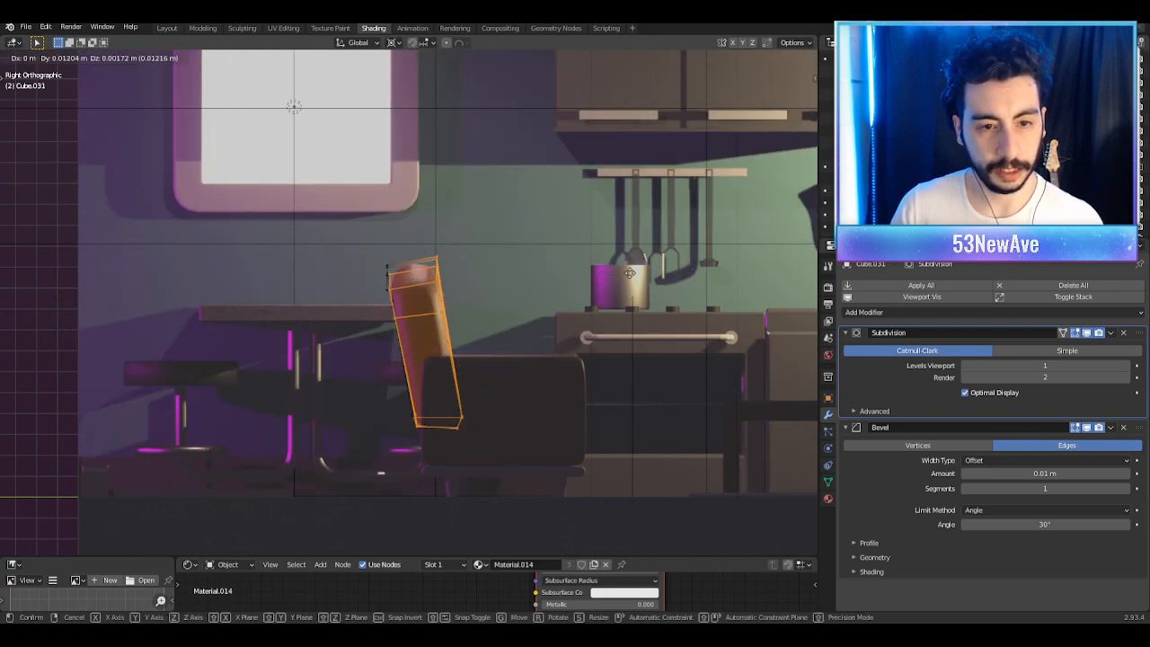
right_click(415, 234)
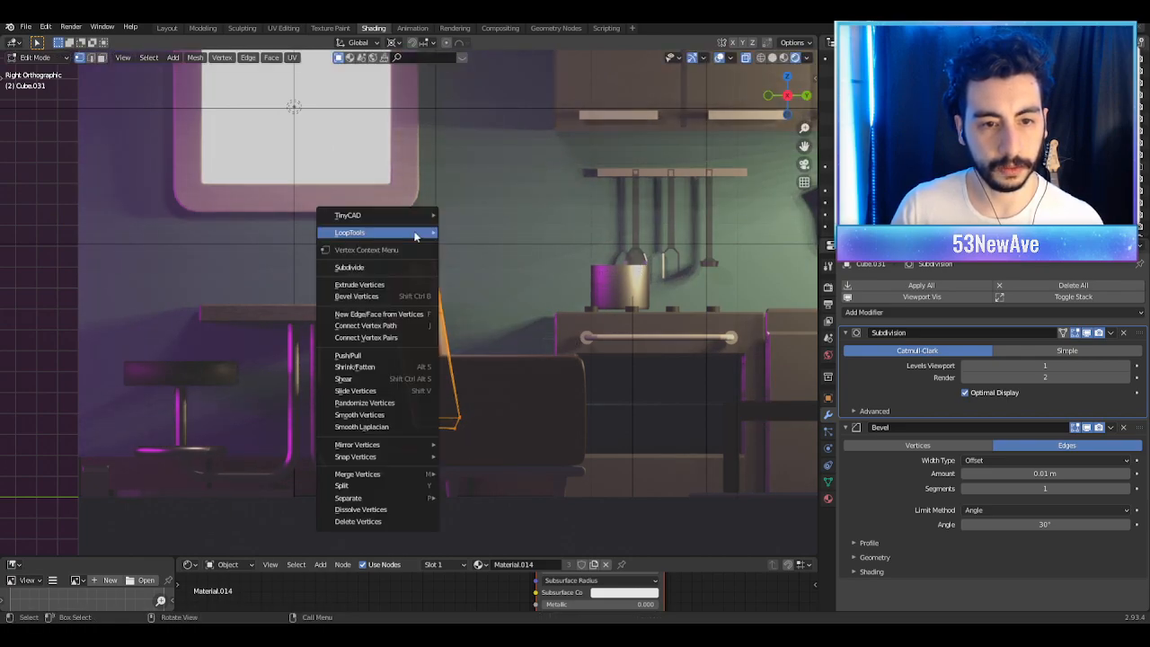
key("alt+a")
Step: Thicken the sofa backrest by moving its front vertices forward, and check the shape without overlays
left_click_drag(412, 238, 490, 442)
mouse_move(426, 226)
right_mouse_down("ctrl")
mouse_move(424, 268)
mouse_move(461, 418)
mouse_move(419, 332)
mouse_move(461, 422)
right_mouse_up("ctrl")
key("g")
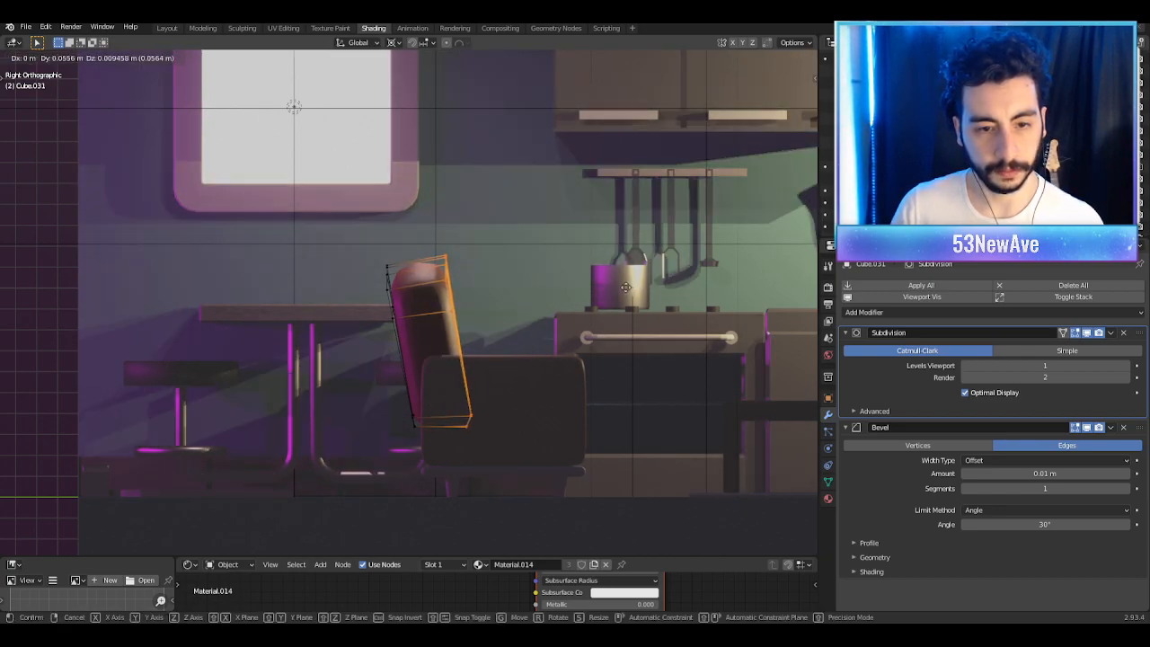
left_click(590, 285)
middle_click_drag(591, 285, 588, 332)
key("Tab")
left_click(726, 55)
left_click(719, 56)
scroll(629, 152, "down", 2)
scroll(591, 146, "up", 2)
left_click(719, 56)
Step: Snap the 3D cursor to the backrest's top section, scale that section to about 0.97 and lower it along Z
left_click(595, 322)
key("Tab")
left_click_drag(601, 331, 229, 214)
key("shift+s")
left_click(303, 310)
key("s")
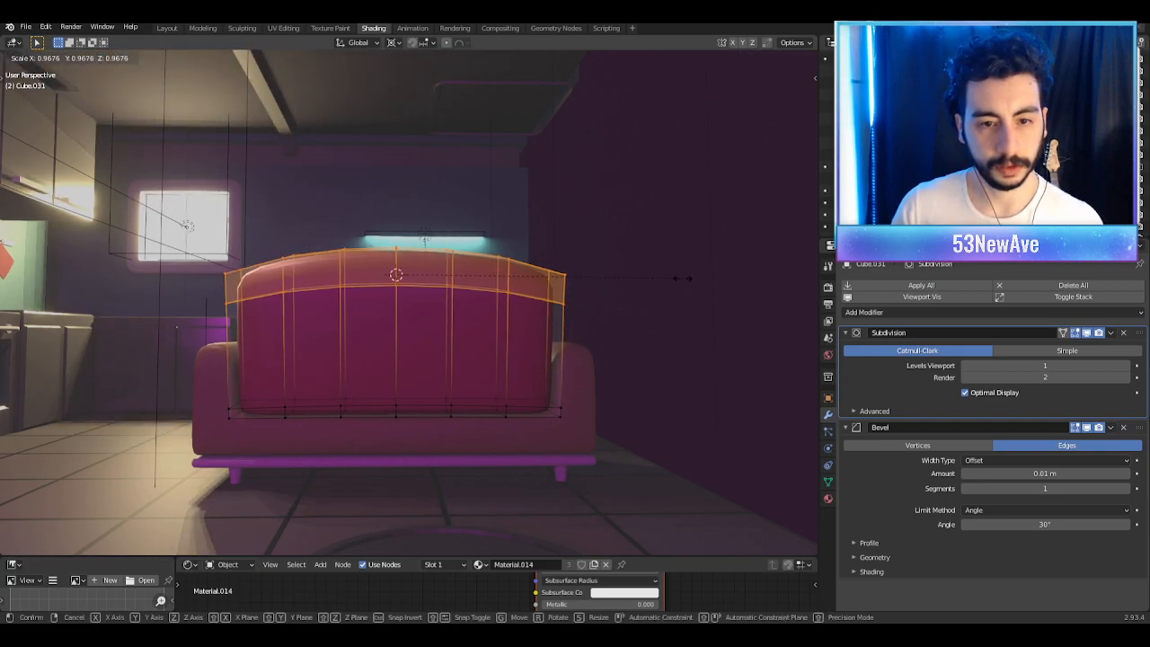
left_click(674, 278)
key("g")
key("z")
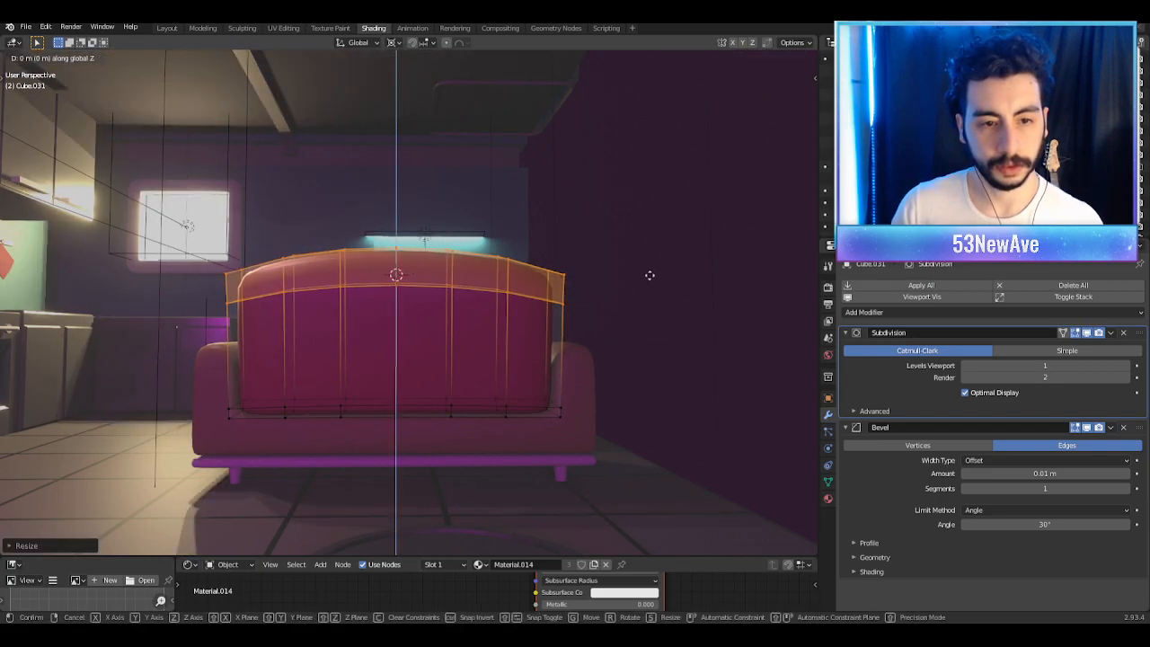
left_click(665, 367)
Step: Lower the backrest's top section a further 0.05 m or so along Z, and check the sofa without overlays
middle_click_drag(665, 366, 503, 359)
key("Tab")
key("Tab")
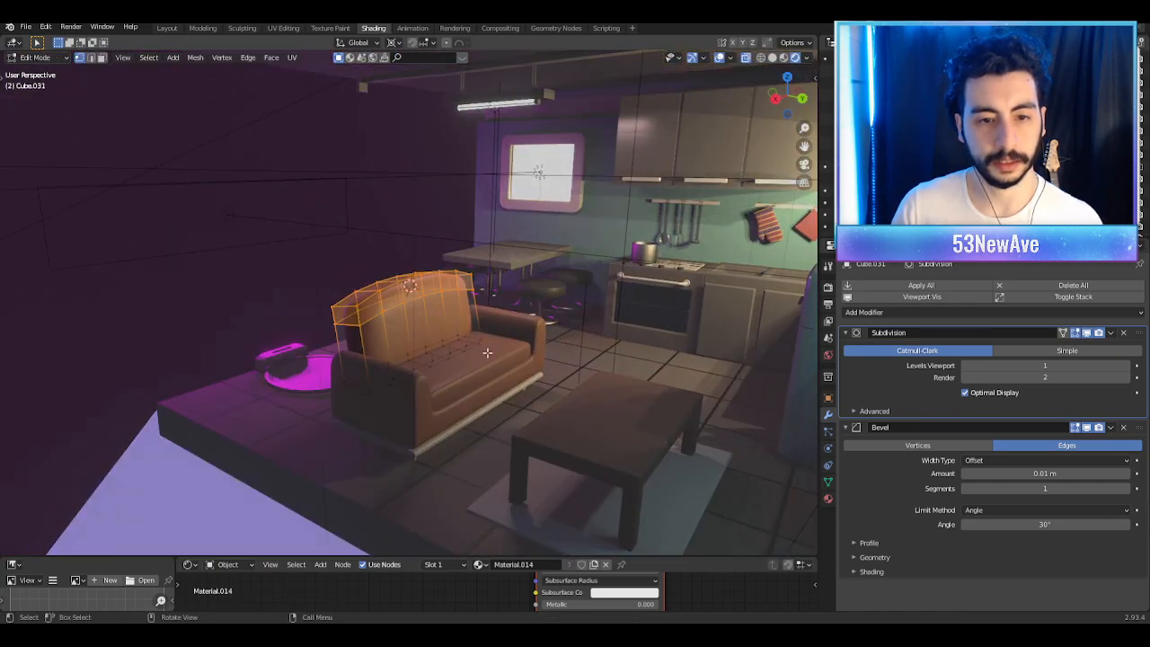
key("g")
key("z")
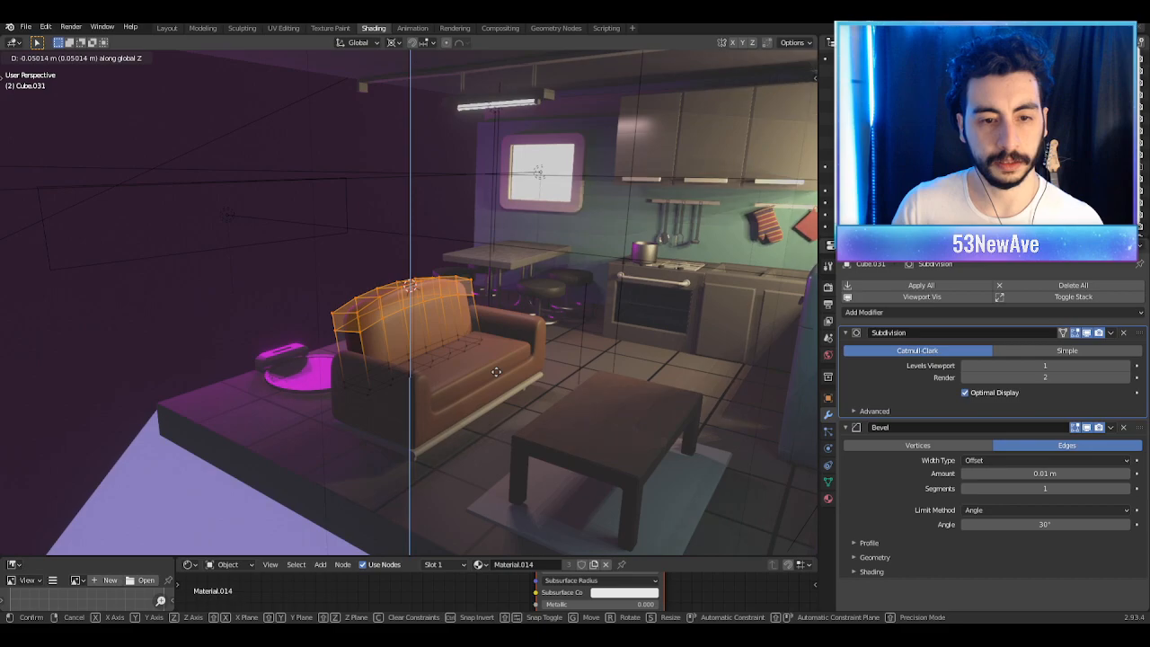
key("z")
left_click(497, 369)
key("Tab")
middle_click_drag(497, 369, 553, 346)
left_click(719, 58)
middle_click_drag(575, 215, 440, 330)
scroll(531, 335, "up", 3)
scroll(479, 330, "up", 2)
left_click(720, 57)
Step: Add one centred loop cut across the sofa's seat cushion, dividing it into two halves
middle_click_drag(597, 277, 445, 413)
left_click(461, 405)
key("Tab")
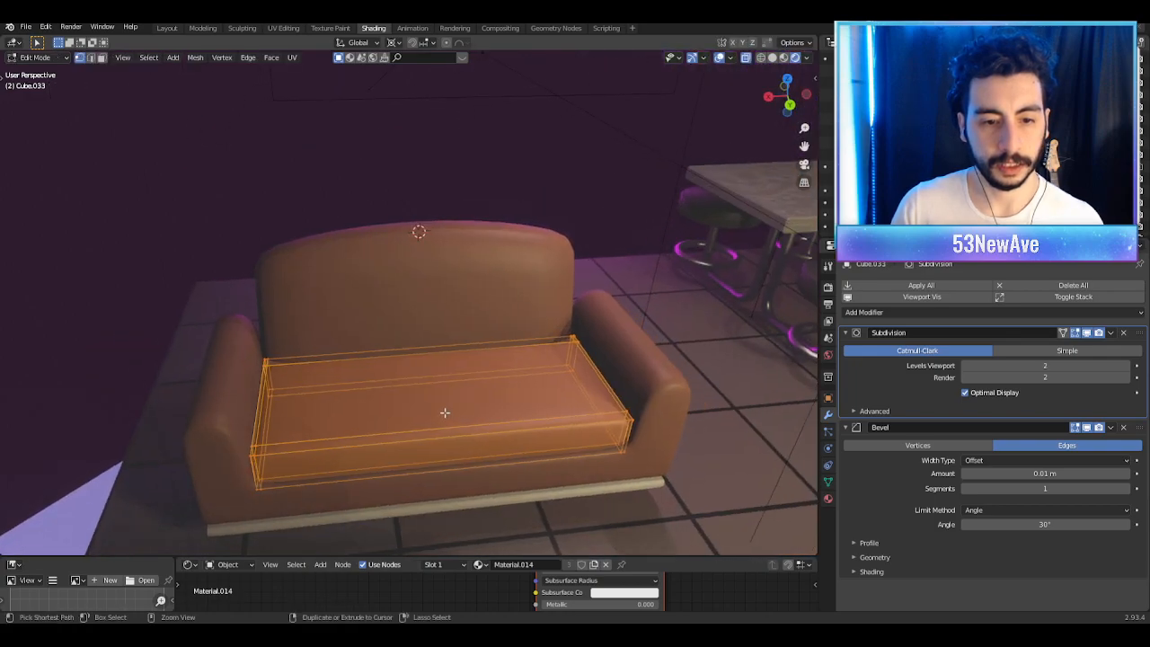
key("ctrl+r")
scroll(440, 400, "up", 1)
scroll(440, 400, "down", 1)
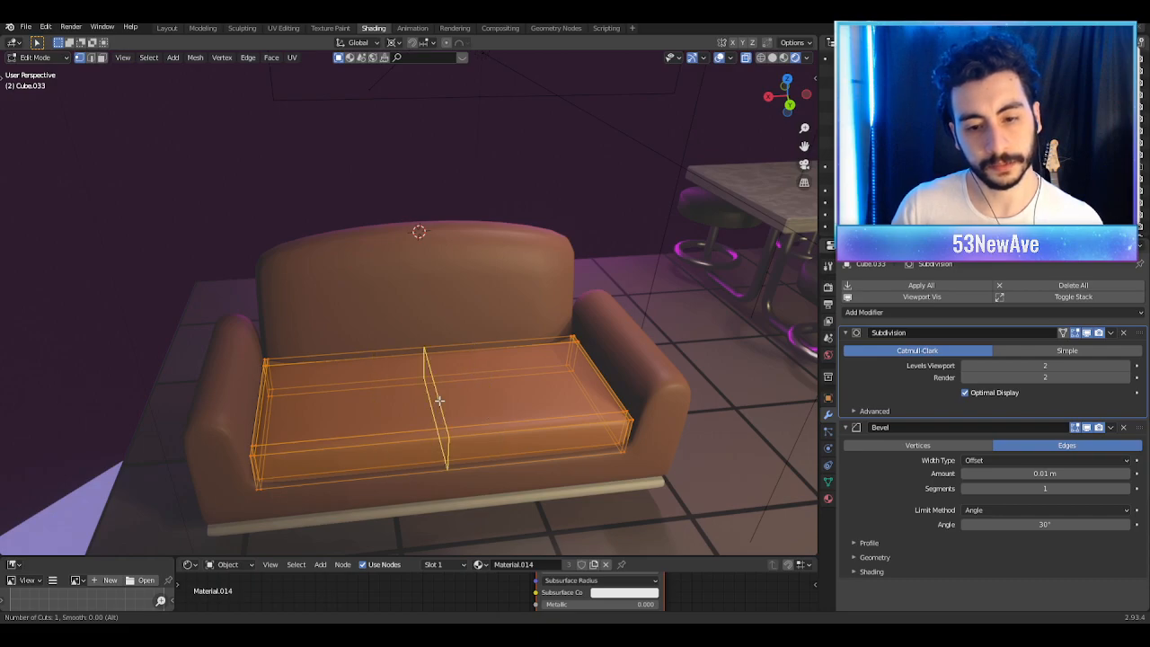
left_click(439, 400)
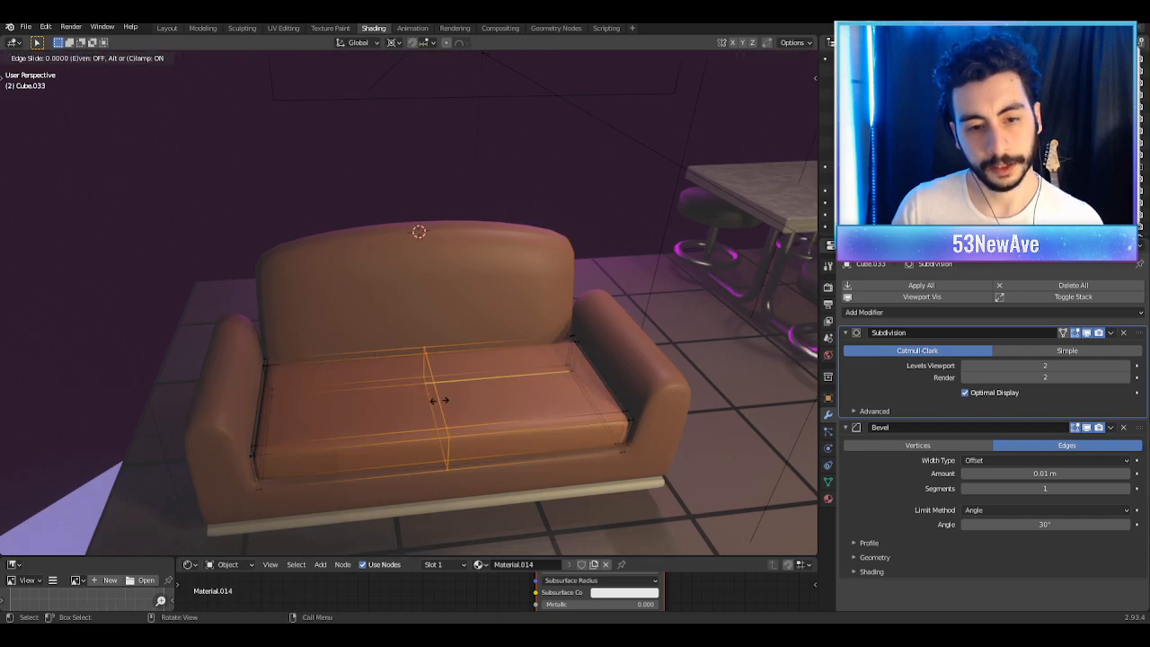
left_click(440, 400)
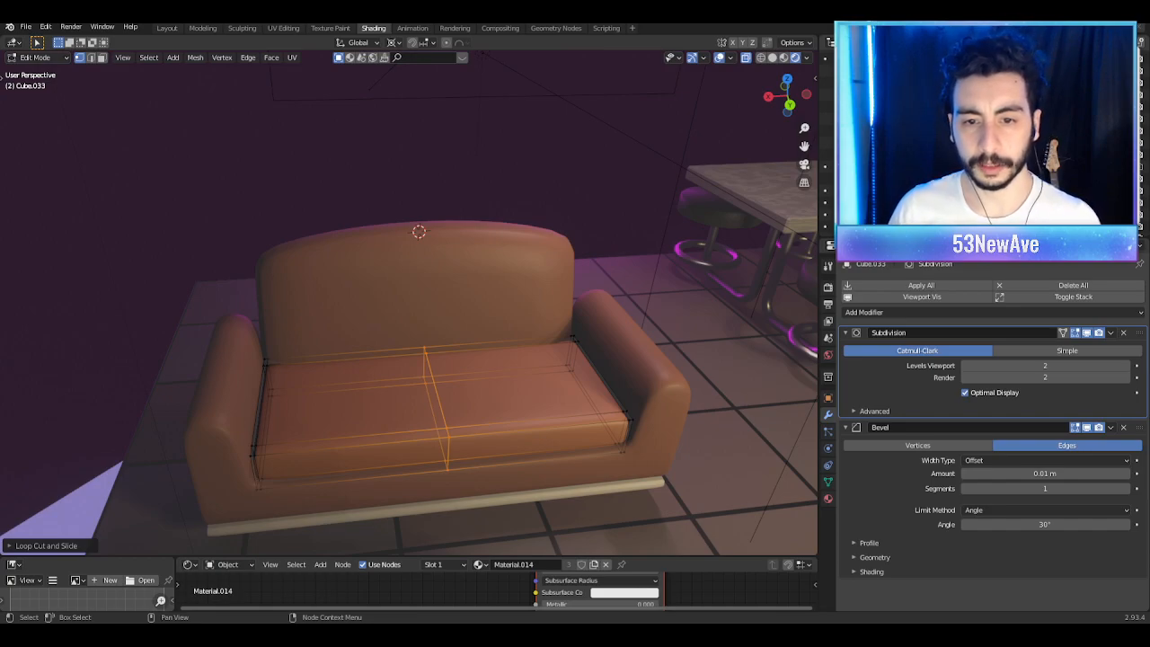
Step: Bevel the seat cushion's centre edge loop into a narrow strip about 0.014 m wide with one segment
middle_click_drag(534, 293, 531, 272)
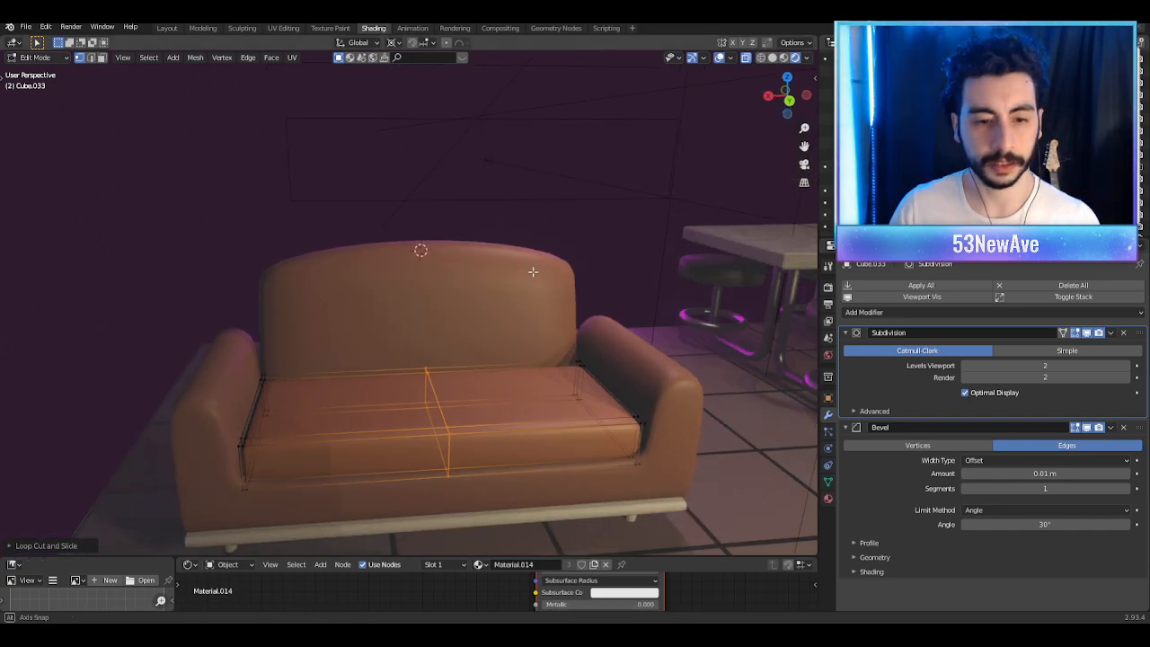
scroll(594, 362, "up", 1)
mouse_move(511, 360)
middle_mouse_down()
mouse_move(505, 330)
mouse_move(501, 347)
middle_mouse_up()
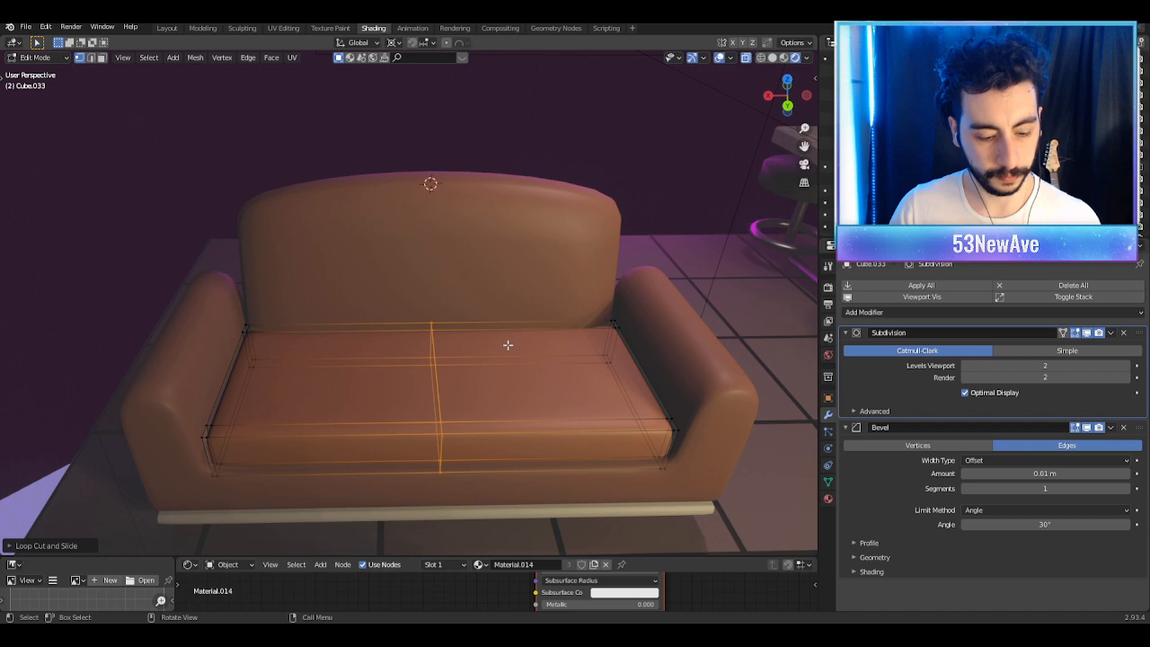
left_click_drag(706, 509, 575, 285)
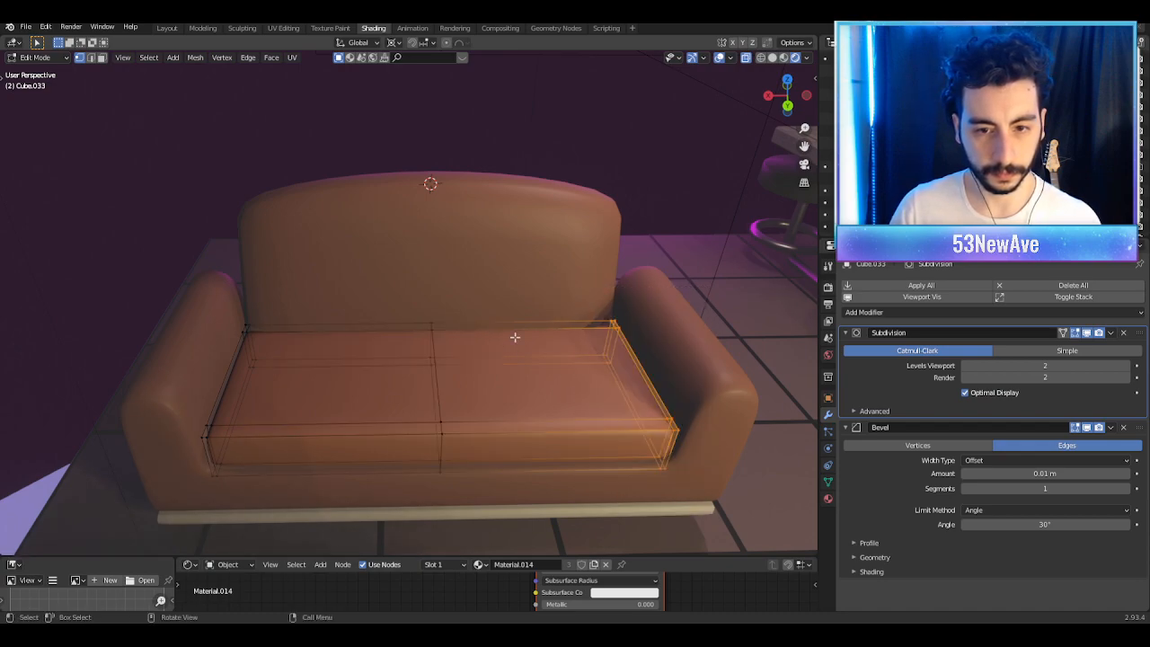
left_click(435, 351, "alt")
key("ctrl+b")
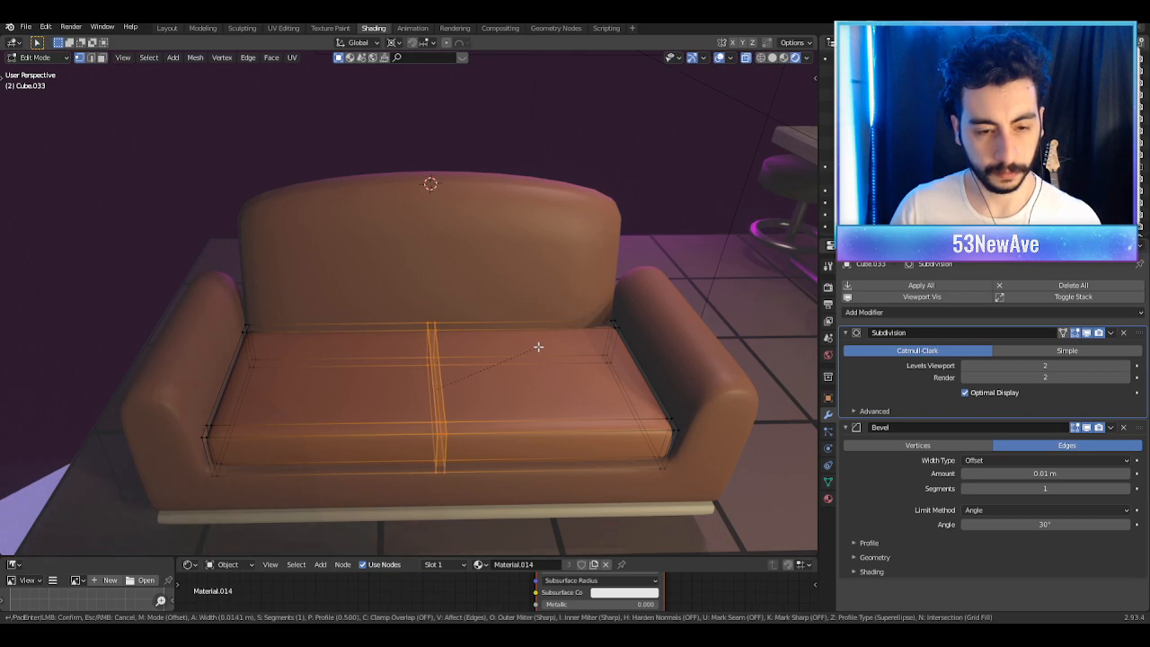
left_click(539, 347)
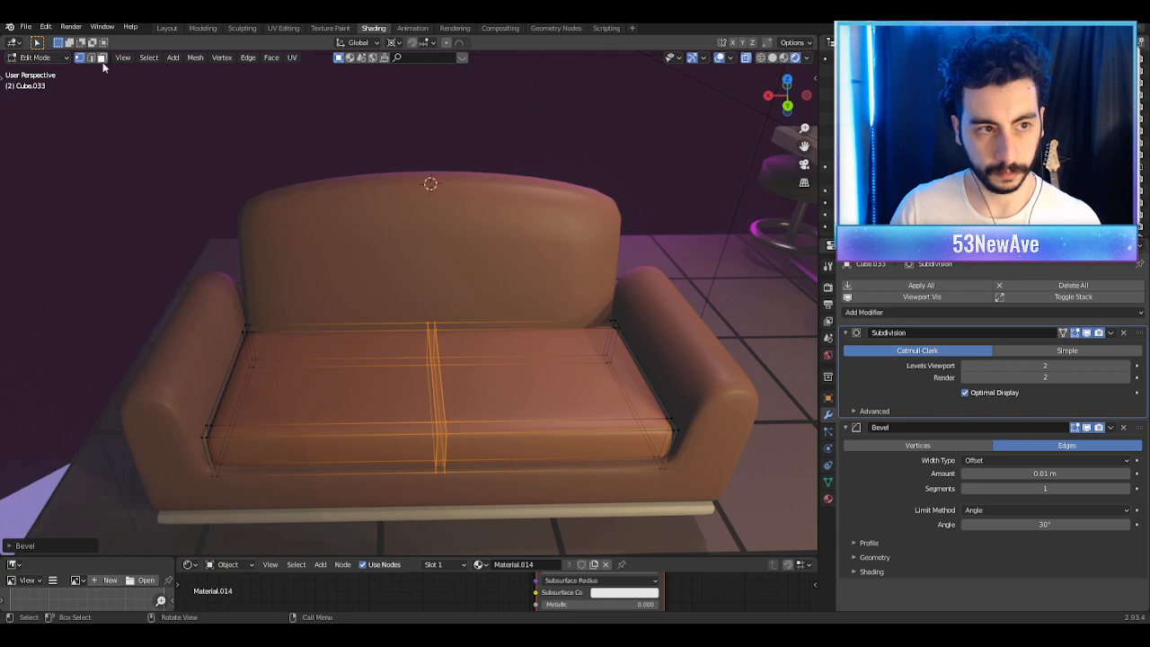
Step: Delete the faces of the narrow centre strip to separate the two seat cushions
key("3")
key("x")
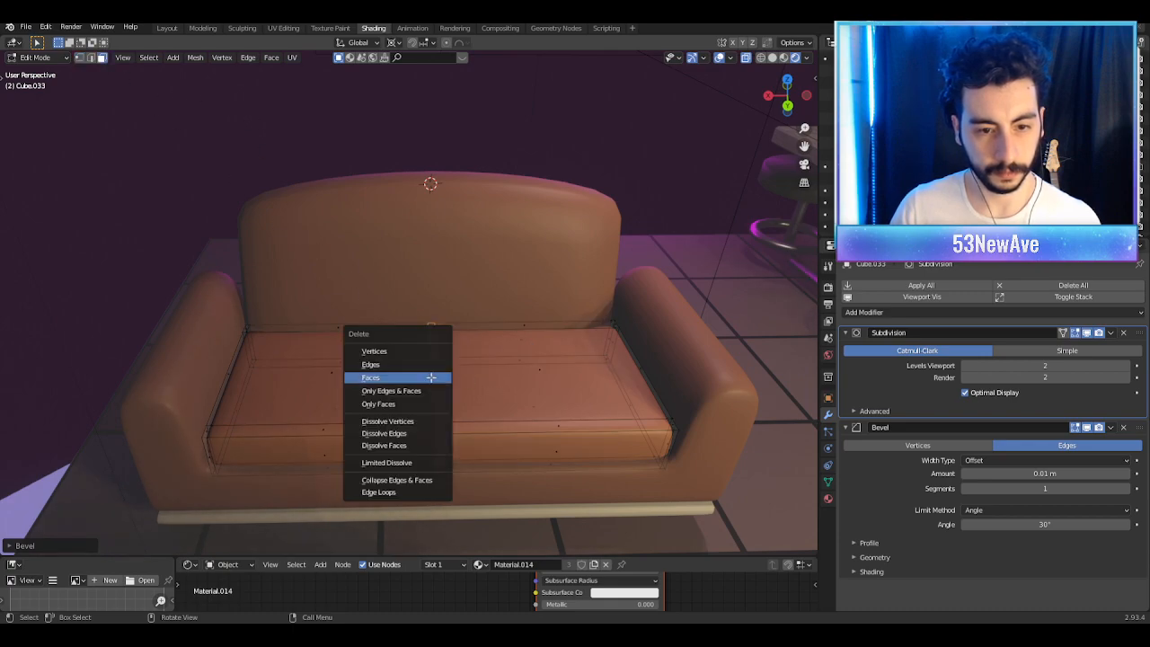
left_click(431, 377)
middle_click_drag(435, 395, 396, 380)
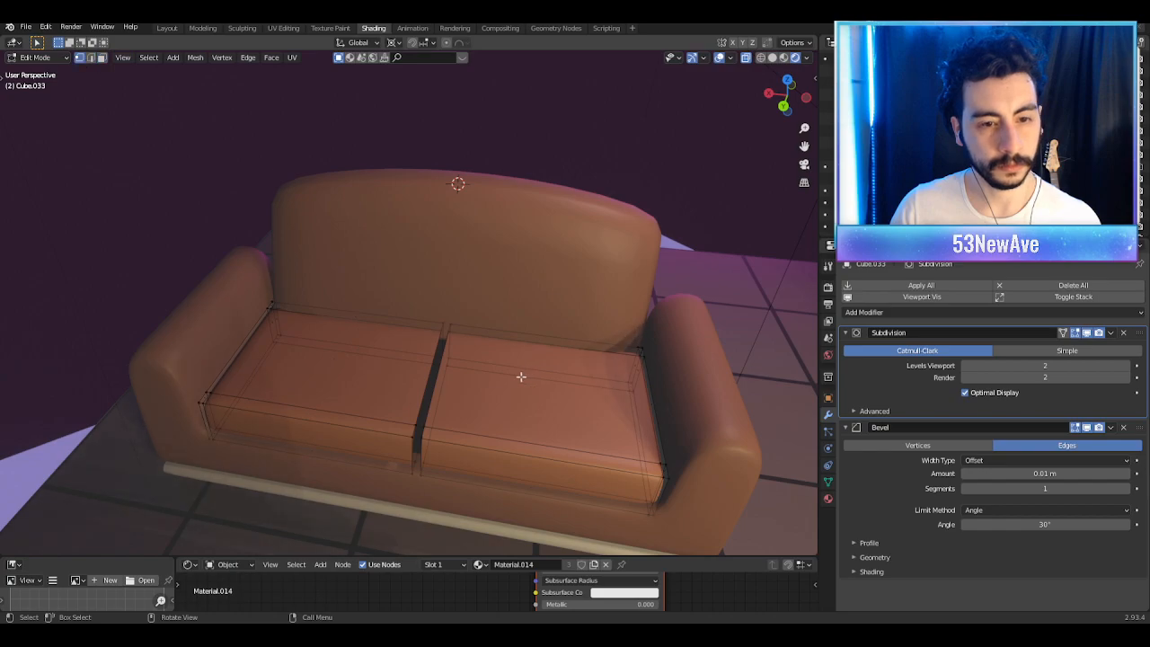
Step: Fill the open inner end of the left seat cushion with a face
middle_click_drag(438, 340, 456, 267)
scroll(456, 267, "up", 2)
left_click(454, 372, "shift")
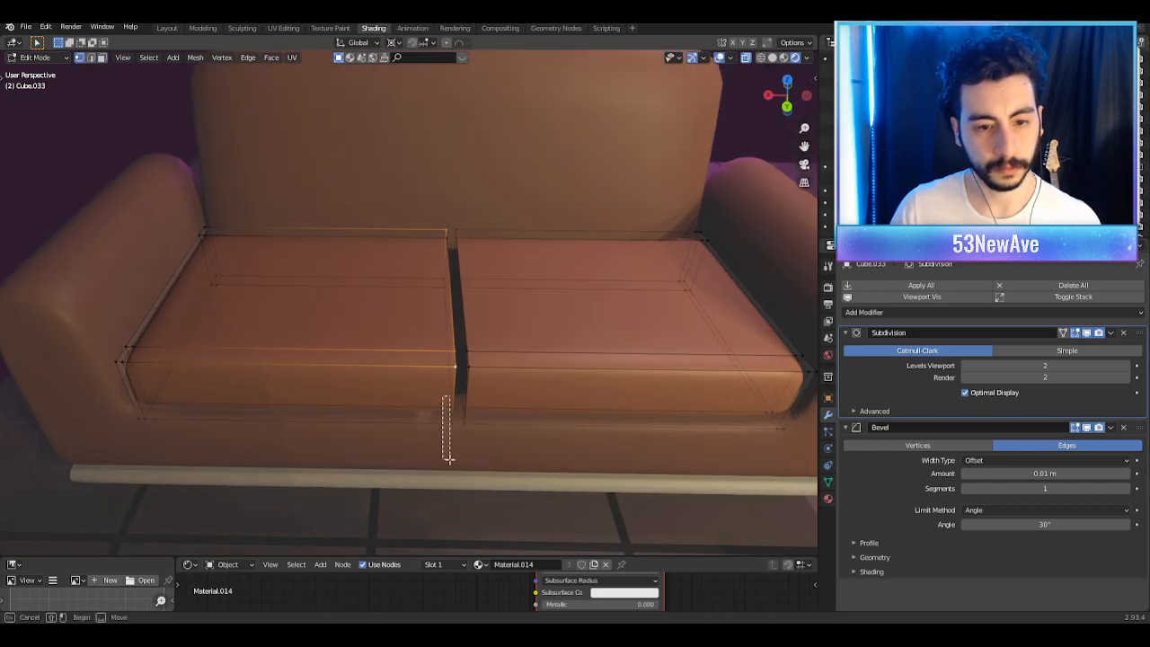
left_click(450, 419, "shift")
left_click_drag(424, 218, 456, 310, "shift")
key("f")
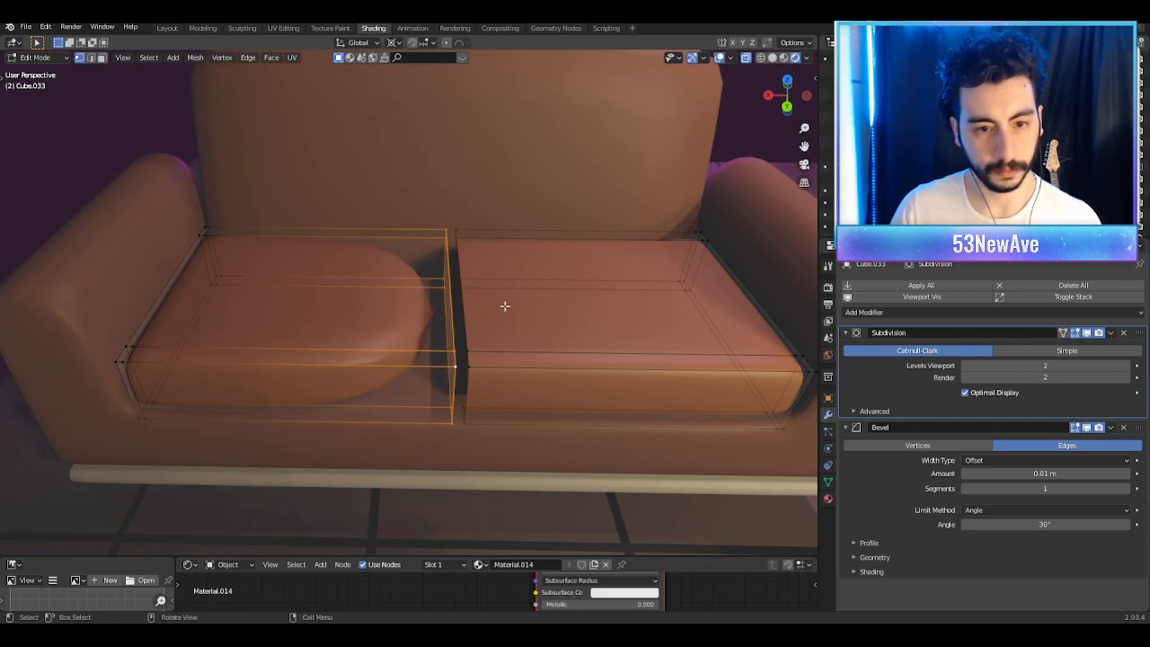
Step: Add a loop cut to the left seat cushion and slide it close to the inner end
key("ctrl+r")
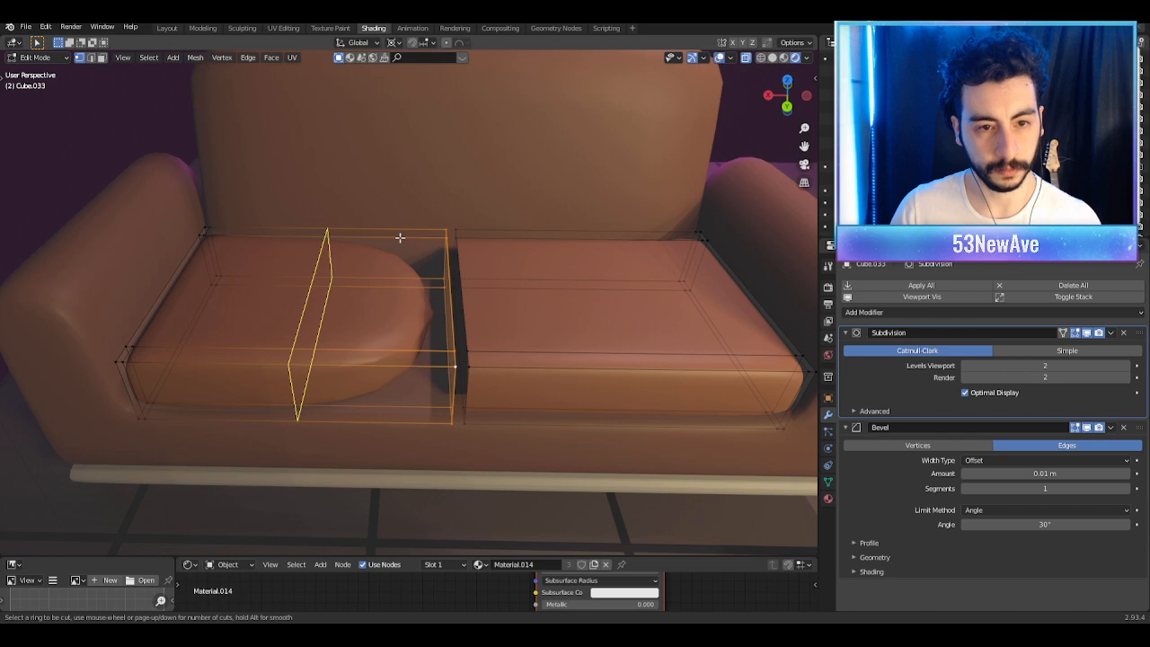
left_click(398, 237)
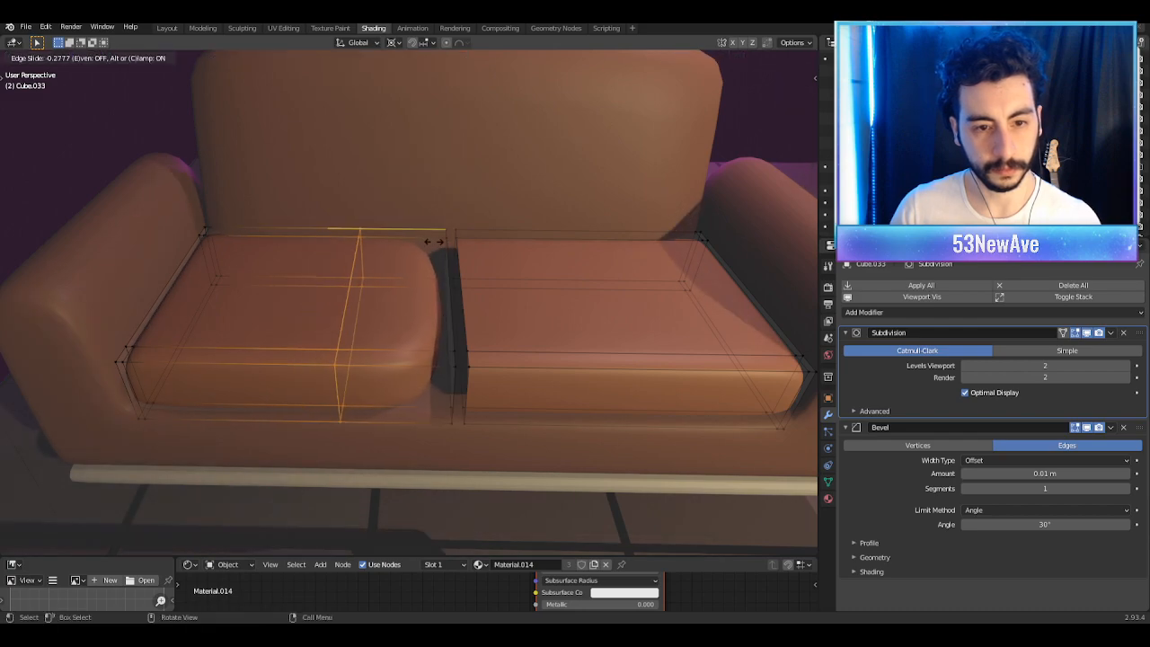
left_click(514, 262)
key("Tab")
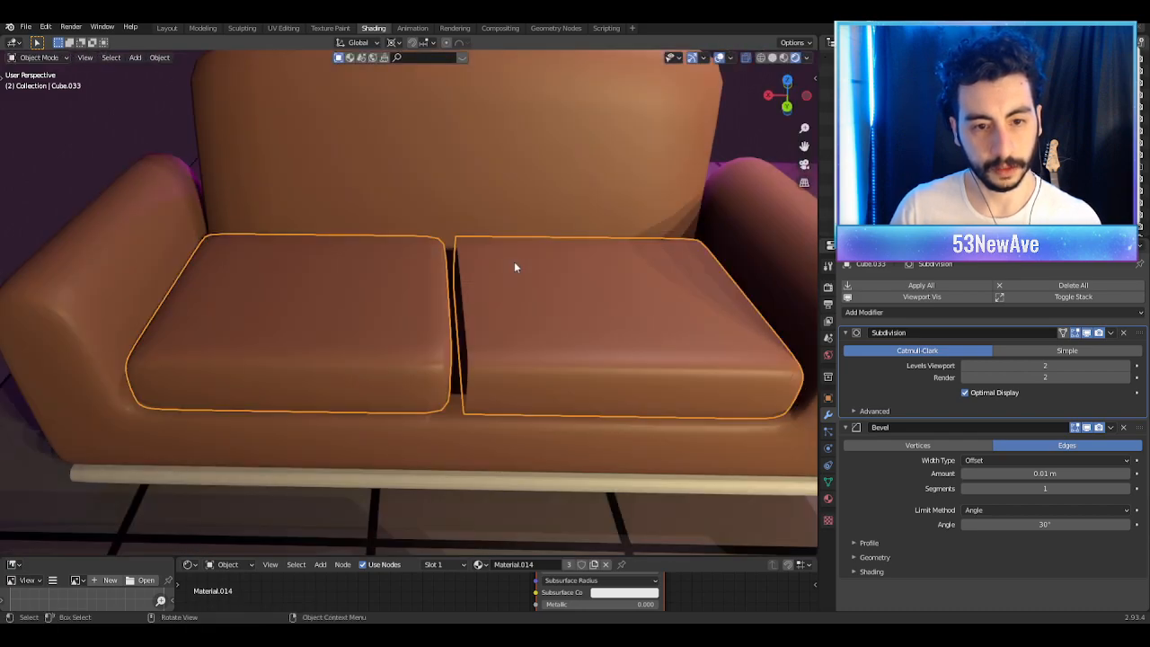
Step: Move the left seat cushion's inner-end vertices about 0.012 m along X towards the other cushion
key("Tab")
middle_click_drag(449, 247, 437, 218)
middle_click_drag(547, 324, 458, 360)
left_click_drag(454, 430, 413, 272)
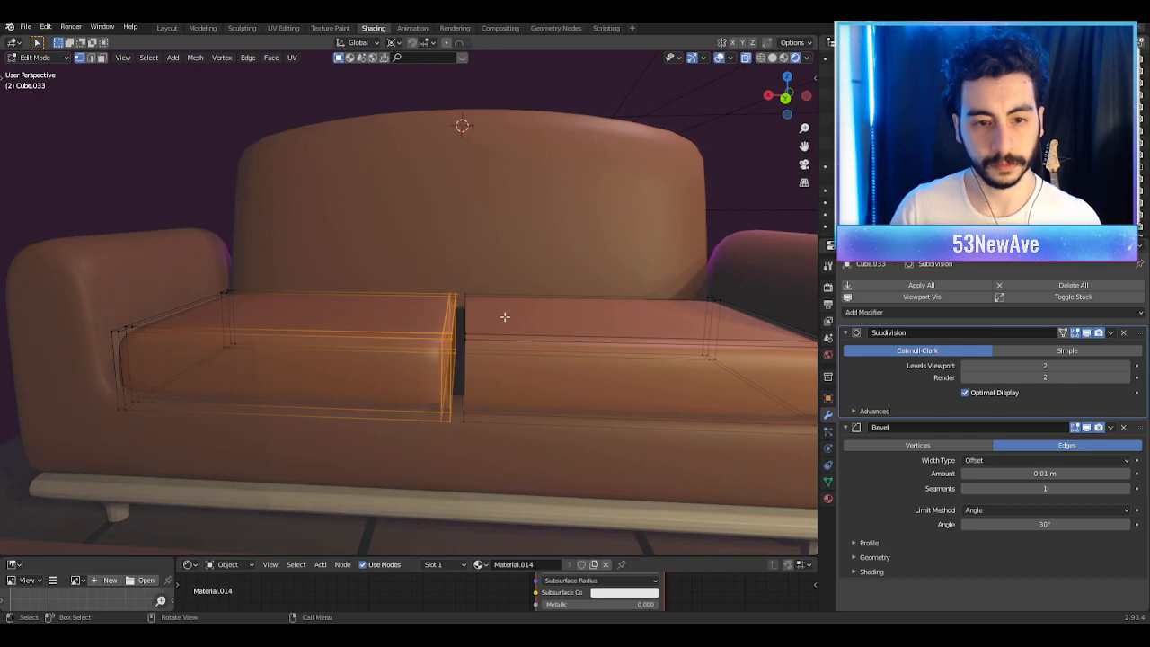
key("g")
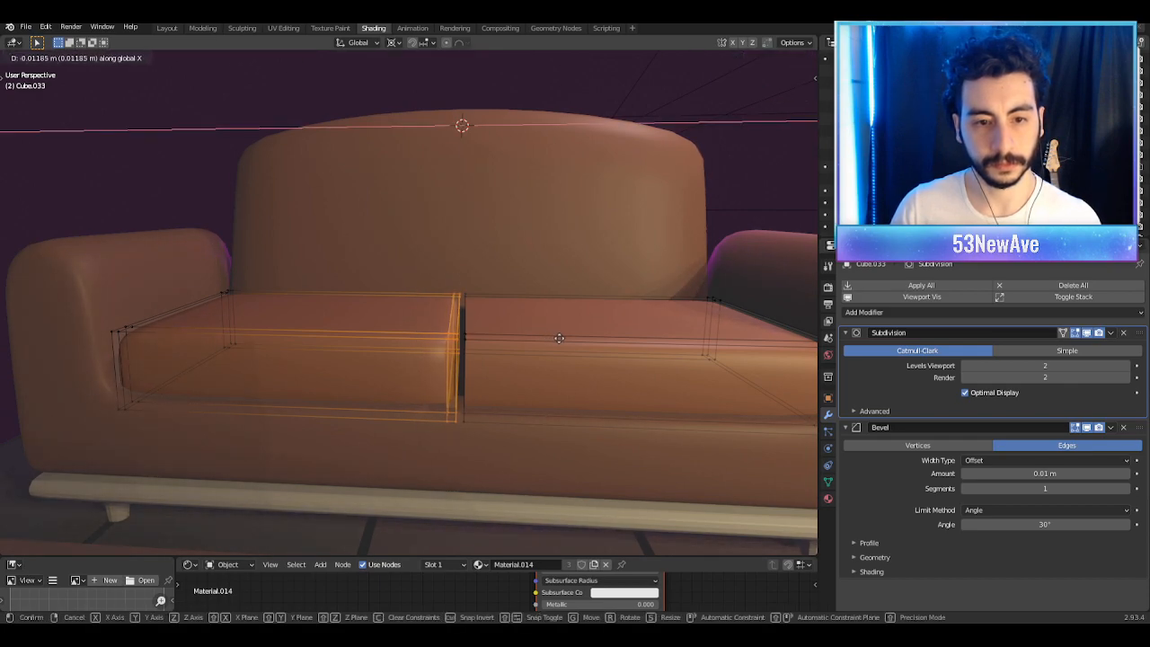
left_click(559, 338)
middle_click_drag(559, 338, 560, 372)
key("Tab")
Step: Select all linked geometry of the right seat cushion and delete it
key("Tab")
key("alt+a")
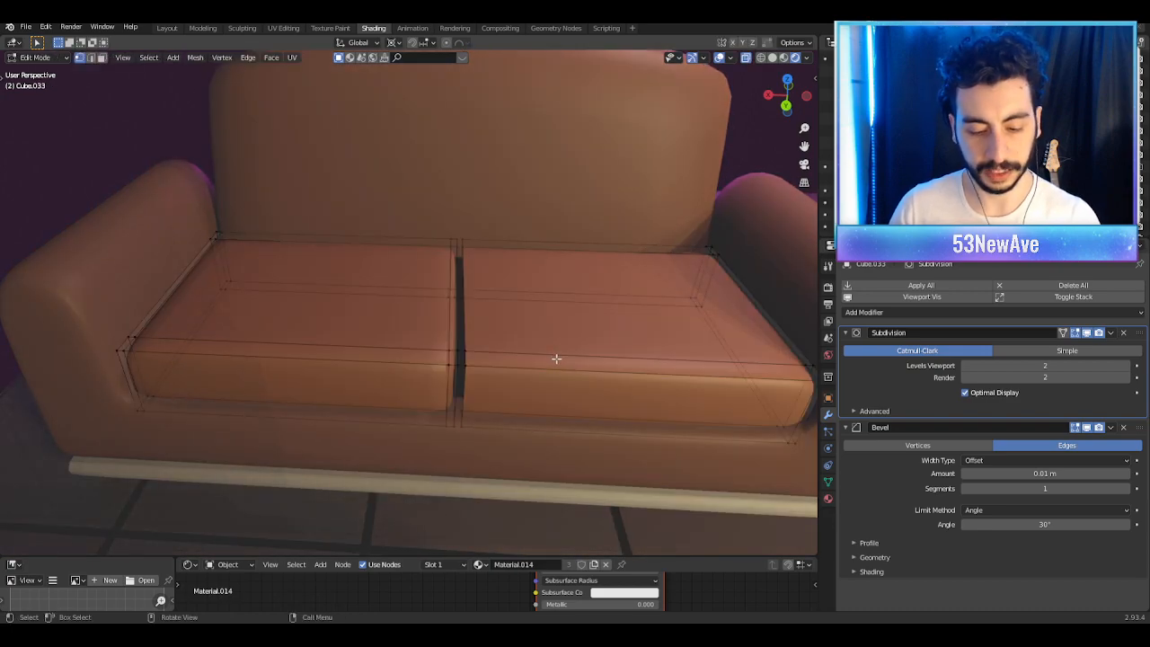
left_click(800, 364)
key("ctrl+l")
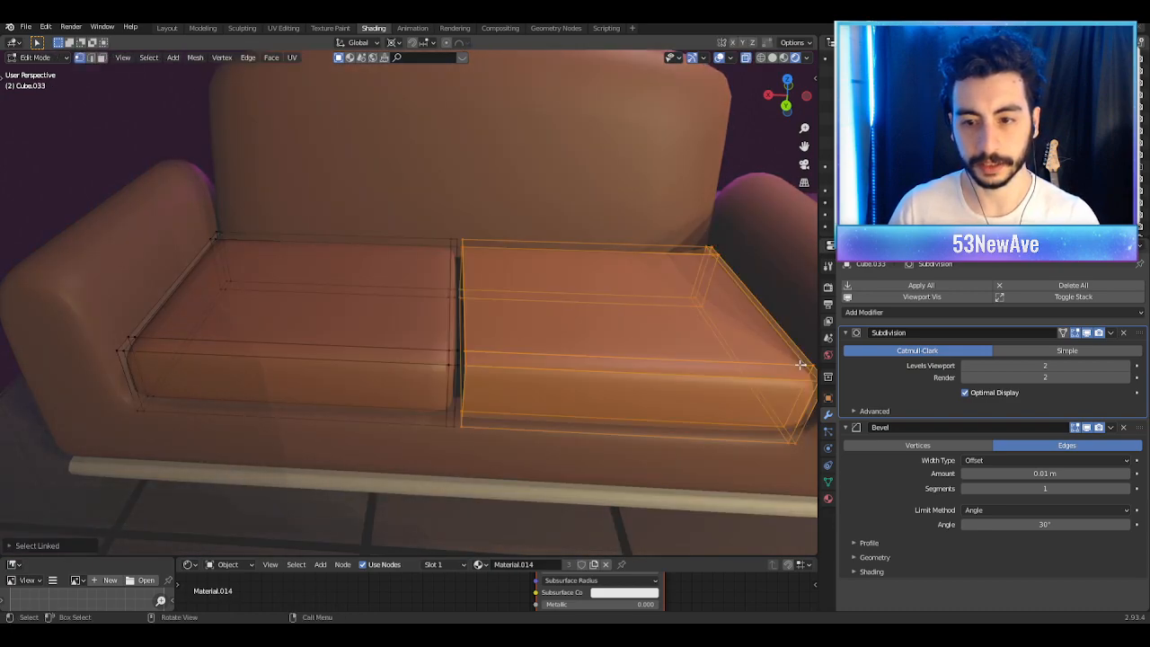
key("x")
left_click(795, 337)
key("Tab")
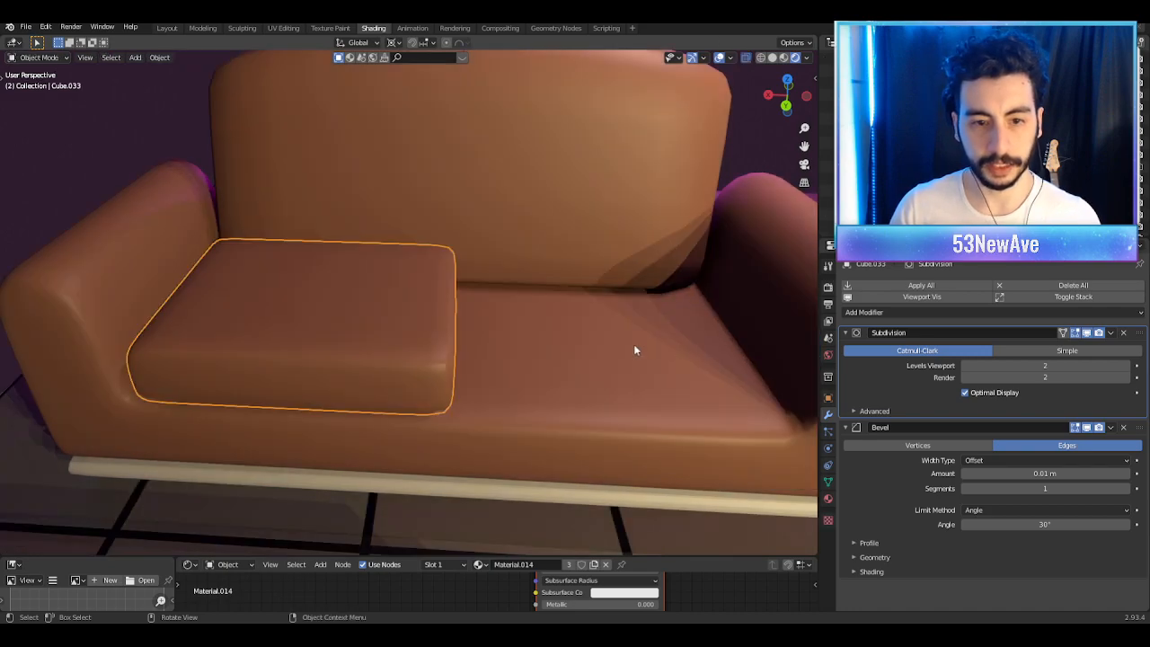
Step: Add an Array modifier to the remaining seat cushion with a relative offset factor X of -1.000
left_click(903, 313)
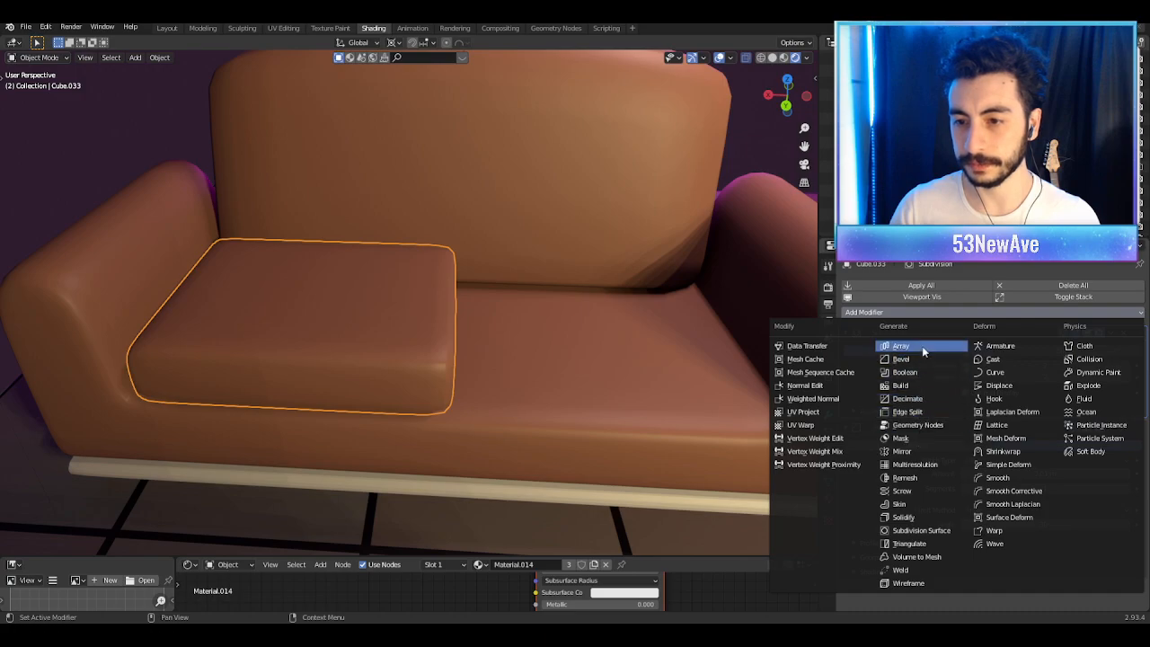
left_click(901, 346)
middle_click_drag(642, 360, 719, 378)
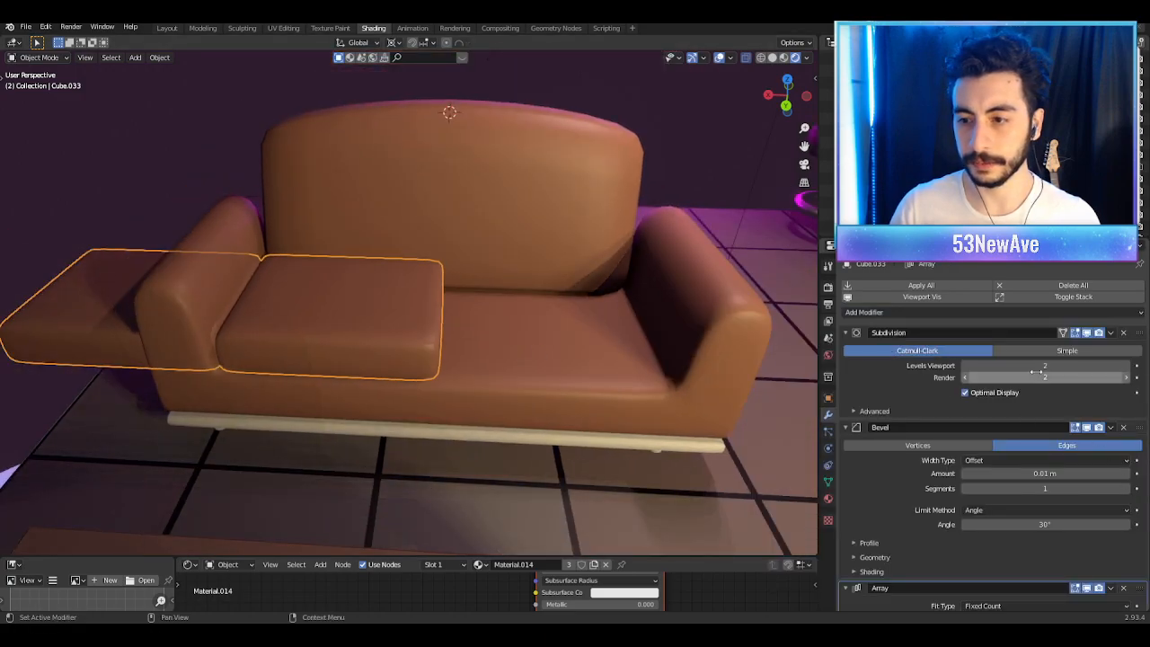
scroll(958, 433, "down", 3)
mouse_move(1032, 555)
left_mouse_down()
mouse_move(1055, 561)
mouse_move(1040, 561)
left_mouse_up()
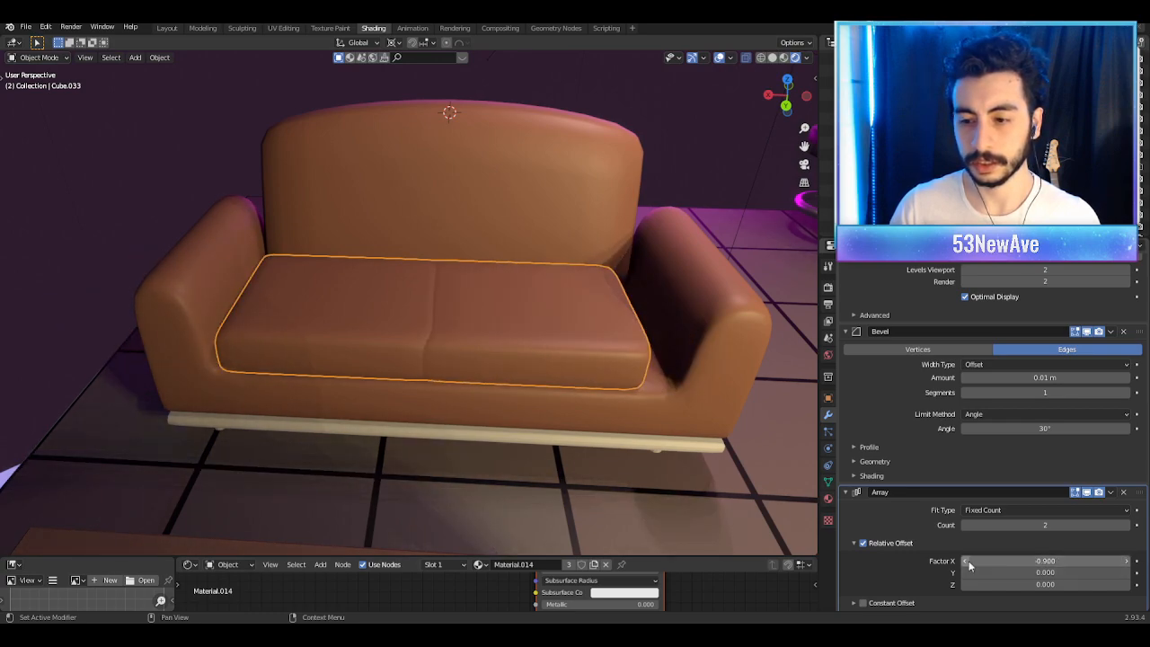
left_click(966, 562)
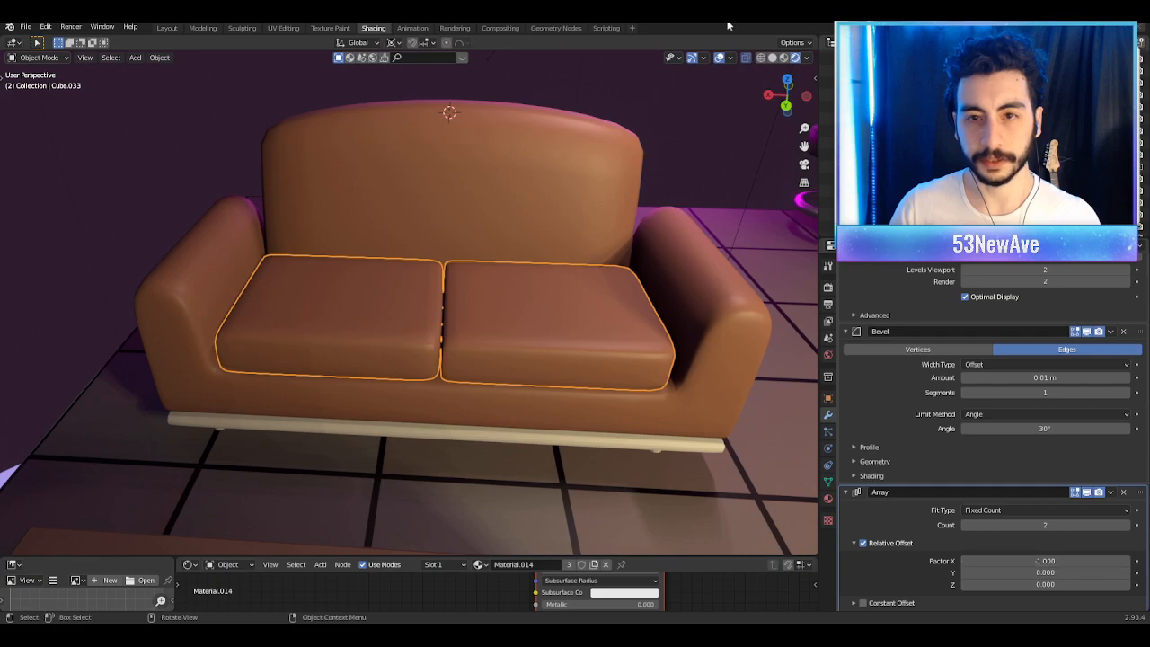
Step: Move the left seat cushion's outer-end edge loop about -0.010 m along X
left_click(719, 58)
middle_click_drag(517, 201, 569, 244)
scroll(609, 249, "up", 3)
left_click(333, 296)
middle_click_drag(333, 296, 381, 364)
left_click(364, 374)
key("Tab")
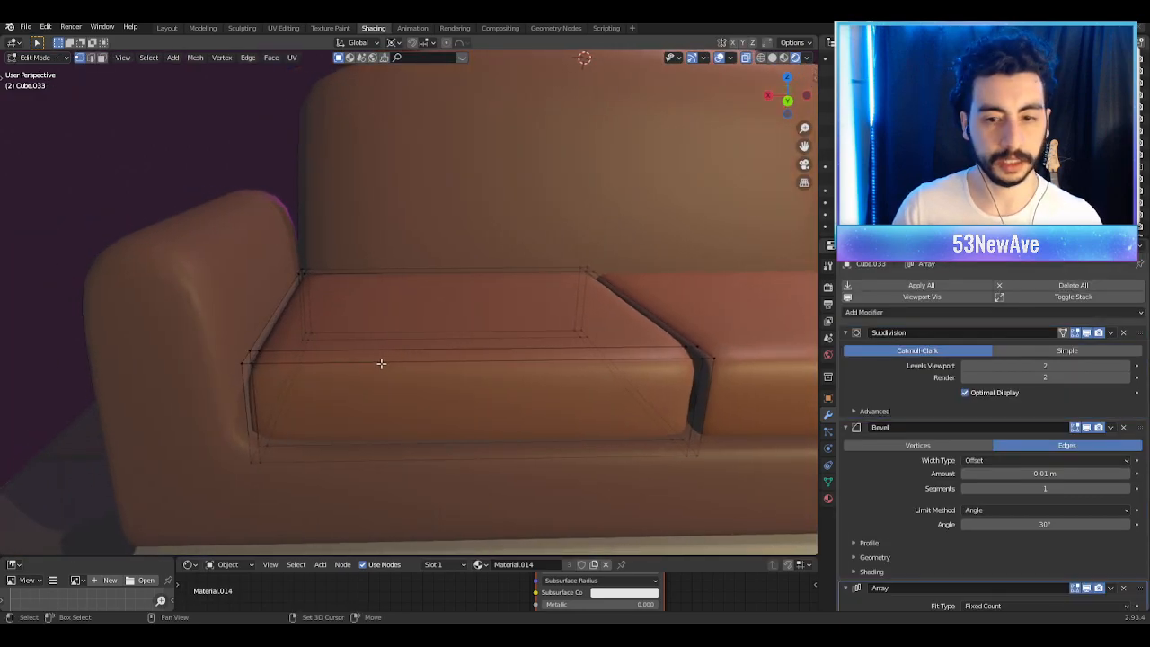
left_click(256, 370, "alt")
key("g")
key("x")
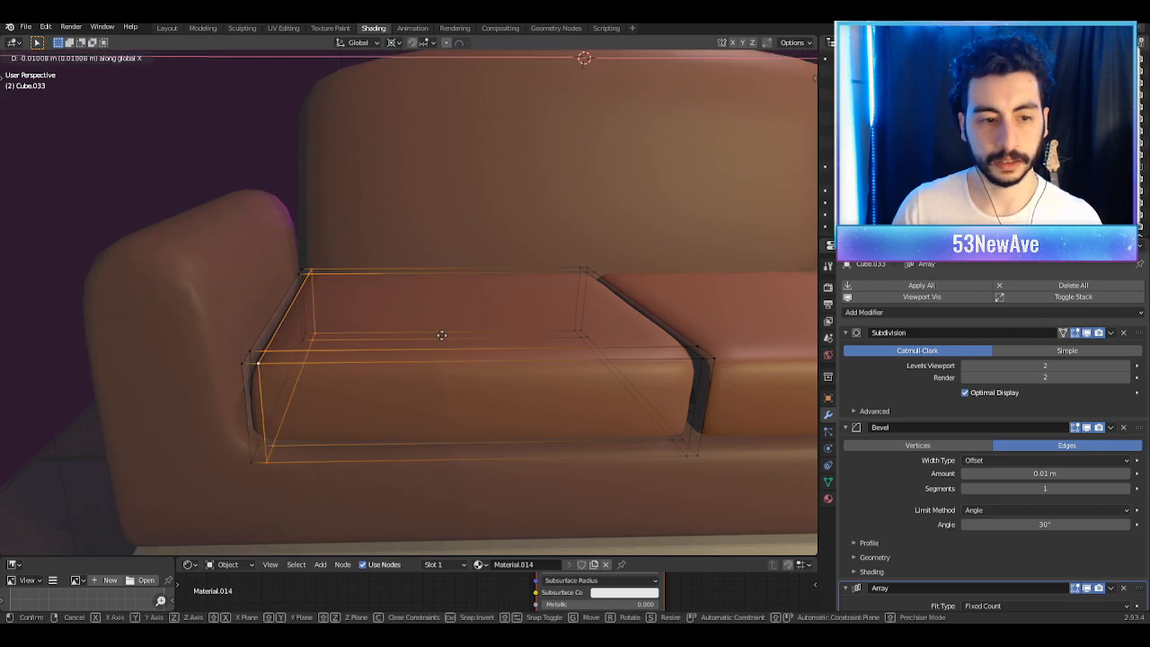
left_click(442, 336)
key("Tab")
Step: Deselect the seat cushions and save the scene
scroll(439, 336, "down", 5)
left_click(674, 97)
middle_click_drag(624, 146, 672, 264)
key("ctrl+s")
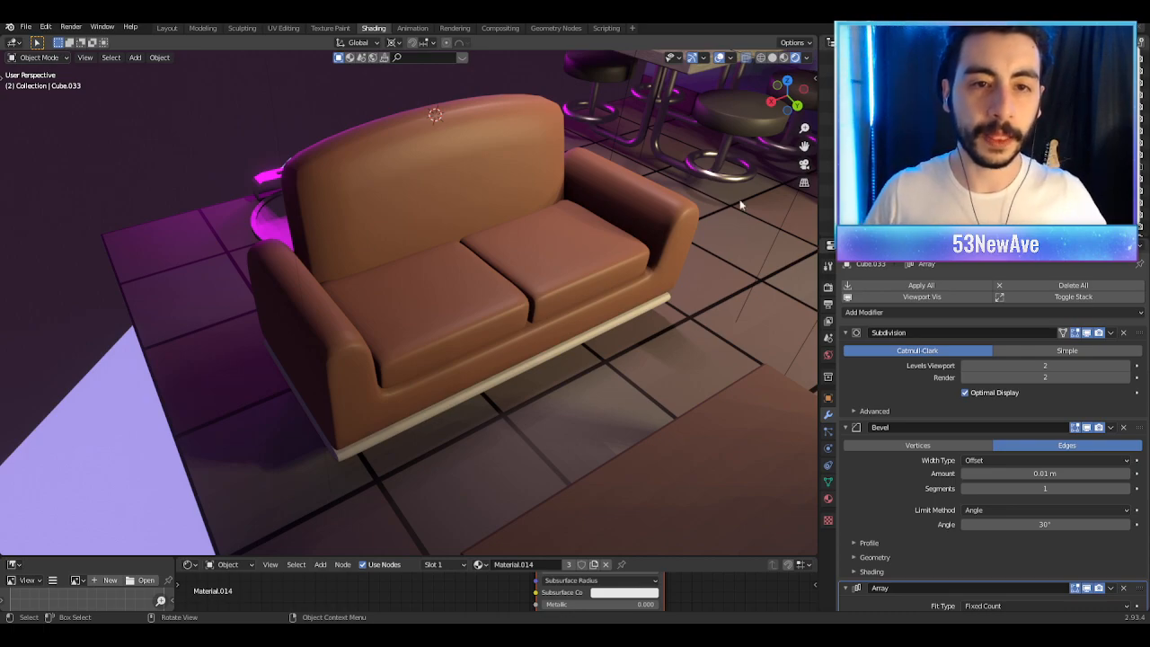
Step: Hide the viewport overlays and examine the sofa from its side and back within the living area
middle_click_drag(631, 216, 673, 171)
middle_click_drag(544, 168, 523, 131)
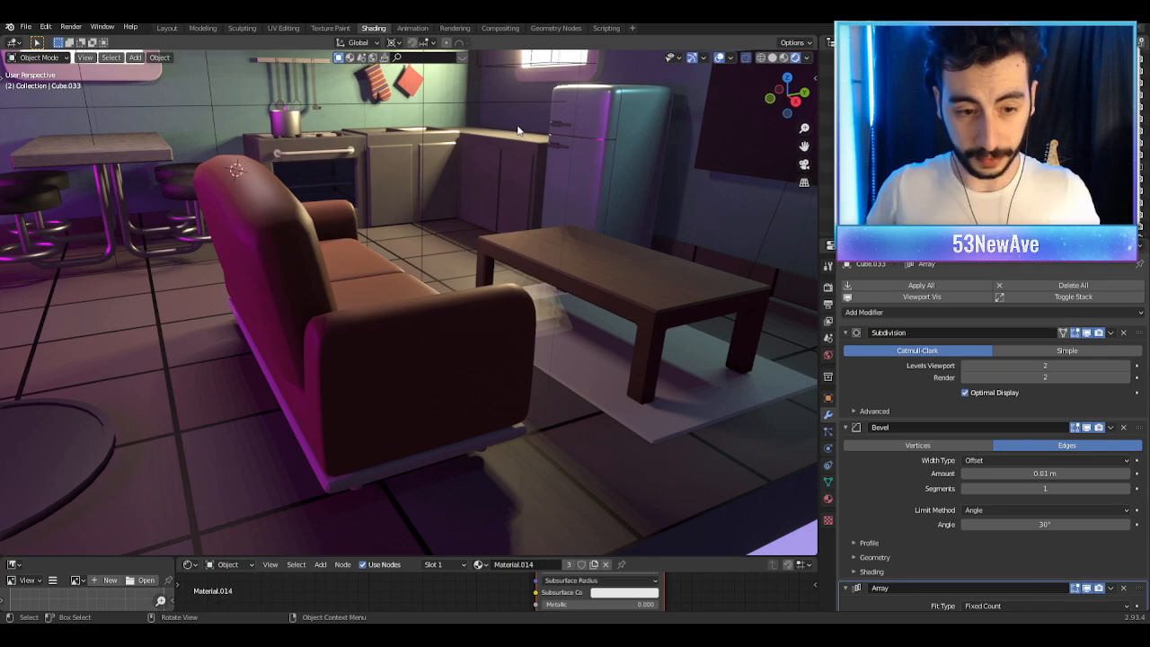
middle_click_drag(520, 131, 578, 114)
left_click(719, 59)
middle_click_drag(533, 147, 480, 197)
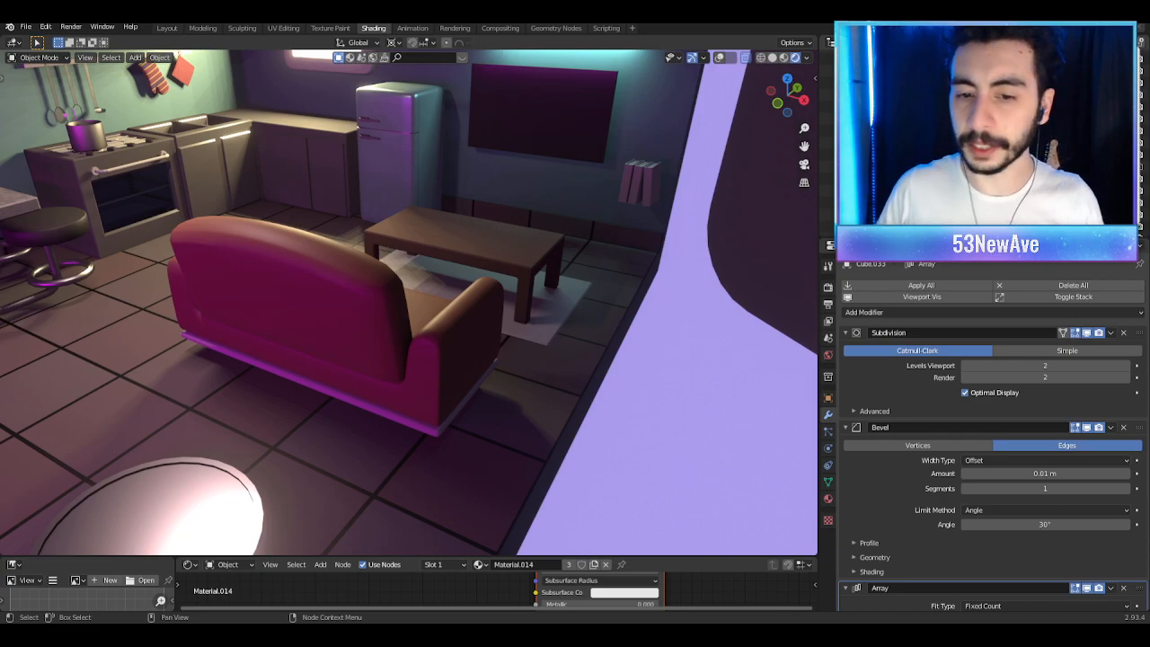
middle_click_drag(333, 380, 457, 346)
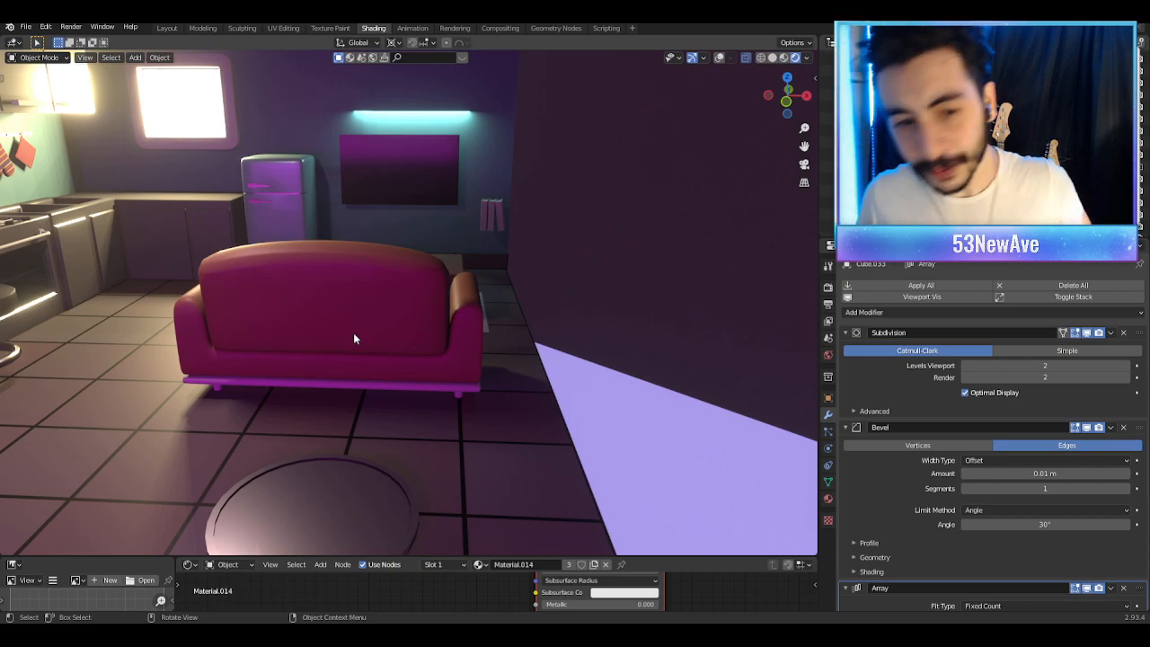
Step: Return to the camera view of the house and save the scene
scroll(353, 333, "down", 8)
middle_click_drag(390, 349, 324, 362)
key("KP_0")
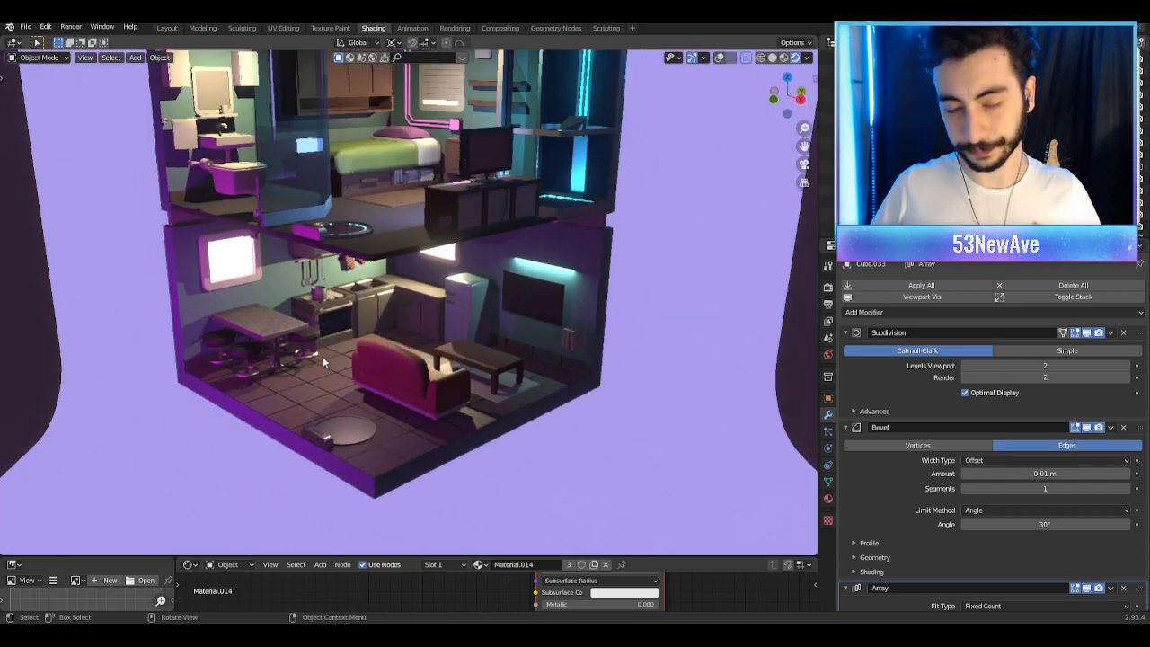
key("Home")
key("ctrl+s")
scroll(494, 350, "up", 1)
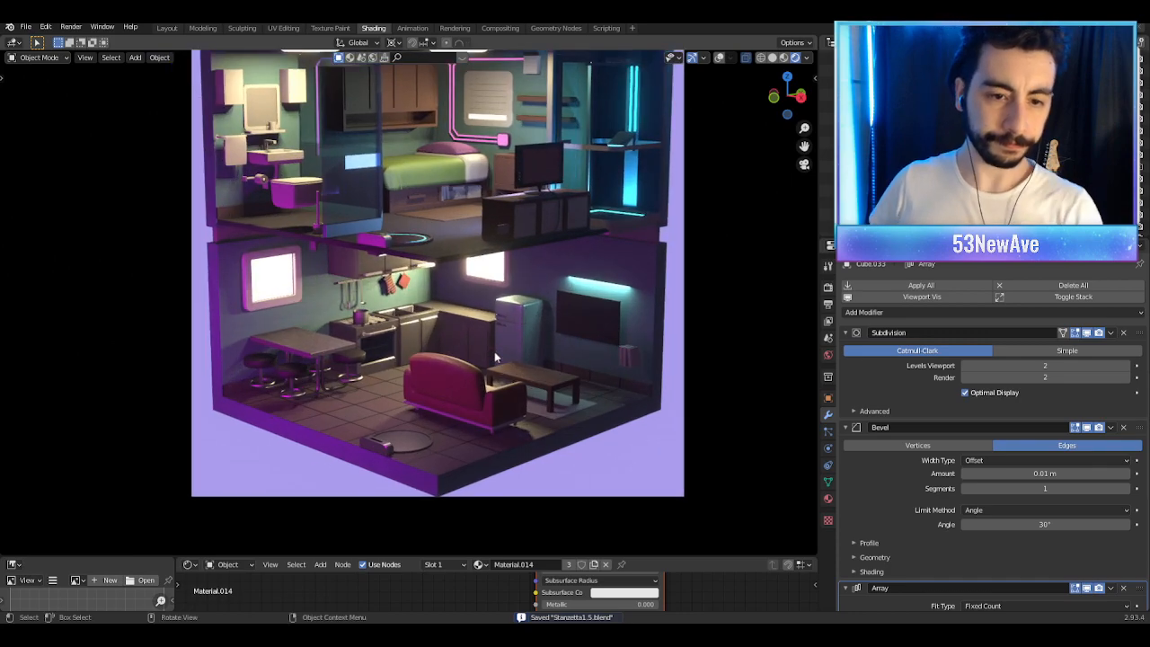
Step: Check the composition of both floors through the camera and save the file again
scroll(554, 261, "down", 1)
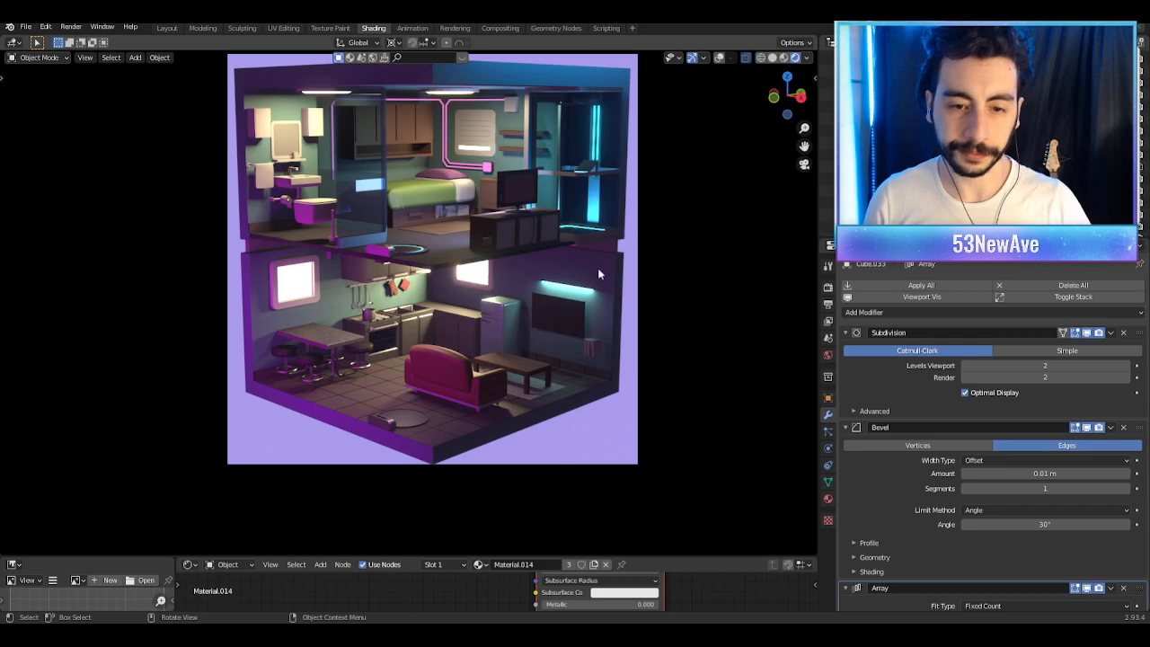
scroll(616, 247, "down", 1)
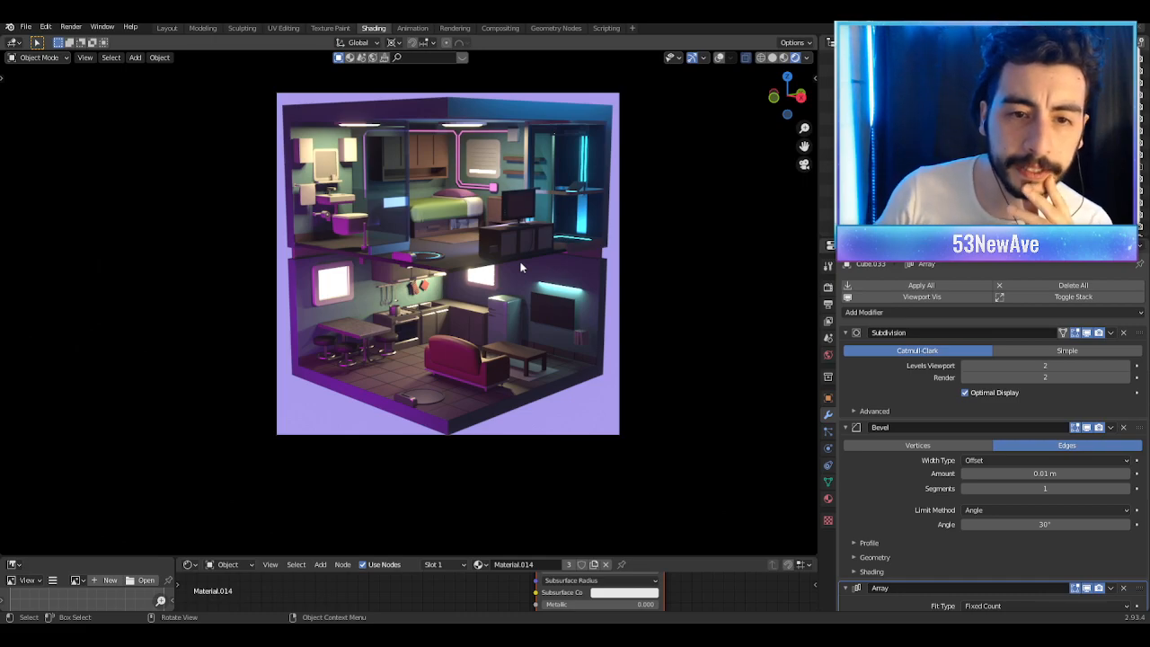
scroll(497, 171, "up", 1)
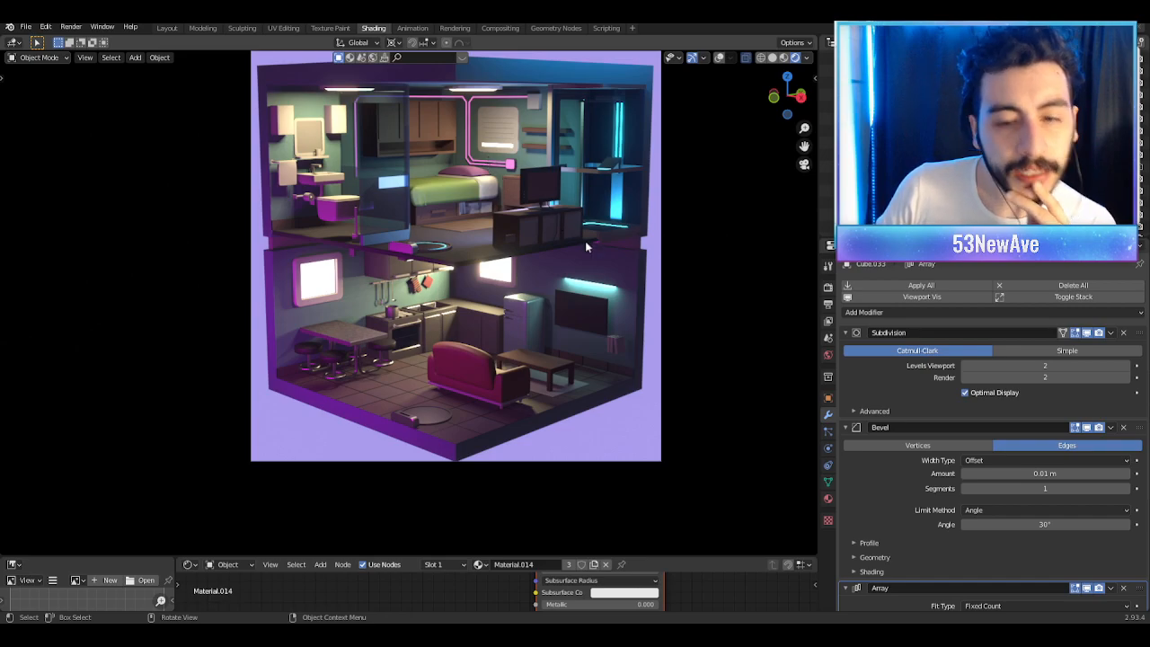
scroll(570, 252, "down", 1)
scroll(566, 250, "up", 4)
middle_click_drag(518, 336, 468, 298, "shift")
middle_click_drag(585, 283, 563, 344, "shift")
key("ctrl+s")
scroll(542, 325, "down", 2)
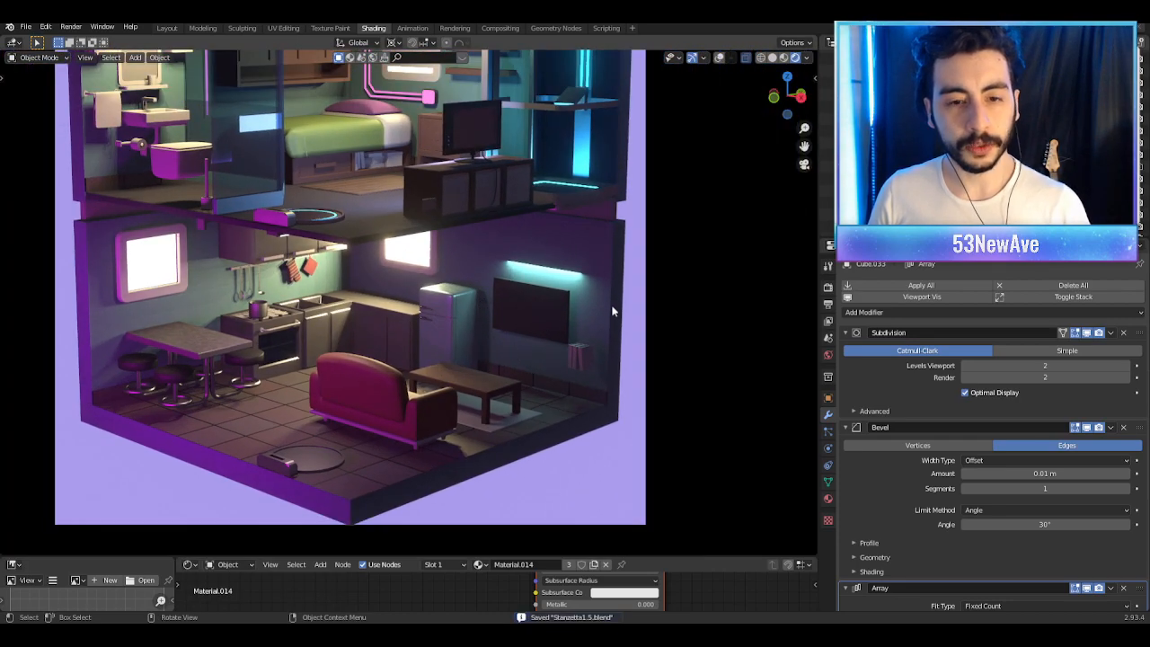
middle_click_drag(550, 270, 444, 259)
scroll(444, 258, "up", 6)
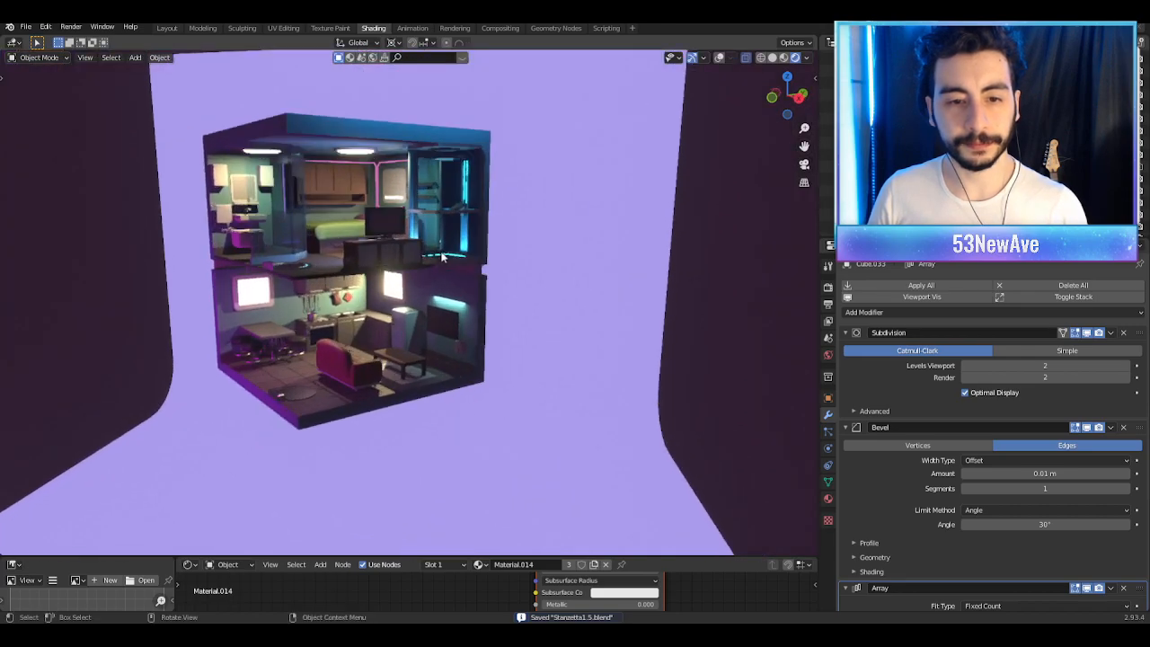
middle_click_drag(547, 380, 490, 310, "shift")
left_click(385, 295)
scroll(384, 300, "up", 4)
key("g")
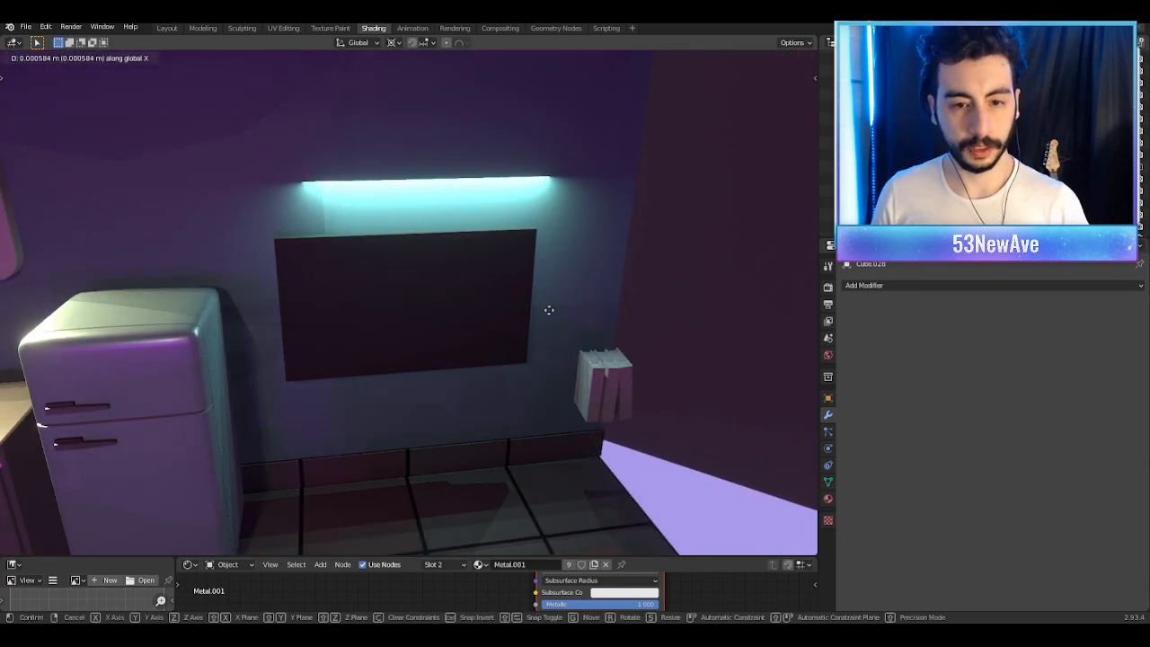
key("Escape")
left_click(498, 311)
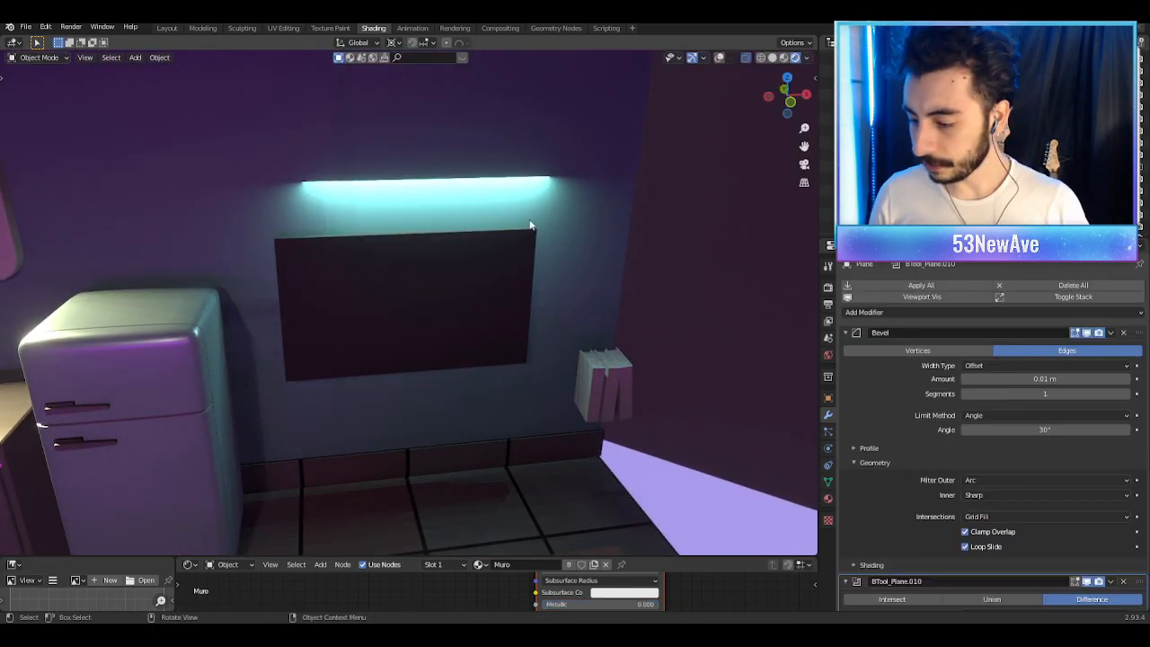
Step: Show the overlays and shift the wall-mounted TV panel slightly along positive X, more centred beneath the cyan light strip
left_click(720, 58)
left_click(492, 255)
key("g")
key("x")
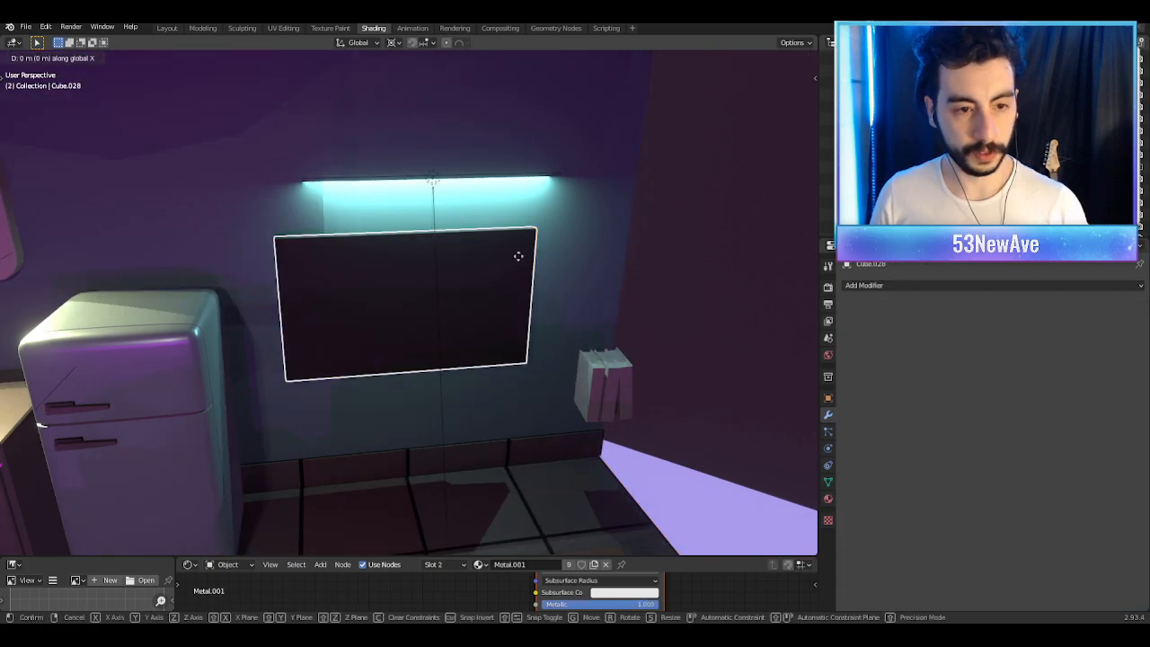
key("Escape")
middle_click_drag(533, 258, 497, 262)
key("g")
key("x")
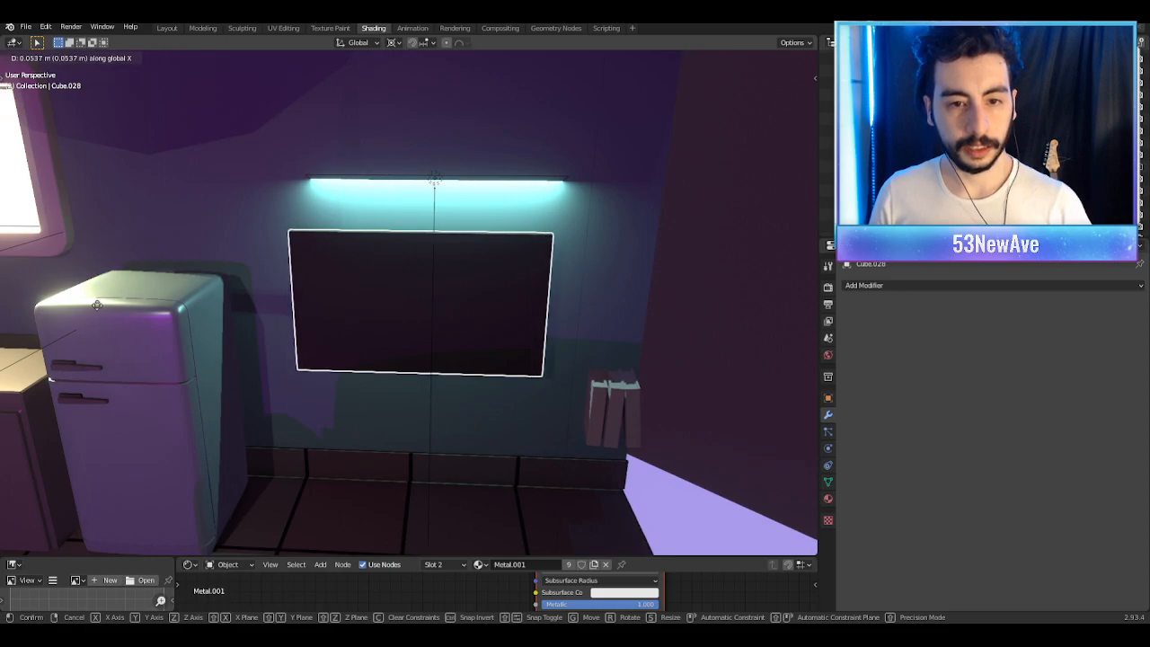
left_click(251, 303)
Step: Examine the repositioned TV from around the living area and through the camera with the overlays hidden
scroll(595, 354, "down", 4)
middle_click_drag(595, 354, 326, 325)
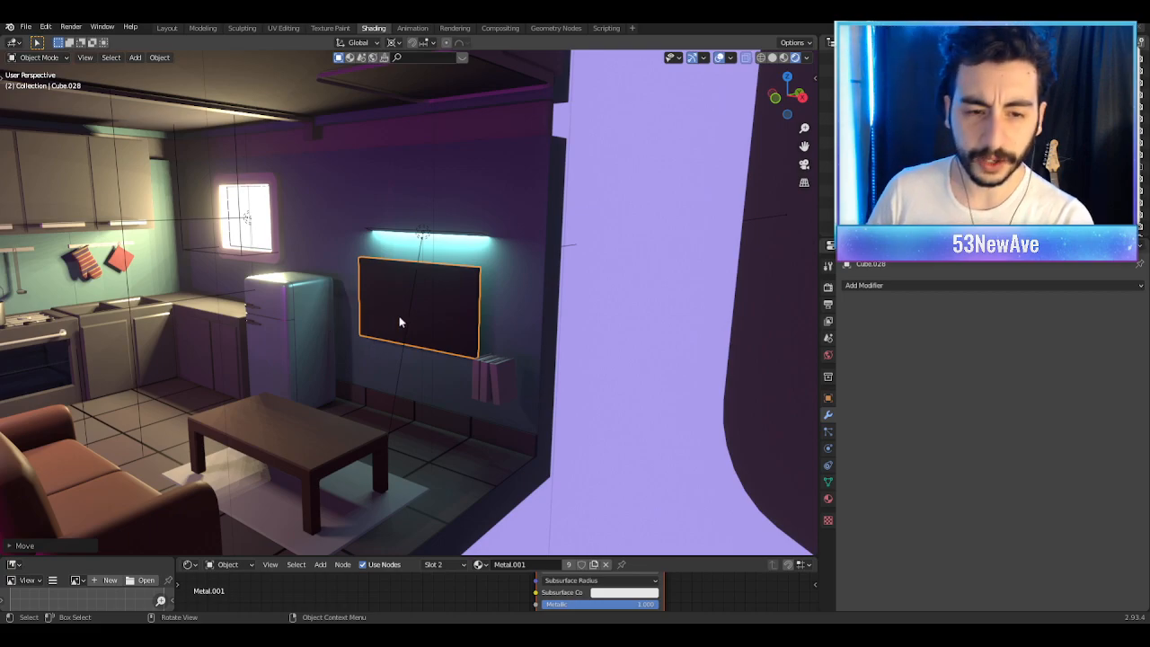
middle_click_drag(401, 324, 390, 326)
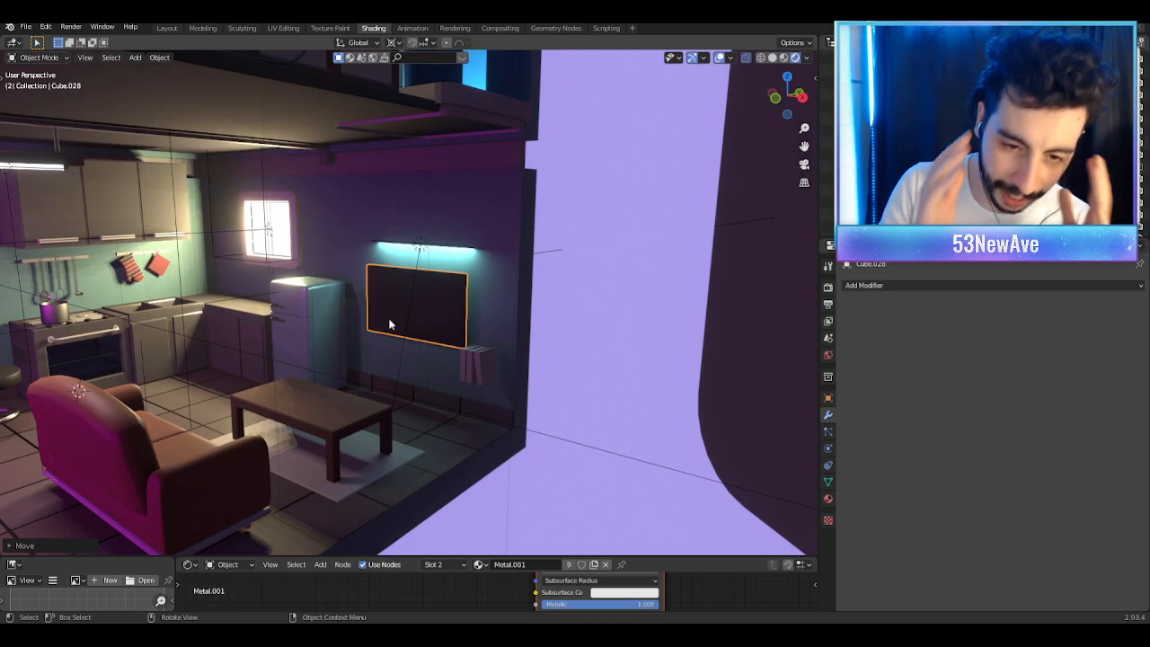
middle_click_drag(350, 326, 398, 339)
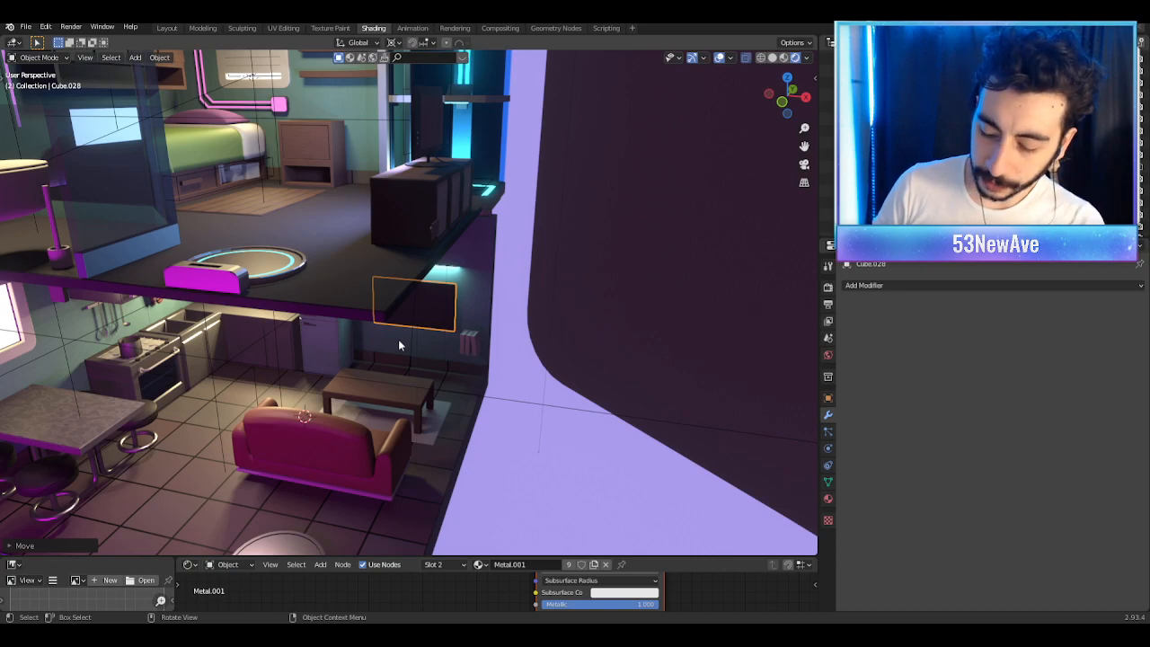
key("KP_0")
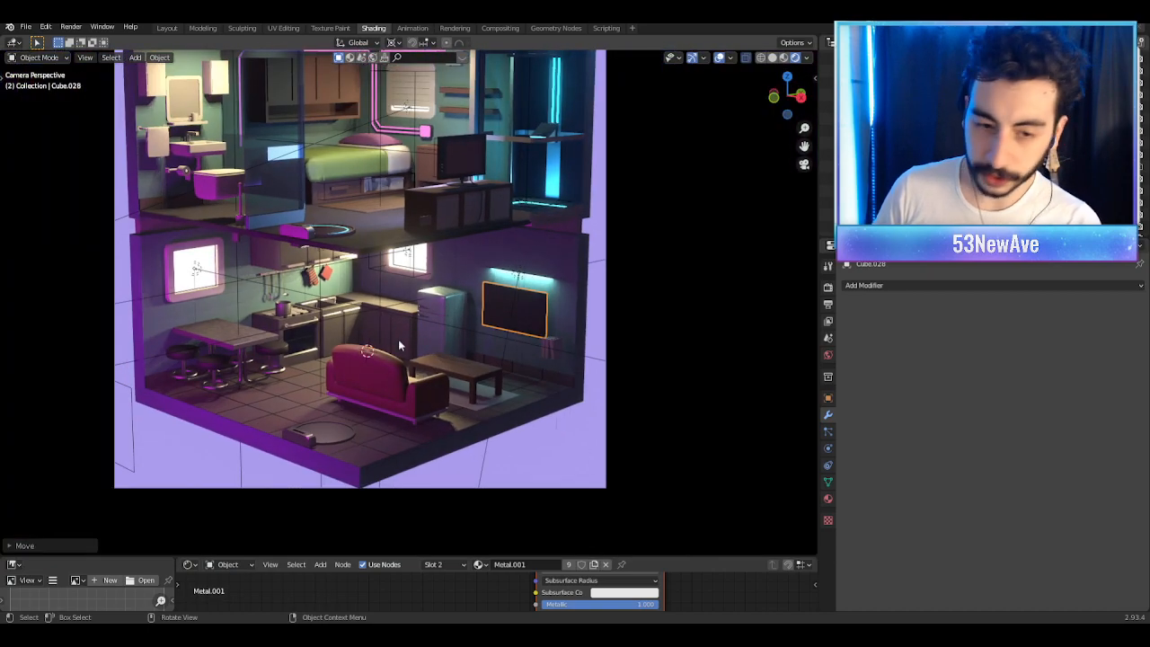
left_click(719, 58)
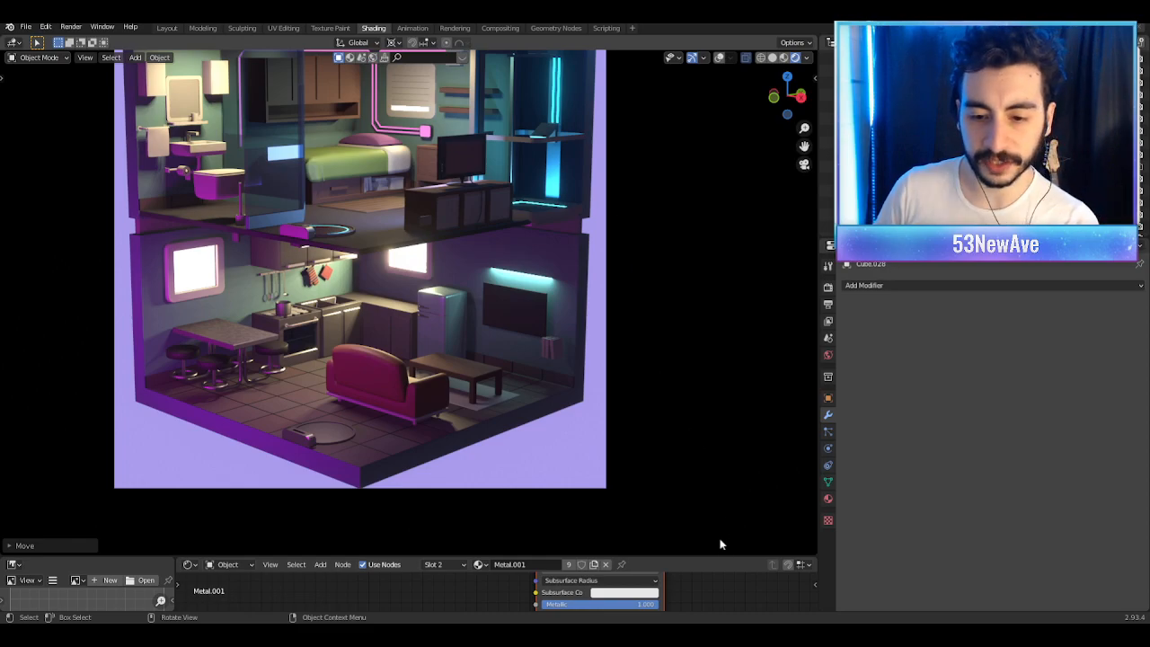
Step: Review the lower floor's TV wall and living area through the camera, and save the scene
scroll(645, 450, "down", 2)
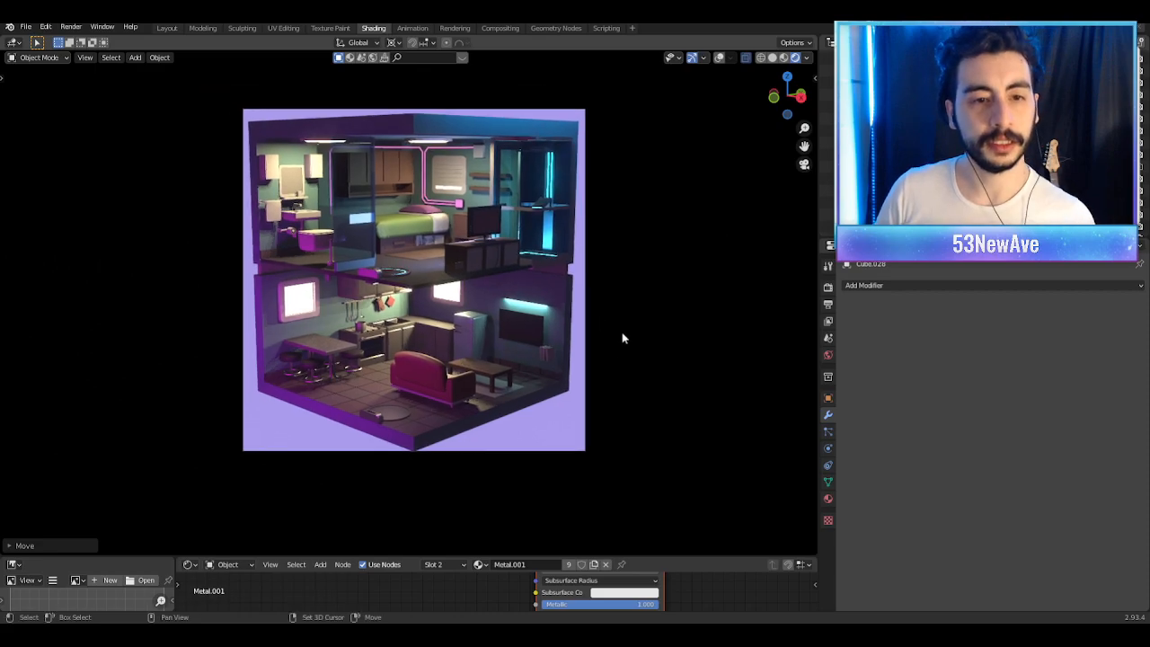
scroll(623, 336, "up", 1)
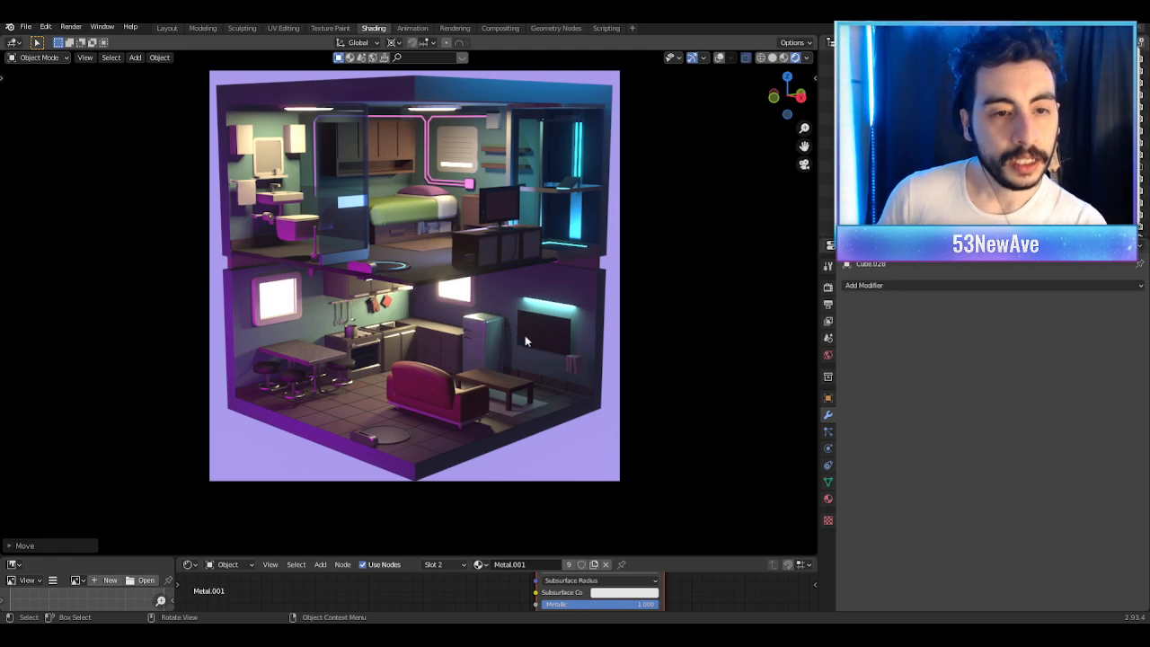
scroll(525, 339, "up", 3)
scroll(526, 338, "down", 2)
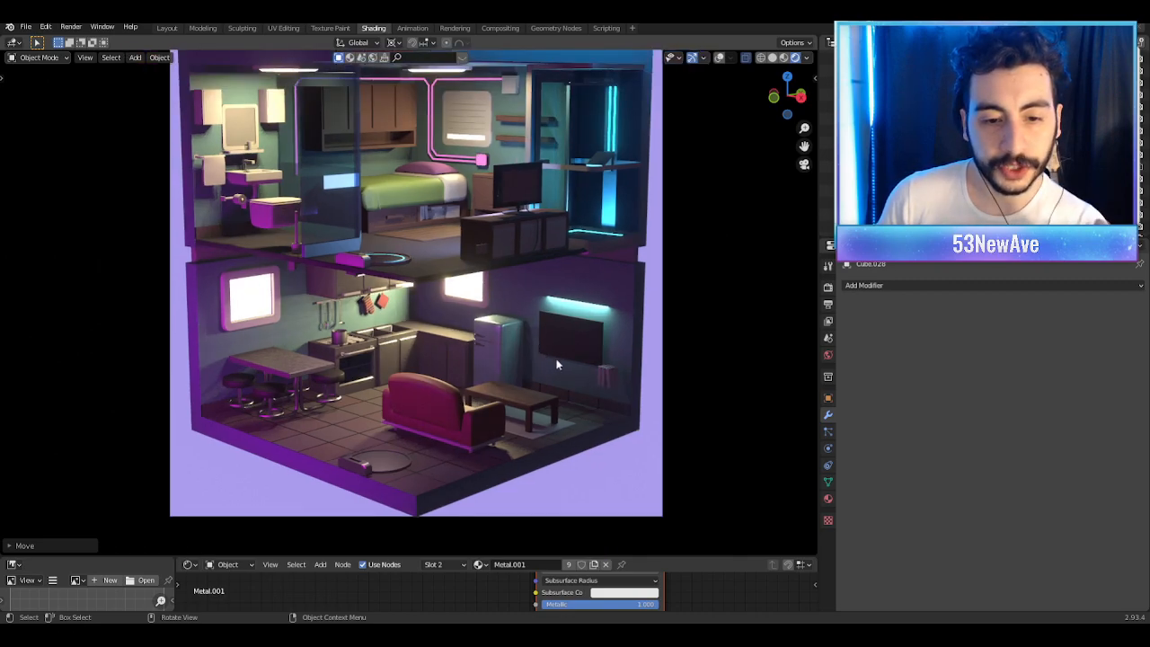
scroll(555, 373, "up", 3)
scroll(556, 373, "down", 3)
scroll(555, 373, "up", 2)
scroll(555, 372, "down", 2)
middle_click_drag(560, 321, 546, 350, "shift")
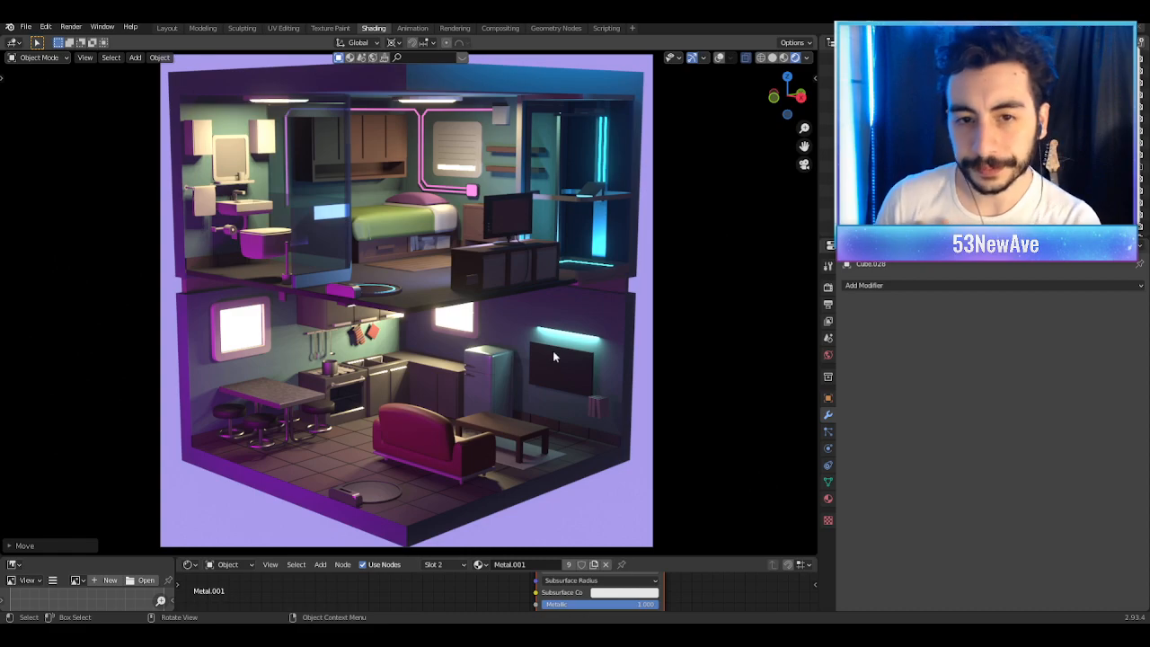
scroll(525, 326, "down", 1)
scroll(525, 328, "down", 1)
key("ctrl+s")
scroll(528, 327, "up", 2)
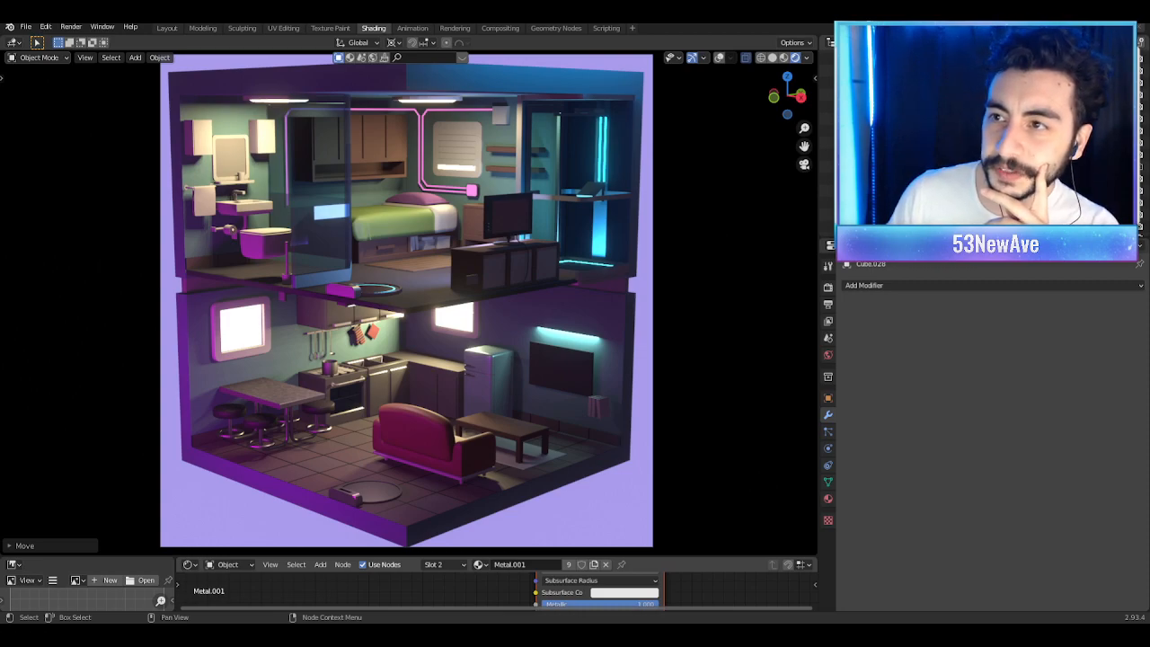
Step: Place the 3D cursor on the floor between the coffee table and the TV wall and add a cube there
scroll(575, 202, "down", 2)
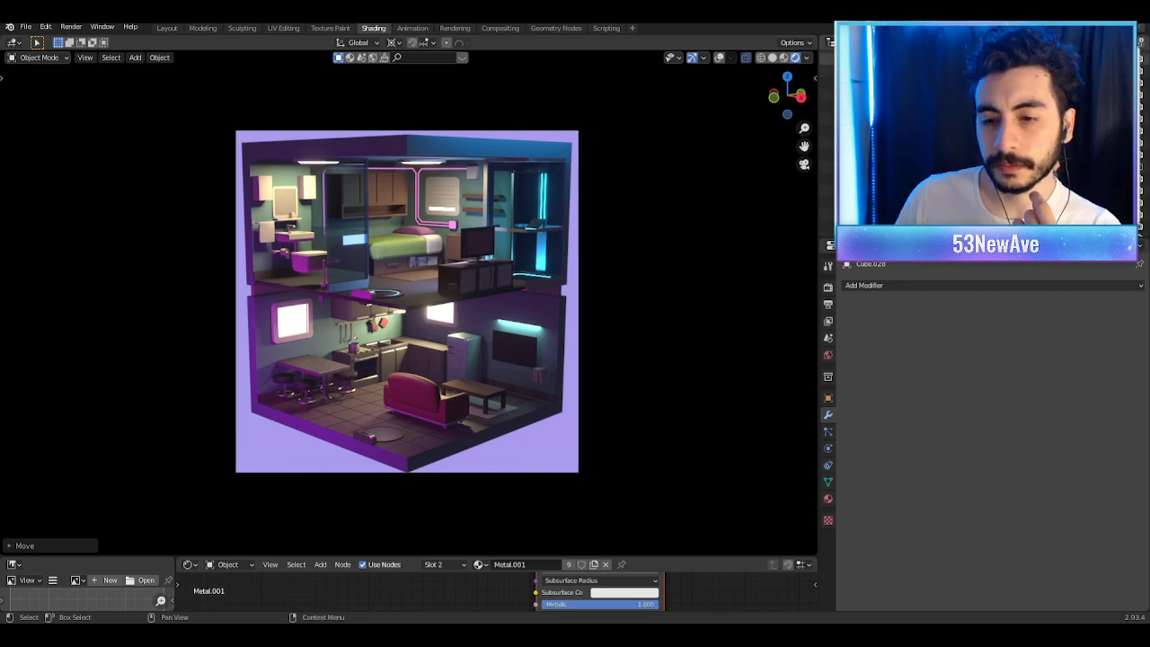
scroll(445, 288, "up", 3)
scroll(445, 280, "up", 5)
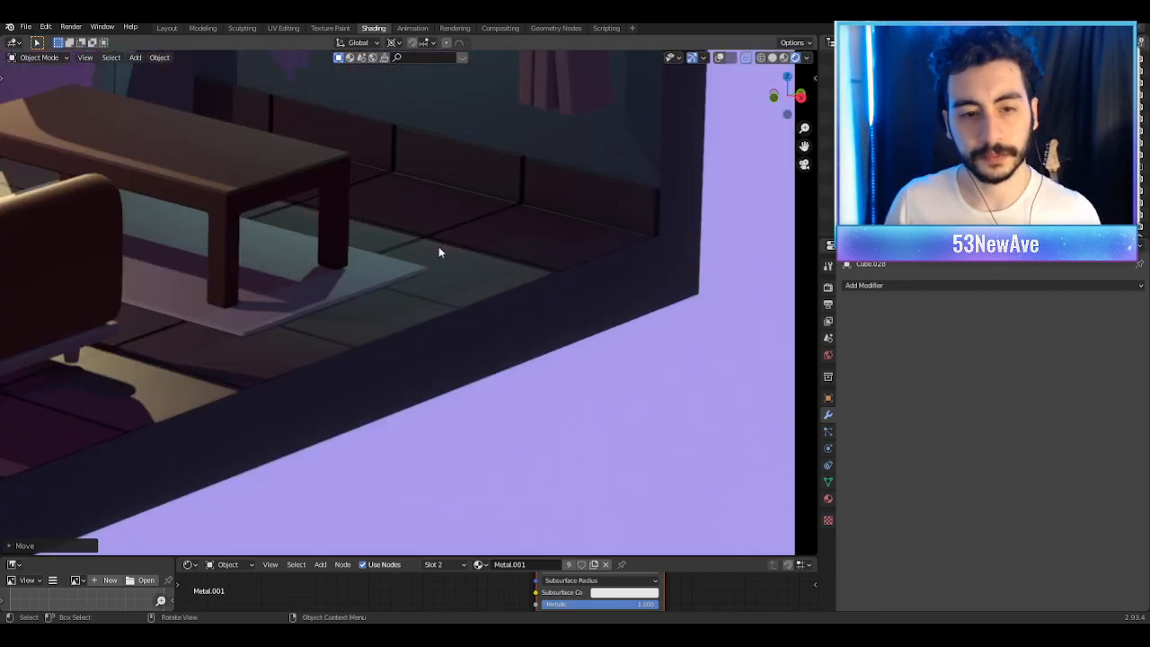
scroll(442, 249, "down", 3)
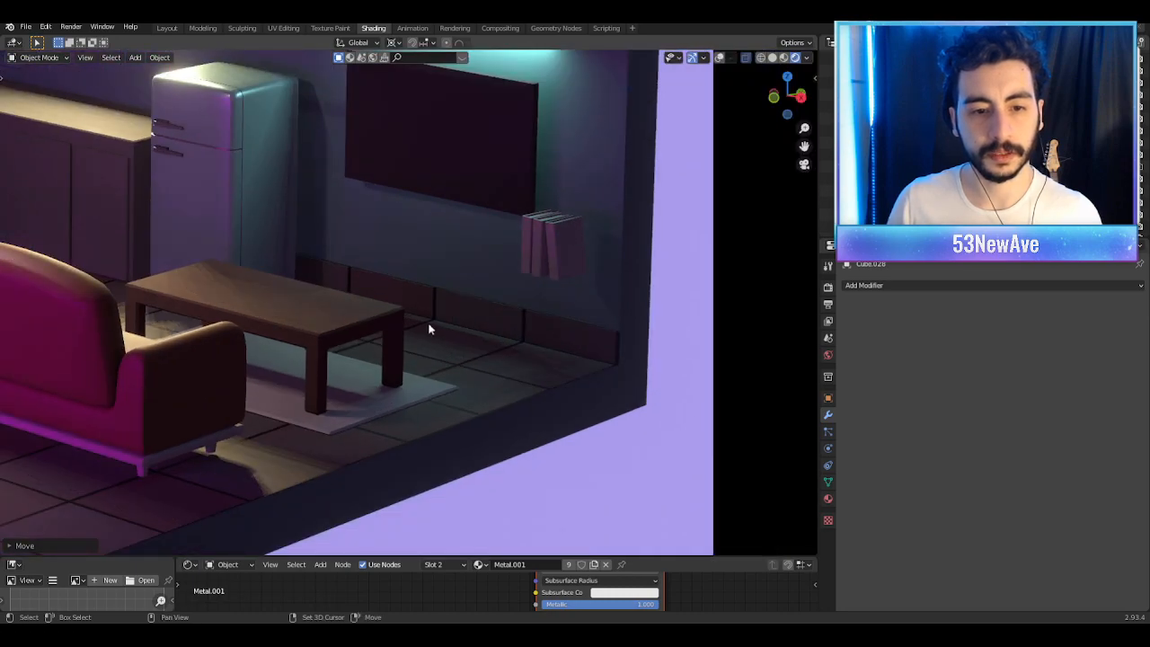
left_click(720, 57)
key("shift+a")
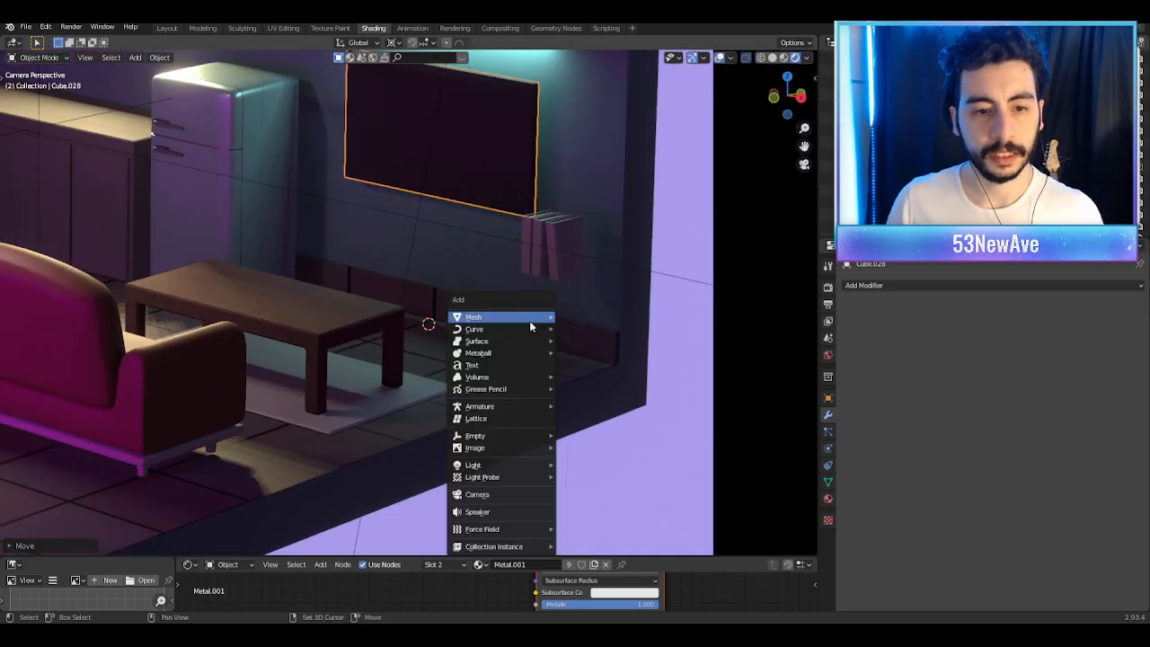
mouse_move(529, 321)
left_click(584, 329)
scroll(583, 327, "down", 3)
Step: Raise the cube's mesh along Z in Edit Mode so its base sits near the object's origin
key("Tab")
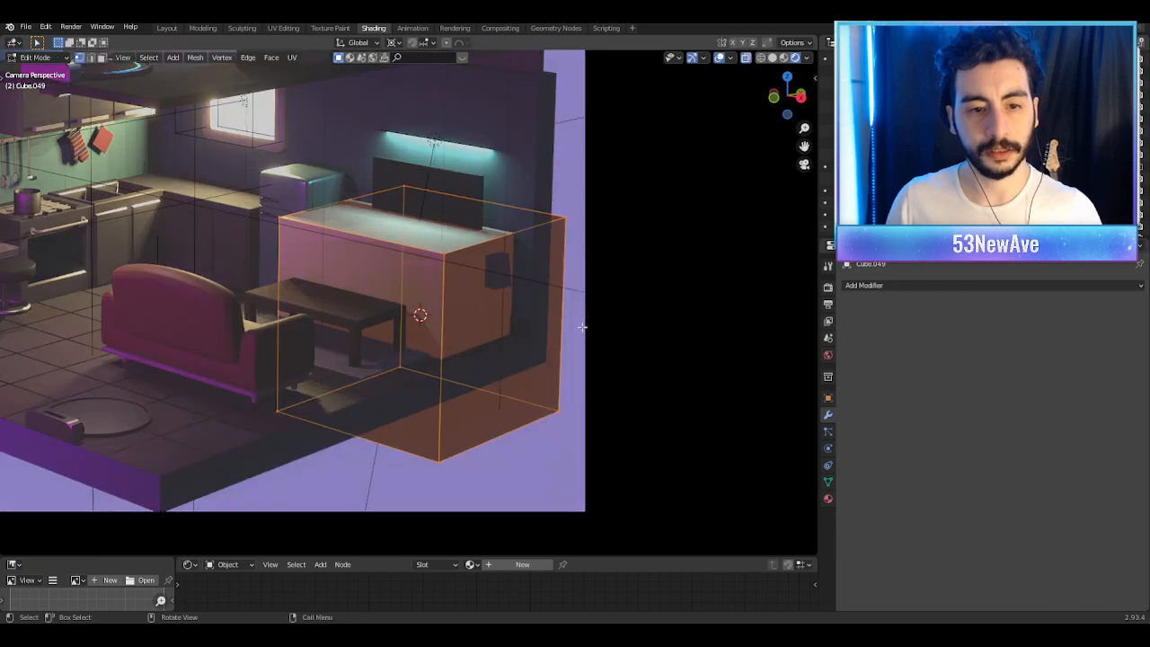
key("g")
key("z")
left_click(568, 240)
key("Tab")
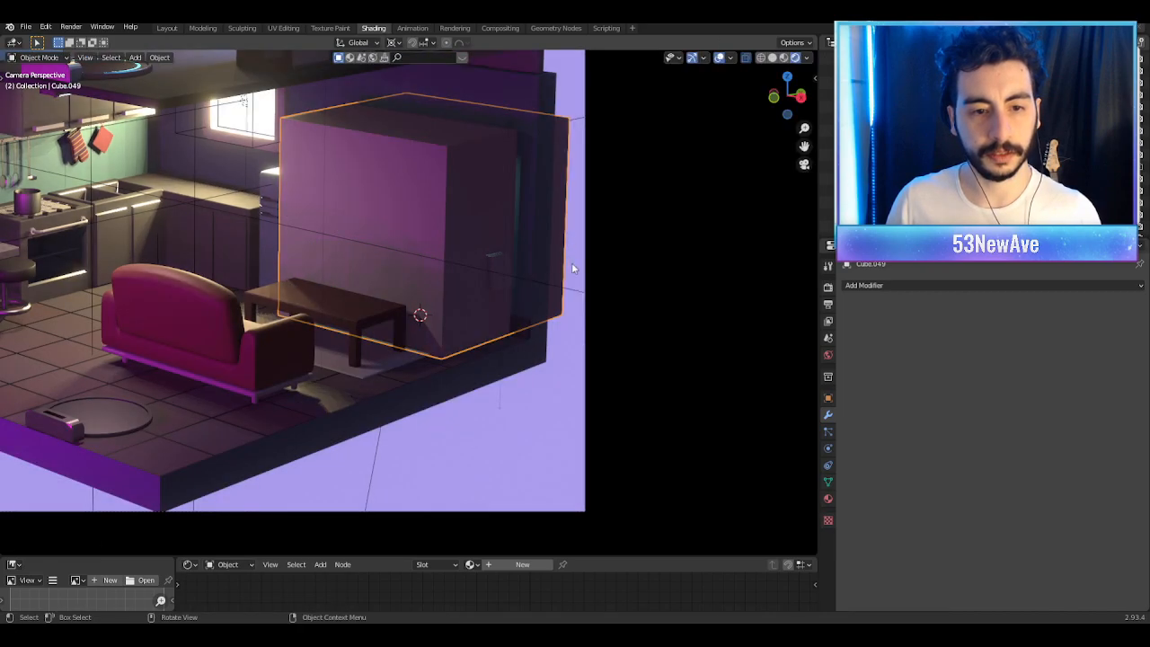
Step: Scale the new cube uniformly to about 0.23 on the floor below the TV
key("s")
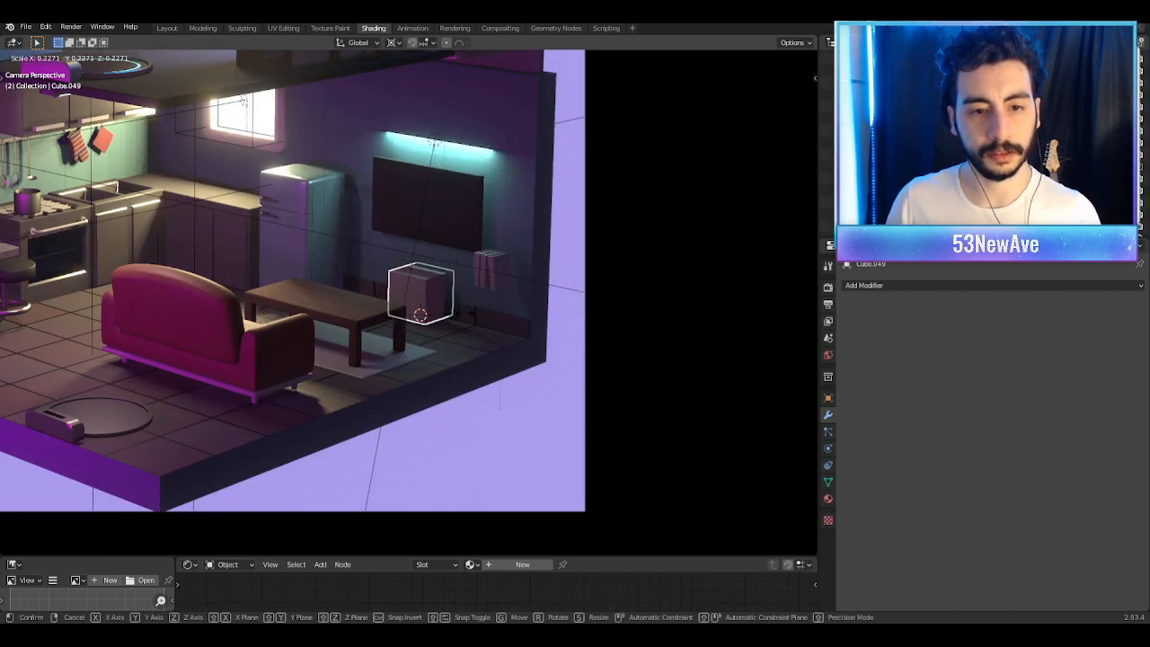
left_click(465, 314)
middle_click_drag(465, 316, 386, 279)
scroll(488, 375, "up", 2)
middle_click_drag(488, 374, 387, 318, "shift")
scroll(387, 319, "up", 3)
middle_click_drag(405, 363, 441, 391)
scroll(417, 365, "up", 3)
middle_click_drag(524, 398, 562, 396)
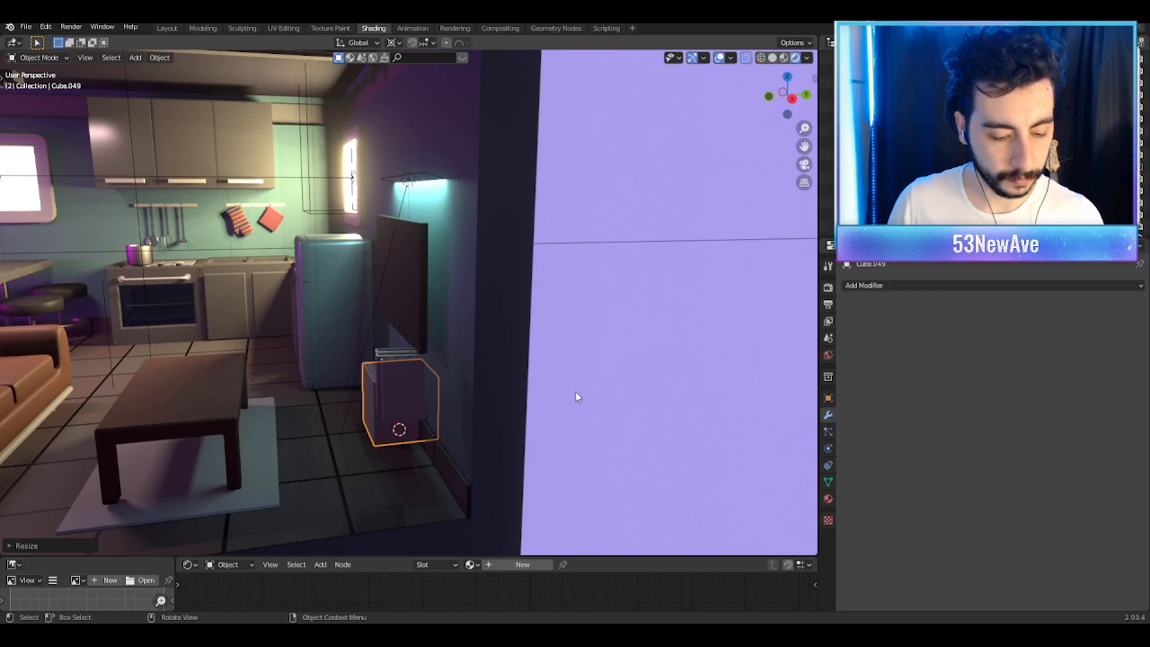
Step: Move the cube's mesh along Y in Edit Mode and widen it along X into a cabinet shape below the TV
key("s")
right_click(534, 392)
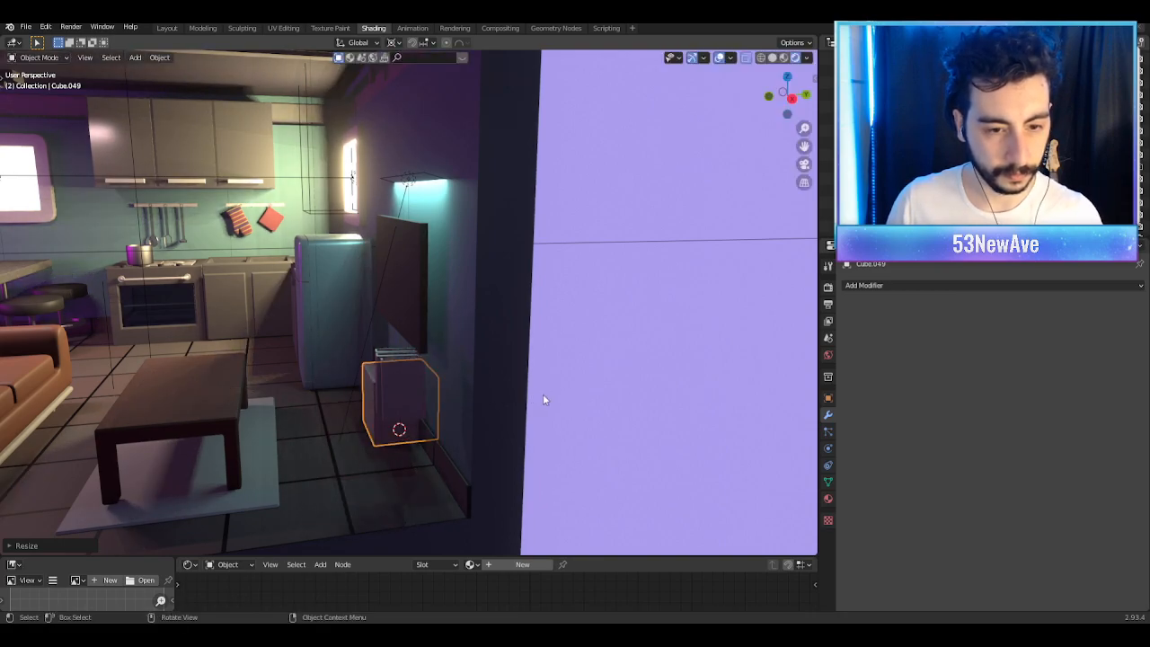
key("Tab")
key("g")
key("y")
left_click(522, 398)
middle_click_drag(521, 398, 506, 375)
key("s")
key("x")
left_click(651, 419)
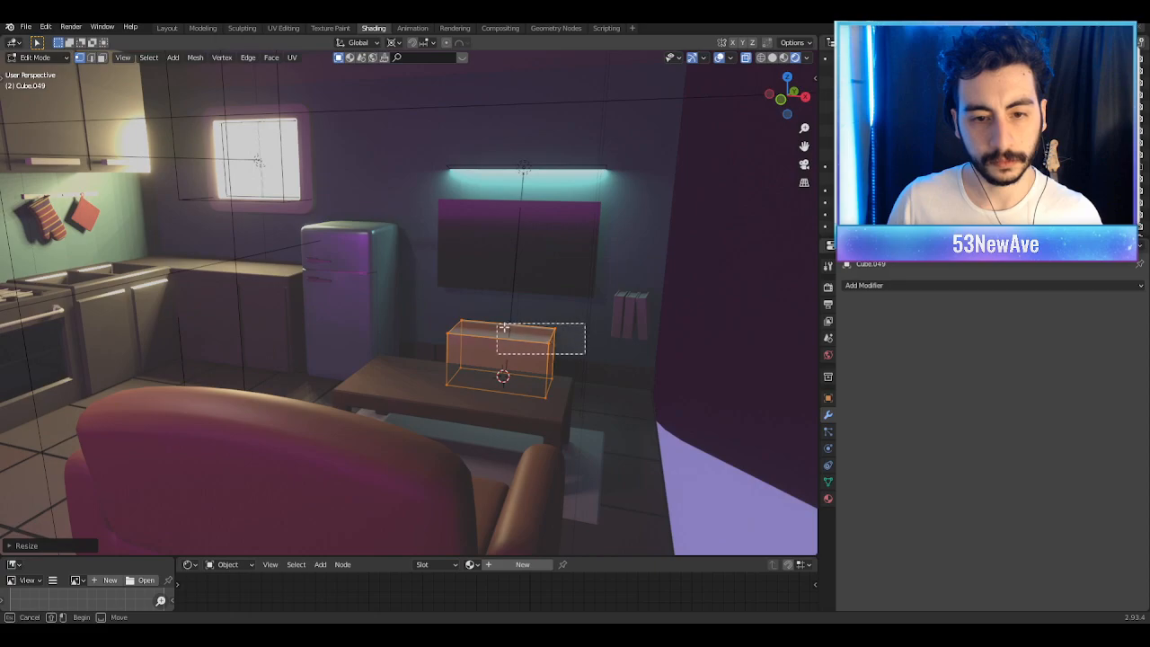
Step: Raise the cabinet's top face along Z to make the cabinet taller
key("g")
key("z")
key("z")
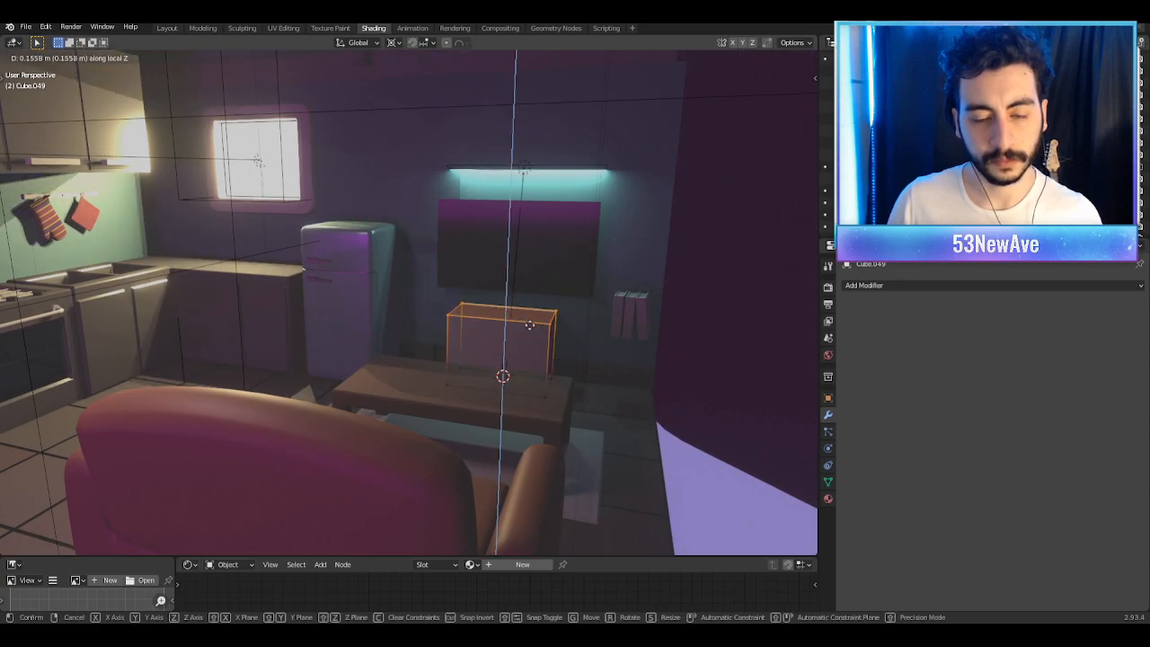
left_click(531, 296)
Step: Check the cabinet's proportions through the scene camera with overlays hidden, and save the scene
middle_click_drag(531, 295, 517, 325)
scroll(516, 326, "down", 4)
key("KP_0")
left_click(719, 58)
scroll(486, 308, "up", 4)
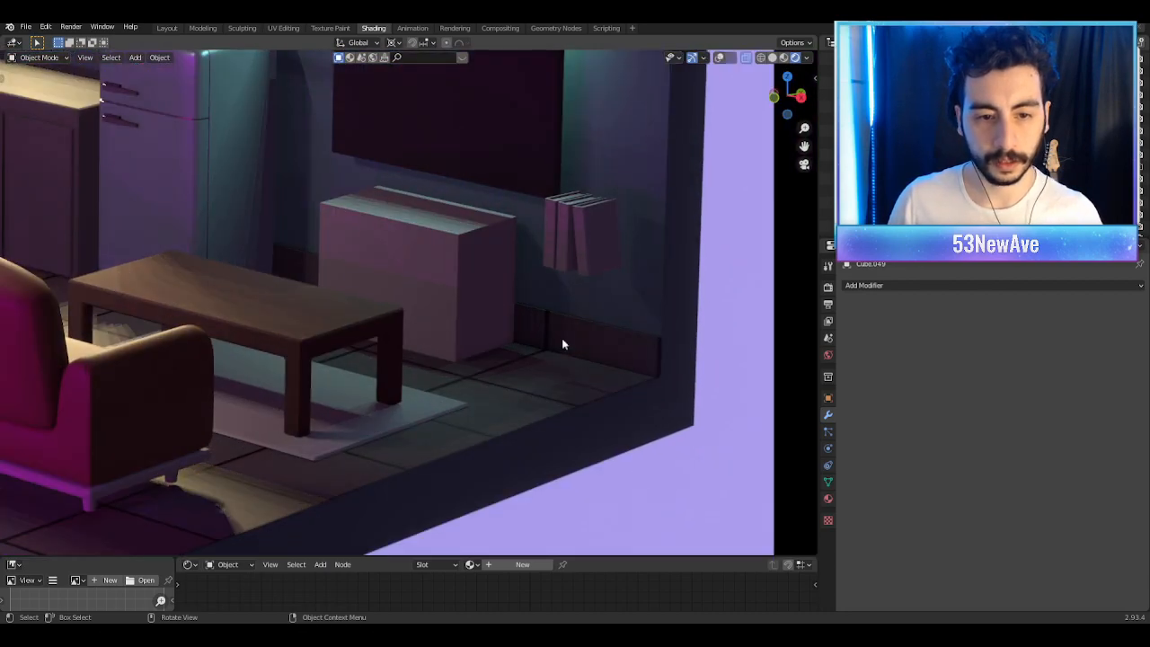
scroll(557, 340, "down", 2)
scroll(578, 396, "down", 4)
key("ctrl+s")
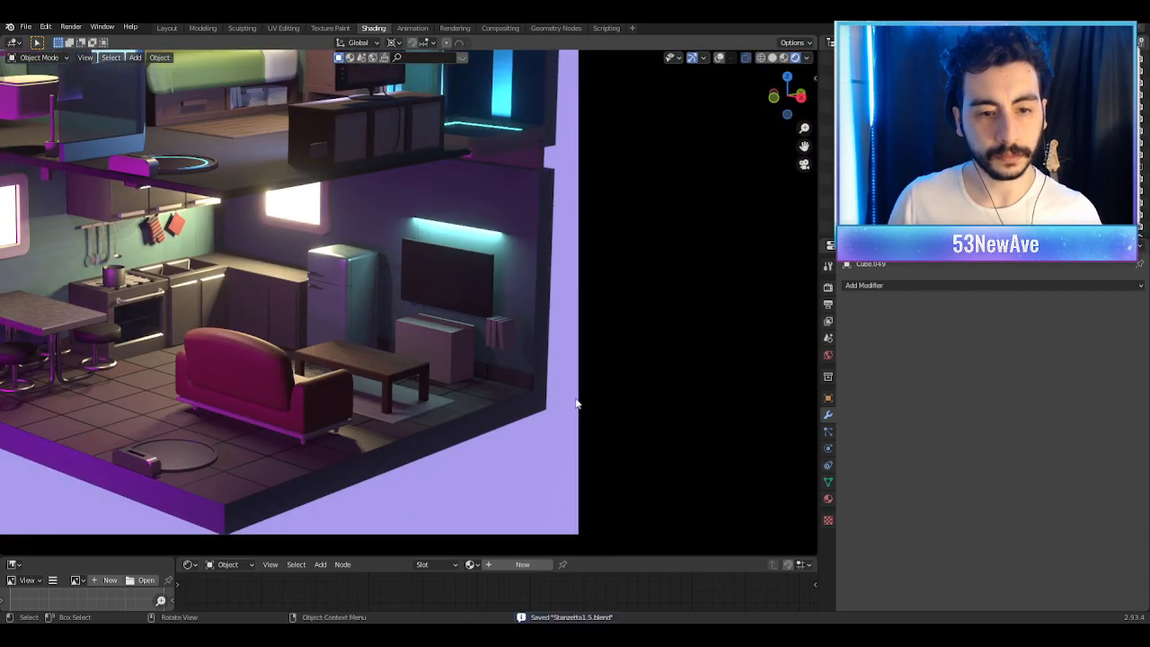
Step: Turn overlays back on and add a horizontal loop cut around the cabinet, slid about a third of the way up from its middle
scroll(578, 396, "up", 5)
left_click(722, 58)
scroll(530, 296, "up", 4)
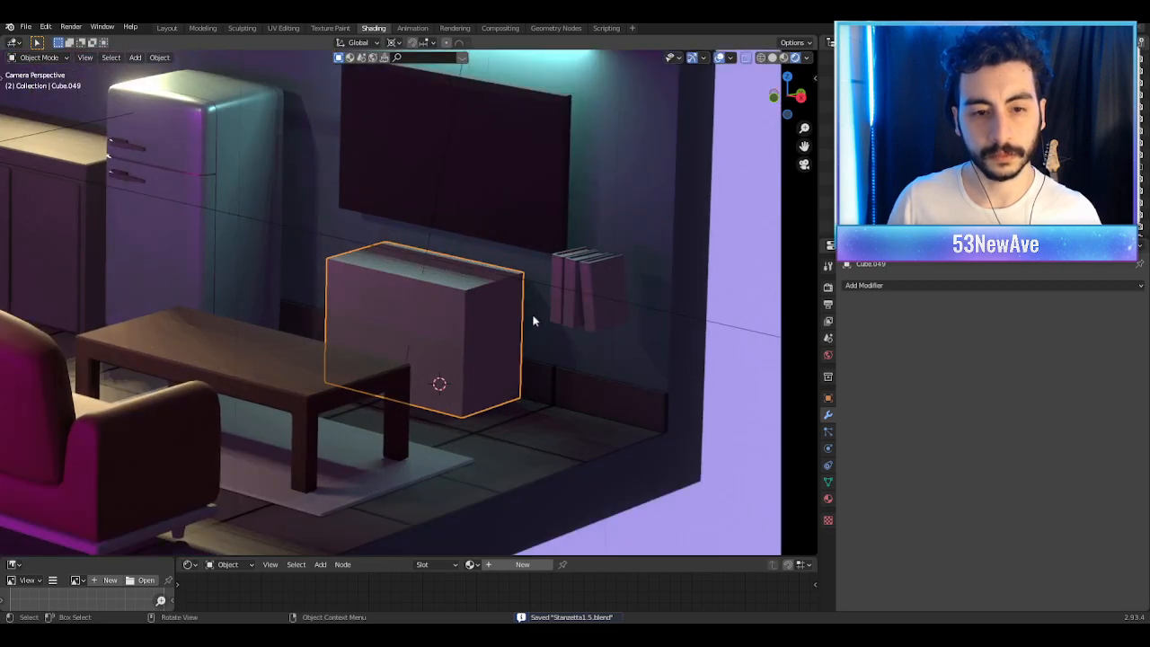
key("Tab")
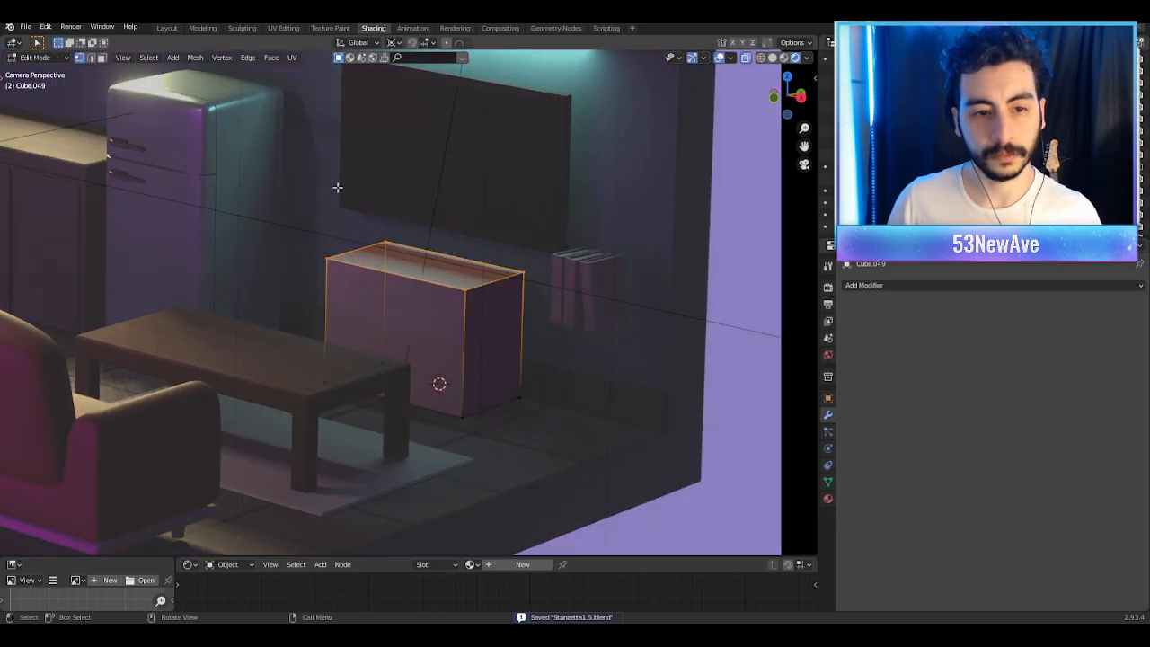
left_click(102, 57)
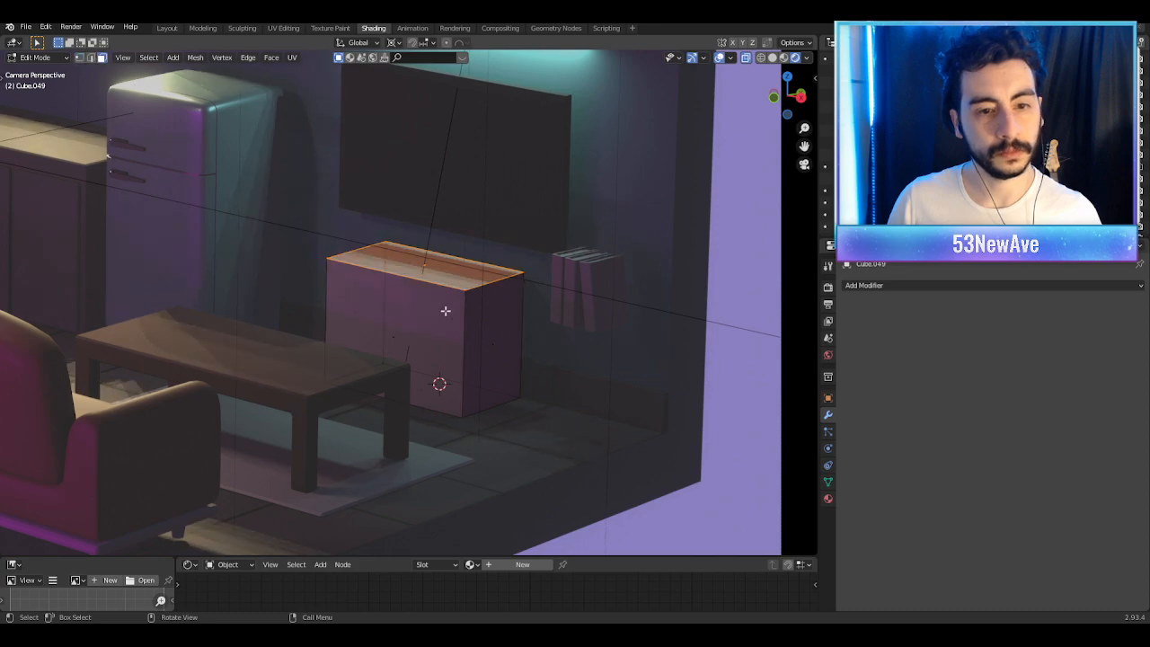
left_click(409, 345)
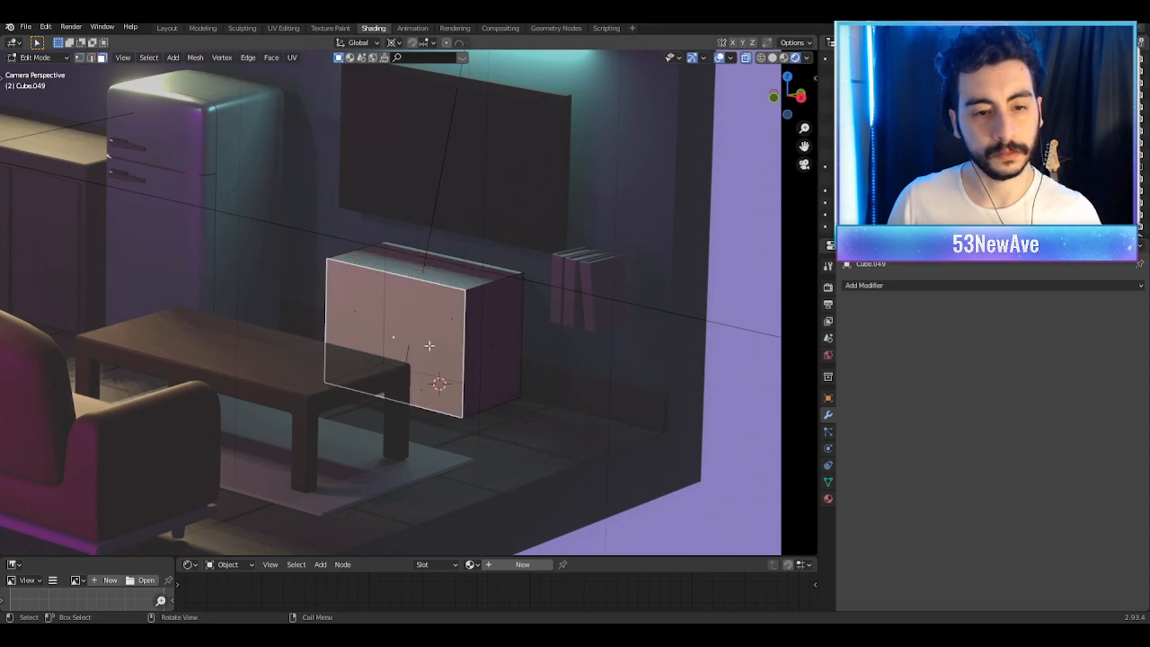
key("ctrl+r")
left_click(521, 336)
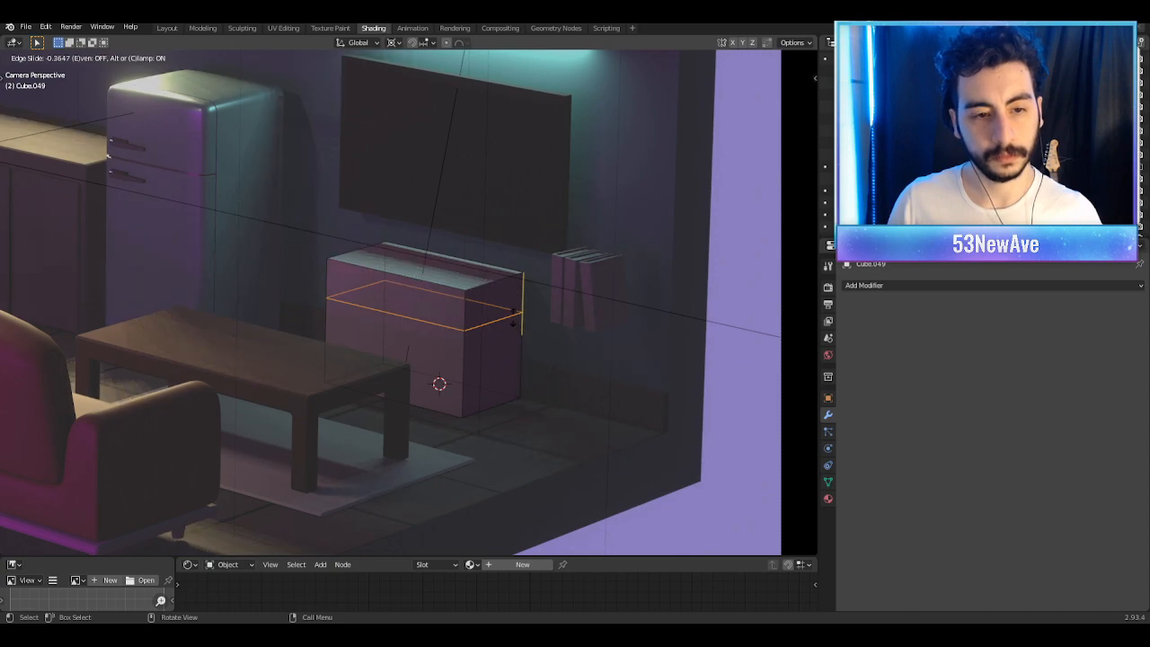
left_click(515, 317)
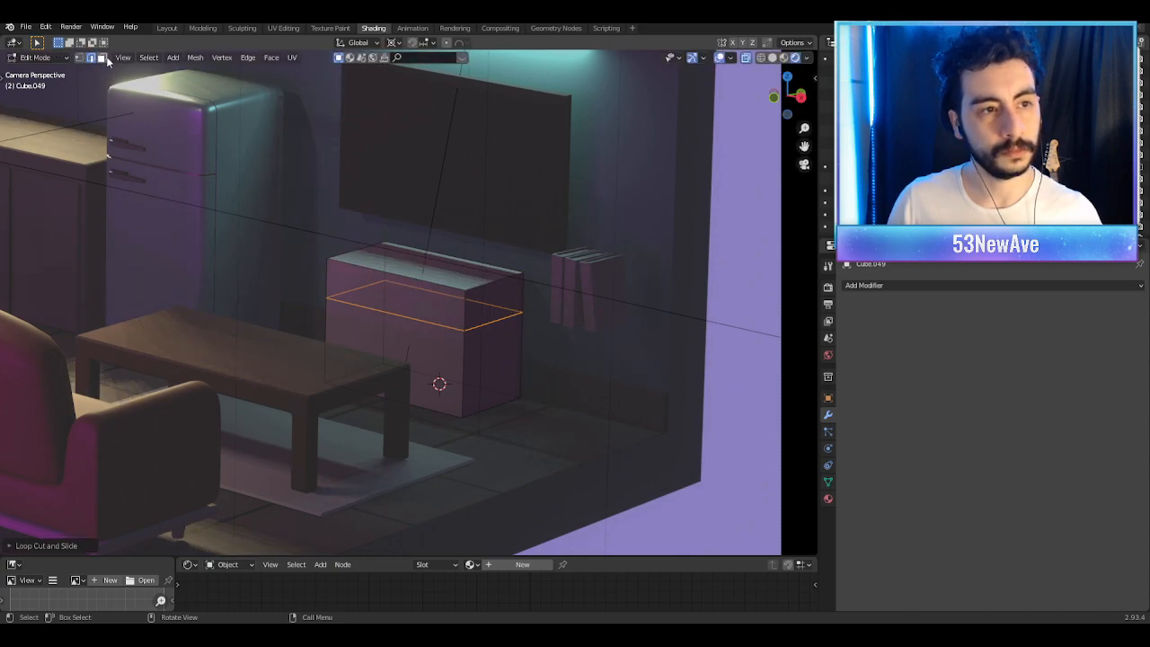
Step: Cut a vertical loop across the middle of the cabinet and bevel it about 1.62 m wide into two loops near the ends
key("alt+a")
key("ctrl+r")
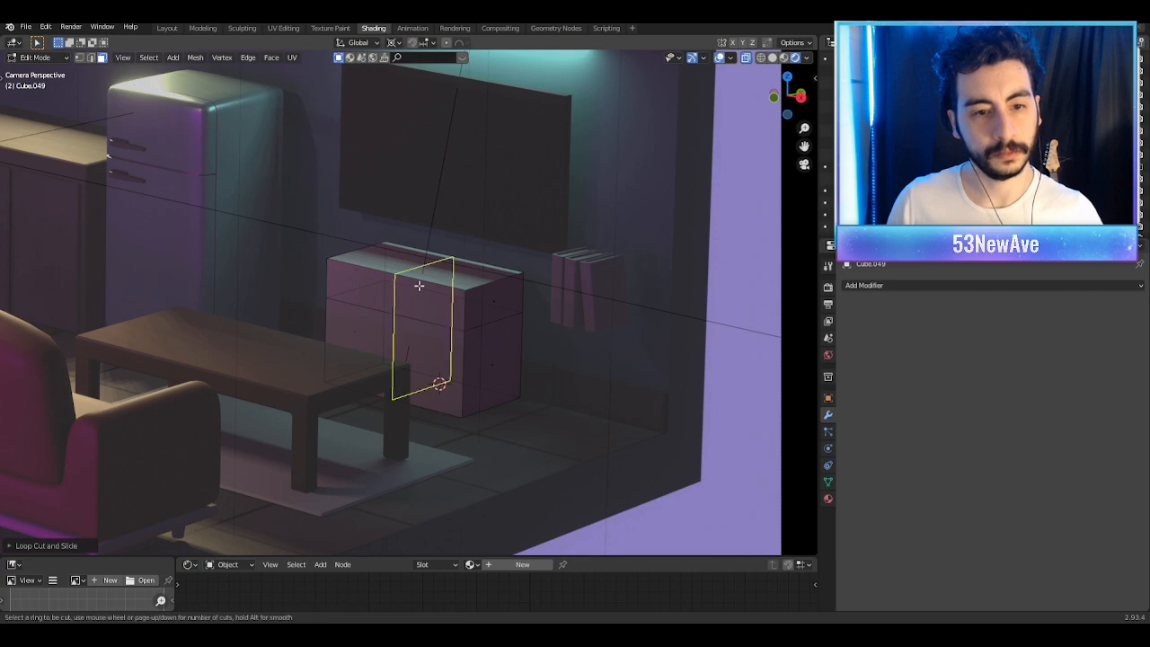
left_click(419, 285)
right_click(418, 285)
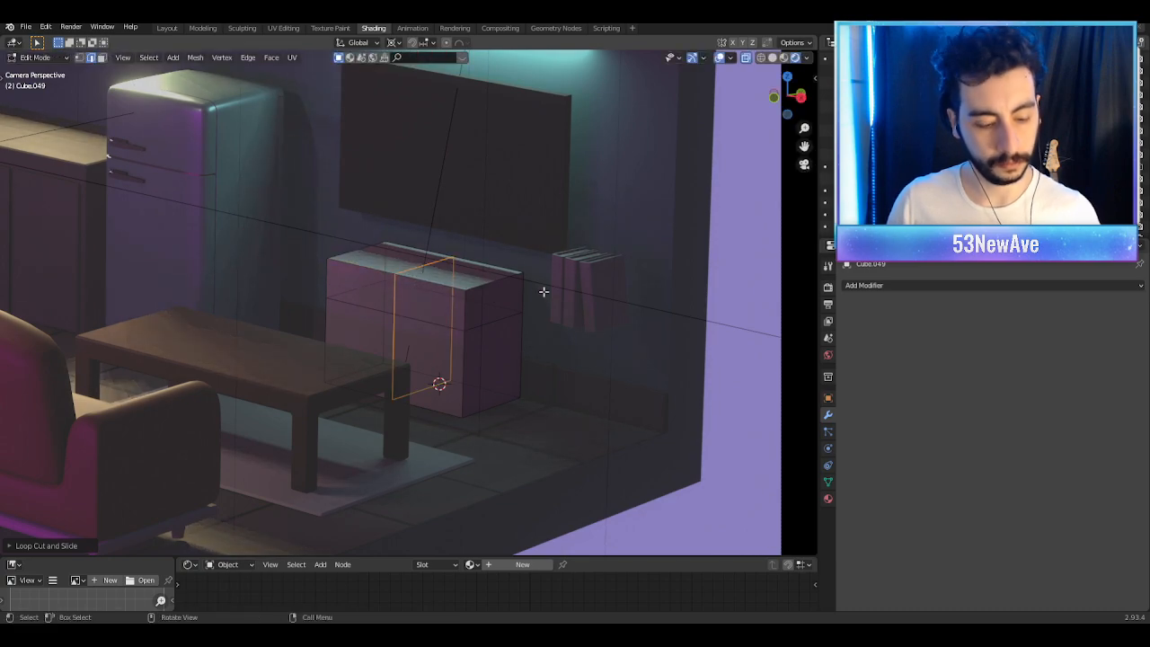
key("ctrl+b")
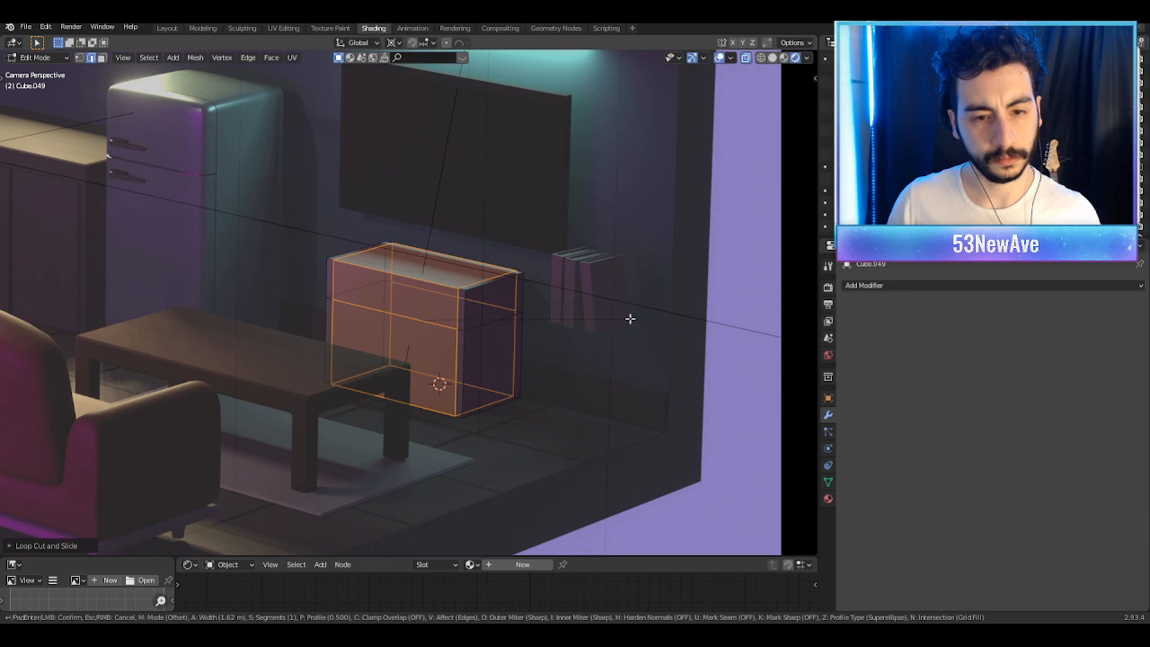
left_click(493, 281)
Step: Add two evenly spaced vertical loop cuts running along the cabinet's length
key("ctrl+r")
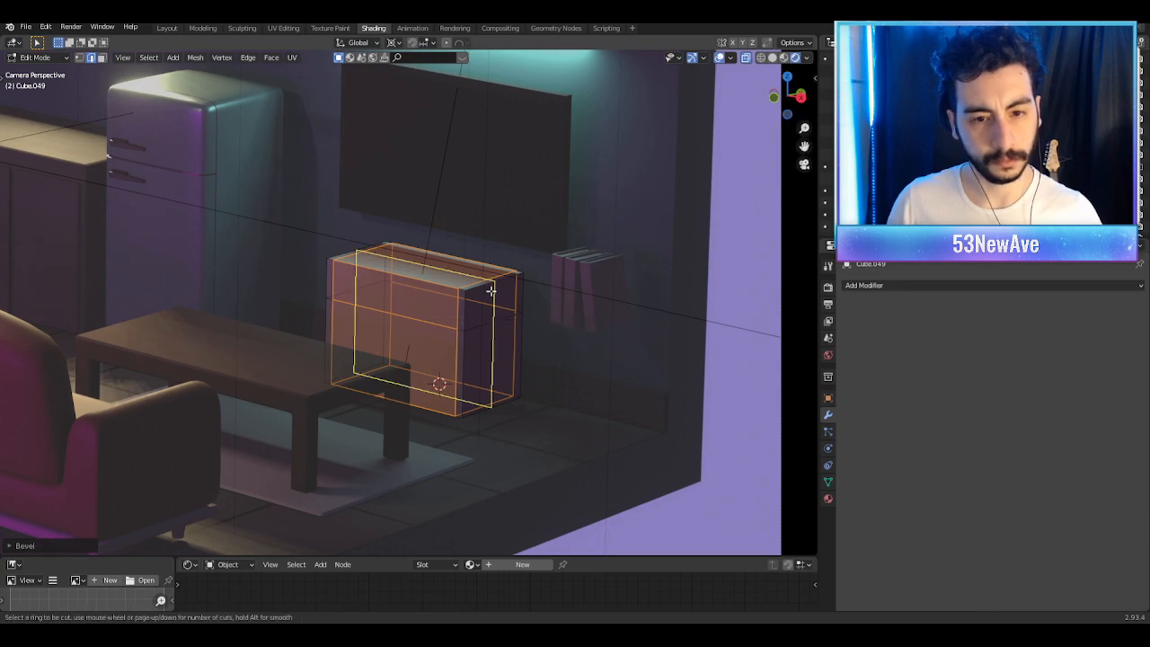
left_click(491, 290)
right_click(491, 289)
key("s")
key("y")
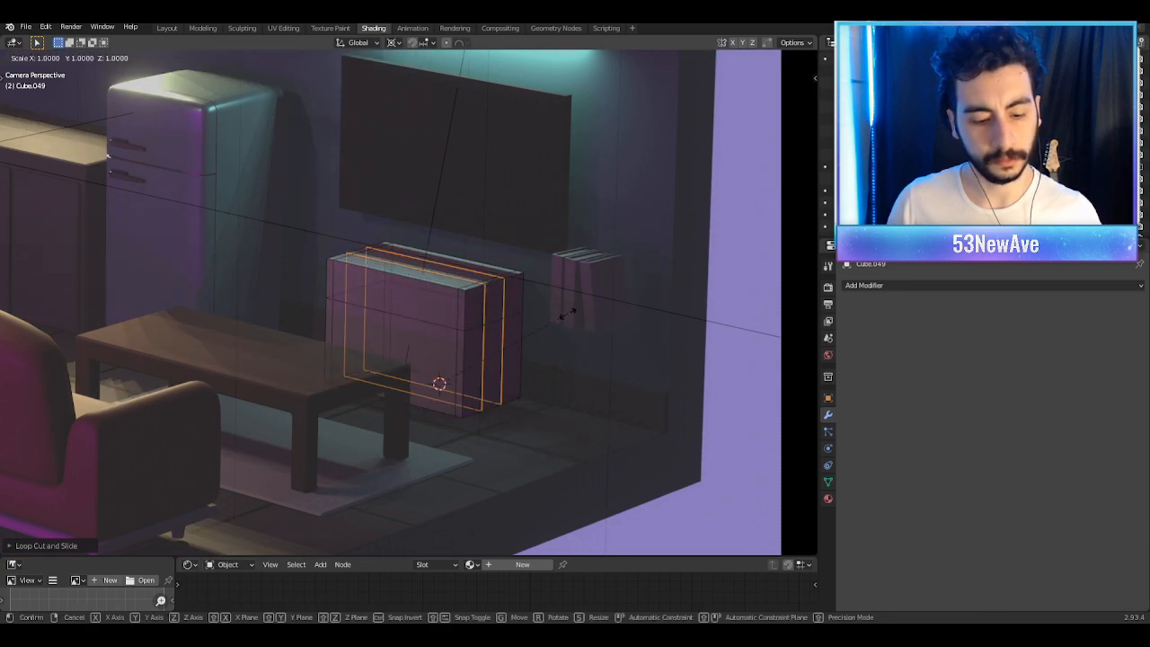
right_click(629, 313)
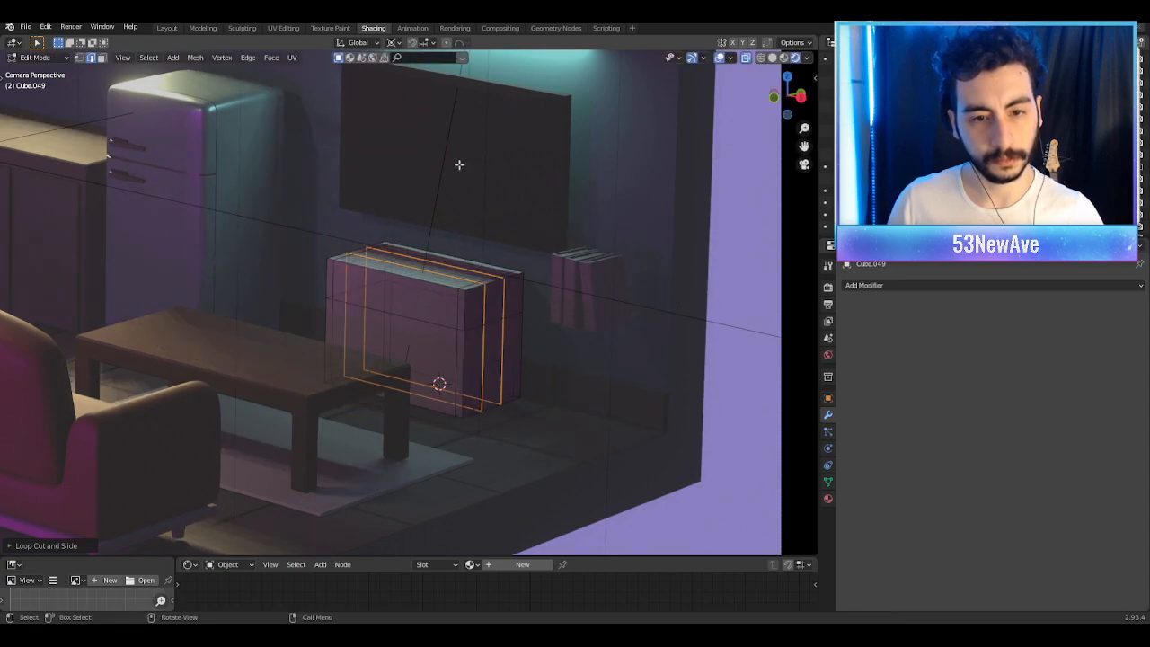
Step: Set the transform pivot to Median Point and scale the two lengthwise loops apart along Y, close to the front and back edges
left_click(392, 43)
left_click(422, 95)
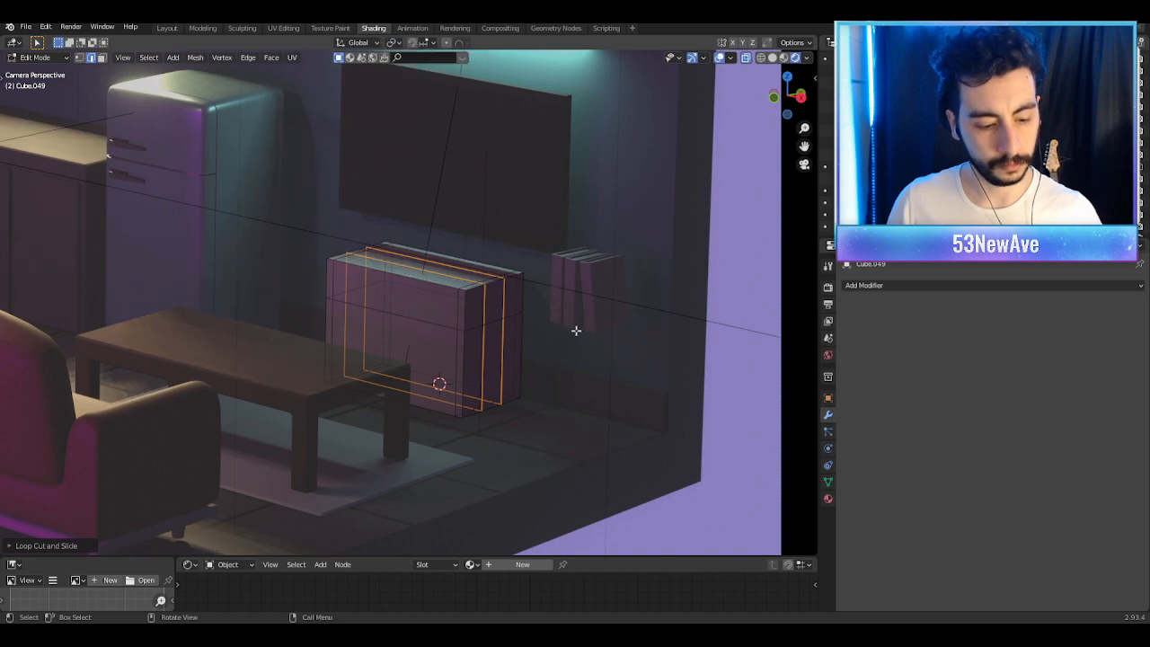
key("s")
key("y")
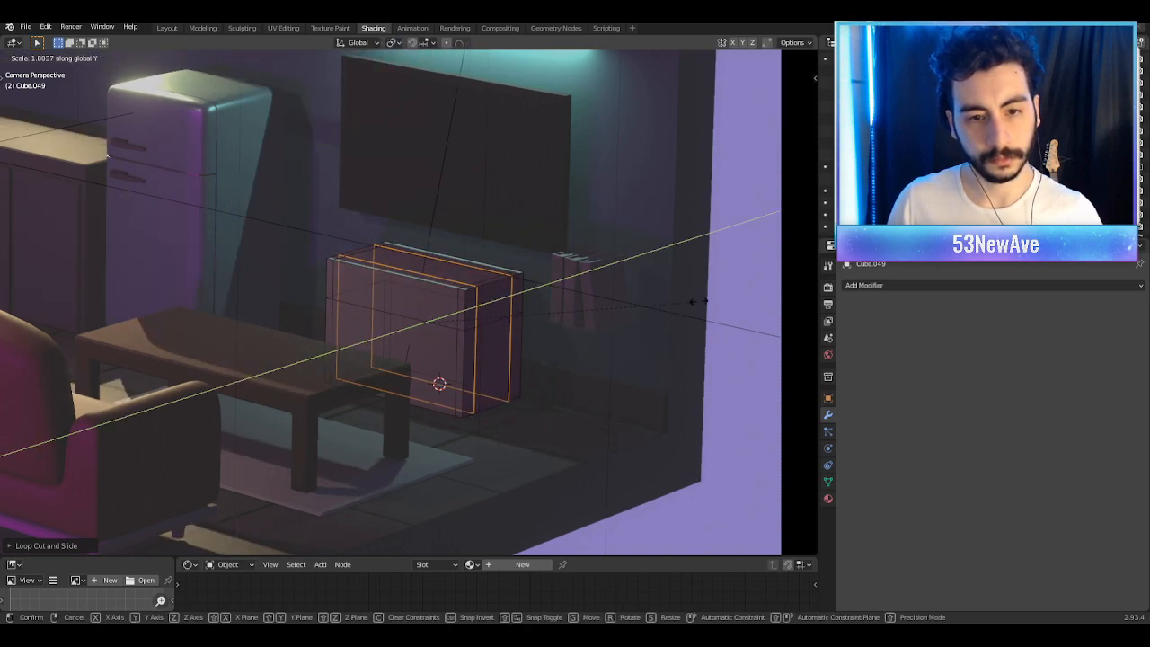
left_click(771, 286)
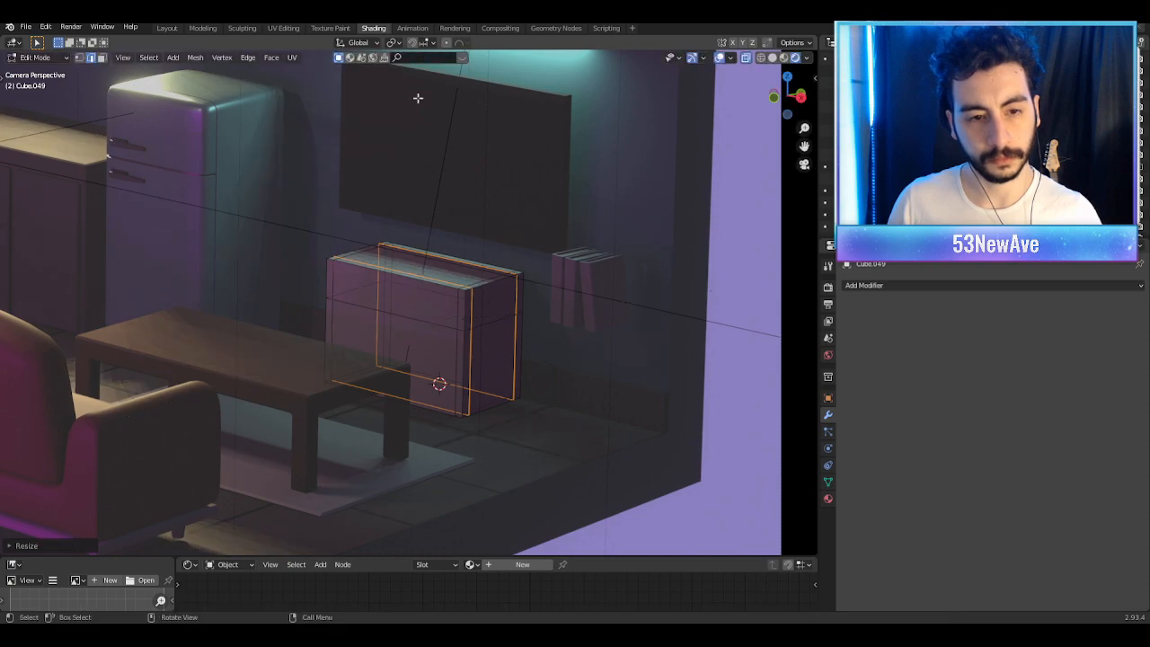
Step: Delete the cabinet's lower end faces, lower back face and the bottom panels between the corner legs
left_click(101, 58)
scroll(445, 350, "up", 3)
scroll(446, 350, "up", 2)
left_click(354, 342)
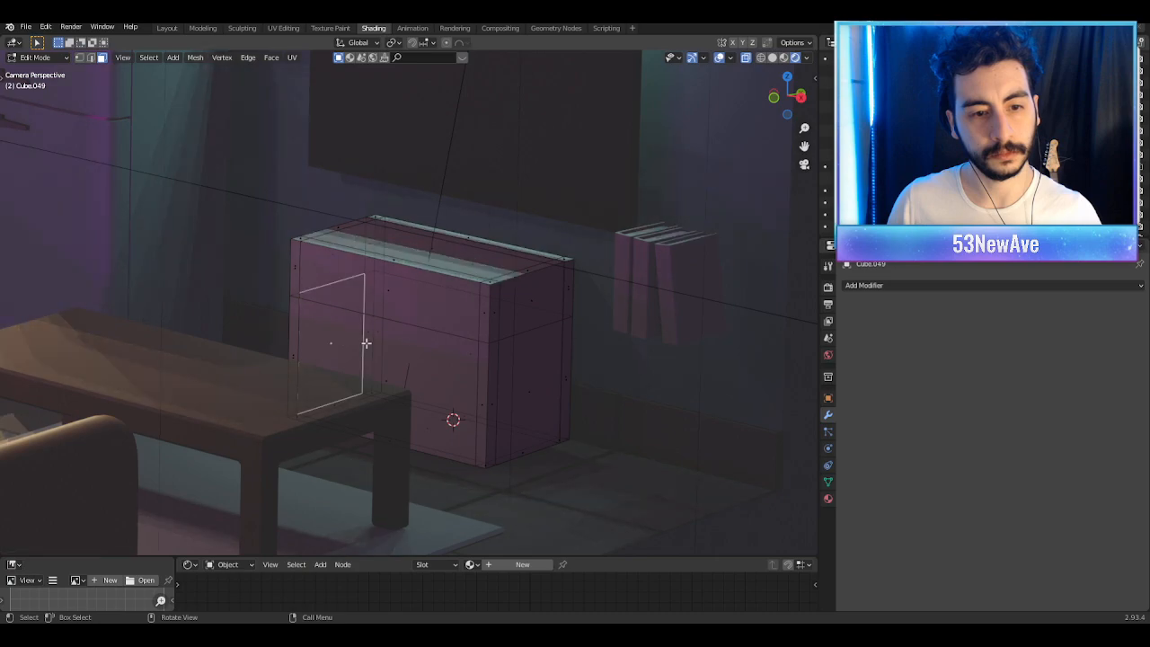
left_click(454, 360, "shift")
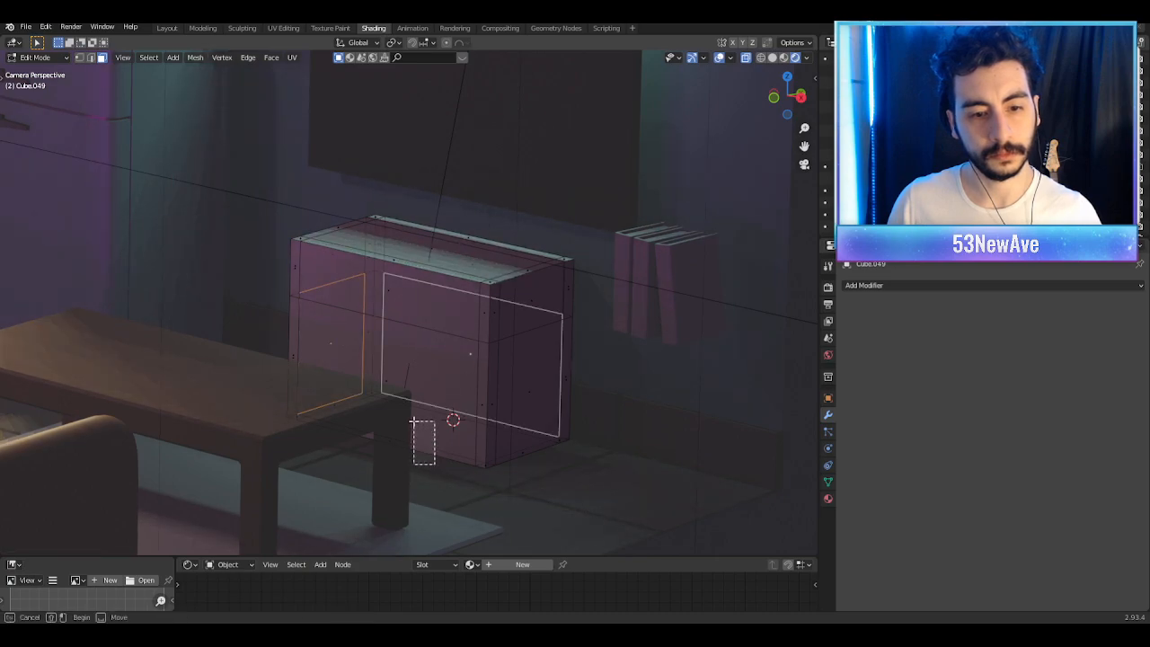
left_click(431, 426, "shift")
left_click(535, 415, "shift")
key("e")
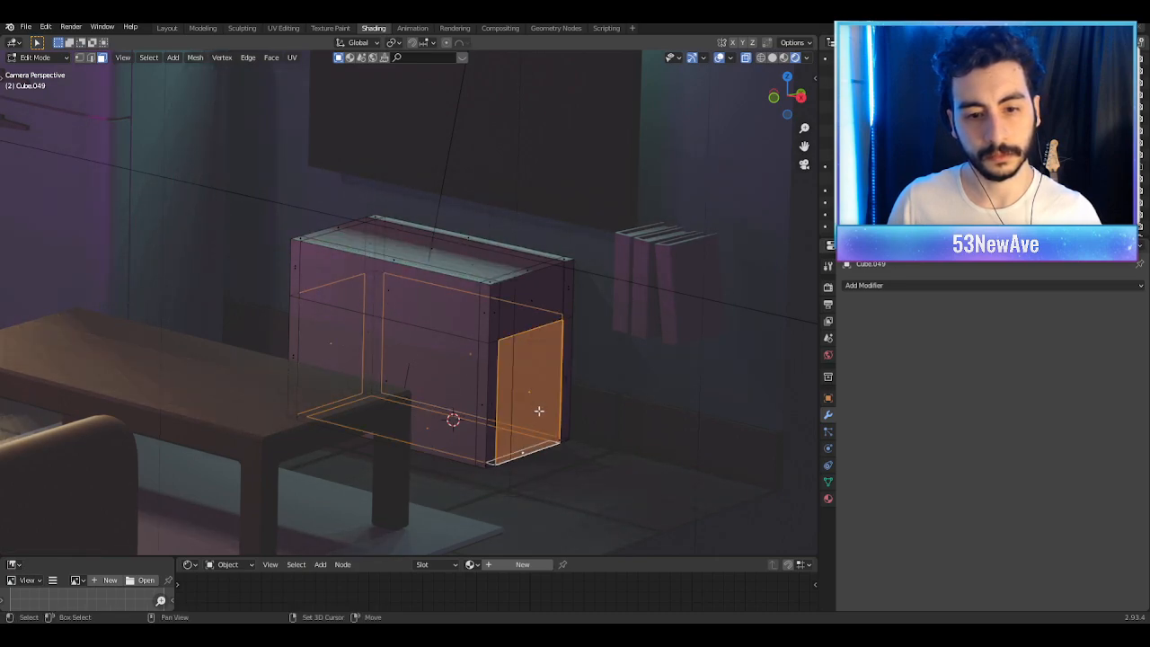
key("Escape")
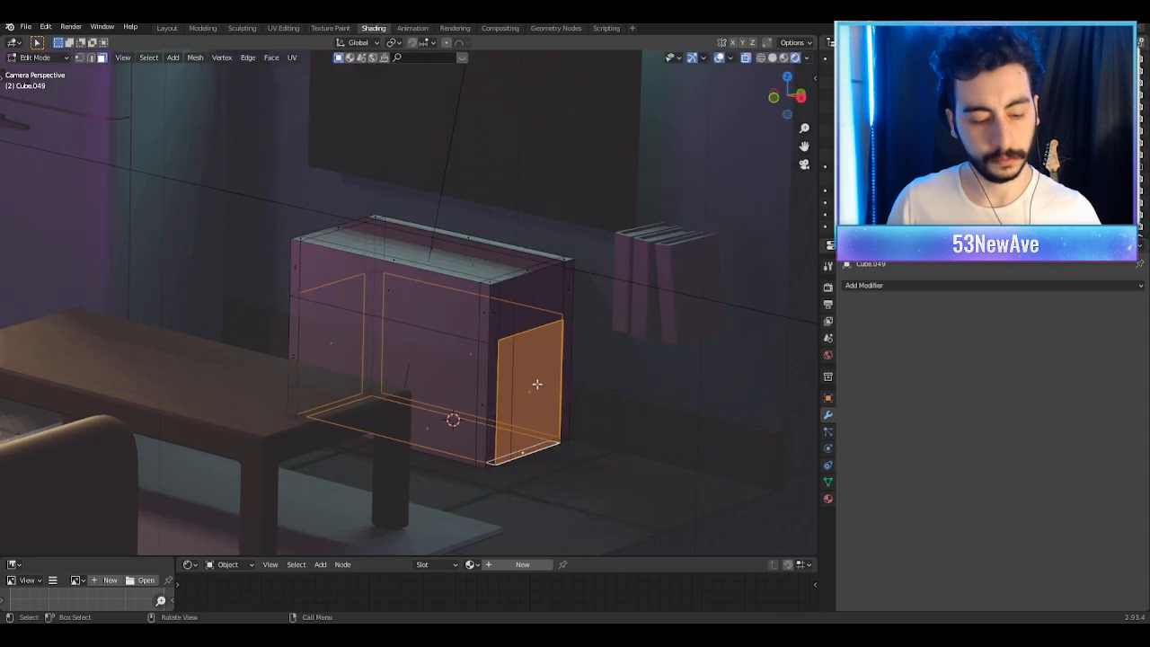
key("x")
left_click(514, 423)
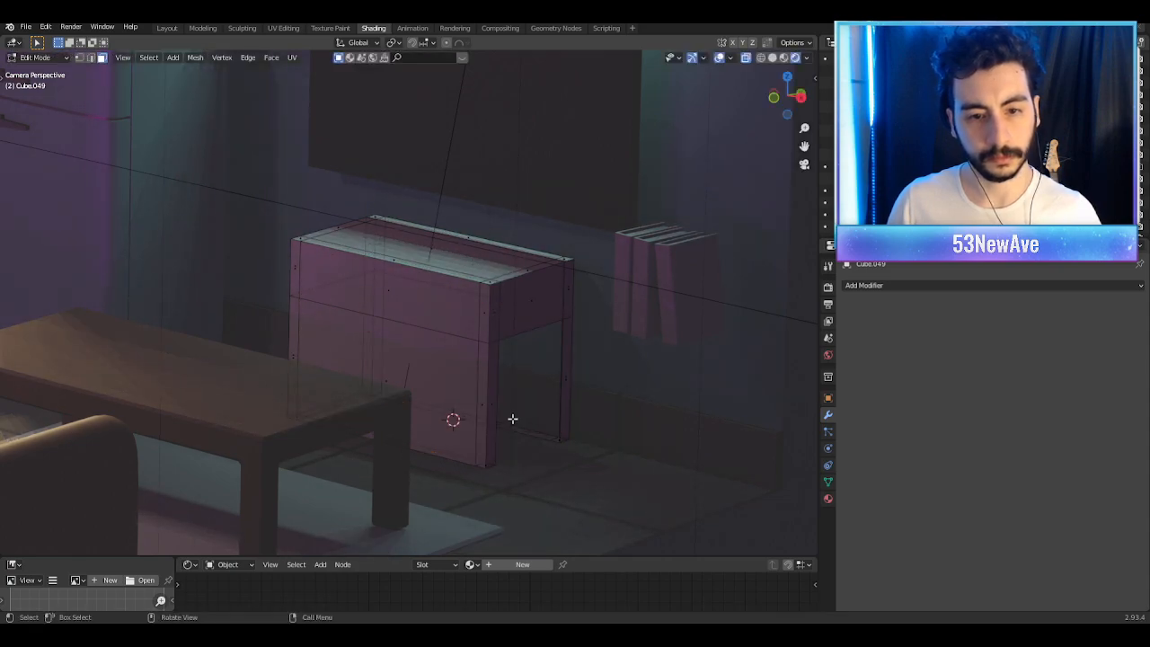
Step: Delete the leftover front and back bottom strips and the lower front face to leave four corner legs
left_click(404, 396)
left_click_drag(487, 363, 417, 460)
left_click(386, 435, "shift")
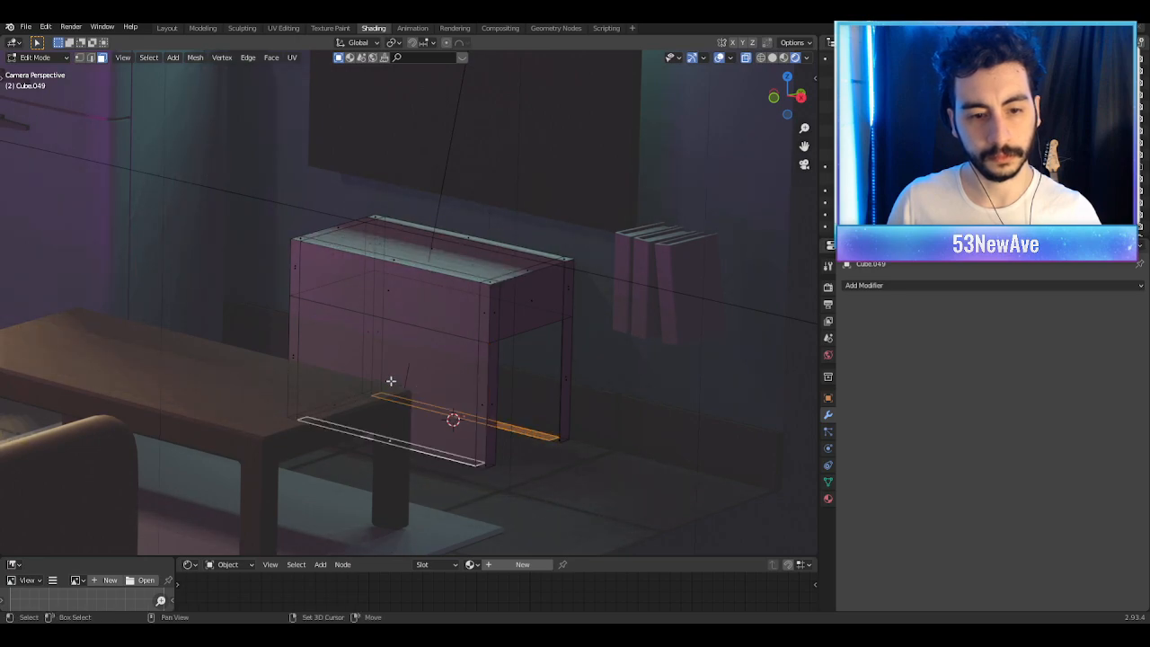
key("x")
left_click(391, 381)
left_click(346, 396)
key("x")
left_click(327, 423)
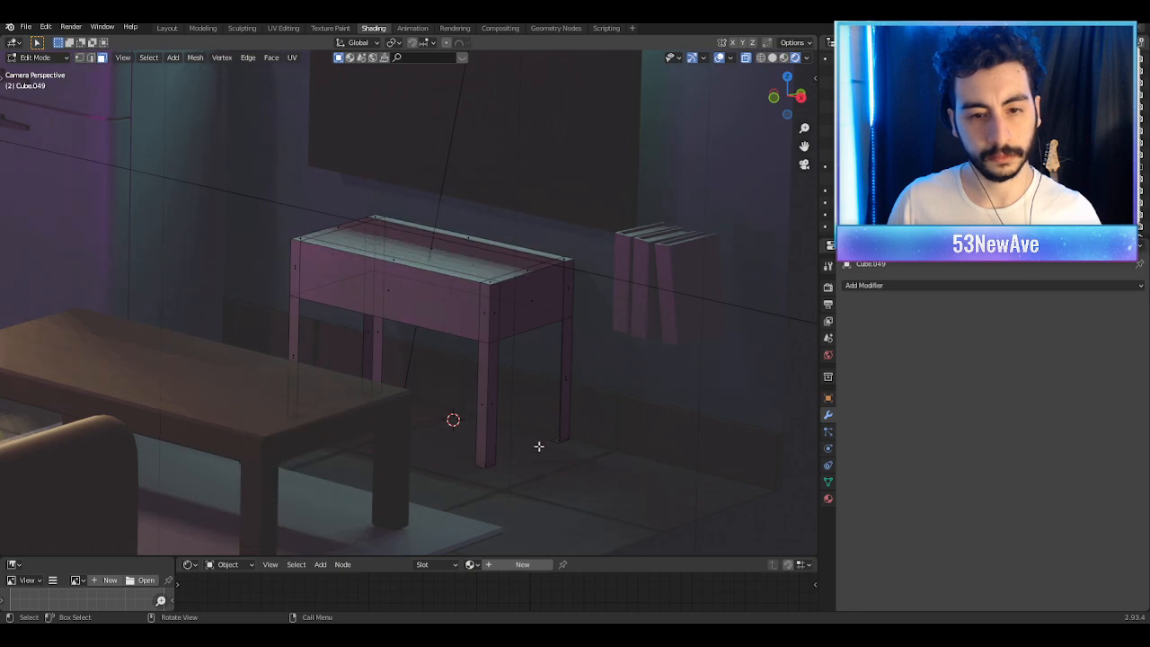
Step: Examine the four-legged cabinet through the camera and up close, checking the legs and the open underside
key("Tab")
scroll(540, 441, "up", 3)
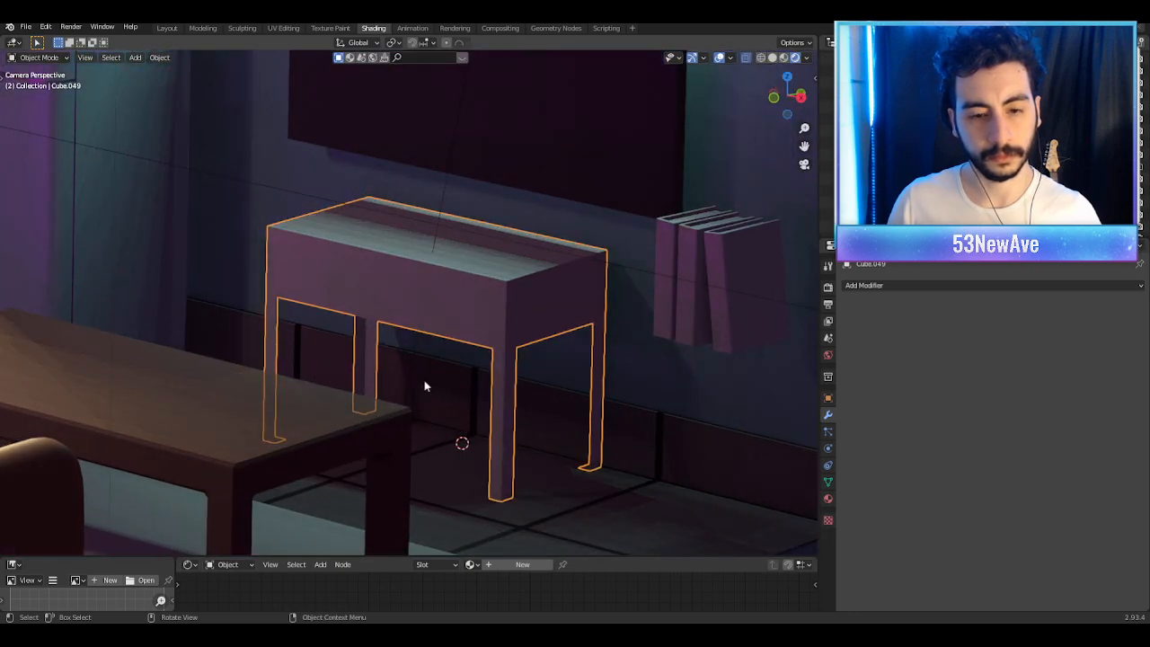
scroll(505, 391, "down", 4)
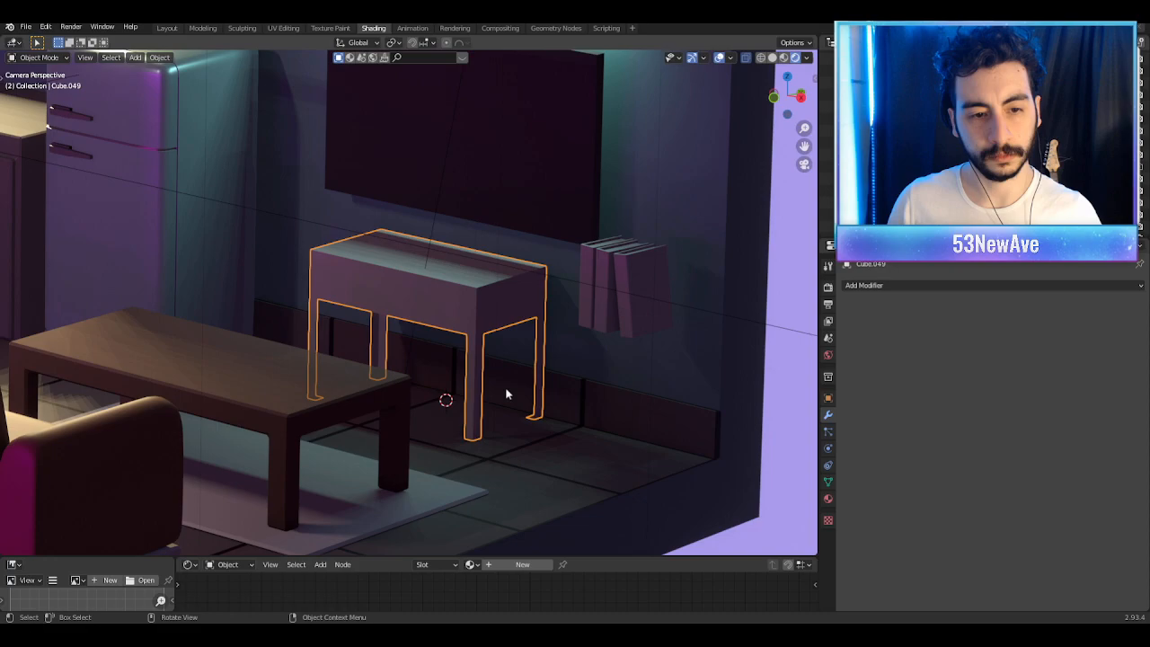
key("KP_0")
key("KP_Decimal")
scroll(389, 320, "up", 4)
mouse_move(389, 319)
middle_mouse_down()
mouse_move(398, 352)
mouse_move(392, 326)
middle_mouse_up()
key("Tab")
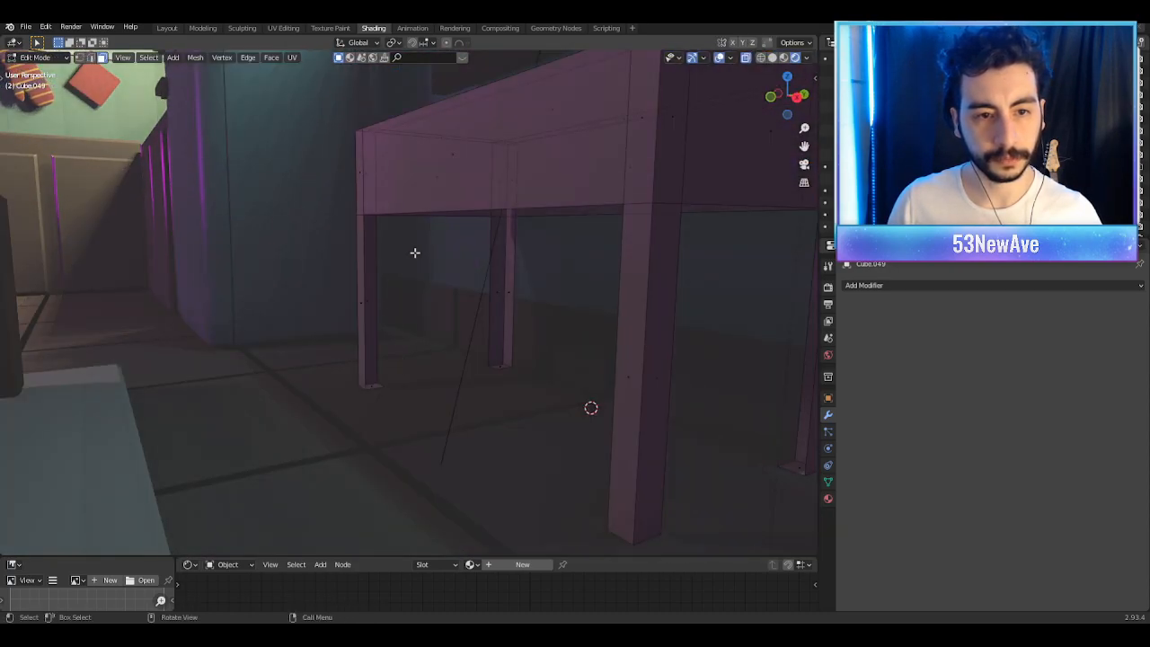
middle_click_drag(398, 232, 390, 229)
scroll(391, 236, "down", 3)
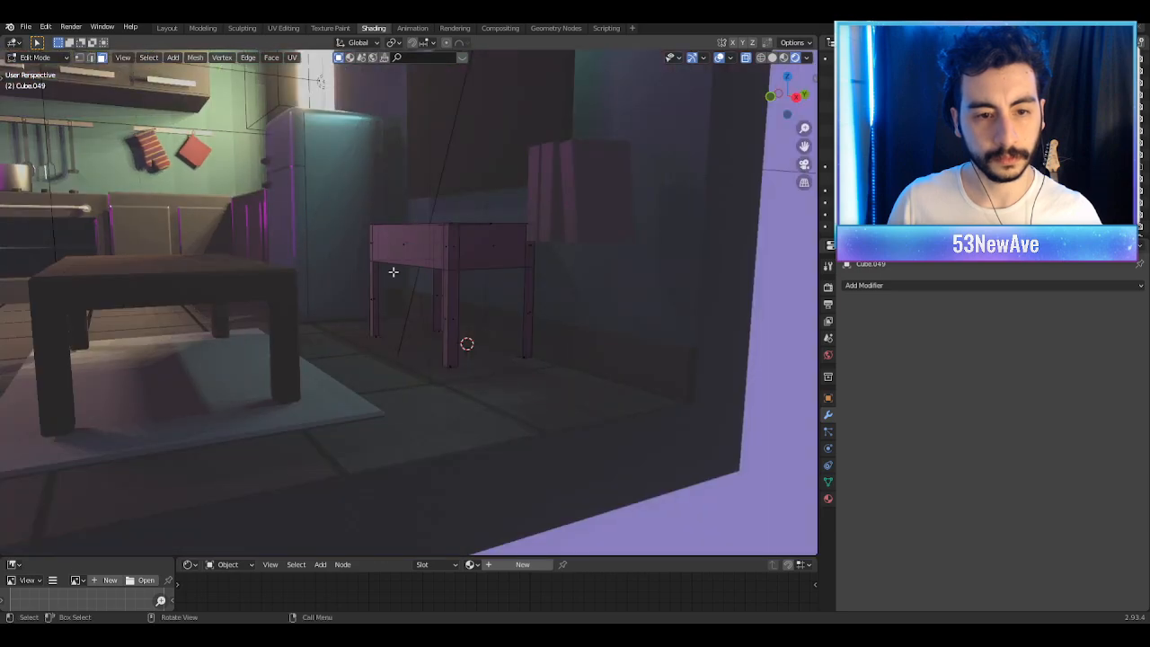
Step: Delete the faces of all four legs, keeping only the upper box as a floating unit below the TV
left_click_drag(342, 292, 563, 398)
key("x")
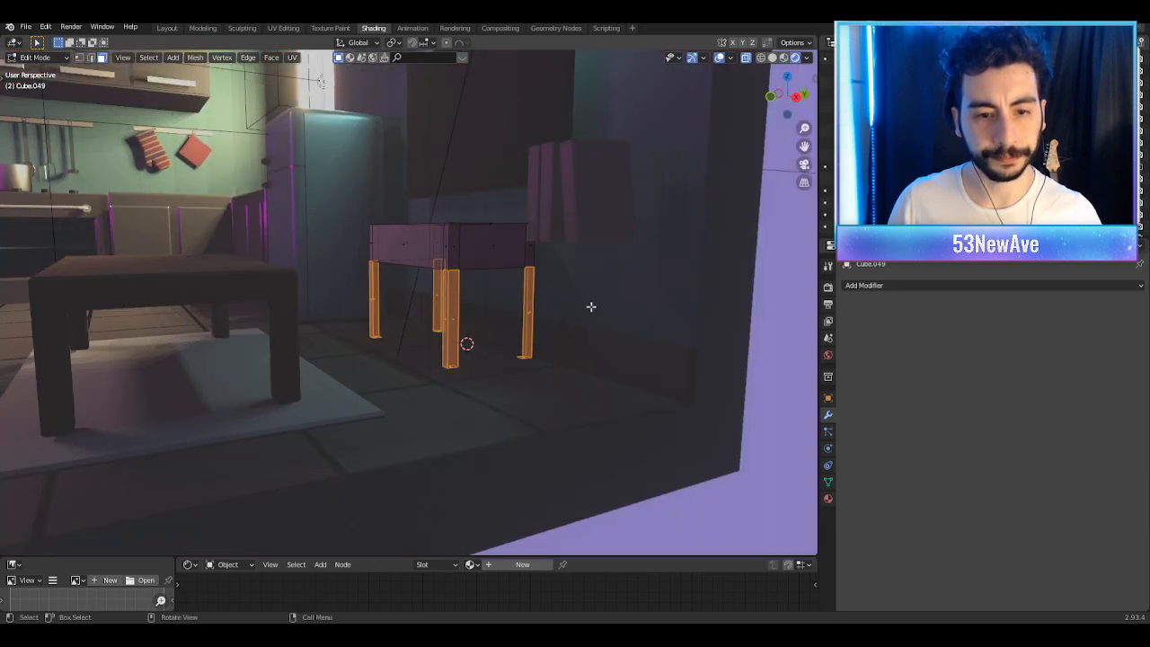
key("x")
left_click(531, 312)
key("ctrl+z")
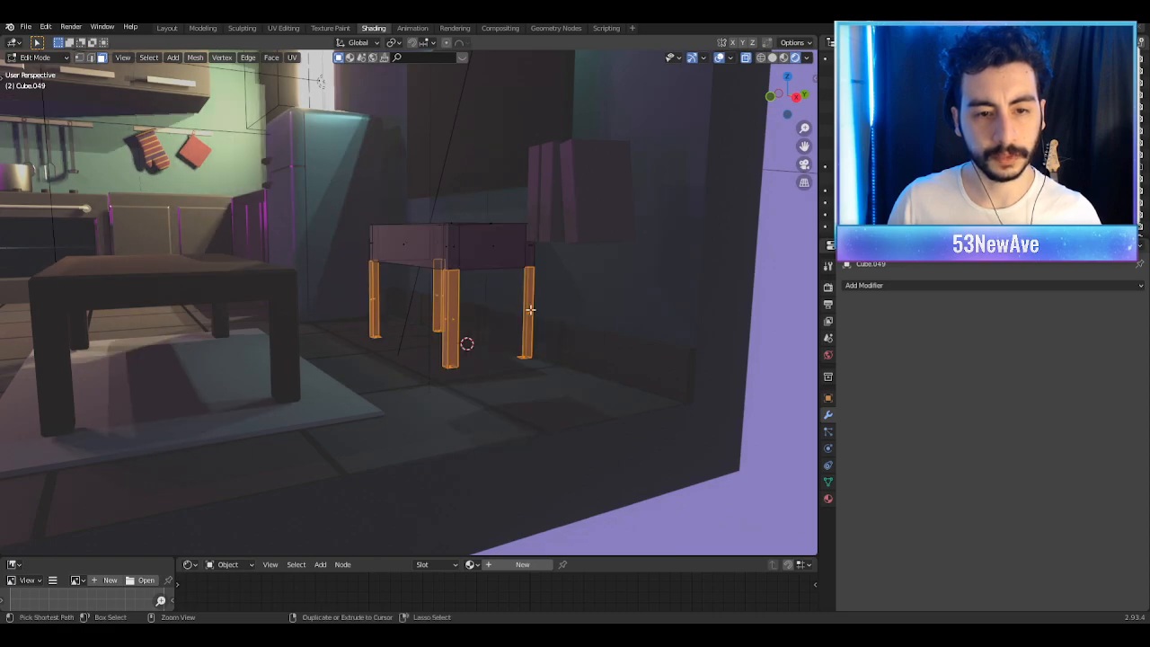
key("x")
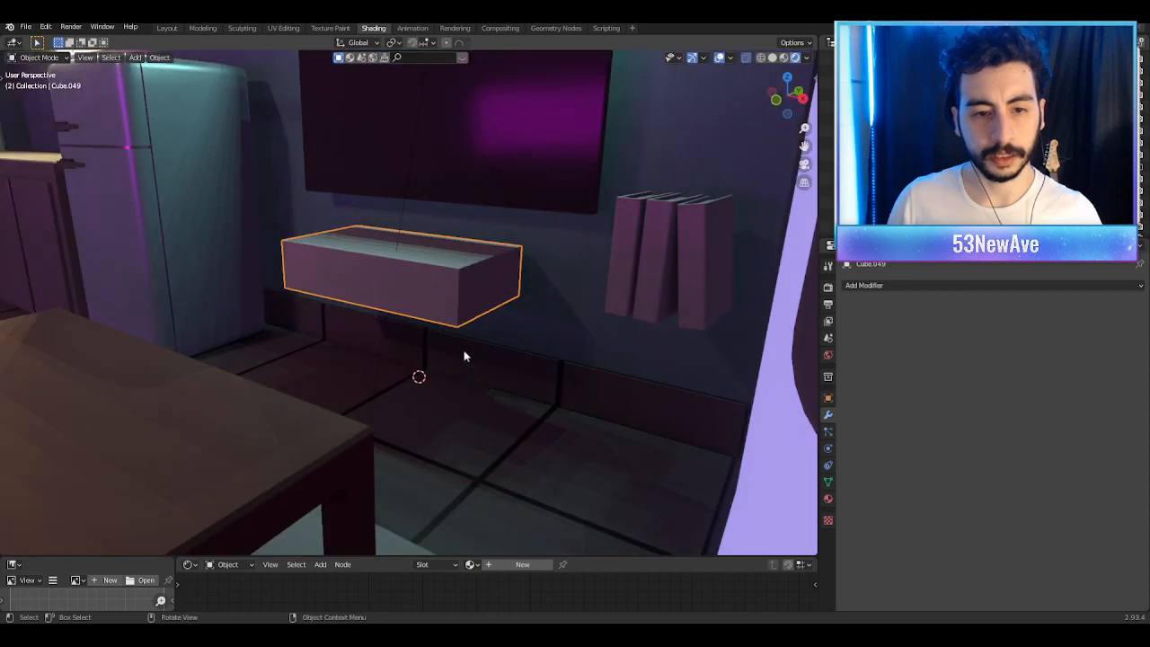
key("Tab")
key("Tab")
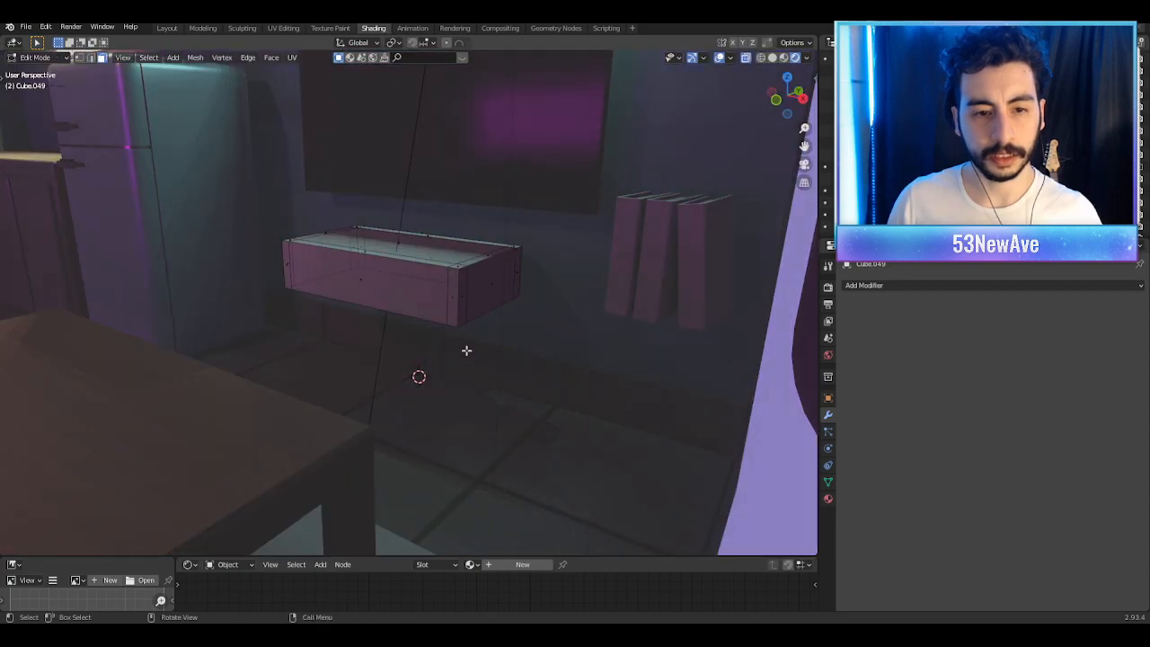
Step: Examine the floating unit's underside and its lower rim from below and from above
mouse_move(467, 352)
middle_mouse_down()
mouse_move(456, 342)
mouse_move(475, 334)
middle_mouse_up()
scroll(456, 332, "up", 2)
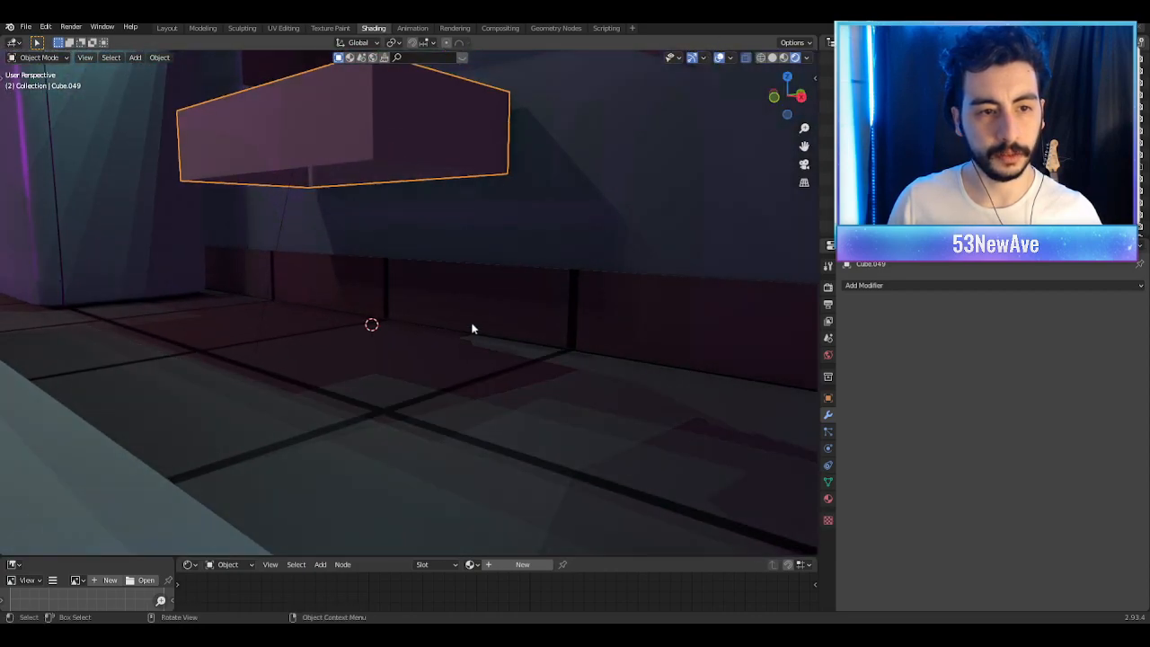
key("Tab")
left_click_drag(154, 155, 531, 259)
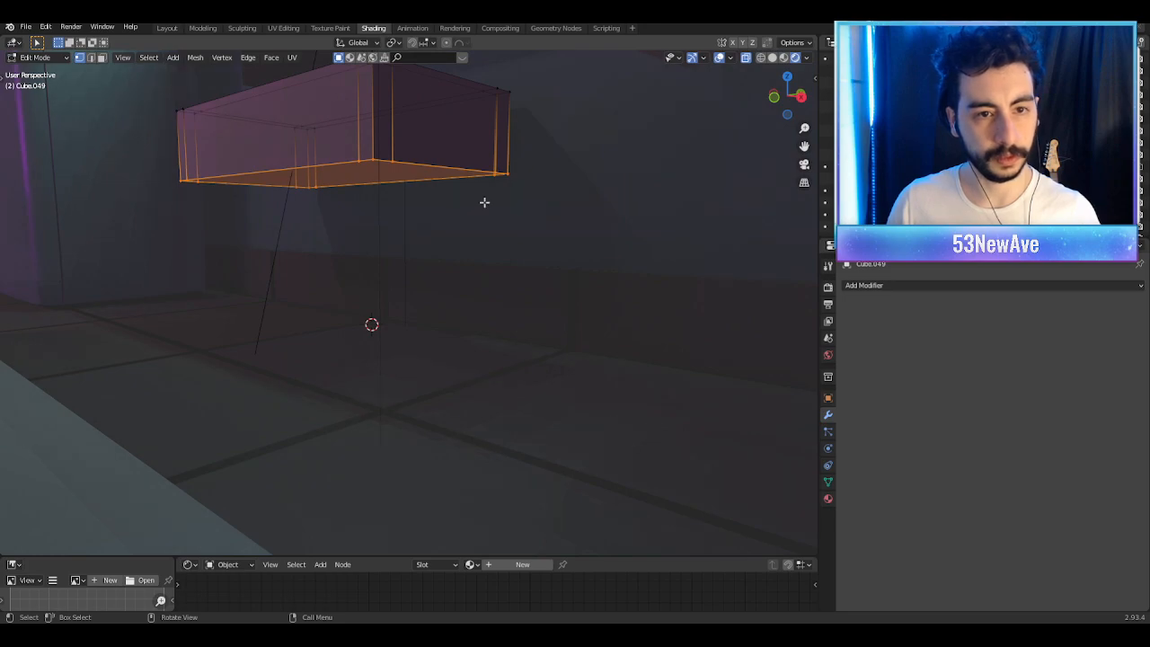
scroll(485, 200, "down", 2)
middle_click_drag(488, 200, 500, 259)
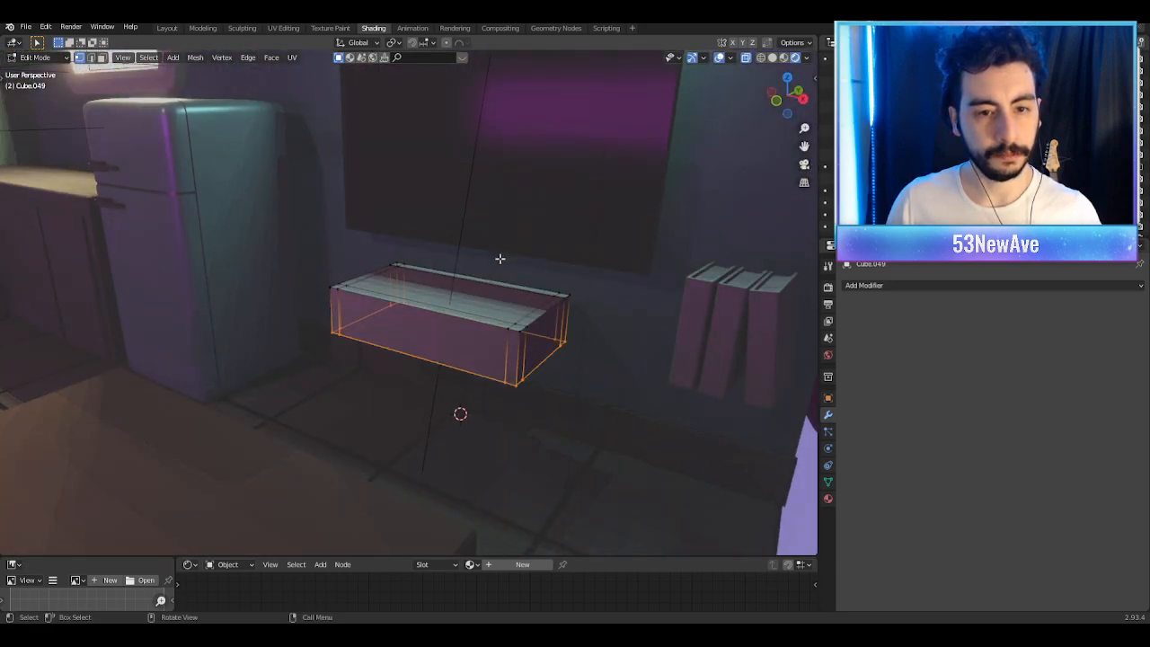
scroll(505, 319, "up", 2)
key("Tab")
key("Tab")
left_click(103, 57)
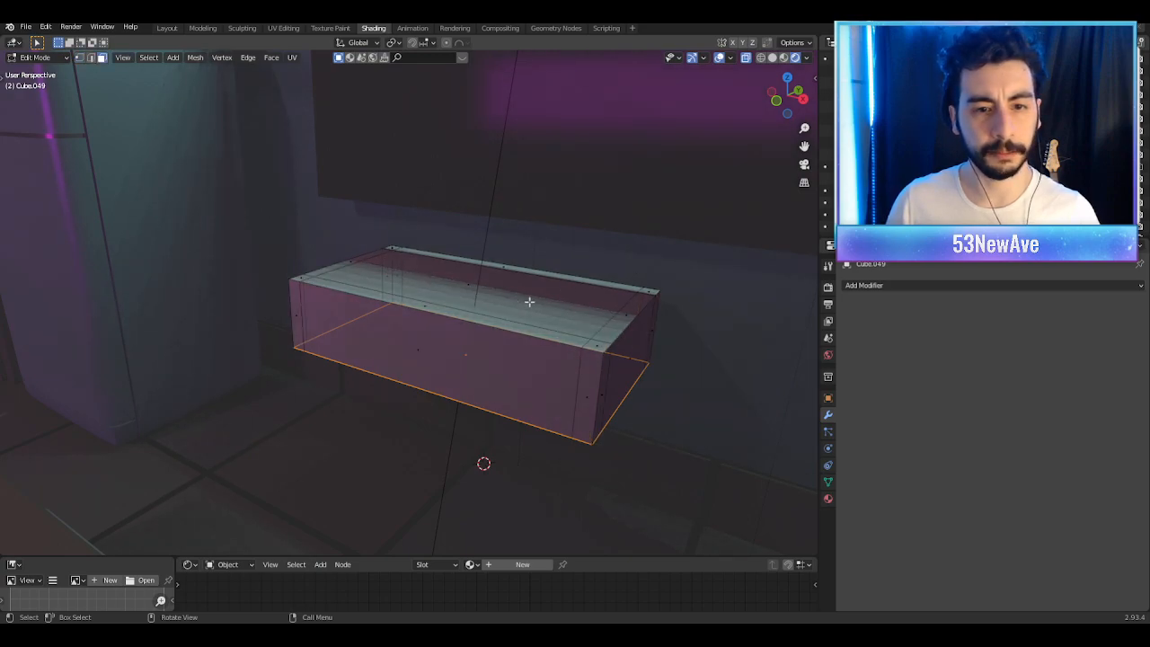
Step: Place the 3D cursor at the centre of the unit's inner top face and separate that face into its own object
left_click(483, 293)
key("shift+s")
left_click(492, 300)
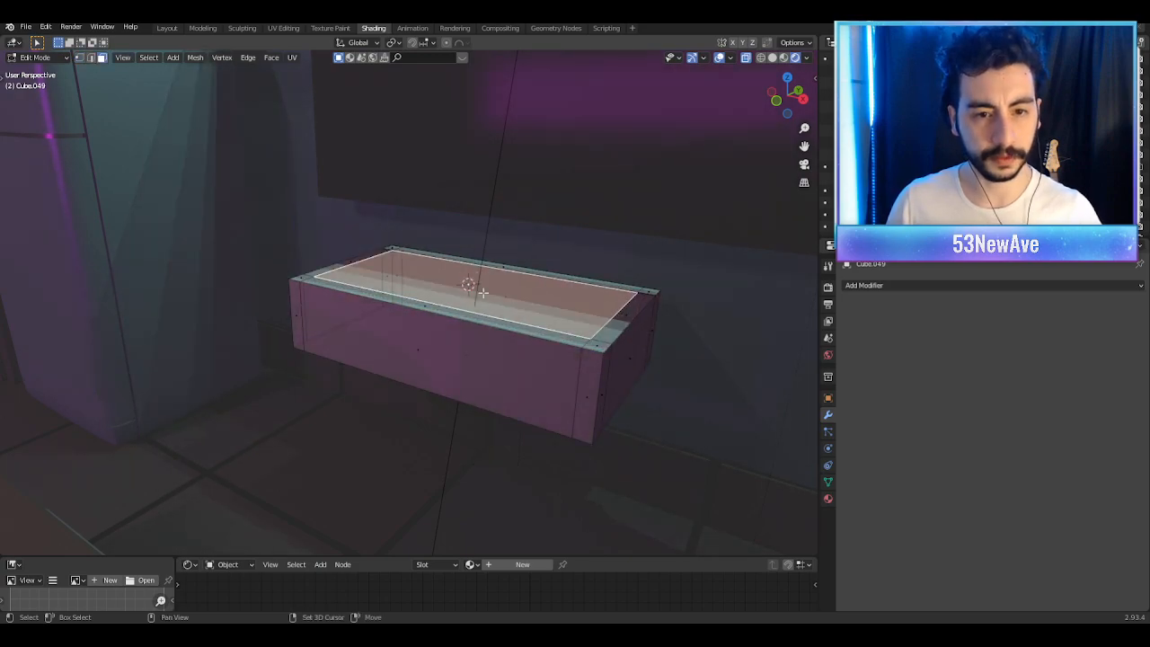
key("p")
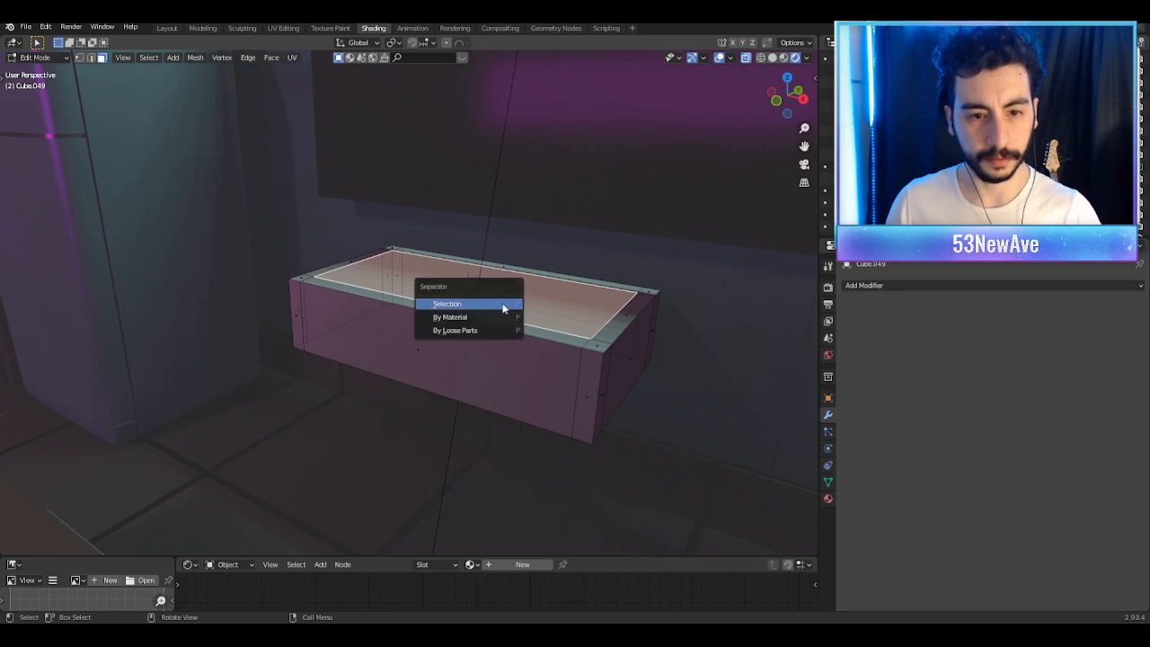
left_click(503, 303)
key("Tab")
Step: Delete the old box object, keeping the wall and the separated top panel
left_click(489, 343)
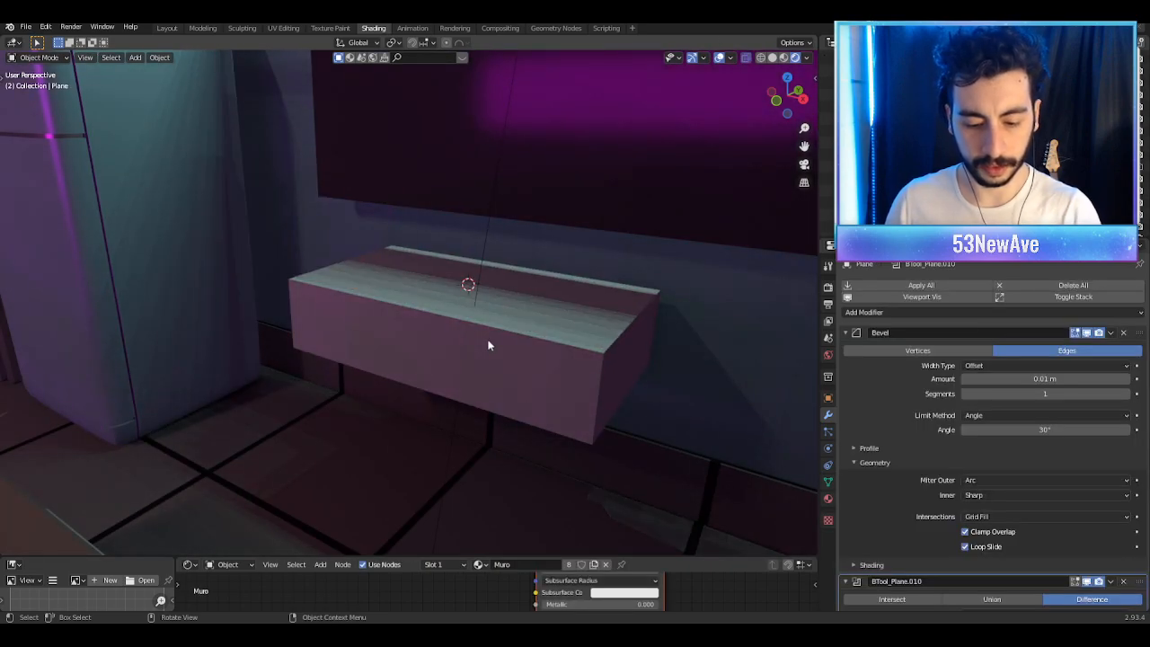
key("Delete")
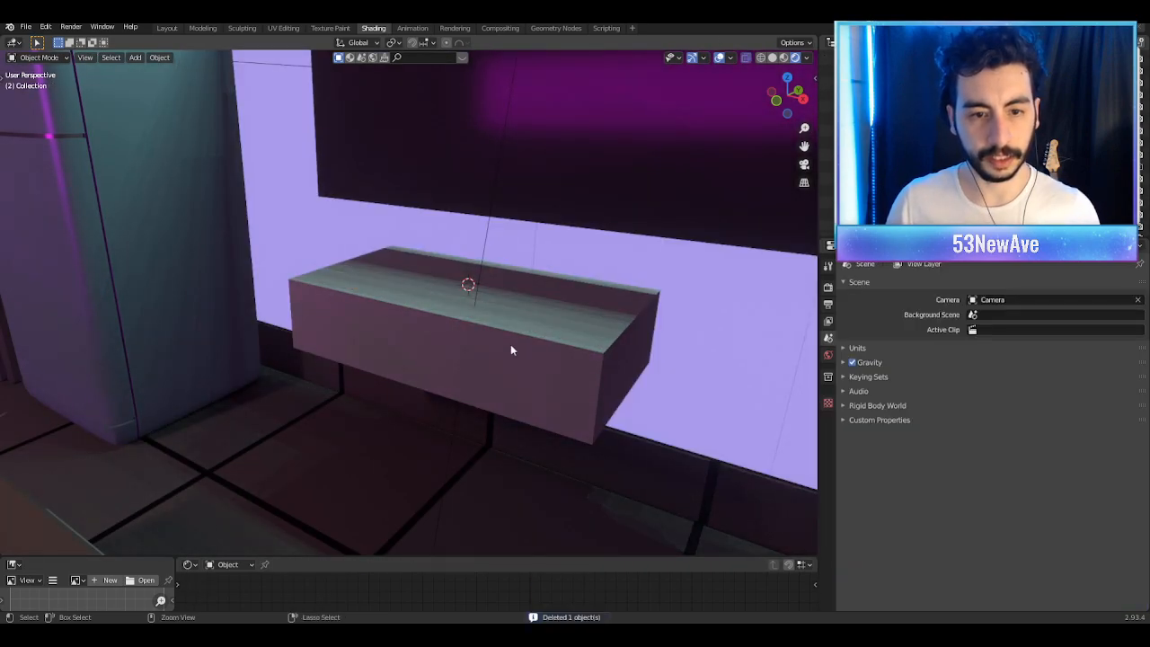
key("ctrl+z")
left_click(510, 345)
key("Delete")
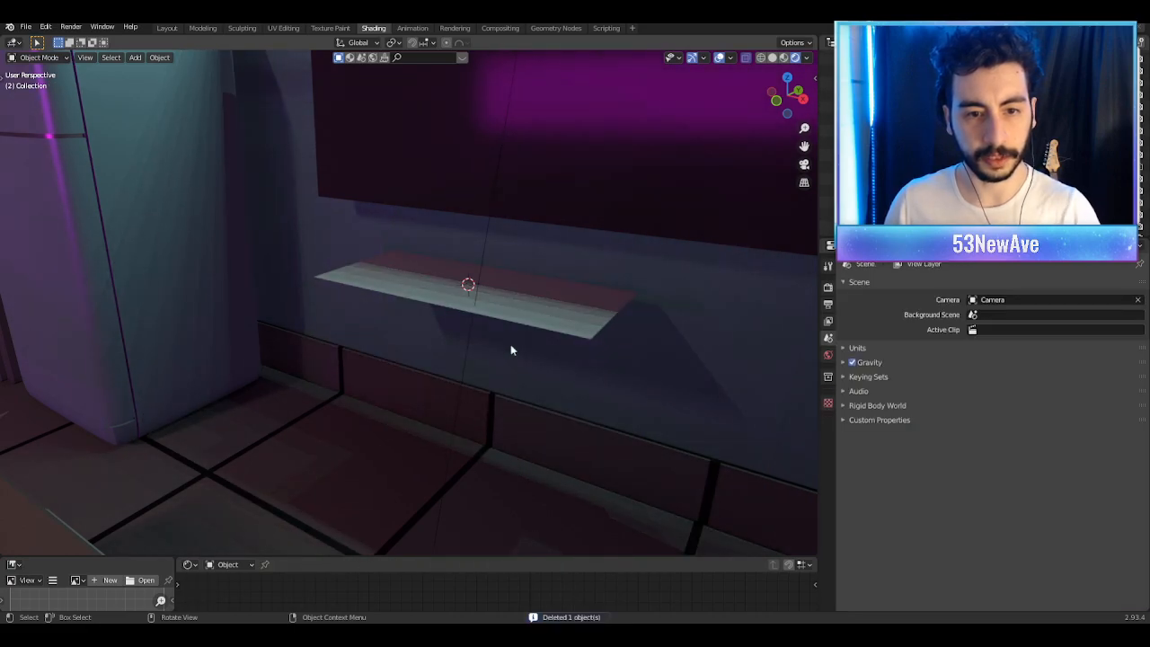
Step: Extrude the whole separated panel downward along its normal to form a closed cabinet box
left_click(511, 289)
key("Tab")
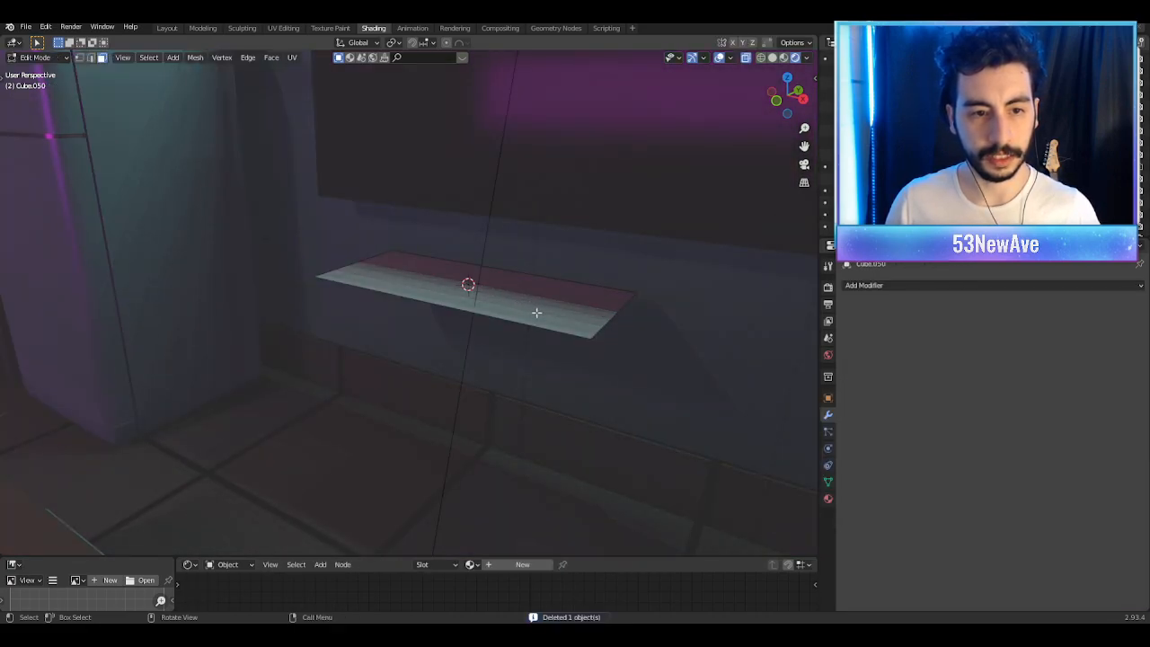
key("a")
key("e")
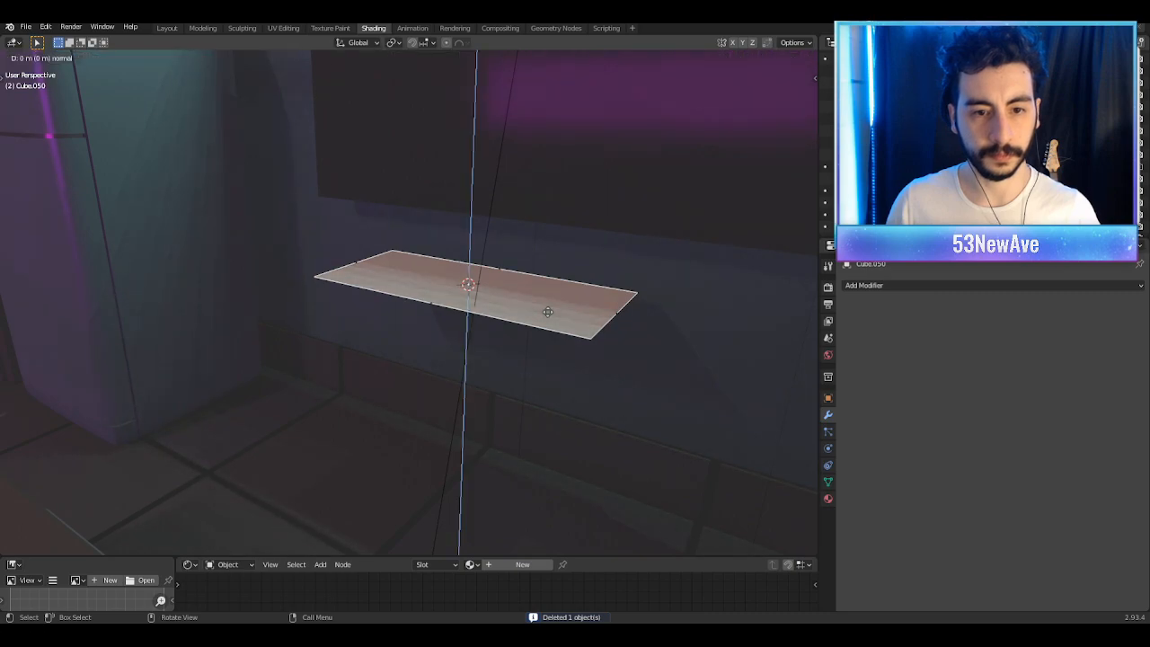
left_click(548, 501)
Step: Snap the 3D cursor to the vertex at the new box's lower front corner, on the end nearest the books
middle_click_drag(719, 419, 522, 344)
key("Tab")
scroll(534, 376, "up", 3)
scroll(536, 375, "down", 3)
key("Tab")
middle_click_drag(483, 287, 502, 346, "shift")
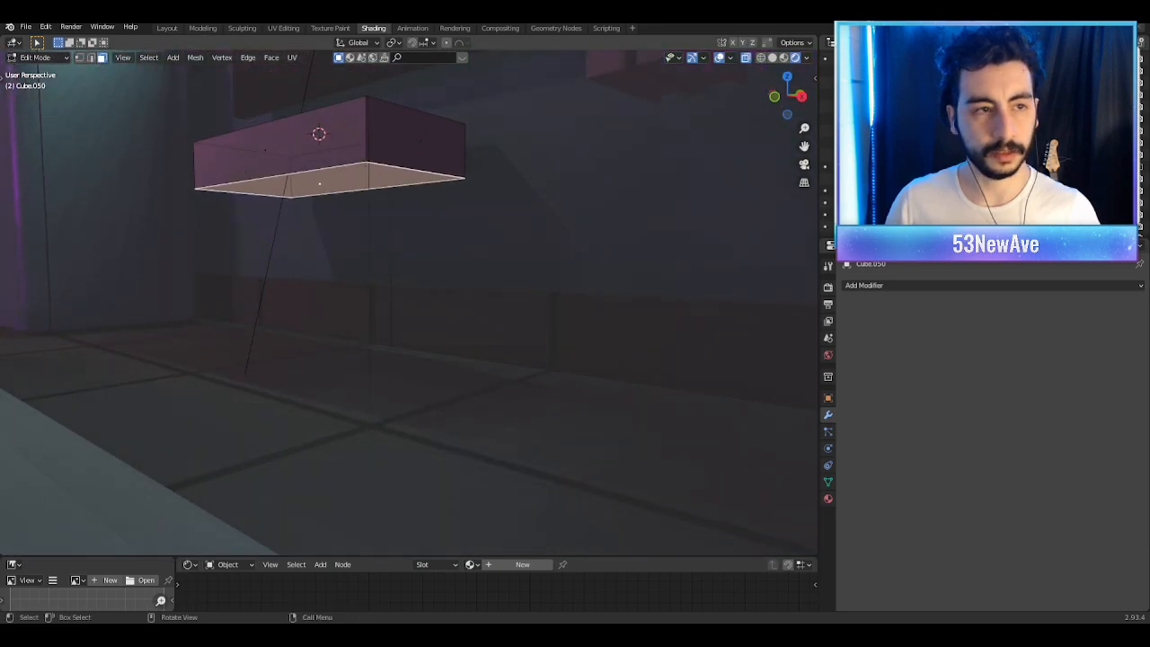
left_click(79, 57)
left_click(363, 160)
key("shift+s")
key("2")
key("Tab")
key("Tab")
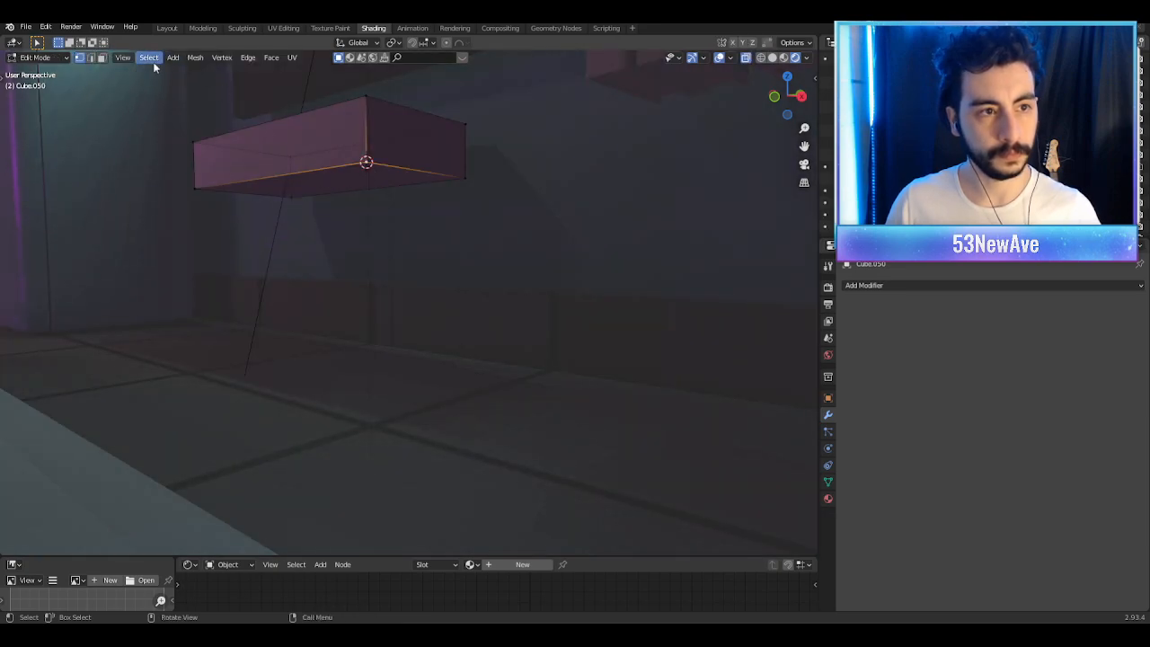
Step: Duplicate the box's bottom face in place and separate the copy into its own object
left_click(349, 159)
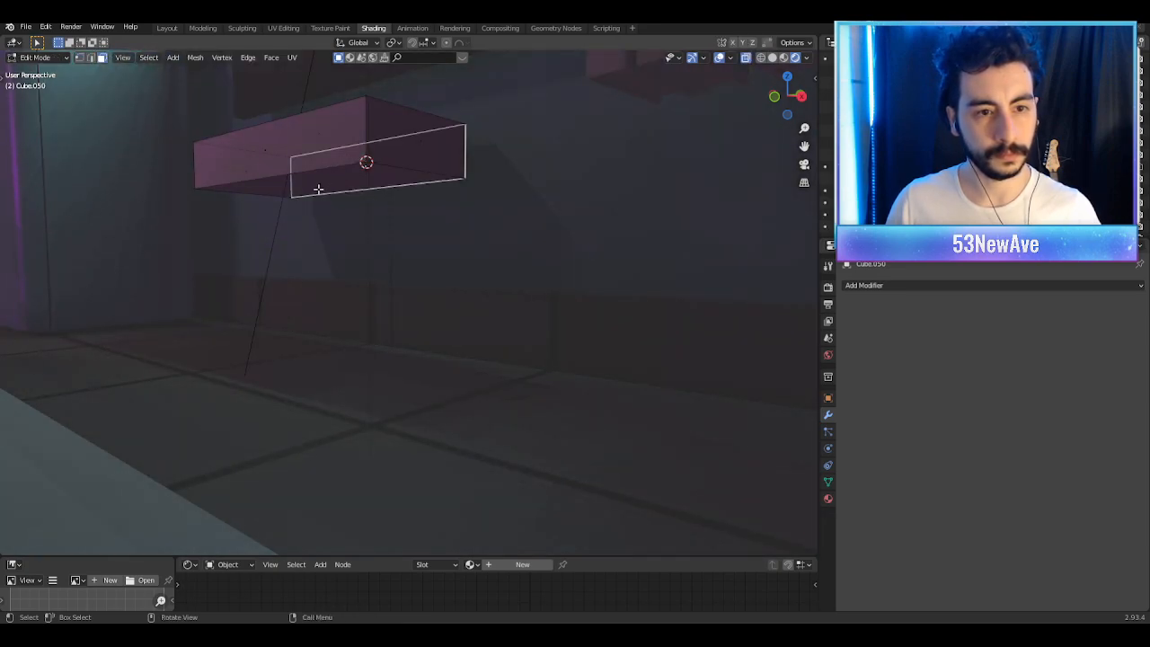
left_click(449, 192)
key("shift+d")
right_click(450, 196)
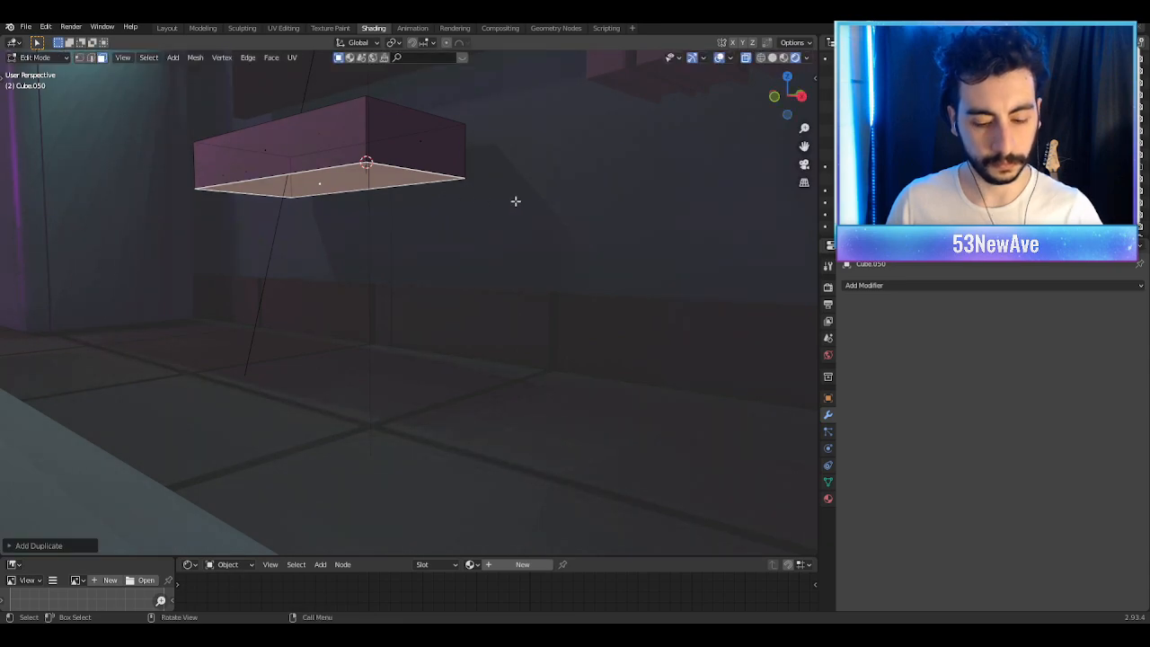
key("p")
left_click(488, 202)
key("Tab")
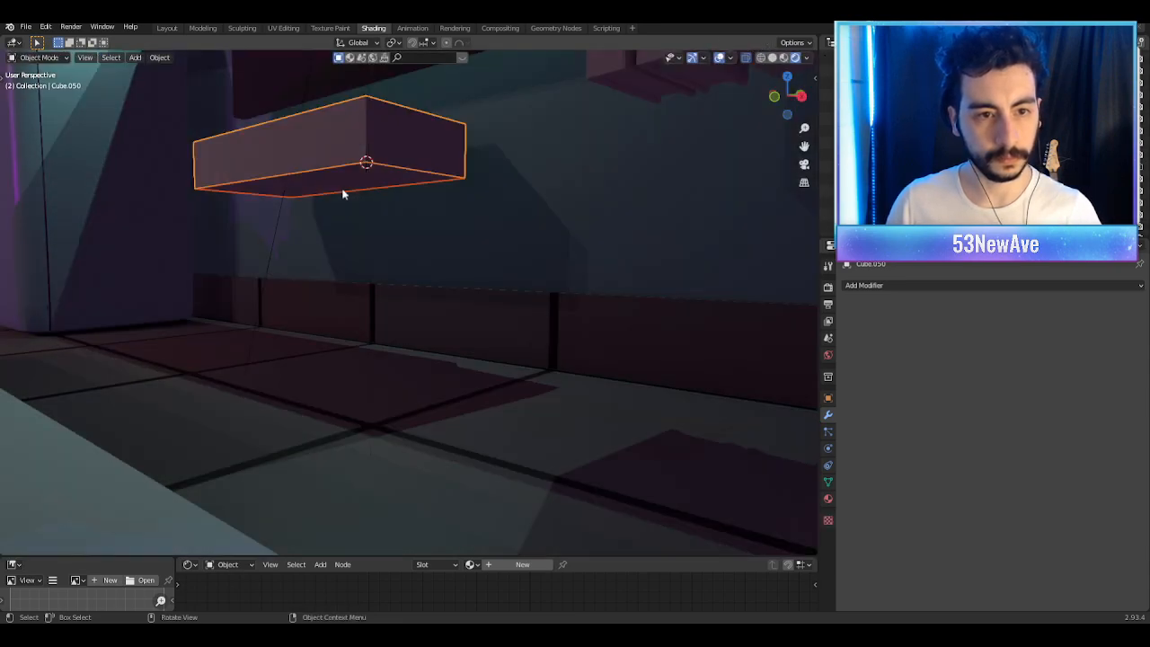
Step: Set the pivot point to the 3D cursor and scale the separated bottom face to about 0.12, excluding Z, into the corner
left_click(338, 189)
key("Tab")
left_click(323, 178)
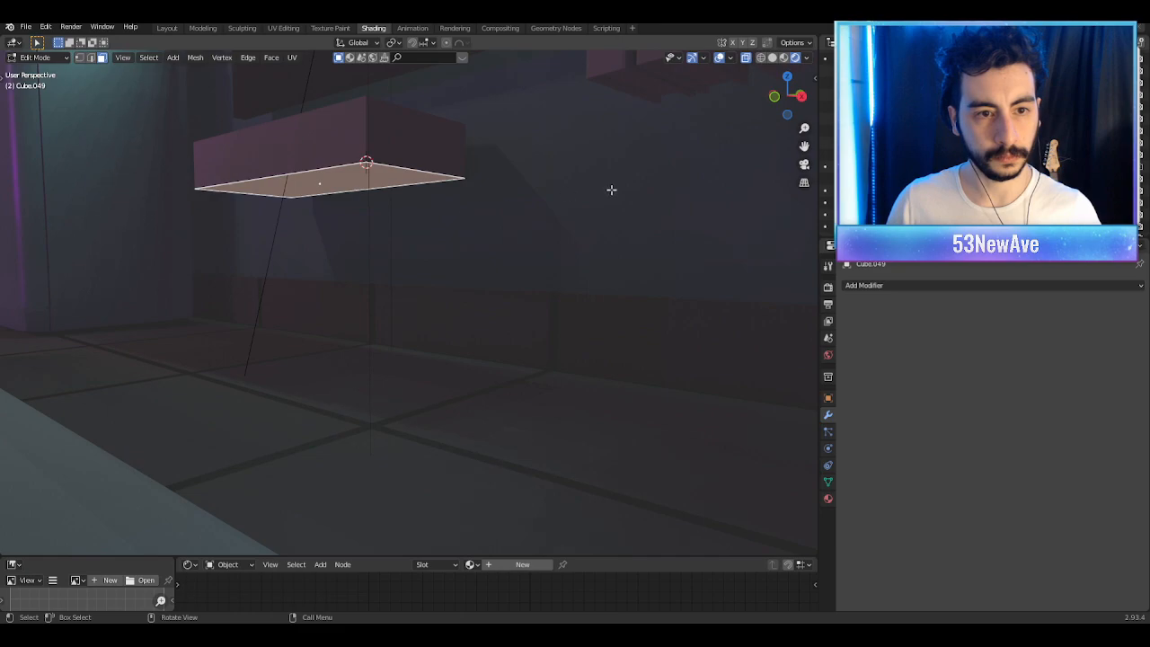
key("g")
key("Escape")
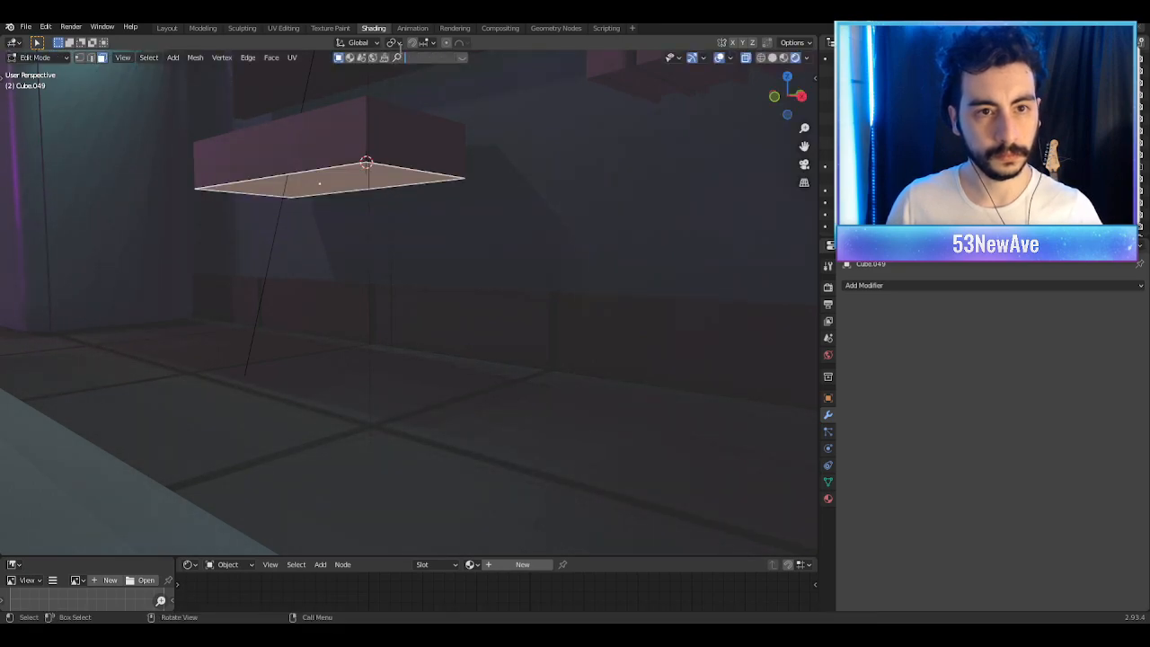
left_click(397, 43)
left_click(419, 69)
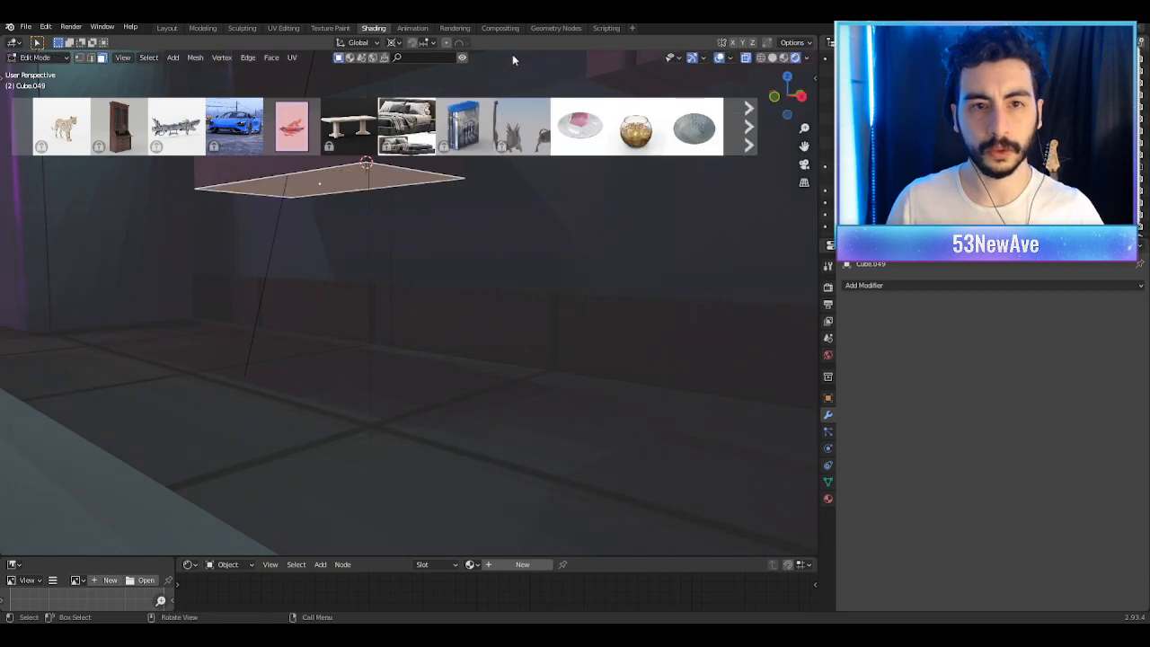
key("s")
key("shift+z")
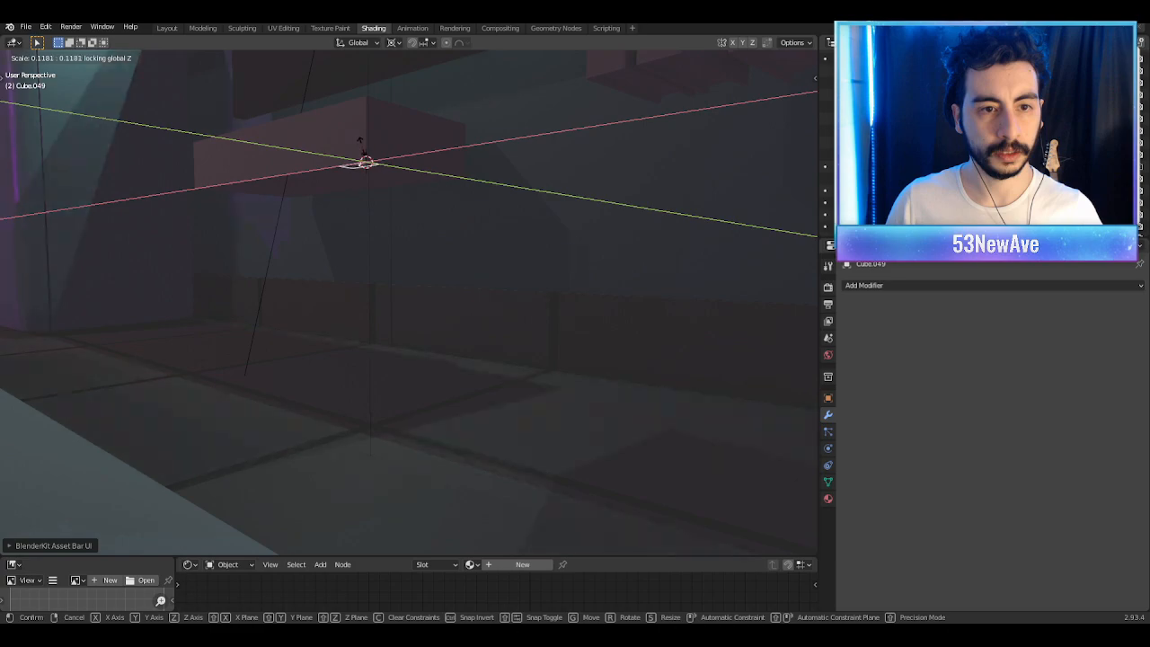
left_click(370, 145)
Step: Move the small face's inner edge about 0.046 m along X toward the corner to shorten the leg's footprint
key("KP_Decimal")
scroll(505, 226, "down", 3)
mouse_move(506, 226)
middle_mouse_down()
mouse_move(583, 183)
mouse_move(486, 221)
middle_mouse_up()
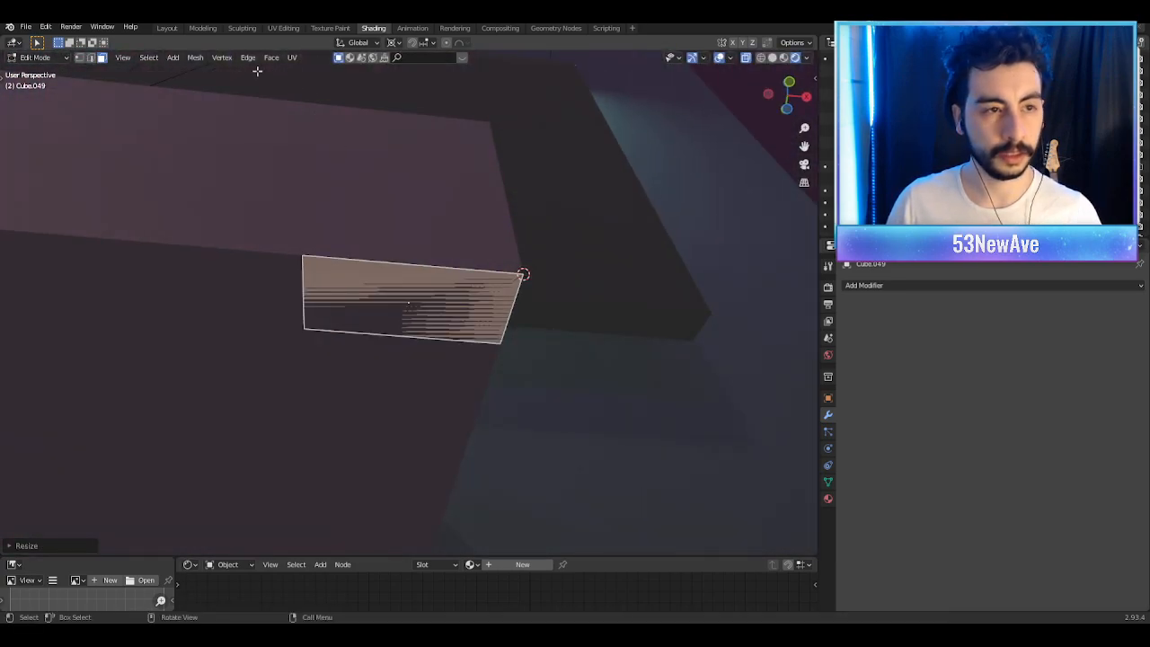
key("e")
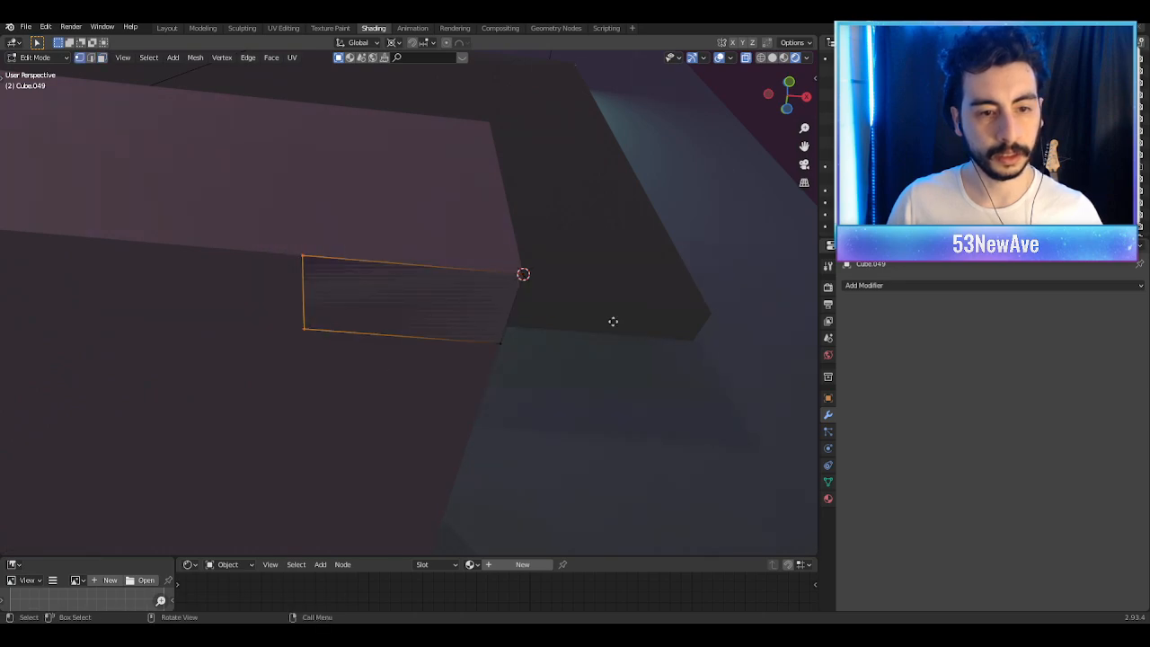
key("x")
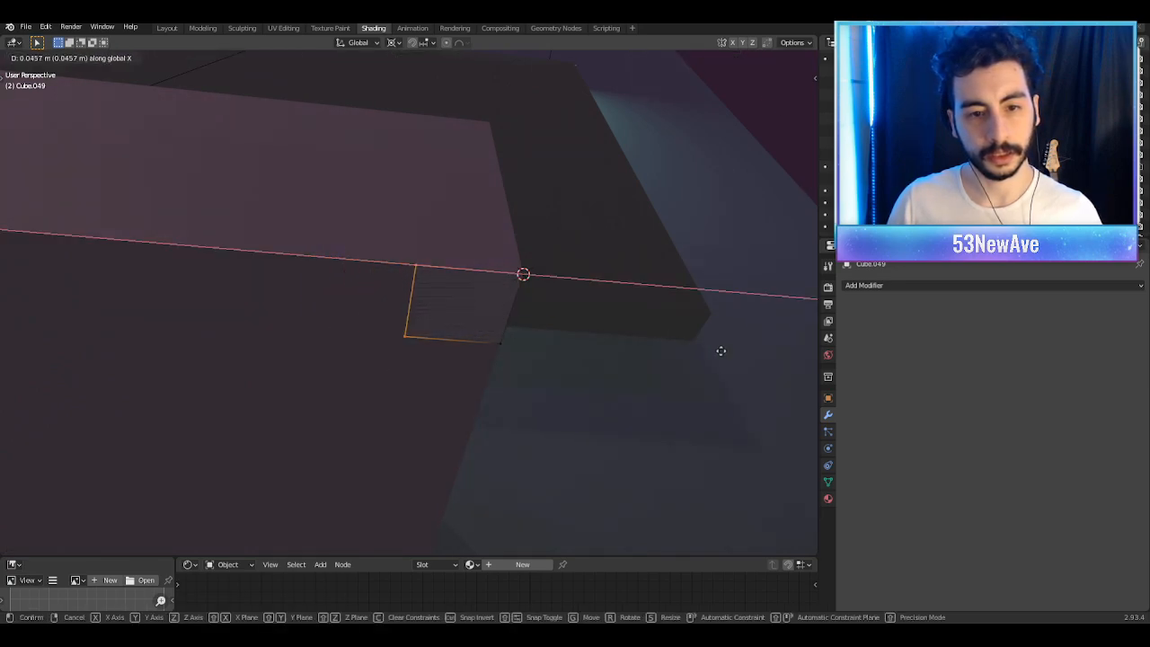
left_click(721, 350)
Step: Extrude the small corner face about 0.48 m down along Z to form a cabinet leg reaching the floor
middle_click_drag(609, 326, 483, 369)
key("l")
scroll(537, 313, "down", 2)
scroll(502, 367, "down", 10)
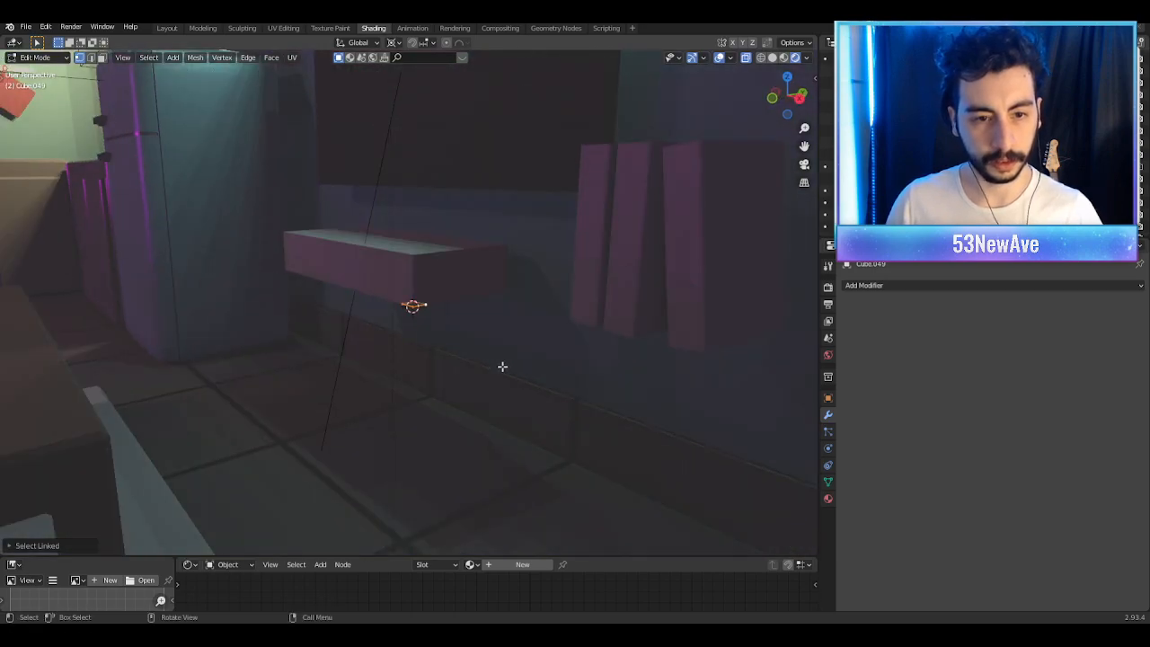
key("e")
key("z")
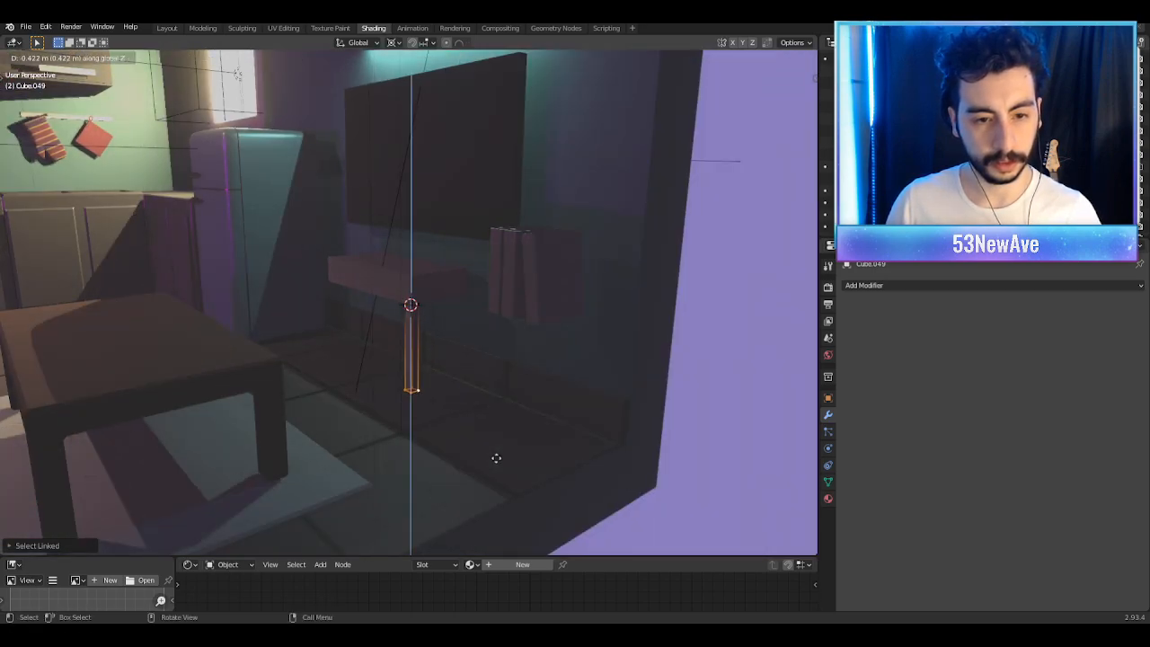
left_click(465, 98)
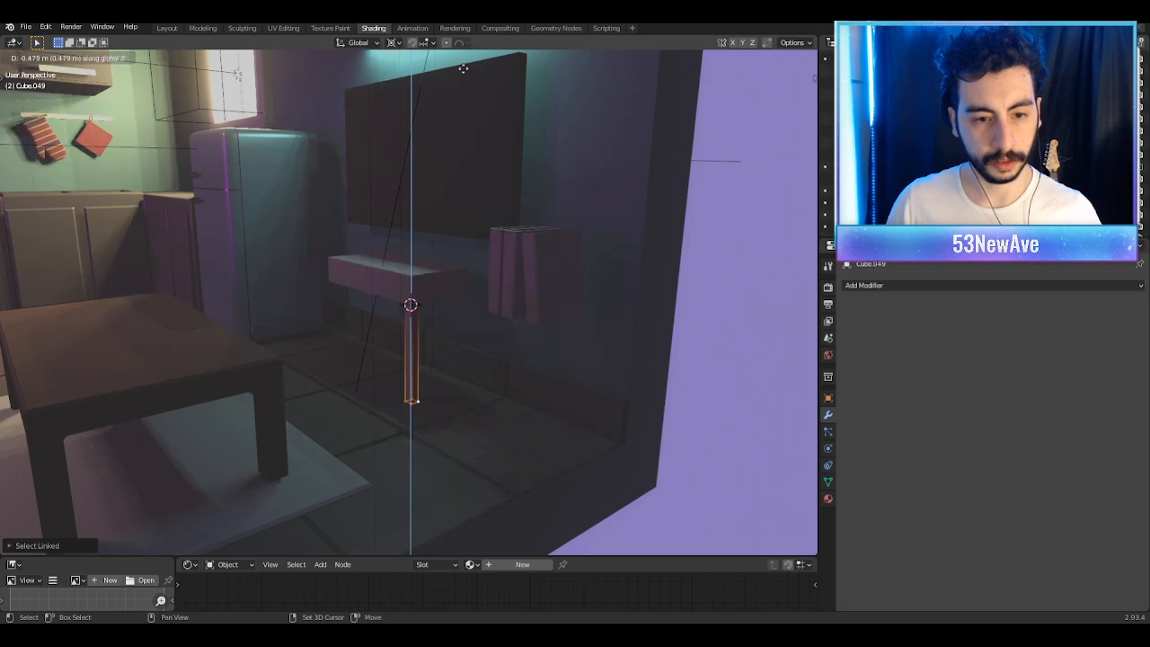
key("Tab")
middle_click_drag(403, 277, 448, 280)
scroll(447, 279, "up", 2)
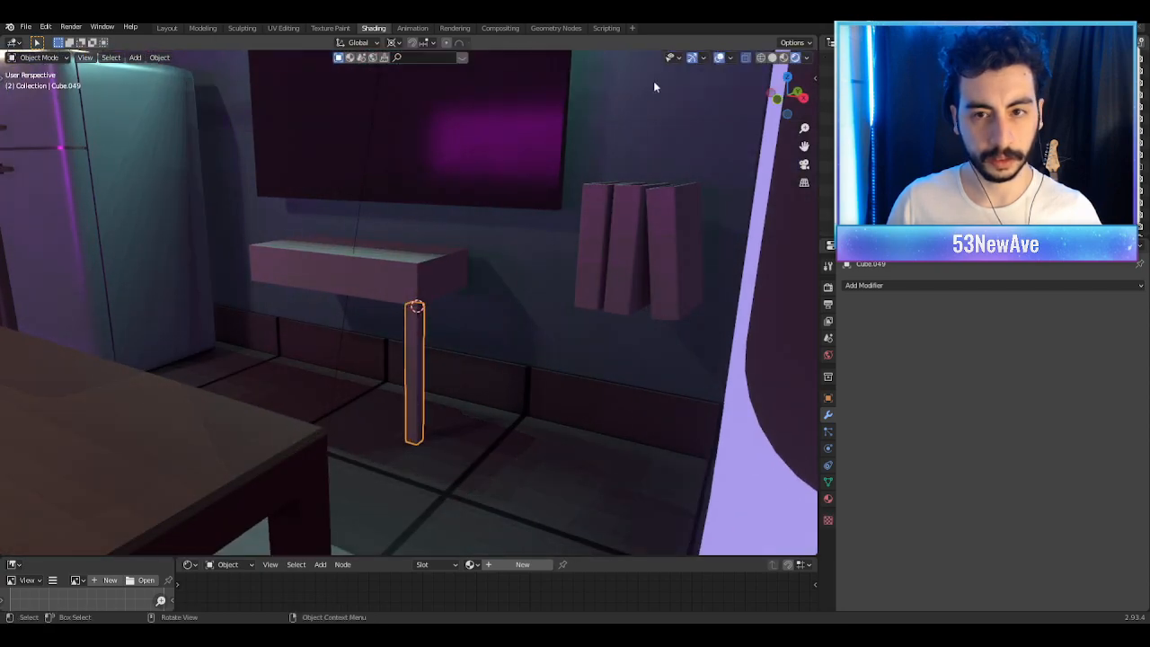
Step: Try to duplicate the leg for the opposite front corner of the cabinet
left_click(719, 58)
left_click(719, 58)
middle_click_drag(531, 192, 611, 262)
middle_click_drag(440, 247, 319, 262)
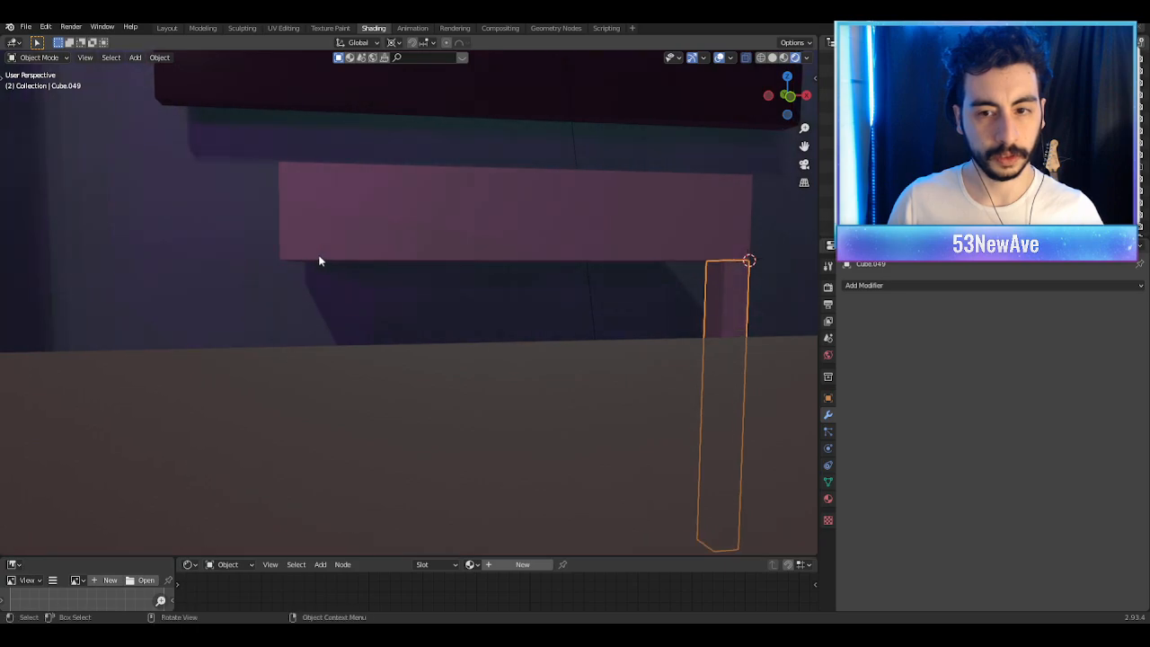
key("shift+d")
left_click(468, 311)
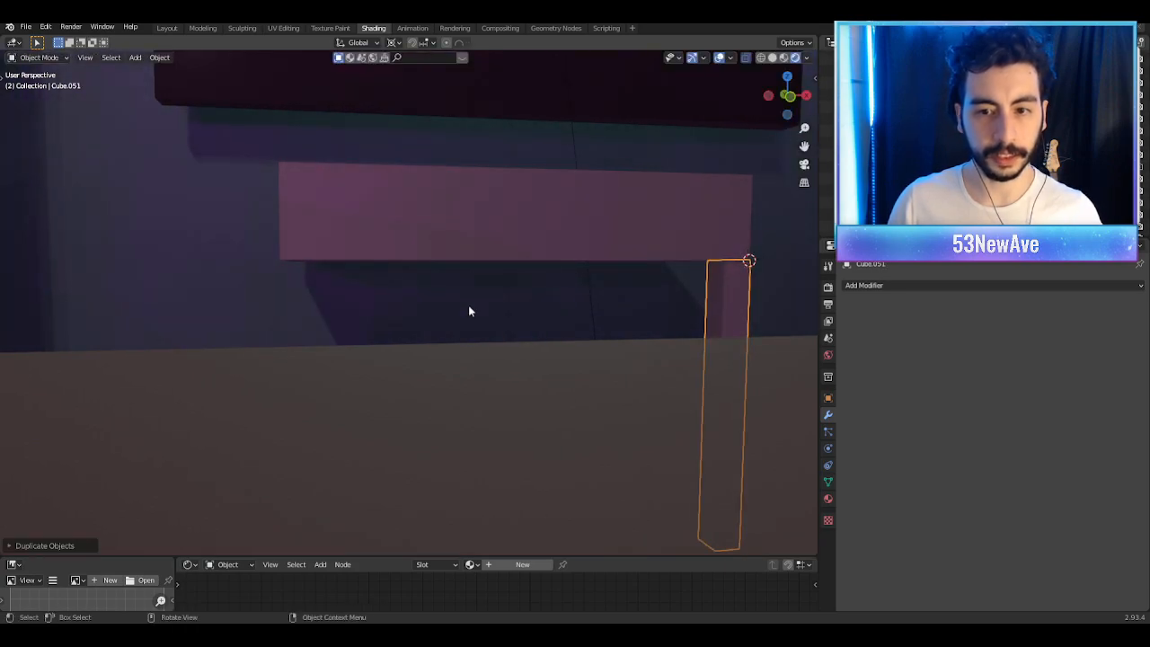
key("ctrl+z")
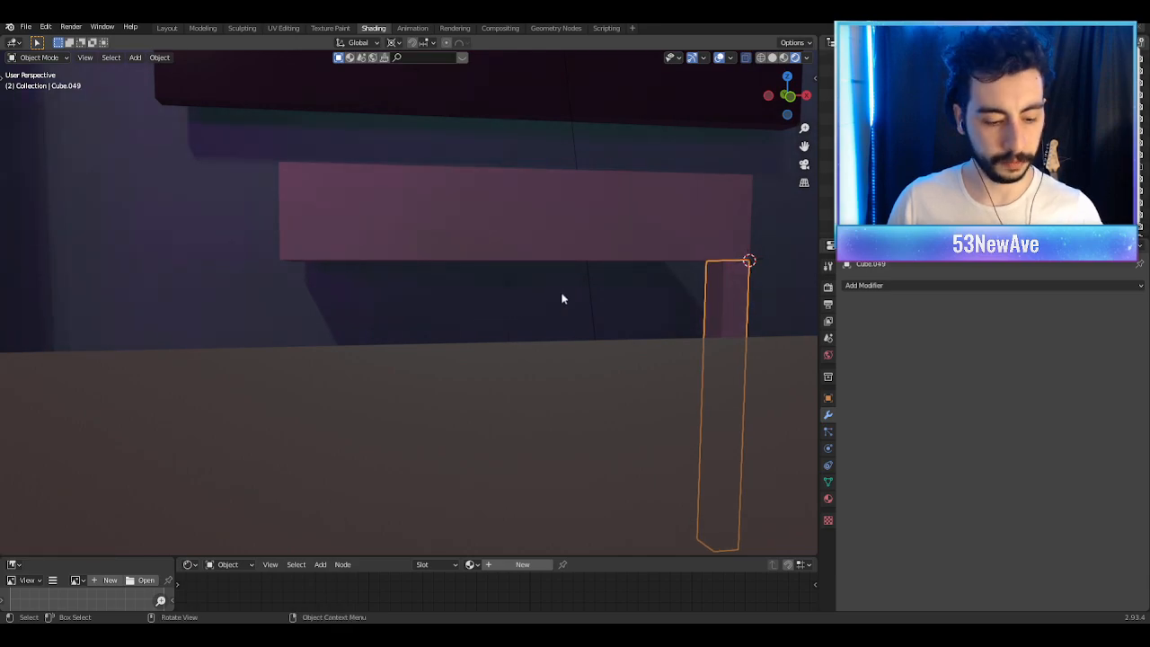
key("g")
key("Escape")
key("shift+d")
left_click(624, 303)
Step: Snap the 3D cursor to the lower front corner vertex at the cabinet's opposite end
left_click(326, 229)
key("KP_Decimal")
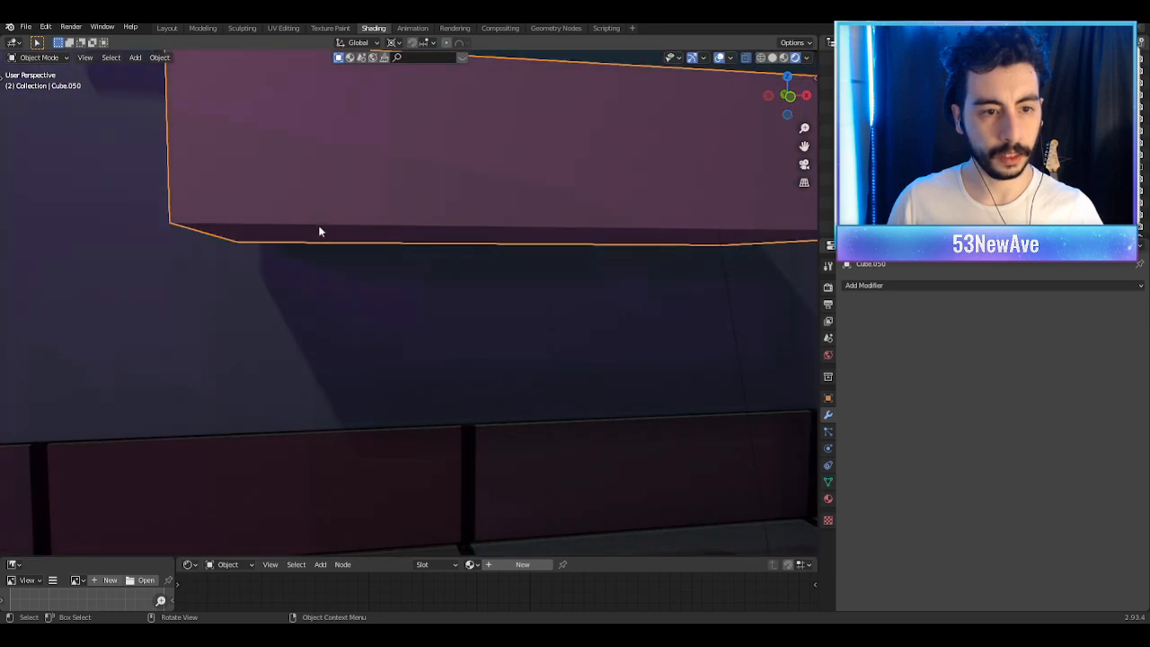
key("Tab")
scroll(288, 239, "down", 2)
key("shift+s")
key("2")
scroll(392, 280, "down", 2)
scroll(404, 284, "up", 1)
key("Tab")
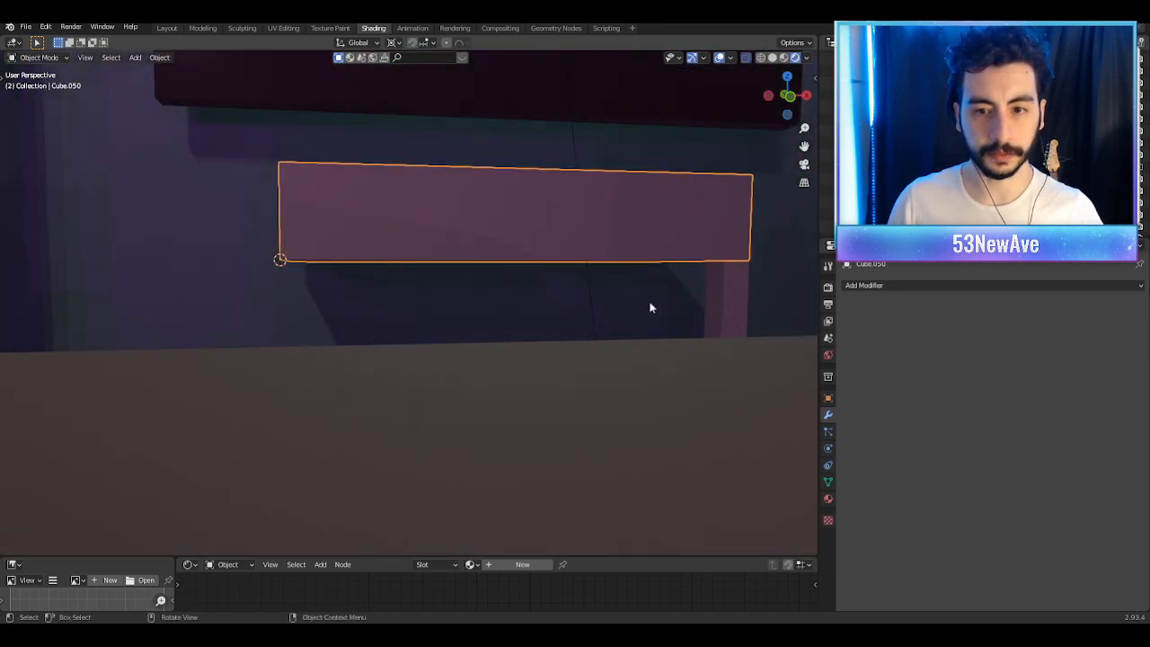
Step: Try to snap the leg to the 3D cursor at the cabinet's opposite front corner, and undo the move
left_click(723, 310)
key("shift+s")
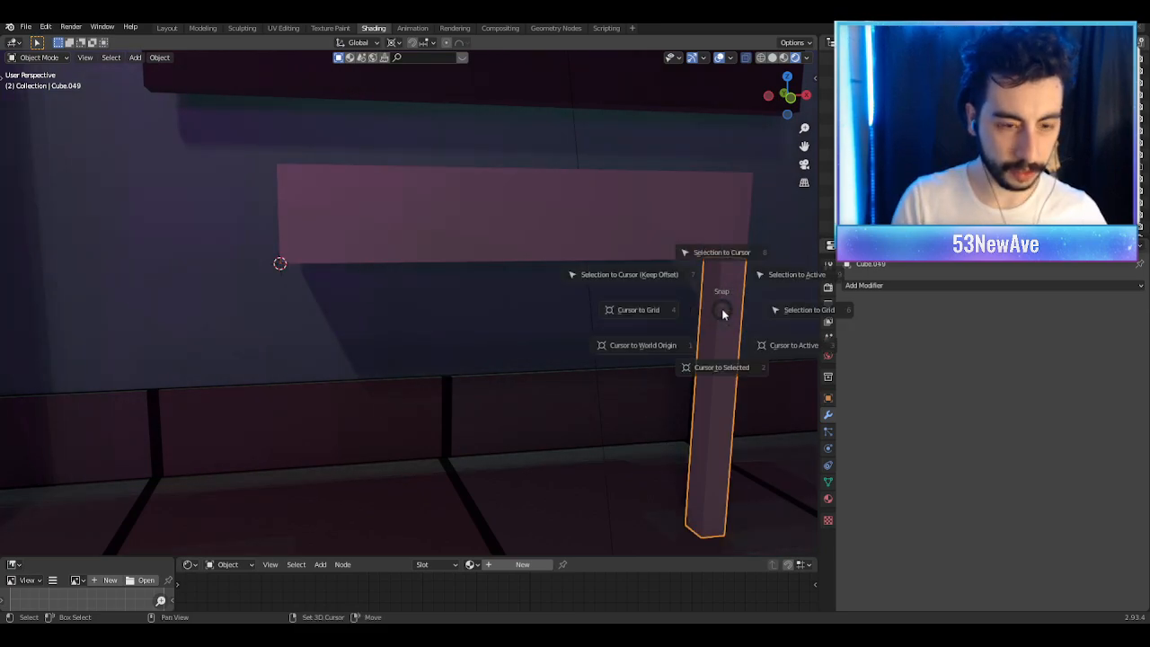
key("8")
key("ctrl+z")
middle_click_drag(707, 314, 531, 368)
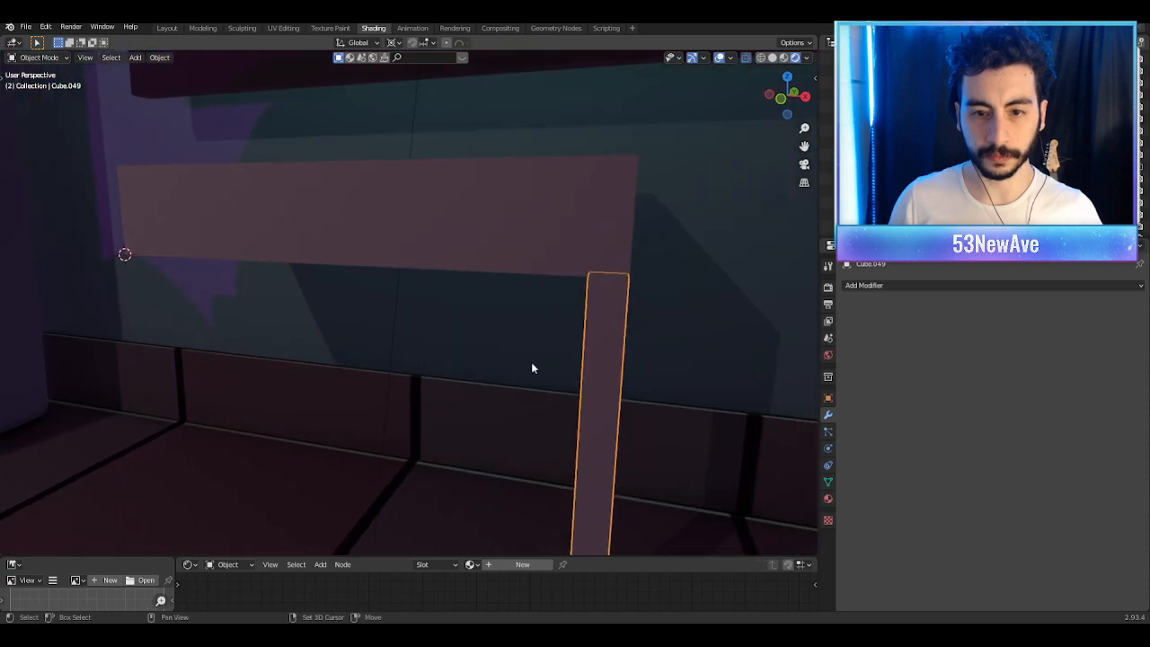
key("Tab")
mouse_move(601, 336)
middle_mouse_down()
mouse_move(585, 333)
mouse_move(614, 320)
middle_mouse_up()
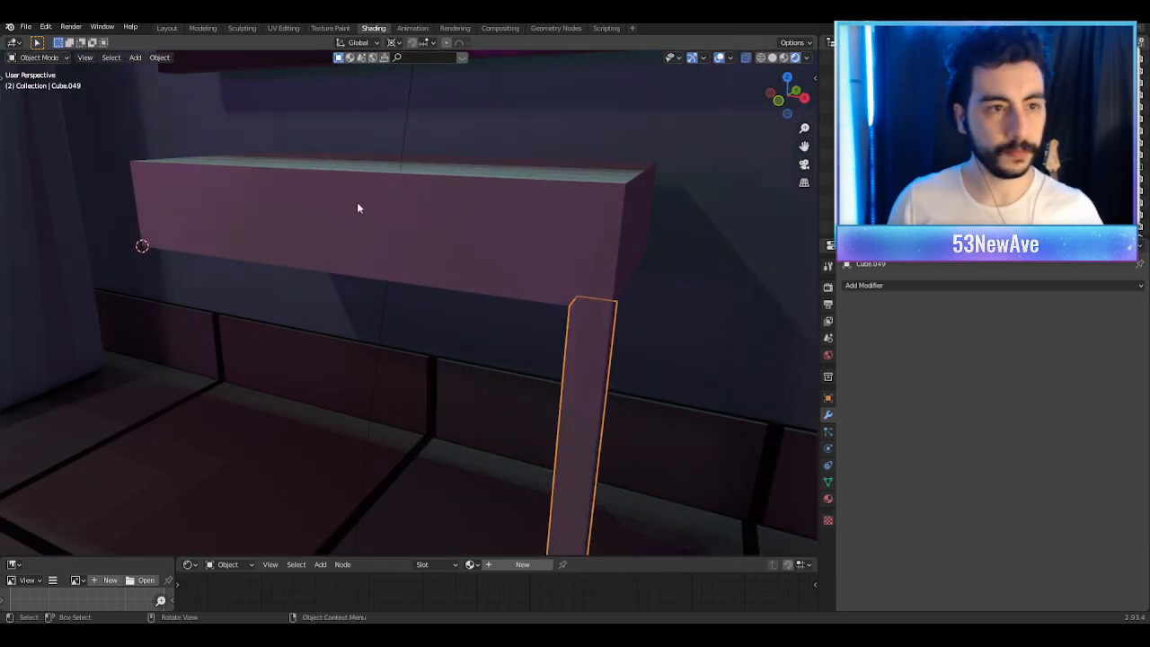
Step: Place the 3D cursor on the top outer front corner vertex of the existing cabinet leg
middle_click_drag(324, 150, 542, 306)
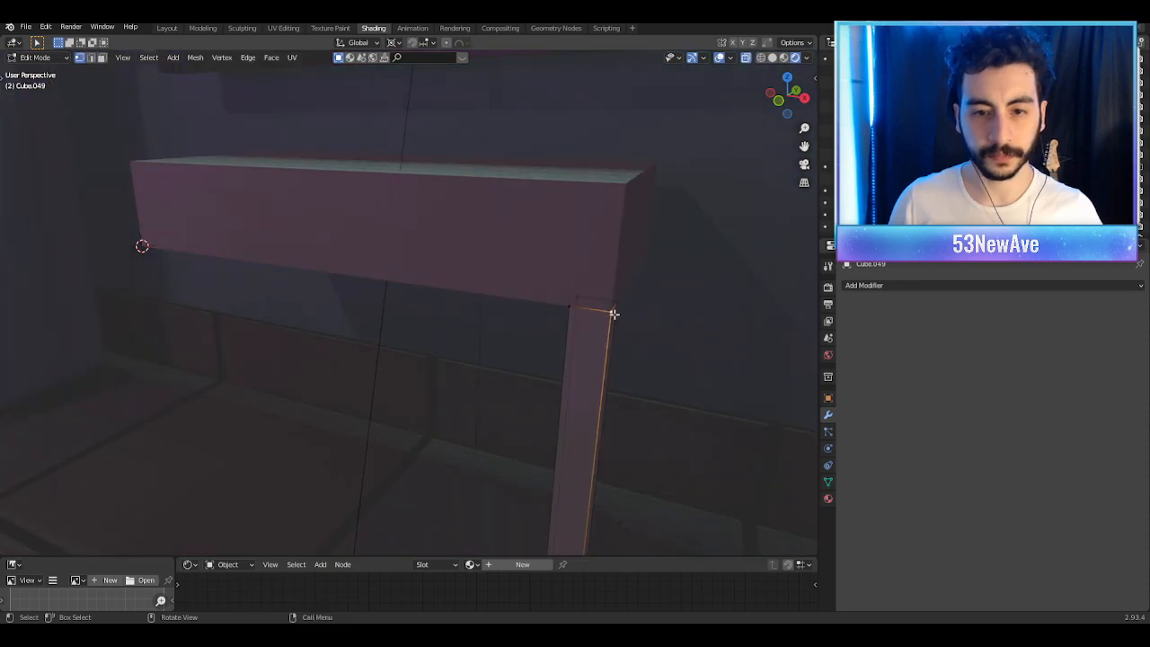
scroll(612, 316, "down", 3)
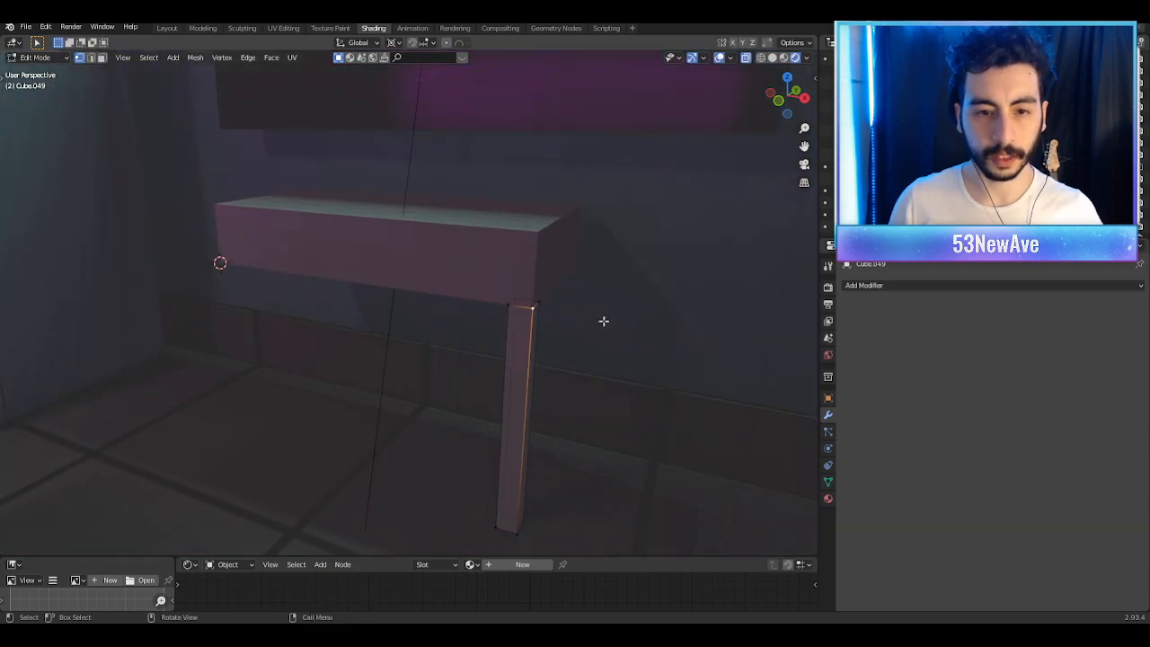
scroll(594, 315, "up", 2)
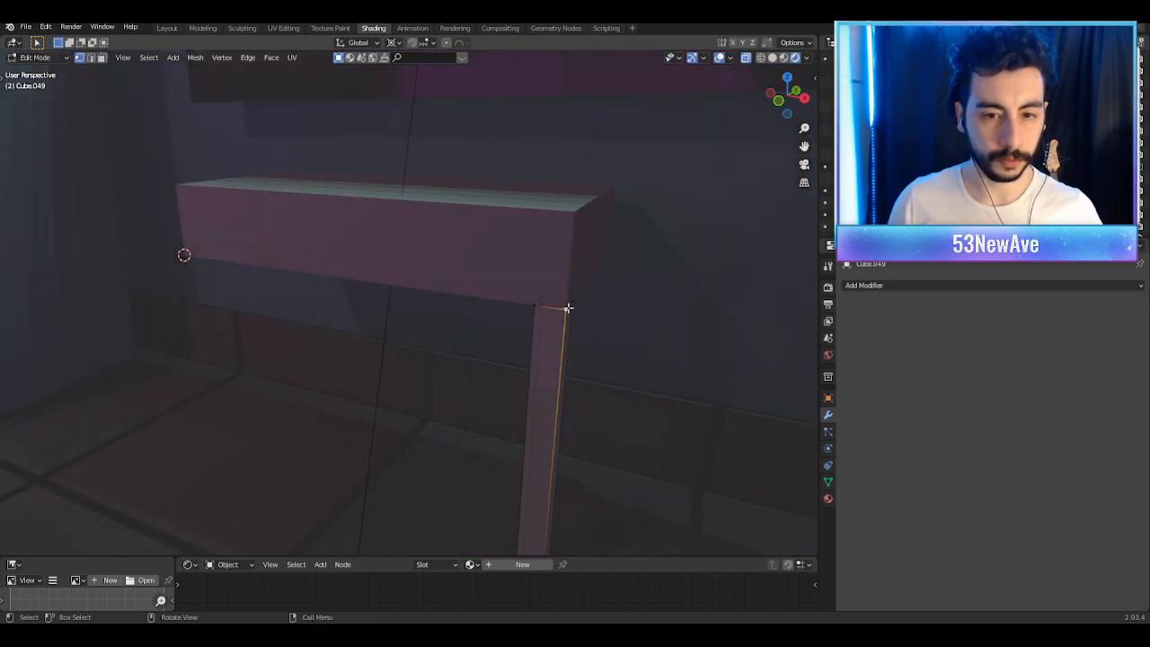
right_click_drag(568, 310, 565, 310, "shift")
key("Tab")
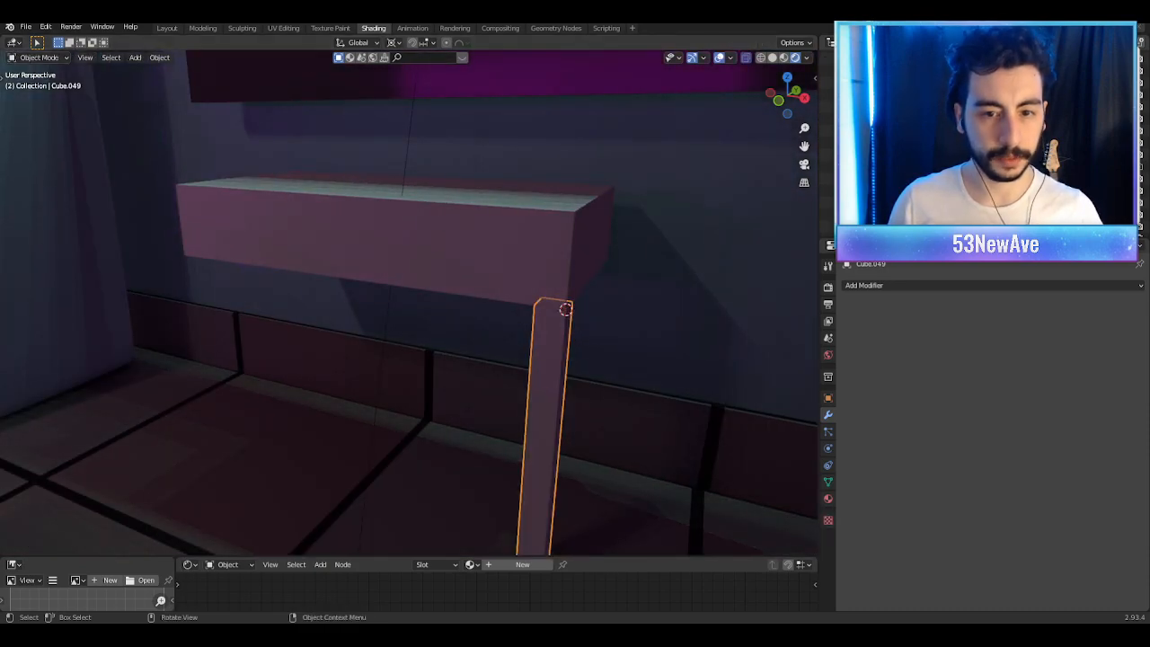
Step: Set the leg's origin to the 3D cursor
left_click(160, 56)
mouse_move(216, 82)
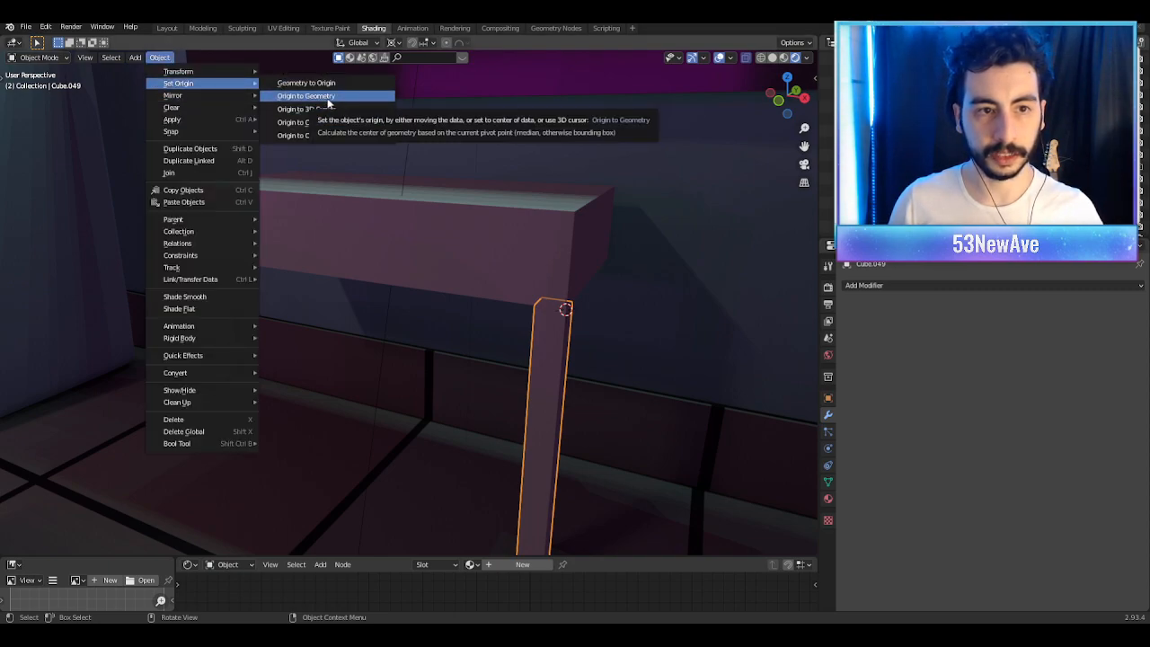
left_click(329, 107)
scroll(464, 276, "down", 2)
scroll(465, 275, "up", 2)
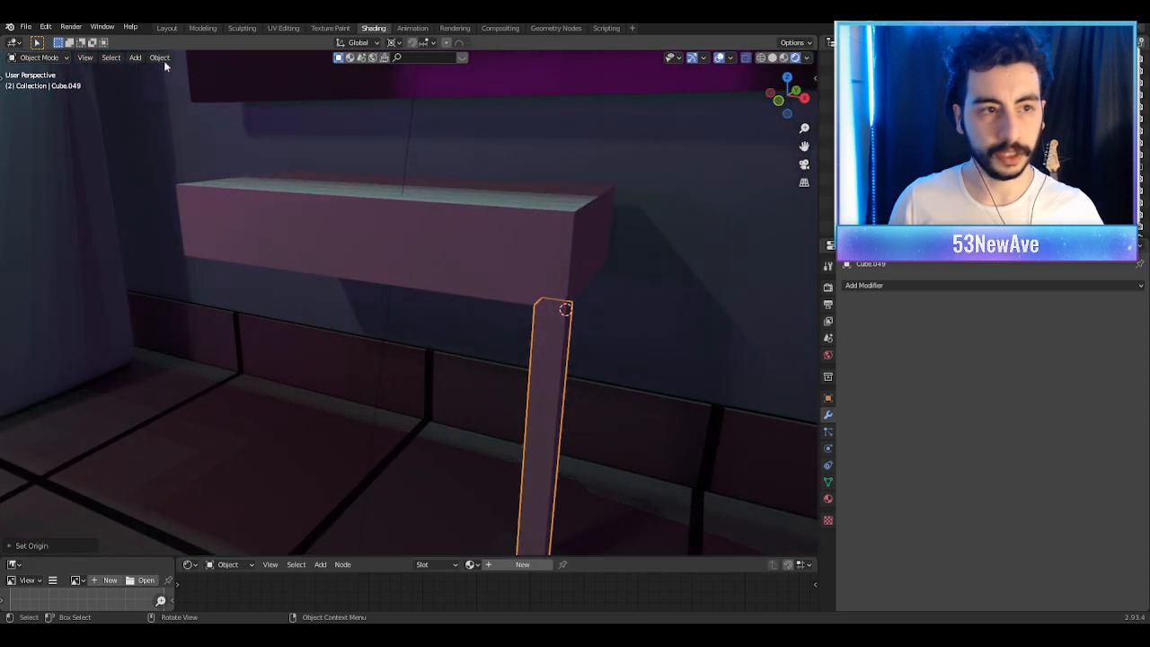
left_click(159, 56)
mouse_move(190, 83)
left_click(317, 115)
Step: Snap the 3D cursor to the cabinet's lower front corner vertex at the end without a leg
mouse_move(276, 255)
middle_mouse_down()
mouse_move(344, 264)
mouse_move(367, 233)
mouse_move(279, 234)
middle_mouse_up()
left_click(278, 233)
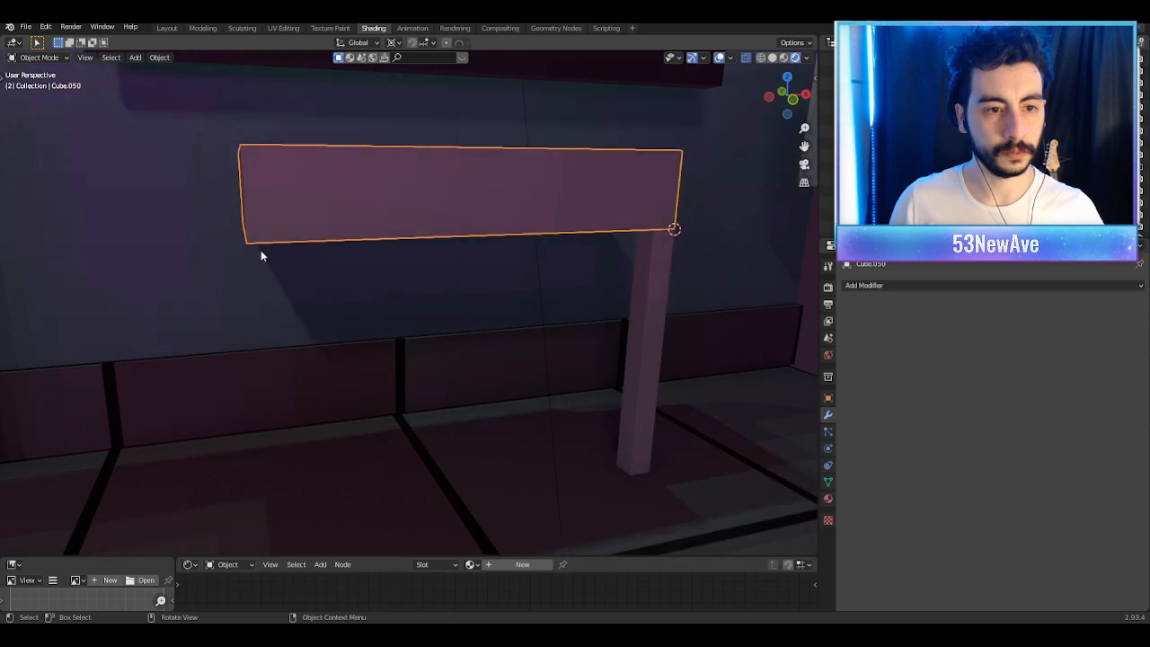
key("Tab")
key("shift+s")
left_click(278, 316)
key("Tab")
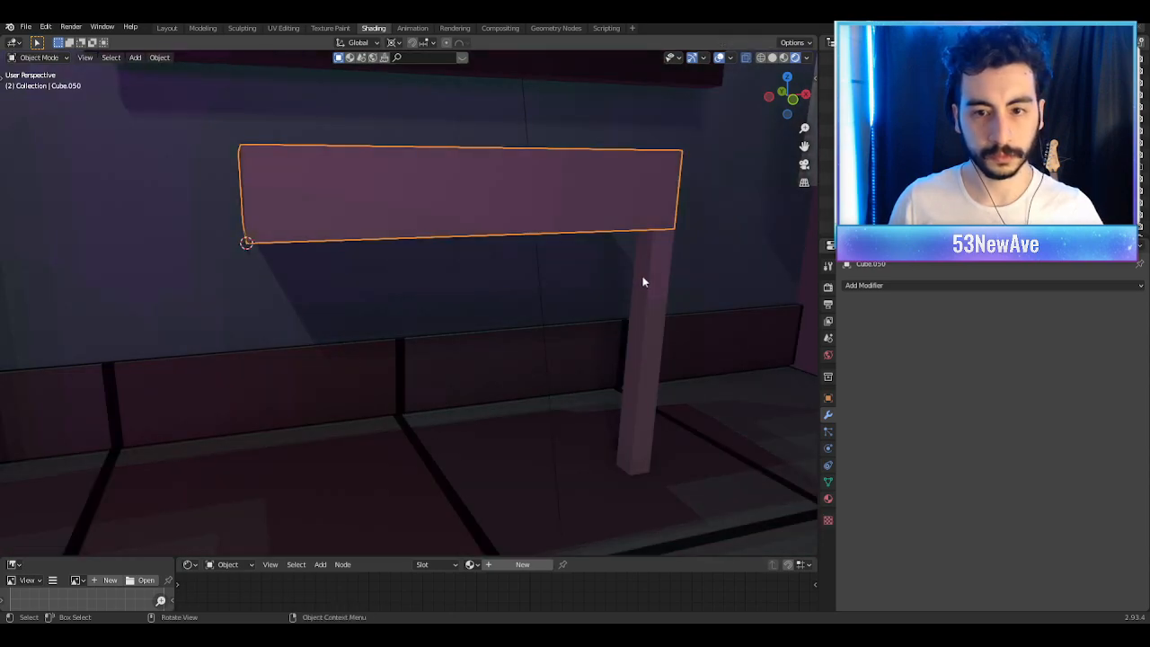
Step: Try to duplicate the leg onto the 3D cursor, and delete the misplaced copy
left_click(653, 281)
key("shift+d")
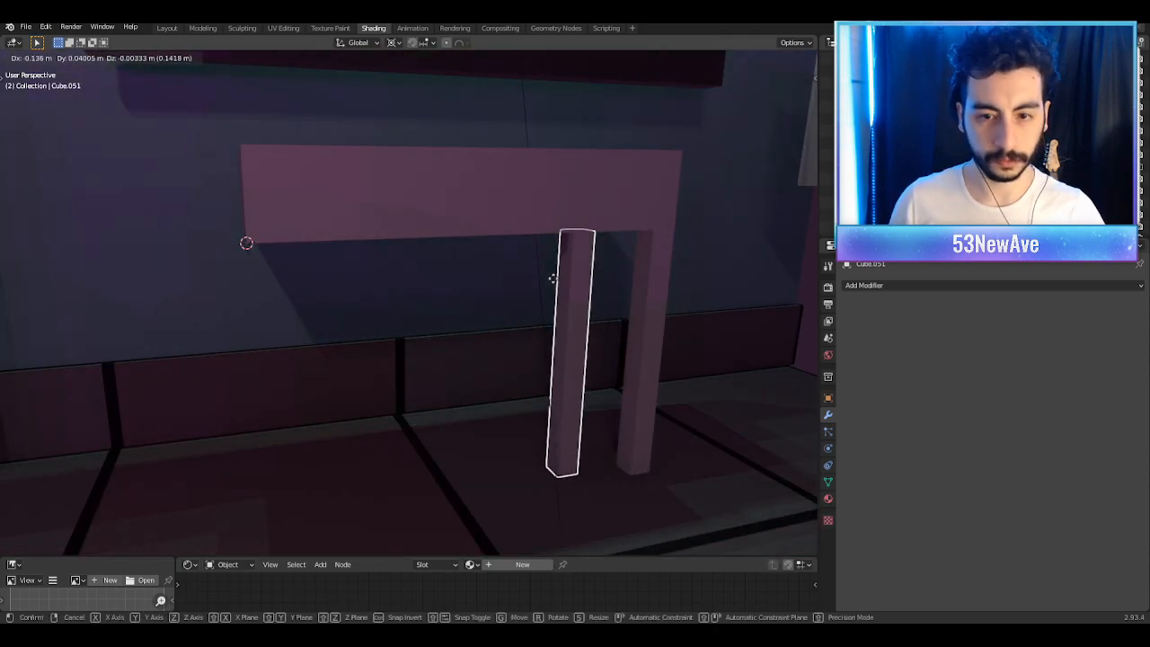
right_click(553, 279)
key("shift+s")
key("8")
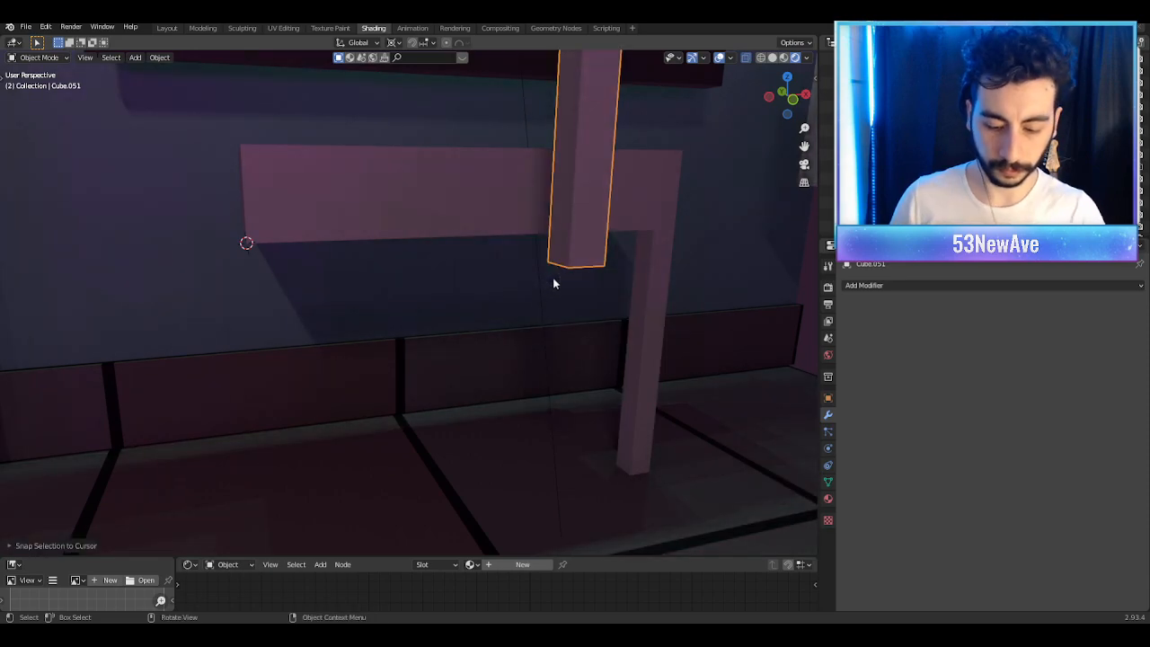
key("Delete")
left_click(595, 226)
Step: Duplicate the leg in place and snap the copy to the 3D cursor at the cabinet's opposite front corner
left_click(654, 284)
key("shift+d")
right_click(654, 290)
key("shift+s")
key("KP_8")
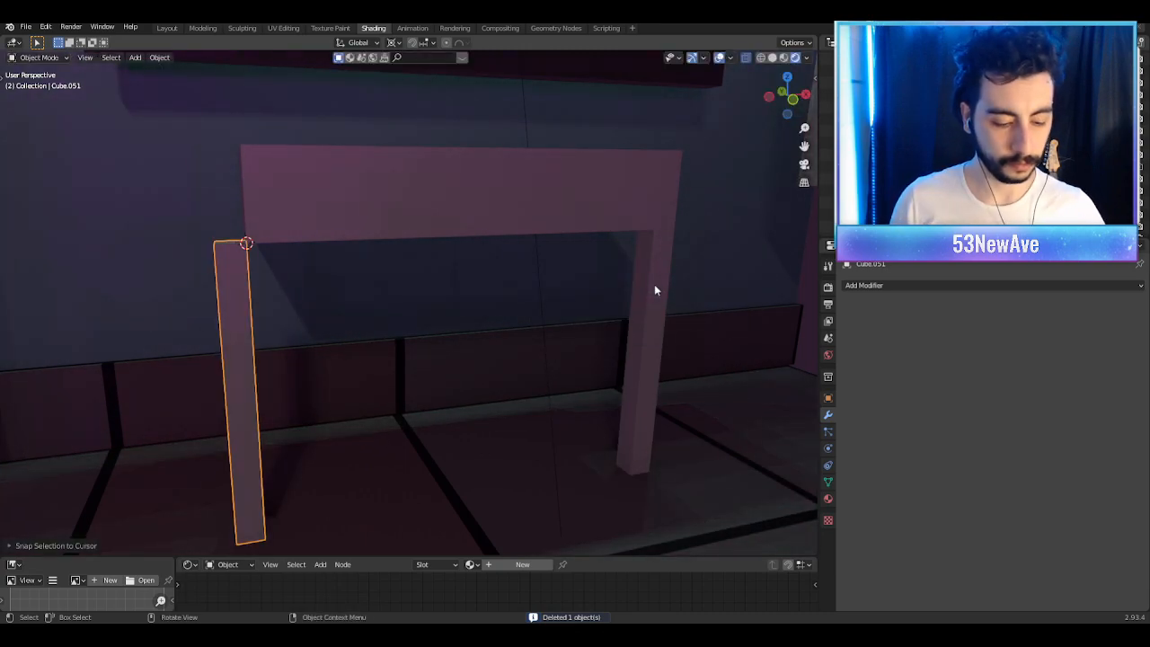
Step: Rotate the copied leg 90 degrees about the Z axis so it sits under the cabinet corner
key("r")
key("z")
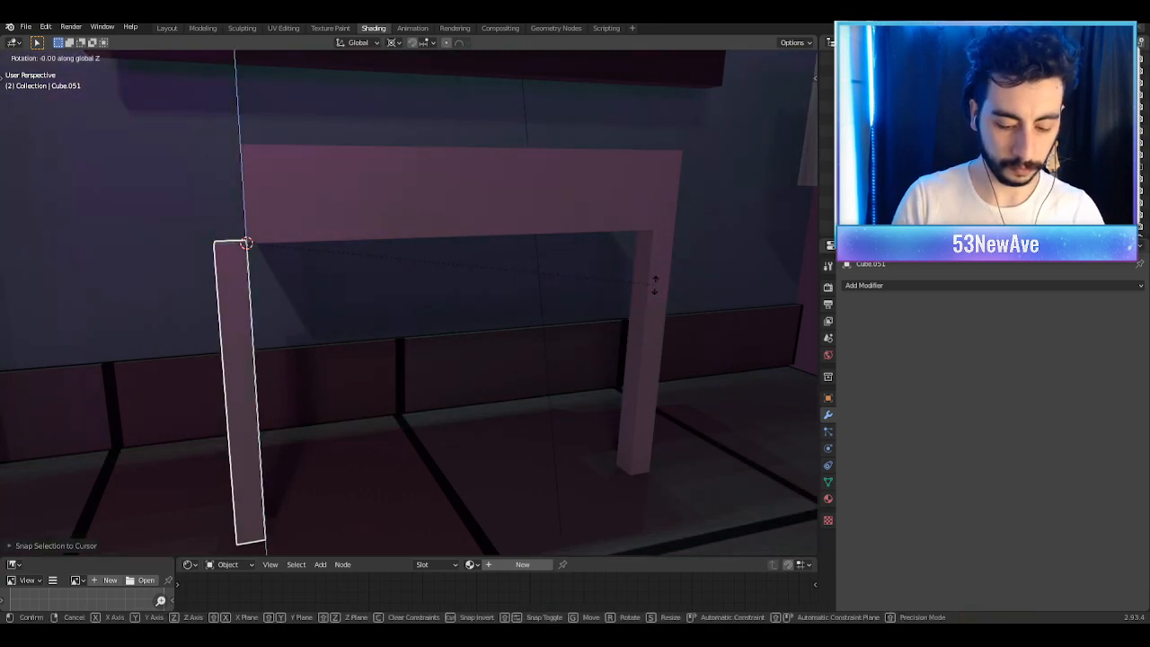
type("90")
key("Return")
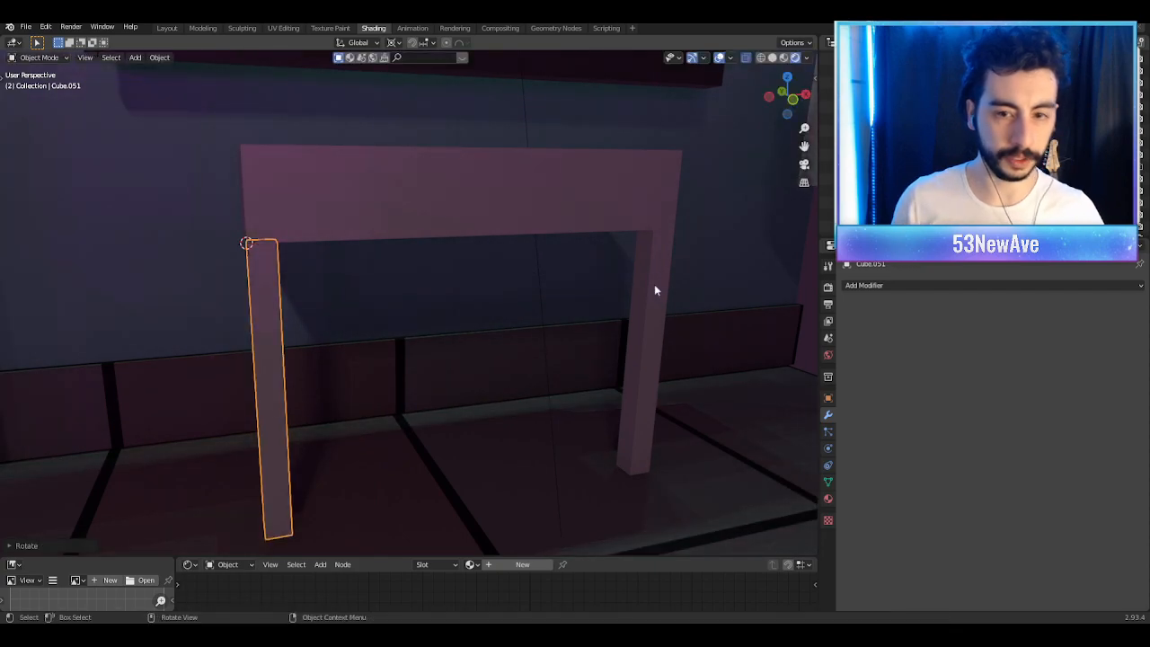
Step: Add an Array modifier with count 2 and relative offset X 0, Y 7 to both front legs to create the rear legs
middle_click_drag(669, 288, 441, 339)
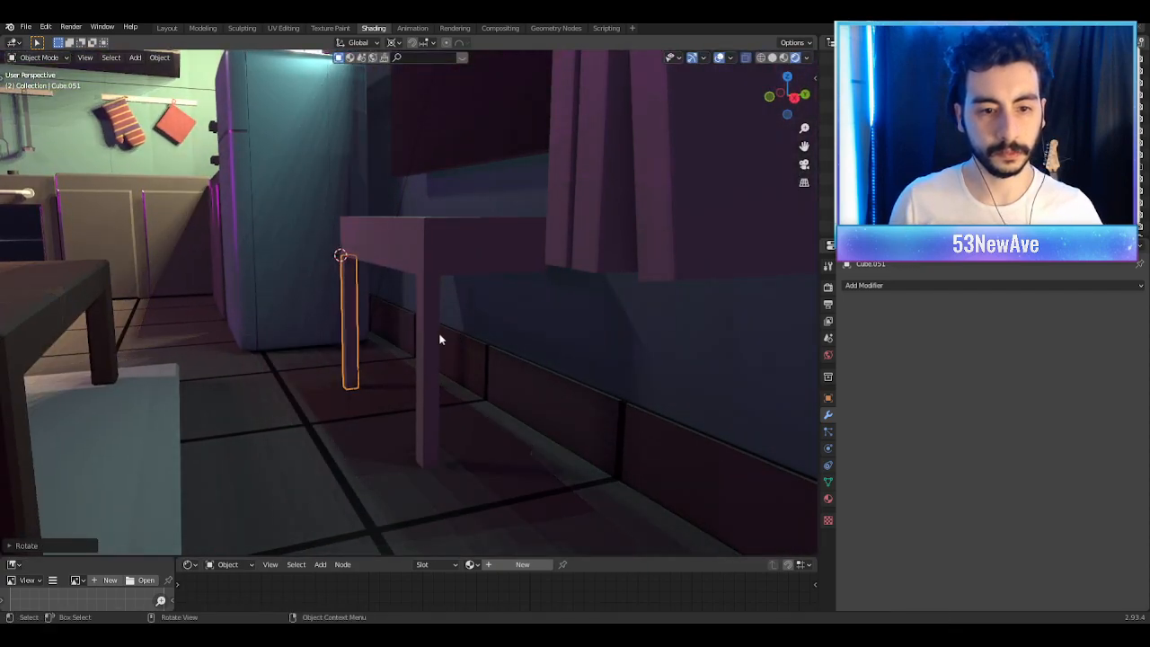
left_click(429, 339, "shift")
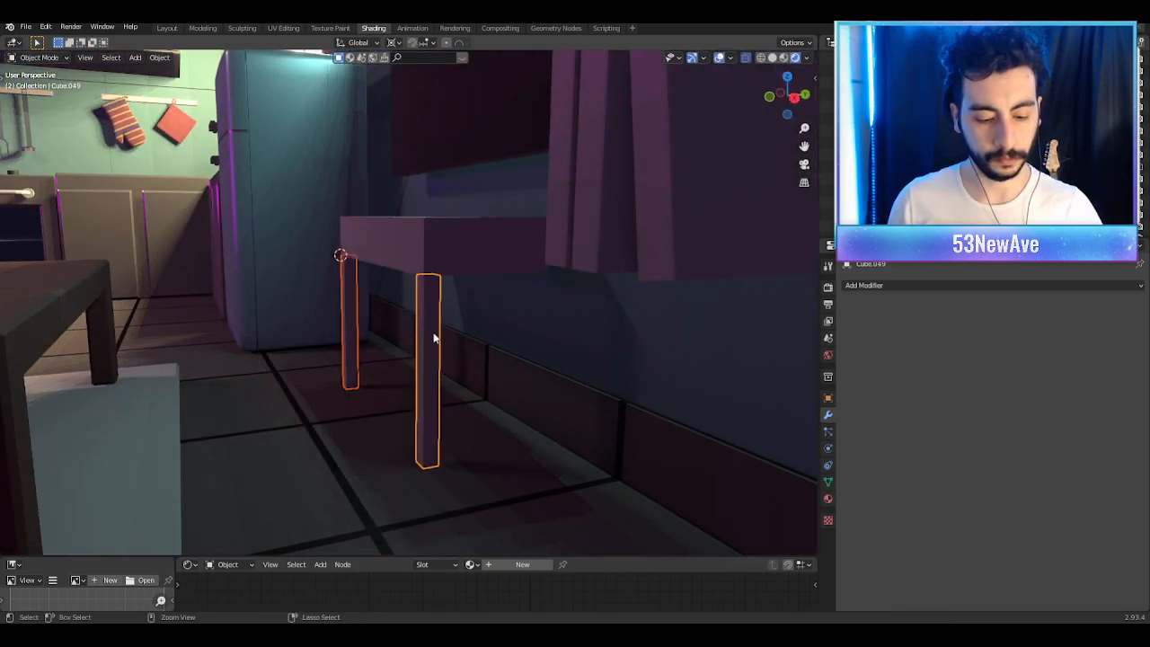
middle_click_drag(441, 333, 422, 319)
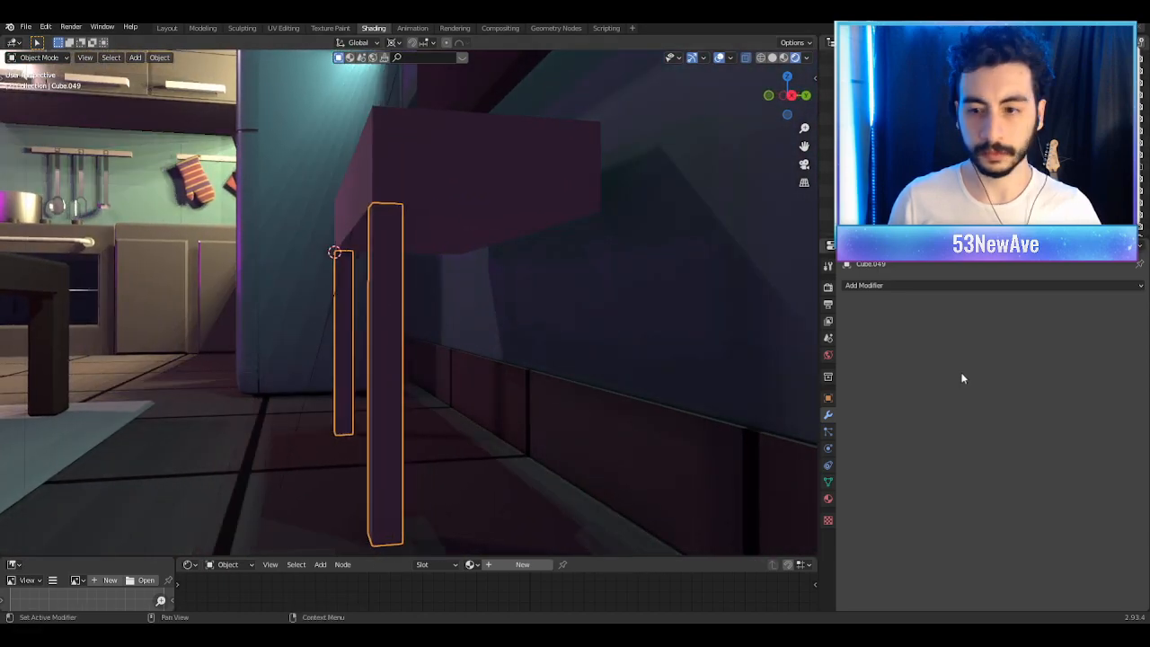
left_click(927, 286)
left_click(899, 320)
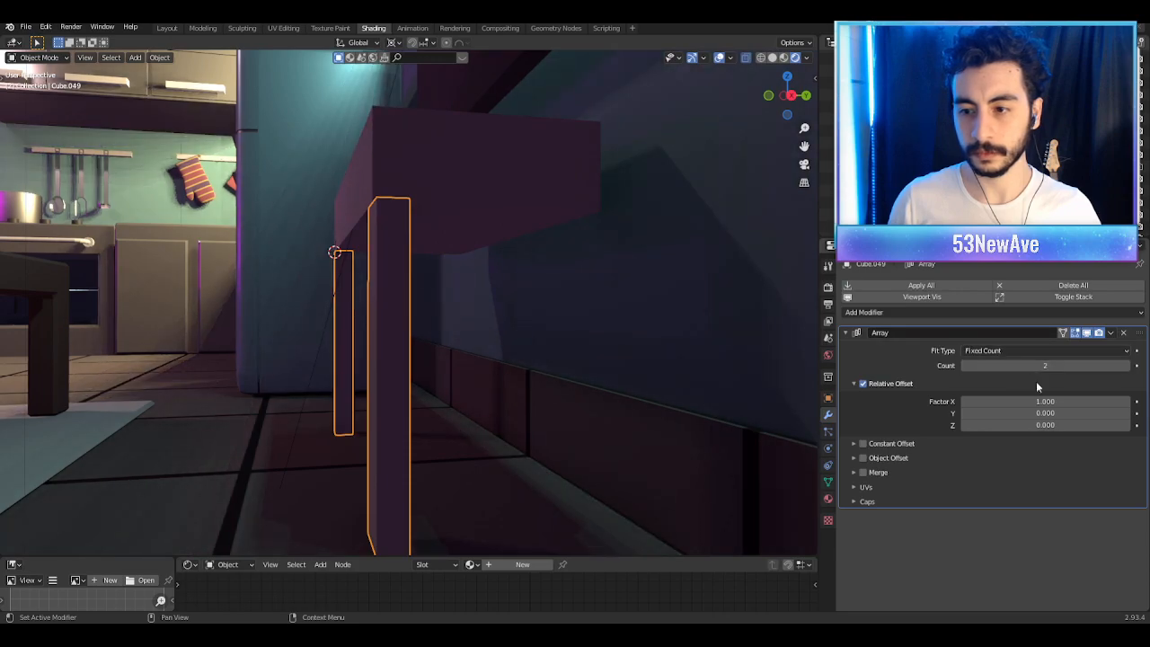
left_click_drag(1037, 402, 1146, 413)
type("0")
key("Return")
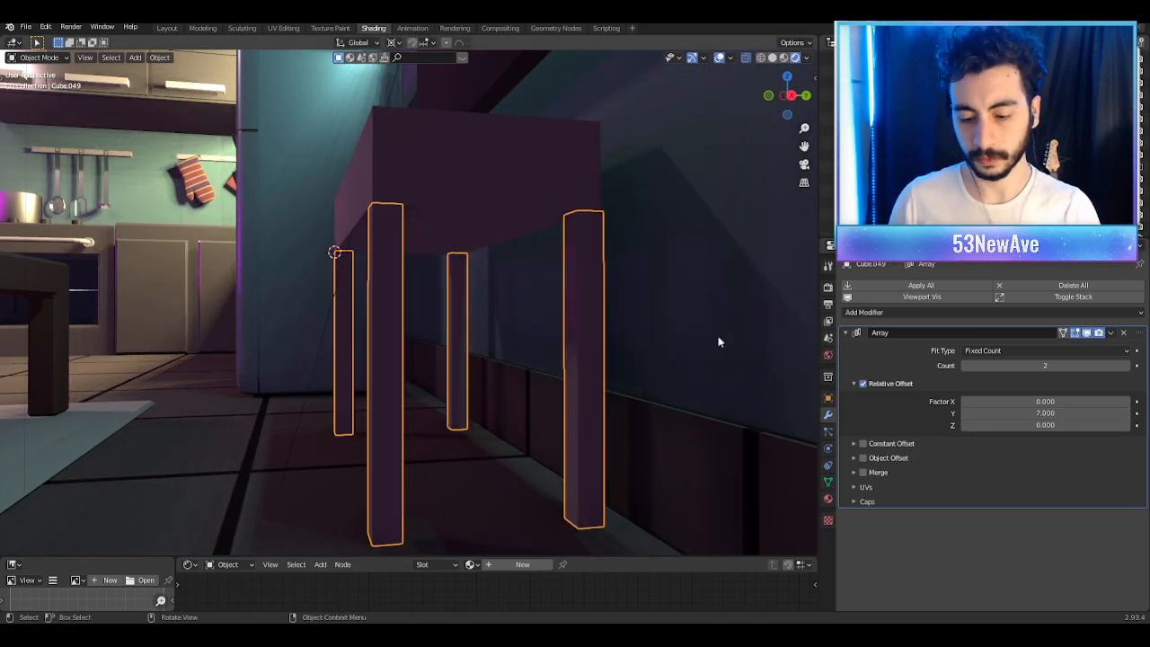
Step: Check the rear legs in a wireframe top view and set the array's relative Y offset to 6.8
key("KP_7")
left_click(760, 58)
middle_click_drag(655, 218, 451, 306, "shift")
scroll(599, 257, "up", 5)
scroll(452, 306, "up", 1)
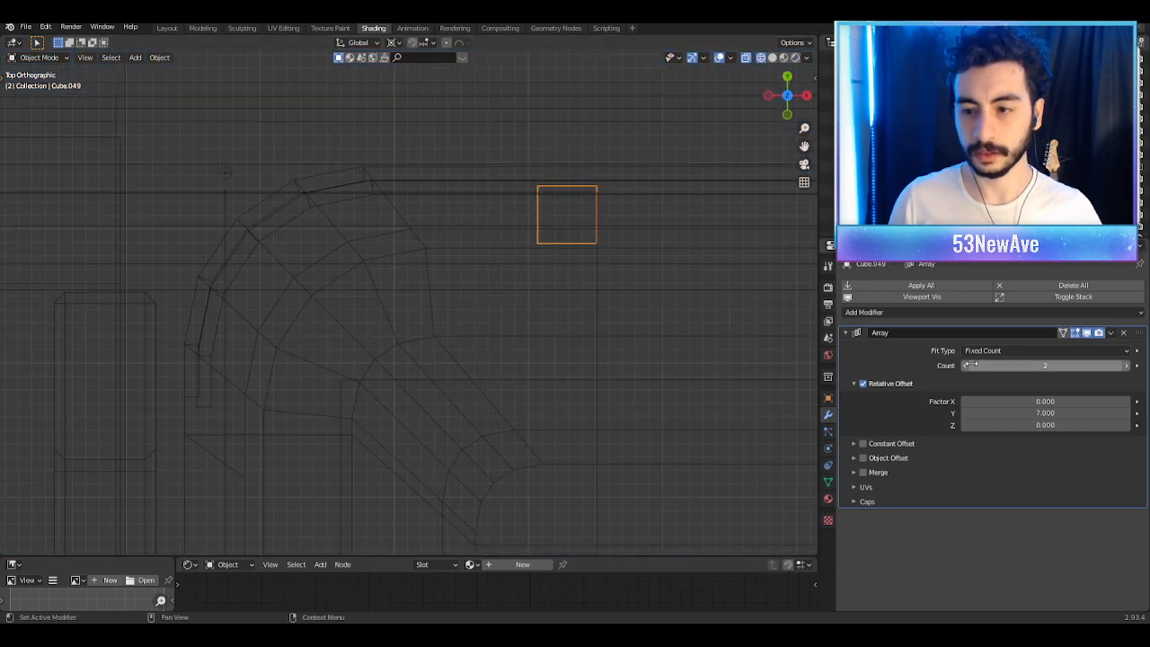
left_click(965, 412)
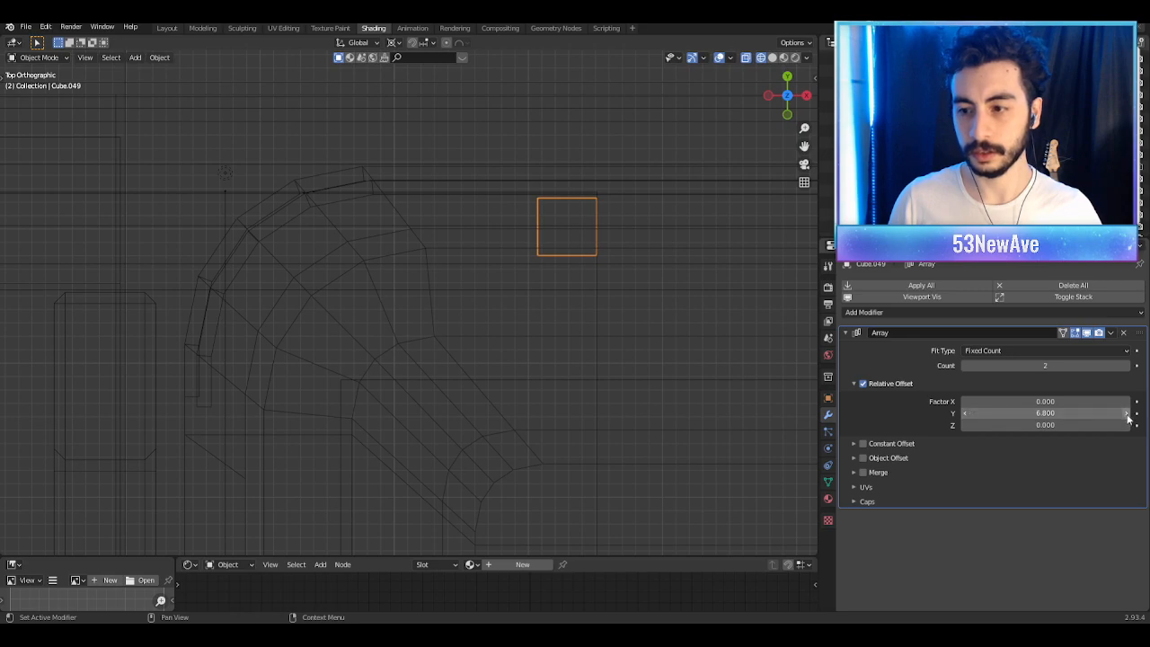
middle_click_drag(454, 333, 396, 175)
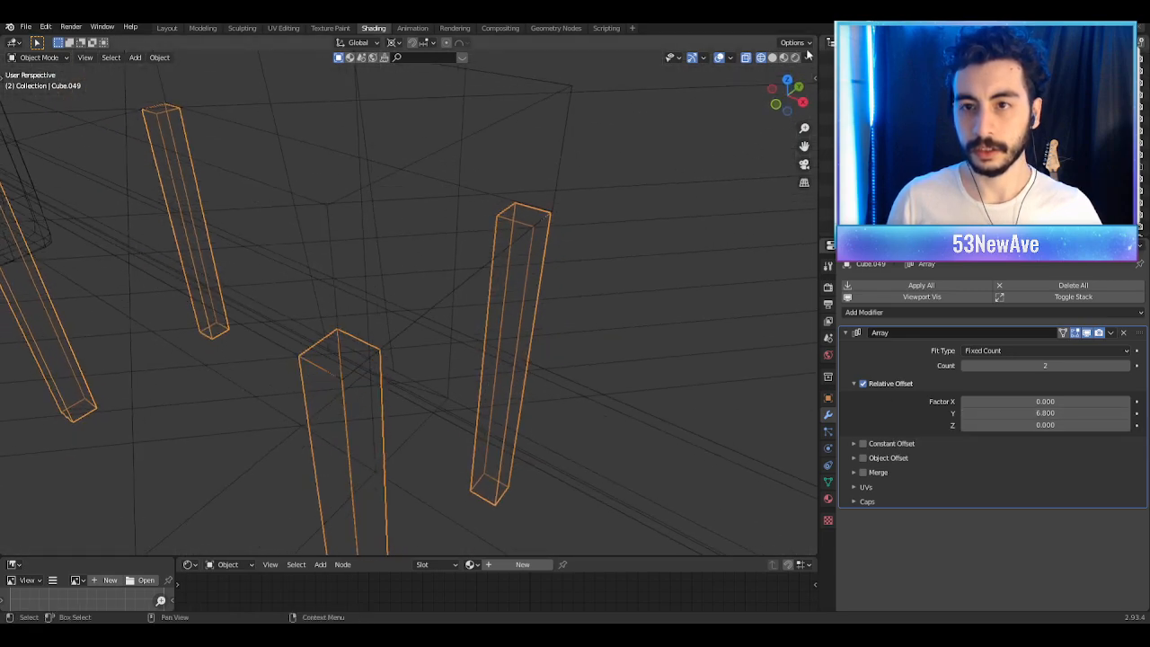
left_click(795, 57)
Step: Hide the viewport overlays and set the array's relative Y offset to 6.9 to align the rear legs with the cabinet
mouse_move(688, 211)
middle_mouse_down()
mouse_move(626, 163)
mouse_move(692, 54)
middle_mouse_up()
left_click(720, 57)
mouse_move(558, 153)
middle_mouse_down()
mouse_move(495, 195)
mouse_move(578, 215)
mouse_move(534, 221)
mouse_move(450, 194)
mouse_move(467, 194)
middle_mouse_up()
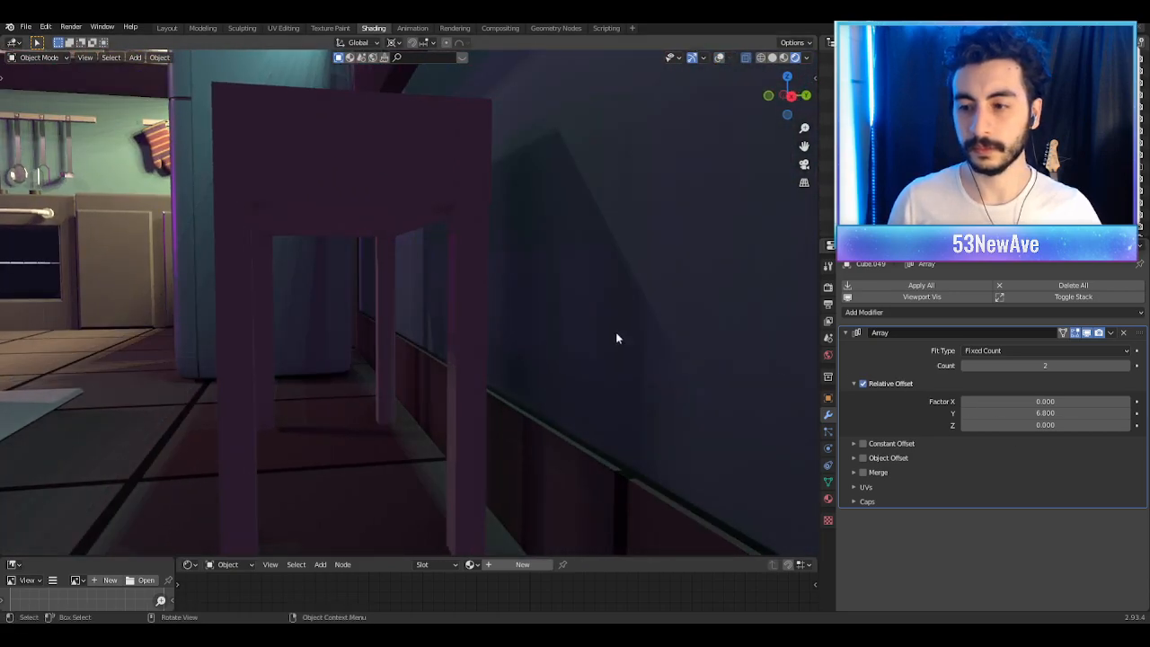
middle_click_drag(616, 338, 629, 335)
left_click(1125, 413)
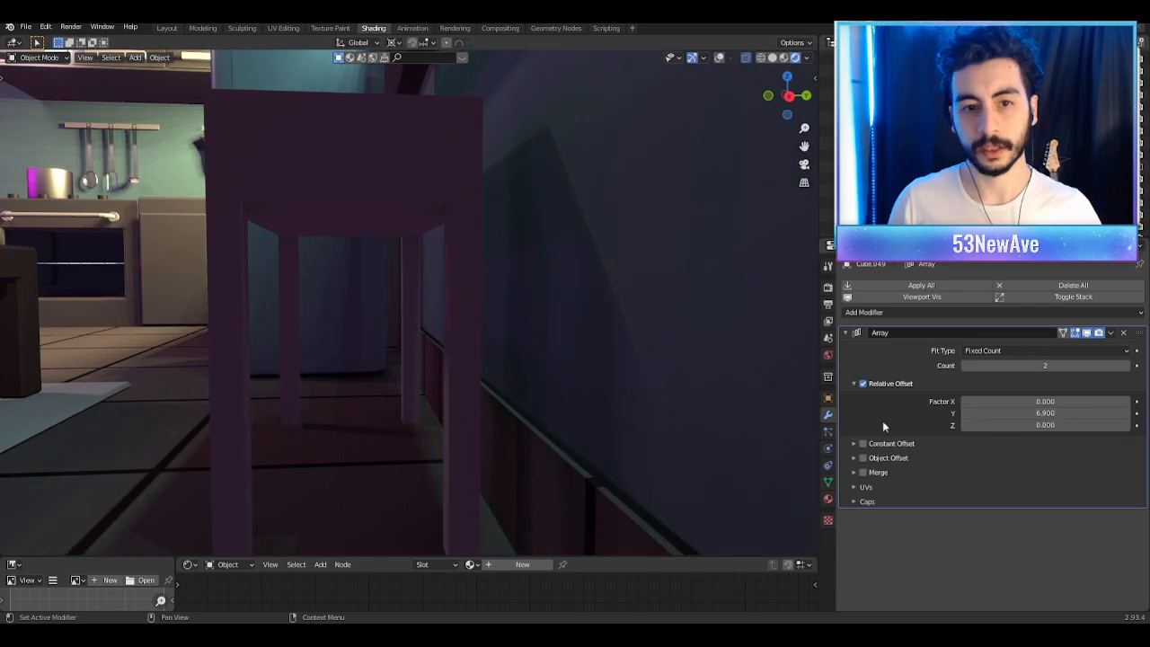
Step: Examine the four-legged cabinet within the room without overlays, and restore the overlays
scroll(572, 422, "down", 8)
middle_click_drag(560, 404, 470, 243)
scroll(418, 329, "down", 3)
scroll(543, 308, "down", 2)
scroll(542, 287, "up", 5)
scroll(542, 180, "up", 3)
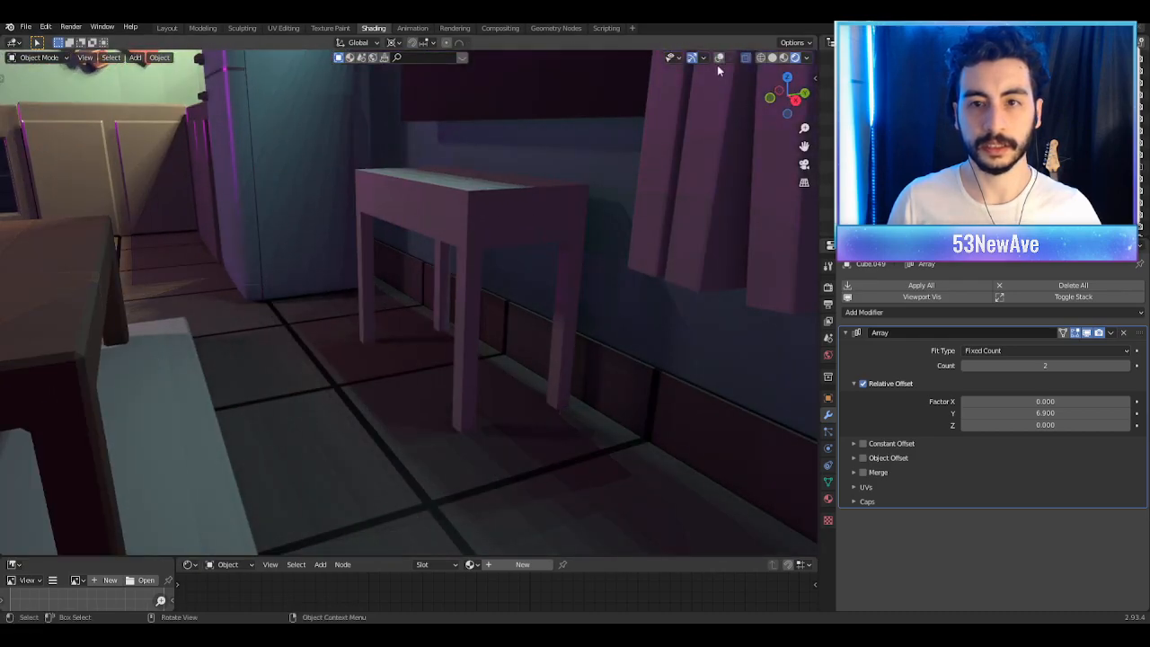
left_click(719, 58)
Step: Lower the cabinet box's bottom vertices about 0.36 m along Z to make the box taller
left_click(491, 232)
middle_click_drag(490, 232, 416, 218)
key("Tab")
left_click_drag(283, 210, 546, 300)
left_click_drag(413, 185, 453, 213, "shift")
middle_click_drag(436, 257, 581, 269)
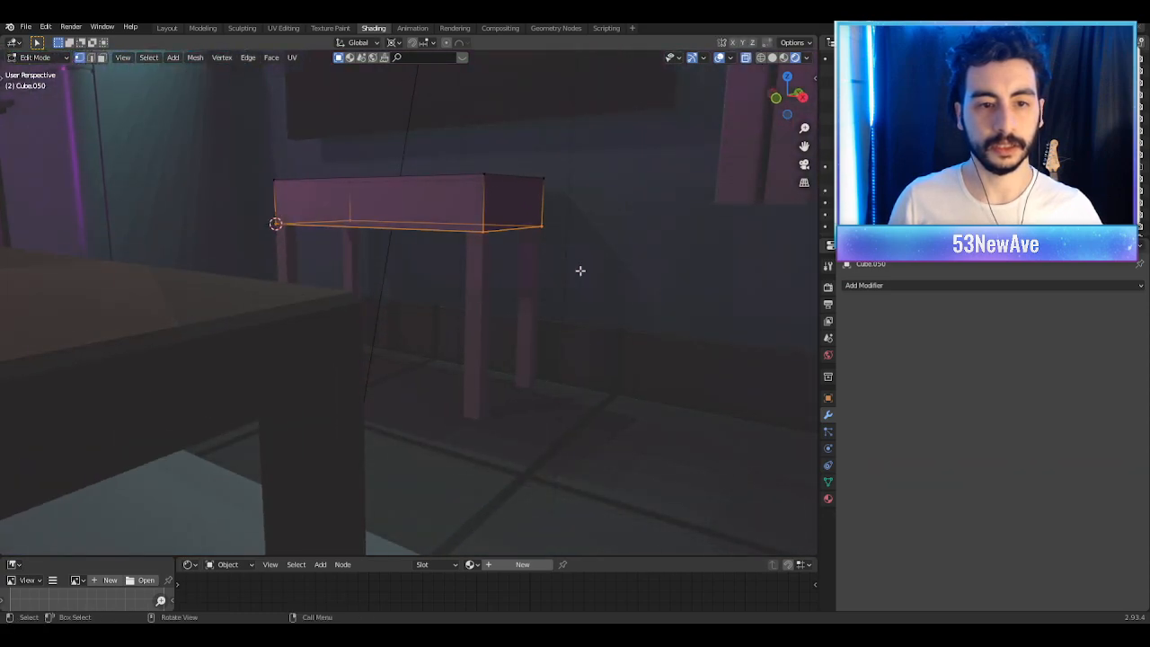
key("g")
key("z")
key("z")
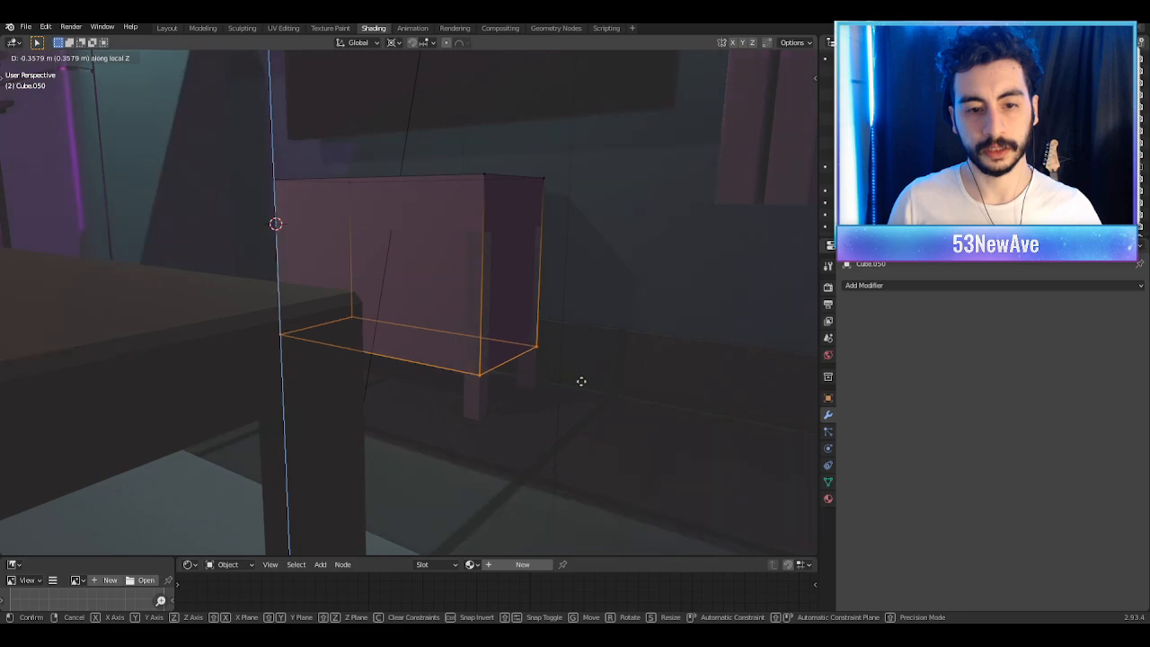
left_click(581, 378)
key("Tab")
middle_click_drag(581, 380, 455, 264)
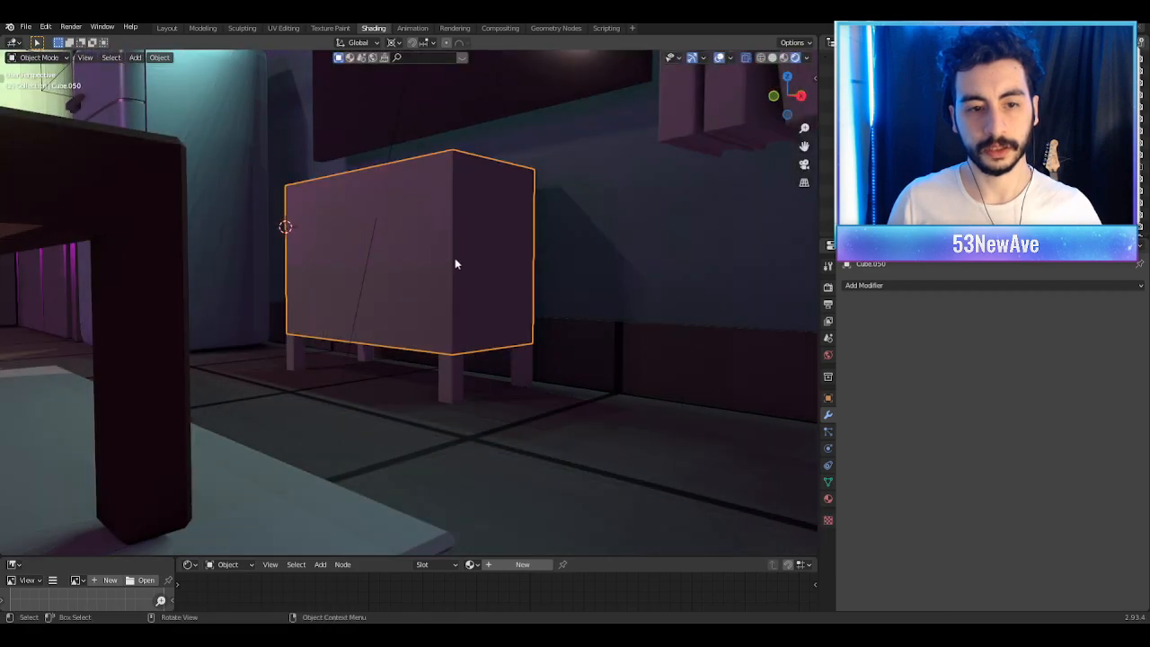
Step: Lower the top vertices of the legs along Z until they end just inside the cabinet's underside
left_click(448, 394)
key("Tab")
left_click_drag(570, 273, 259, 197)
key("g")
key("z")
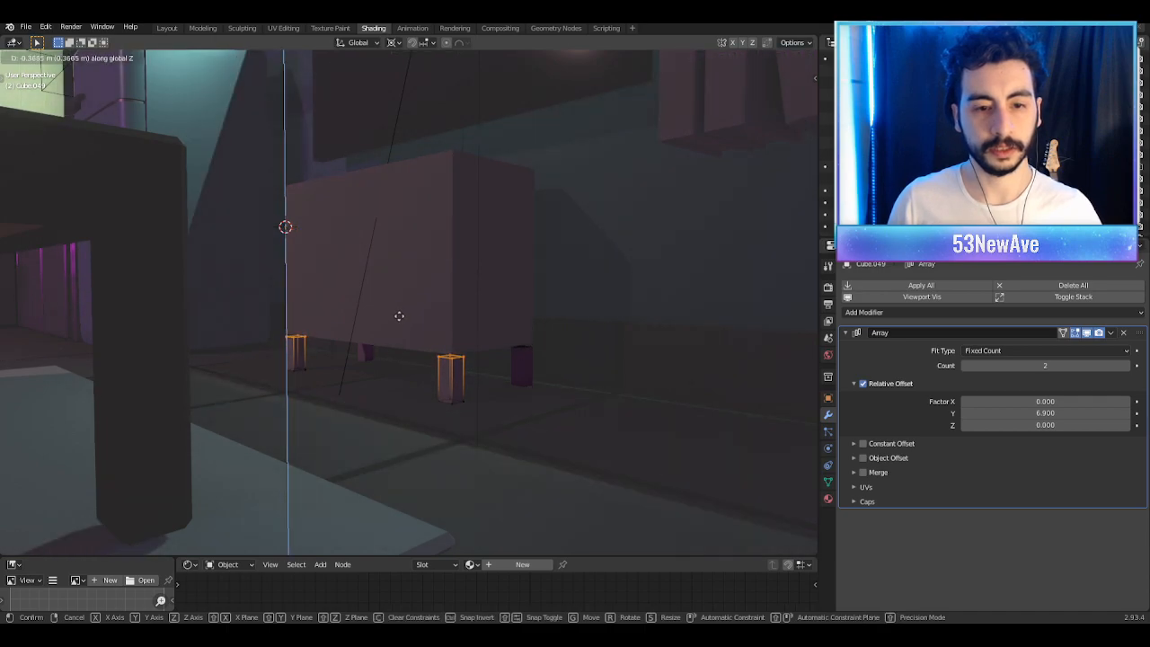
left_click(407, 274)
key("Tab")
middle_click_drag(408, 272, 485, 315)
Step: Examine the taller cabinet and its short legs without overlays, from afar and up close
scroll(485, 315, "down", 3)
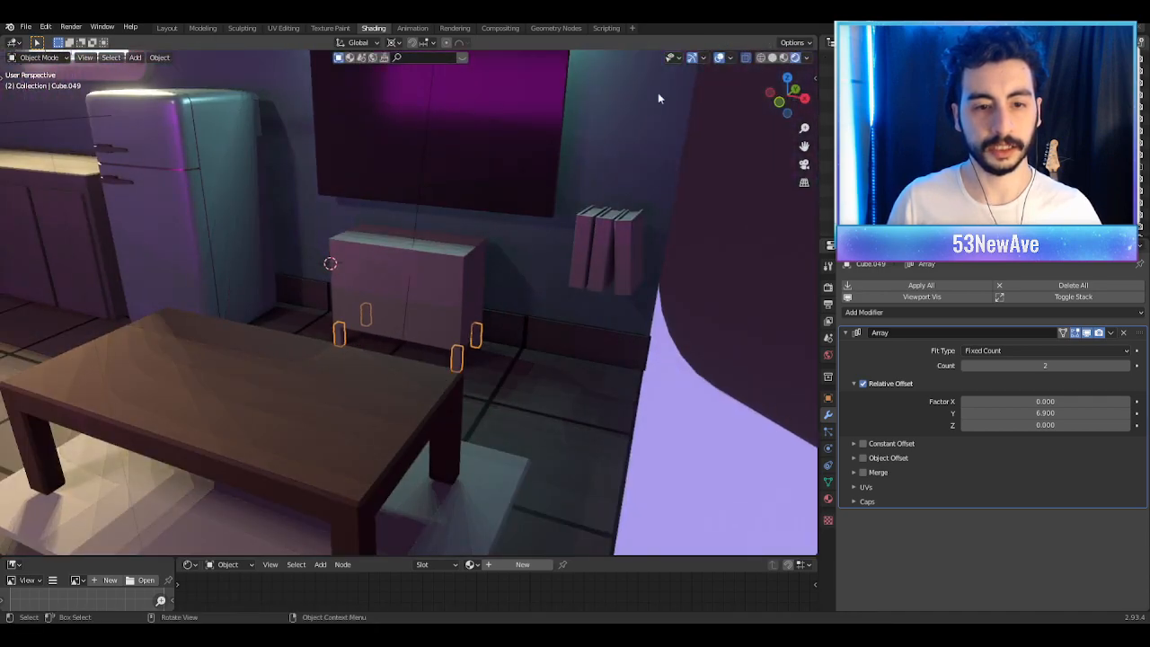
left_click(719, 58)
scroll(639, 124, "down", 4)
middle_click_drag(639, 124, 556, 151)
scroll(470, 137, "up", 5)
scroll(556, 151, "up", 4)
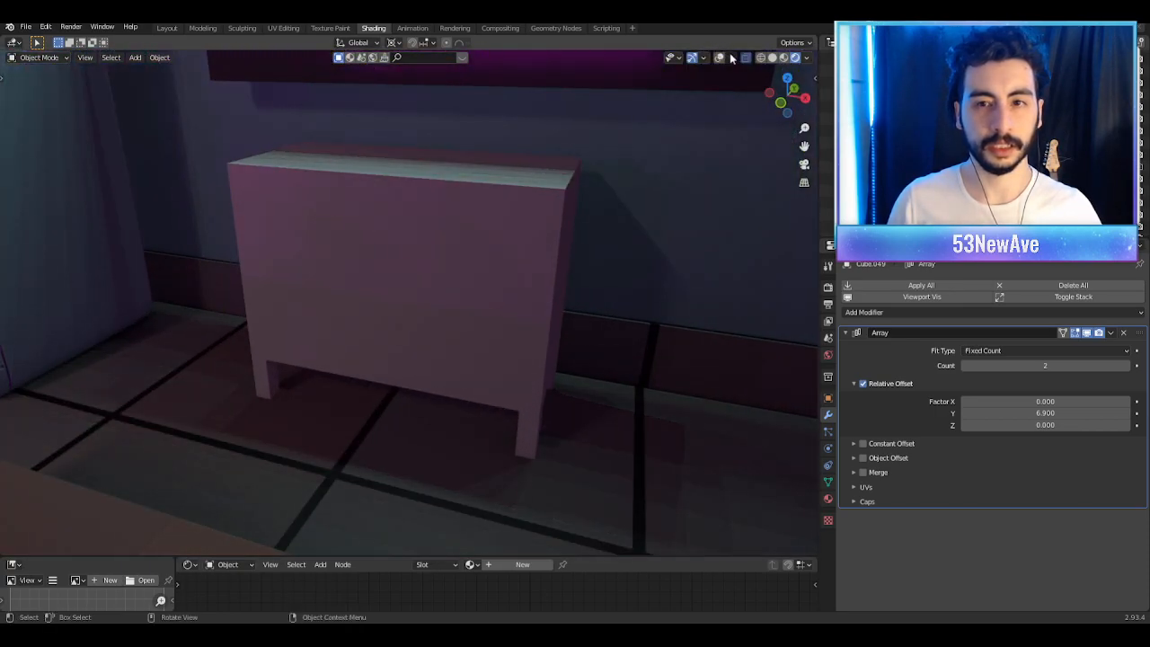
left_click(719, 58)
Step: Try a horizontal loop cut on the cabinet box, slid toward its top, and undo it
left_click(478, 272)
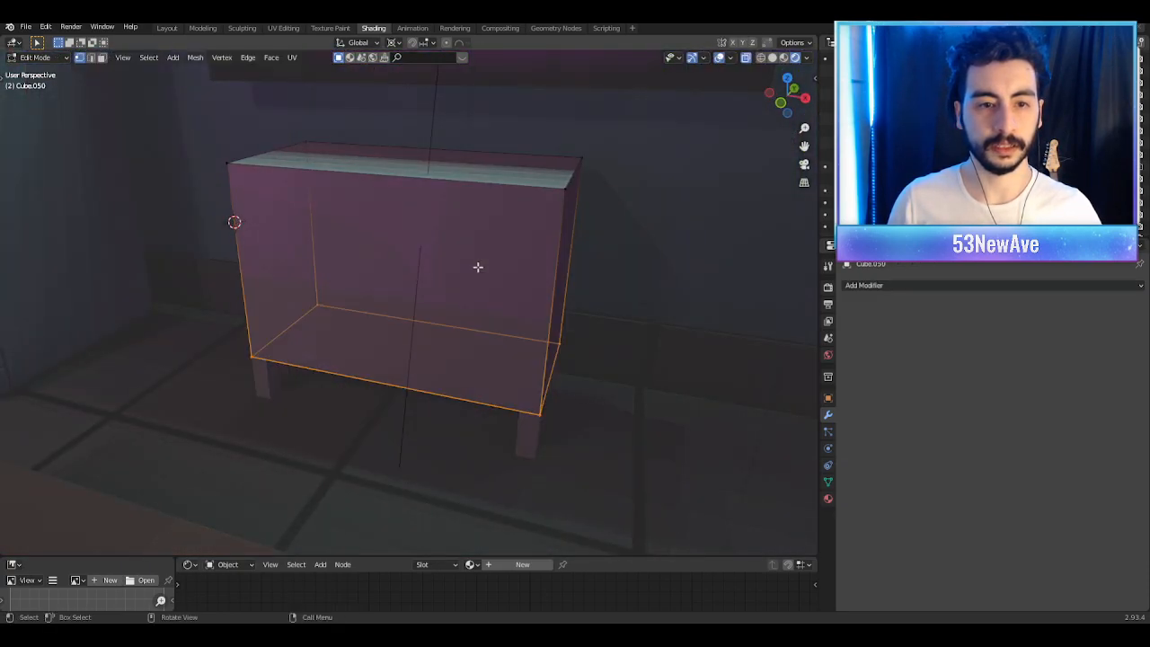
key("Tab")
key("alt+z")
key("ctrl+r")
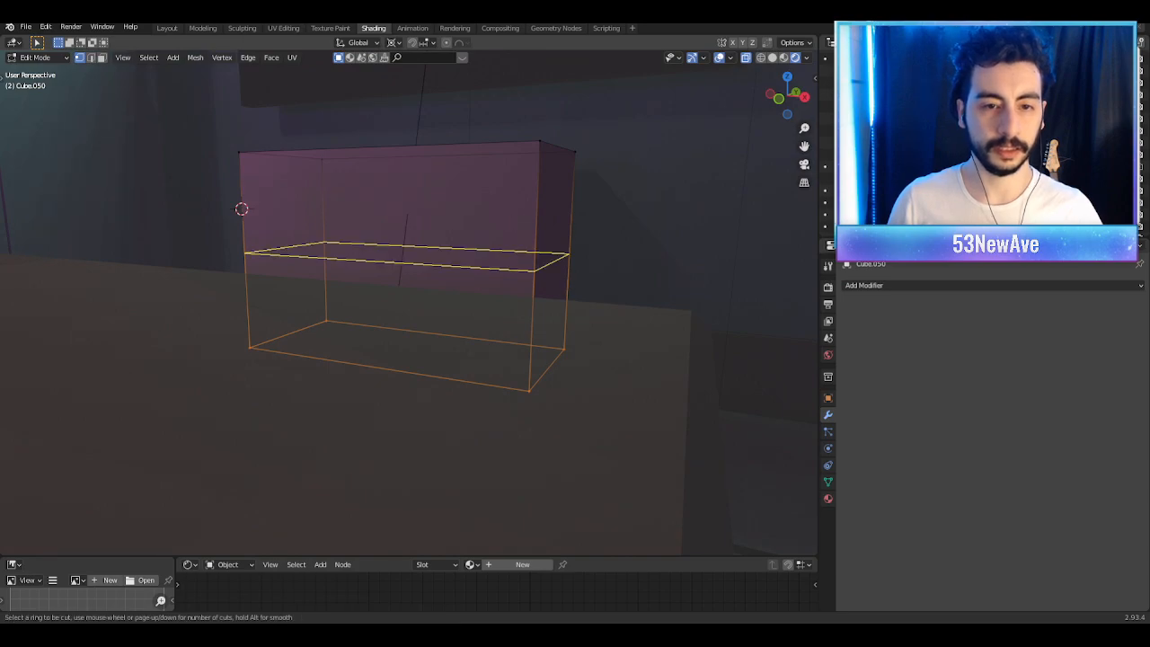
left_click(514, 221)
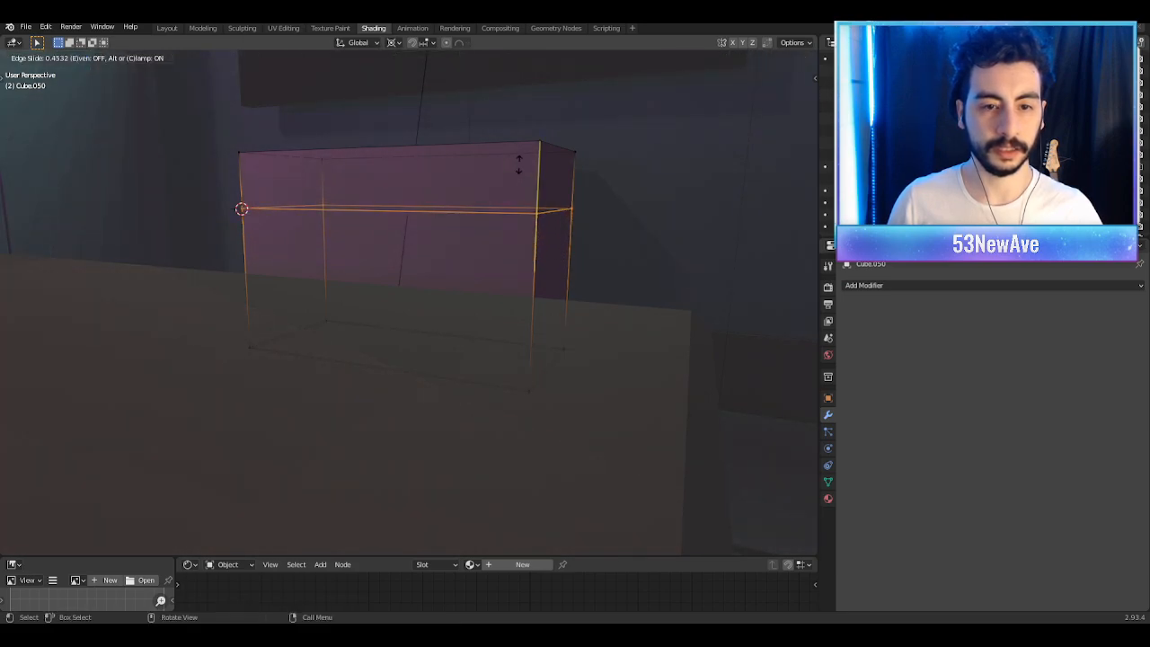
left_click(519, 189)
middle_click_drag(519, 189, 537, 208)
key("ctrl+z")
Step: Divide the cabinet box into two halves with a vertical loop cut through the middle of its front
middle_click_drag(447, 219, 416, 192)
key("ctrl+r")
left_click(416, 188)
left_click(416, 188)
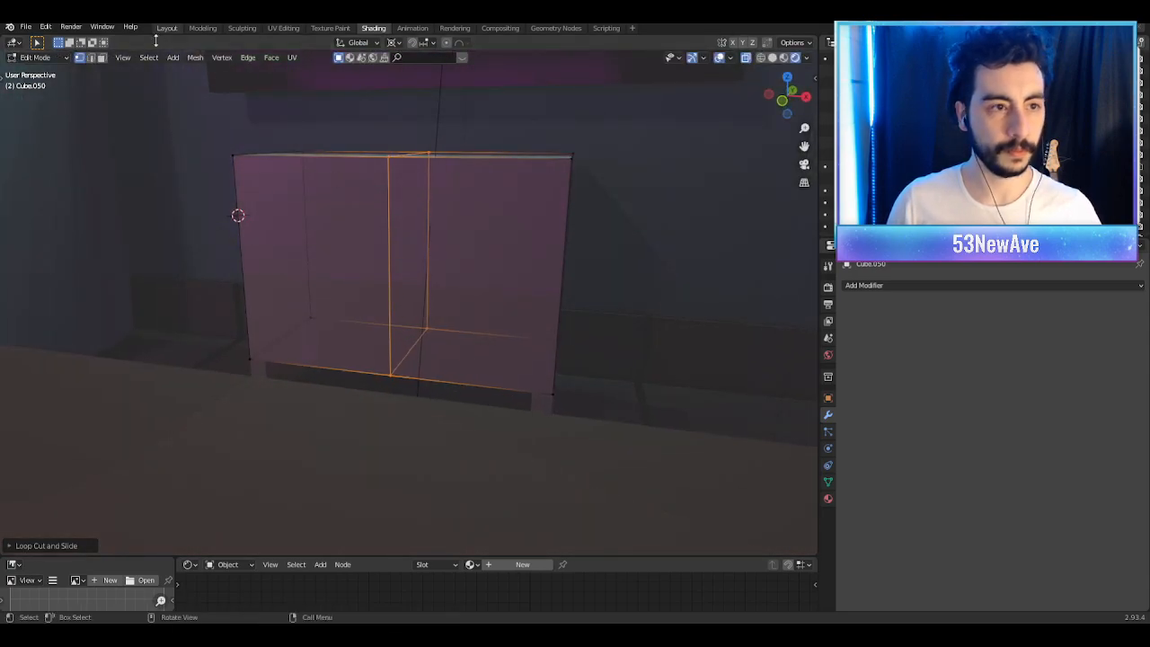
Step: Inset the cabinet's two front faces individually by about 0.052 m to outline a pair of doors
left_click(102, 57)
left_click(471, 270)
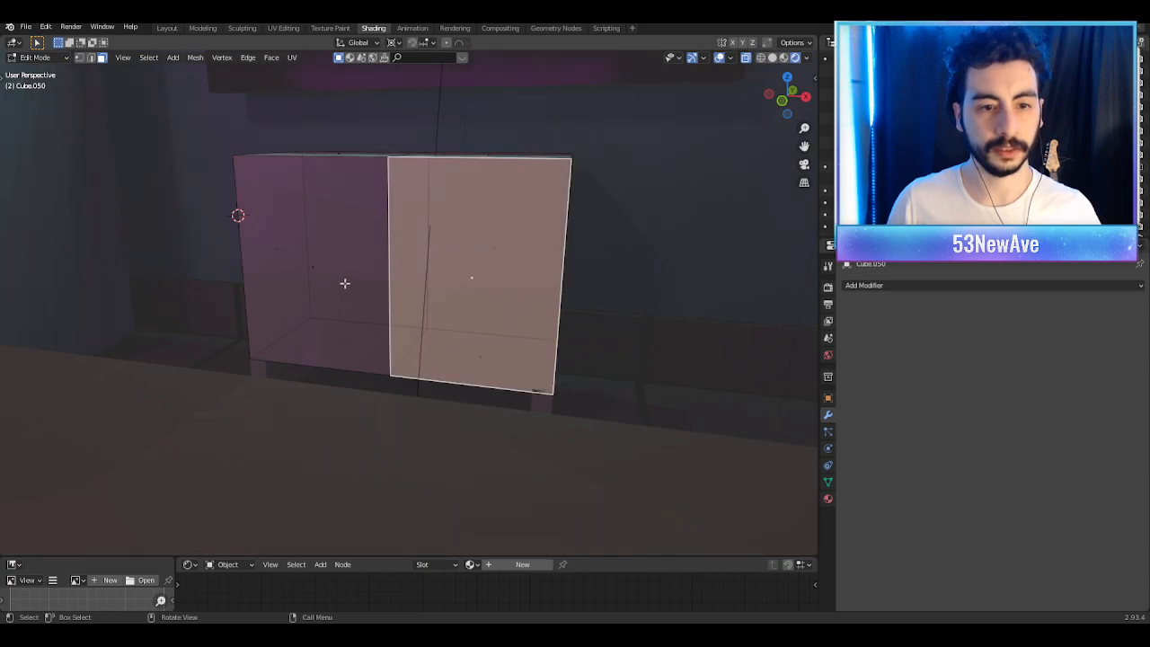
left_click(340, 277, "shift")
middle_click_drag(336, 275, 542, 275)
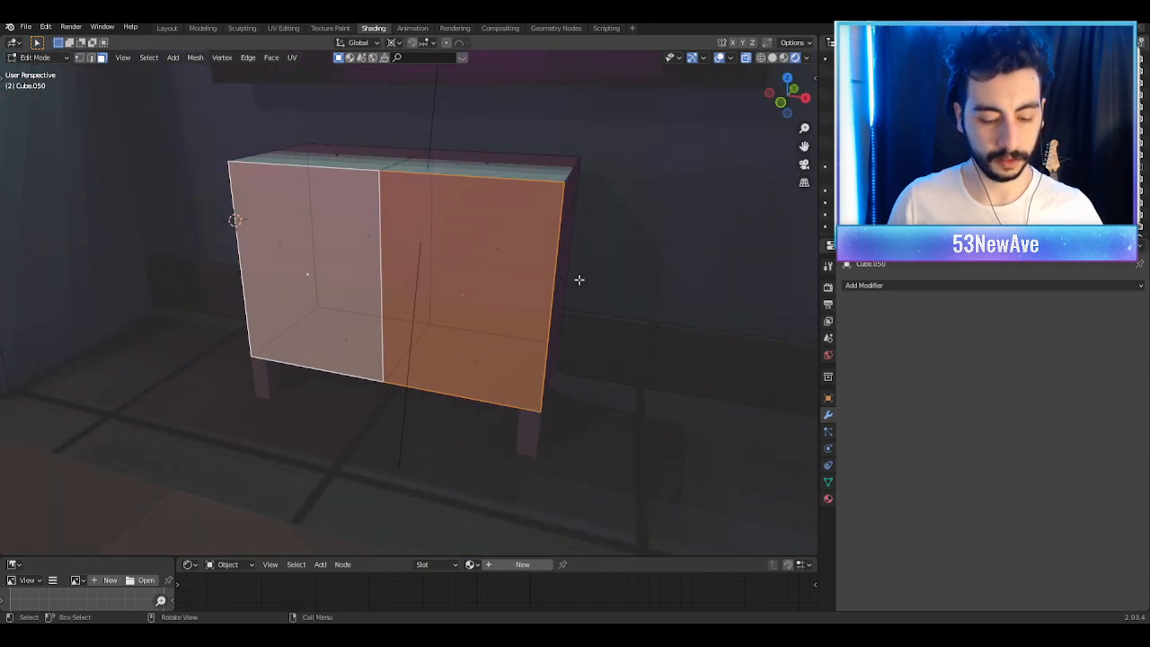
key("i")
key("i")
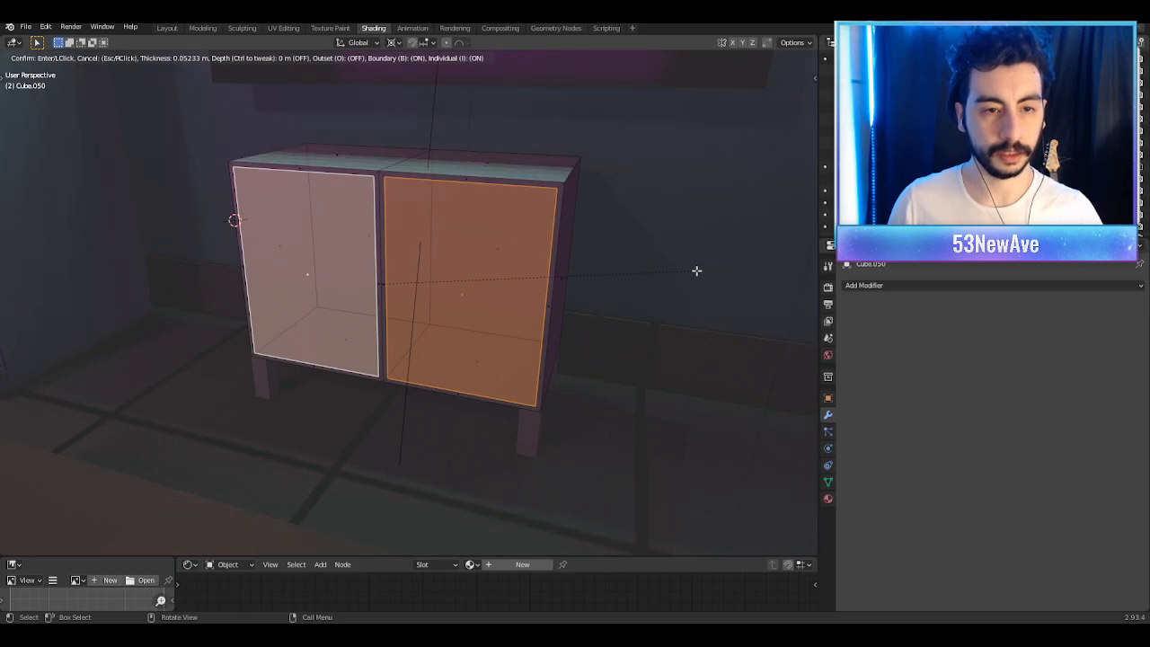
left_click(696, 271)
Step: Extrude the two inset door faces very slightly along their normals and finish editing the cabinet mesh
middle_click_drag(696, 270, 671, 271)
key("e")
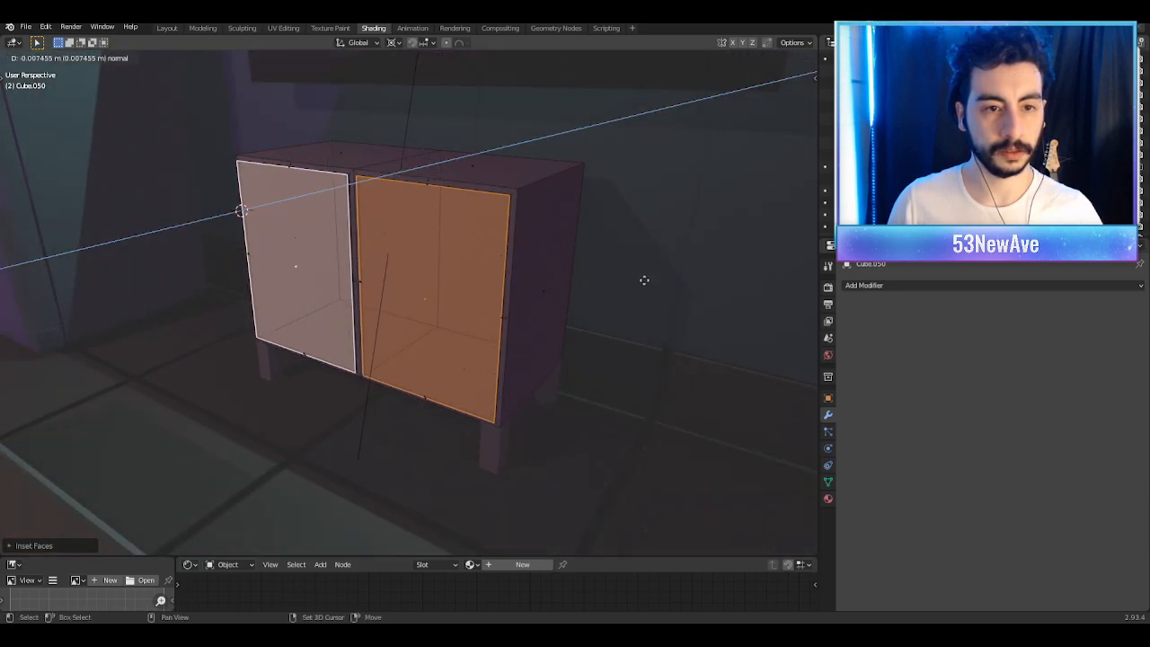
left_click(639, 282)
key("Tab")
Step: Examine the two-door cabinet without overlays, up close and from afar within the whole room
scroll(634, 282, "down", 3)
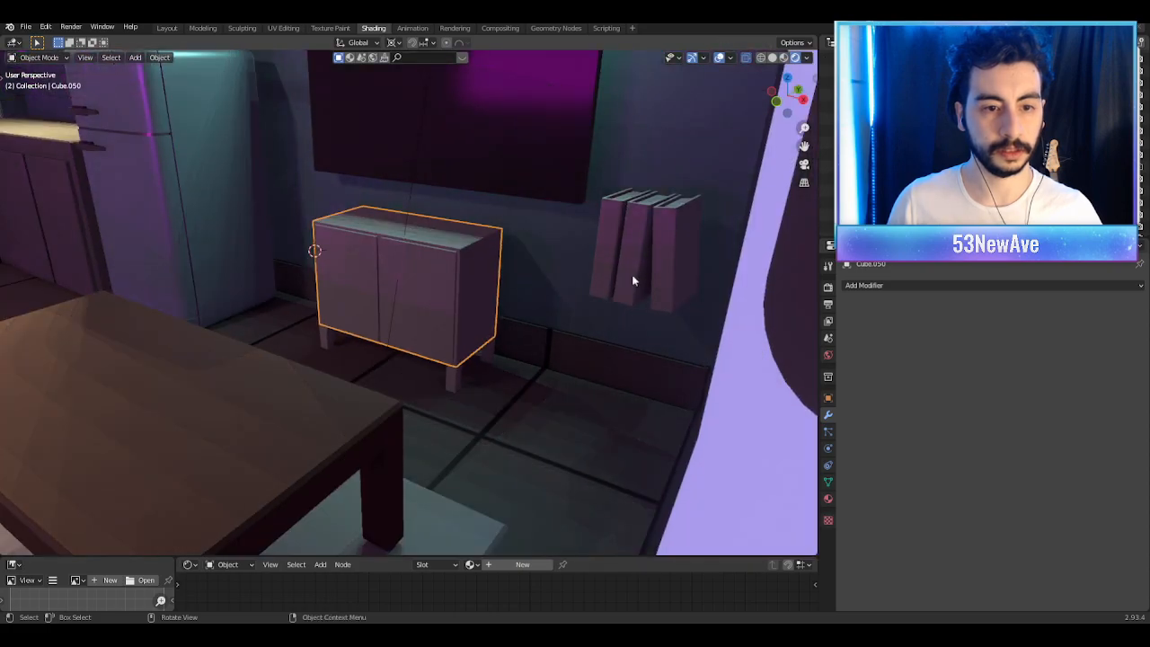
left_click(719, 57)
scroll(557, 193, "down", 4)
middle_click_drag(549, 196, 519, 210)
scroll(524, 204, "up", 5)
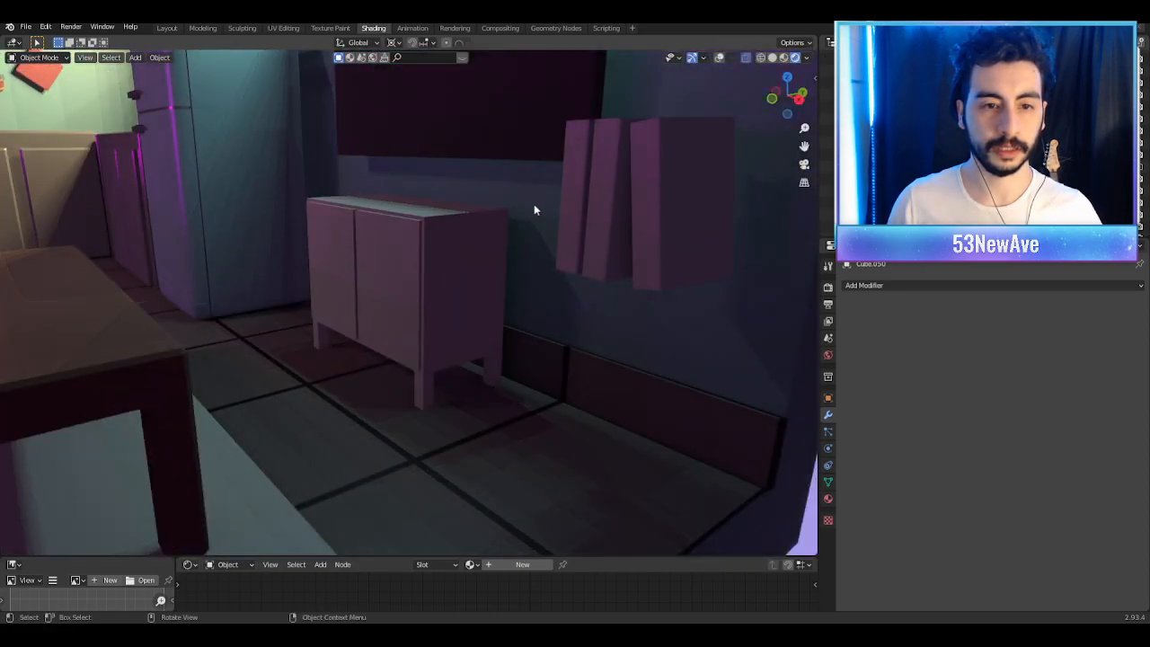
scroll(529, 207, "down", 10)
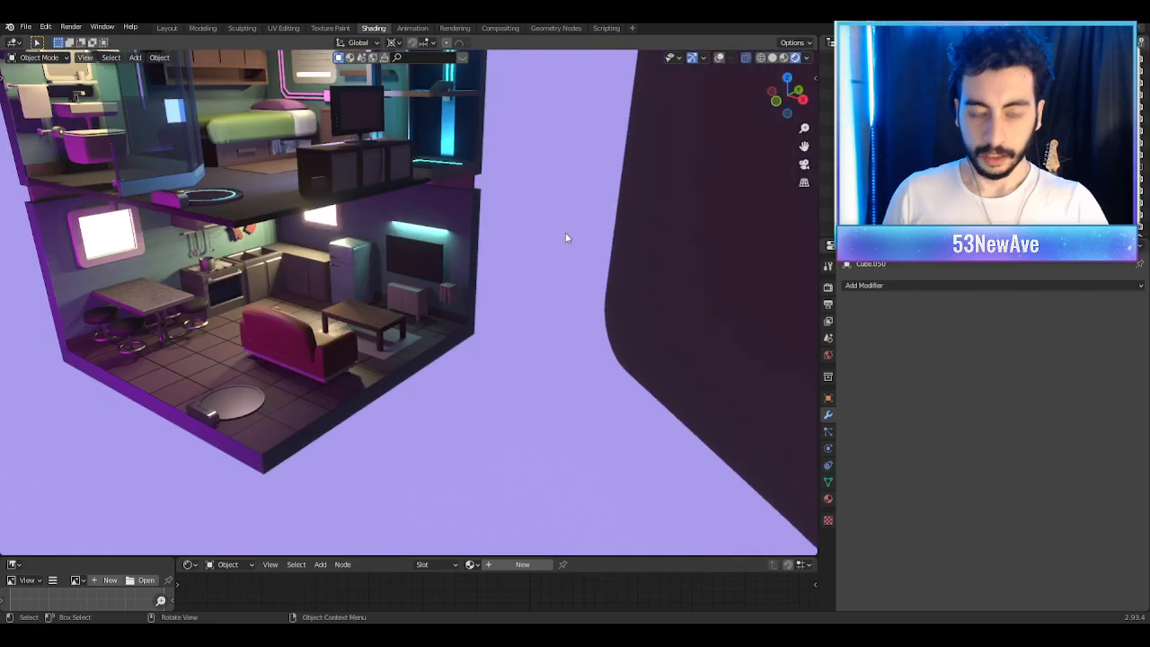
scroll(567, 236, "down", 3)
middle_click_drag(568, 236, 540, 226)
scroll(495, 237, "up", 8)
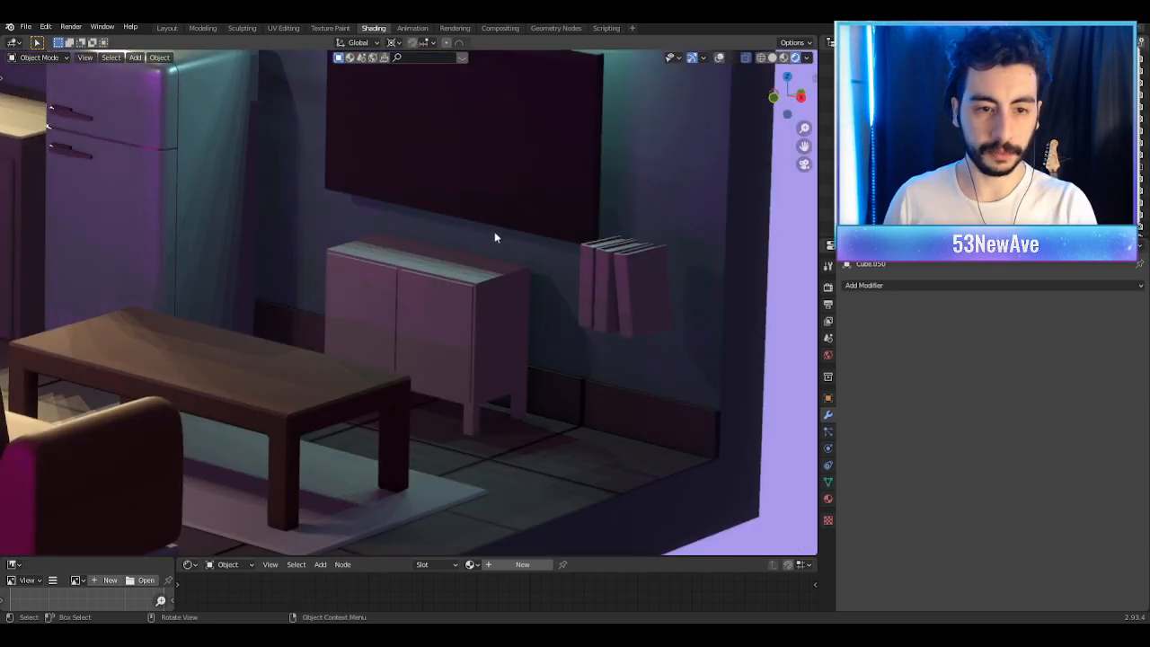
scroll(531, 270, "up", 2)
scroll(526, 282, "down", 6)
scroll(593, 289, "up", 4)
Step: Save the scene file and frame the whole lower-floor living area
key("ctrl+s")
scroll(589, 287, "down", 4)
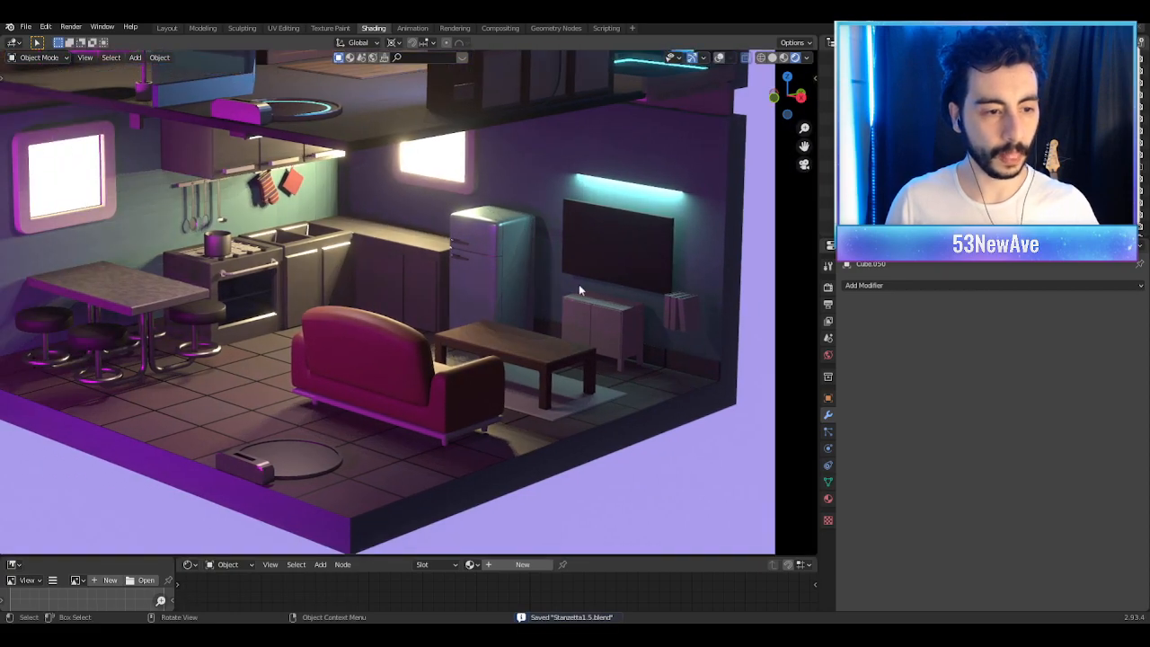
middle_click_drag(574, 284, 599, 296, "shift")
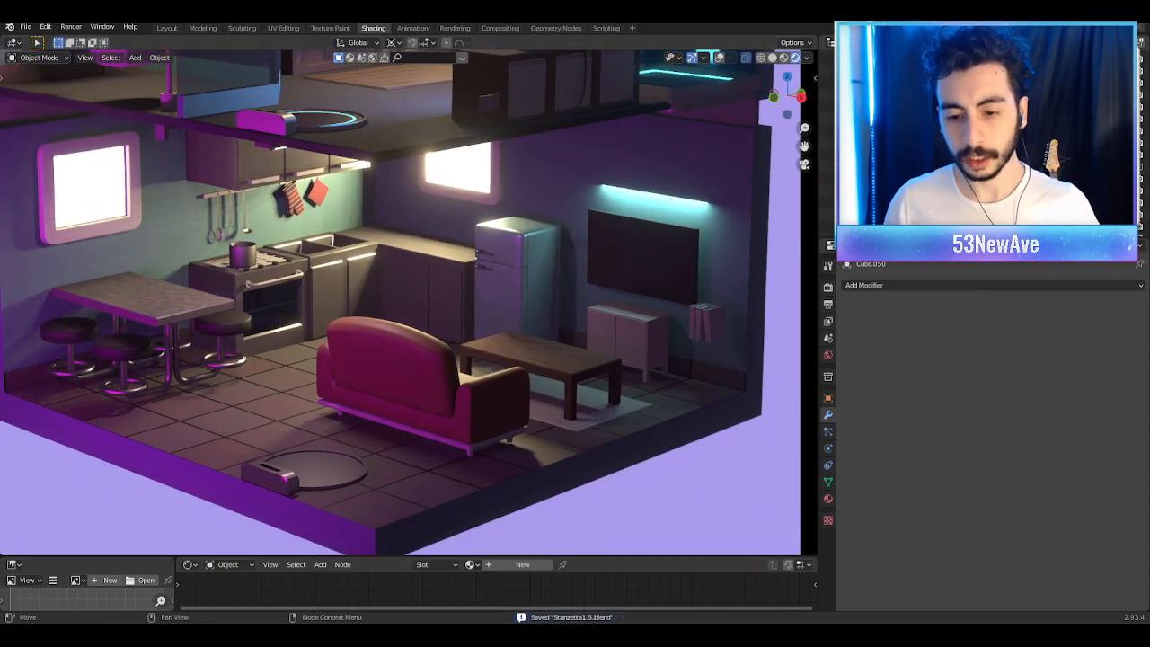